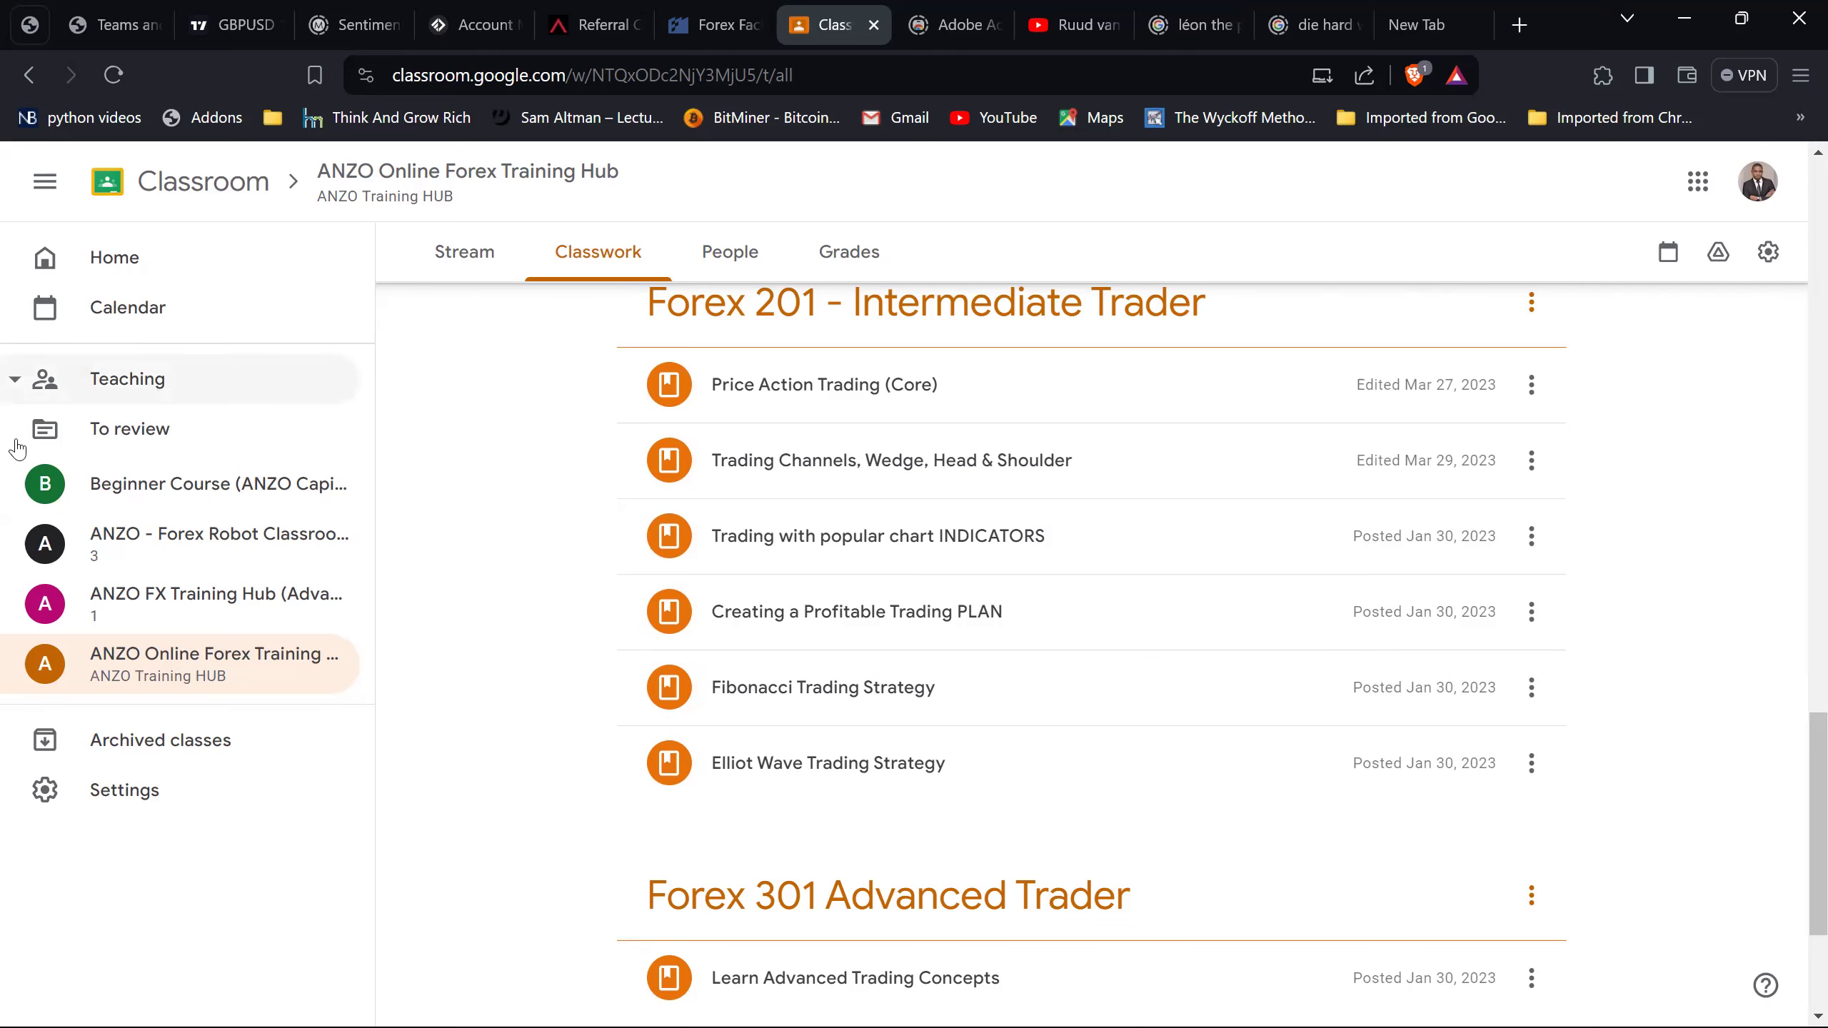
Open the classwork of the ANZO FX Training Hub (Advanced Trading Concept) class and look through its Forex 201 and 301 lessons.
{"action": "left_click", "coordinate": [167, 612]}
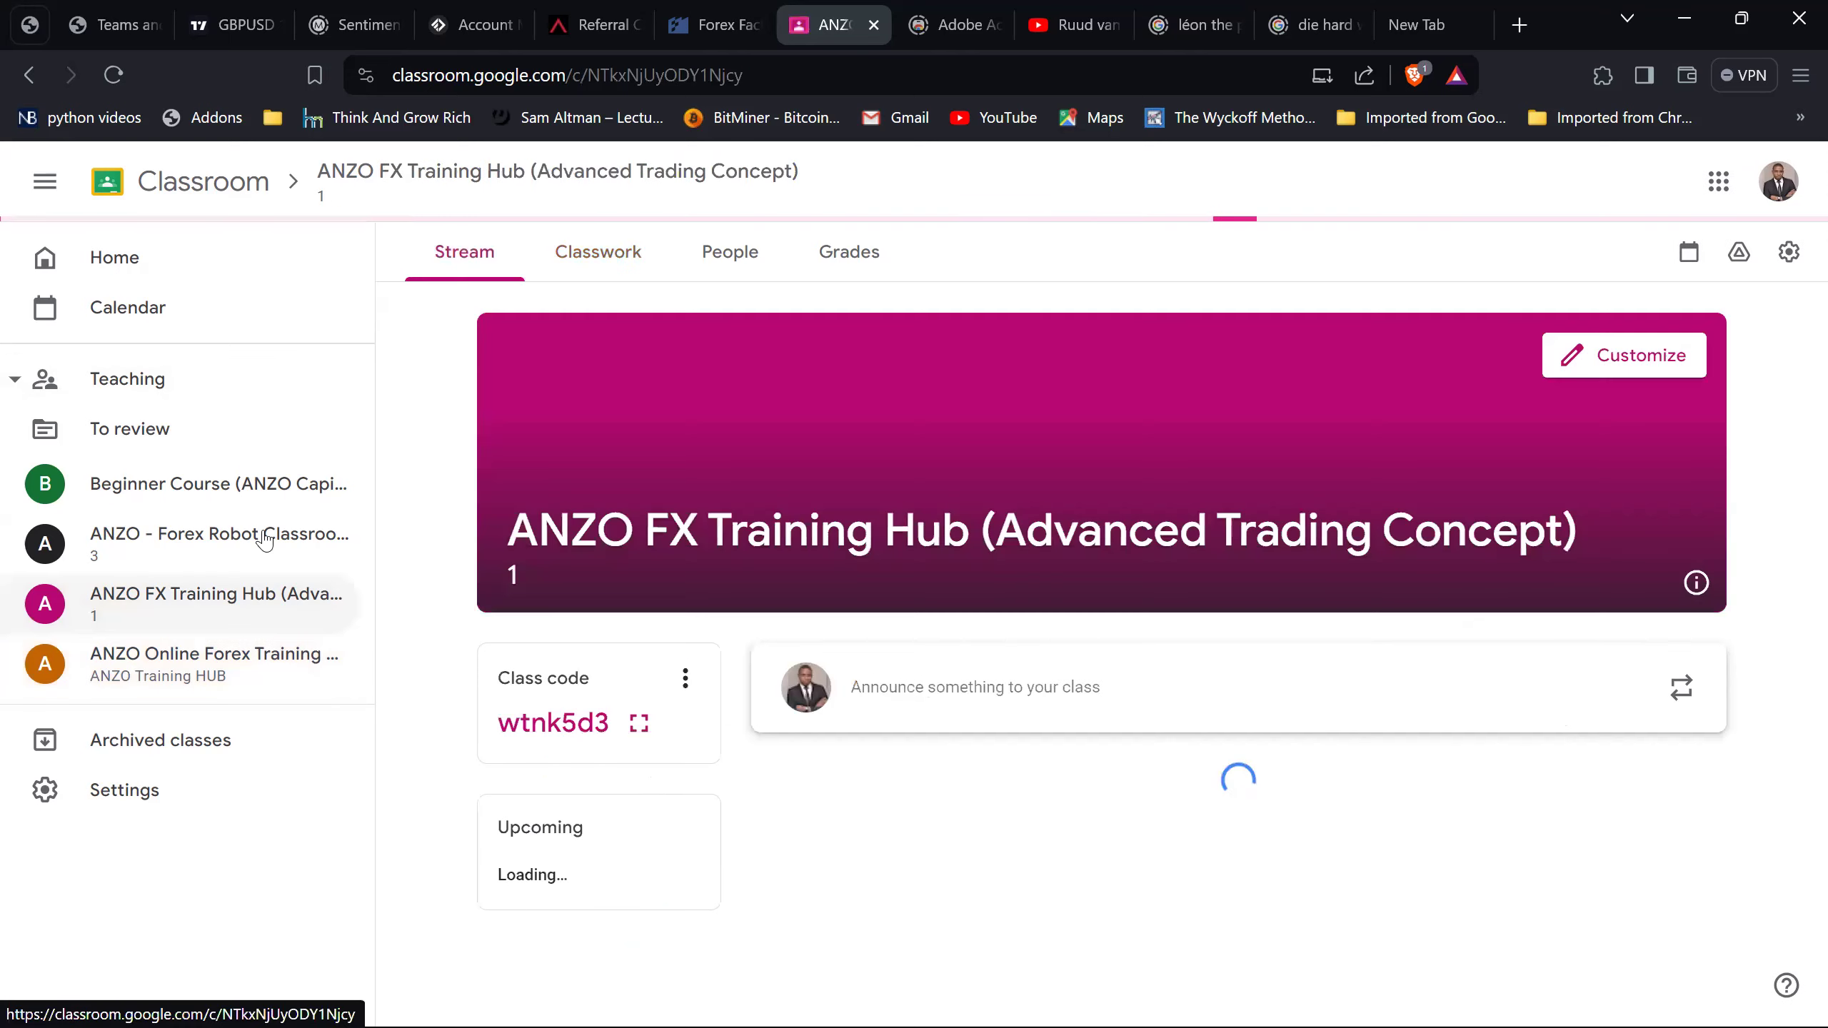
{"action": "left_click", "coordinate": [613, 261]}
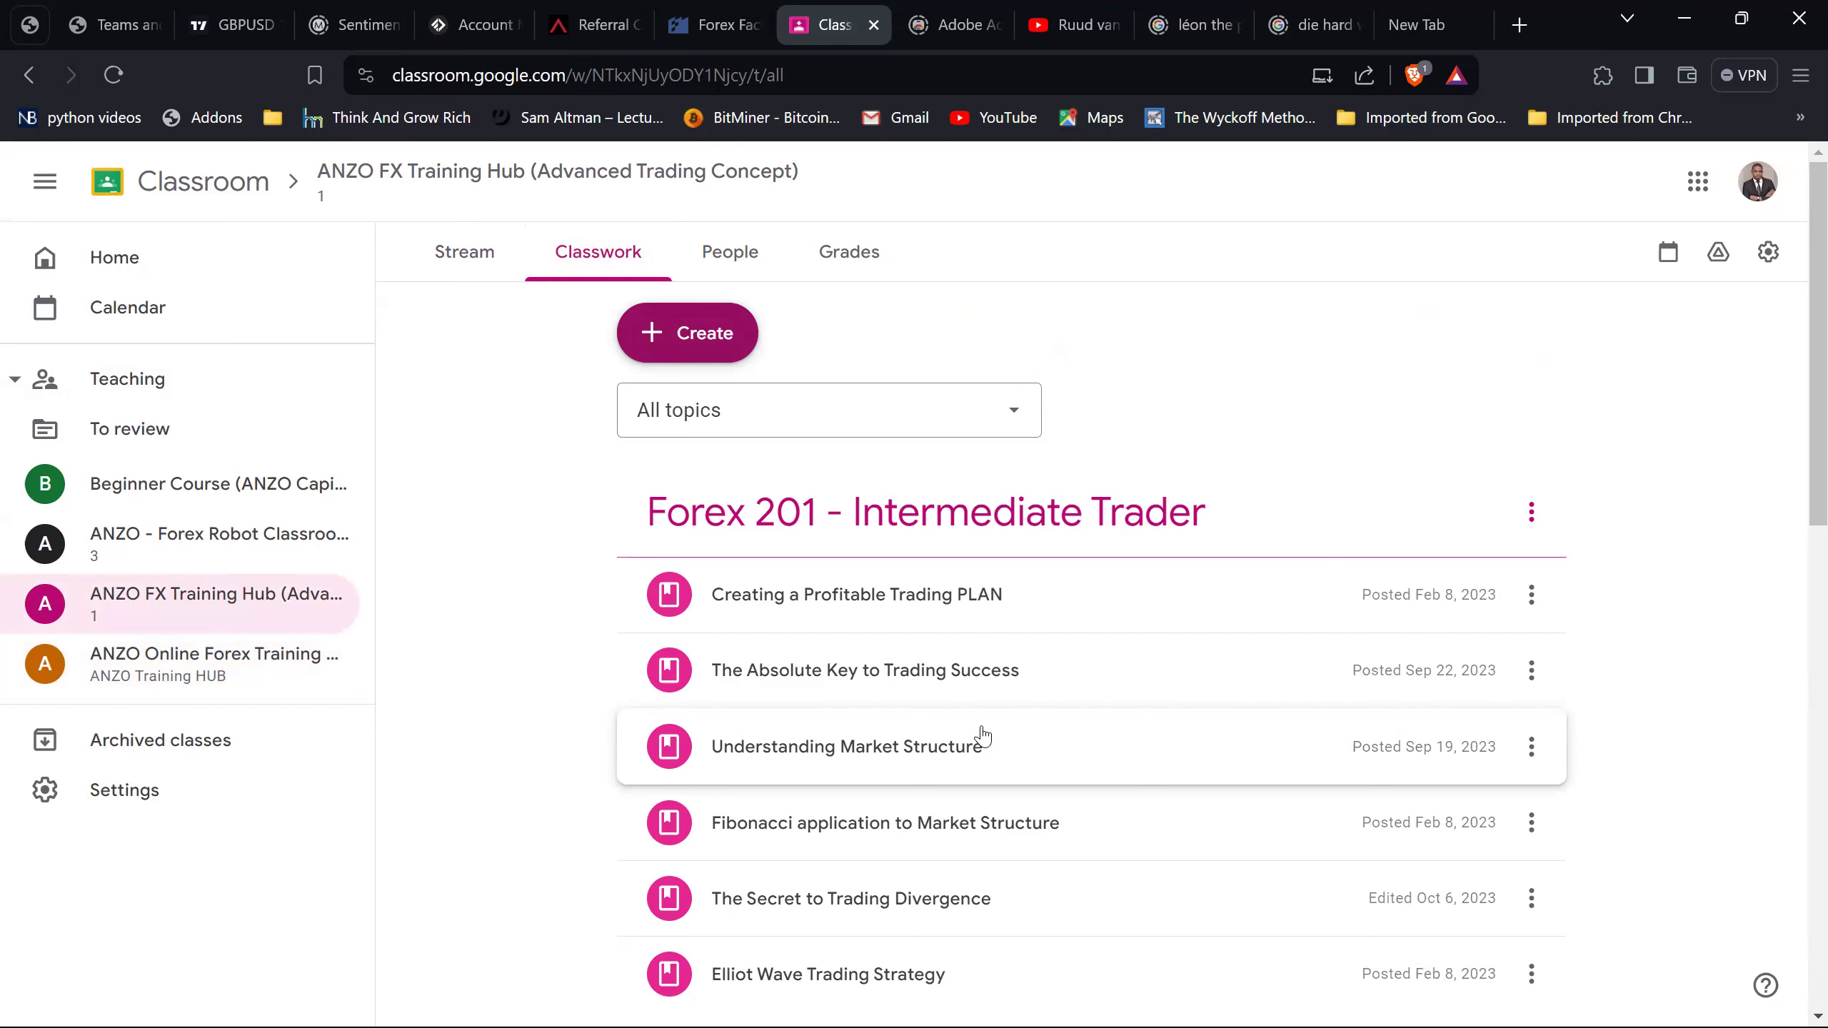
{"action": "scroll", "coordinate": [983, 736], "scroll_direction": "down", "scroll_amount": 5}
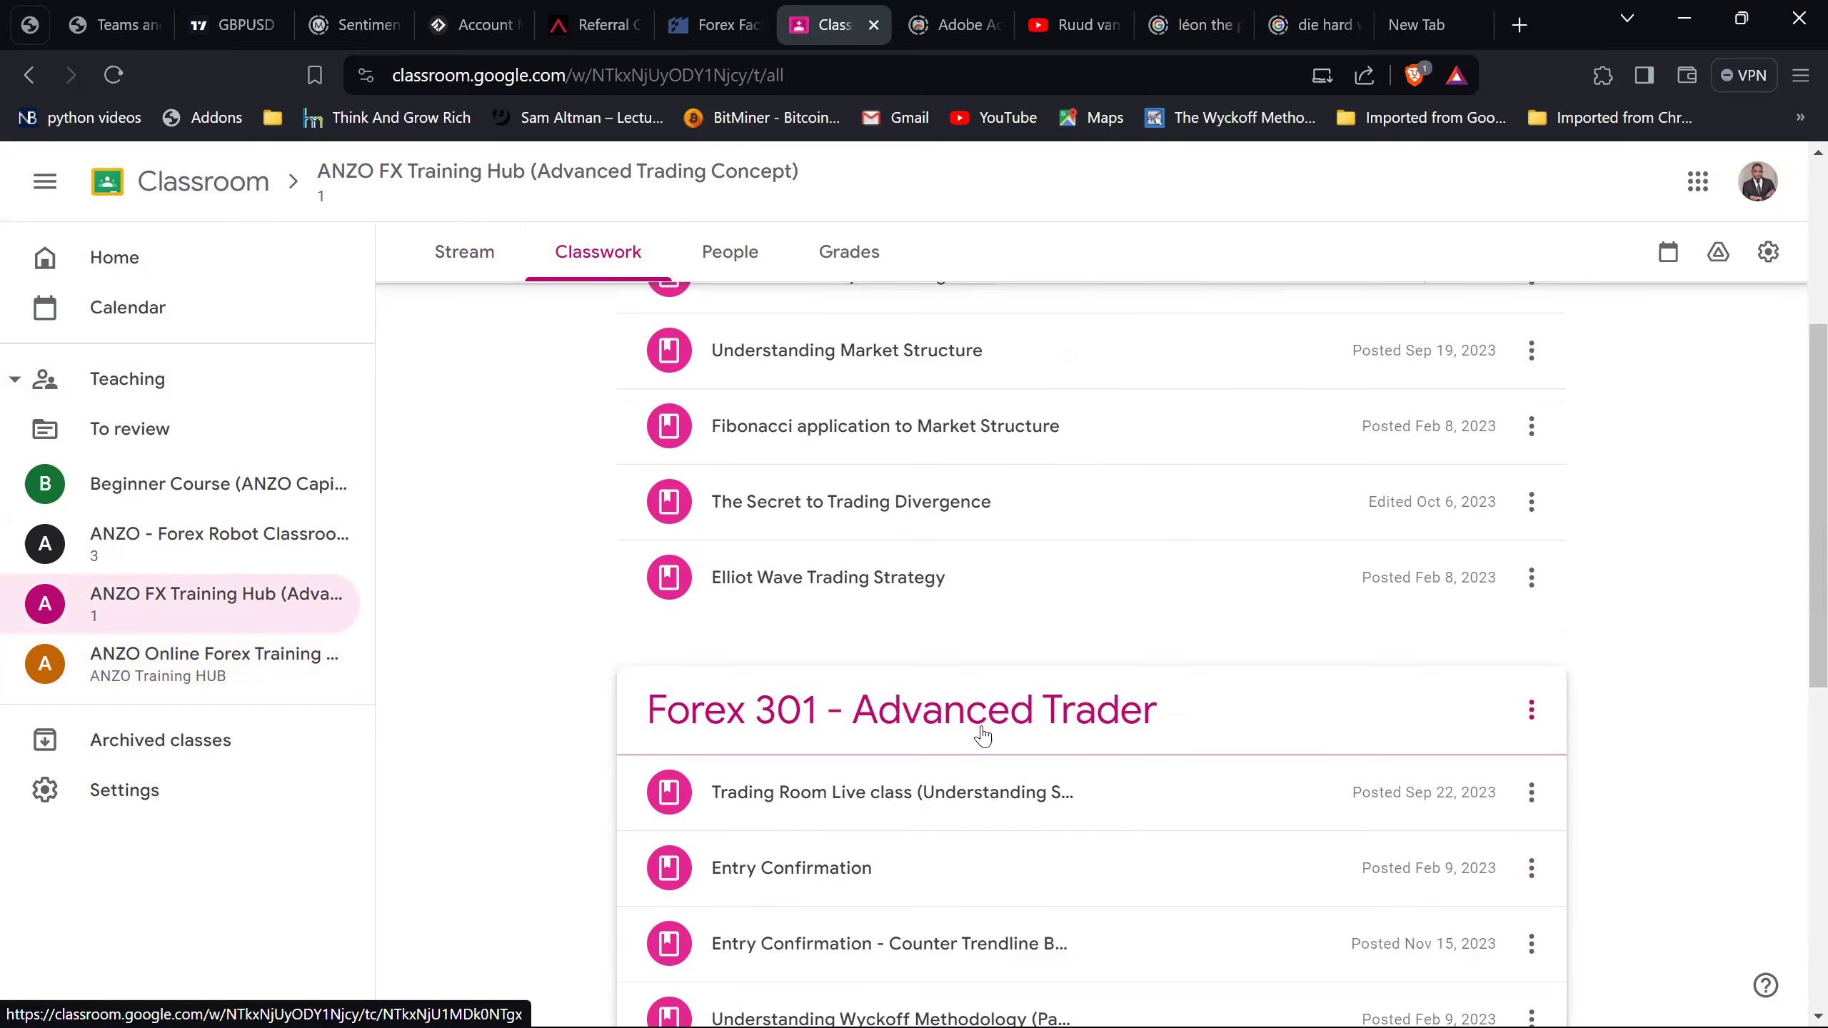
{"action": "scroll", "coordinate": [983, 736], "scroll_direction": "up", "scroll_amount": 5}
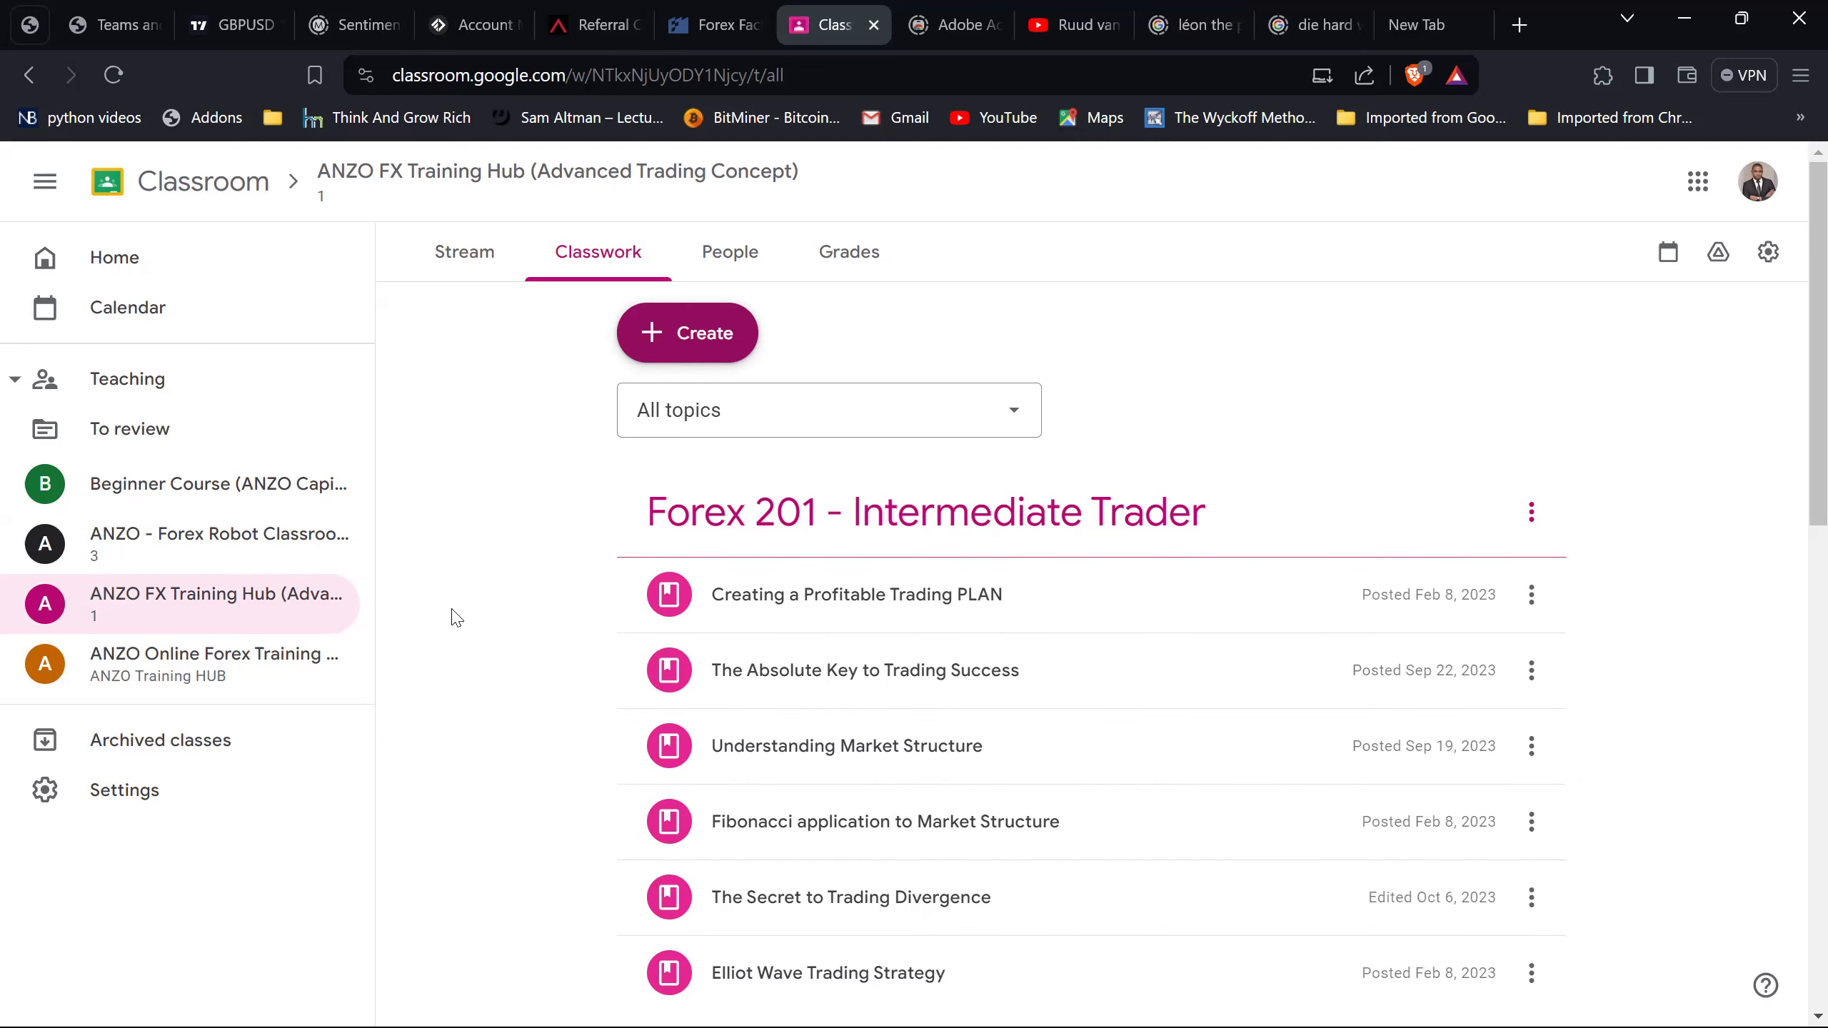
Open the classwork of the ANZO - Forex Robot Classroom class and look through its Intro, Section 2 and Section 3 lessons.
{"action": "left_click", "coordinate": [229, 550]}
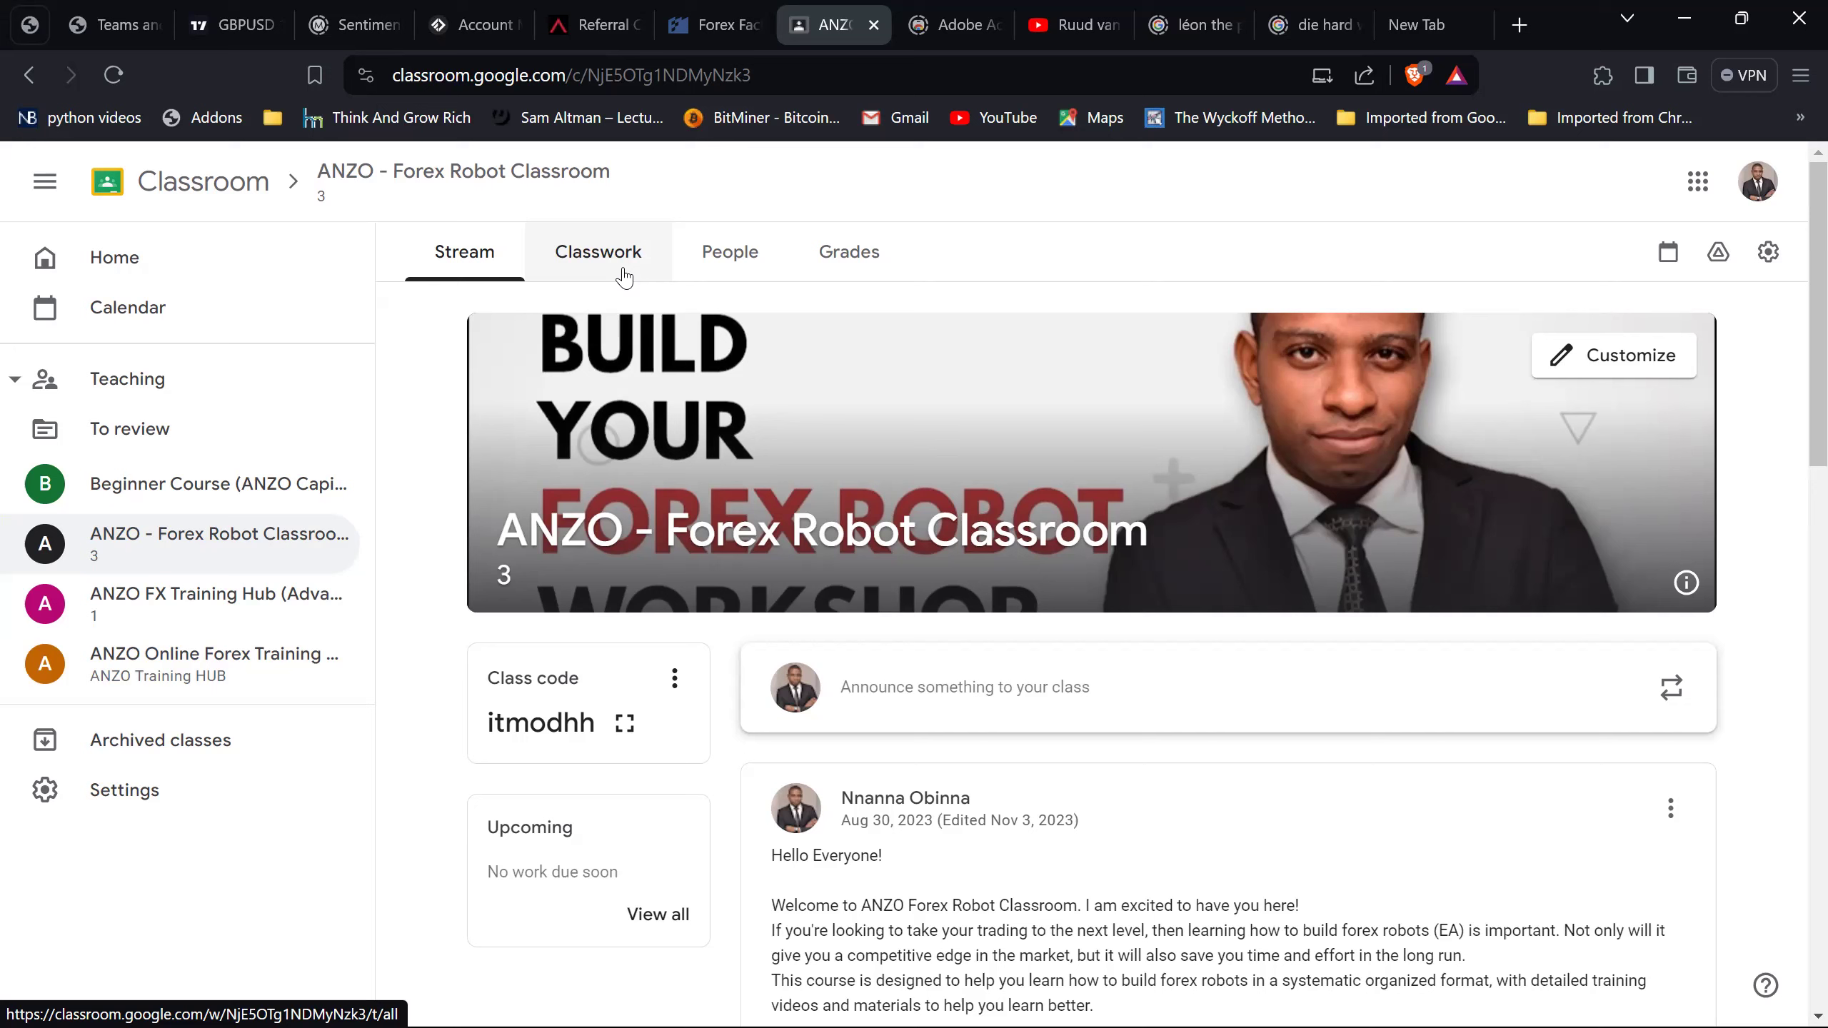
{"action": "left_click", "coordinate": [624, 277]}
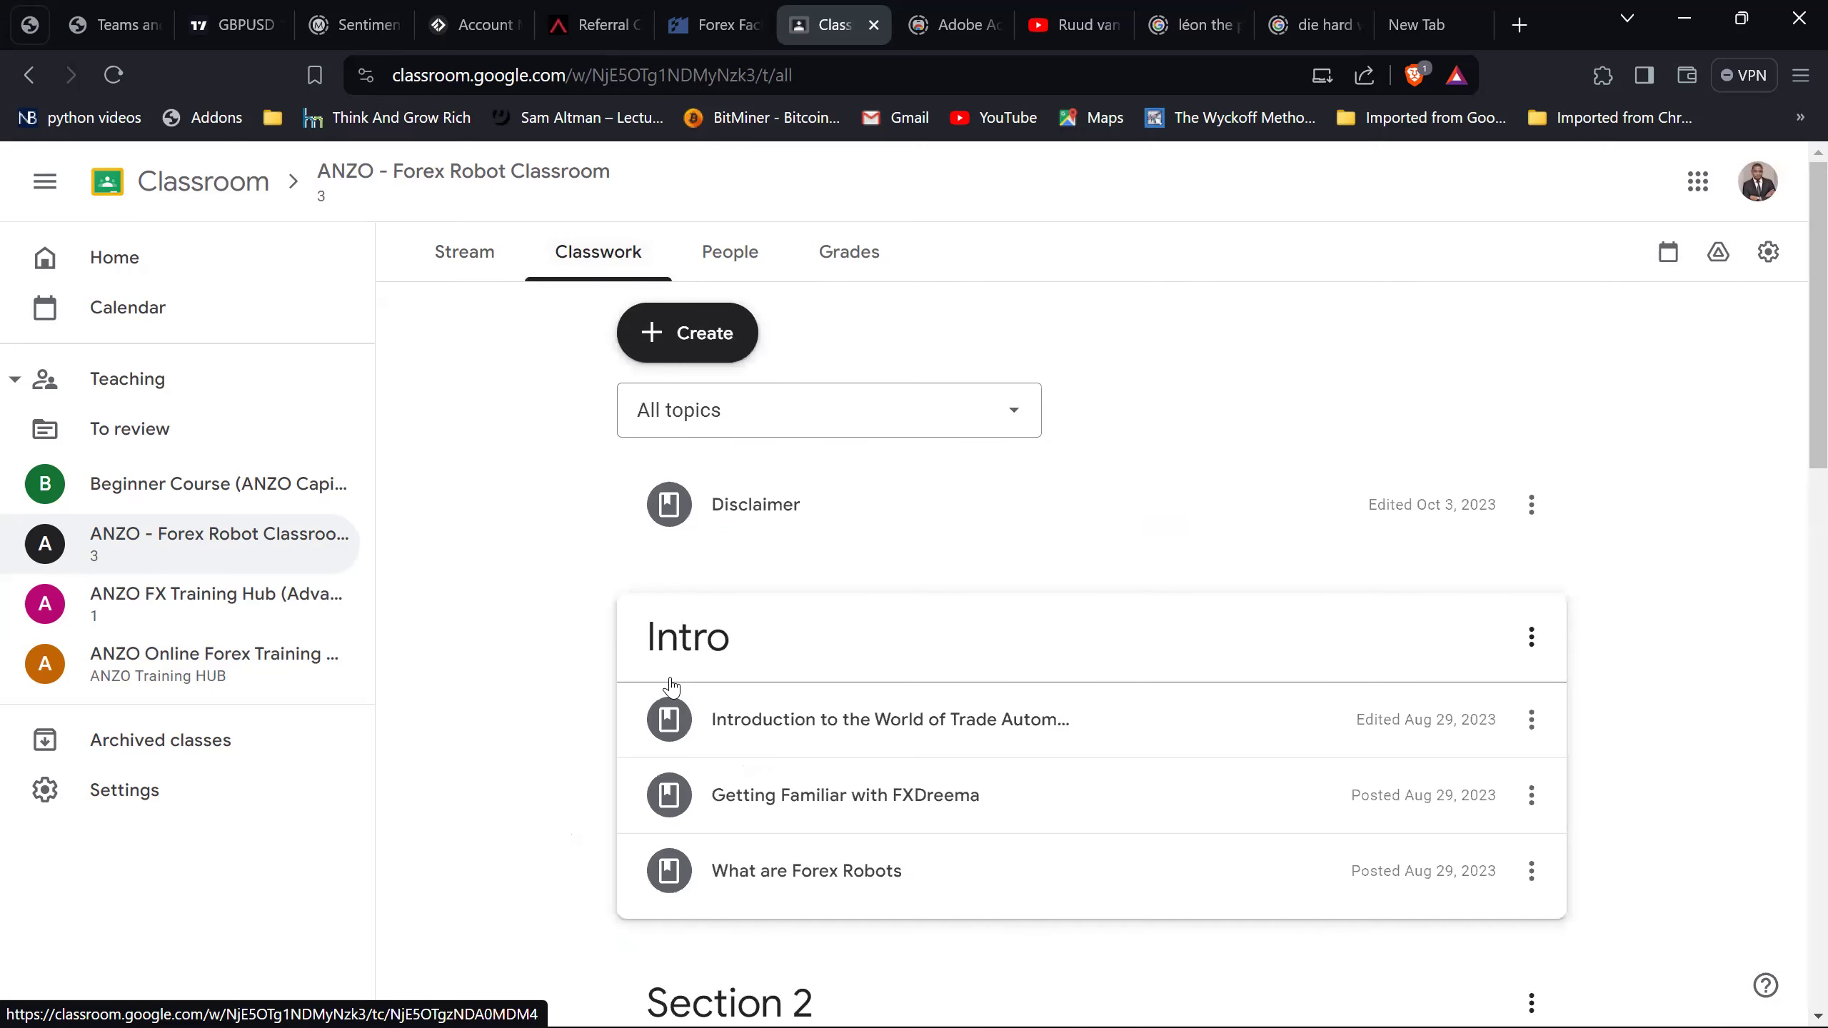
{"action": "scroll", "coordinate": [670, 687], "scroll_direction": "down", "scroll_amount": 10}
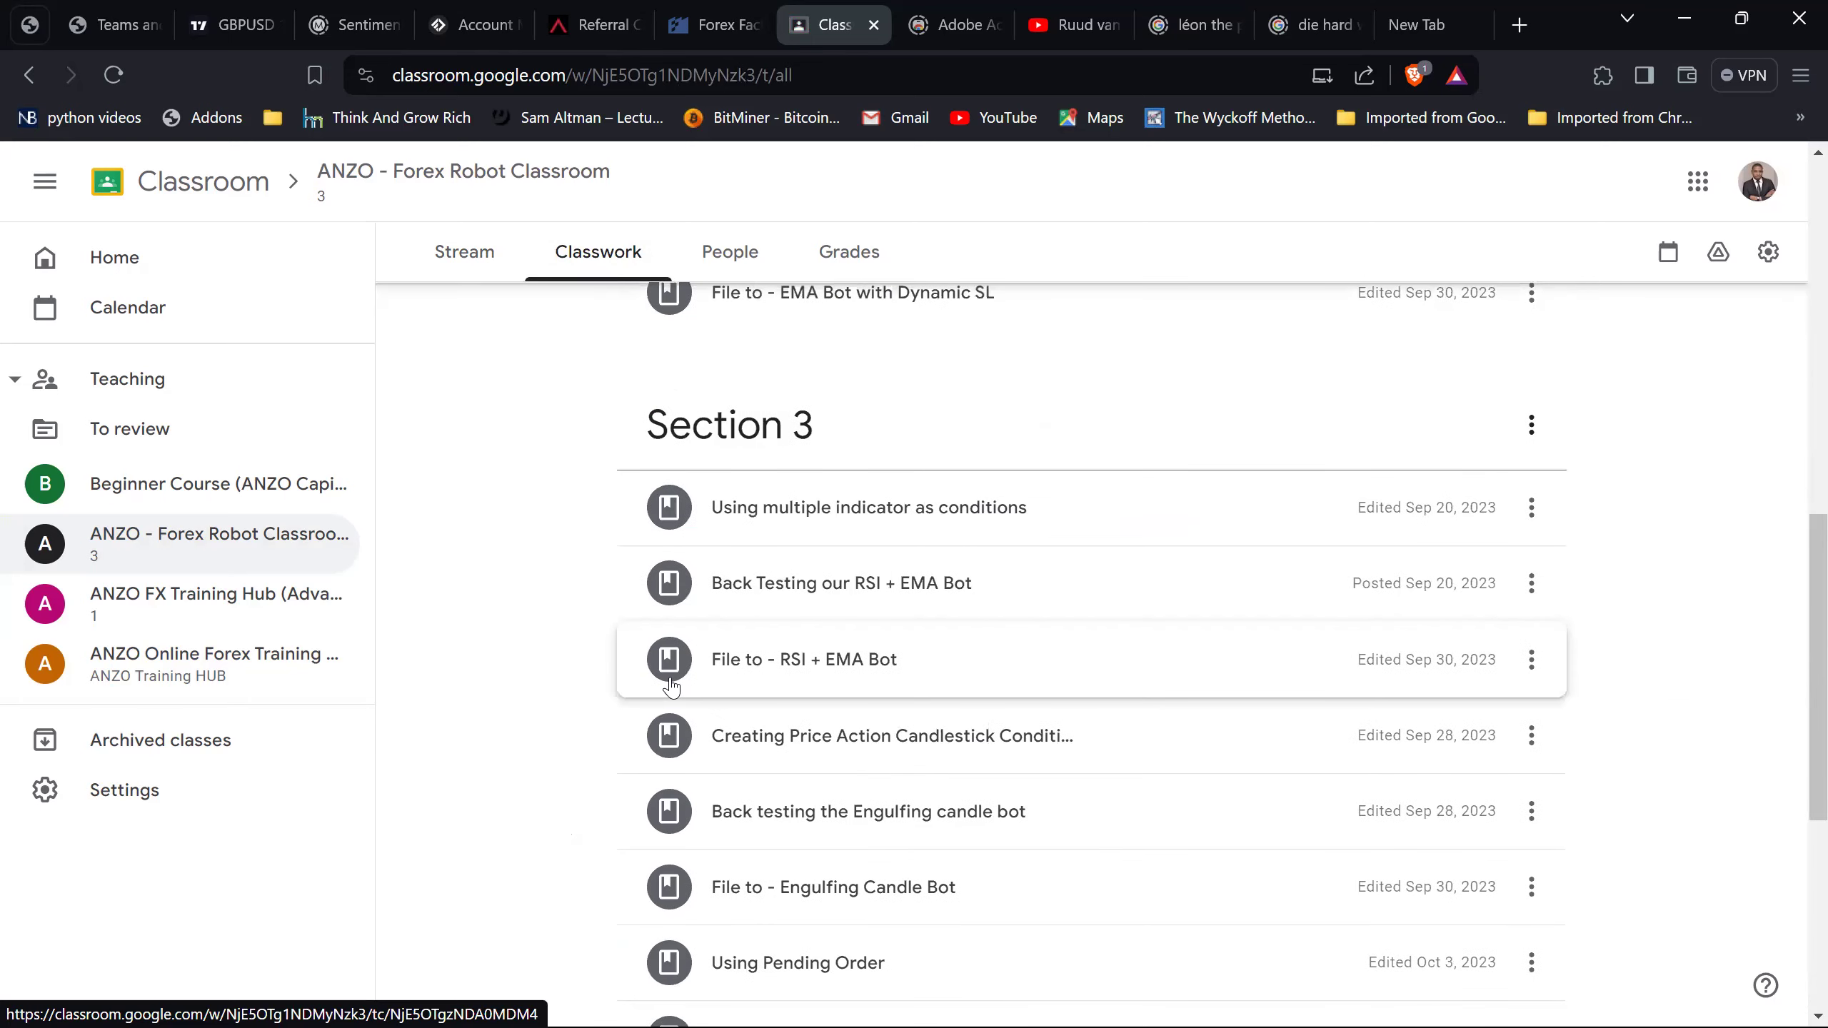
{"action": "scroll", "coordinate": [671, 687], "scroll_direction": "up", "scroll_amount": 6}
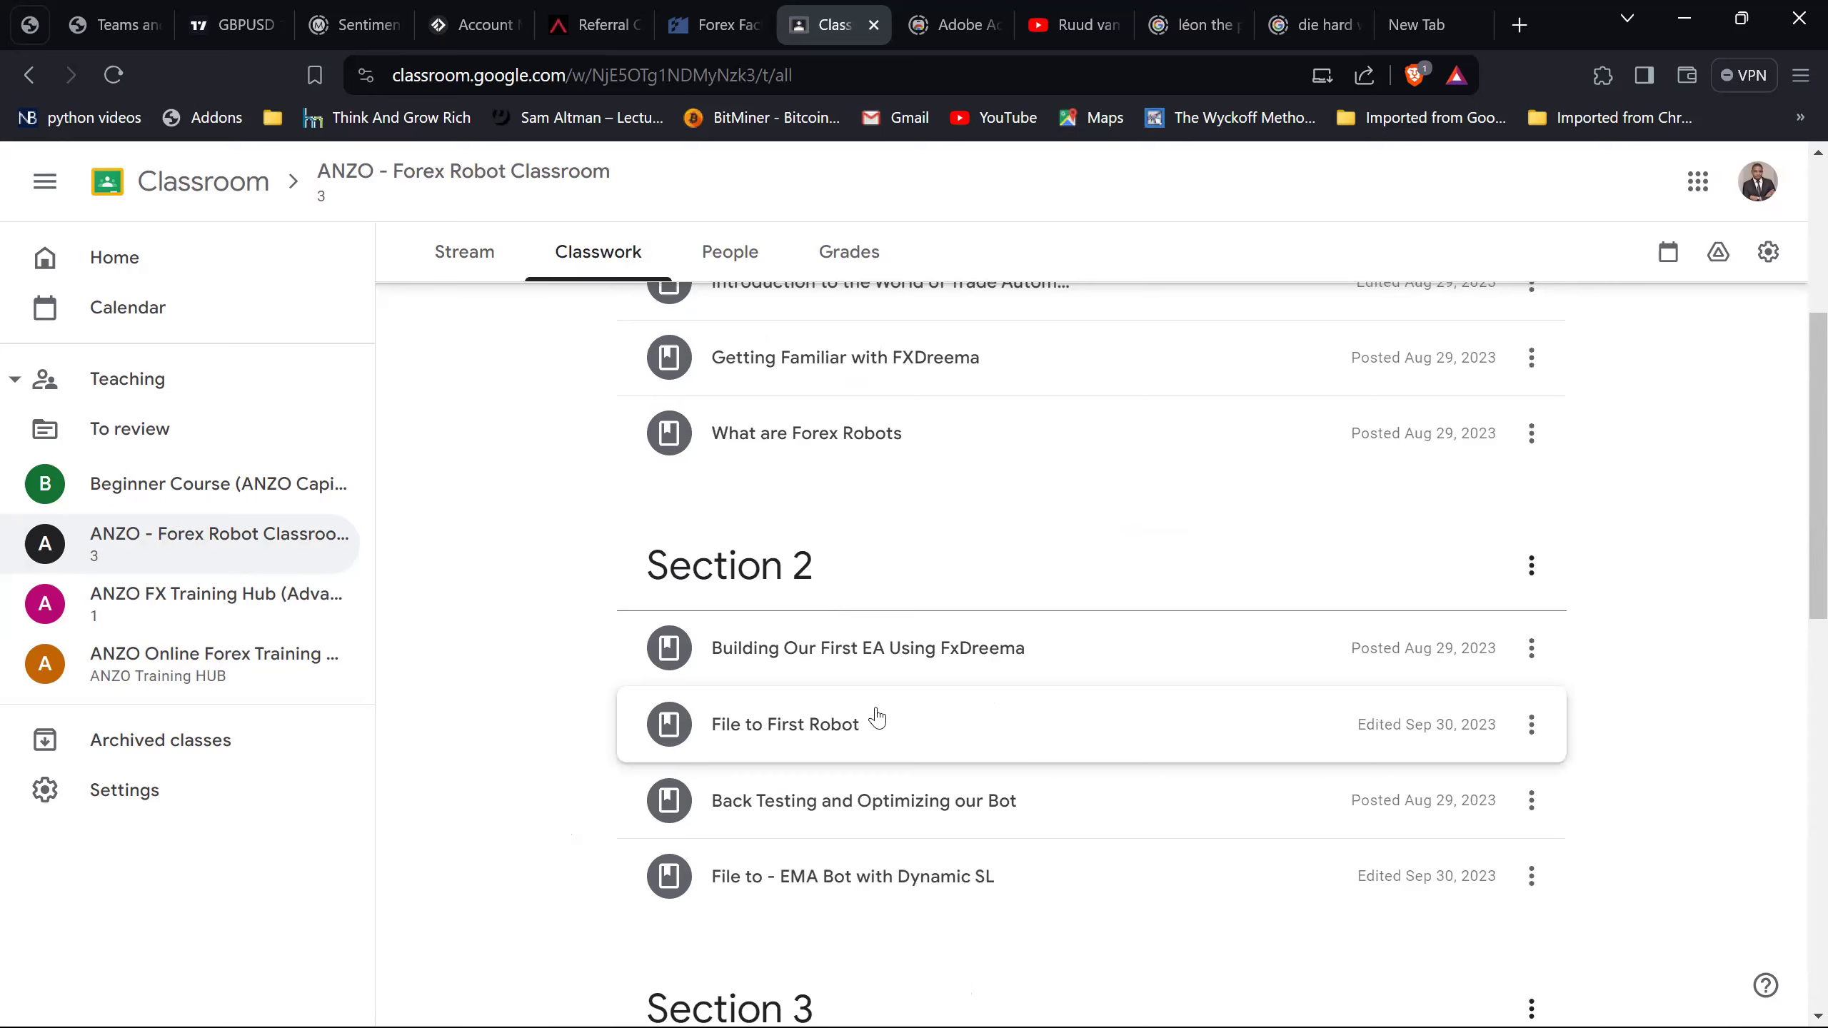
{"action": "scroll", "coordinate": [877, 716], "scroll_direction": "down", "scroll_amount": 10}
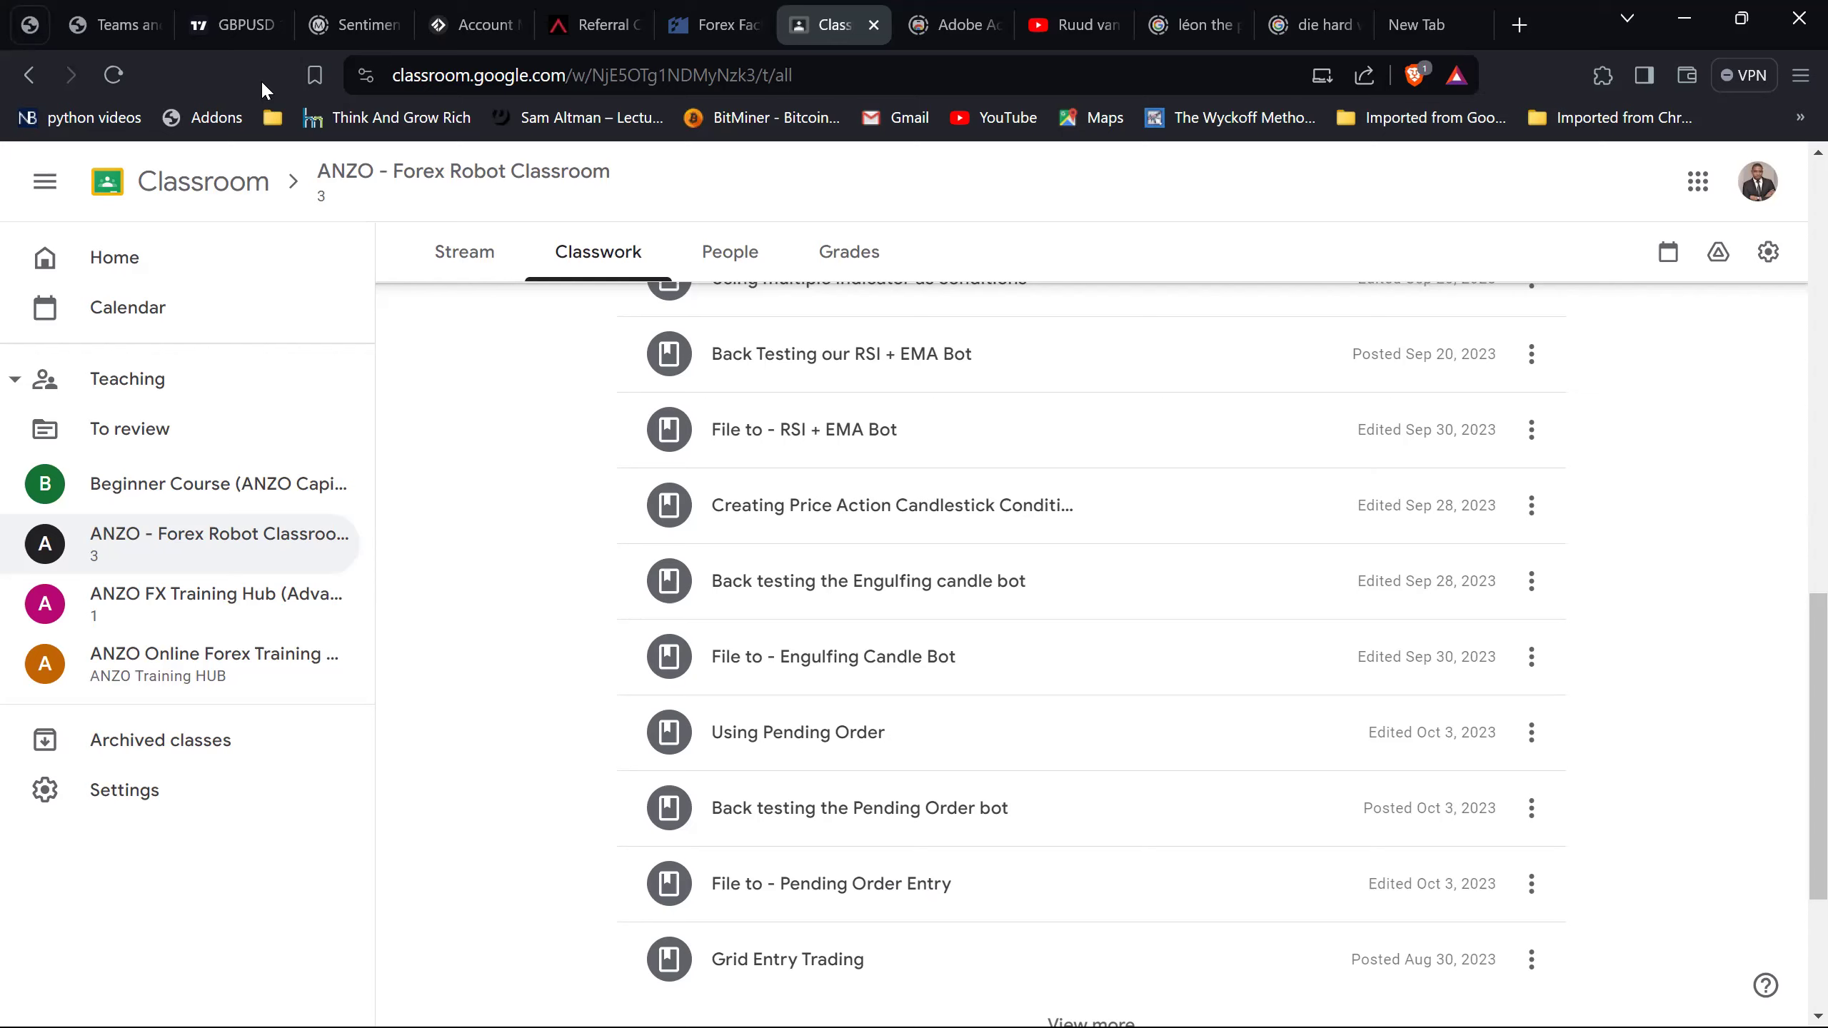
Switch to the GBPUSD daily chart in TradingView and bring the empty area above the price candles into view.
{"action": "left_click", "coordinate": [234, 32]}
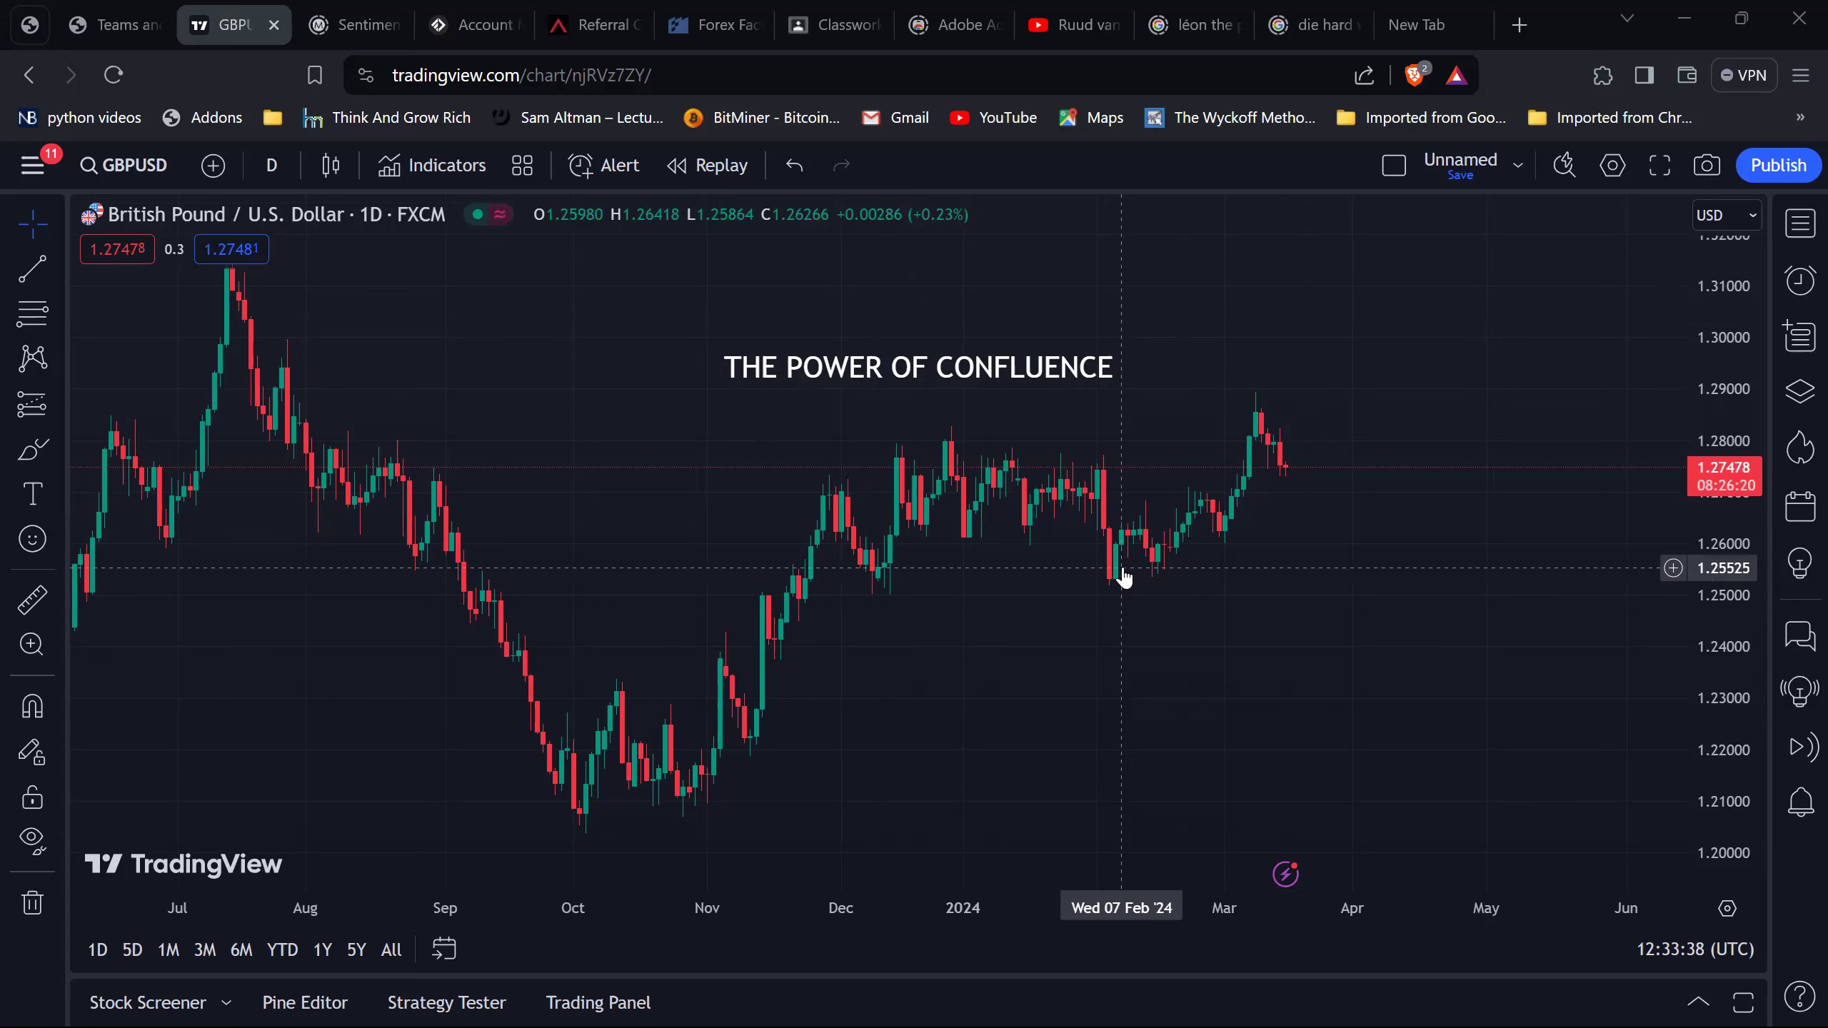
{"action": "scroll", "coordinate": [1122, 569], "scroll_direction": "up", "scroll_amount": 5}
{"action": "scroll", "coordinate": [1124, 576], "scroll_direction": "down", "scroll_amount": 6}
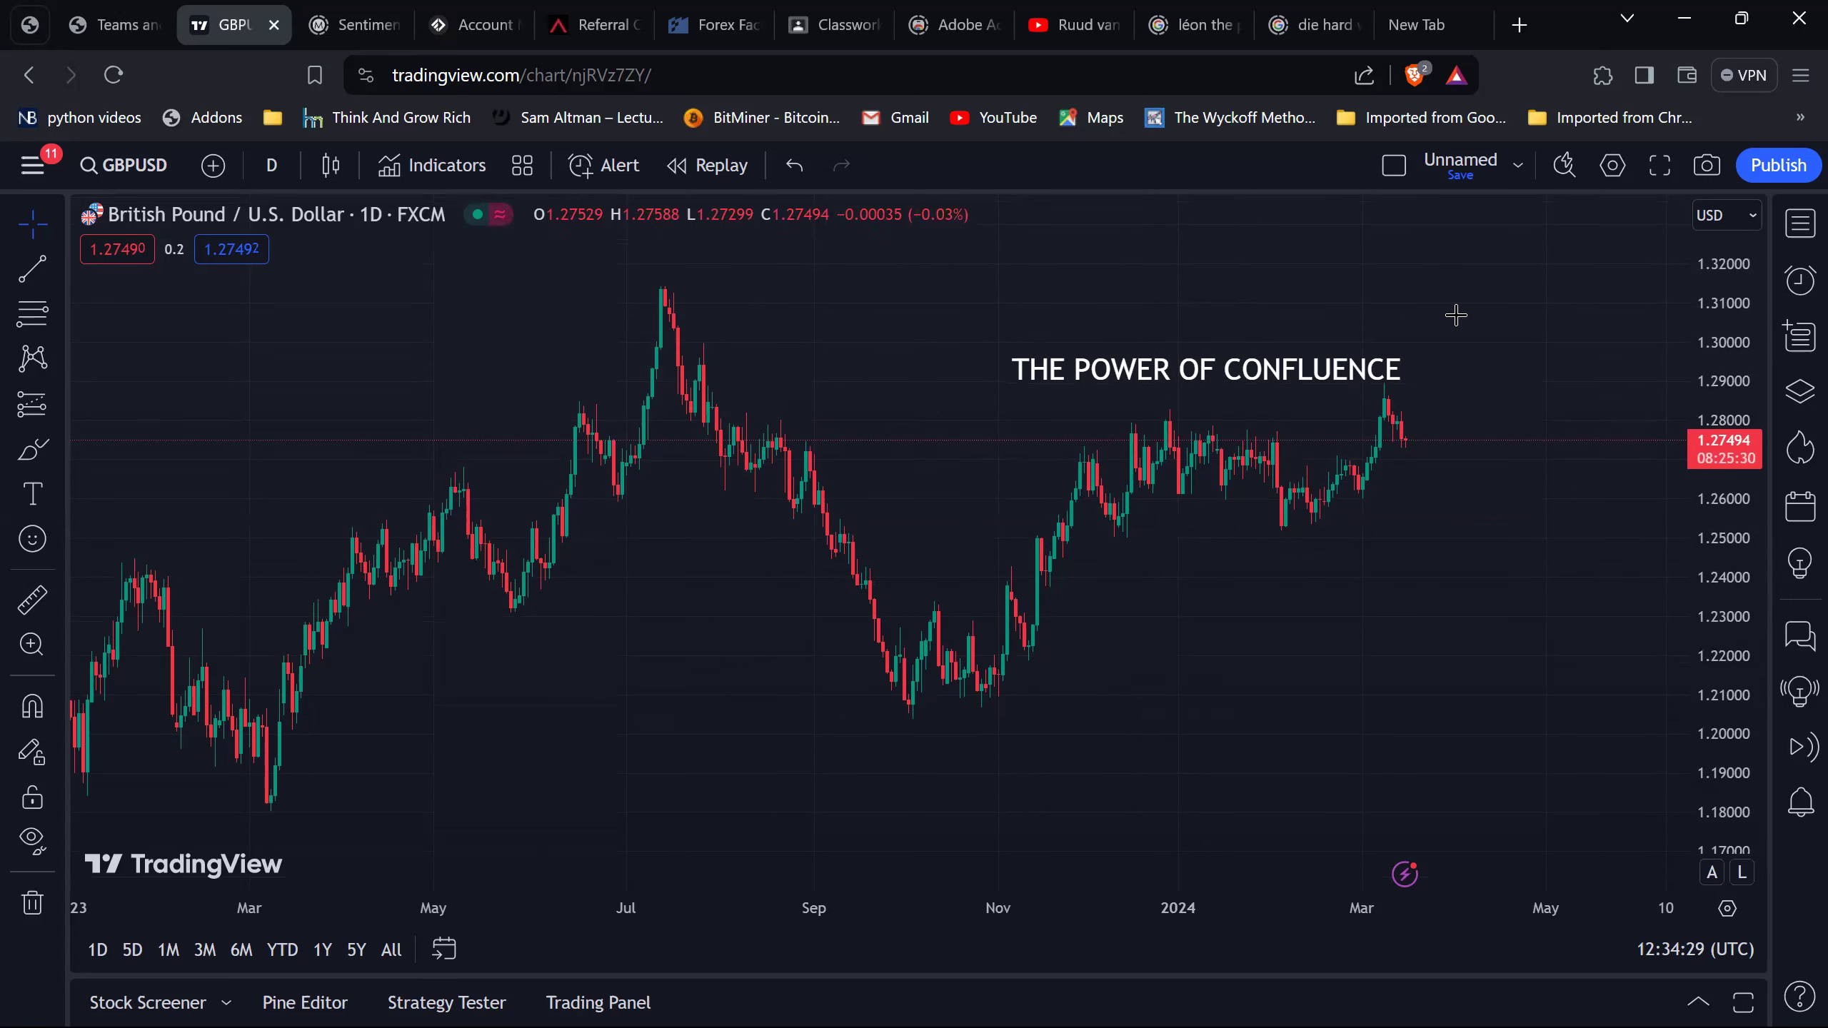
{"action": "left_click_drag", "start_coordinate": [1453, 484], "coordinate": [1344, 562]}
{"action": "left_click_drag", "start_coordinate": [1163, 282], "coordinate": [1154, 433]}
{"action": "left_click_drag", "start_coordinate": [1027, 423], "coordinate": [1032, 588]}
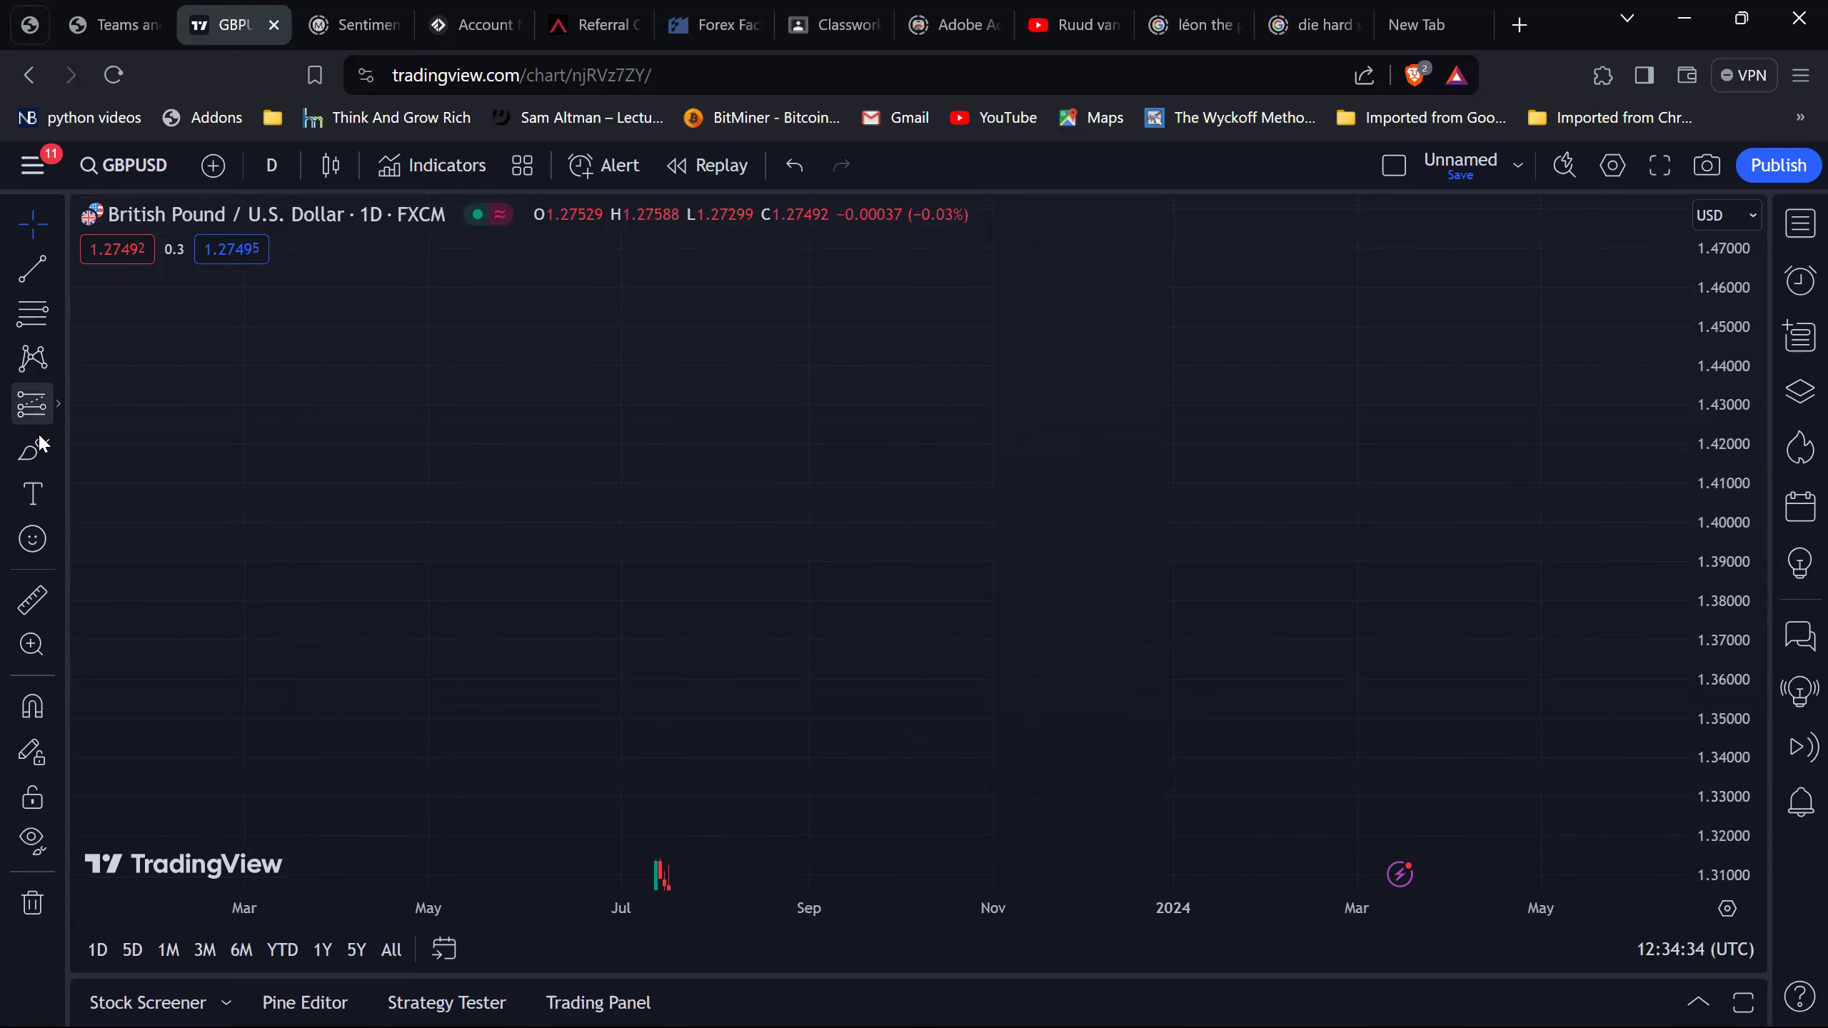
Draw a rising zigzag Path from about 1.32 in late April 2023, peaking at about 1.415 and ending at about 1.37 in December.
{"action": "left_click", "coordinate": [62, 442]}
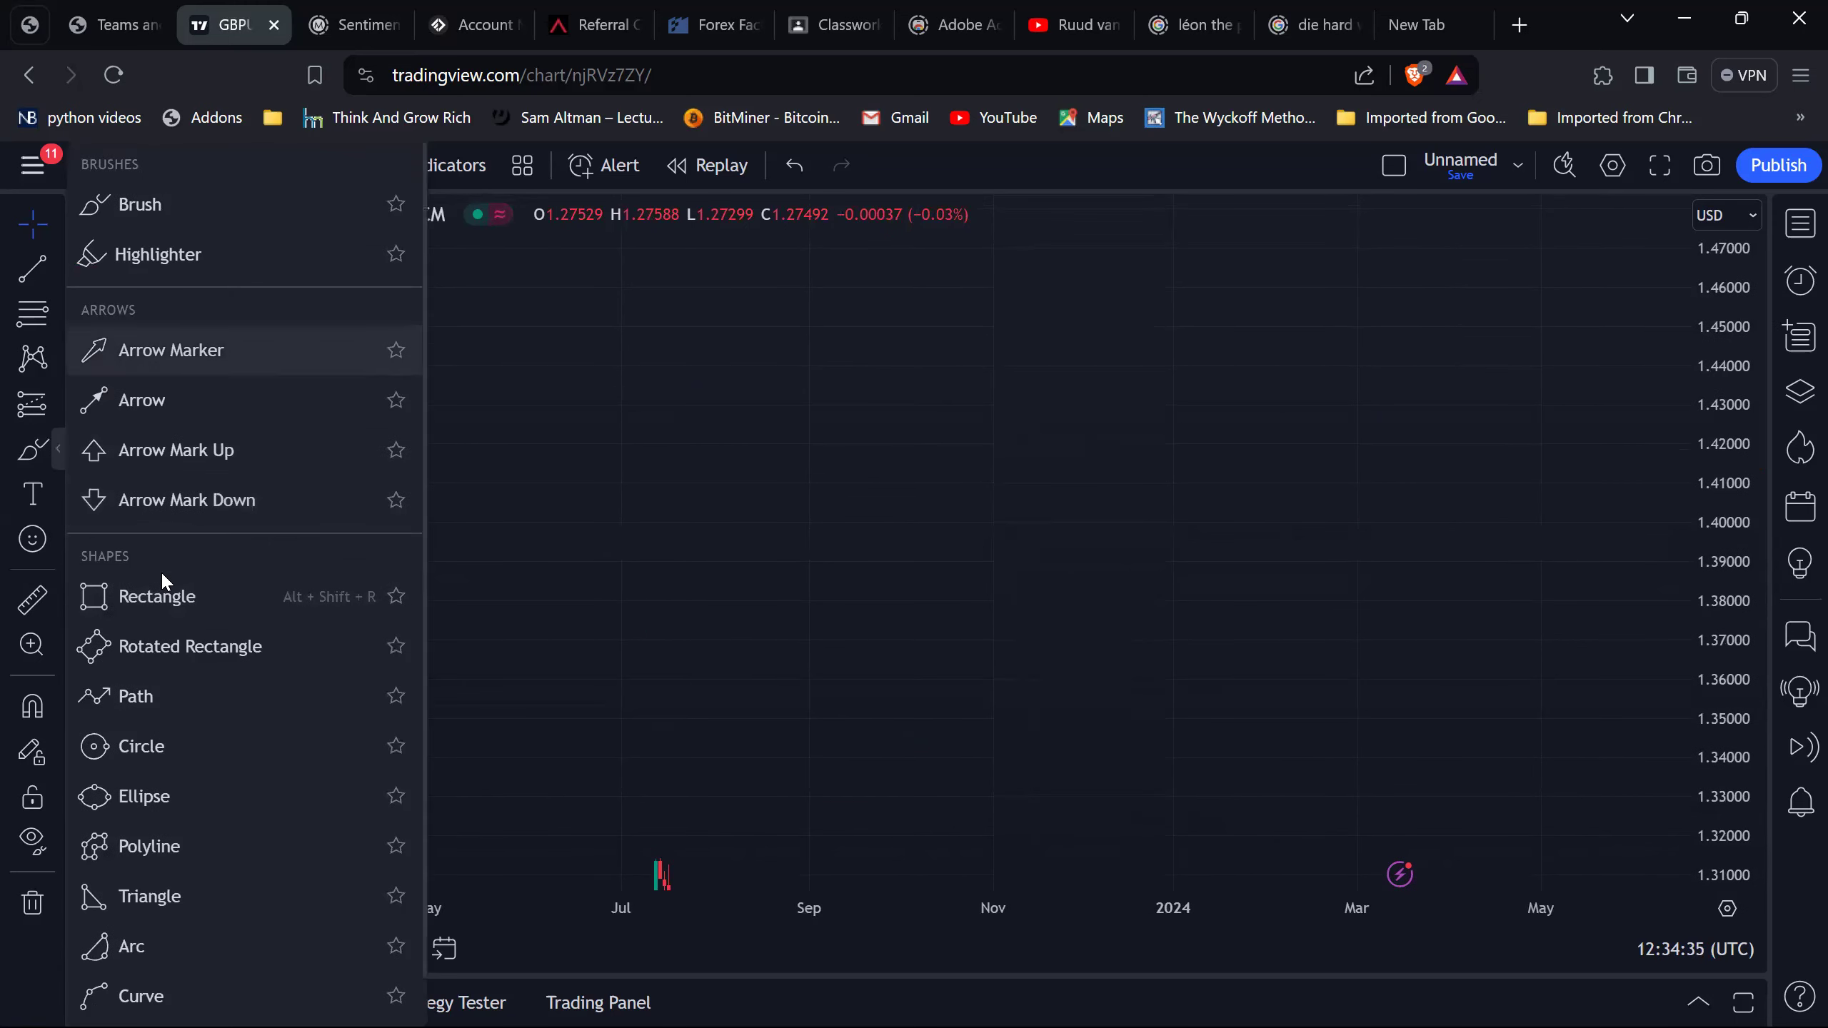
{"action": "left_click", "coordinate": [220, 699]}
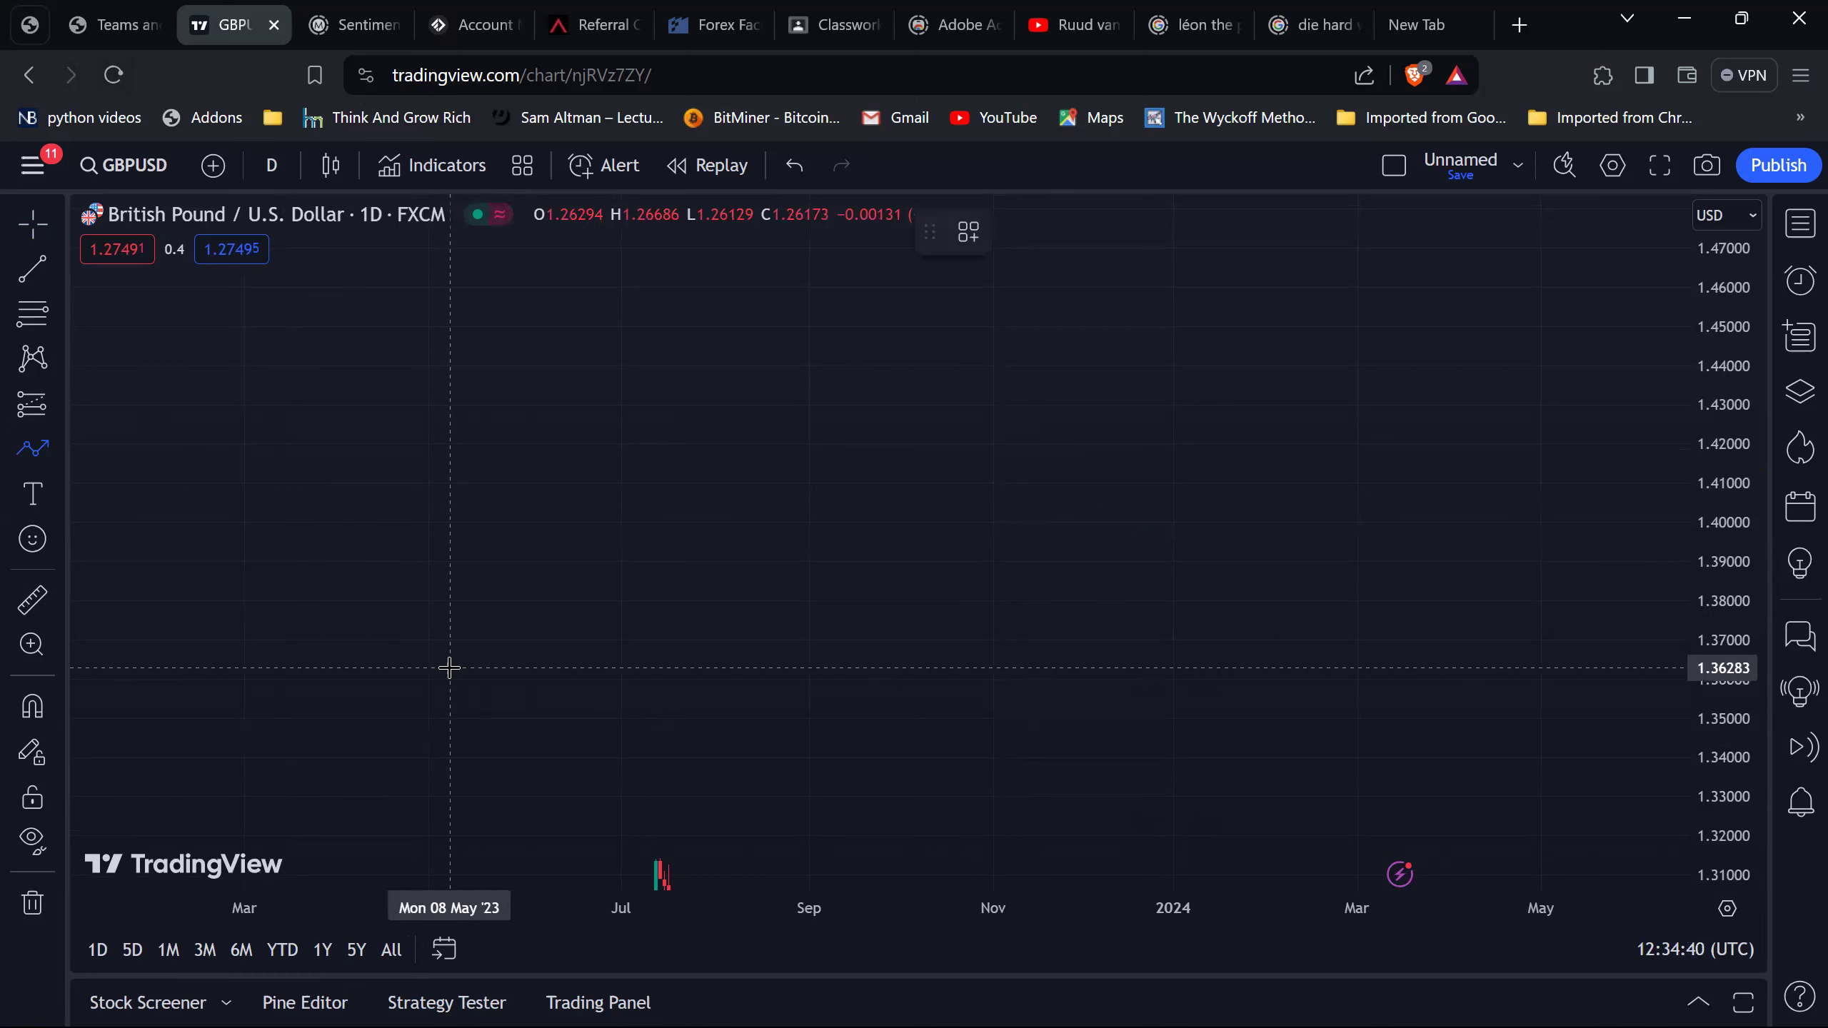
{"action": "left_click", "coordinate": [407, 830]}
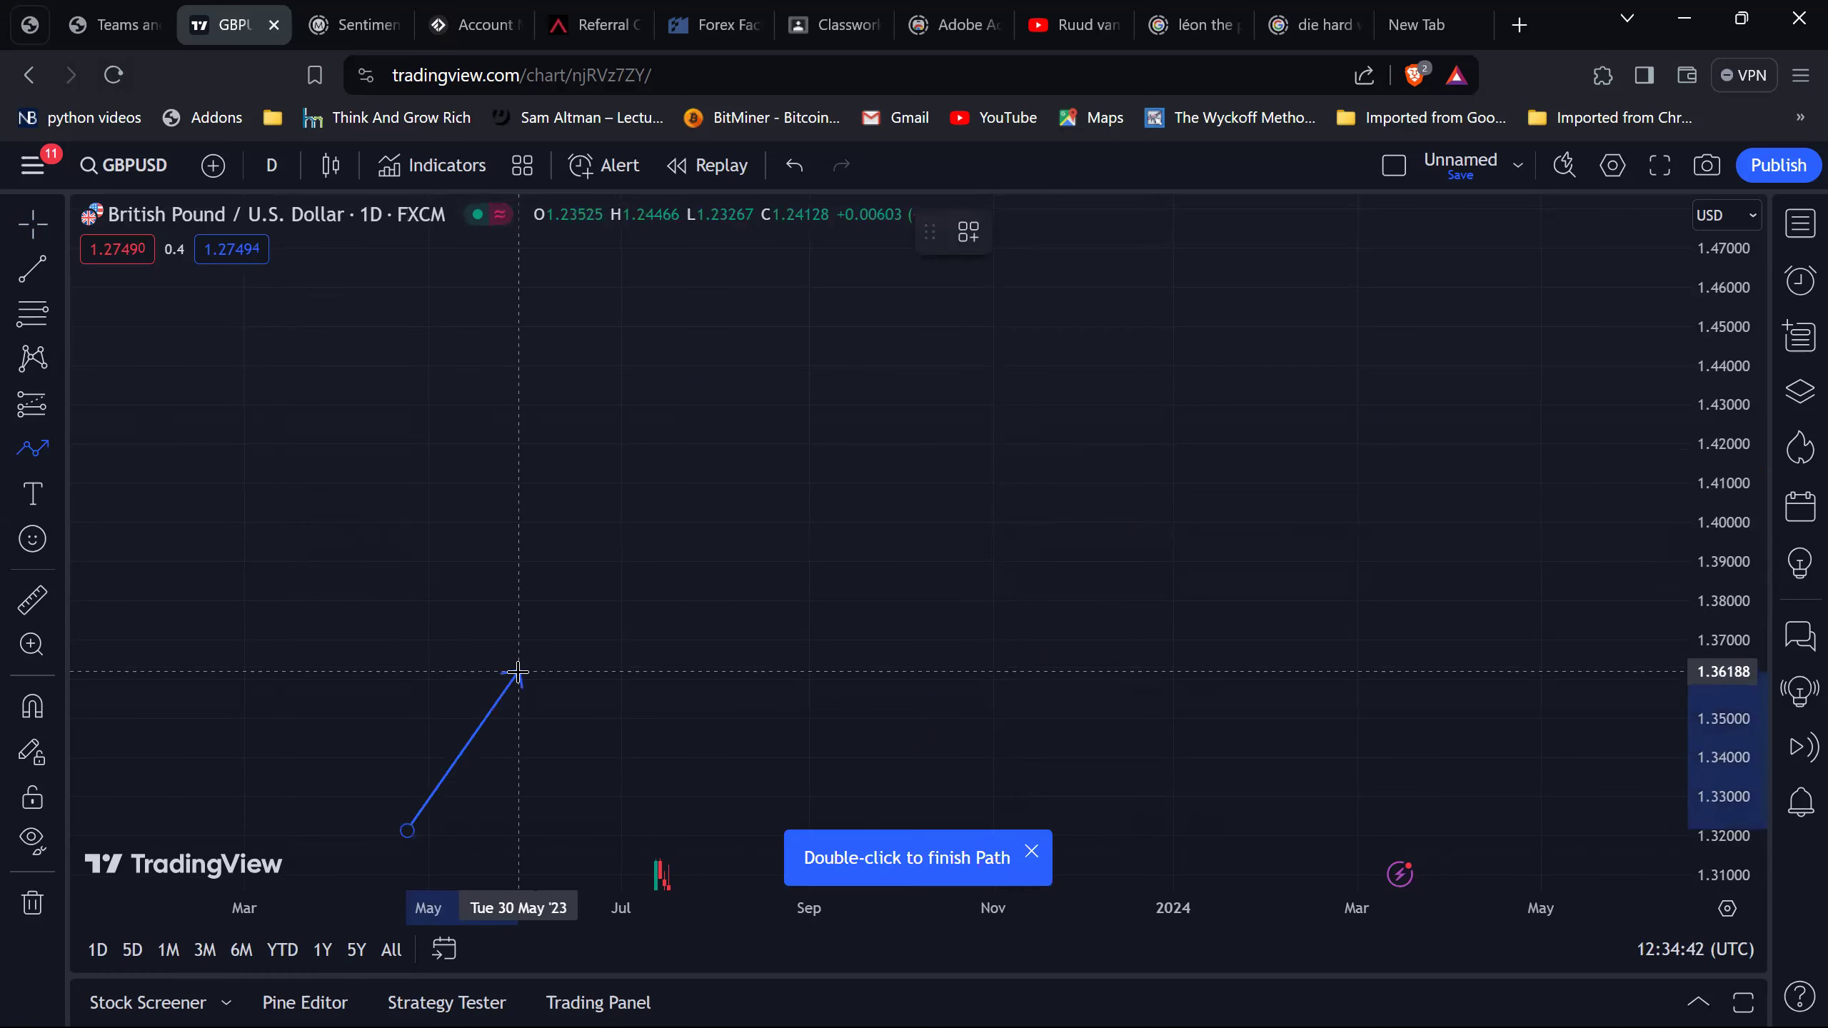
{"action": "left_click", "coordinate": [582, 758]}
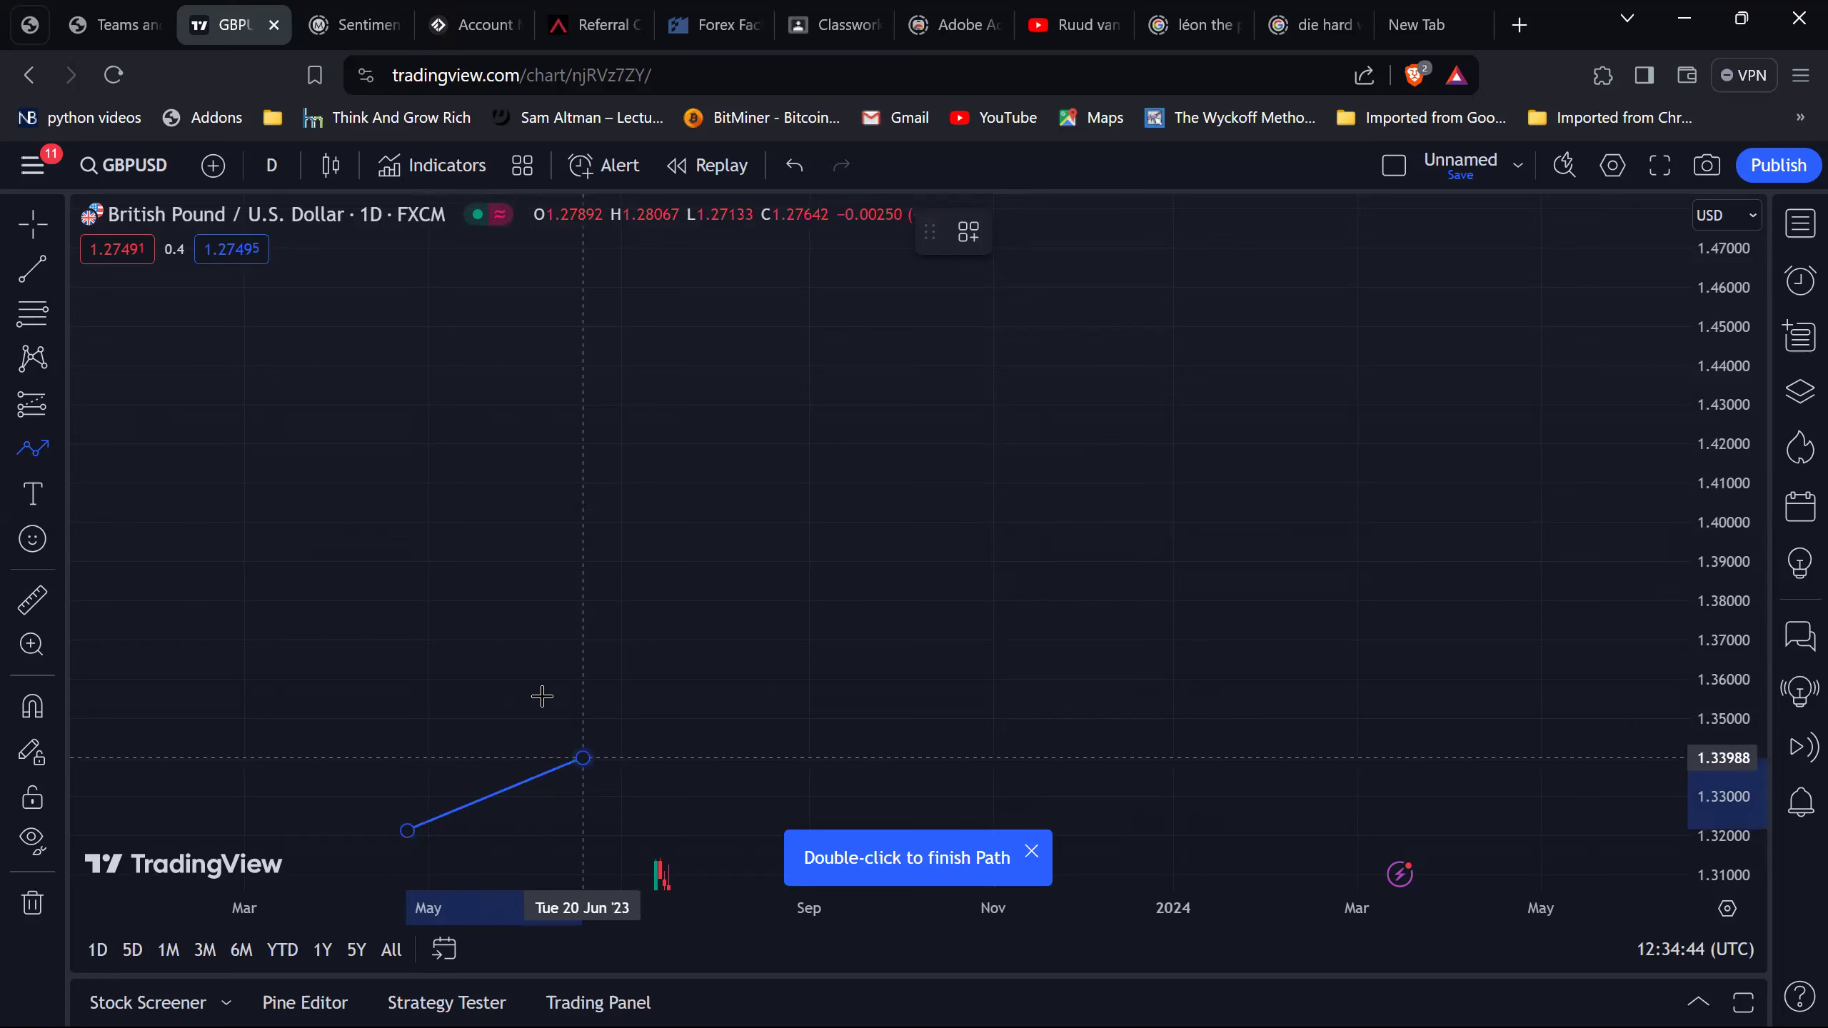
{"action": "left_click", "coordinate": [694, 821]}
{"action": "left_click", "coordinate": [797, 637]}
{"action": "left_click", "coordinate": [869, 730]}
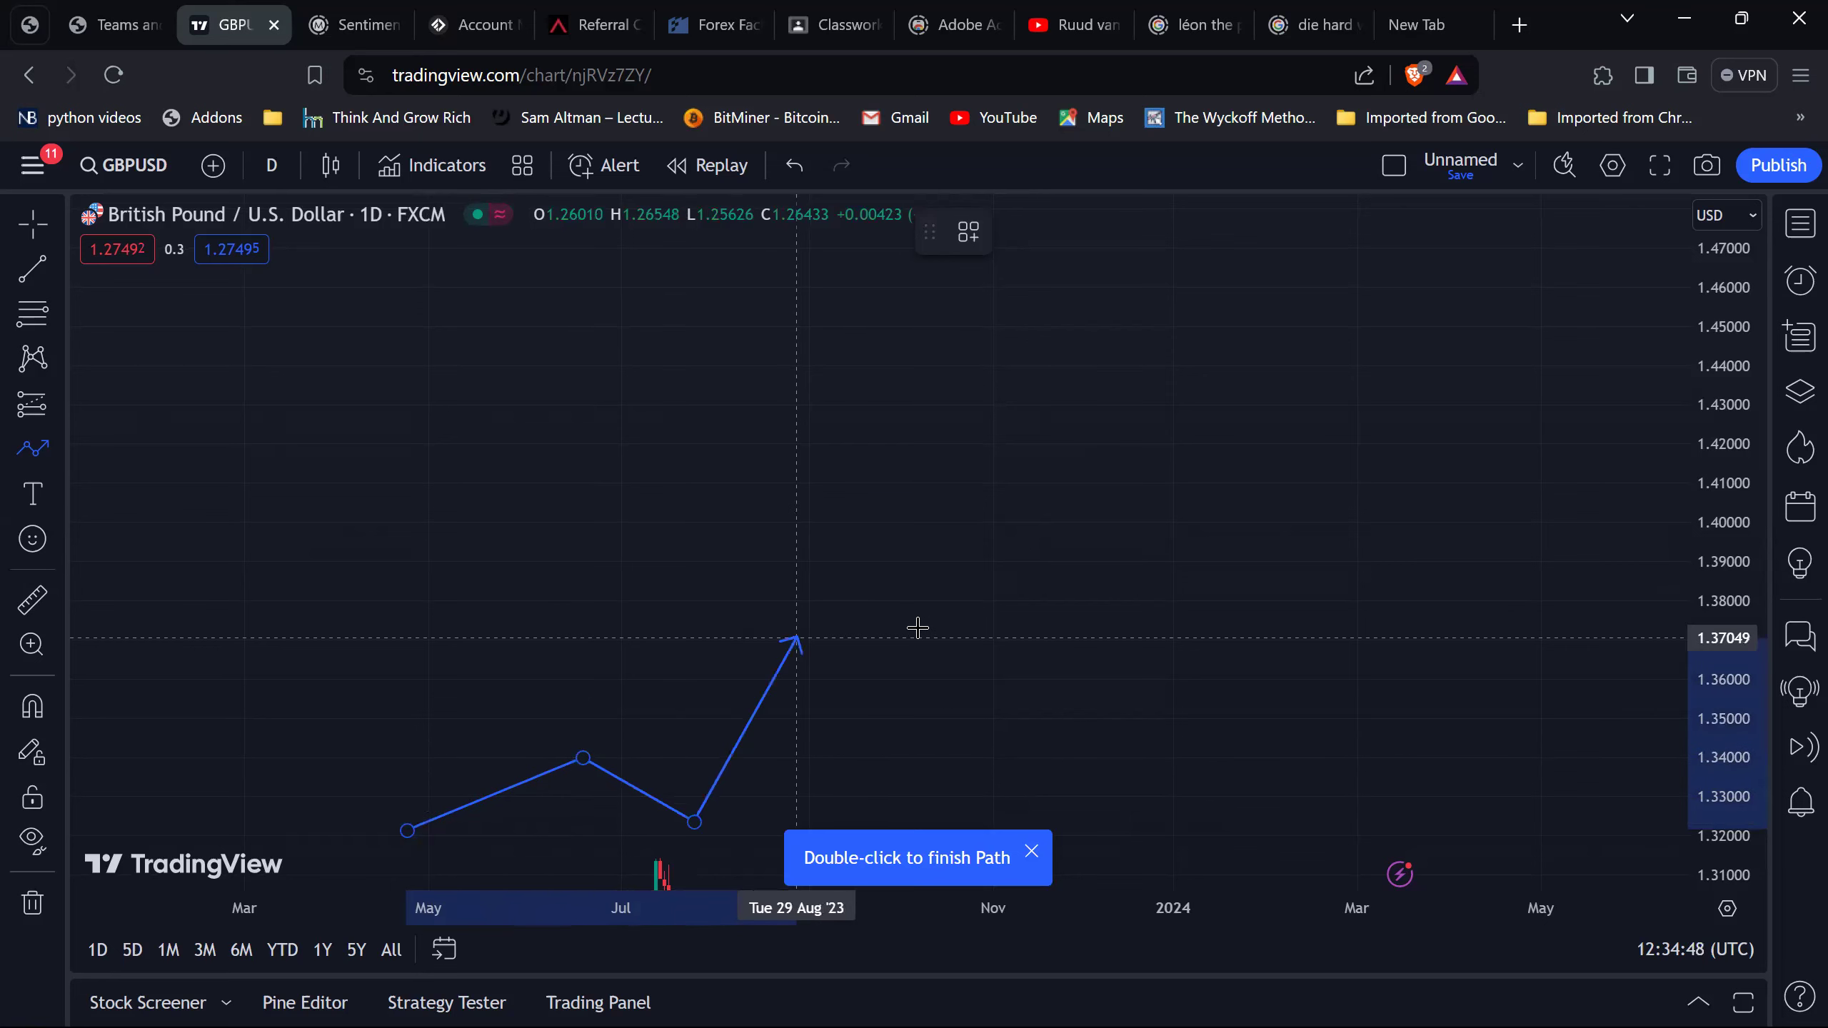
{"action": "left_click", "coordinate": [1032, 460]}
{"action": "left_click", "coordinate": [1117, 672]}
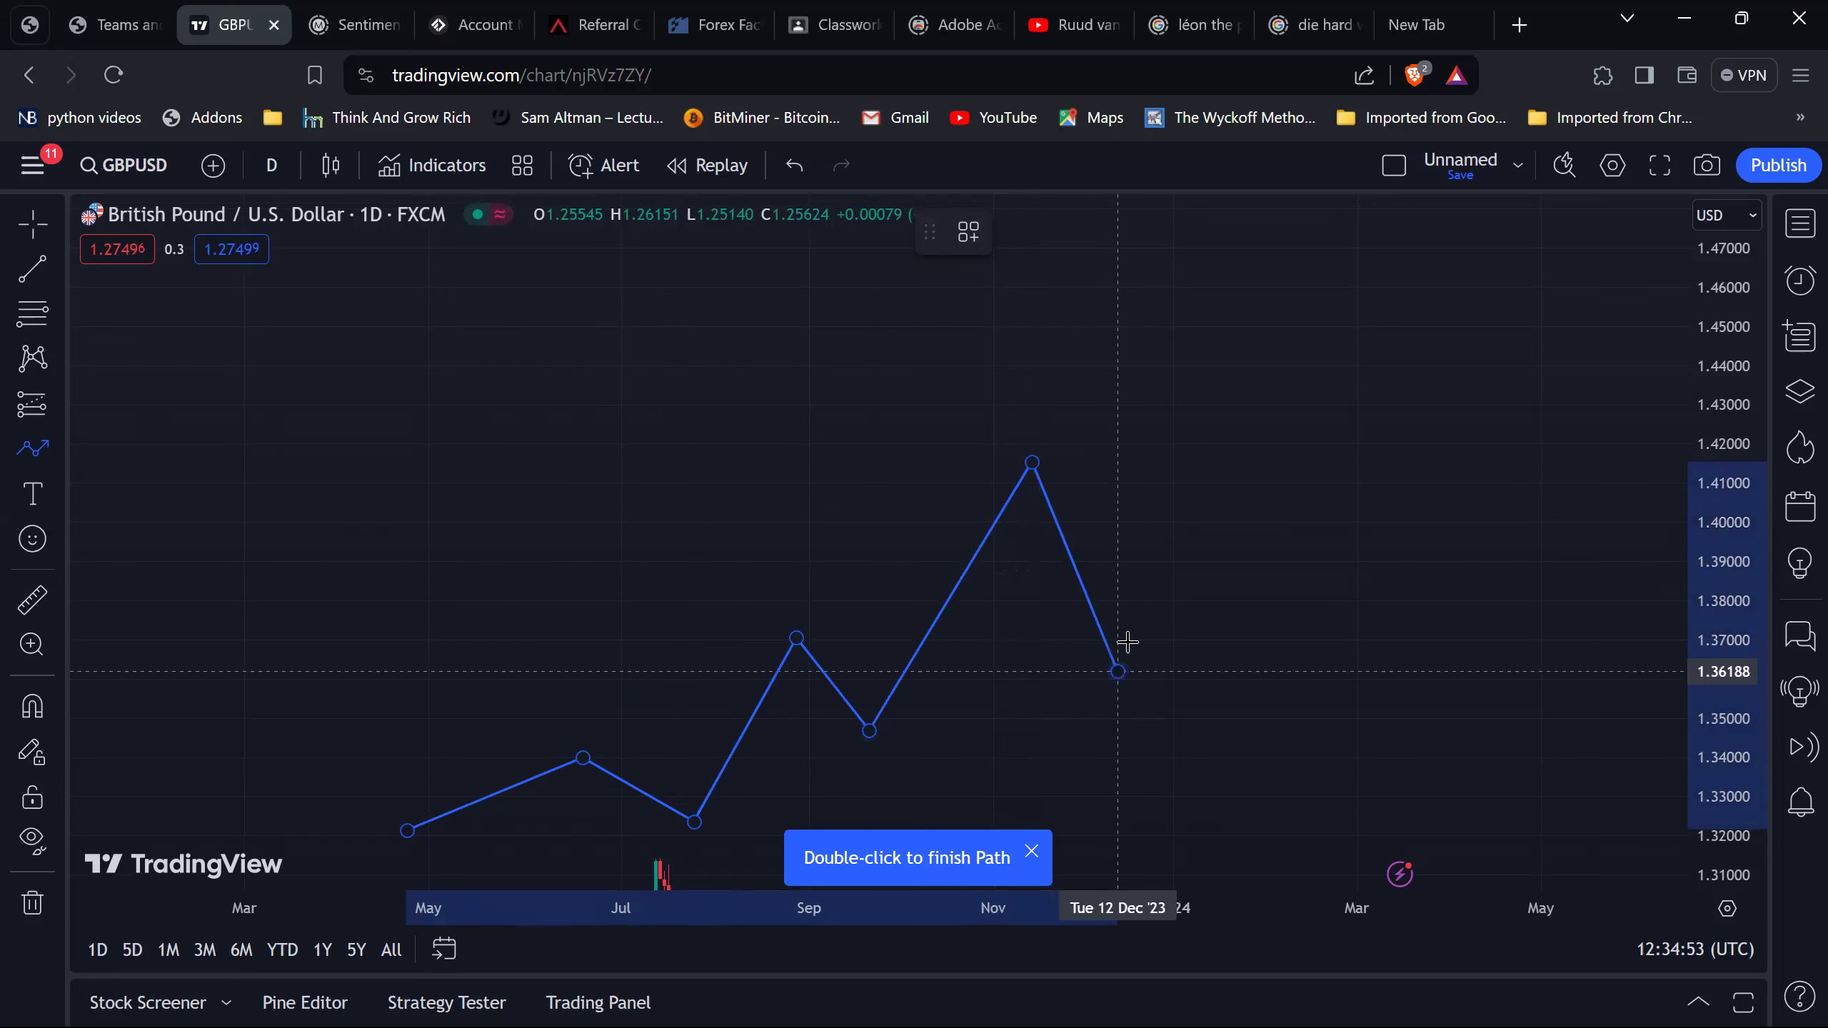
{"action": "double_click", "coordinate": [1127, 637]}
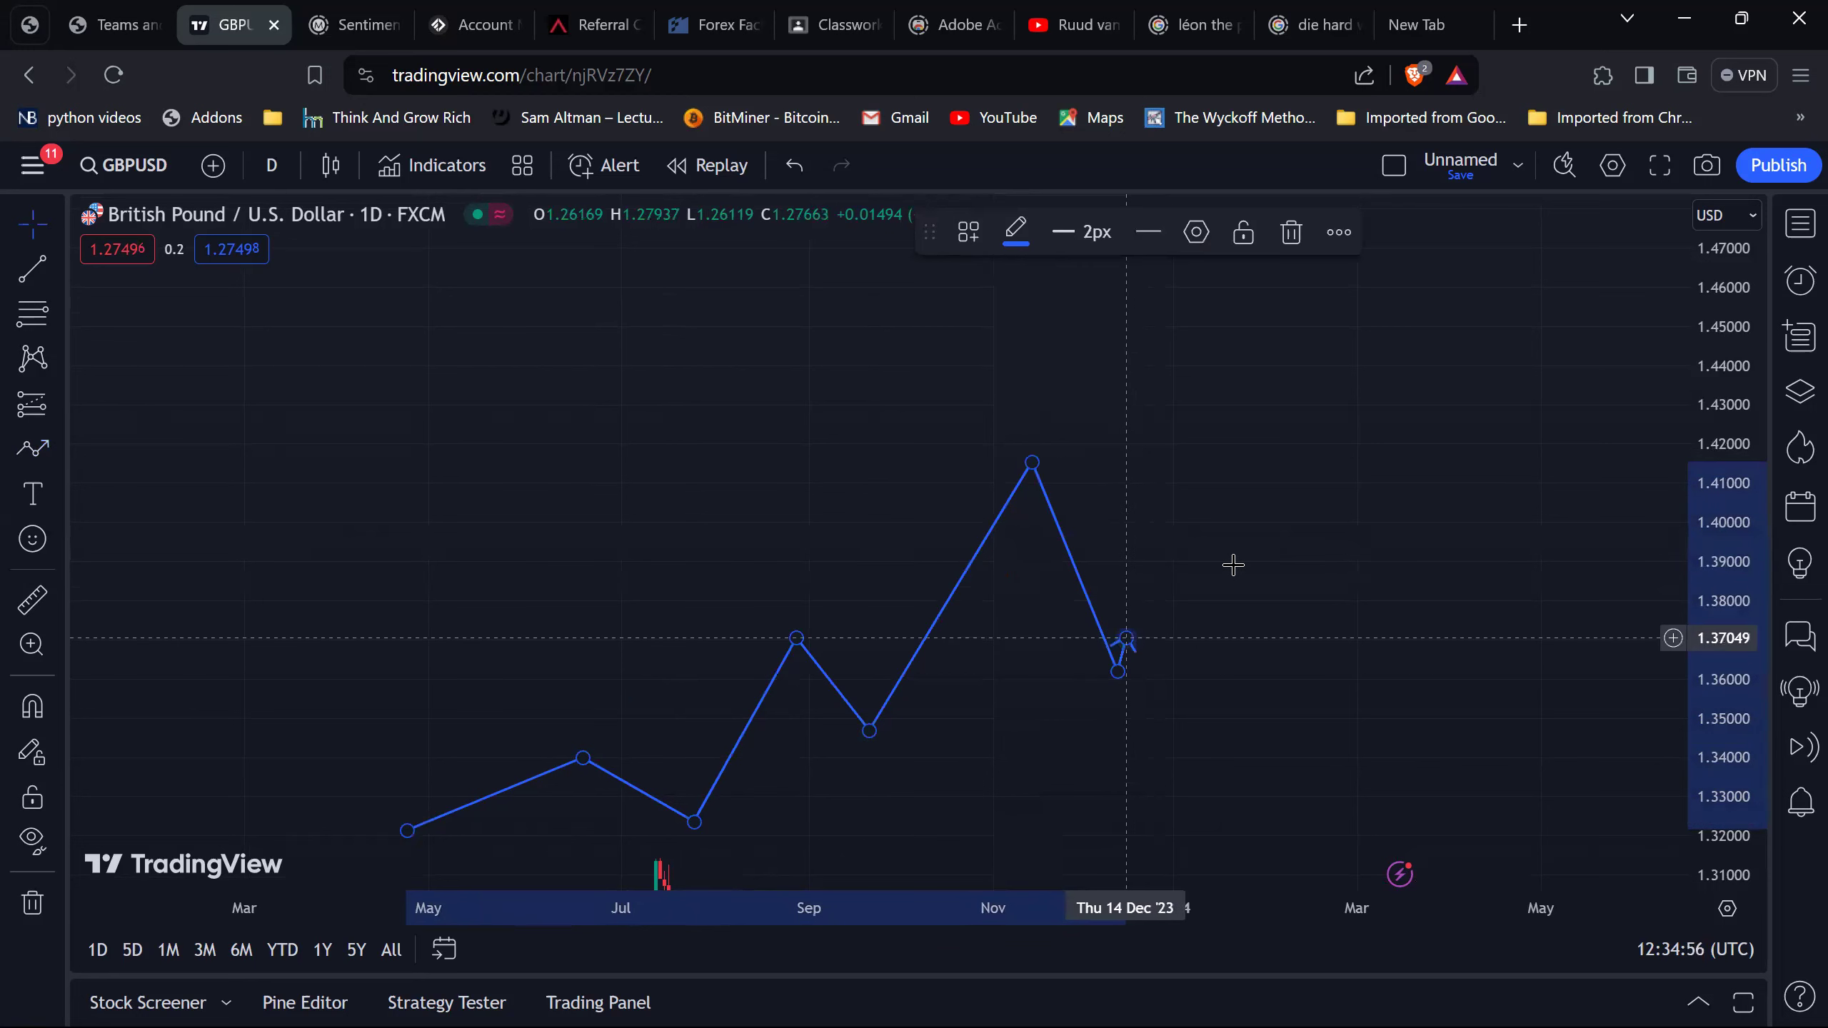
{"action": "left_click", "coordinate": [1126, 795]}
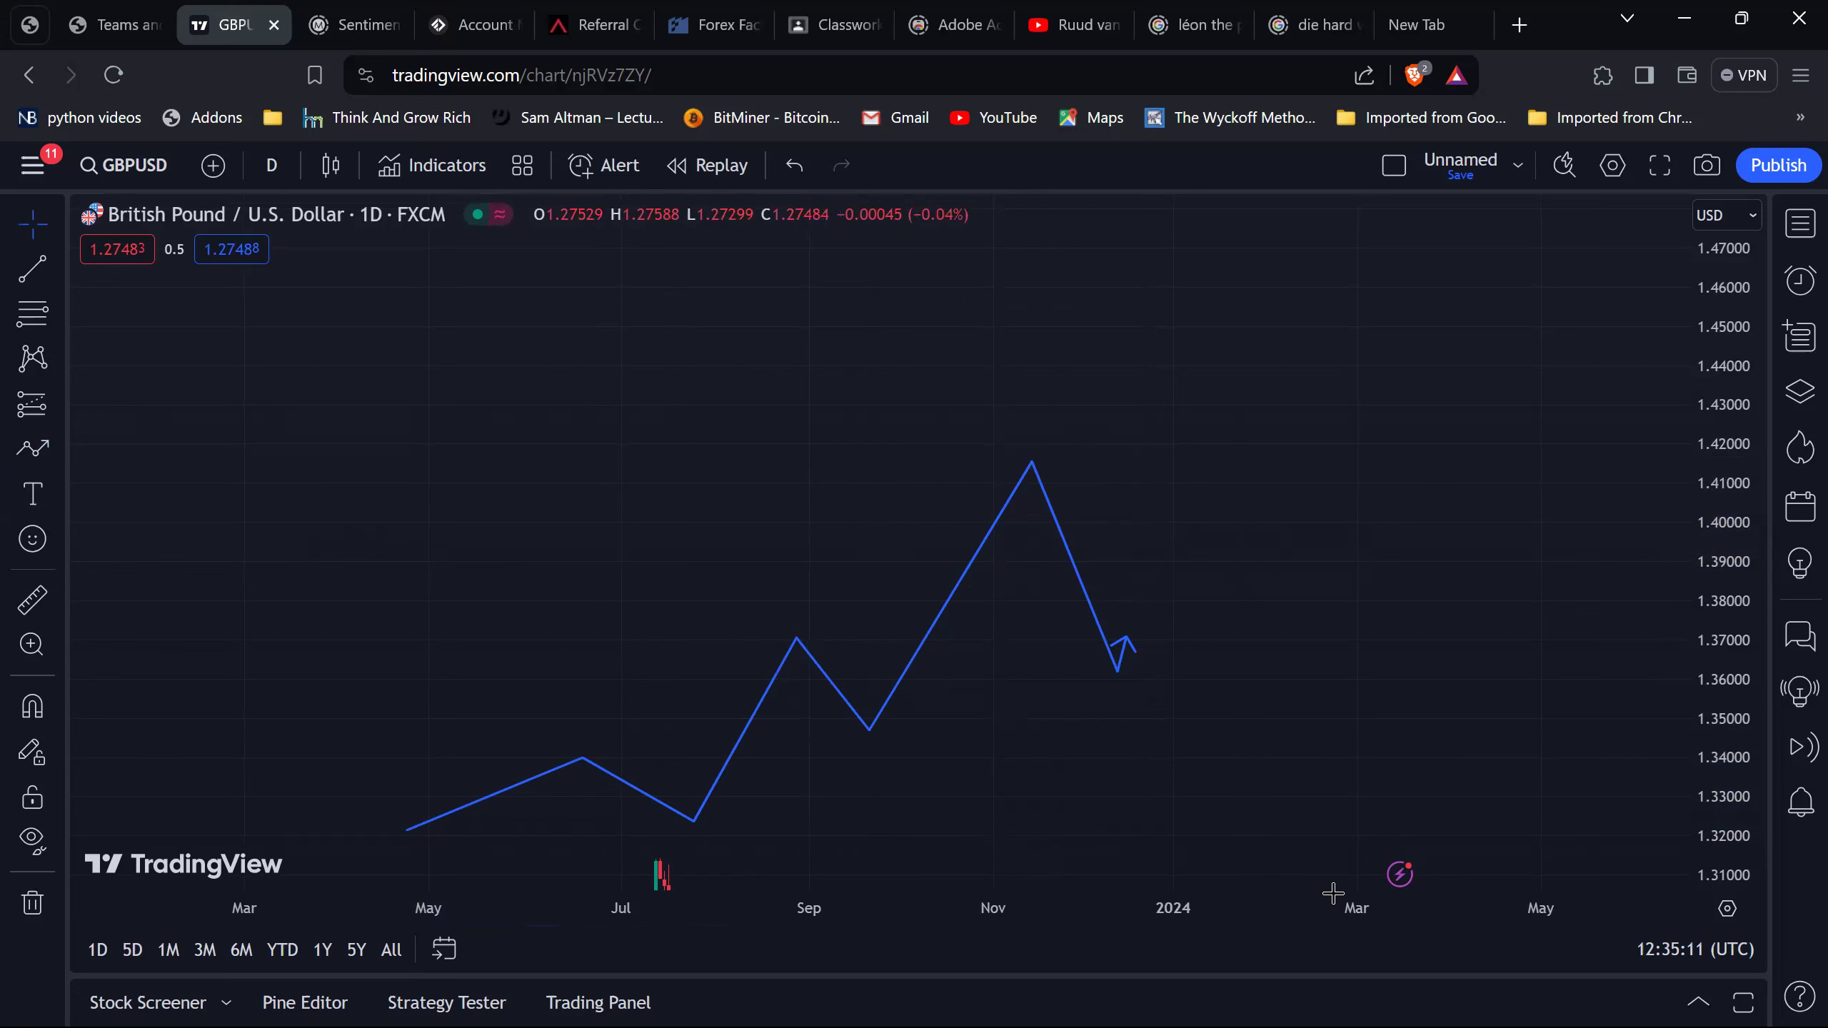
Trace the blue zigzag with a freehand red curve and add a rising leg from its last low to about 1.44.
{"action": "left_click_drag", "start_coordinate": [1119, 673], "coordinate": [1200, 425]}
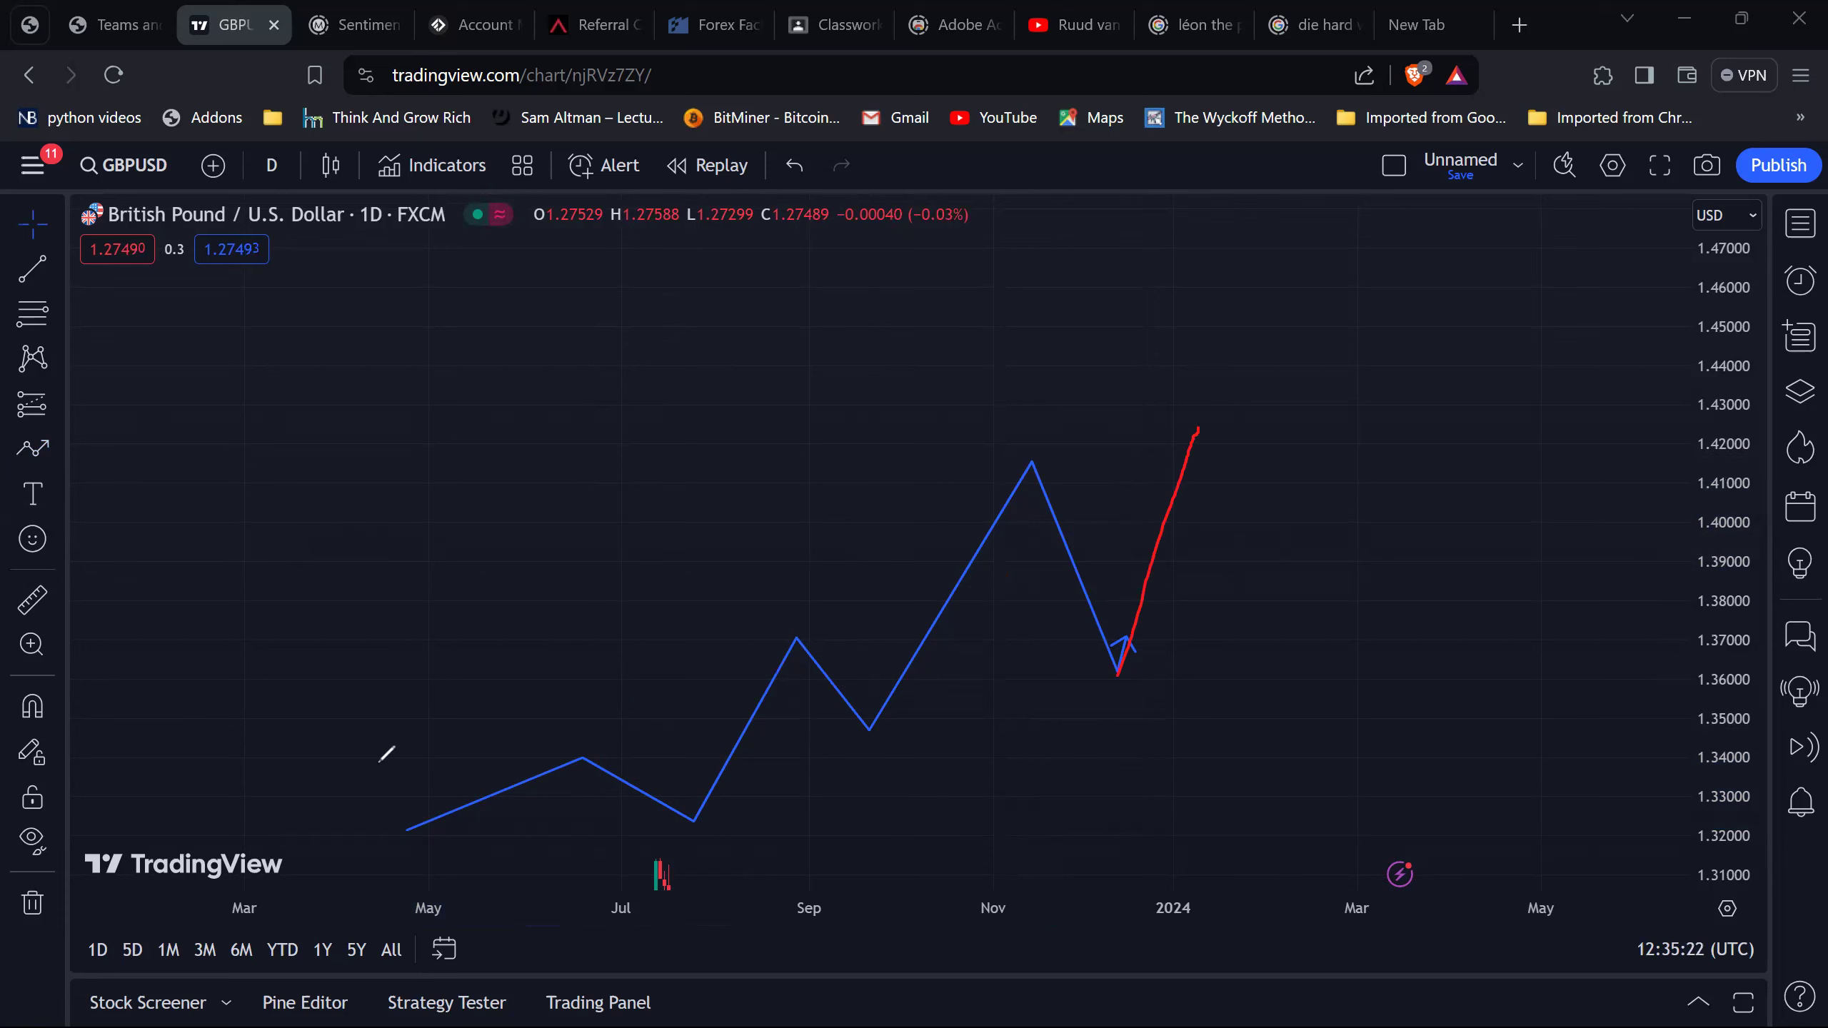
{"action": "mouse_move", "coordinate": [402, 828]}
{"action": "left_mouse_down"}
{"action": "mouse_move", "coordinate": [744, 692]}
{"action": "mouse_move", "coordinate": [1011, 491]}
{"action": "mouse_move", "coordinate": [1072, 569]}
{"action": "mouse_move", "coordinate": [1090, 666]}
{"action": "left_mouse_up"}
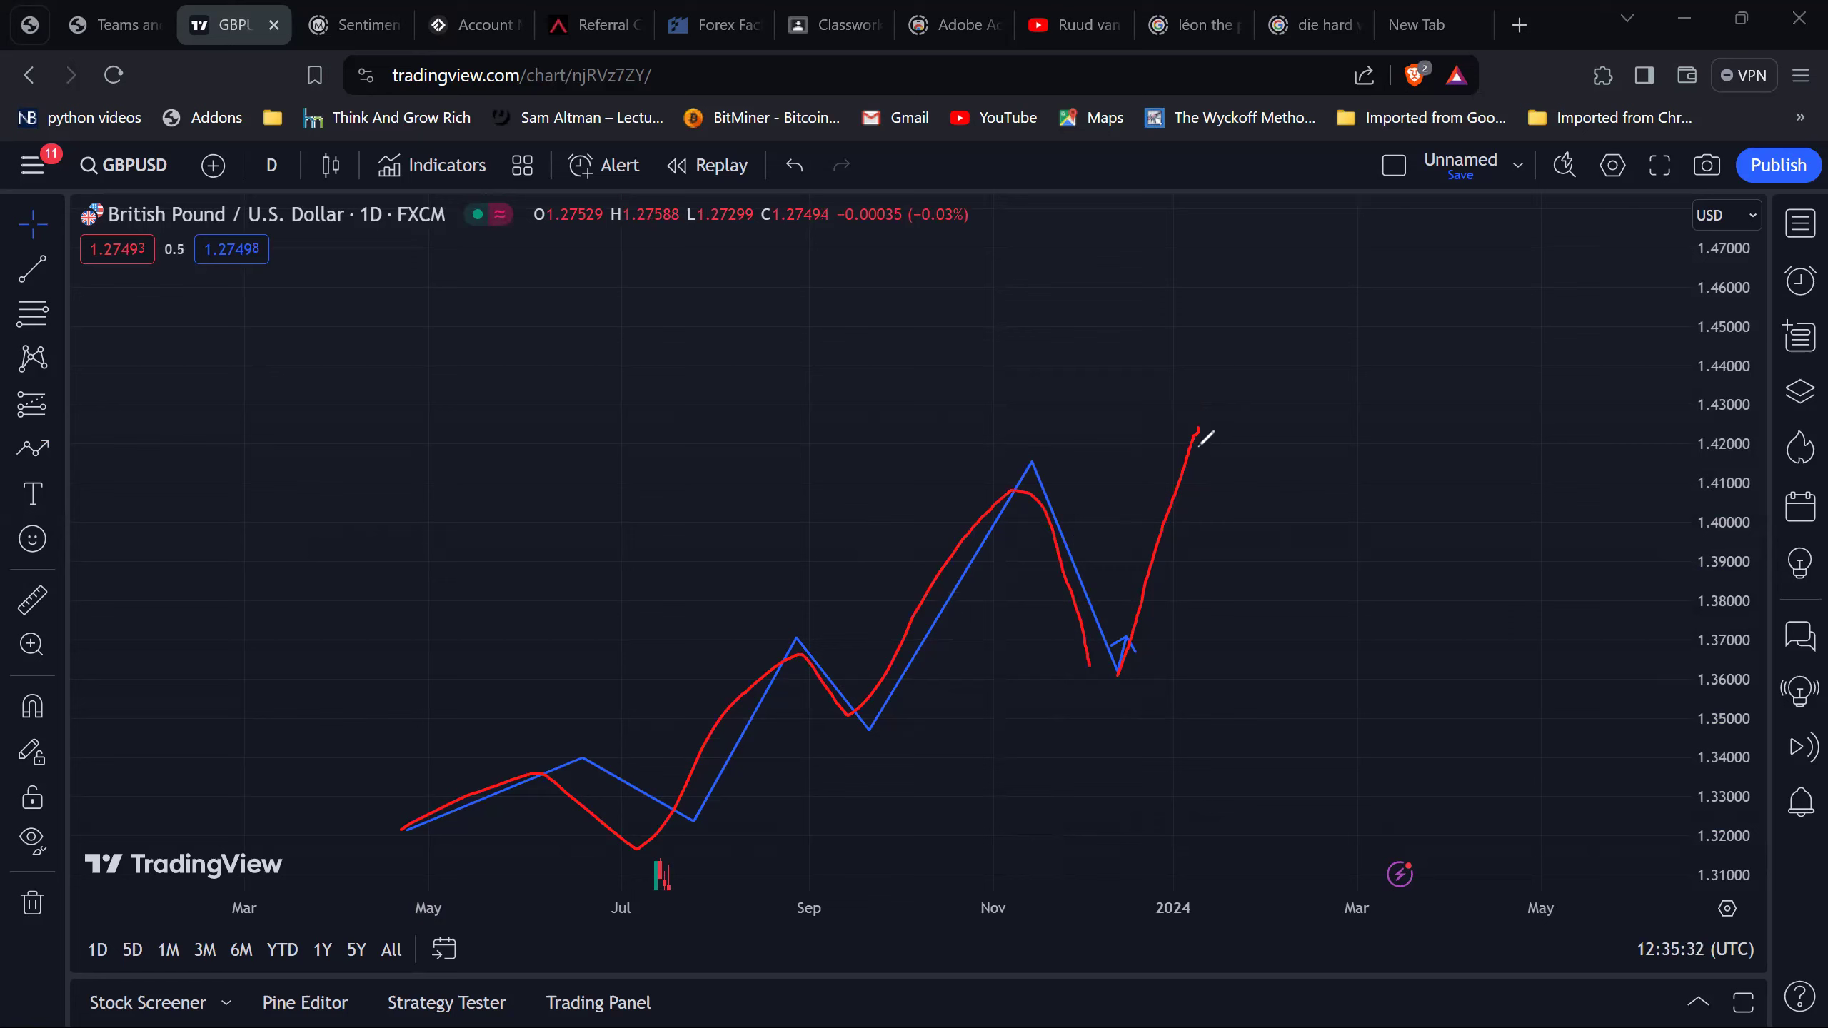
{"action": "left_click_drag", "start_coordinate": [1200, 433], "coordinate": [1227, 362]}
{"action": "left_click_drag", "start_coordinate": [1083, 643], "coordinate": [1124, 681]}
Sketch a freehand red sideways wave above the zigzag, with a forward arrow over it and a backward arrow under it.
{"action": "mouse_move", "coordinate": [232, 404]}
{"action": "left_mouse_down"}
{"action": "mouse_move", "coordinate": [598, 374]}
{"action": "mouse_move", "coordinate": [757, 330]}
{"action": "mouse_move", "coordinate": [775, 379]}
{"action": "mouse_move", "coordinate": [915, 358]}
{"action": "mouse_move", "coordinate": [950, 391]}
{"action": "left_mouse_up"}
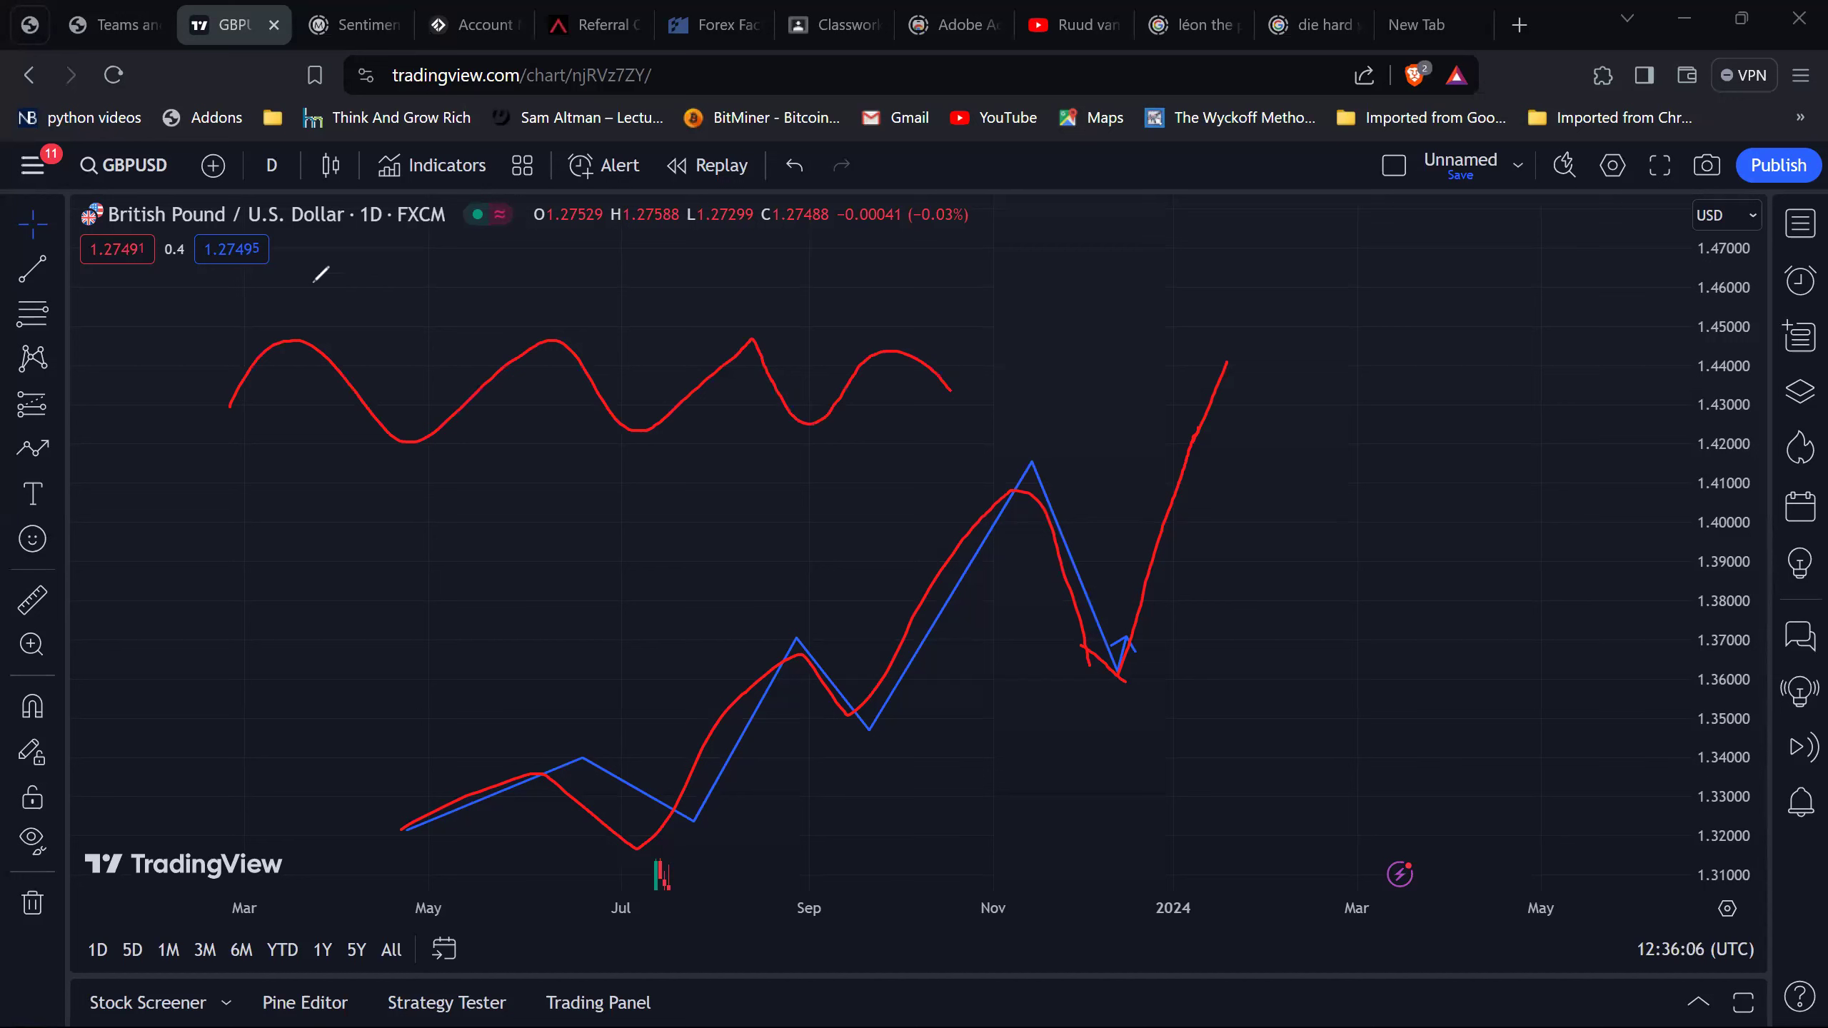
{"action": "mouse_move", "coordinate": [457, 292]}
{"action": "left_mouse_down"}
{"action": "mouse_move", "coordinate": [722, 295]}
{"action": "mouse_move", "coordinate": [656, 276]}
{"action": "mouse_move", "coordinate": [652, 332]}
{"action": "left_mouse_up"}
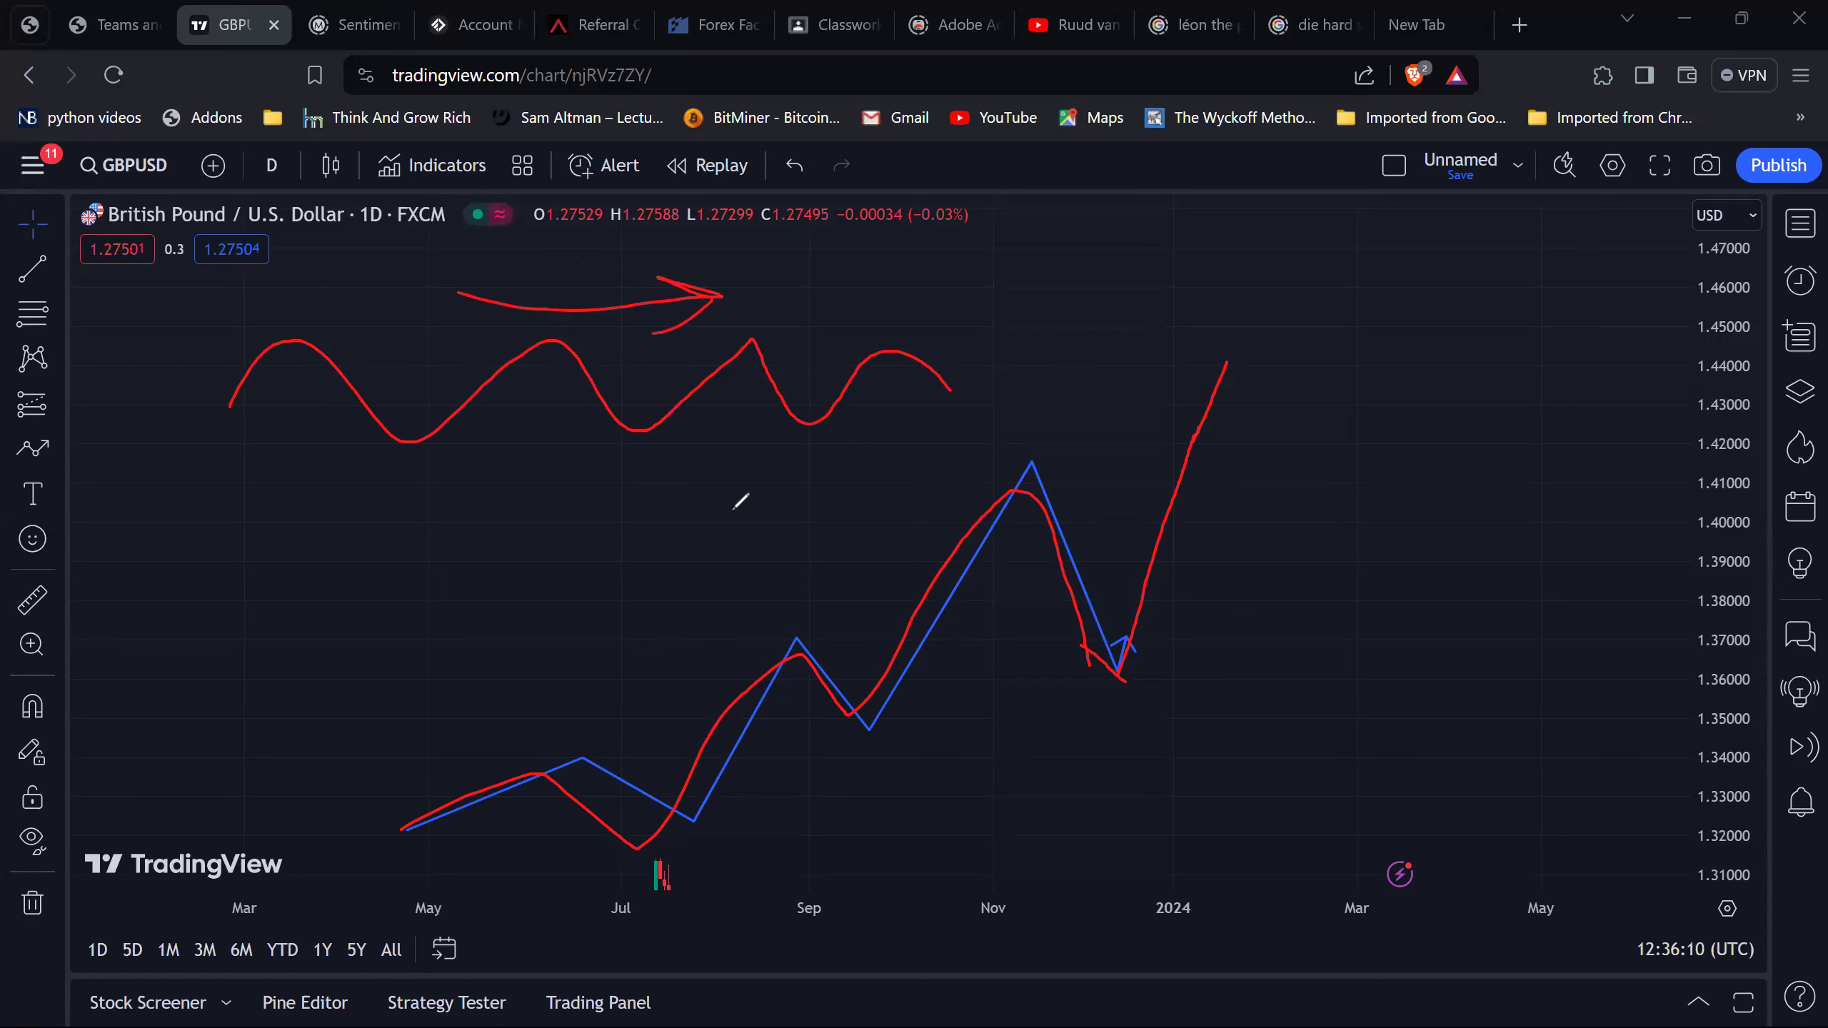
{"action": "left_click_drag", "start_coordinate": [457, 510], "coordinate": [814, 525]}
{"action": "mouse_move", "coordinate": [461, 508]}
{"action": "left_mouse_down"}
{"action": "mouse_move", "coordinate": [498, 536]}
{"action": "mouse_move", "coordinate": [496, 501]}
{"action": "left_mouse_up"}
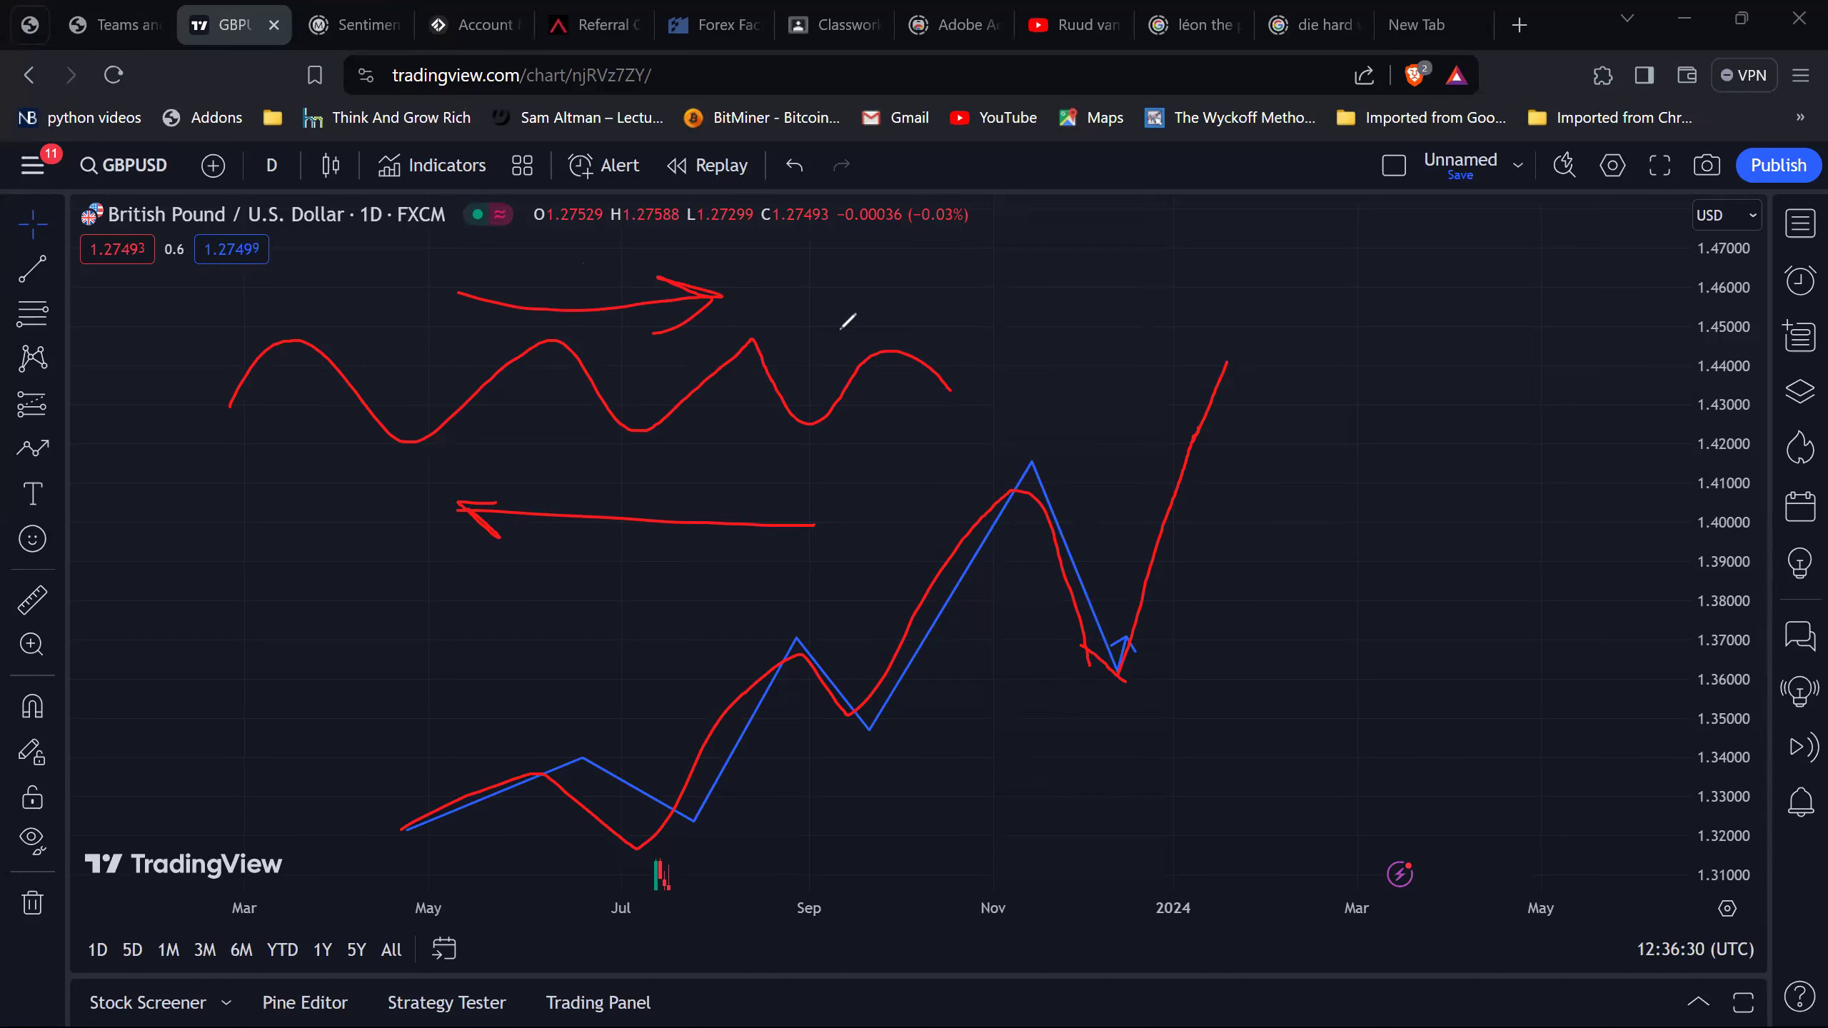
Add a second forward arrow, a rising wavy arrow continuing the sideways wave, and further red arrow strokes beneath the wave.
{"action": "mouse_move", "coordinate": [866, 297]}
{"action": "left_mouse_down"}
{"action": "mouse_move", "coordinate": [1071, 303]}
{"action": "mouse_move", "coordinate": [1016, 322]}
{"action": "left_mouse_up"}
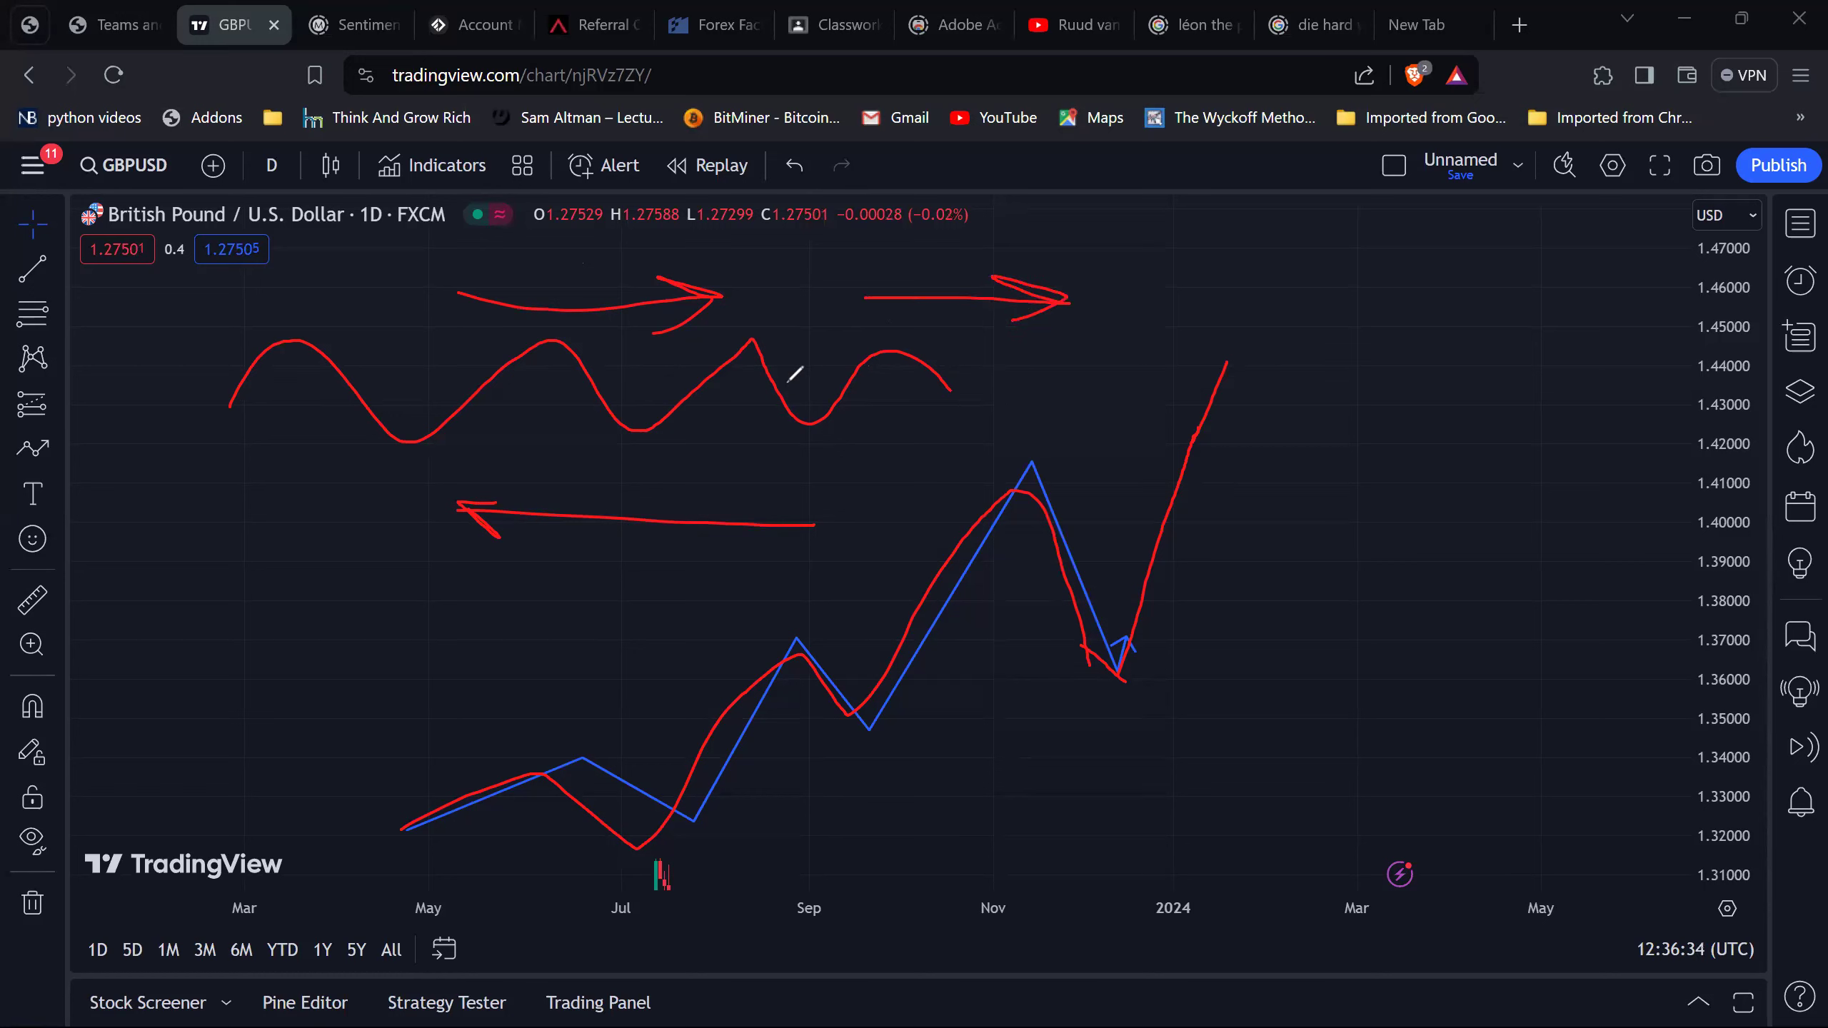
{"action": "mouse_move", "coordinate": [976, 379]}
{"action": "left_mouse_down"}
{"action": "mouse_move", "coordinate": [1114, 309]}
{"action": "mouse_move", "coordinate": [1276, 282]}
{"action": "mouse_move", "coordinate": [1243, 303]}
{"action": "left_mouse_up"}
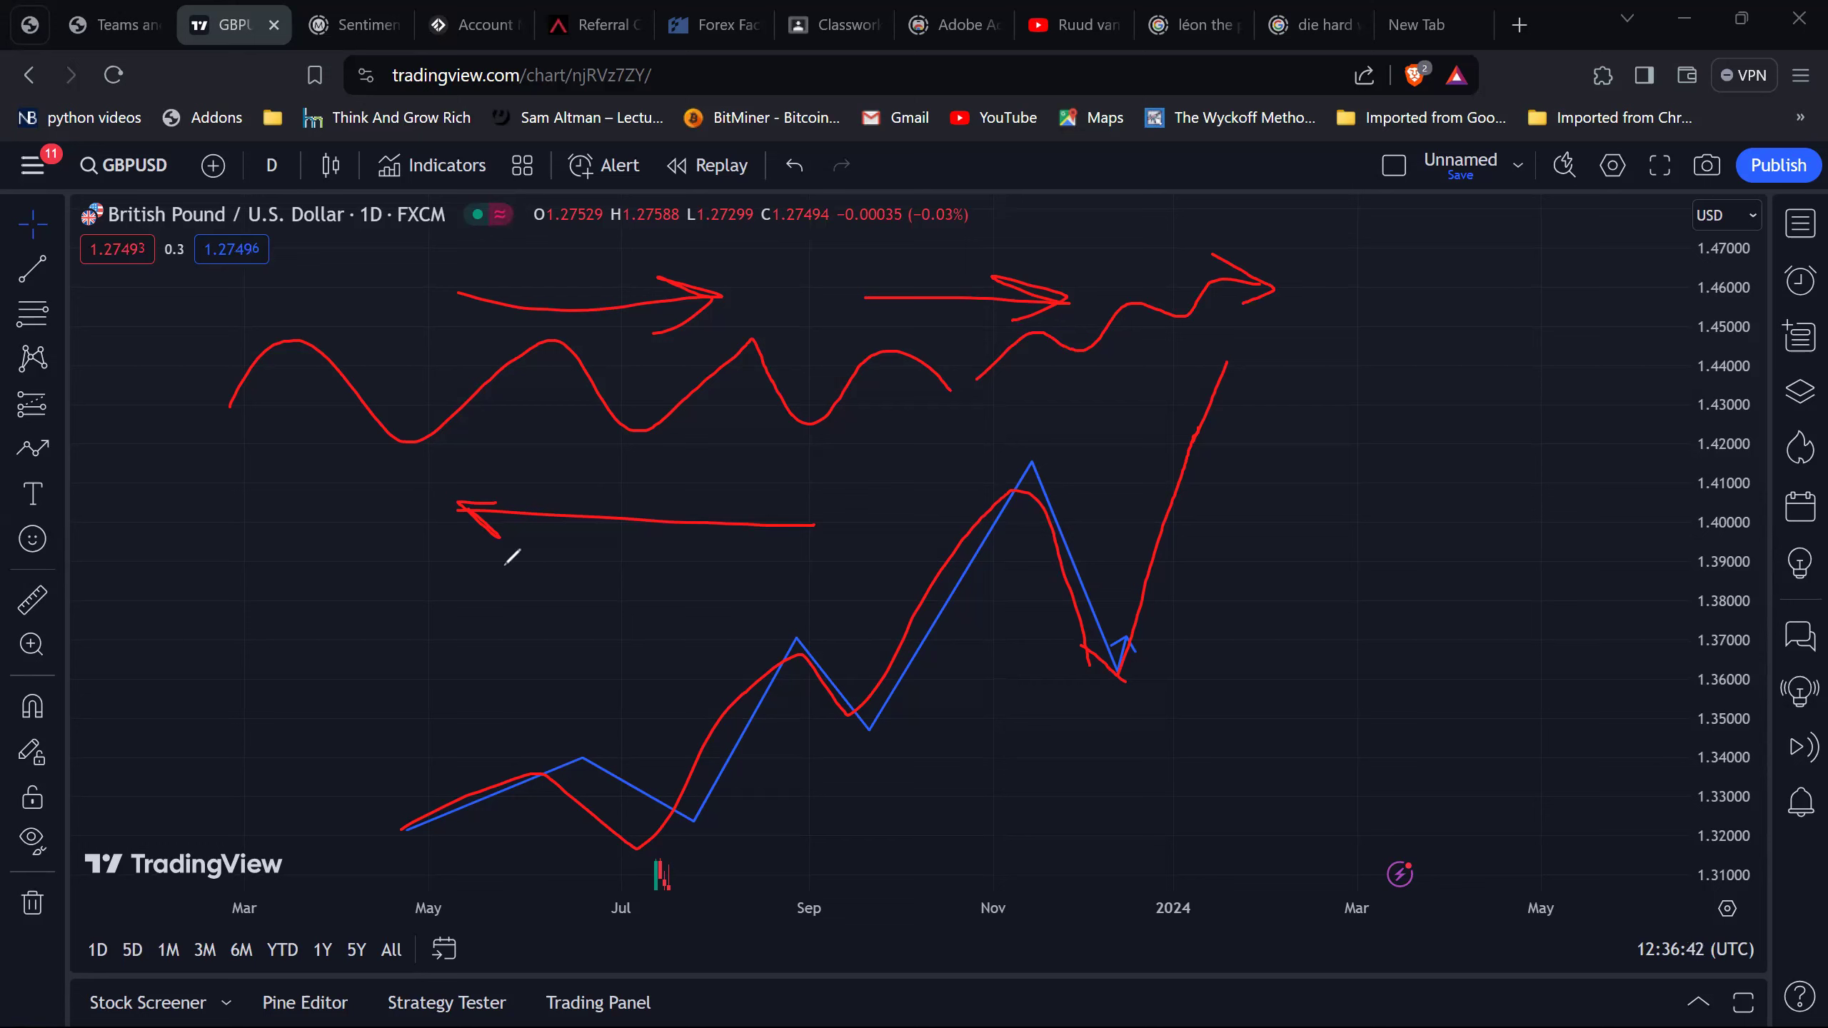
{"action": "left_click_drag", "start_coordinate": [715, 504], "coordinate": [551, 483]}
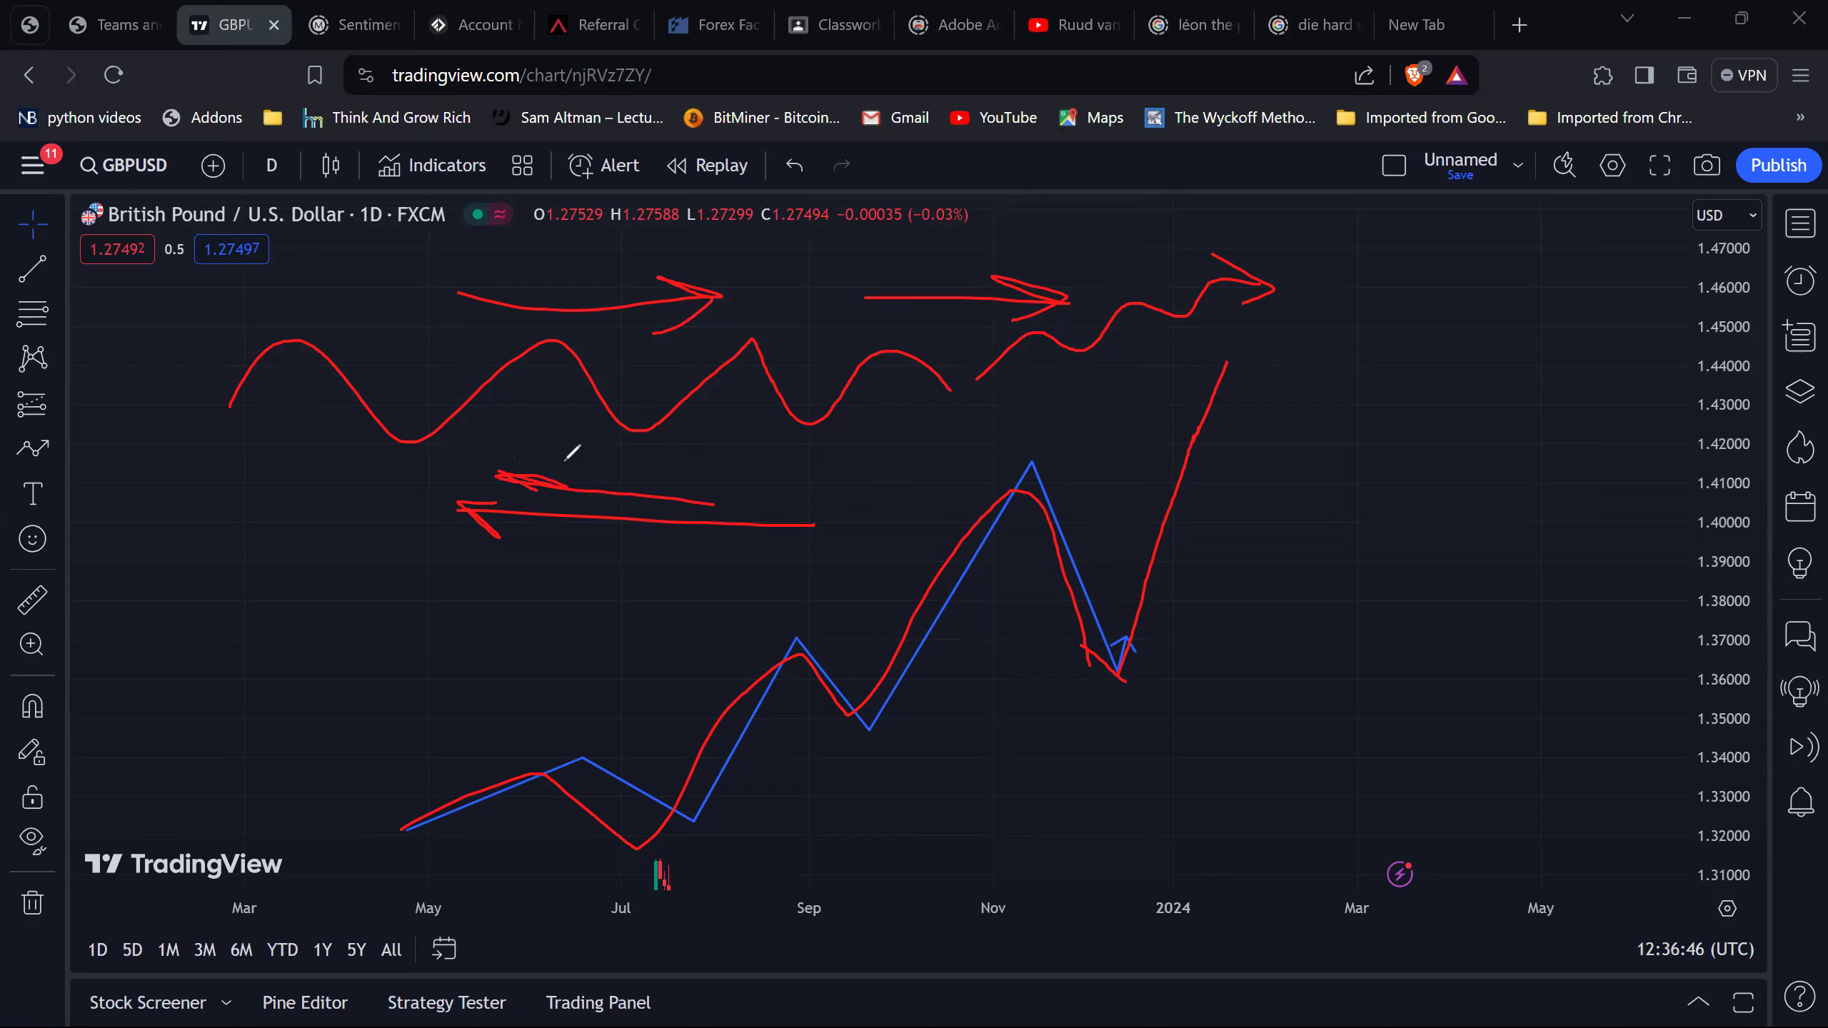
{"action": "left_click_drag", "start_coordinate": [492, 472], "coordinate": [885, 469]}
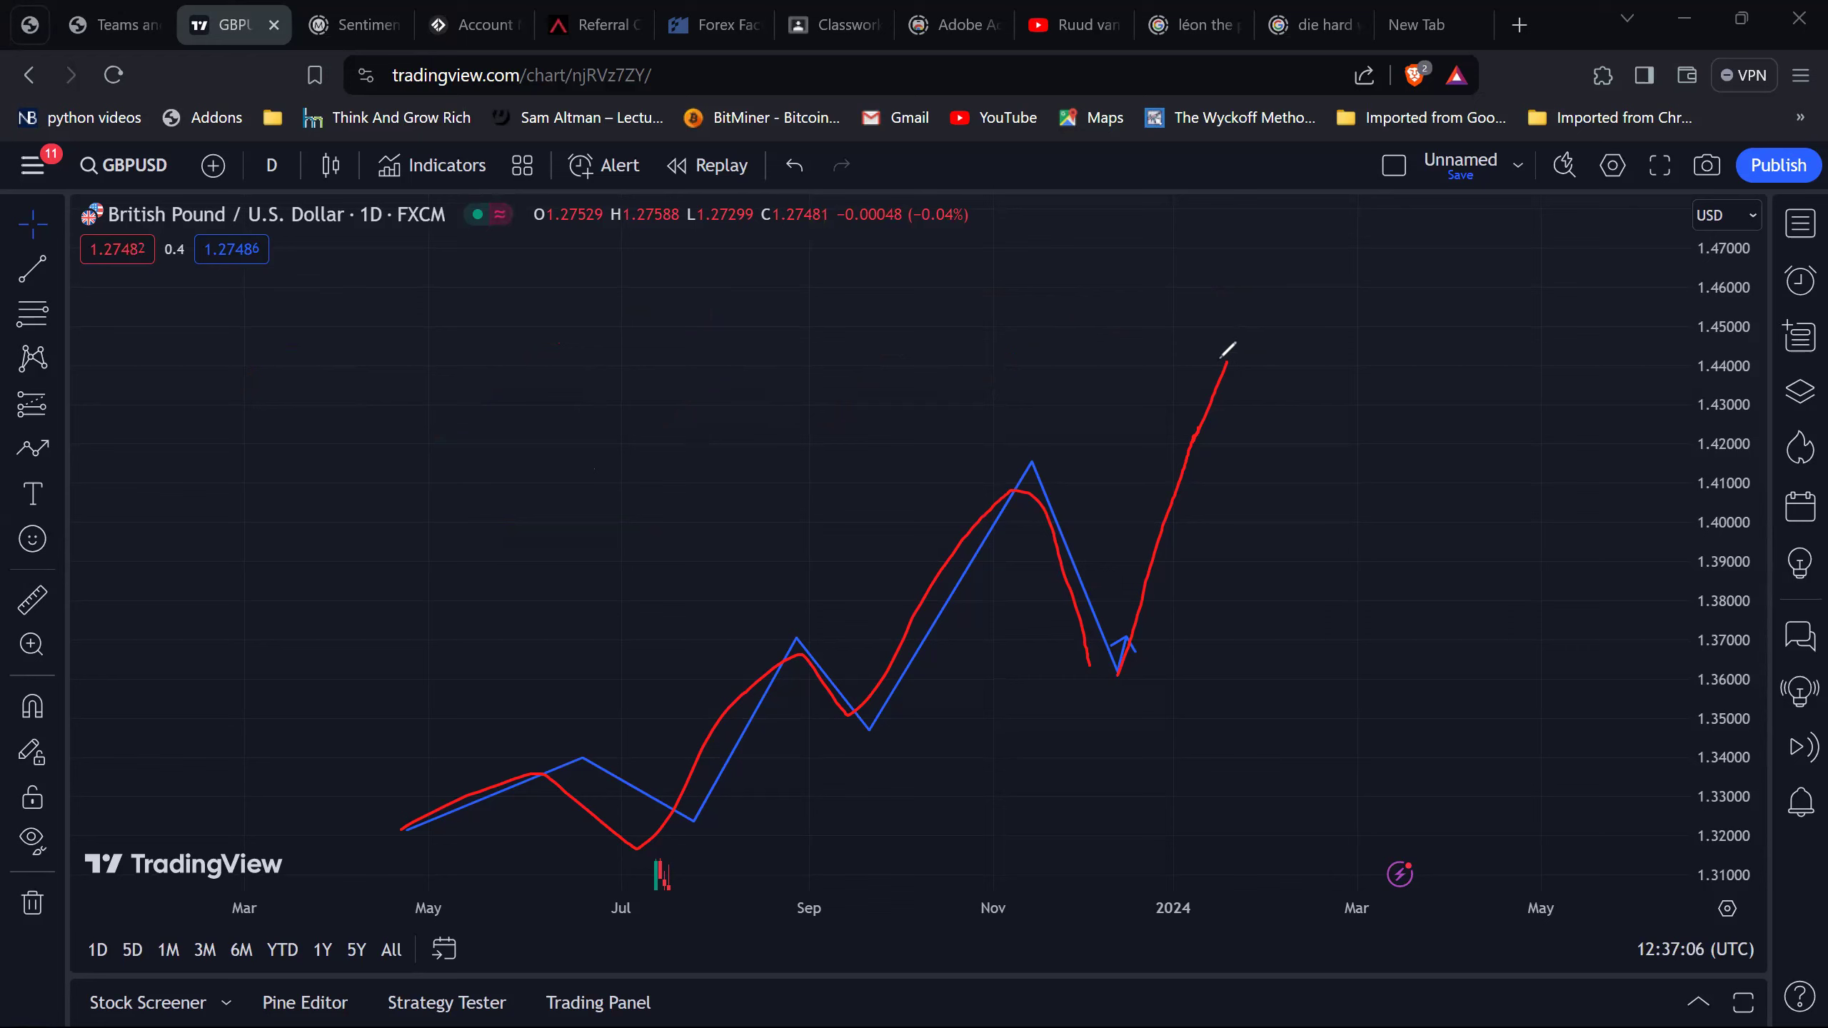
{"action": "left_click_drag", "start_coordinate": [1207, 366], "coordinate": [1265, 361]}
{"action": "mouse_move", "coordinate": [1252, 348]}
{"action": "left_mouse_down"}
{"action": "mouse_move", "coordinate": [1187, 352]}
{"action": "mouse_move", "coordinate": [1328, 363]}
{"action": "mouse_move", "coordinate": [1071, 473]}
{"action": "left_mouse_up"}
{"action": "key", "text": "ctrl+z"}
{"action": "key", "text": "ctrl+z"}
Circle the end of the rising red leg and sketch an upward arrow past May 2024, undoing these marks again.
{"action": "left_click_drag", "start_coordinate": [1174, 367], "coordinate": [1229, 418]}
{"action": "left_click_drag", "start_coordinate": [1283, 342], "coordinate": [1194, 366]}
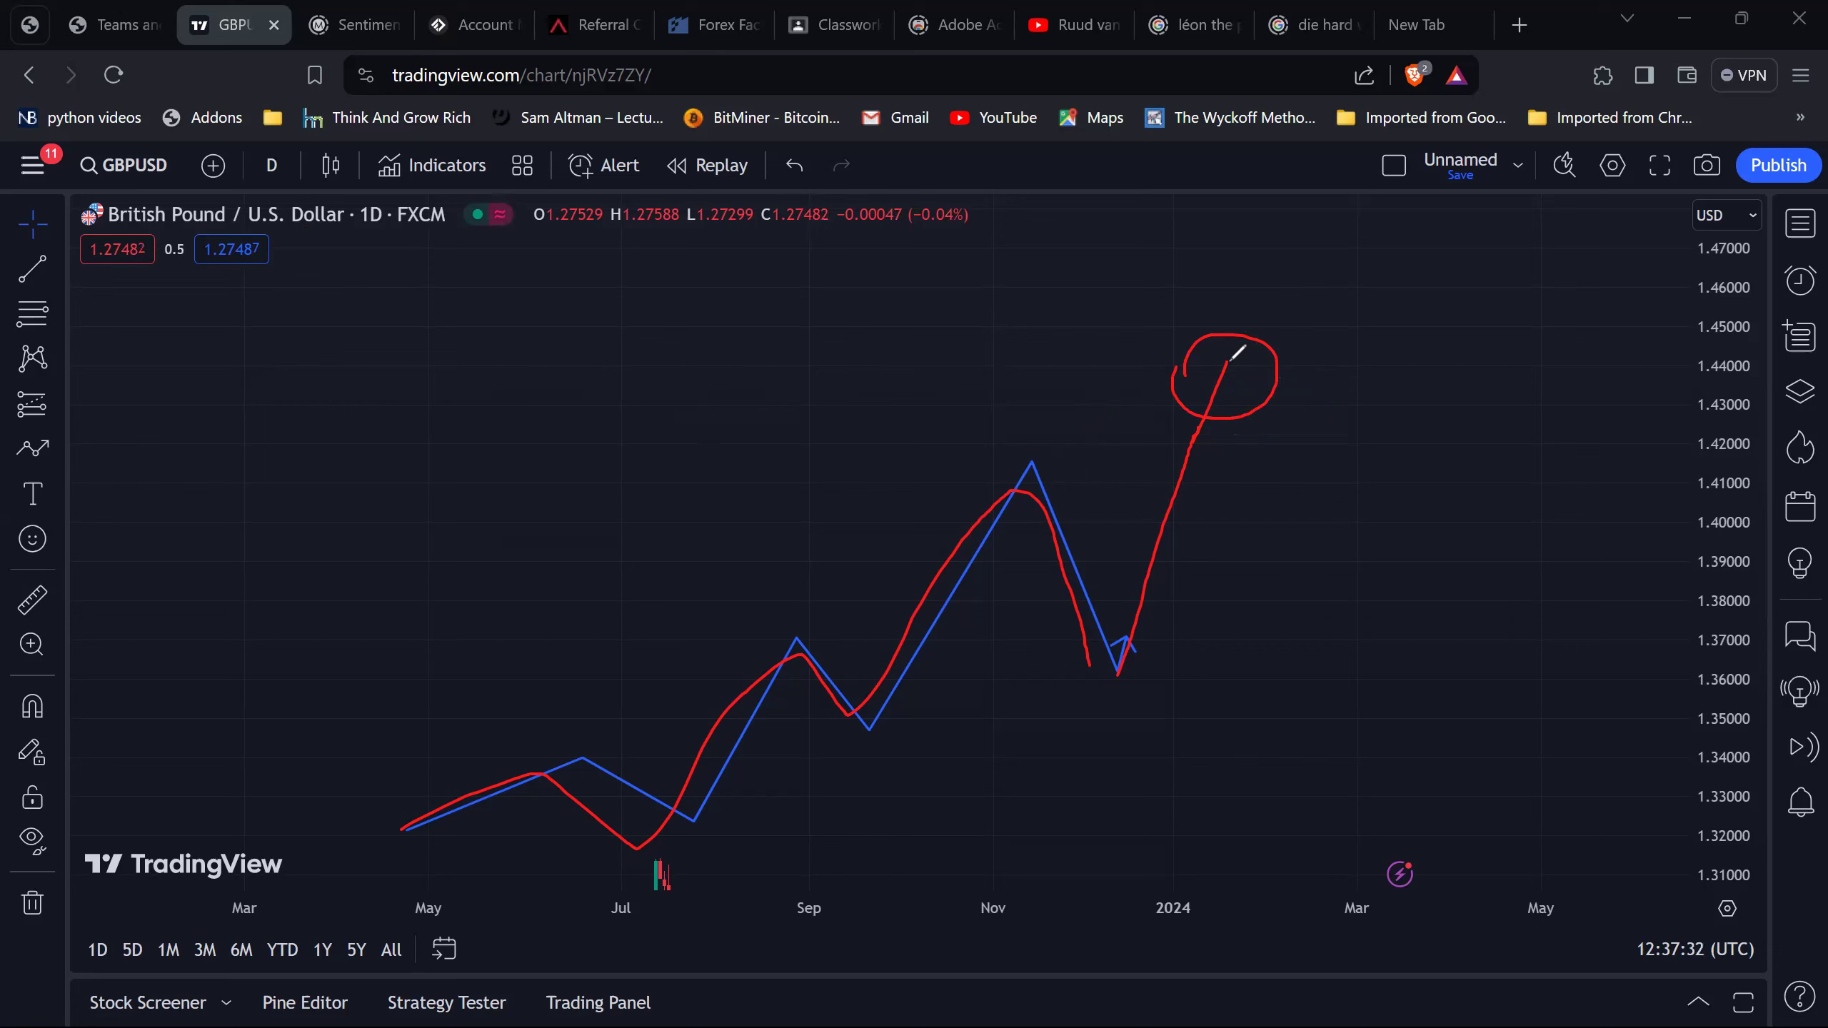
{"action": "left_click_drag", "start_coordinate": [1230, 361], "coordinate": [1375, 346]}
{"action": "key", "text": "ctrl+z"}
{"action": "mouse_move", "coordinate": [1636, 674]}
{"action": "left_mouse_down"}
{"action": "mouse_move", "coordinate": [1615, 453]}
{"action": "mouse_move", "coordinate": [1648, 489]}
{"action": "left_mouse_up"}
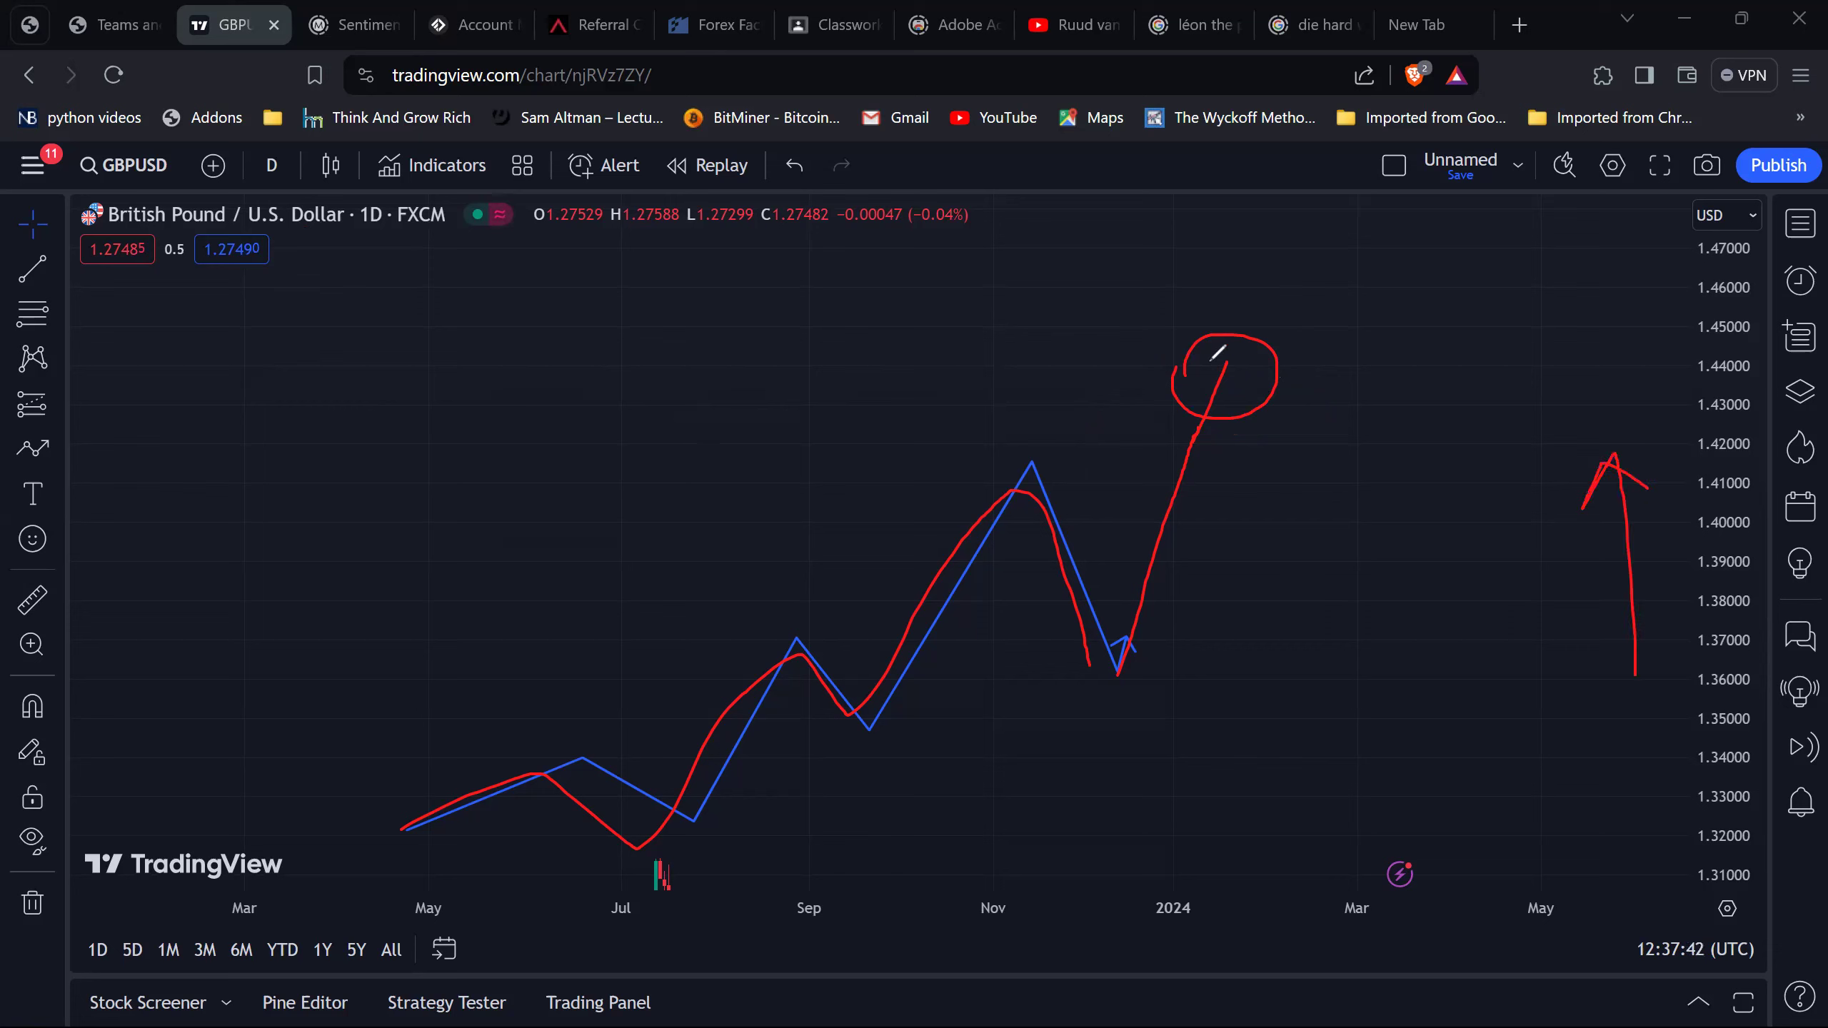
{"action": "key", "text": "ctrl+z"}
{"action": "key", "text": "ctrl+z"}
{"action": "key", "text": "ctrl+z"}
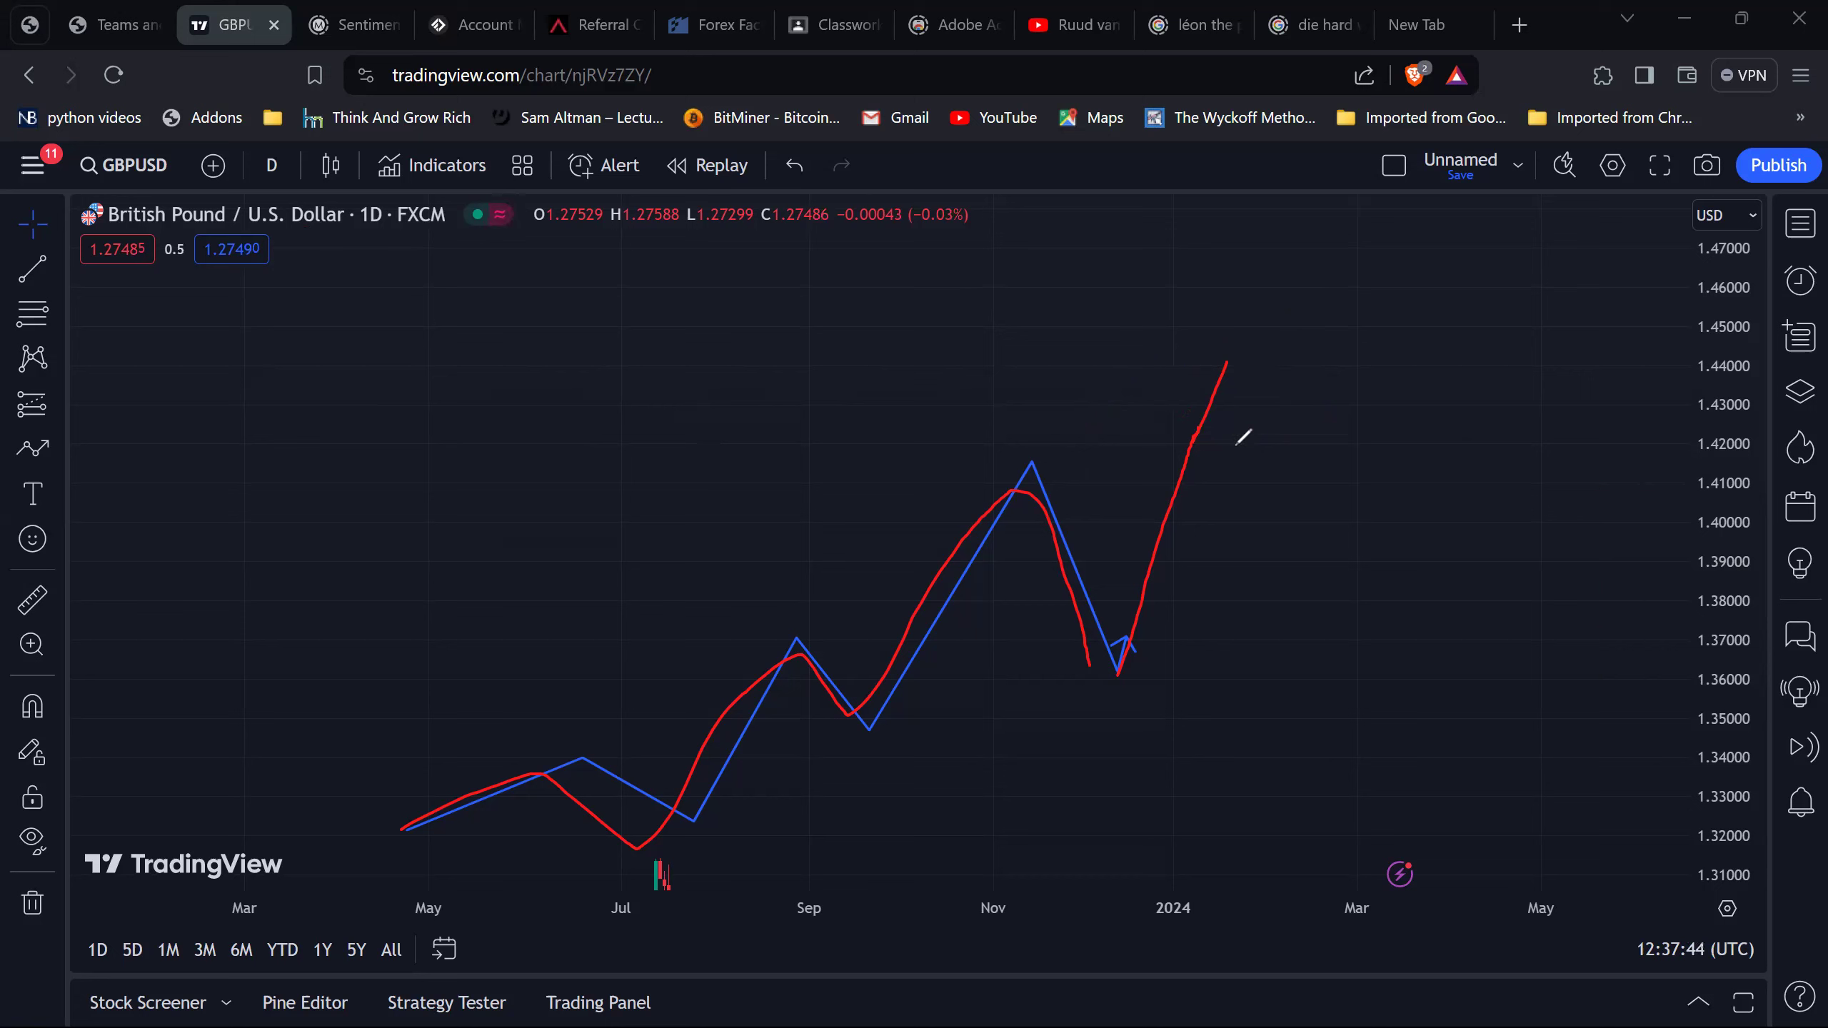
Sketch a stepped red pullback from the 1.44 peak to about 1.37, a new rally above 1.46, and a circle around the peak.
{"action": "mouse_move", "coordinate": [1227, 359]}
{"action": "left_mouse_down"}
{"action": "mouse_move", "coordinate": [1264, 467]}
{"action": "mouse_move", "coordinate": [1411, 572]}
{"action": "mouse_move", "coordinate": [1426, 624]}
{"action": "left_mouse_up"}
{"action": "mouse_move", "coordinate": [1295, 349]}
{"action": "left_mouse_down"}
{"action": "mouse_move", "coordinate": [1407, 538]}
{"action": "mouse_move", "coordinate": [1333, 376]}
{"action": "left_mouse_up"}
{"action": "key", "text": "ctrl+z"}
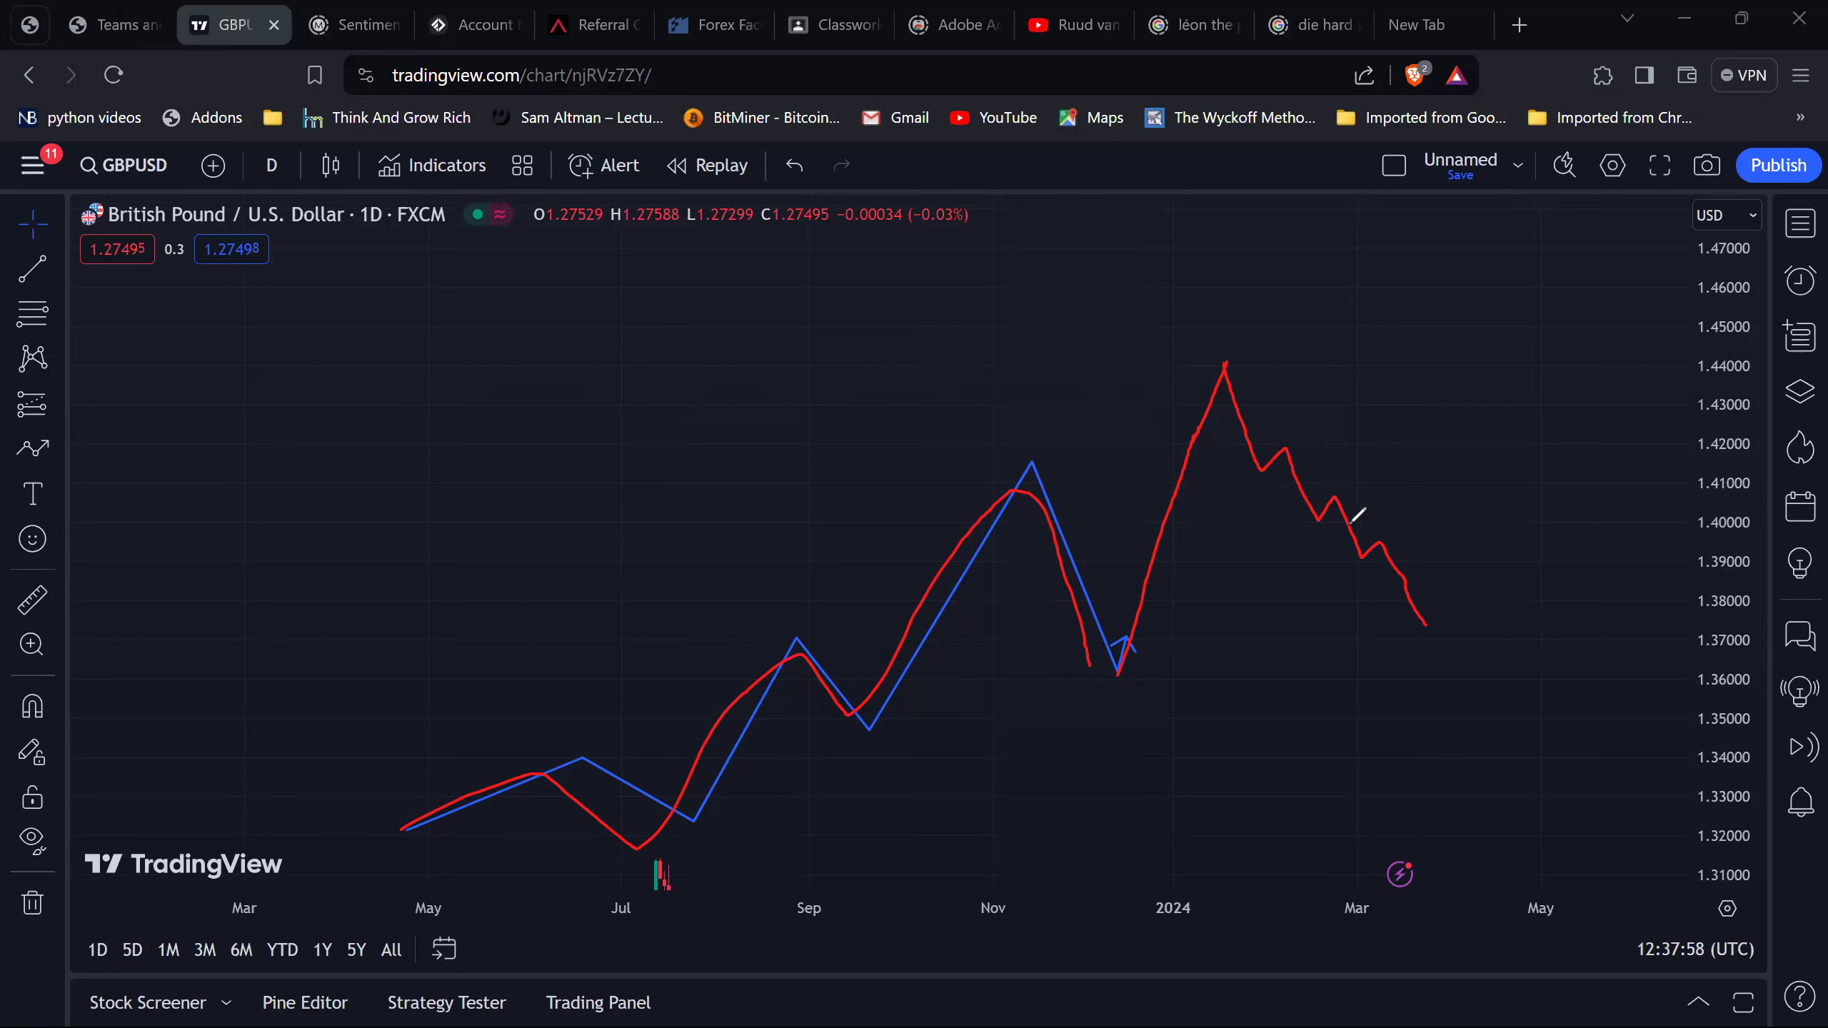
{"action": "mouse_move", "coordinate": [1428, 626]}
{"action": "left_mouse_down"}
{"action": "mouse_move", "coordinate": [1484, 406]}
{"action": "mouse_move", "coordinate": [1565, 261]}
{"action": "left_mouse_up"}
{"action": "mouse_move", "coordinate": [1218, 351]}
{"action": "left_mouse_down"}
{"action": "mouse_move", "coordinate": [1231, 379]}
{"action": "mouse_move", "coordinate": [1188, 369]}
{"action": "left_mouse_up"}
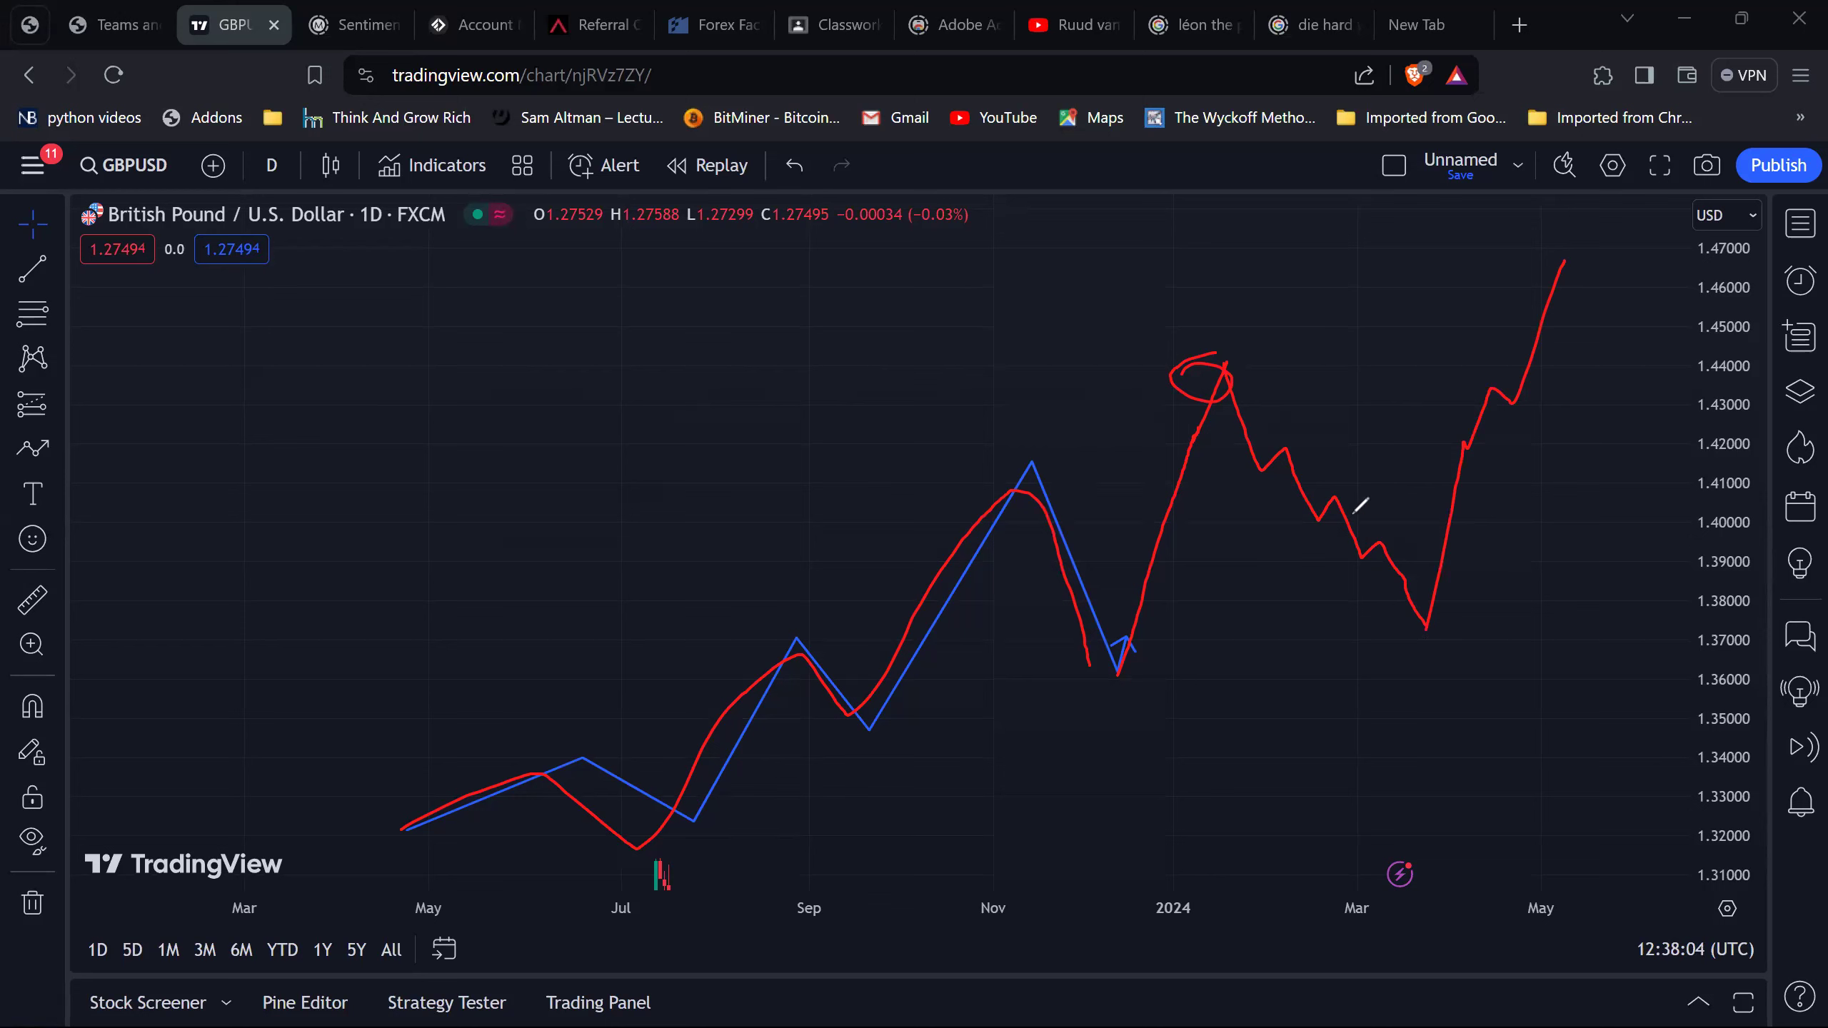
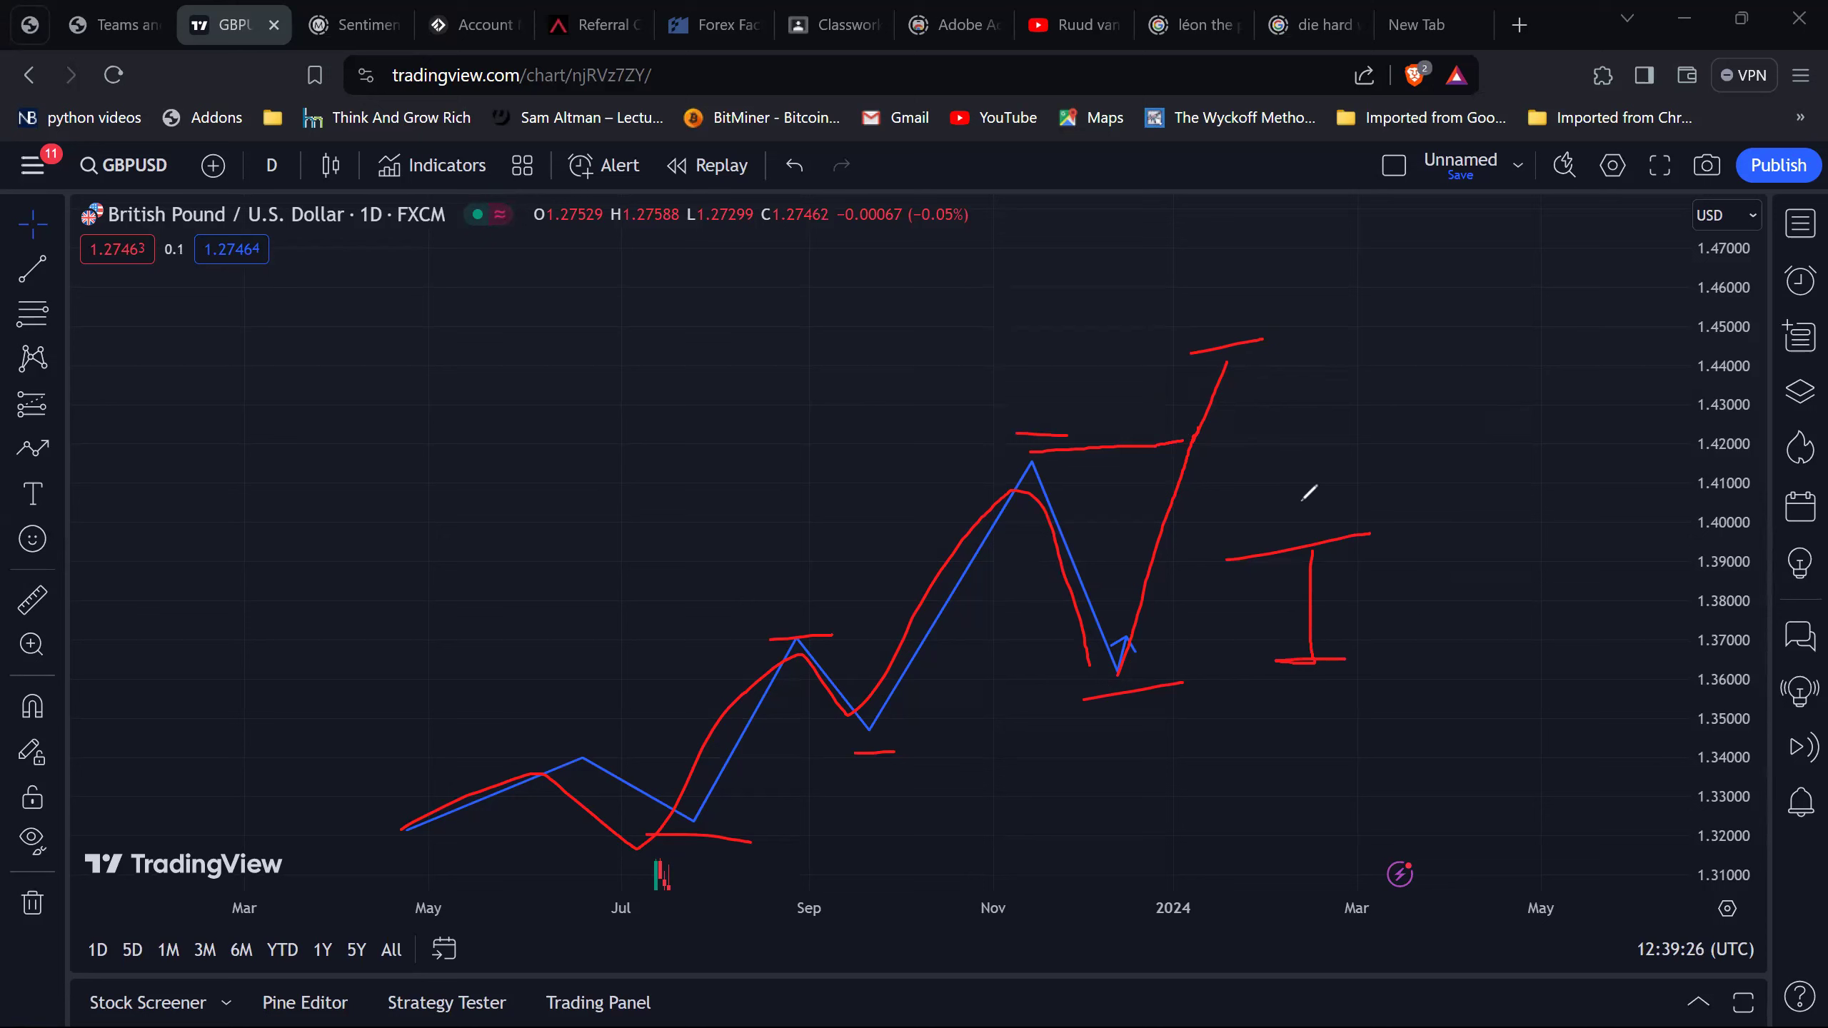
Undo the level marks near 1.39, then sketch a pullback from the 1.44 peak to about 1.39 with a rally past 1.47 and undo it.
{"action": "key", "text": "ctrl+z"}
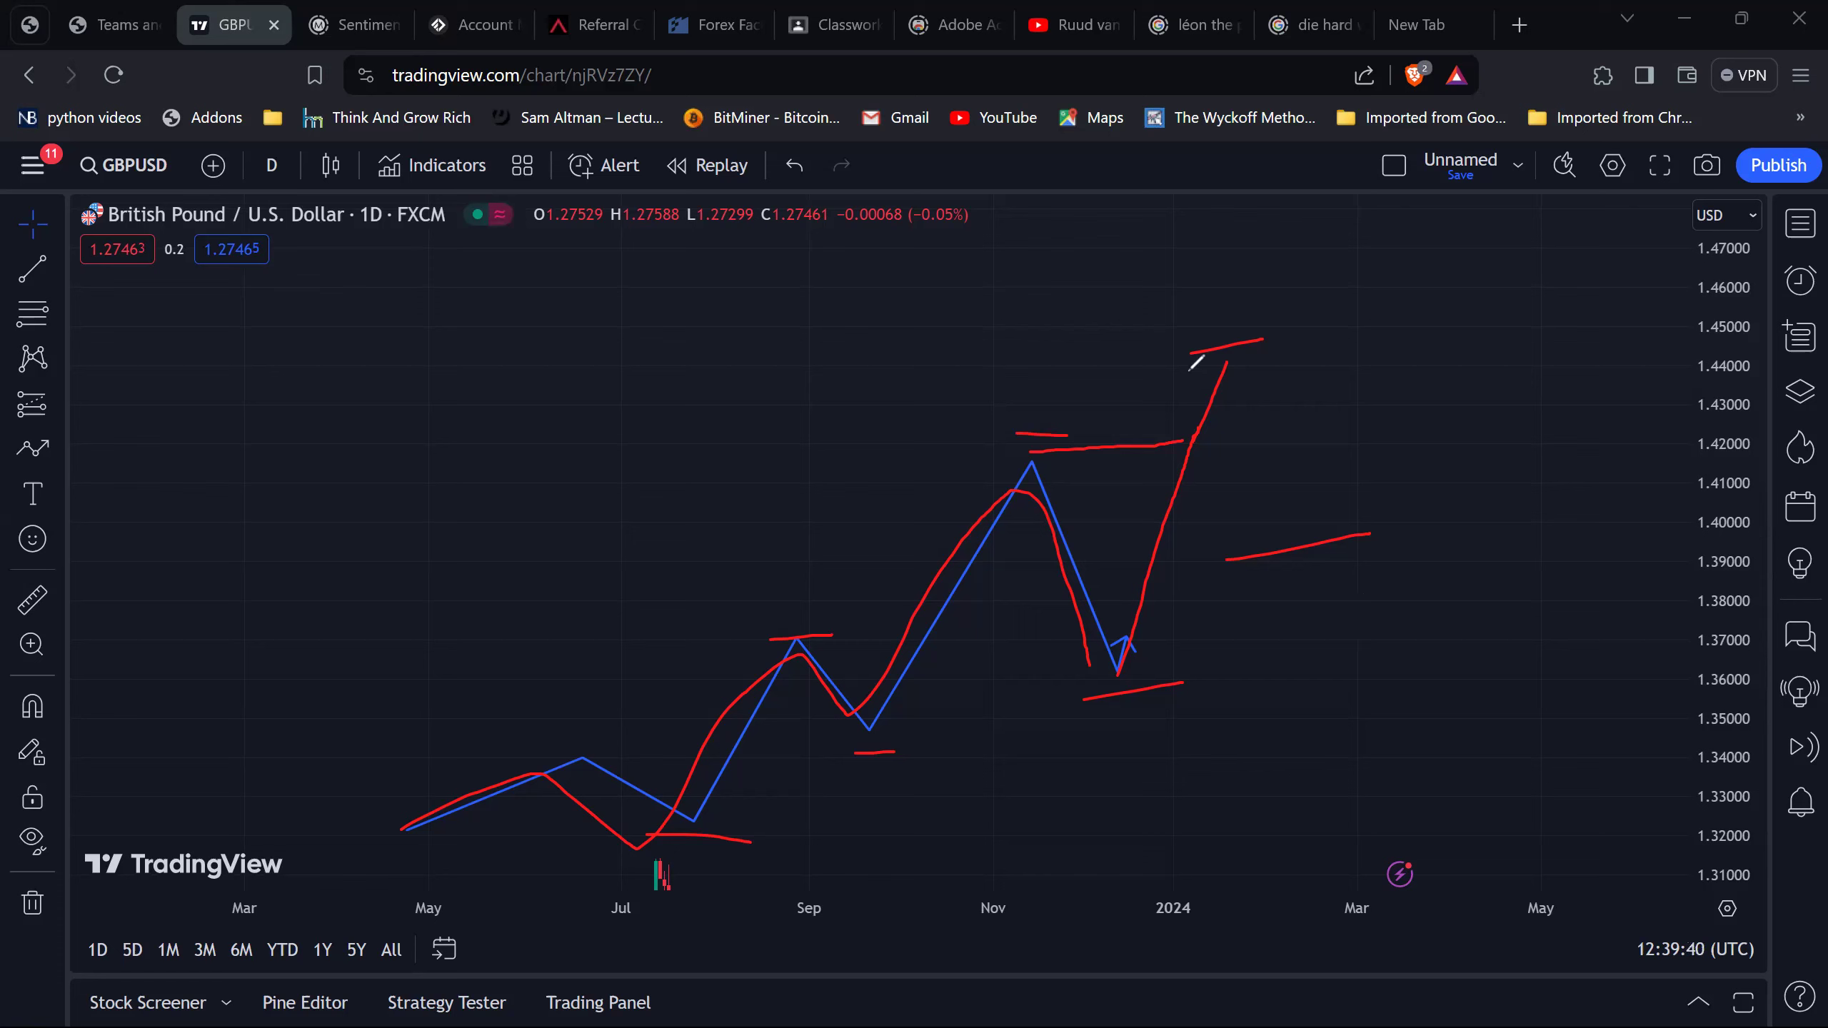
{"action": "key", "text": "ctrl+z"}
{"action": "left_click_drag", "start_coordinate": [1226, 362], "coordinate": [1337, 519]}
{"action": "key", "text": "ctrl+z"}
{"action": "mouse_move", "coordinate": [1224, 366]}
{"action": "left_mouse_down"}
{"action": "mouse_move", "coordinate": [1328, 573]}
{"action": "mouse_move", "coordinate": [1425, 229]}
{"action": "left_mouse_up"}
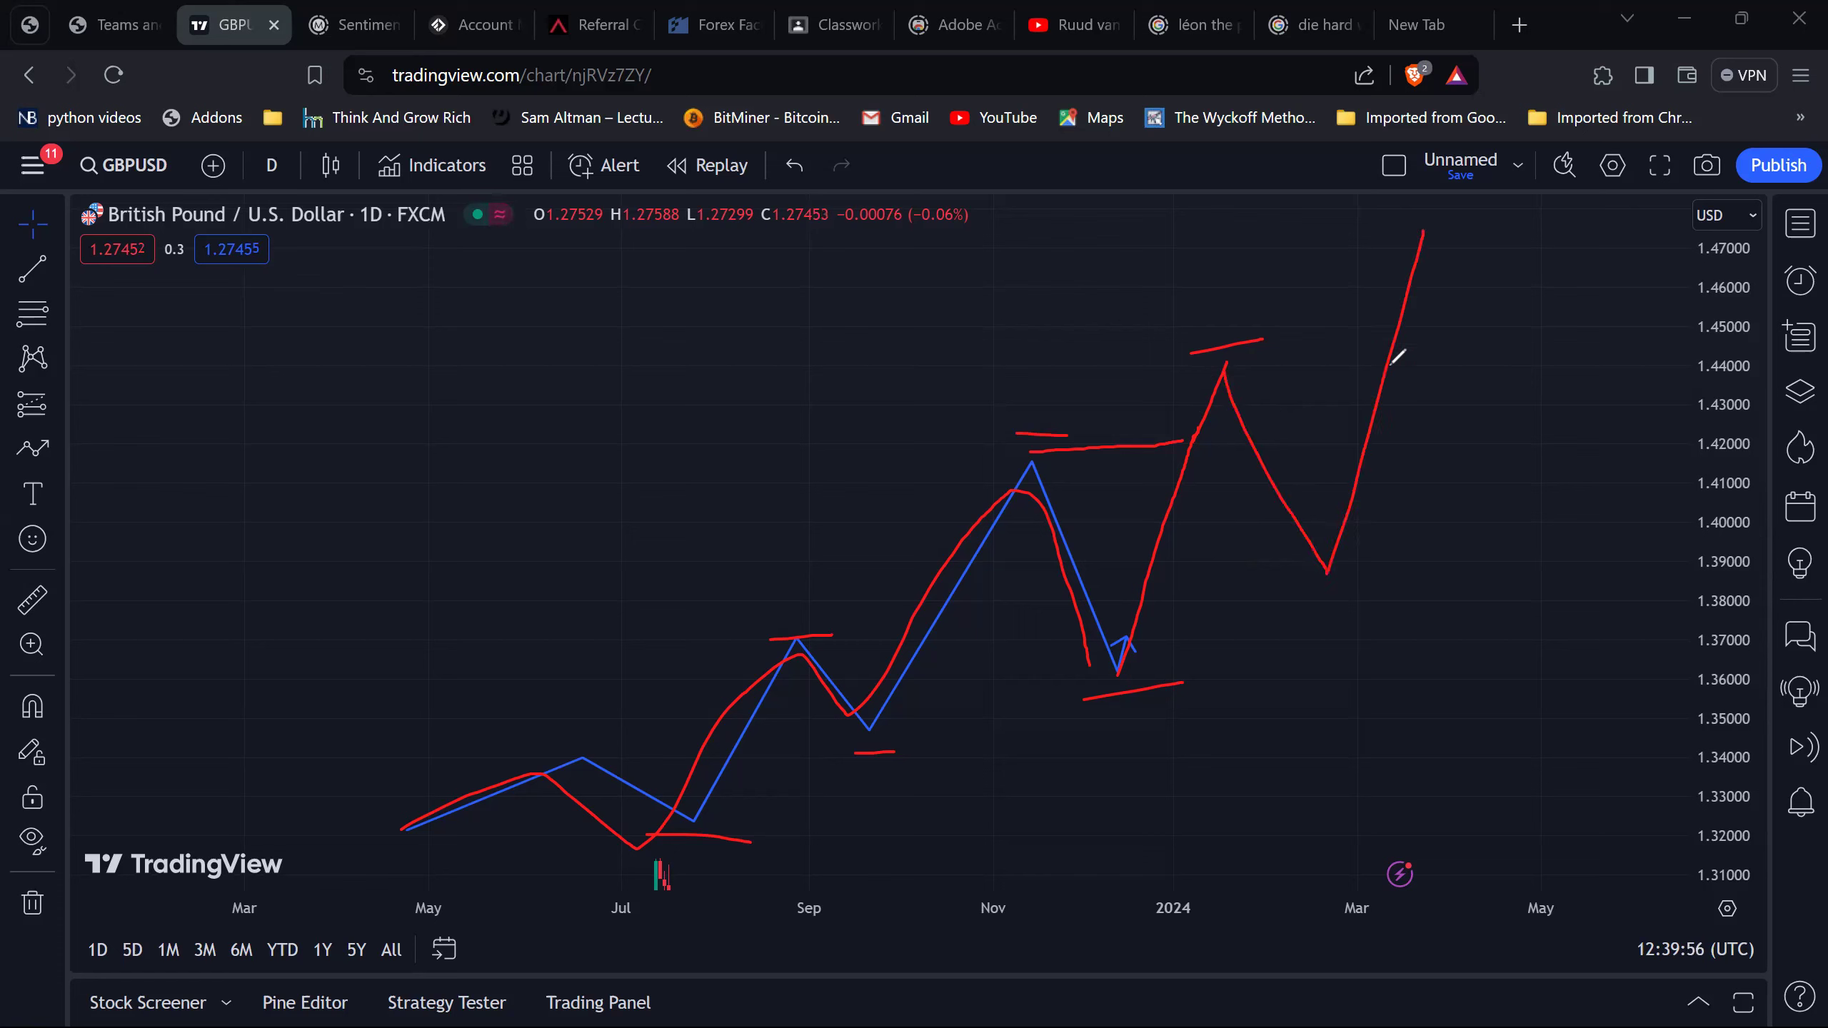
{"action": "key", "text": "ctrl+z"}
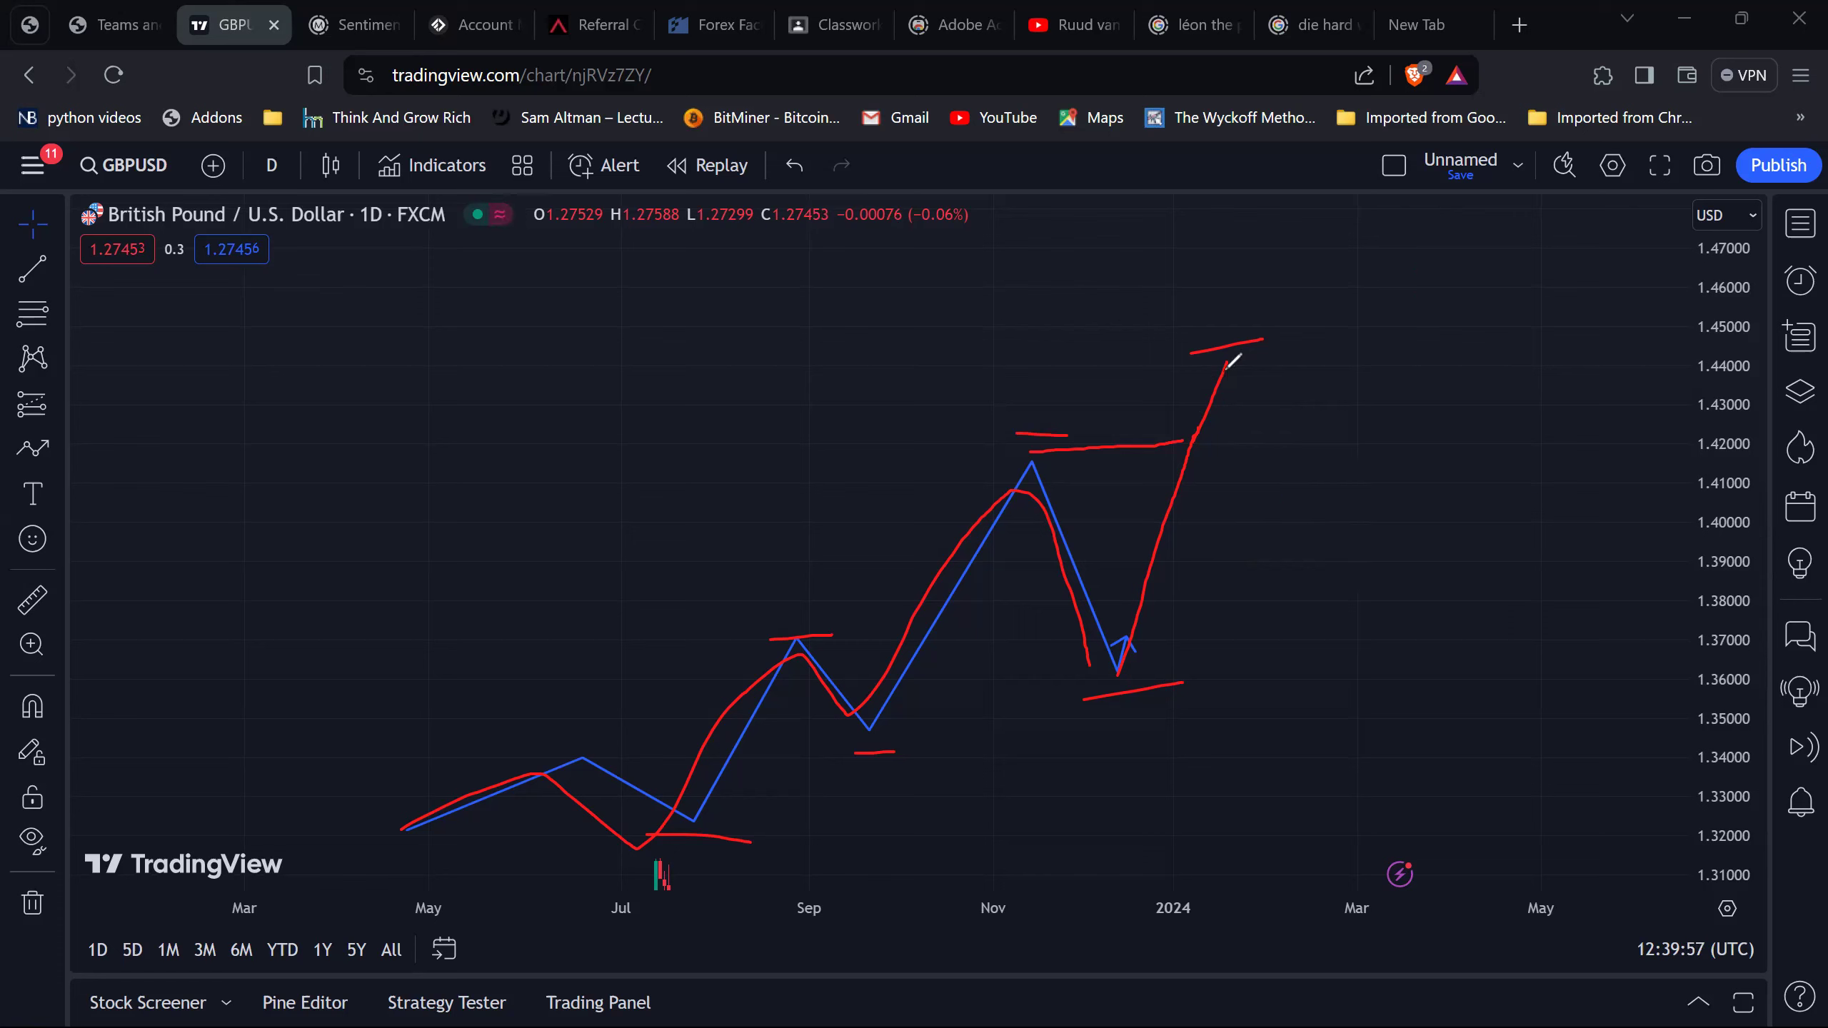
Sketch alternative pullback-and-rally paths from the 1.44 peak, undoing each one.
{"action": "mouse_move", "coordinate": [1224, 365]}
{"action": "left_mouse_down"}
{"action": "mouse_move", "coordinate": [1337, 254]}
{"action": "mouse_move", "coordinate": [1352, 151]}
{"action": "left_mouse_up"}
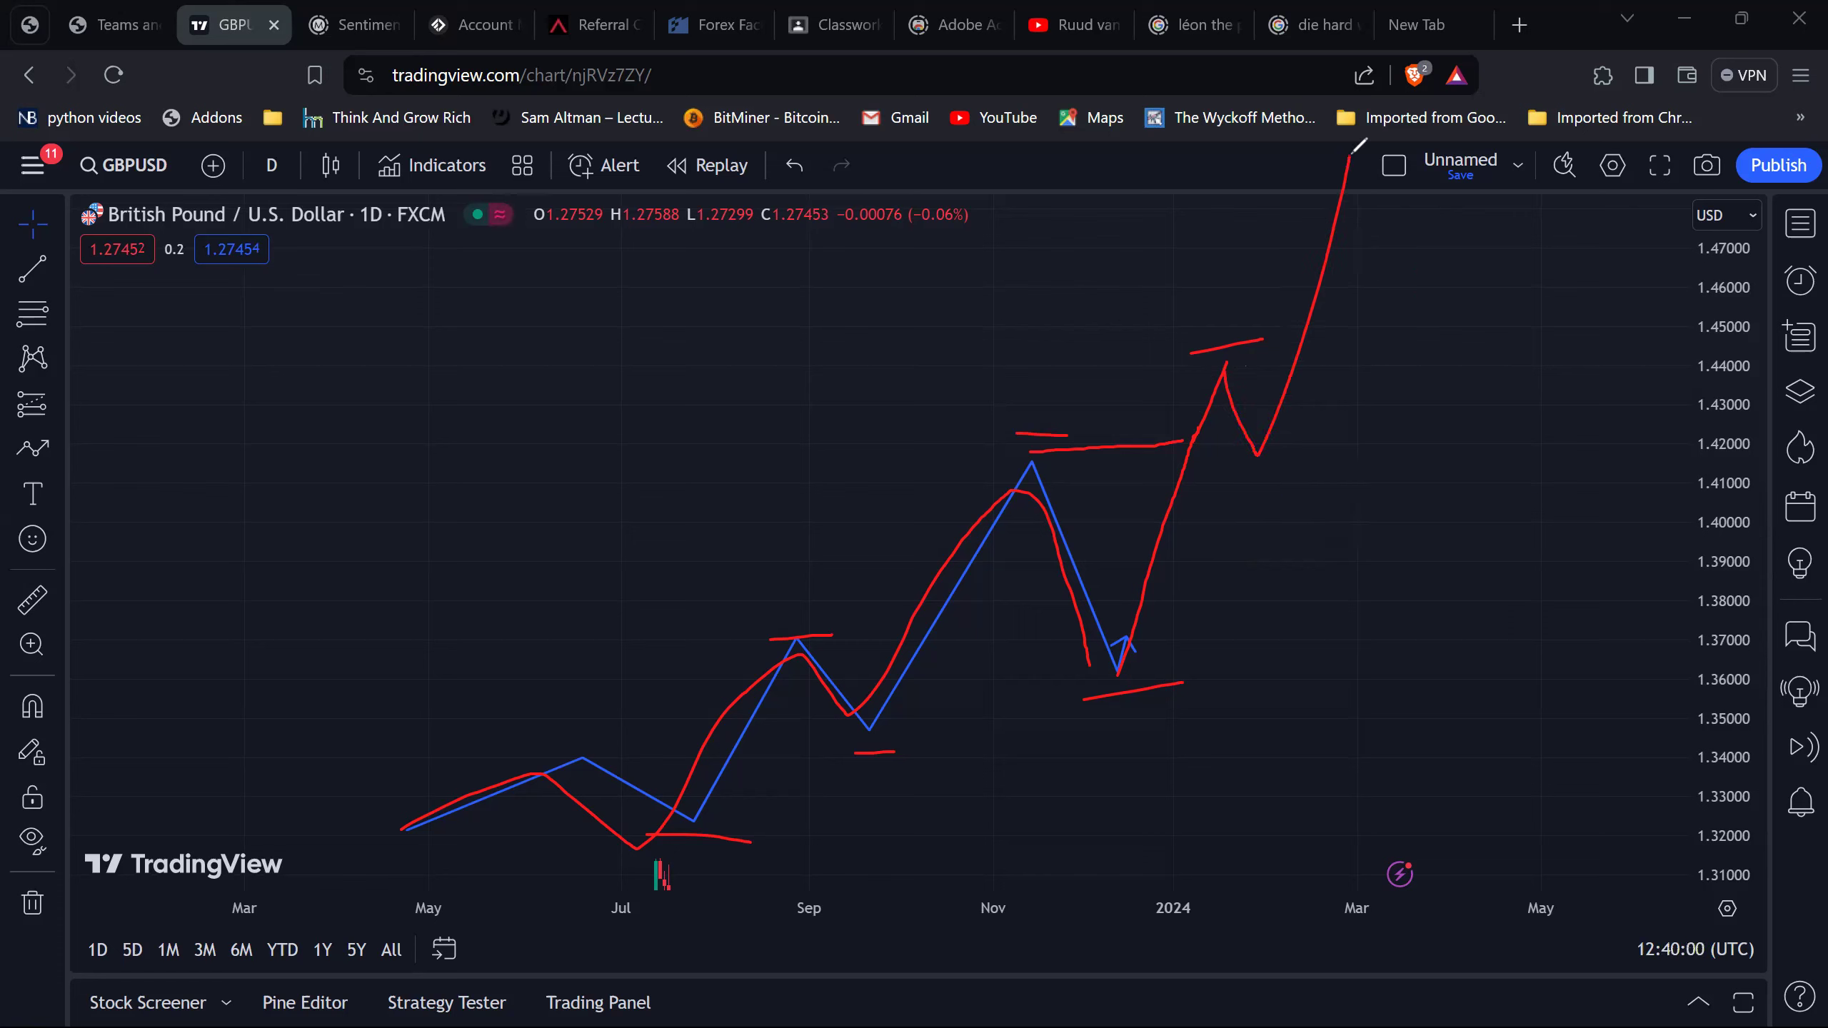
{"action": "key", "text": "ctrl+z"}
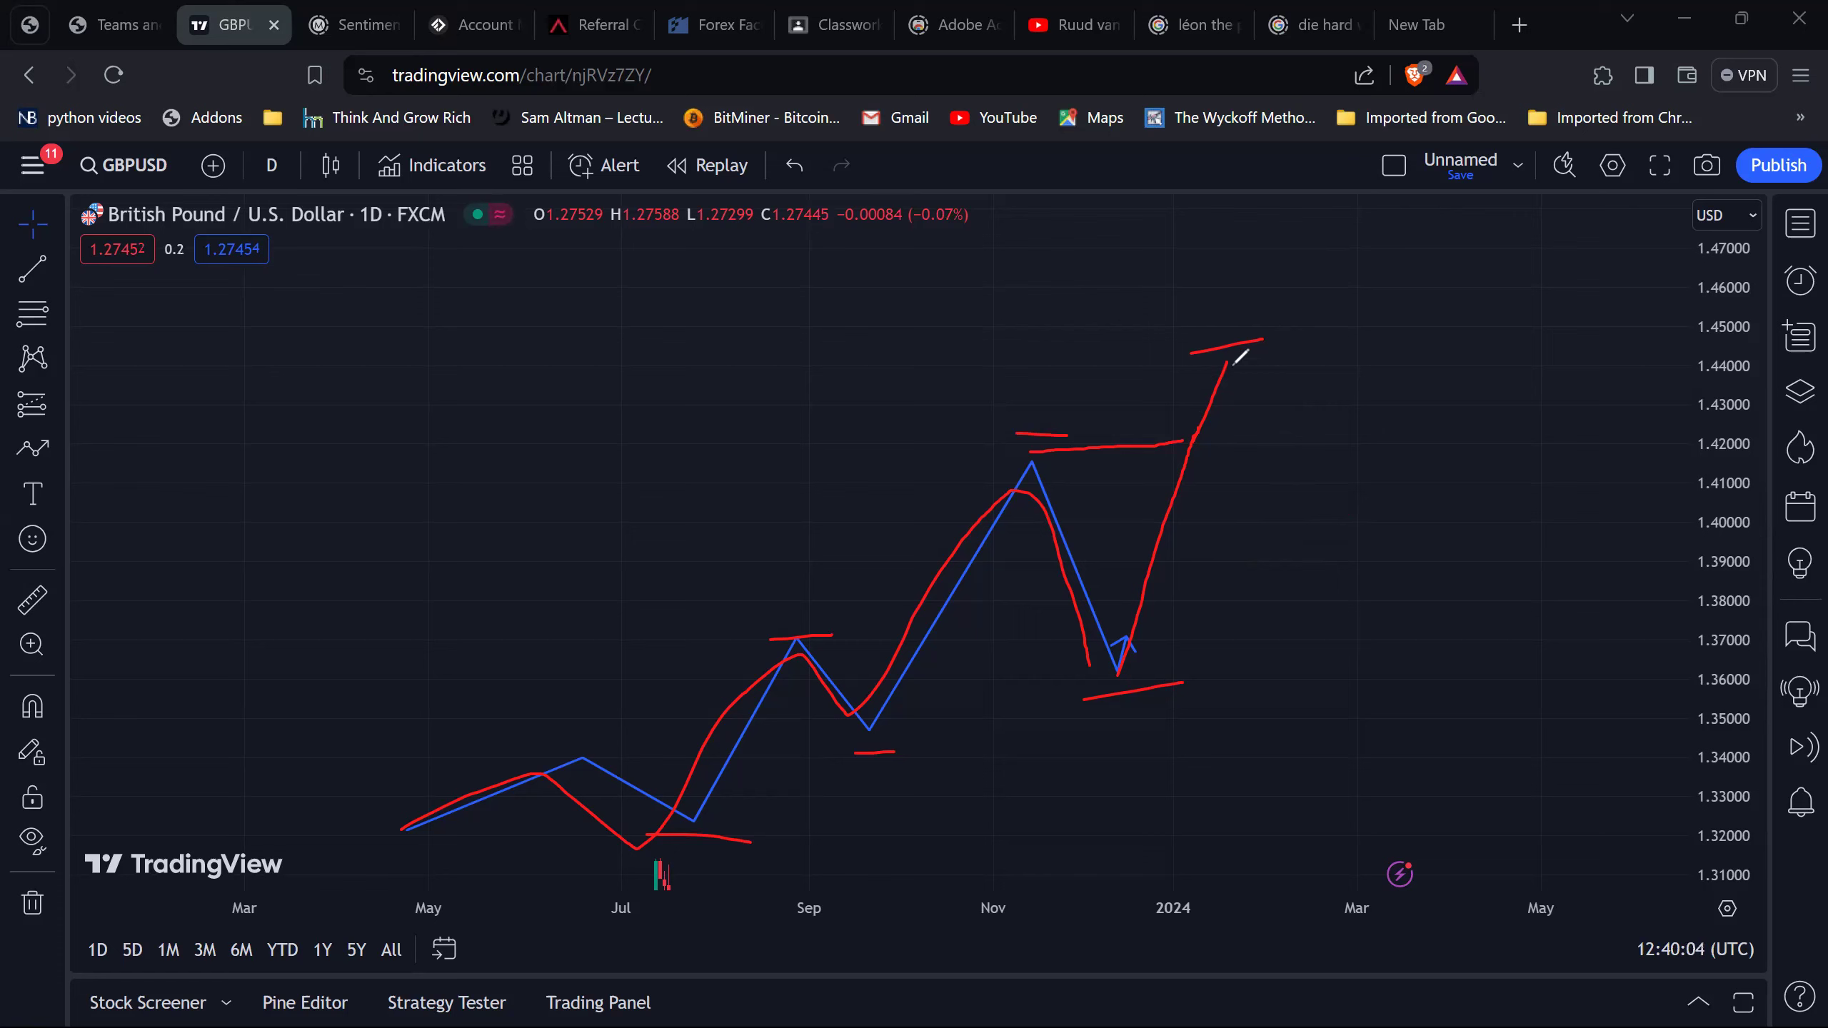
{"action": "mouse_move", "coordinate": [1224, 366]}
{"action": "left_mouse_down"}
{"action": "mouse_move", "coordinate": [1323, 658]}
{"action": "mouse_move", "coordinate": [1450, 248]}
{"action": "left_mouse_up"}
{"action": "key", "text": "ctrl+z"}
{"action": "left_click_drag", "start_coordinate": [1227, 360], "coordinate": [1356, 228]}
{"action": "key", "text": "ctrl+z"}
{"action": "mouse_move", "coordinate": [1209, 372]}
{"action": "left_mouse_down"}
{"action": "mouse_move", "coordinate": [1339, 482]}
{"action": "mouse_move", "coordinate": [1459, 242]}
{"action": "left_mouse_up"}
{"action": "key", "text": "ctrl+z"}
{"action": "mouse_move", "coordinate": [1229, 356]}
{"action": "left_mouse_down"}
{"action": "mouse_move", "coordinate": [1321, 693]}
{"action": "mouse_move", "coordinate": [1380, 455]}
{"action": "mouse_move", "coordinate": [1500, 225]}
{"action": "left_mouse_up"}
{"action": "key", "text": "ctrl+z"}
{"action": "key", "text": "ctrl+z"}
Sketch two long red level lines near 1.40 and 1.36, and a falling leg from the 1.44 peak to about 1.39.
{"action": "left_click_drag", "start_coordinate": [1159, 551], "coordinate": [1467, 527]}
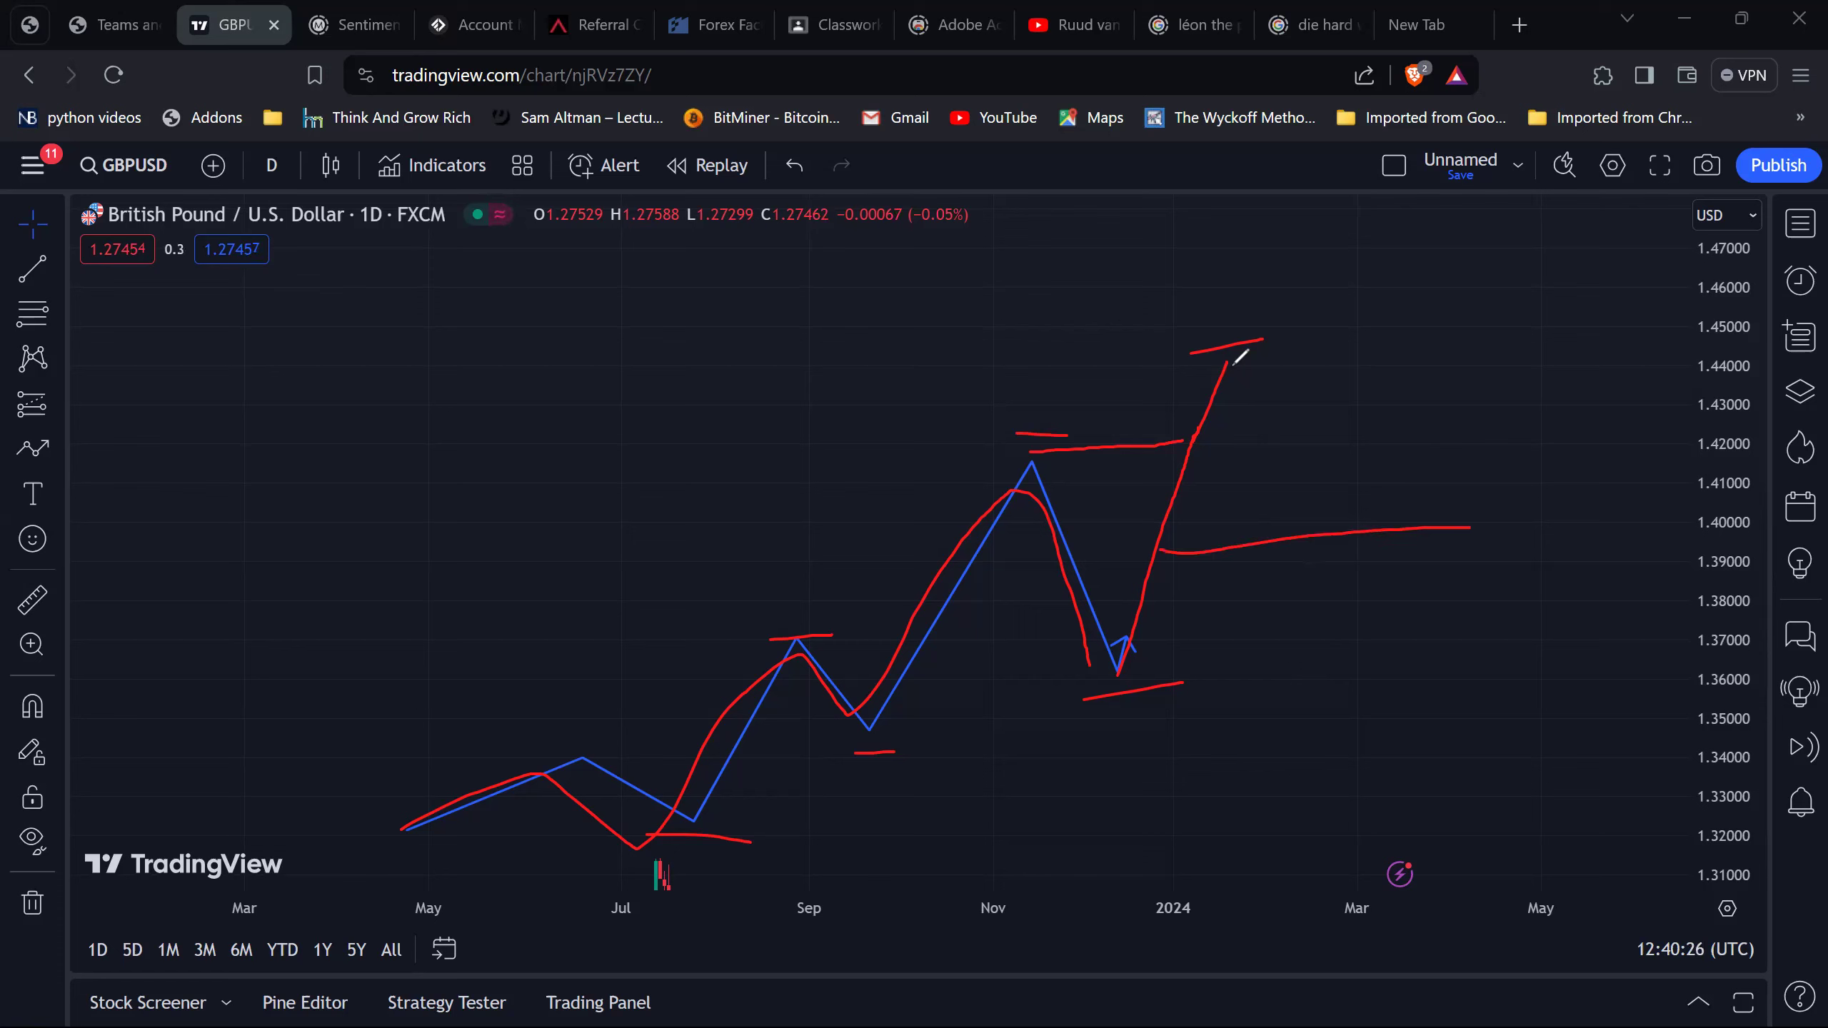
{"action": "left_click_drag", "start_coordinate": [1131, 680], "coordinate": [1475, 645]}
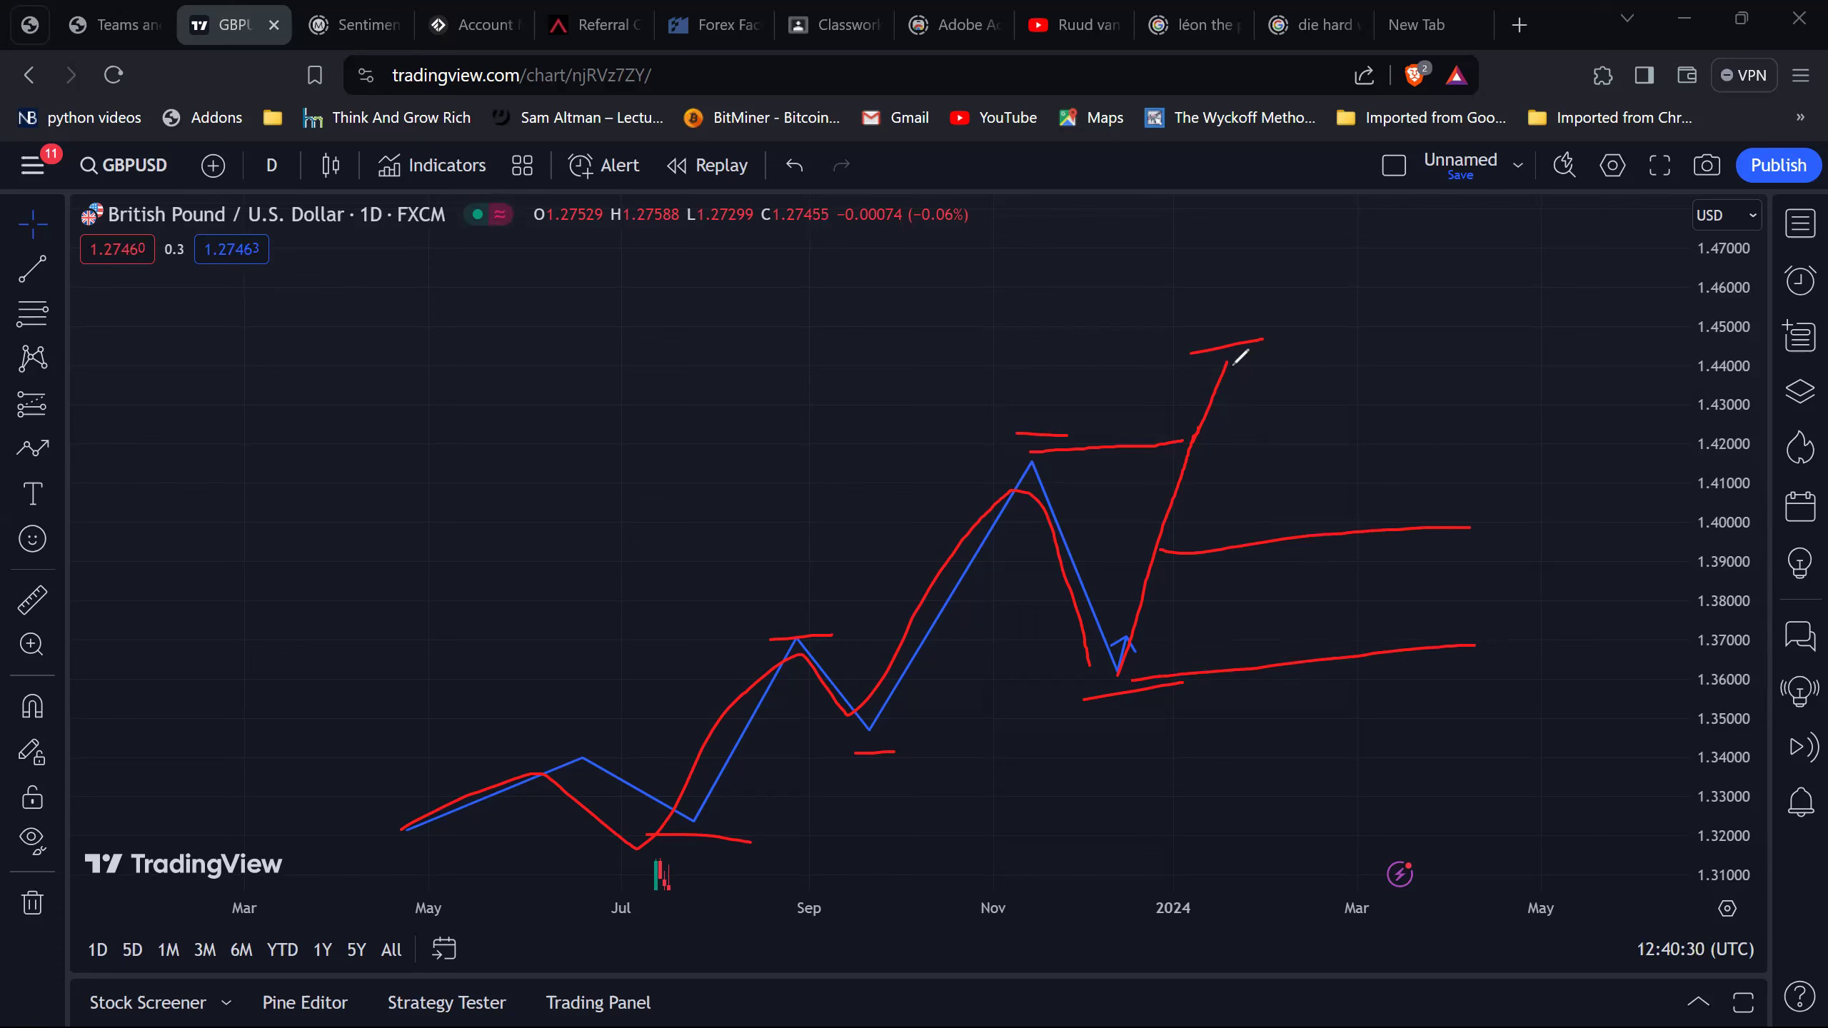
{"action": "left_click_drag", "start_coordinate": [1235, 368], "coordinate": [1314, 567]}
{"action": "mouse_move", "coordinate": [1399, 520]}
{"action": "left_mouse_down"}
{"action": "mouse_move", "coordinate": [1339, 513]}
{"action": "mouse_move", "coordinate": [1260, 626]}
{"action": "mouse_move", "coordinate": [1427, 565]}
{"action": "left_mouse_up"}
{"action": "key", "text": "ctrl+z"}
Handwrite labels beside the two level lines and circle the area between the levels below the falling leg.
{"action": "mouse_move", "coordinate": [1537, 489]}
{"action": "left_mouse_down"}
{"action": "mouse_move", "coordinate": [1517, 520]}
{"action": "mouse_move", "coordinate": [1569, 513]}
{"action": "left_mouse_up"}
{"action": "left_click", "coordinate": [1554, 654]}
{"action": "mouse_move", "coordinate": [1523, 629]}
{"action": "left_mouse_down"}
{"action": "mouse_move", "coordinate": [1521, 687]}
{"action": "mouse_move", "coordinate": [1624, 646]}
{"action": "left_mouse_up"}
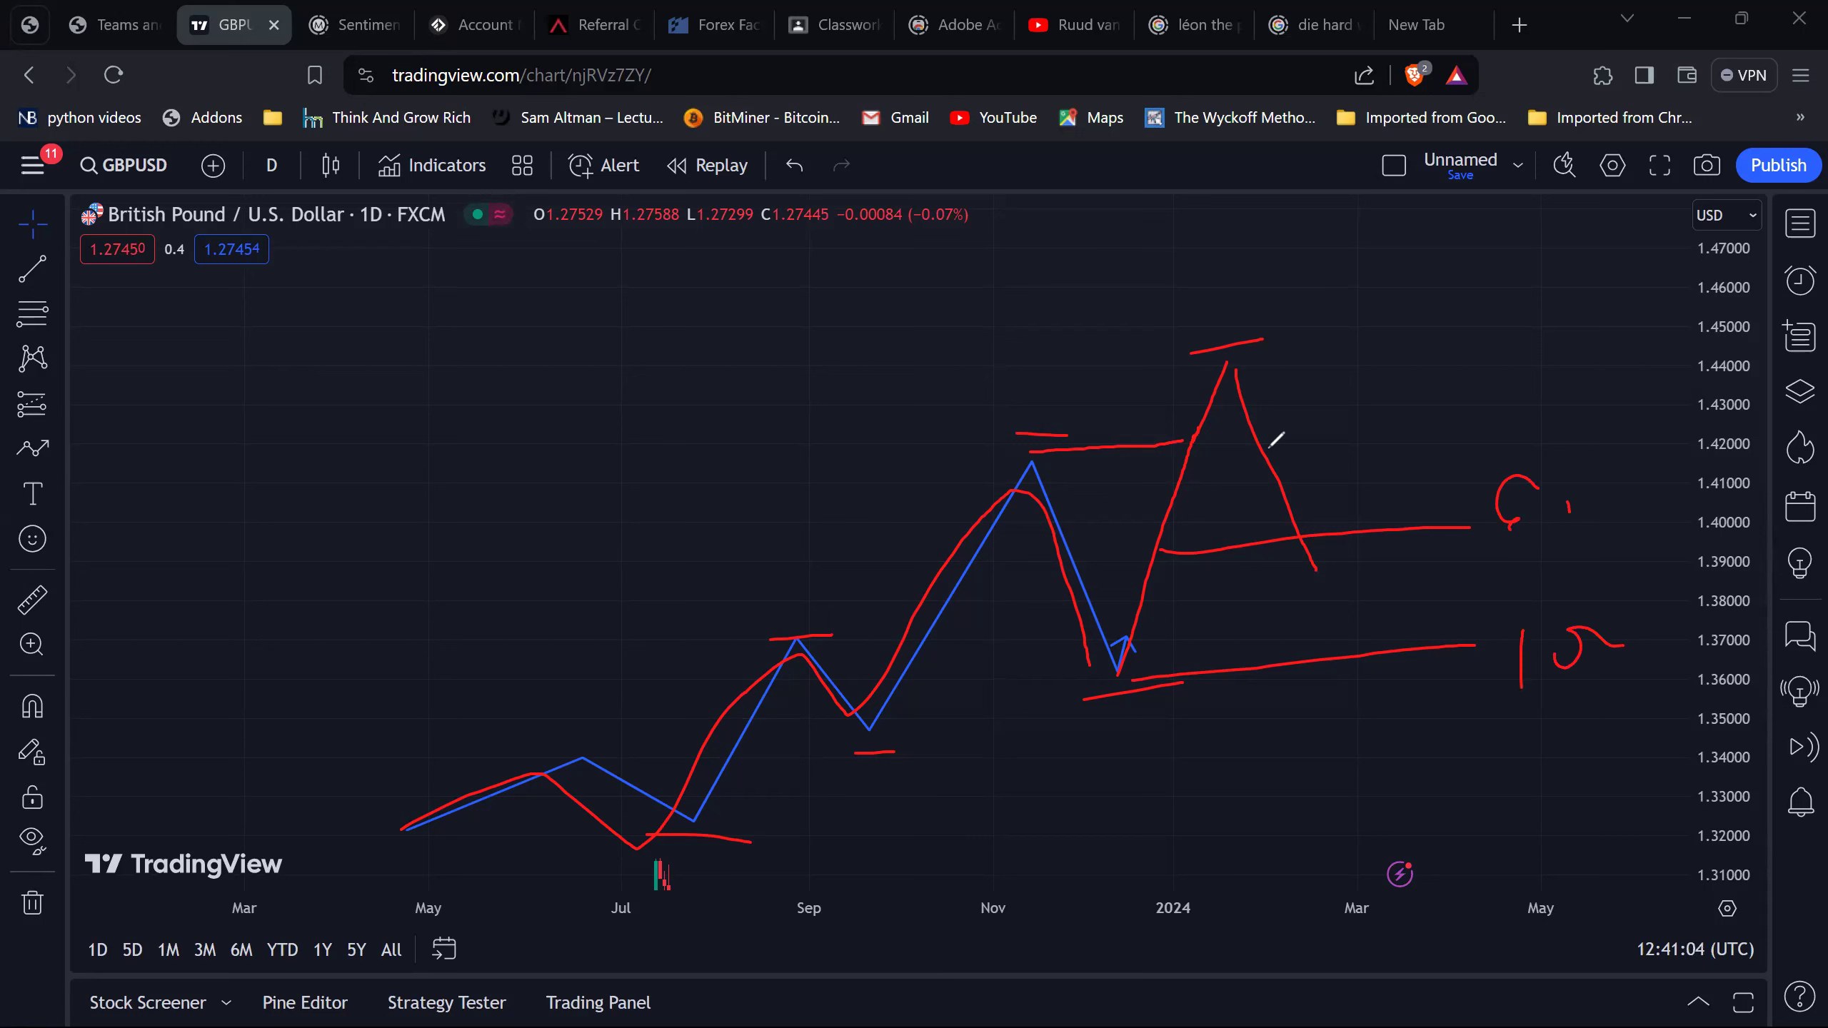
{"action": "left_click_drag", "start_coordinate": [973, 620], "coordinate": [1019, 581]}
{"action": "mouse_move", "coordinate": [1411, 564]}
{"action": "left_mouse_down"}
{"action": "mouse_move", "coordinate": [1288, 592]}
{"action": "mouse_move", "coordinate": [1316, 533]}
{"action": "left_mouse_up"}
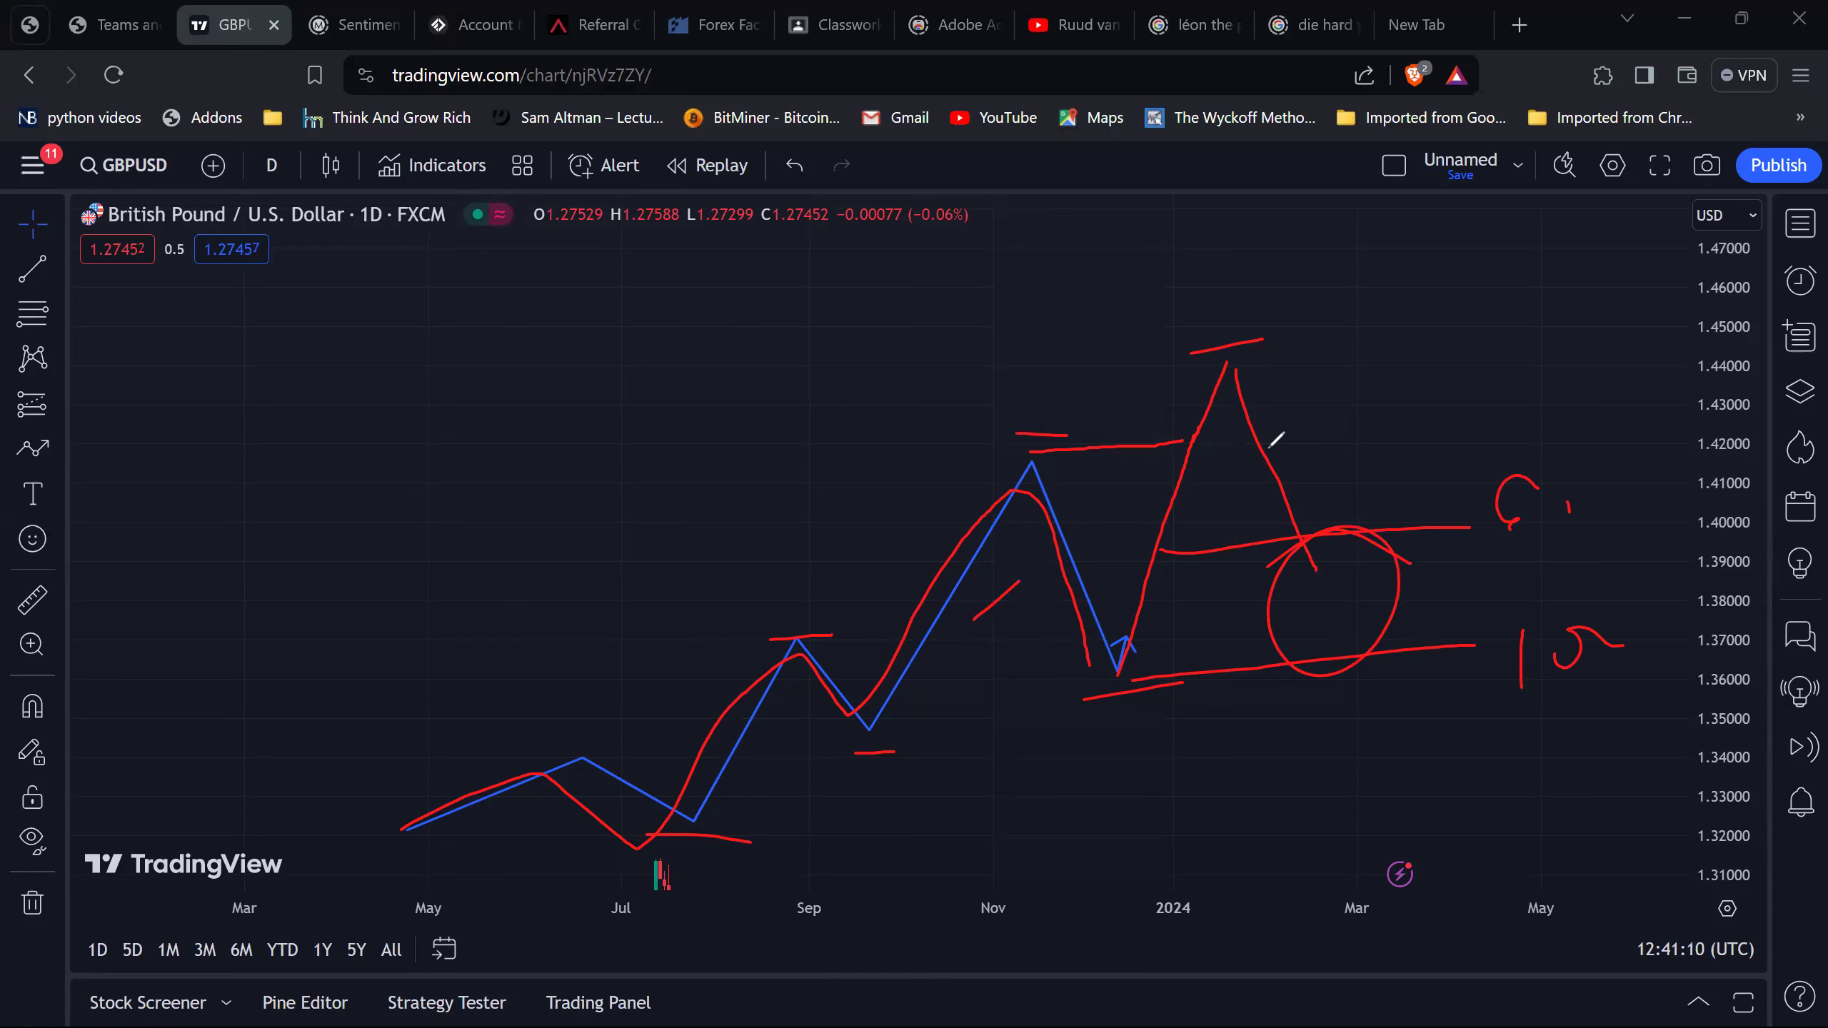
Undo the circle, the handwritten labels and the falling leg, keeping the two level lines.
{"action": "key", "text": "ctrl+z"}
{"action": "key", "text": "ctrl+z"}
{"action": "key", "text": "ctrl+z"}
{"action": "key", "text": "ctrl+z"}
{"action": "key", "text": "ctrl+z"}
{"action": "key", "text": "ctrl+z"}
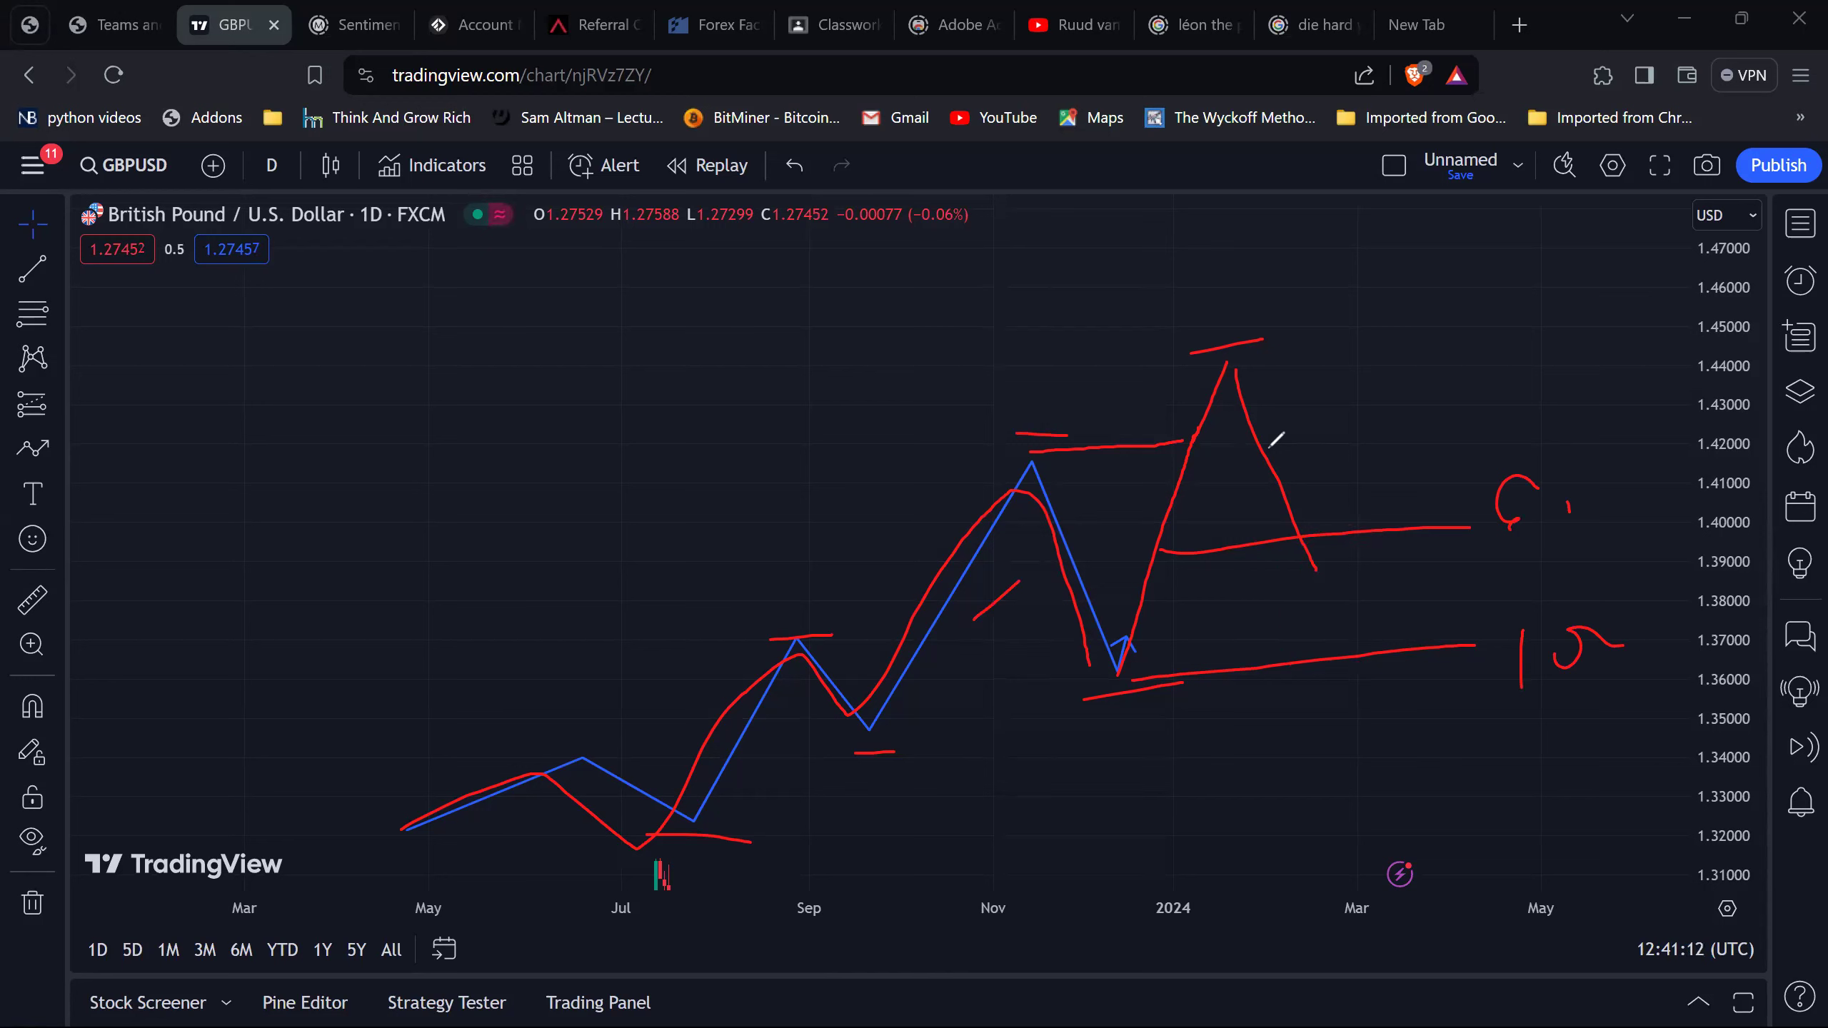
{"action": "key", "text": "ctrl+z"}
Sketch a pullback to about 1.41 with a circled rally, plus a separate choppy rise with a steep rally from March, undoing the latter.
{"action": "mouse_move", "coordinate": [1226, 349]}
{"action": "left_mouse_down"}
{"action": "mouse_move", "coordinate": [1281, 472]}
{"action": "mouse_move", "coordinate": [1365, 321]}
{"action": "mouse_move", "coordinate": [1414, 153]}
{"action": "mouse_move", "coordinate": [1279, 277]}
{"action": "mouse_move", "coordinate": [1432, 133]}
{"action": "mouse_move", "coordinate": [1329, 236]}
{"action": "left_mouse_up"}
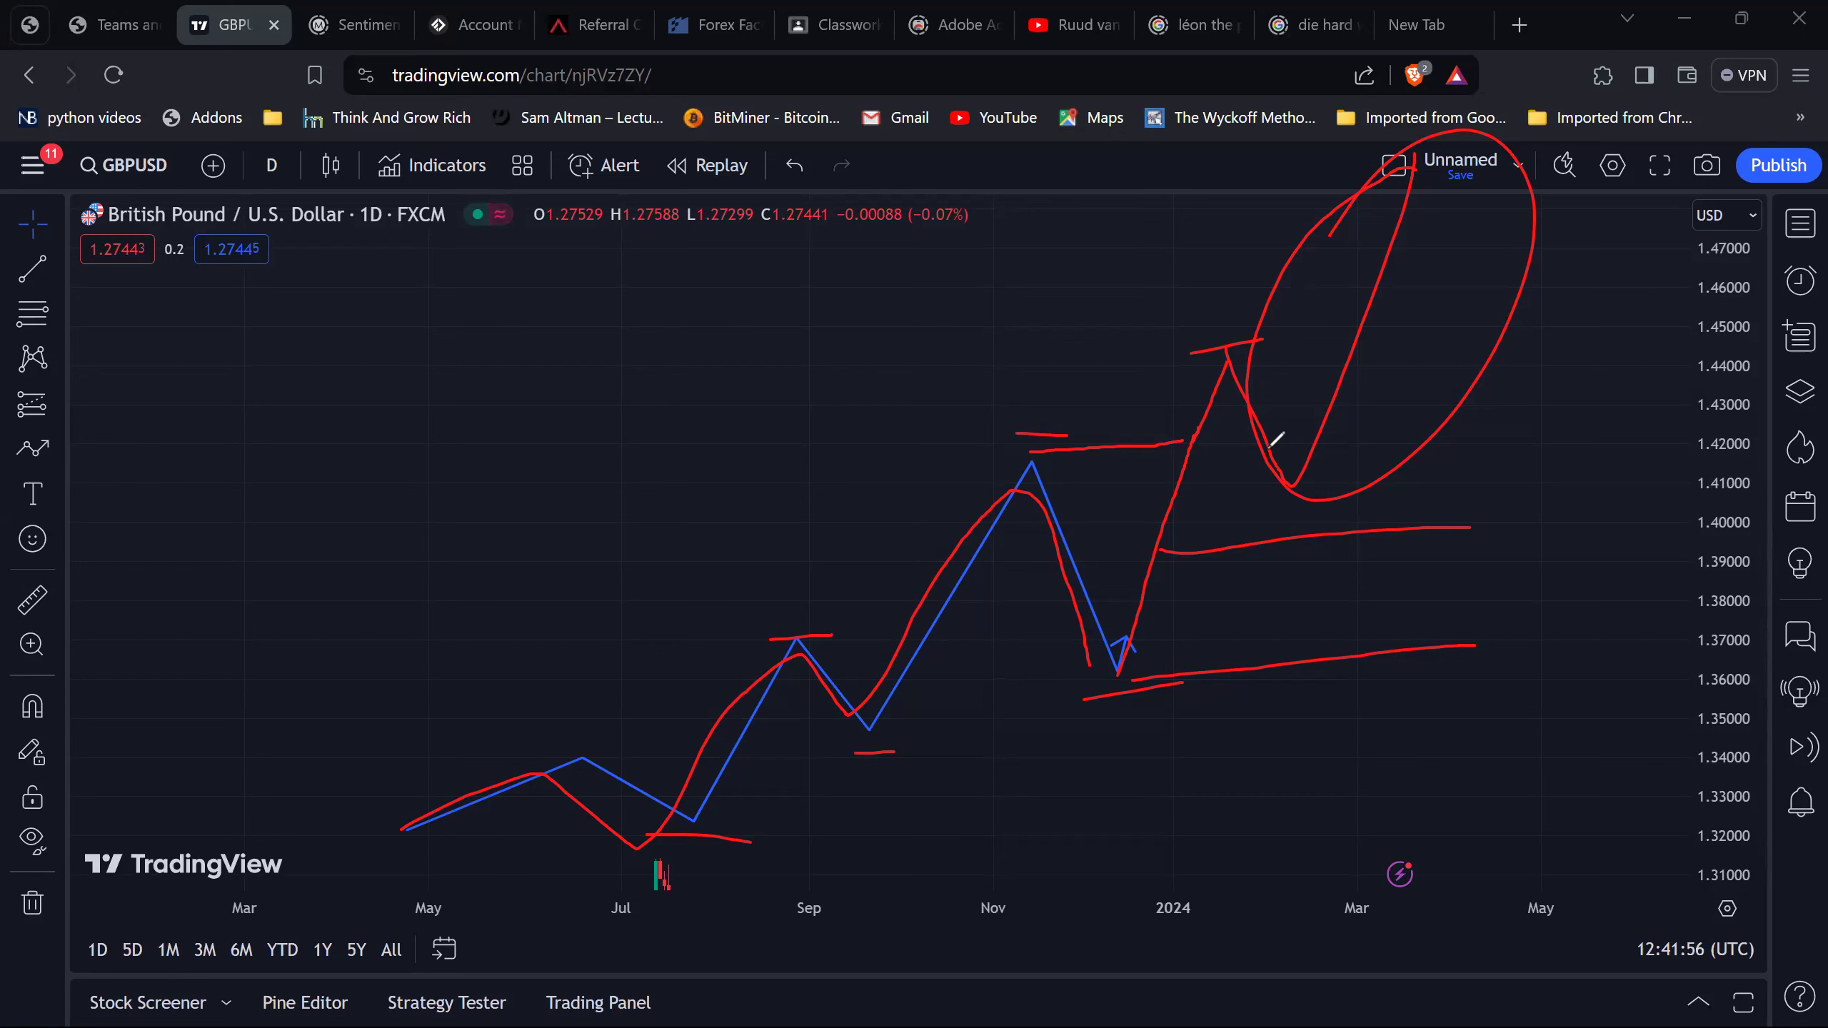
{"action": "mouse_move", "coordinate": [290, 742]}
{"action": "left_mouse_down"}
{"action": "mouse_move", "coordinate": [314, 691]}
{"action": "mouse_move", "coordinate": [437, 661]}
{"action": "mouse_move", "coordinate": [573, 51]}
{"action": "left_mouse_up"}
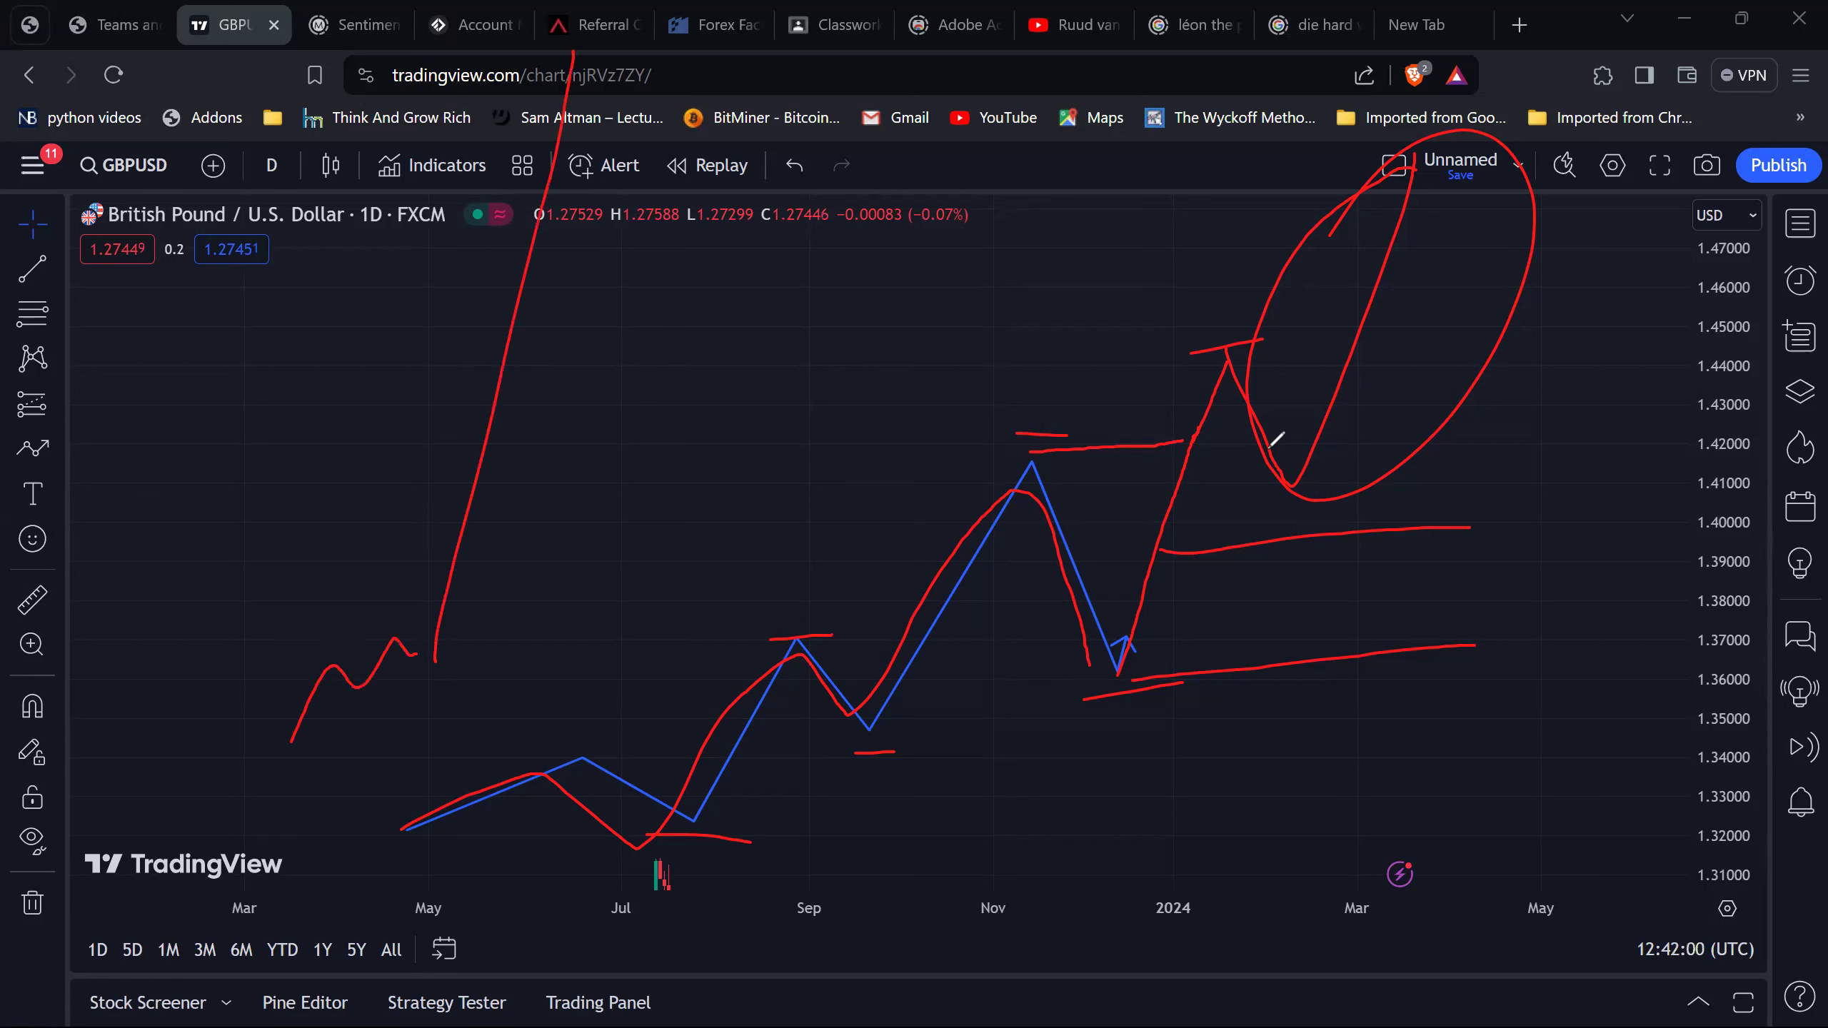
{"action": "left_click_drag", "start_coordinate": [403, 507], "coordinate": [593, 514]}
{"action": "key", "text": "ctrl+z"}
{"action": "key", "text": "ctrl+z"}
{"action": "key", "text": "ctrl+z"}
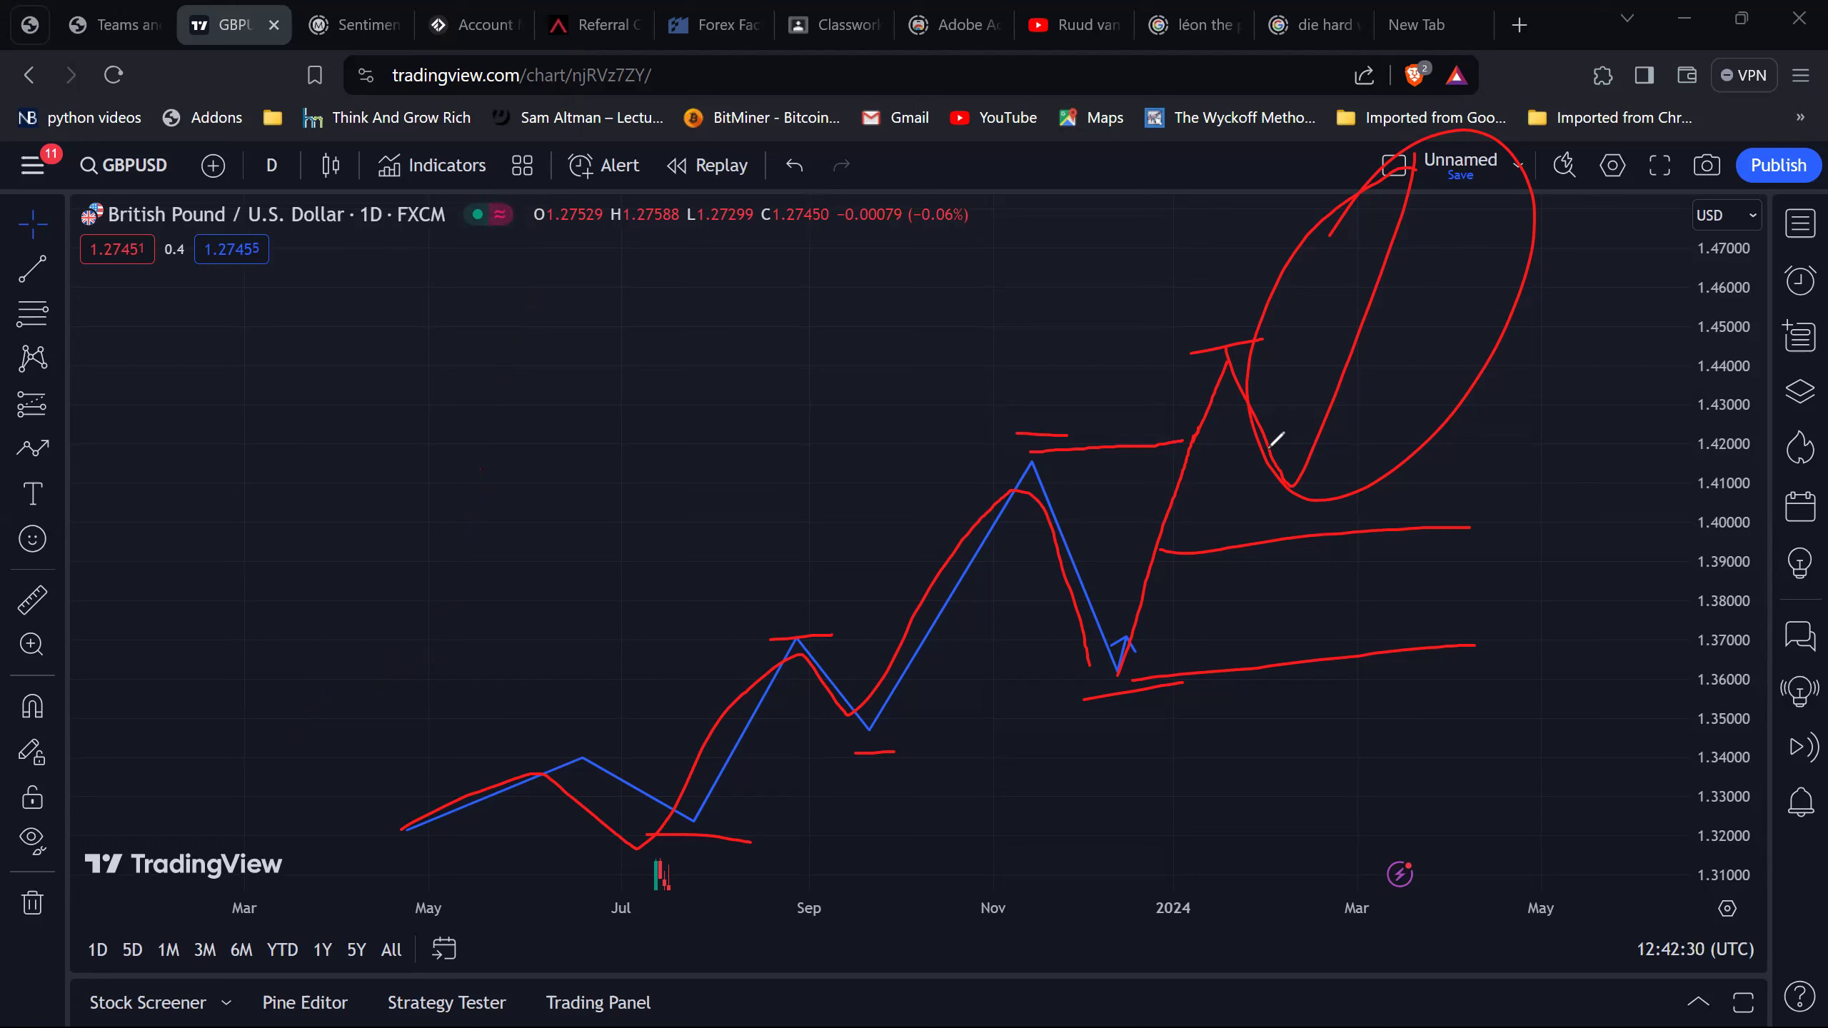
Undo all remaining red freehand marks, leaving only the blue zigzag path.
{"action": "key", "text": "ctrl+z"}
{"action": "key", "text": "ctrl+z"}
{"action": "key", "text": "ctrl+z"}
{"action": "key", "text": "ctrl+z"}
{"action": "key", "text": "ctrl+z"}
{"action": "key", "text": "ctrl+z"}
{"action": "key", "text": "ctrl+z"}
{"action": "key", "text": "ctrl+z"}
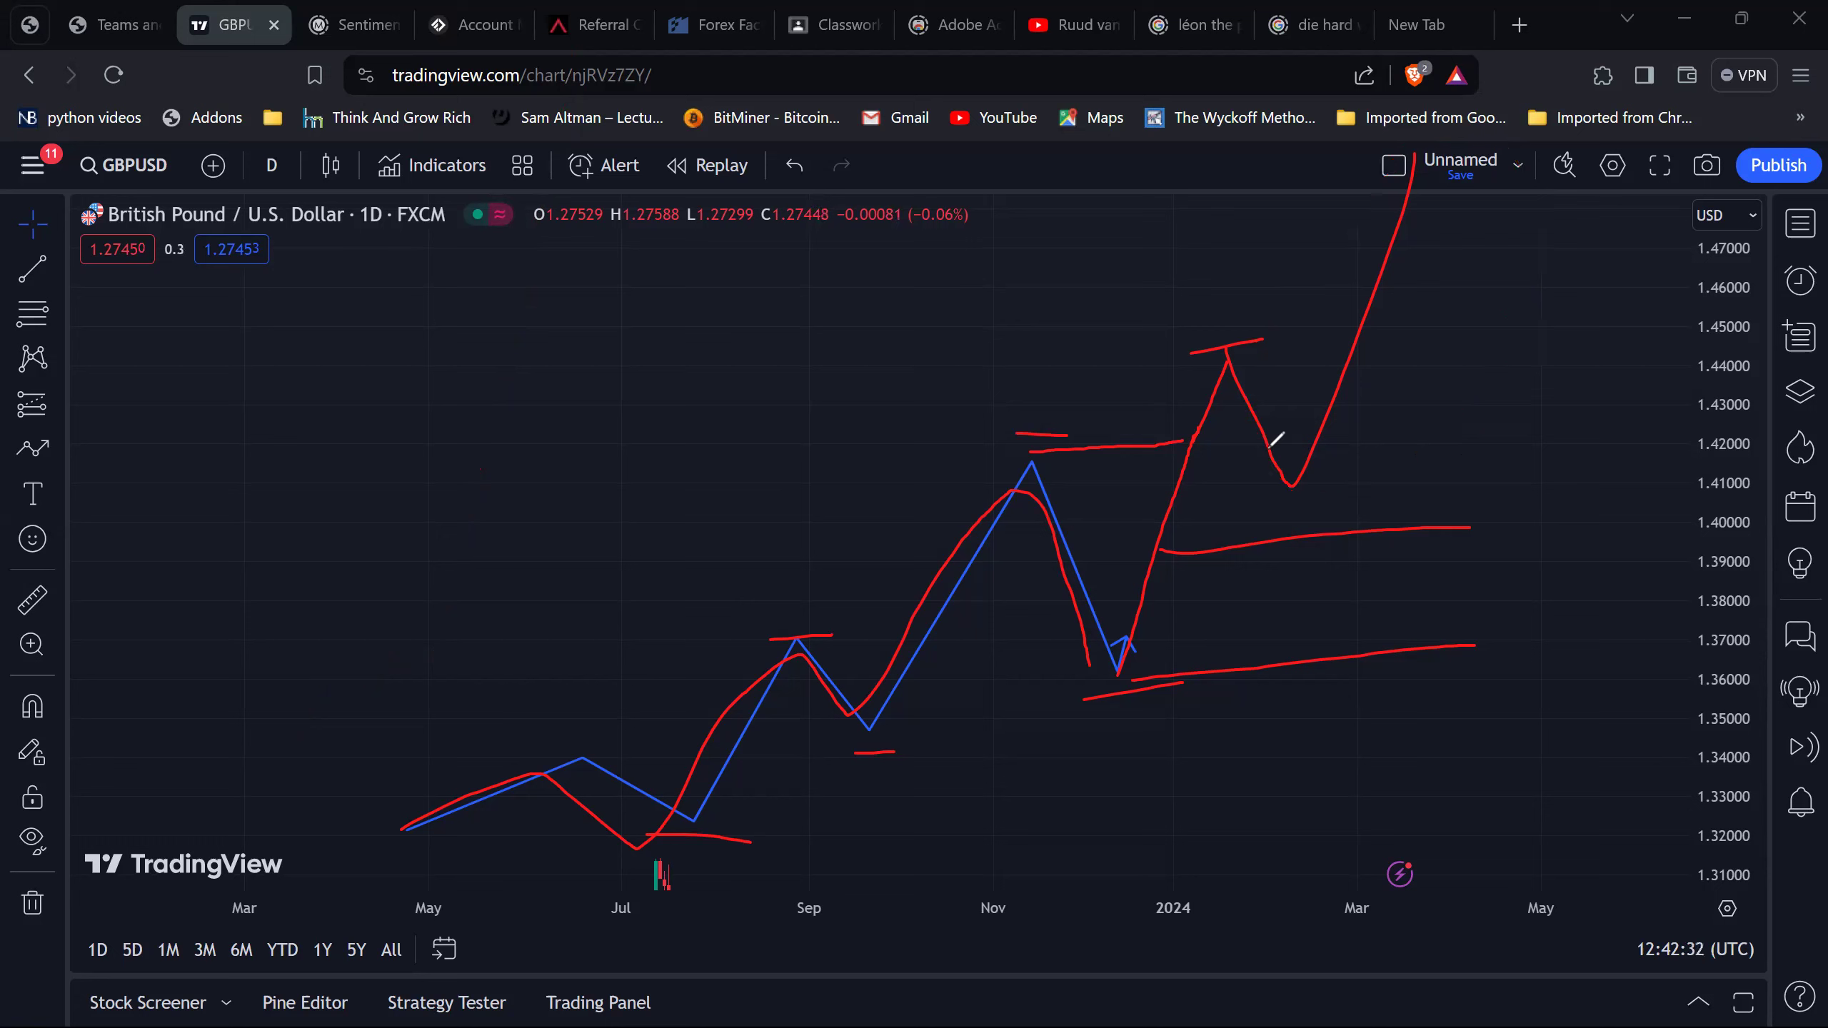
{"action": "key", "text": "ctrl+z"}
{"action": "key", "text": "ctrl+z"}
{"action": "key", "text": "ctrl+z"}
{"action": "key", "text": "ctrl+z"}
{"action": "key", "text": "ctrl+z"}
{"action": "key", "text": "ctrl+z"}
{"action": "key", "text": "ctrl+z"}
{"action": "key", "text": "ctrl+z"}
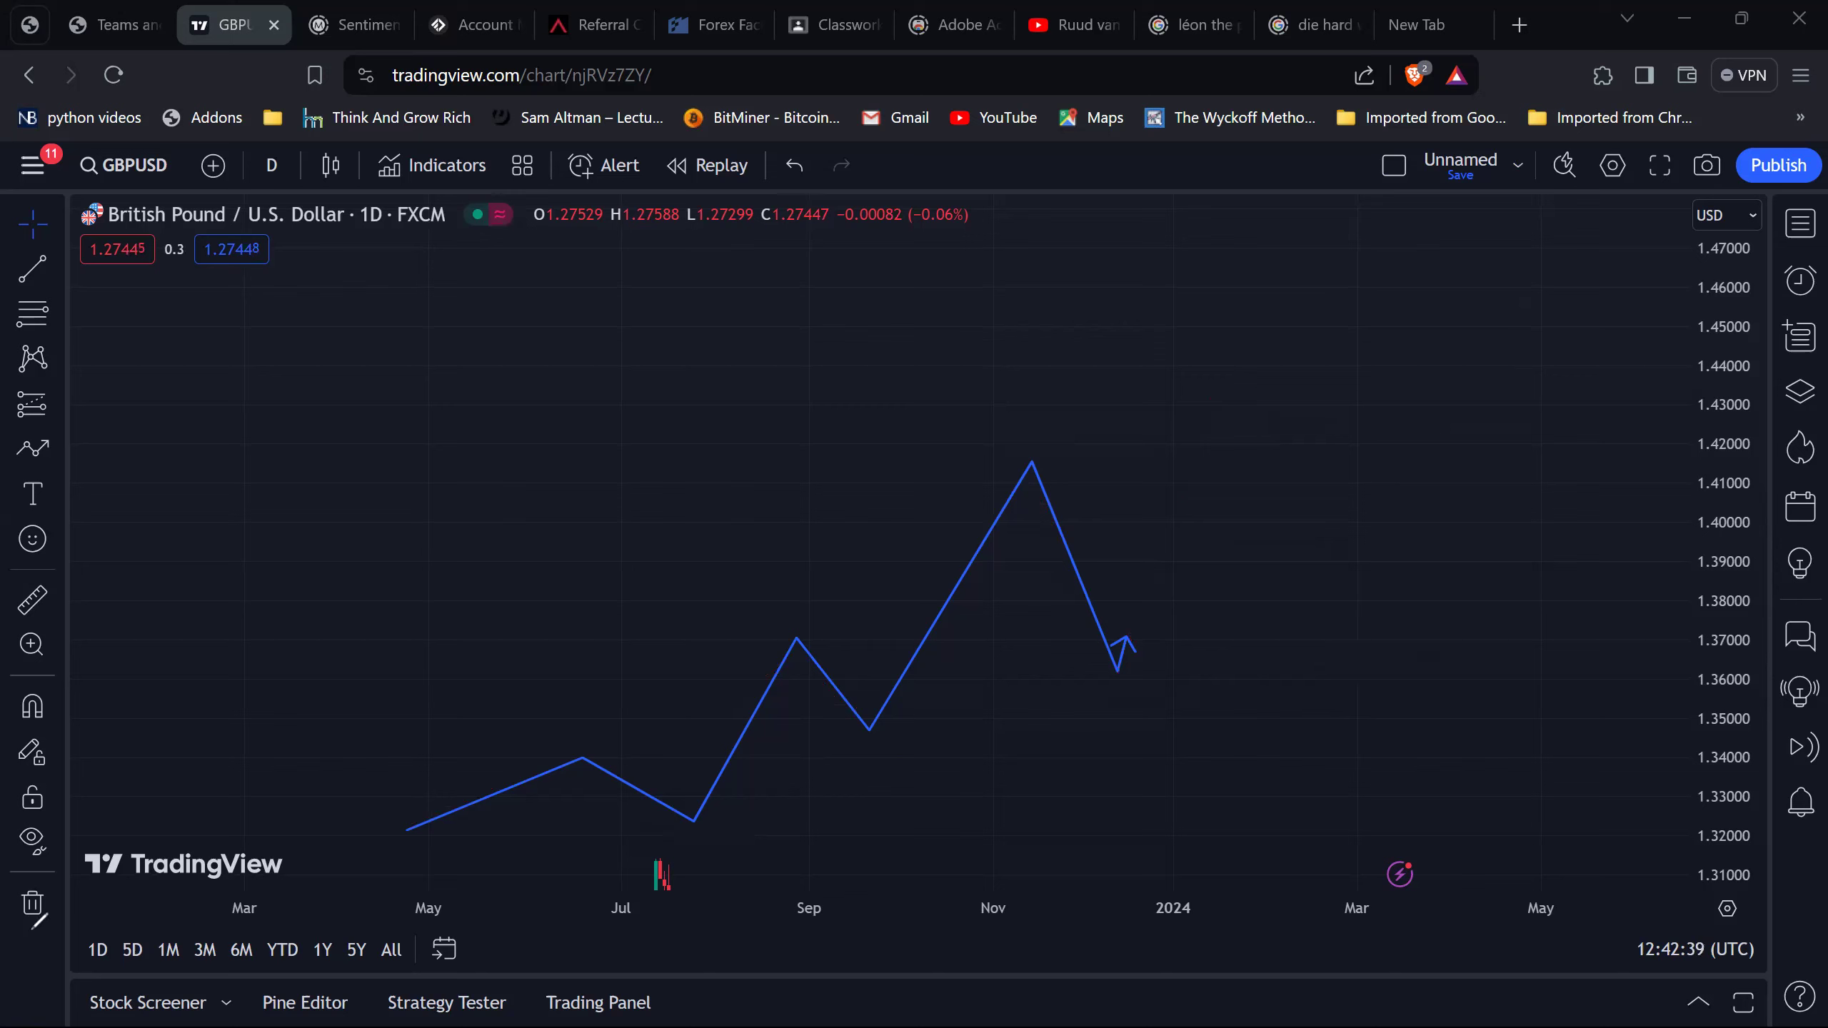
Delete the blue zigzag path and reset the chart view to the GBPUSD candles.
{"action": "left_click", "coordinate": [867, 723]}
{"action": "key", "text": "Delete"}
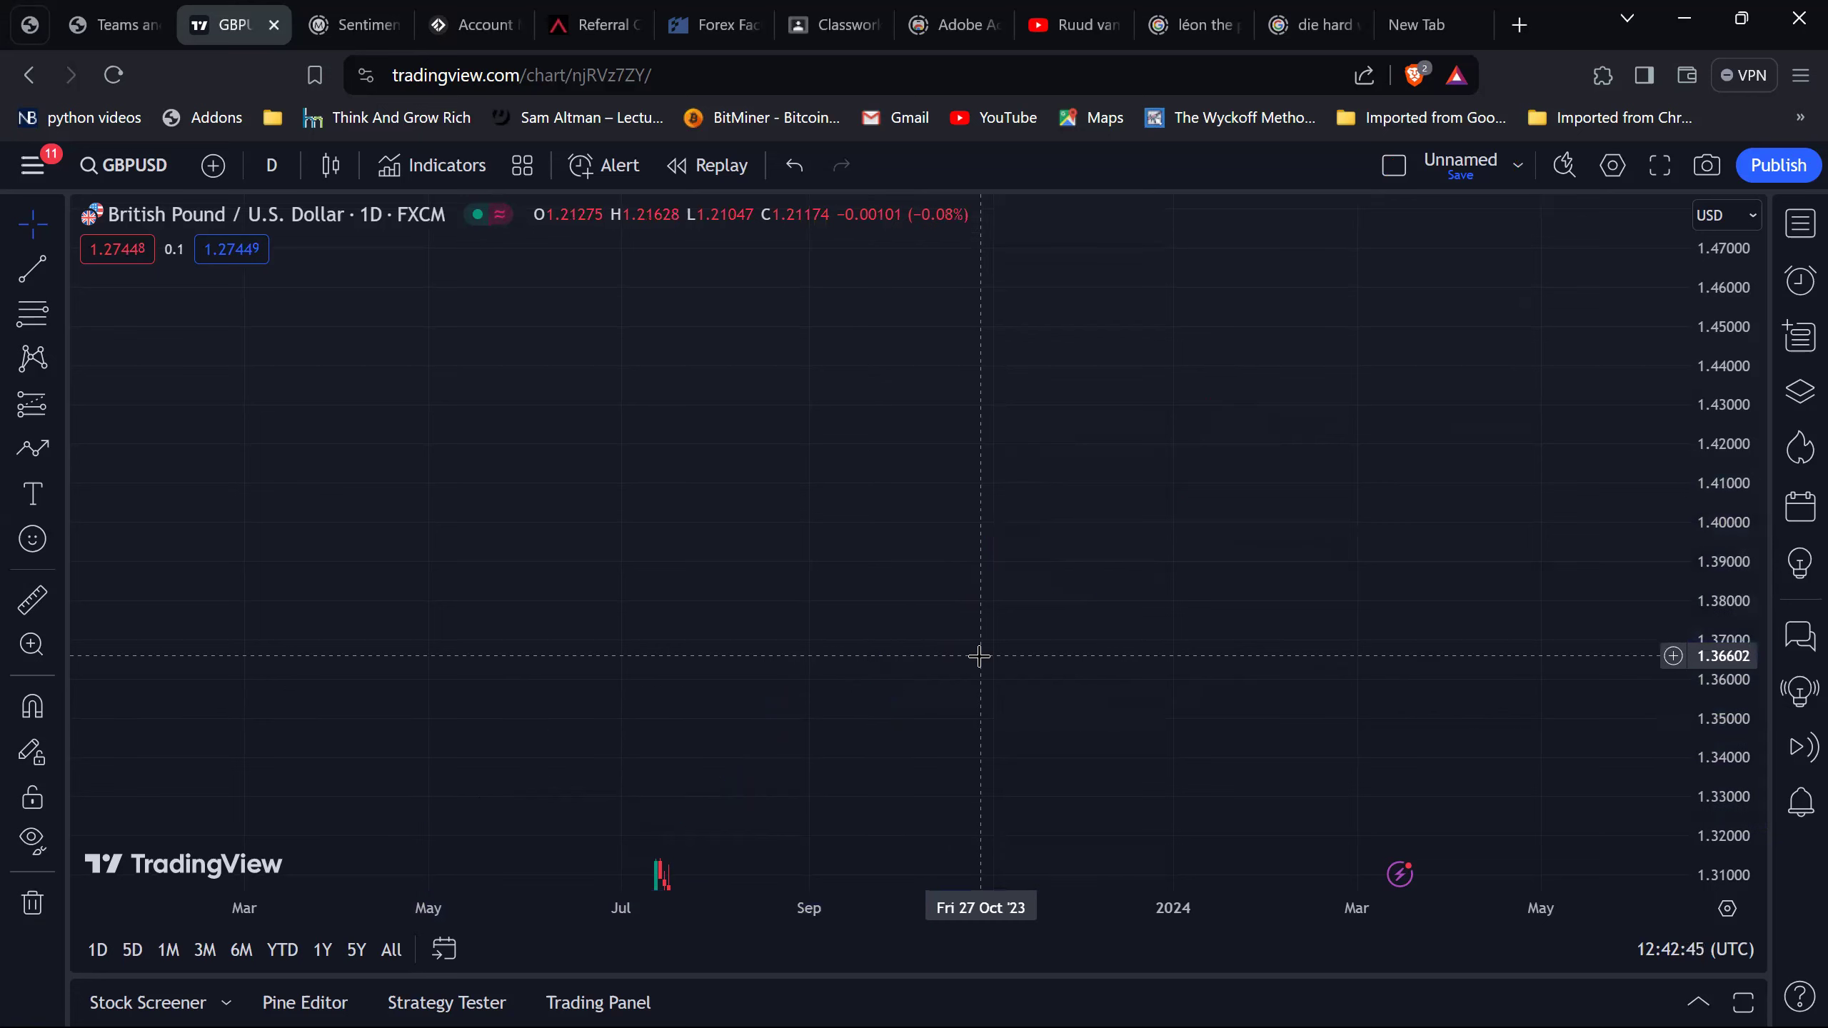
{"action": "right_click", "coordinate": [1054, 608]}
{"action": "left_click", "coordinate": [1162, 407]}
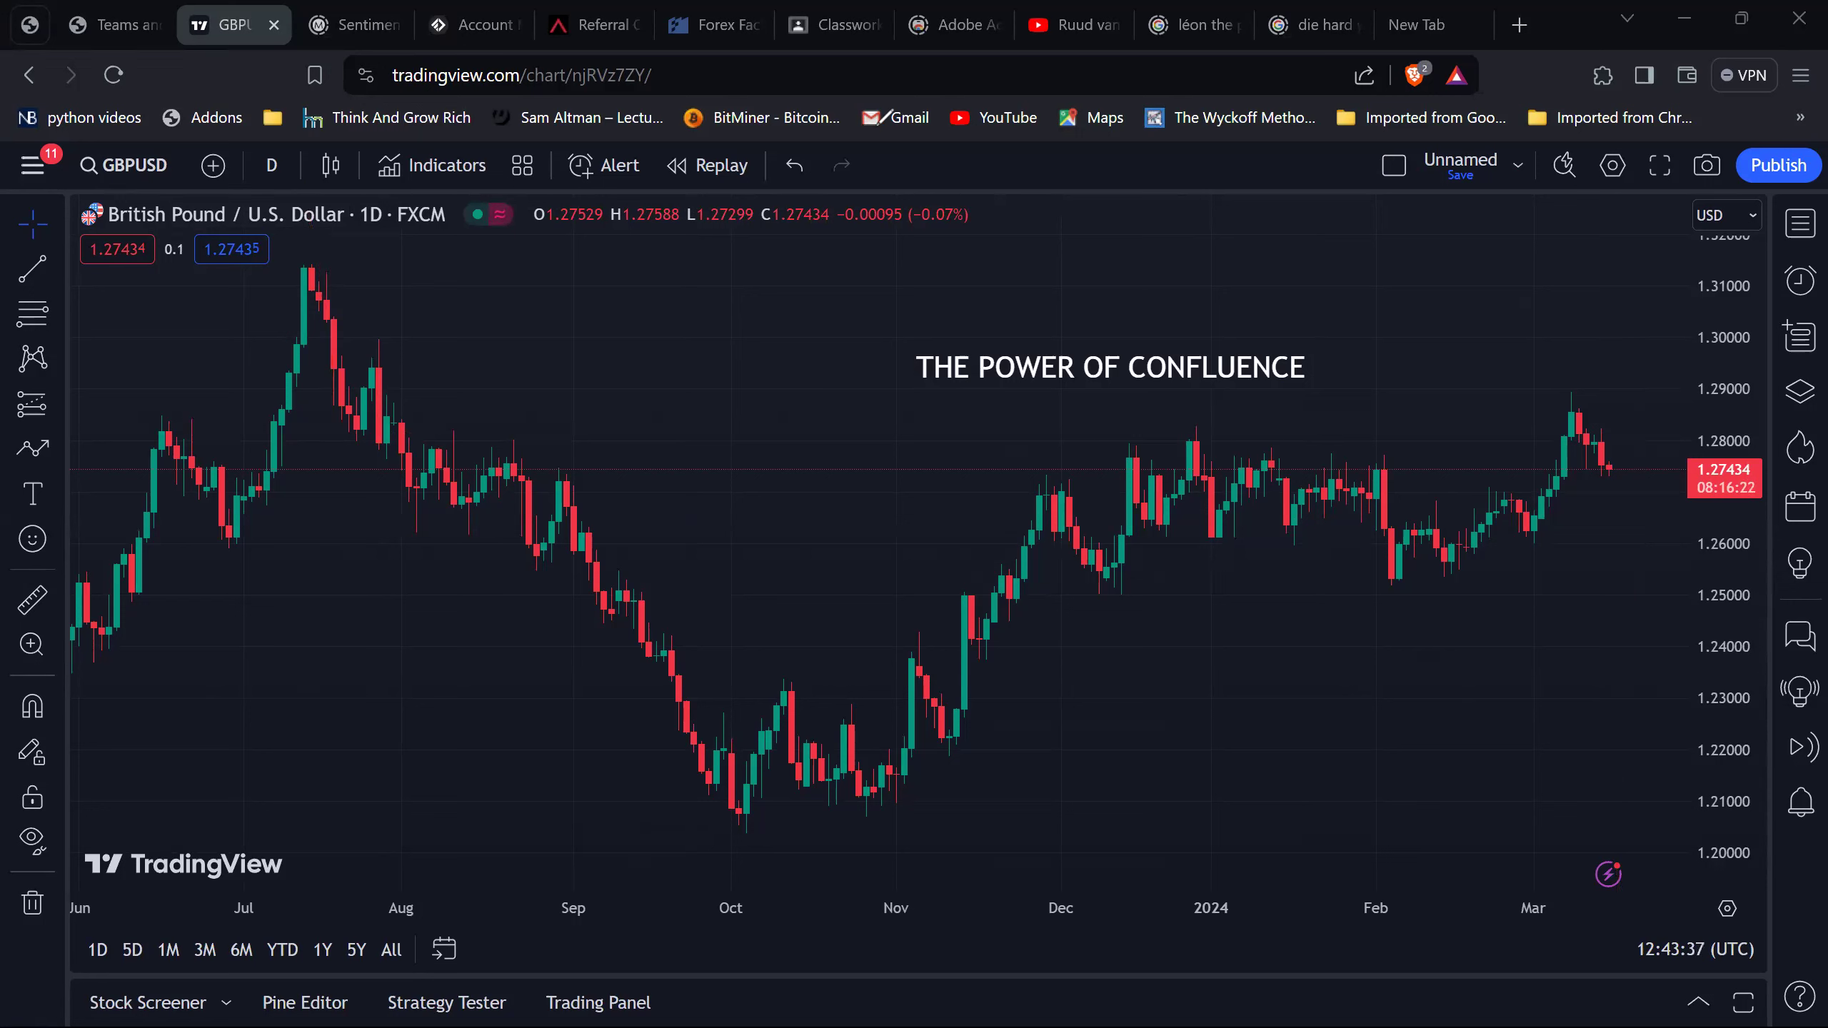
Sketch vertical red lines at the July peak, in early October and in mid-March, and undo them.
{"action": "left_click_drag", "start_coordinate": [291, 202], "coordinate": [295, 716]}
{"action": "left_click_drag", "start_coordinate": [820, 154], "coordinate": [772, 925]}
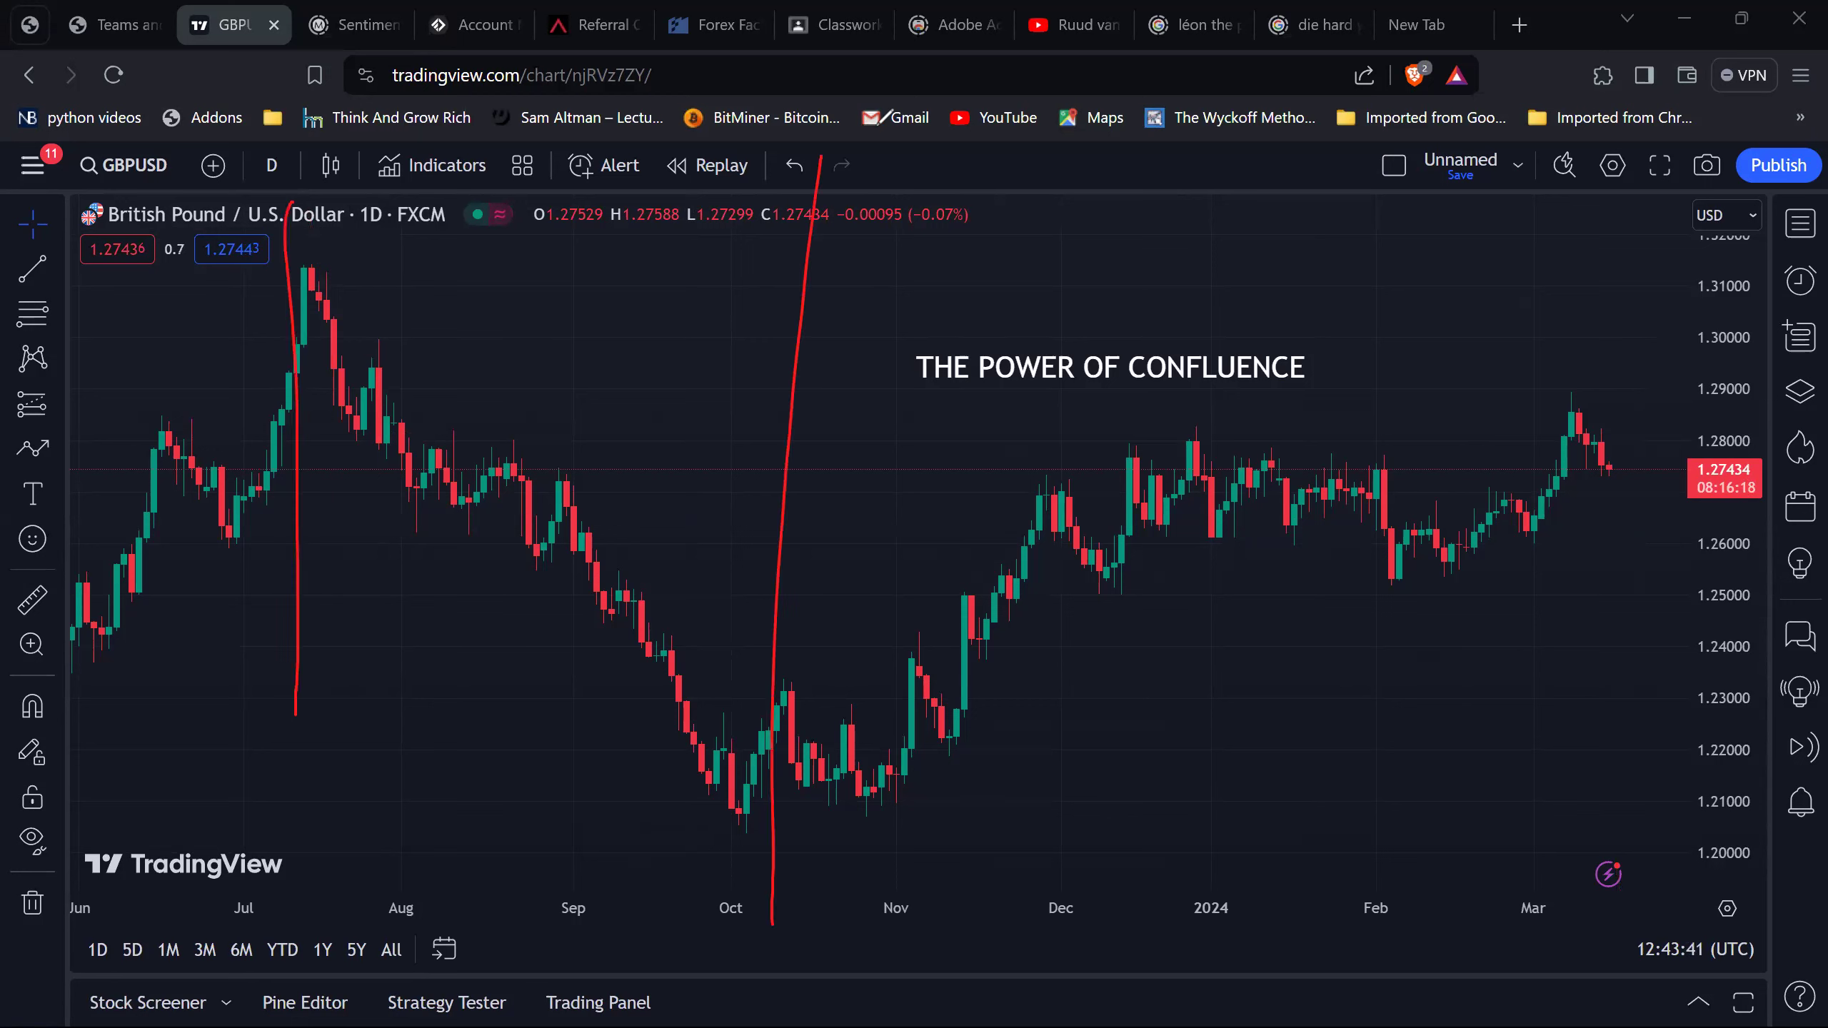
{"action": "left_click_drag", "start_coordinate": [1600, 210], "coordinate": [1600, 817]}
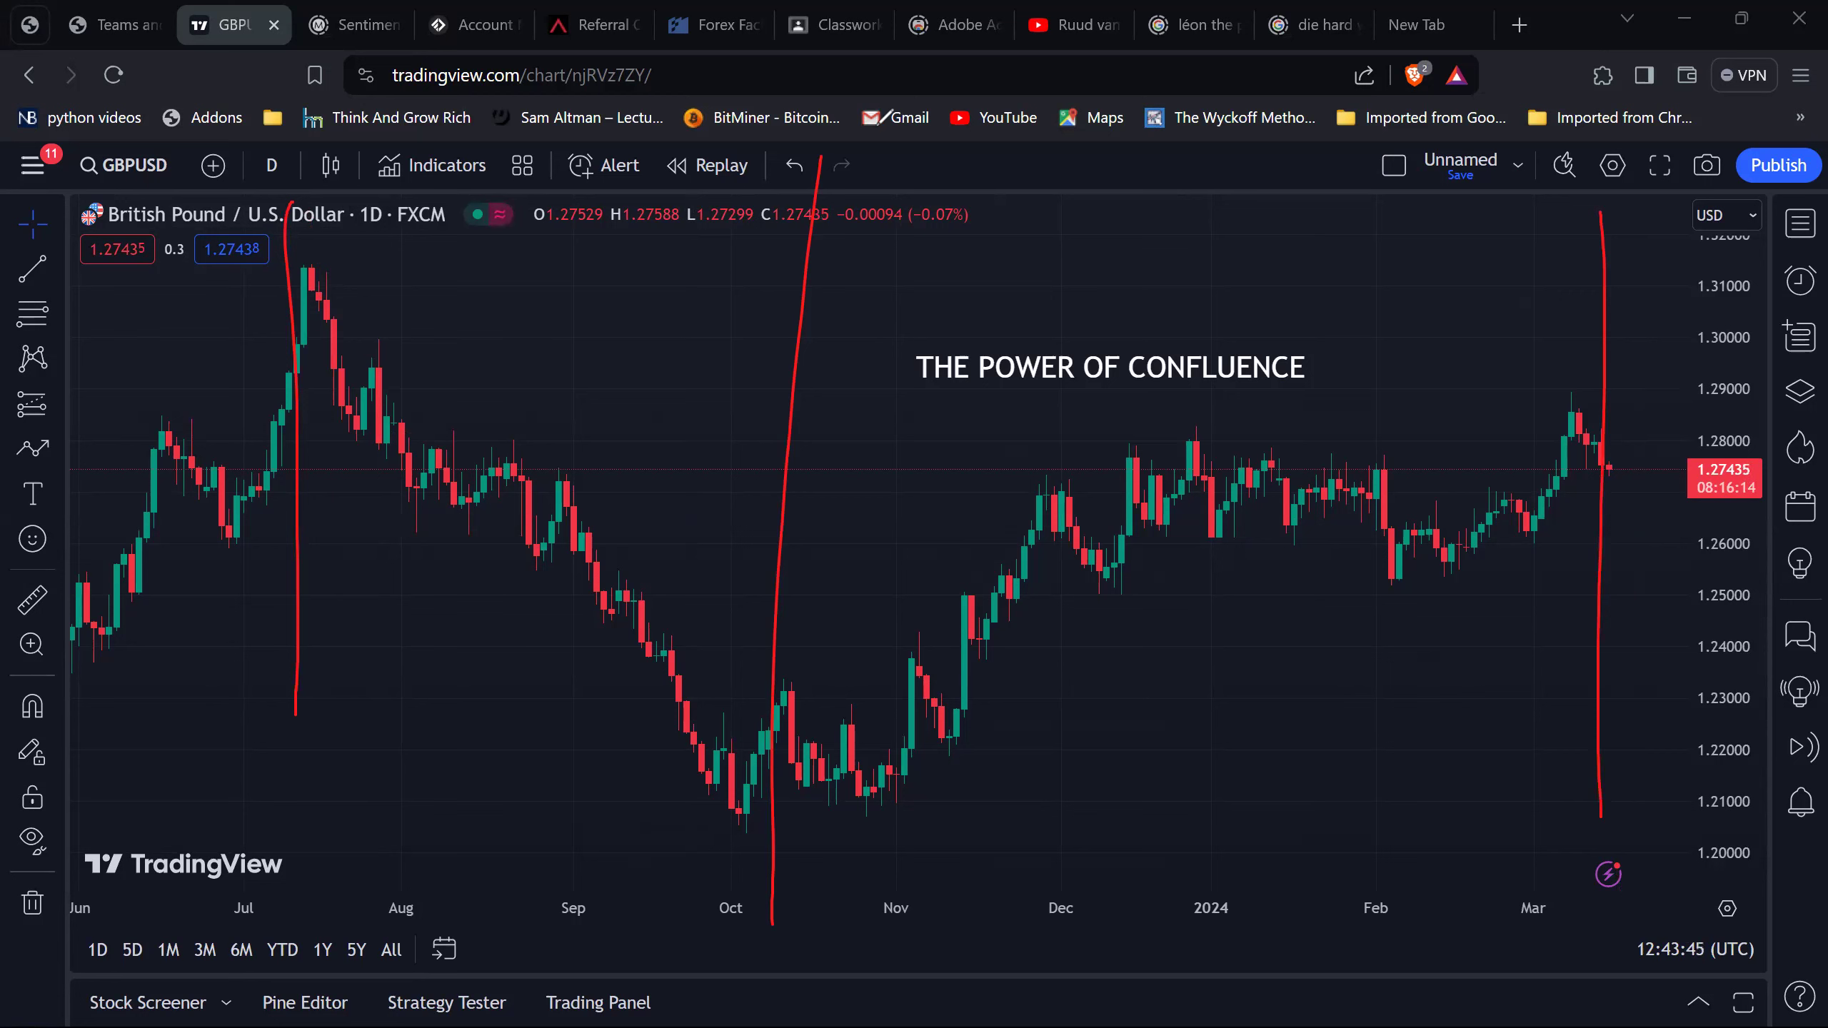
{"action": "key", "text": "ctrl+z"}
{"action": "key", "text": "ctrl+z"}
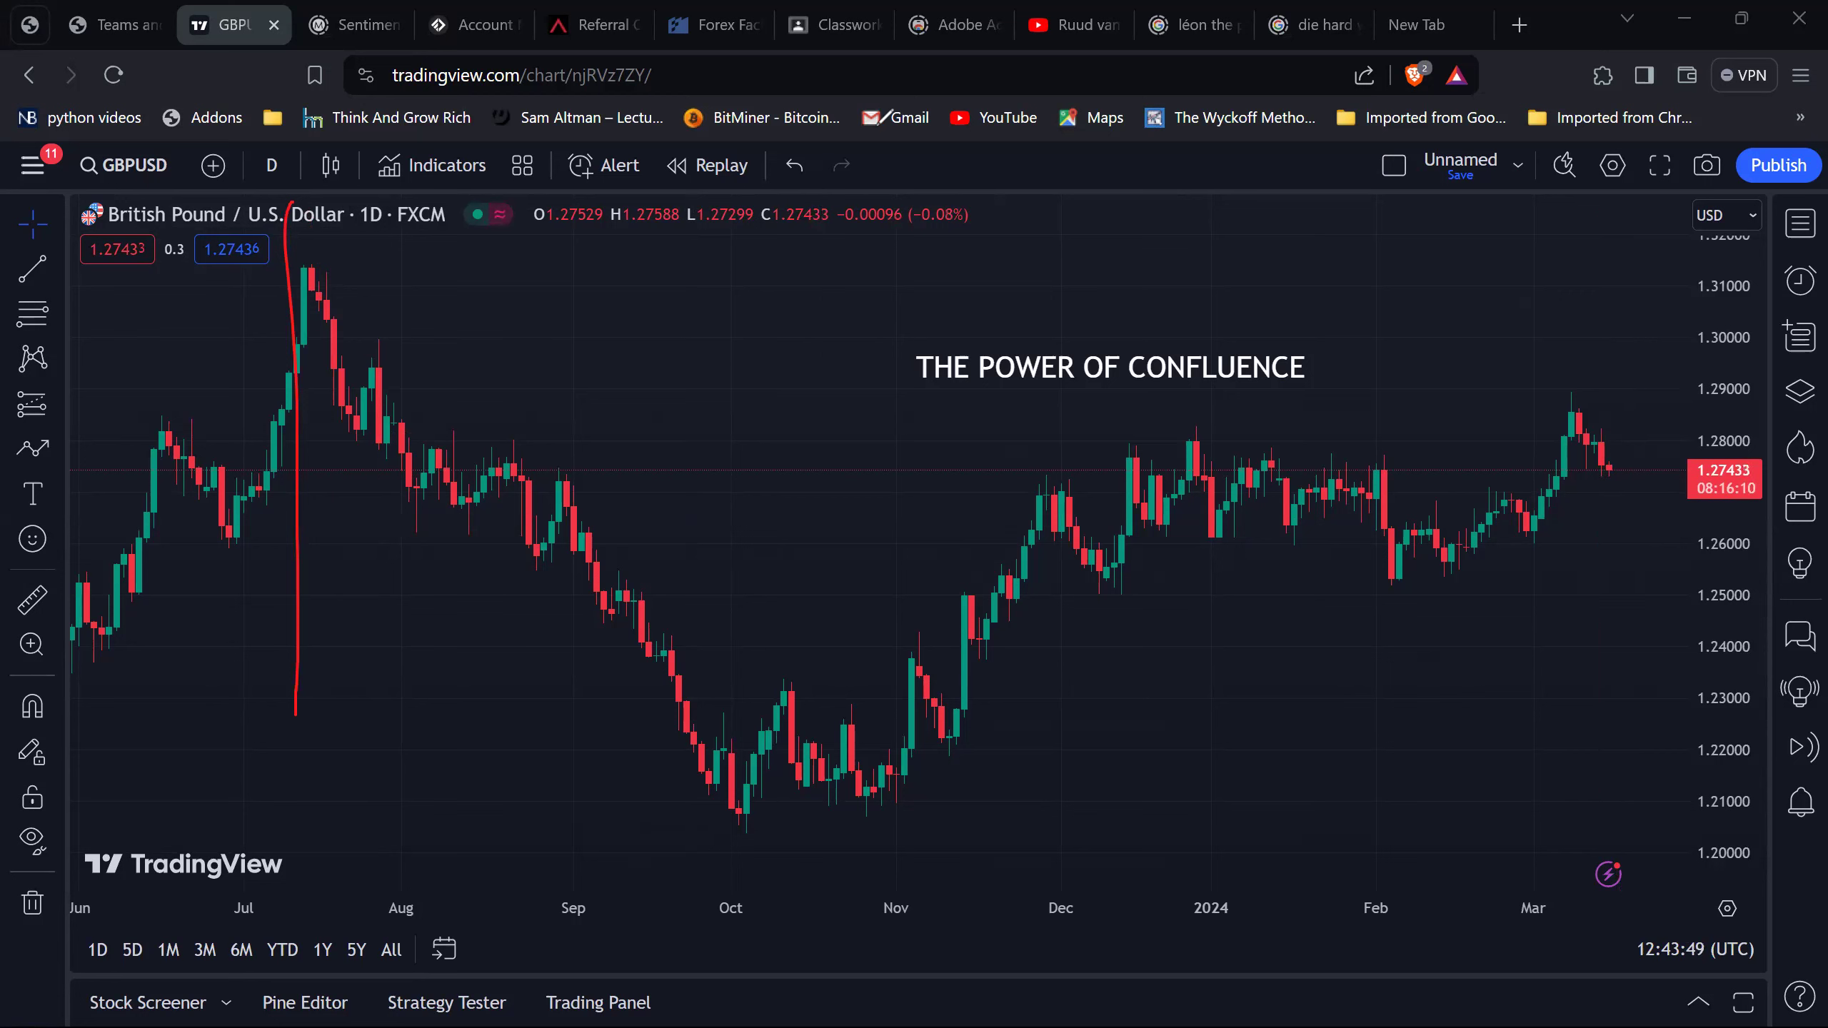
{"action": "key", "text": "ctrl+z"}
Circle the July–October decline with a downward arrow and the October–March rise with a stroke beneath it, undoing these marks again.
{"action": "mouse_move", "coordinate": [328, 170]}
{"action": "left_mouse_down"}
{"action": "mouse_move", "coordinate": [333, 604]}
{"action": "mouse_move", "coordinate": [576, 843]}
{"action": "mouse_move", "coordinate": [626, 216]}
{"action": "mouse_move", "coordinate": [273, 302]}
{"action": "left_mouse_up"}
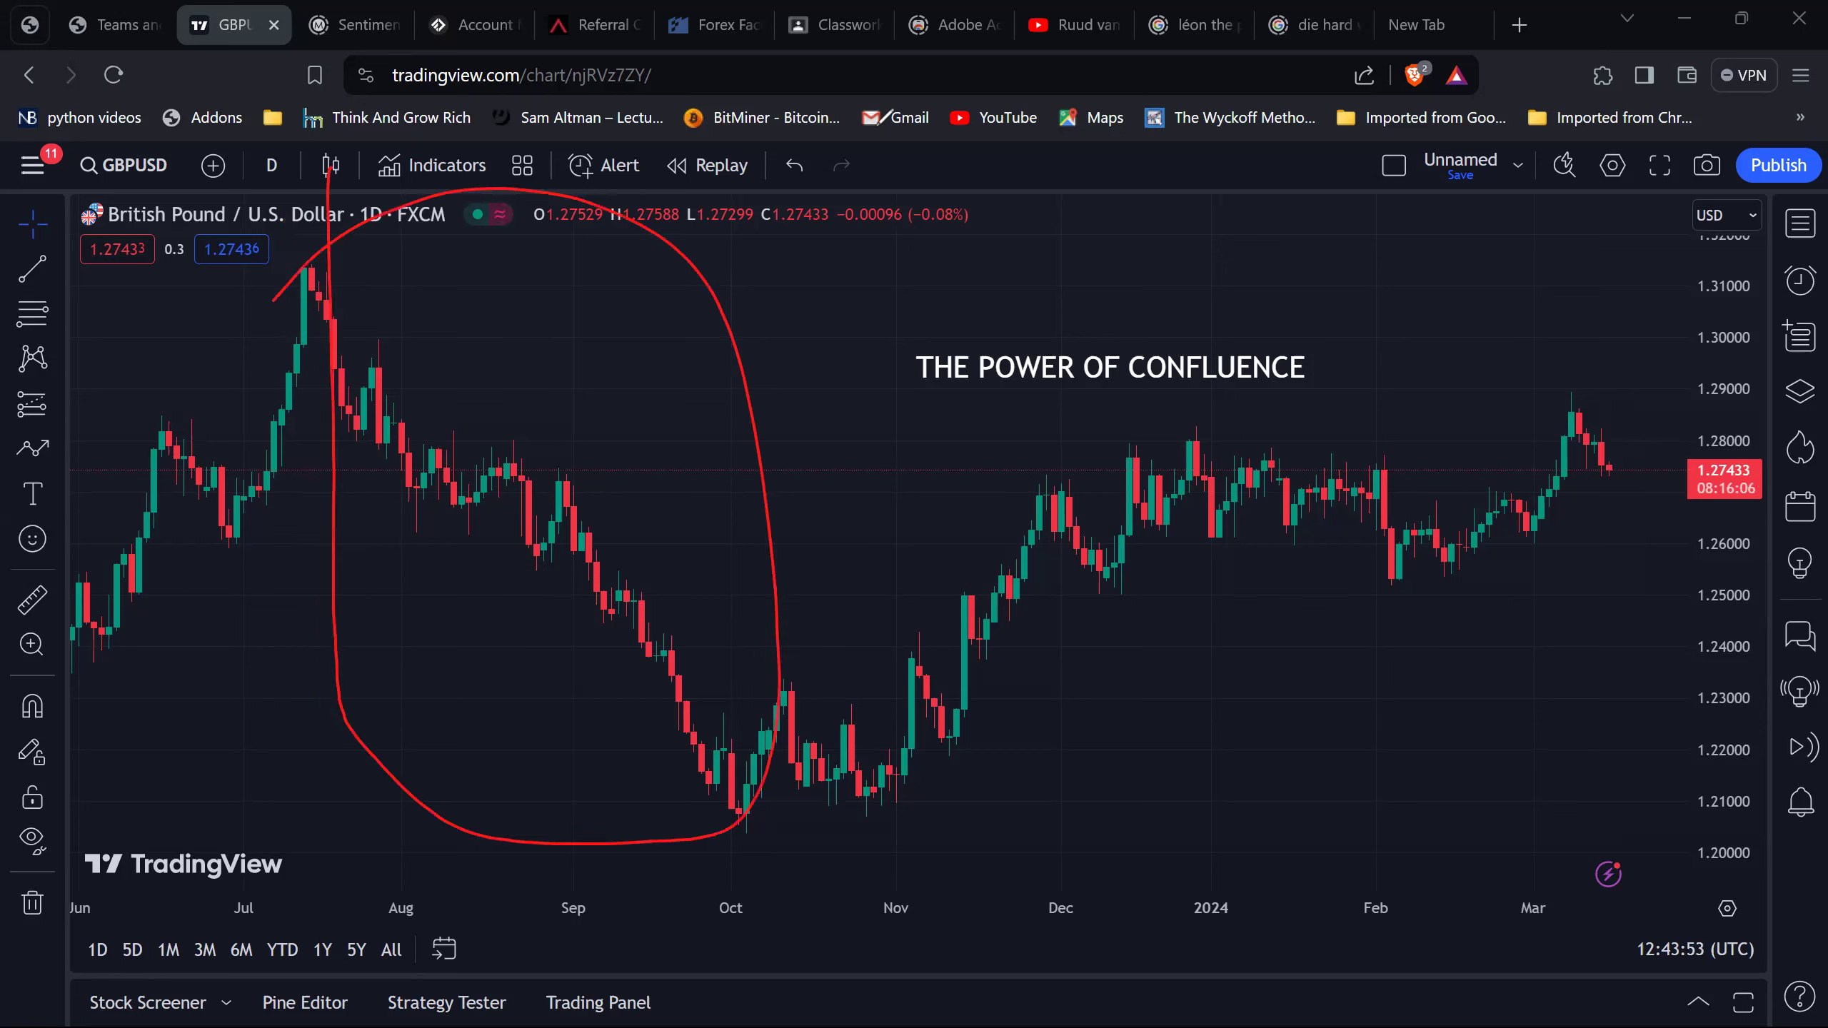
{"action": "mouse_move", "coordinate": [440, 270]}
{"action": "left_mouse_down"}
{"action": "mouse_move", "coordinate": [616, 438]}
{"action": "mouse_move", "coordinate": [709, 453]}
{"action": "mouse_move", "coordinate": [713, 344]}
{"action": "left_mouse_up"}
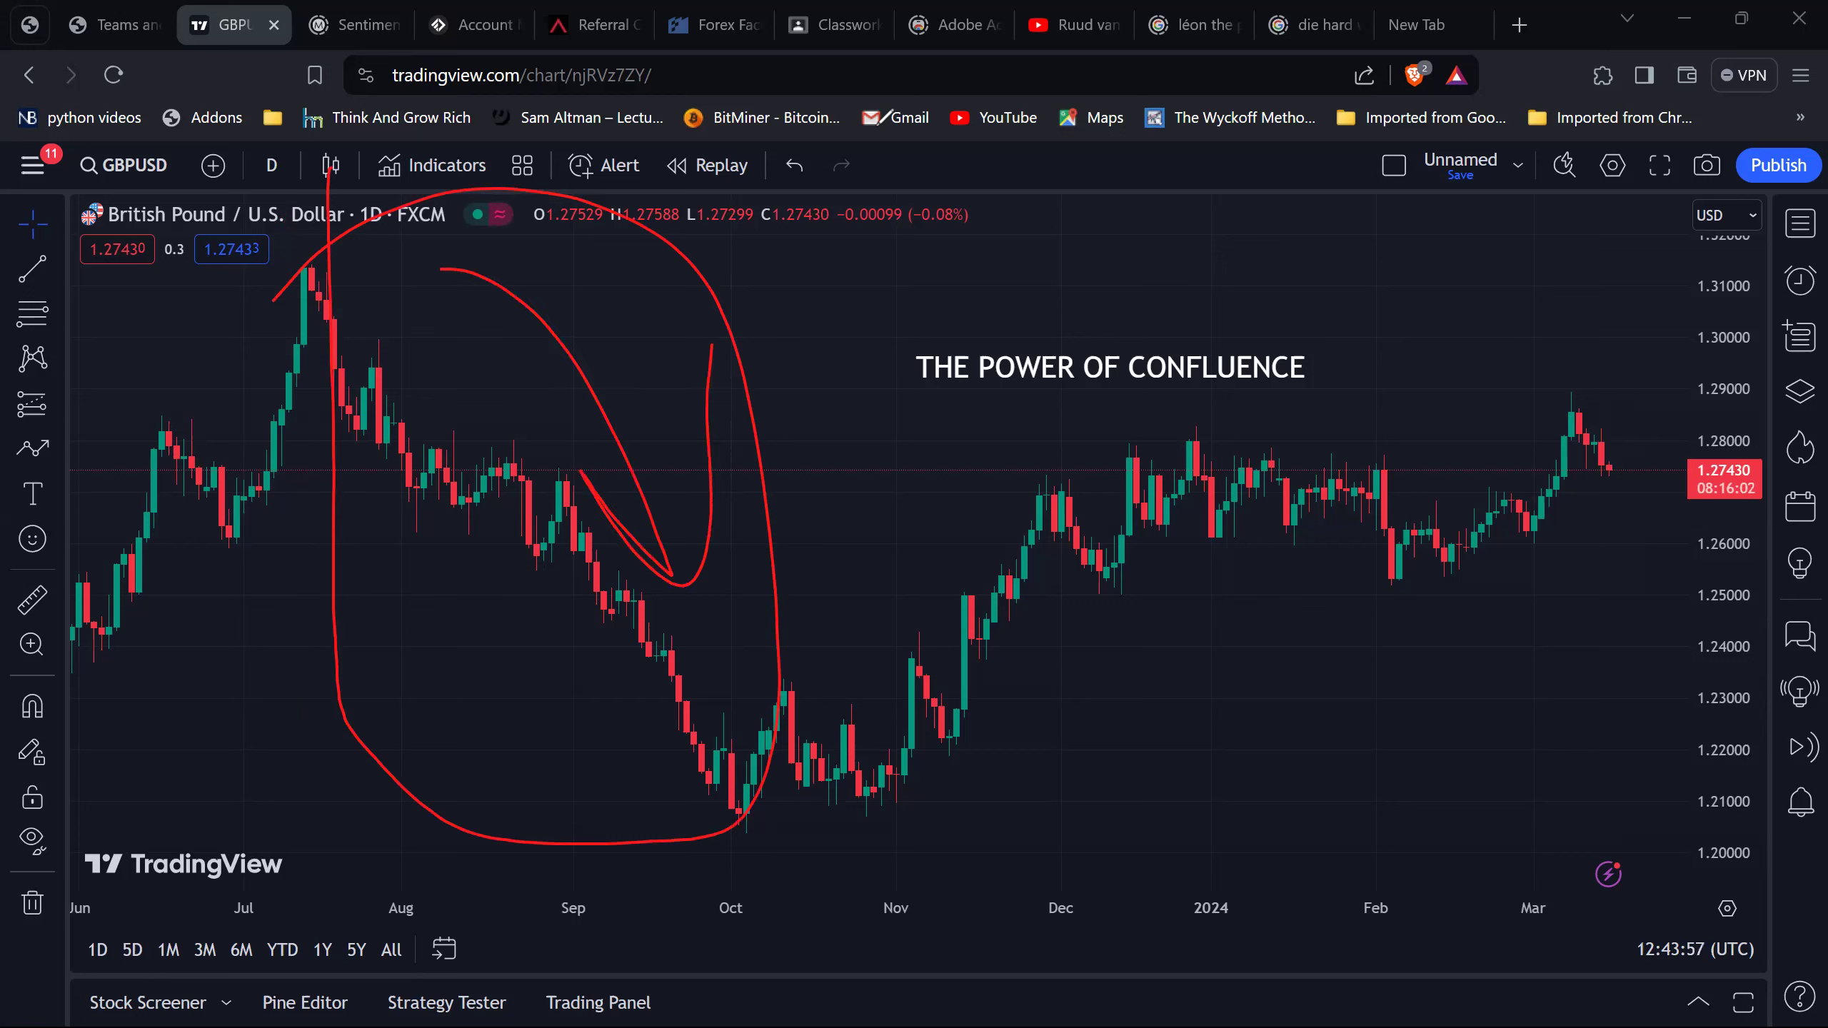
{"action": "mouse_move", "coordinate": [808, 850]}
{"action": "left_mouse_down"}
{"action": "mouse_move", "coordinate": [1425, 221]}
{"action": "mouse_move", "coordinate": [1339, 775]}
{"action": "mouse_move", "coordinate": [766, 736]}
{"action": "left_mouse_up"}
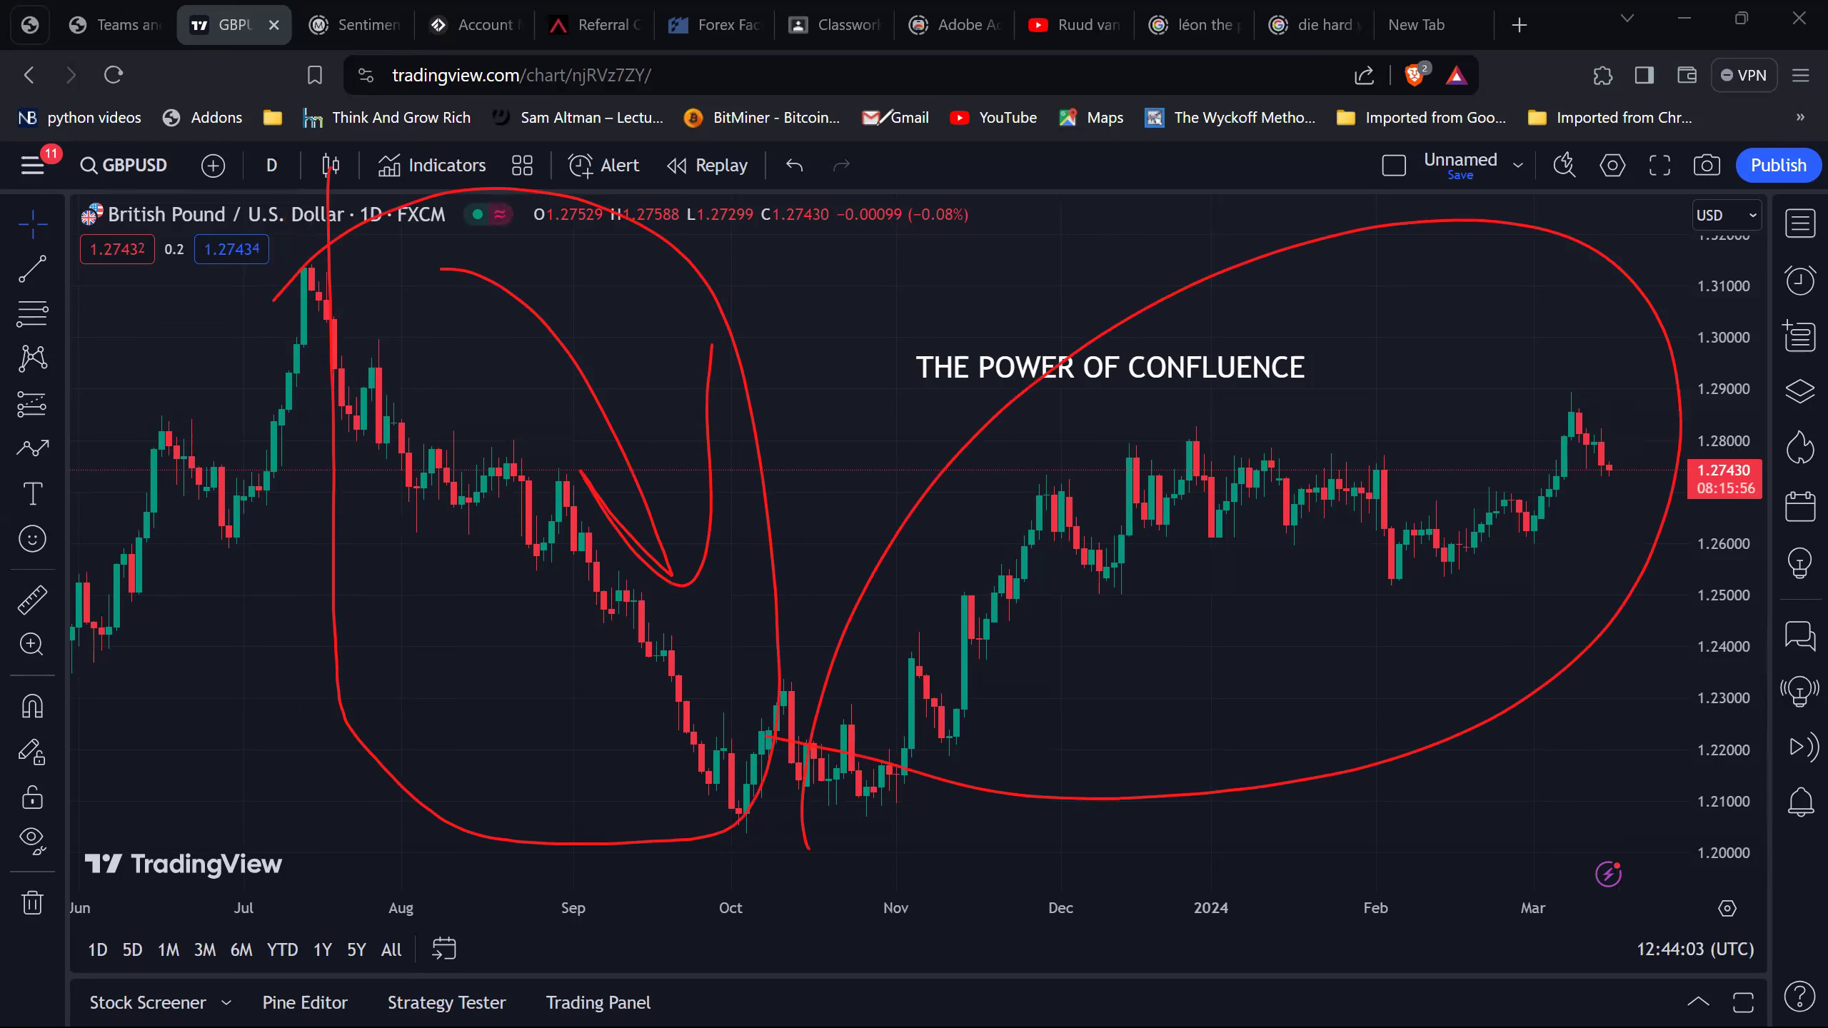
{"action": "mouse_move", "coordinate": [1102, 707]}
{"action": "left_mouse_down"}
{"action": "mouse_move", "coordinate": [1446, 561]}
{"action": "mouse_move", "coordinate": [1437, 542]}
{"action": "mouse_move", "coordinate": [1441, 716]}
{"action": "left_mouse_up"}
{"action": "key", "text": "ctrl+z"}
{"action": "key", "text": "ctrl+z"}
{"action": "key", "text": "ctrl+z"}
{"action": "key", "text": "ctrl+z"}
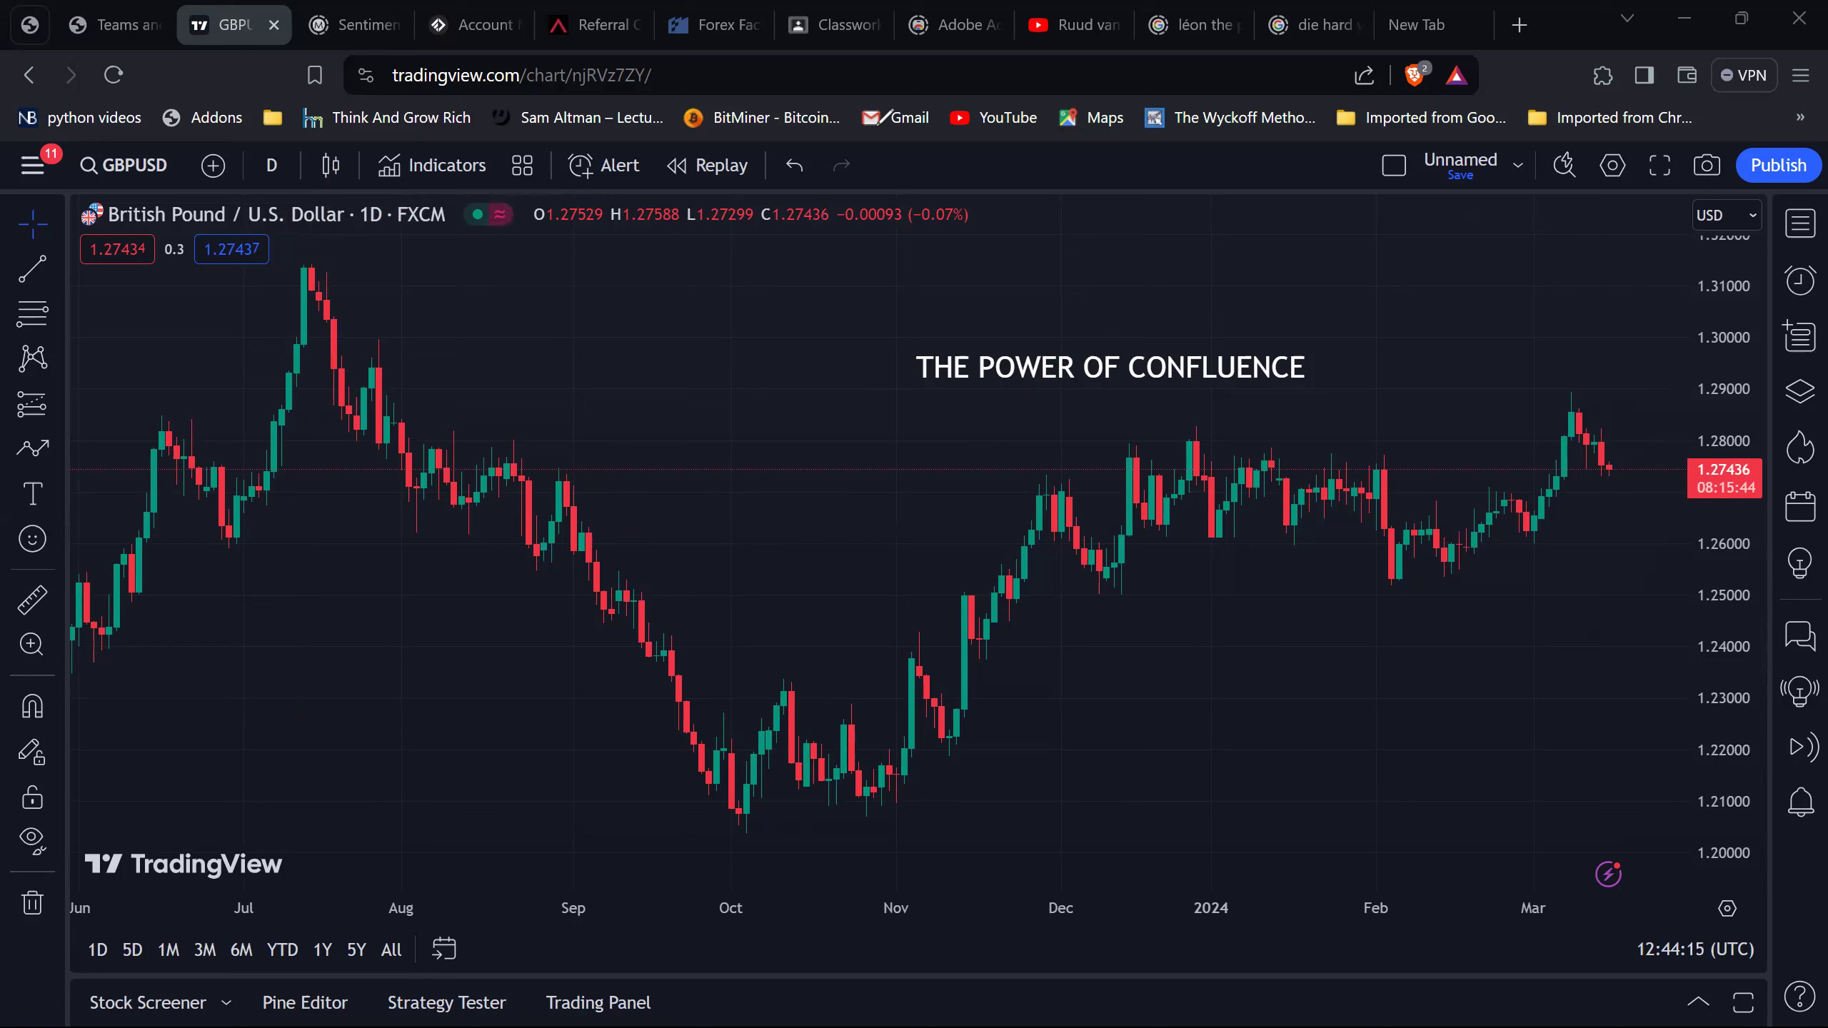
Mark the swing highs and lows from June to late August in red, extending the late-June low at about 1.26 across to August.
{"action": "left_click_drag", "start_coordinate": [74, 663], "coordinate": [151, 656]}
{"action": "left_click_drag", "start_coordinate": [109, 416], "coordinate": [192, 415]}
{"action": "left_click_drag", "start_coordinate": [190, 544], "coordinate": [296, 536]}
{"action": "left_click_drag", "start_coordinate": [262, 257], "coordinate": [388, 288]}
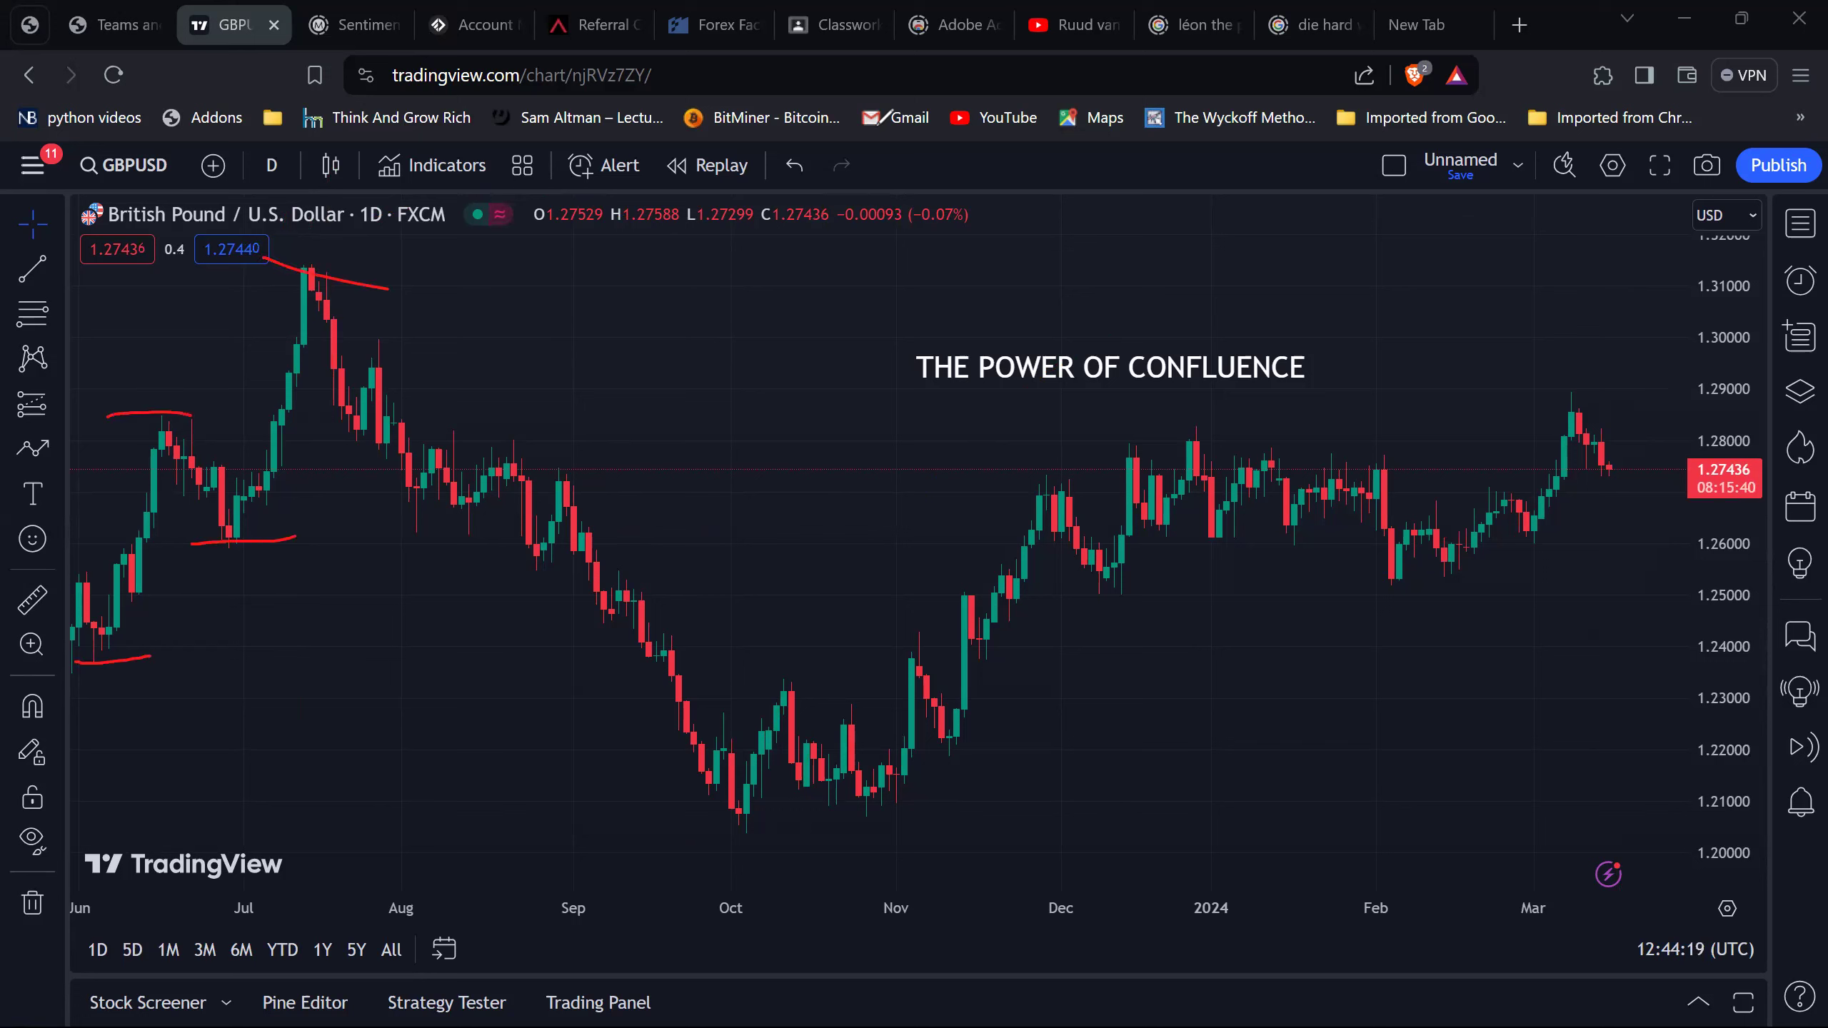
{"action": "left_click_drag", "start_coordinate": [295, 537], "coordinate": [537, 542]}
{"action": "left_click_drag", "start_coordinate": [461, 430], "coordinate": [525, 426]}
{"action": "left_click_drag", "start_coordinate": [518, 589], "coordinate": [570, 590]}
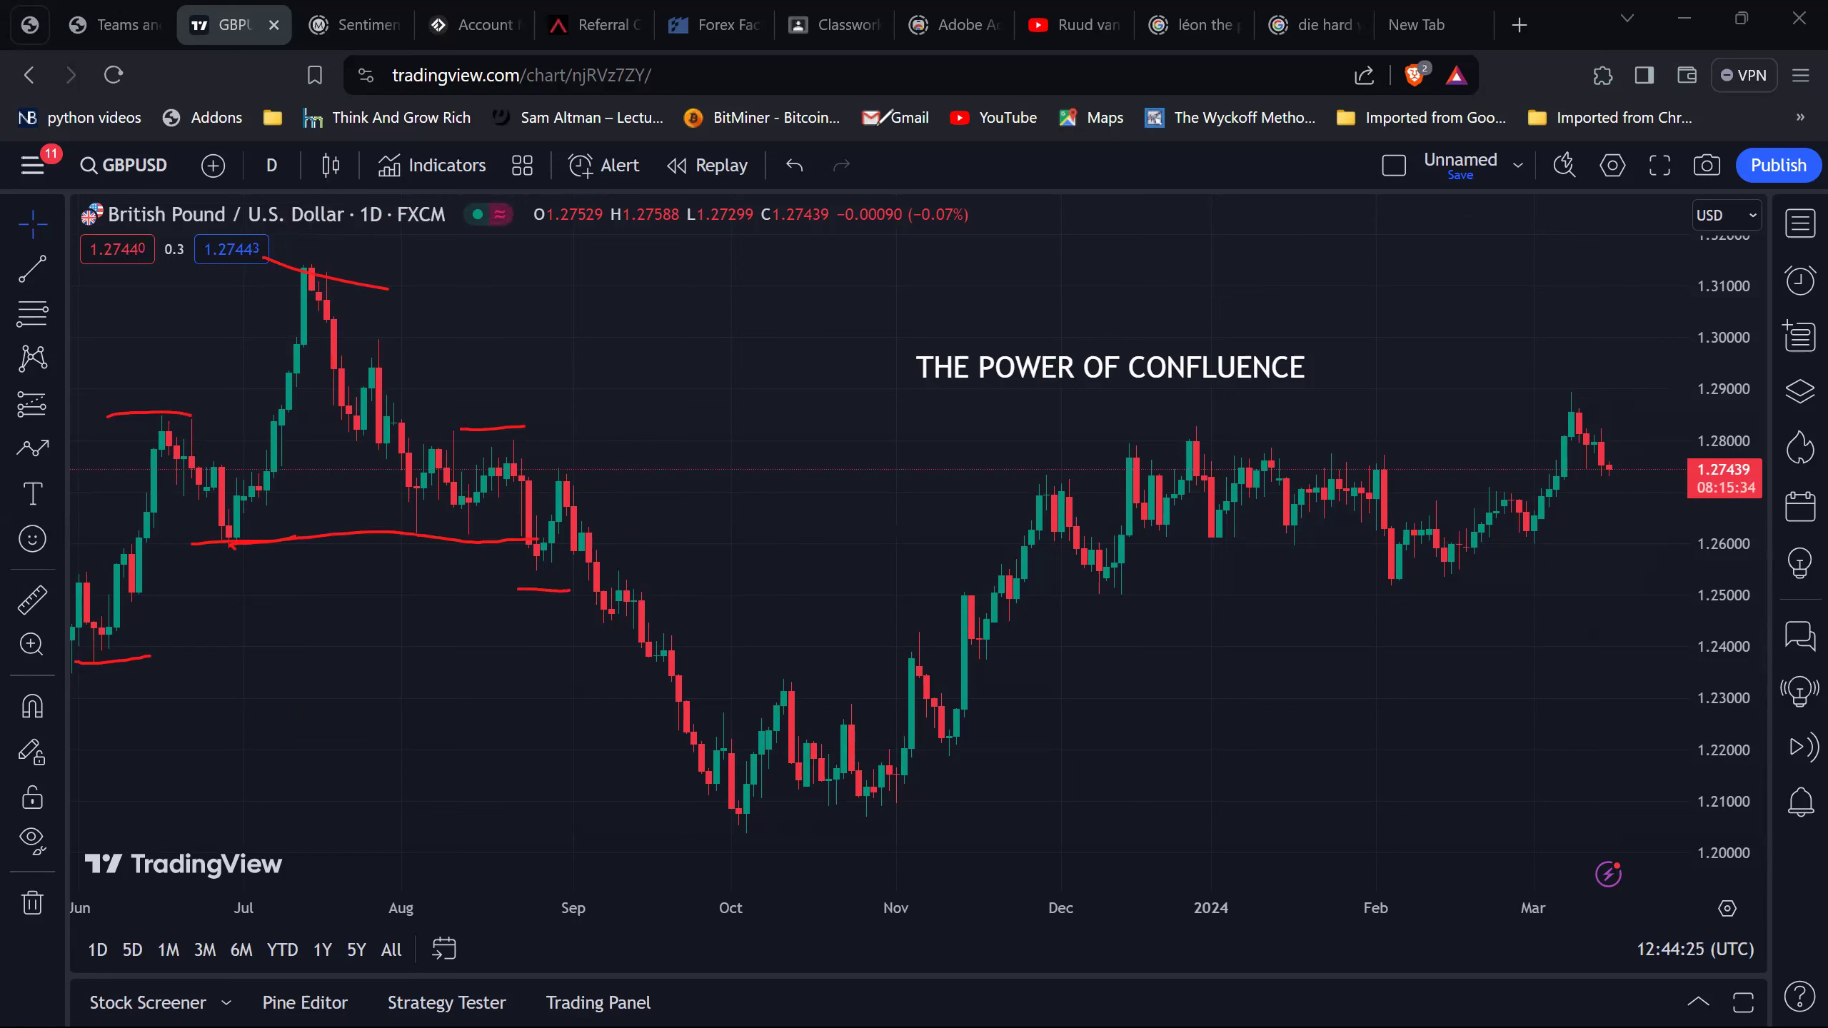
Mark the lower highs and lower lows of the decline from late August to early October, undoing the last two marks.
{"action": "left_click_drag", "start_coordinate": [552, 457], "coordinate": [611, 467]}
{"action": "left_click_drag", "start_coordinate": [588, 636], "coordinate": [611, 643]}
{"action": "left_click_drag", "start_coordinate": [625, 549], "coordinate": [674, 551]}
{"action": "left_click_drag", "start_coordinate": [671, 800], "coordinate": [705, 797]}
{"action": "left_click_drag", "start_coordinate": [711, 687], "coordinate": [742, 697]}
{"action": "left_click_drag", "start_coordinate": [723, 848], "coordinate": [782, 833]}
{"action": "key", "text": "ctrl+z"}
{"action": "key", "text": "ctrl+z"}
Mark the two October swing highs and circle the October–November consolidation area.
{"action": "left_click_drag", "start_coordinate": [717, 709], "coordinate": [789, 714]}
{"action": "left_click_drag", "start_coordinate": [779, 679], "coordinate": [911, 679]}
{"action": "mouse_move", "coordinate": [858, 581]}
{"action": "left_mouse_down"}
{"action": "mouse_move", "coordinate": [670, 673]}
{"action": "mouse_move", "coordinate": [817, 875]}
{"action": "mouse_move", "coordinate": [908, 536]}
{"action": "mouse_move", "coordinate": [765, 597]}
{"action": "left_mouse_up"}
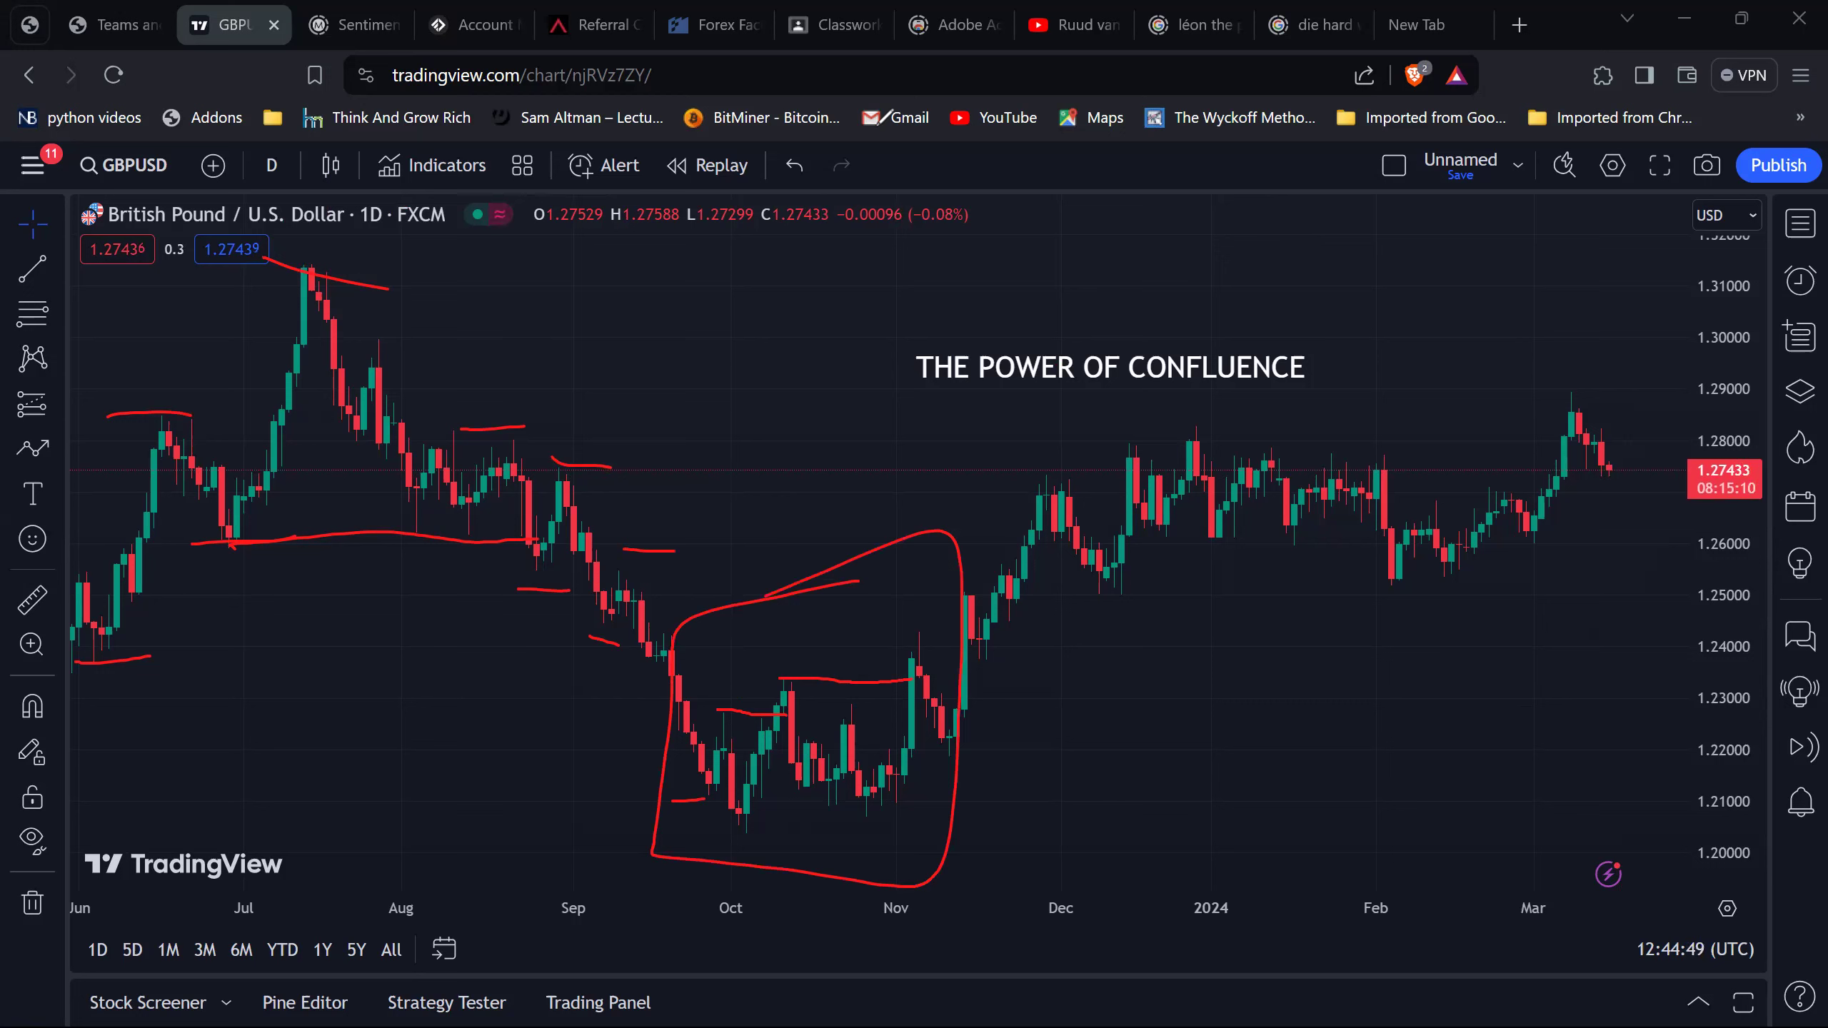
Undo the consolidation circle and all the red swing marks on the candles.
{"action": "key", "text": "ctrl+z"}
{"action": "key", "text": "ctrl+z"}
{"action": "mouse_move", "coordinate": [564, 376]}
{"action": "left_mouse_down"}
{"action": "mouse_move", "coordinate": [446, 555]}
{"action": "mouse_move", "coordinate": [565, 370]}
{"action": "left_mouse_up"}
{"action": "key", "text": "ctrl+z"}
{"action": "key", "text": "ctrl+z"}
{"action": "key", "text": "ctrl+z"}
{"action": "key", "text": "ctrl+z"}
{"action": "key", "text": "ctrl+z"}
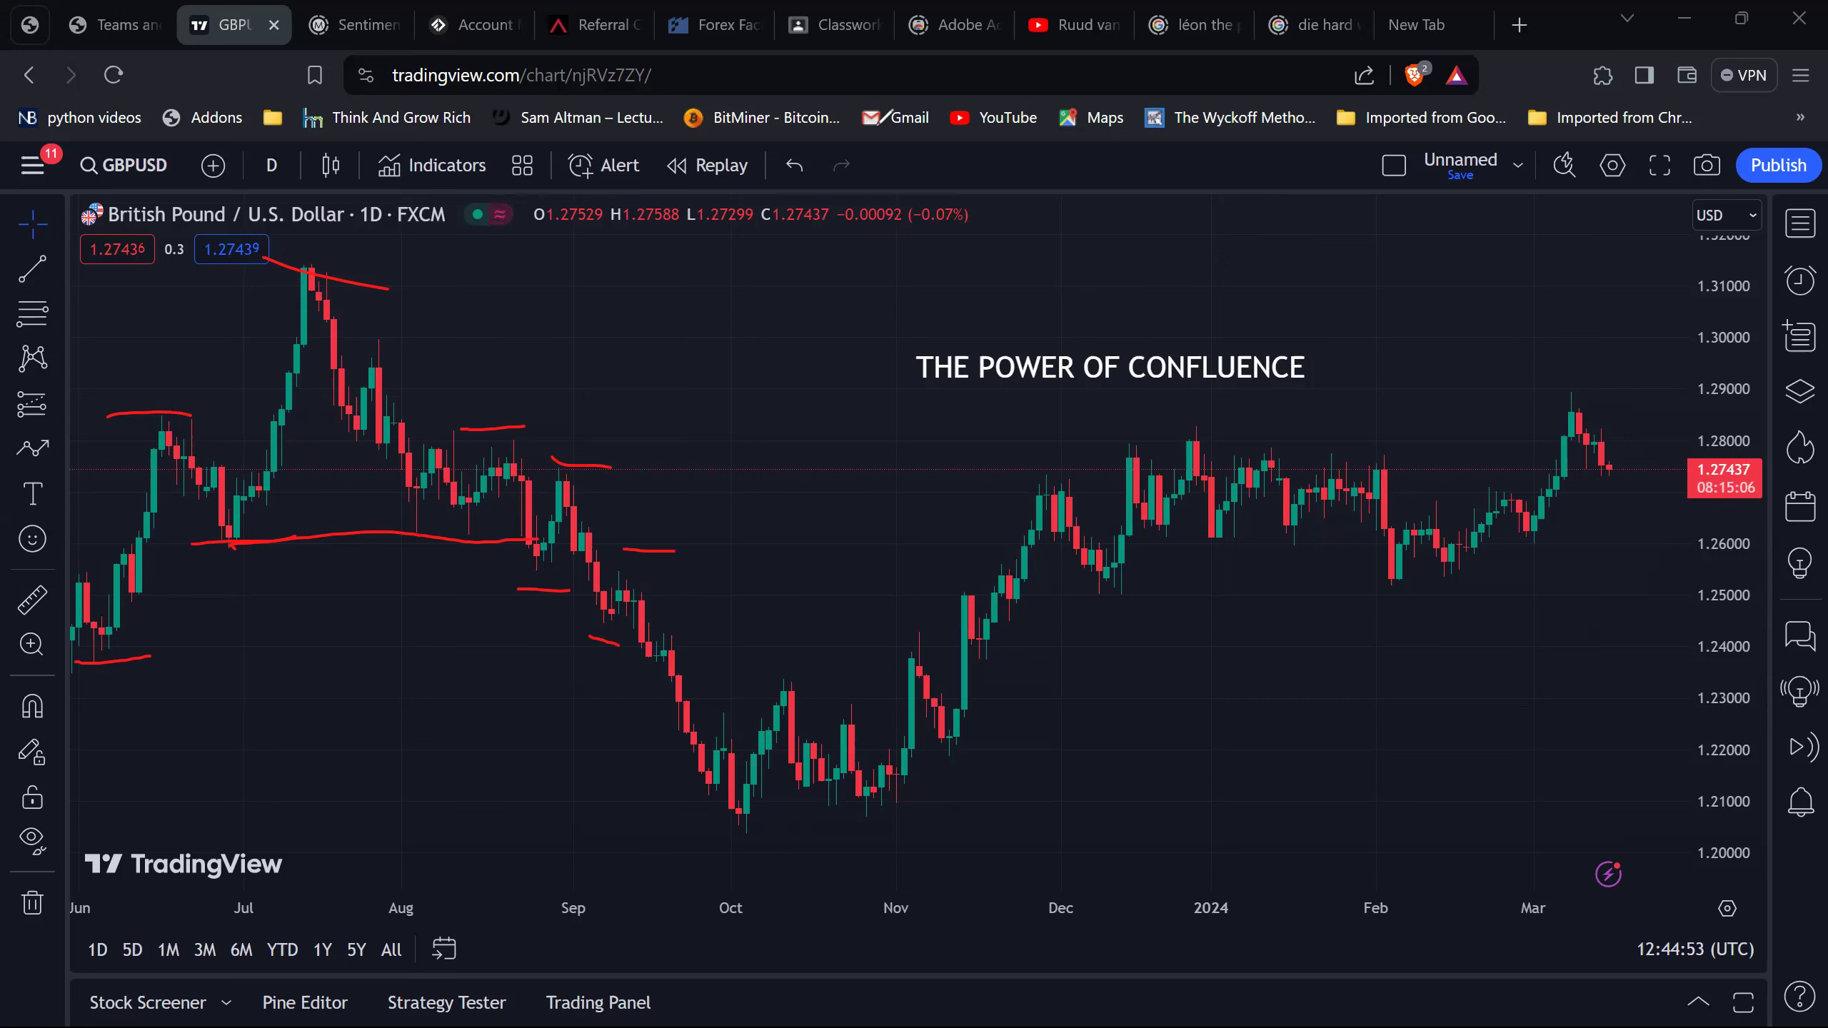
{"action": "key", "text": "ctrl+z"}
{"action": "key", "text": "ctrl+z"}
{"action": "key", "text": "ctrl+z"}
{"action": "key", "text": "ctrl+z"}
{"action": "key", "text": "ctrl+z"}
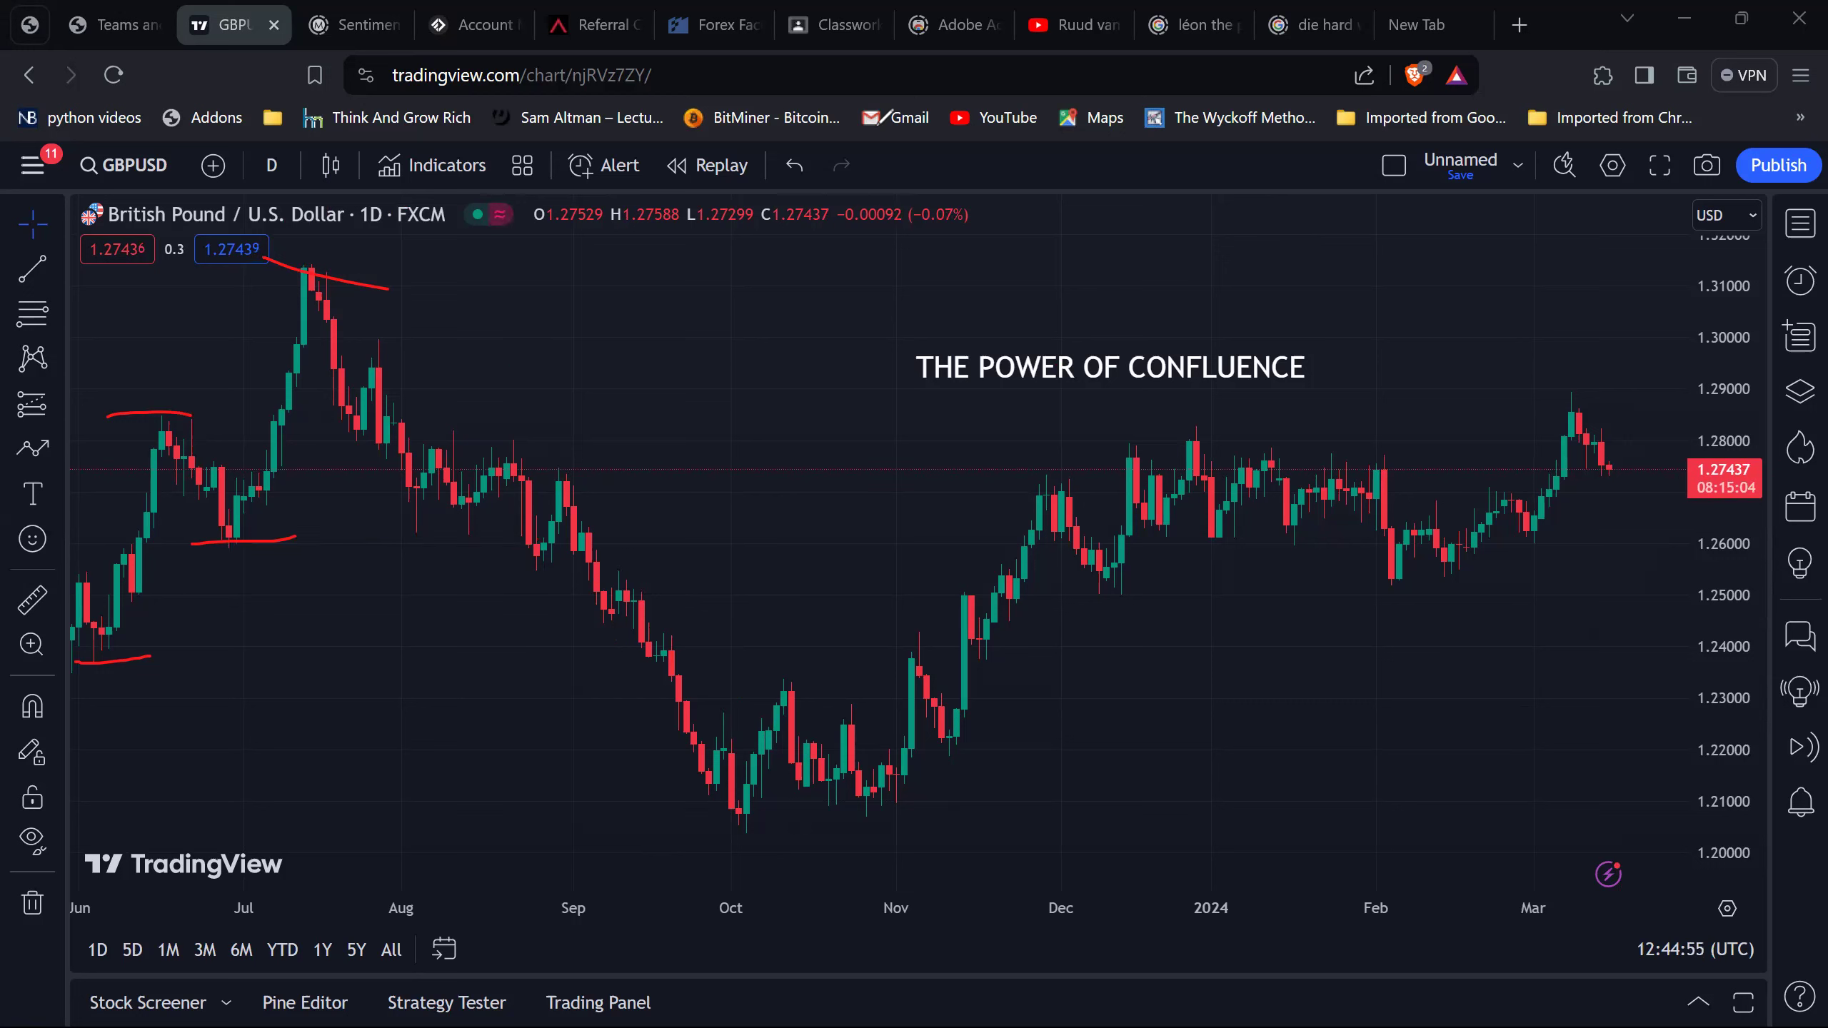
{"action": "key", "text": "ctrl+z"}
{"action": "key", "text": "ctrl+z"}
{"action": "key", "text": "ctrl+z"}
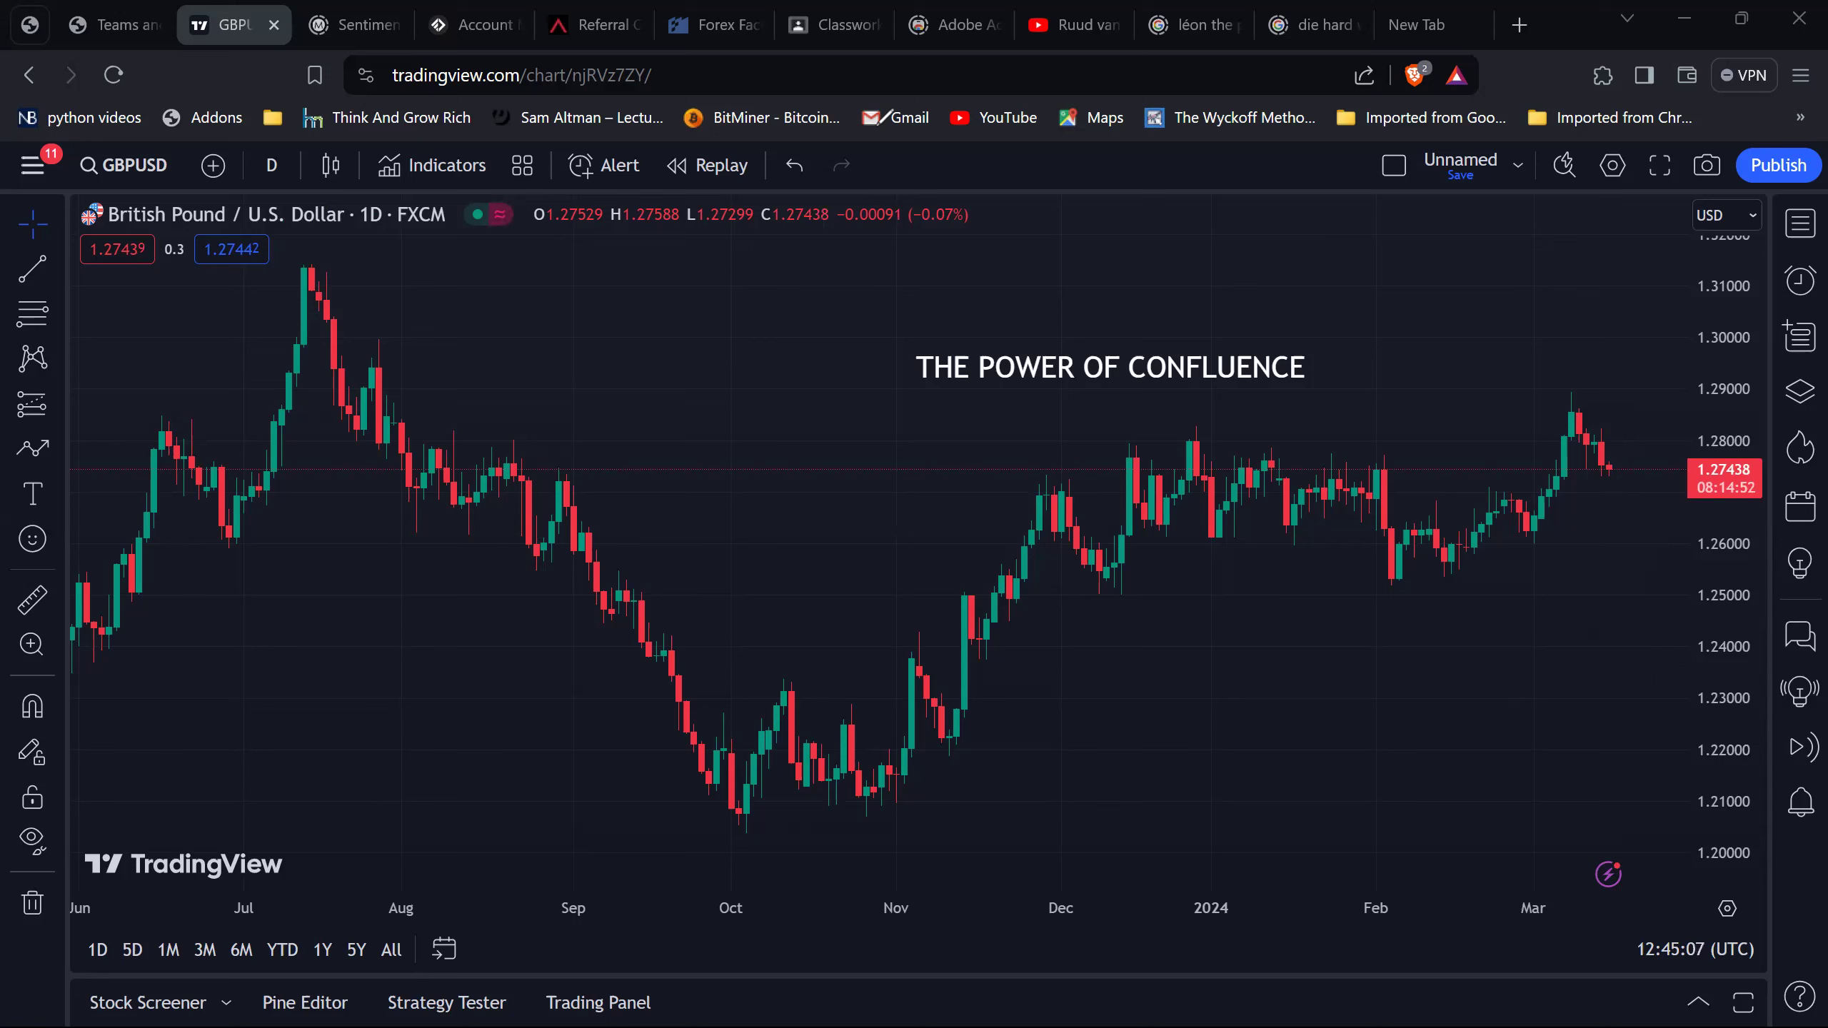
Sketch a level at about 1.26 from late June to late August, mark the August swing high and low, and undo these marks.
{"action": "left_click_drag", "start_coordinate": [216, 544], "coordinate": [529, 541]}
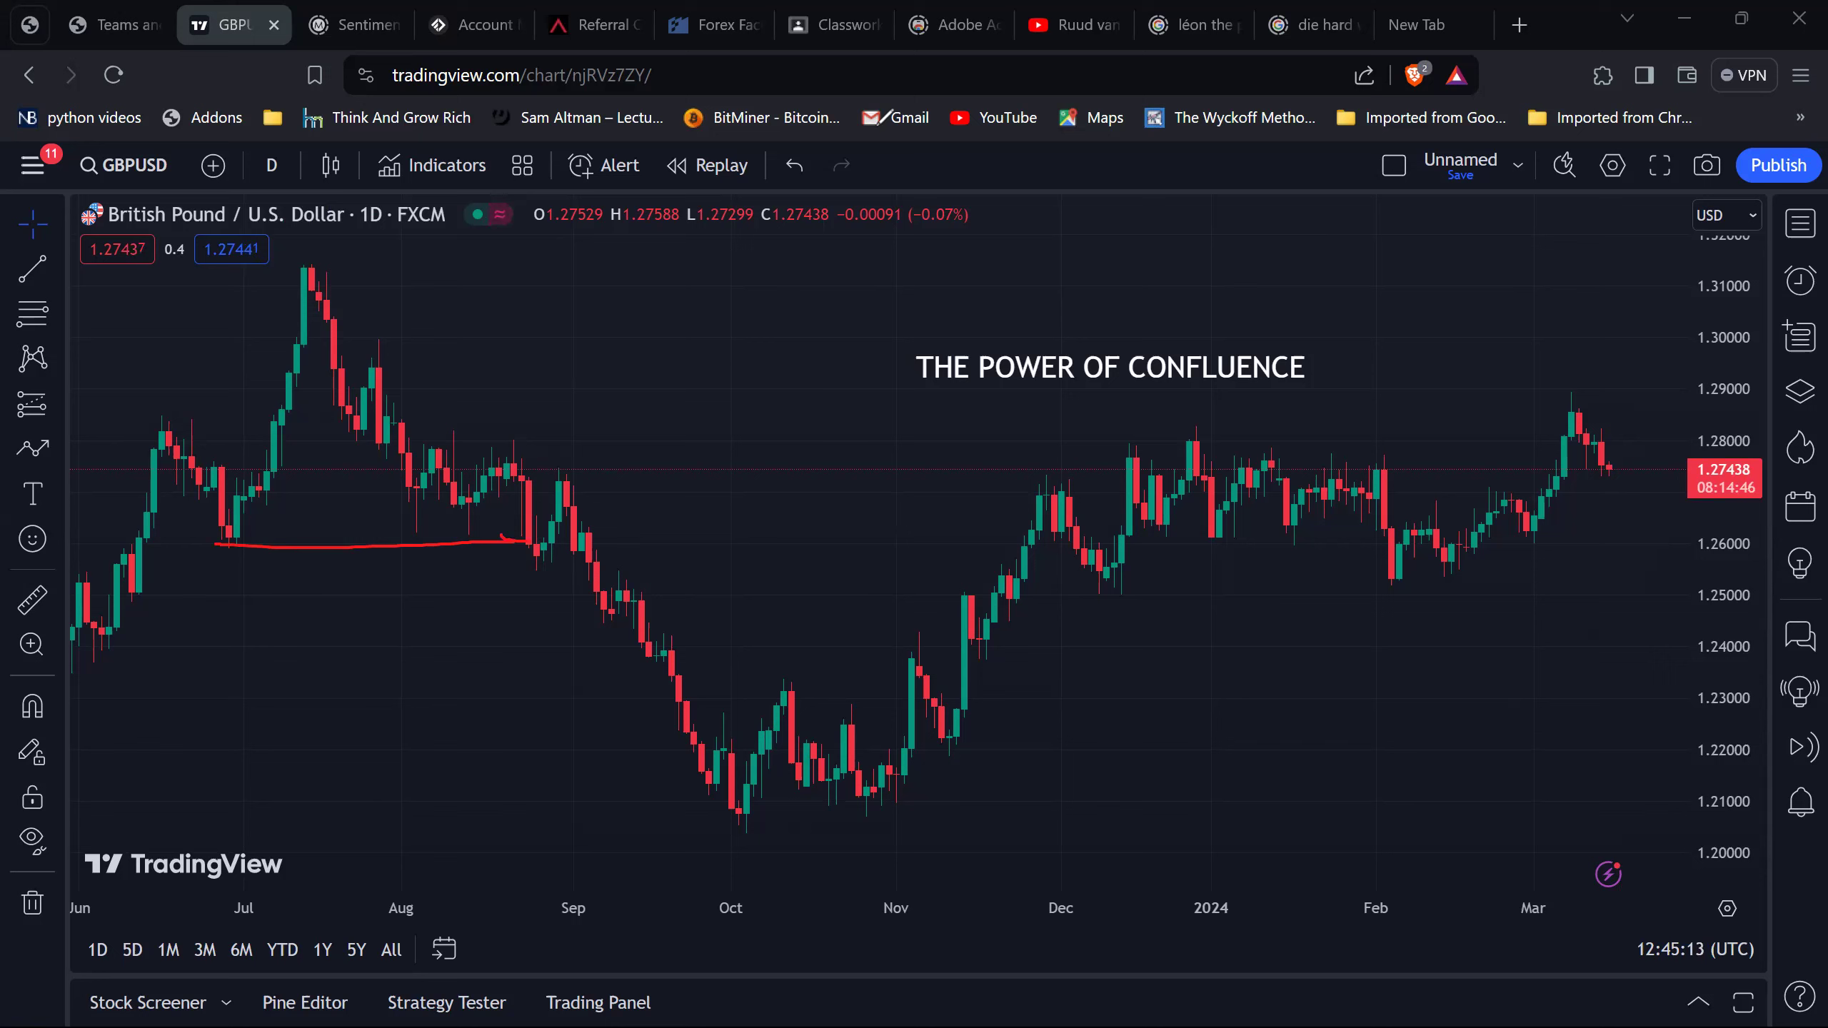
{"action": "mouse_move", "coordinate": [502, 436]}
{"action": "left_mouse_down"}
{"action": "mouse_move", "coordinate": [543, 443]}
{"action": "mouse_move", "coordinate": [528, 441]}
{"action": "left_mouse_up"}
{"action": "key", "text": "ctrl+z"}
{"action": "mouse_move", "coordinate": [509, 576]}
{"action": "left_mouse_down"}
{"action": "mouse_move", "coordinate": [547, 609]}
{"action": "mouse_move", "coordinate": [568, 589]}
{"action": "left_mouse_up"}
{"action": "key", "text": "ctrl+z"}
{"action": "key", "text": "ctrl+z"}
{"action": "key", "text": "ctrl+z"}
{"action": "key", "text": "ctrl+z"}
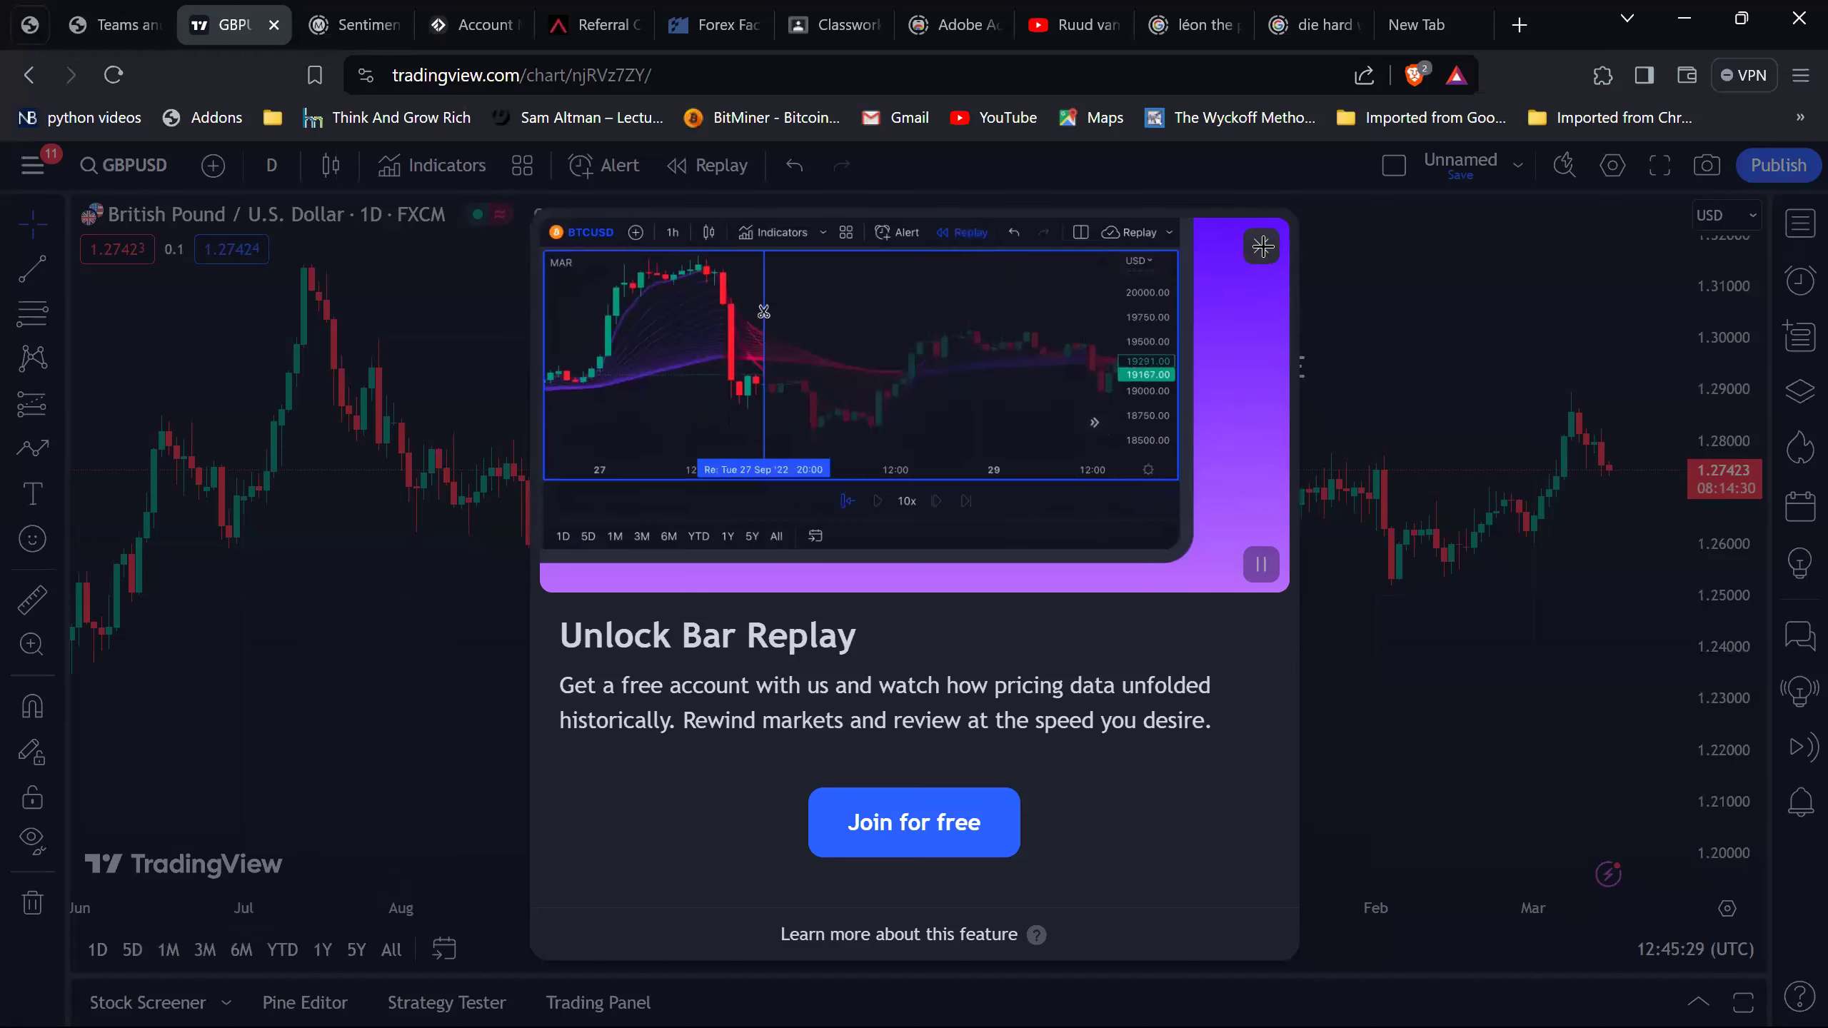
Dismiss the Bar Replay offer, try to start Replay again, and close the offer.
{"action": "left_click", "coordinate": [1261, 247]}
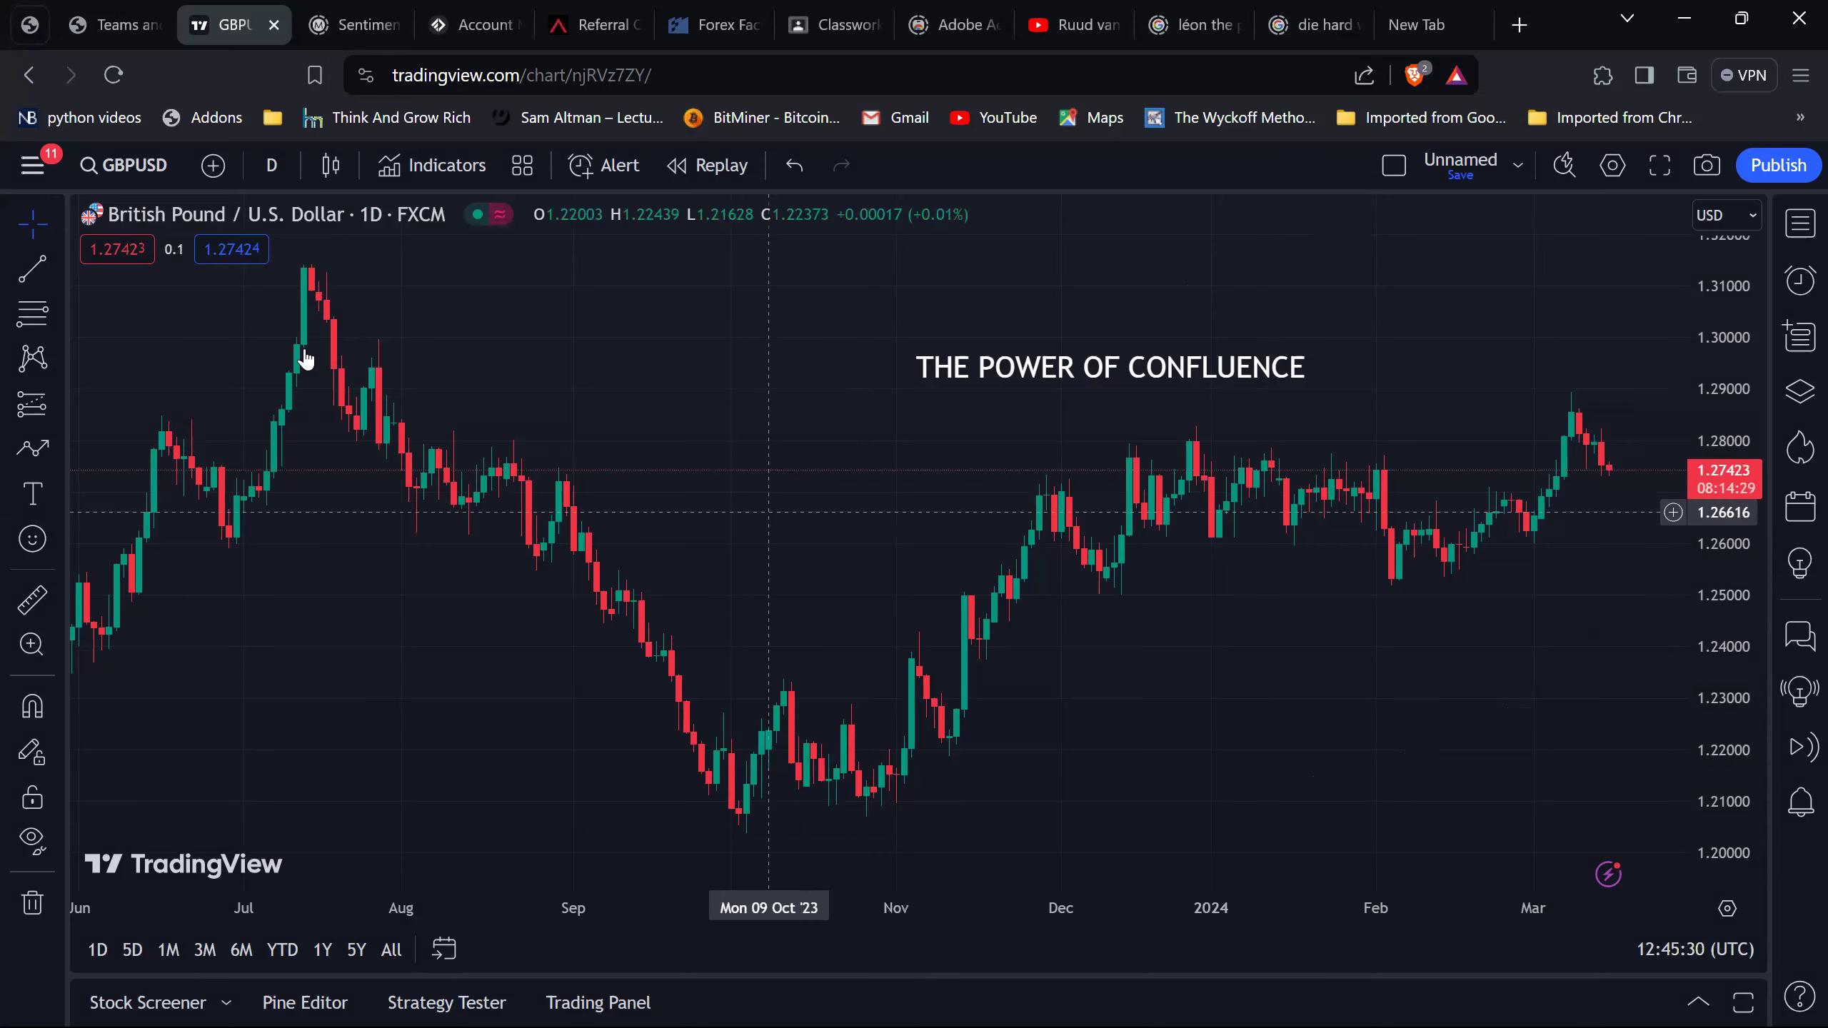
{"action": "left_click", "coordinate": [713, 165]}
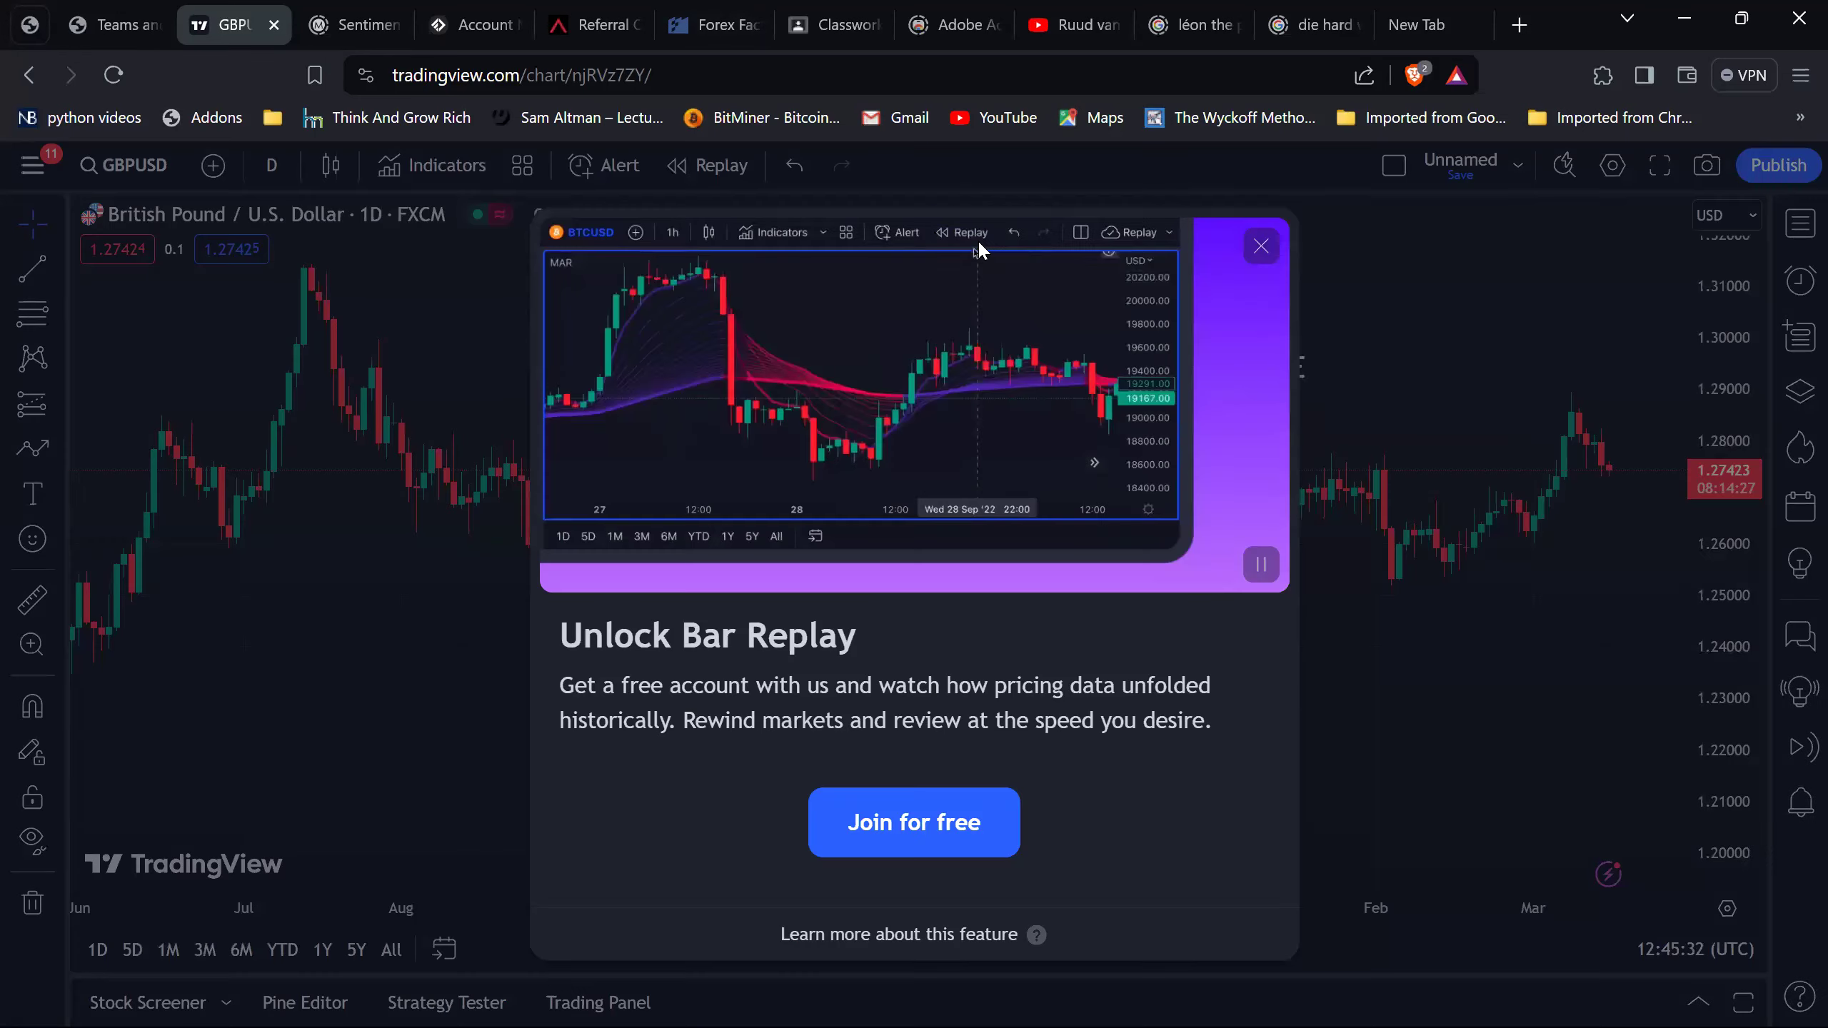
{"action": "left_click", "coordinate": [1262, 248]}
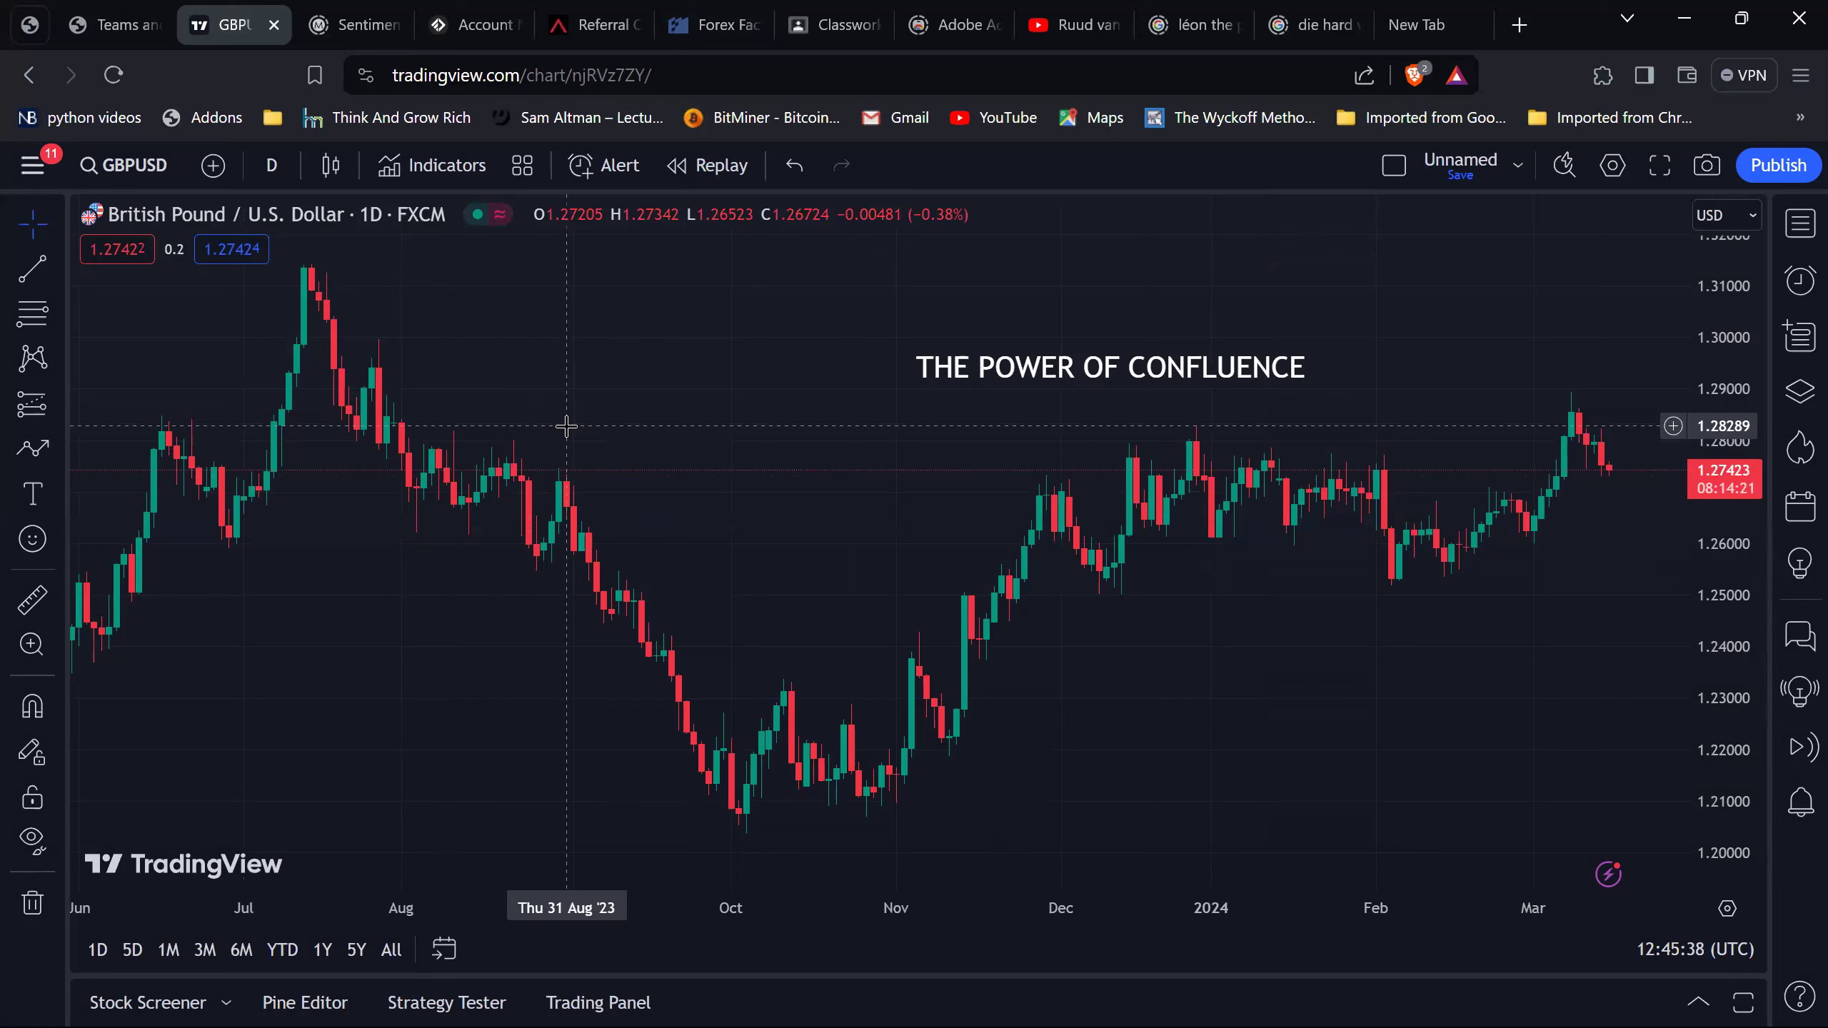
Mark the late-August swing high and swing low with Highlighter dots, setting the colour to white.
{"action": "left_click", "coordinate": [32, 404]}
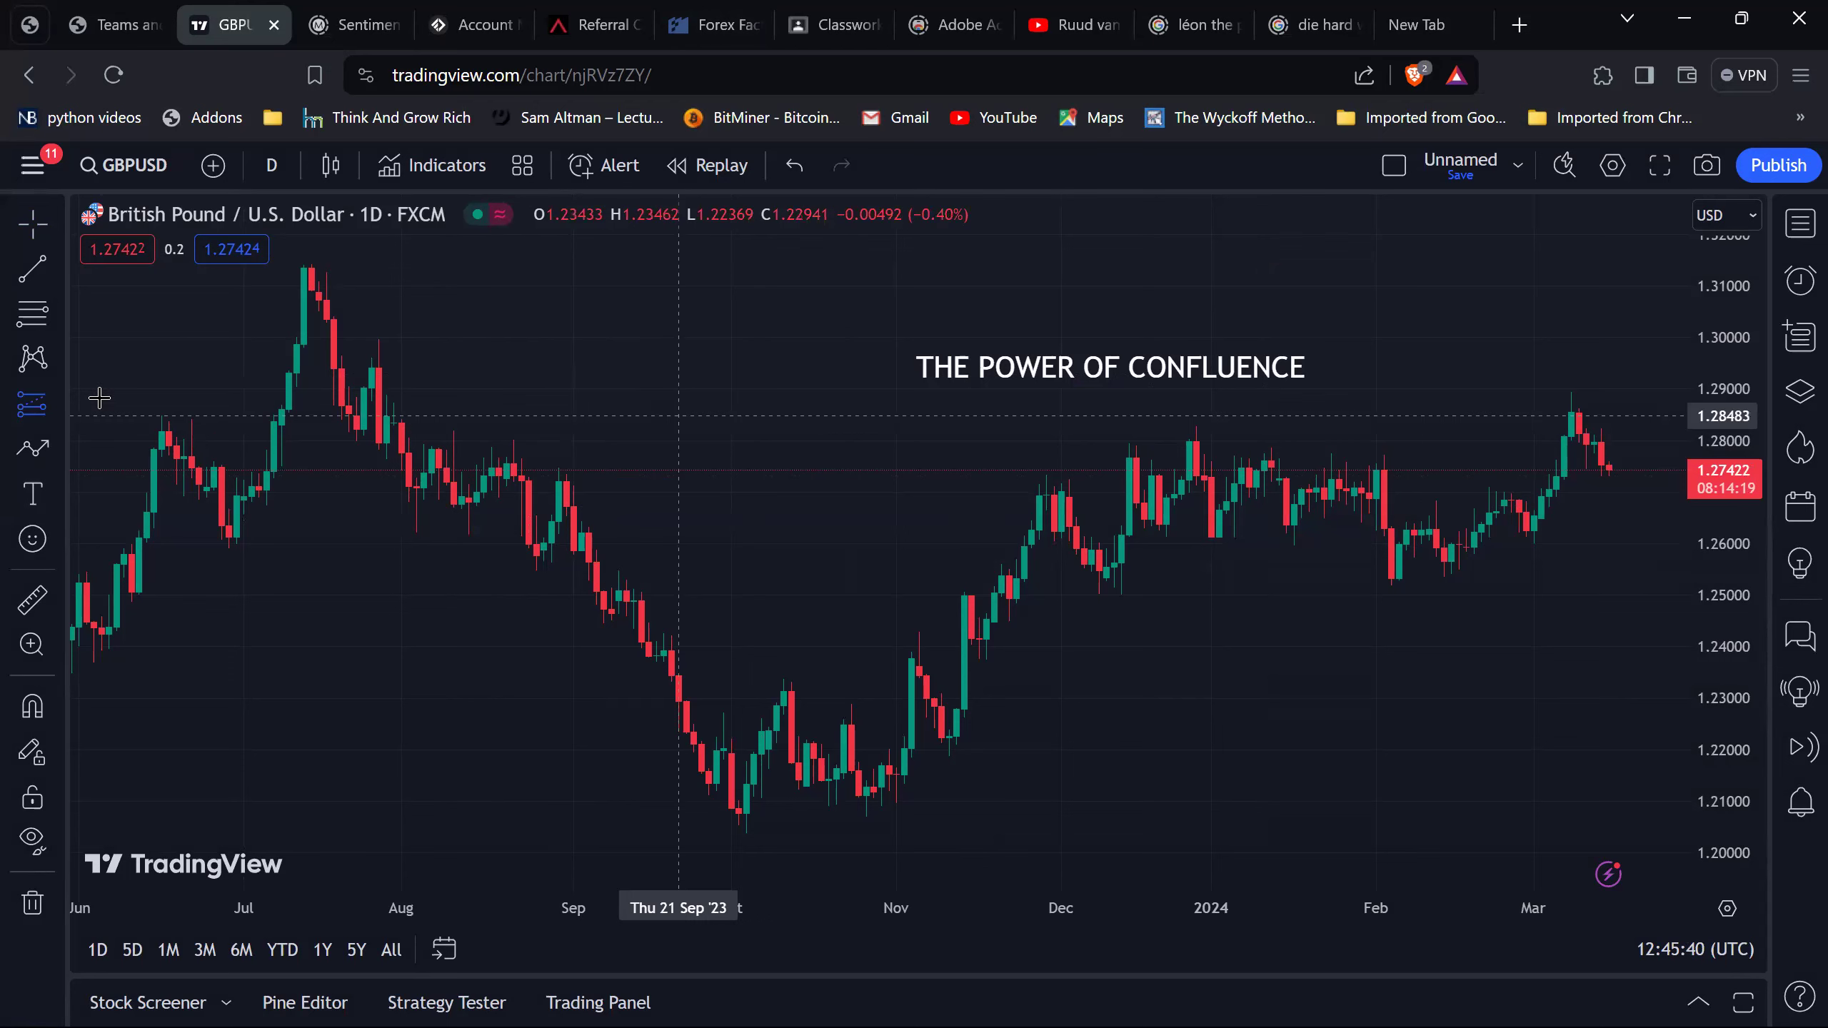
{"action": "left_click", "coordinate": [55, 435]}
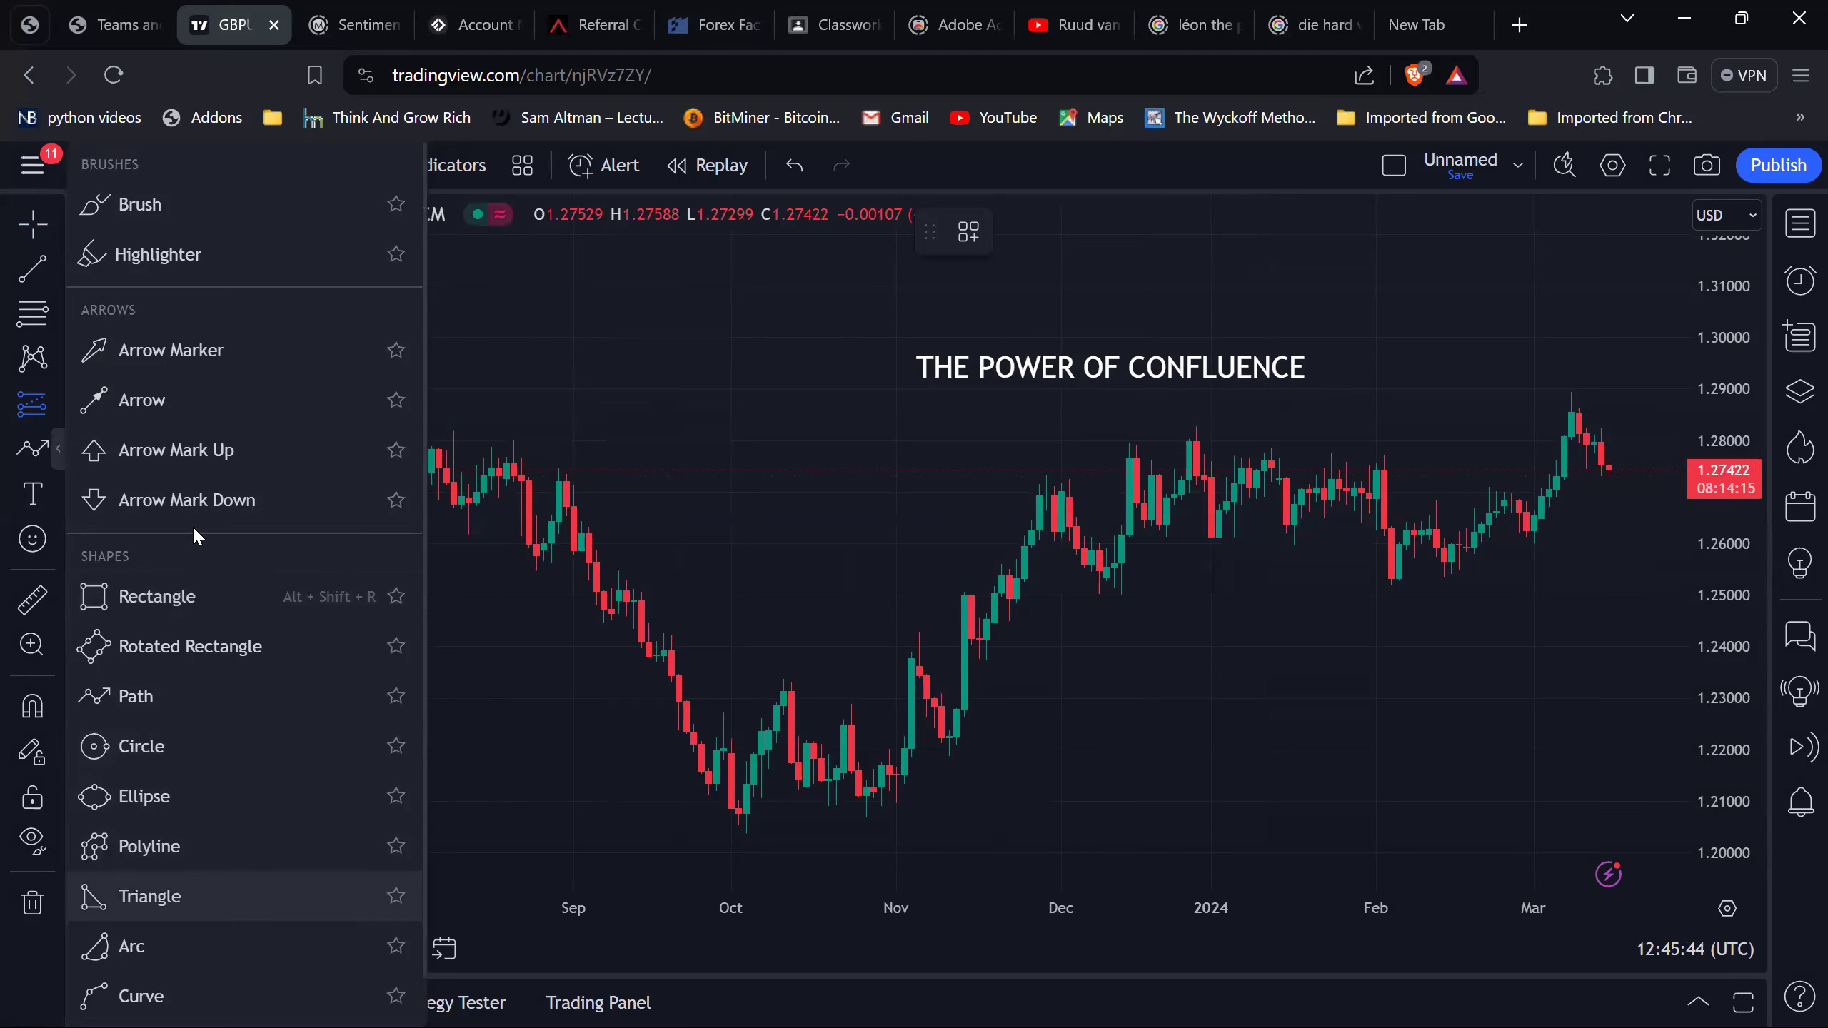
{"action": "left_click", "coordinate": [204, 248]}
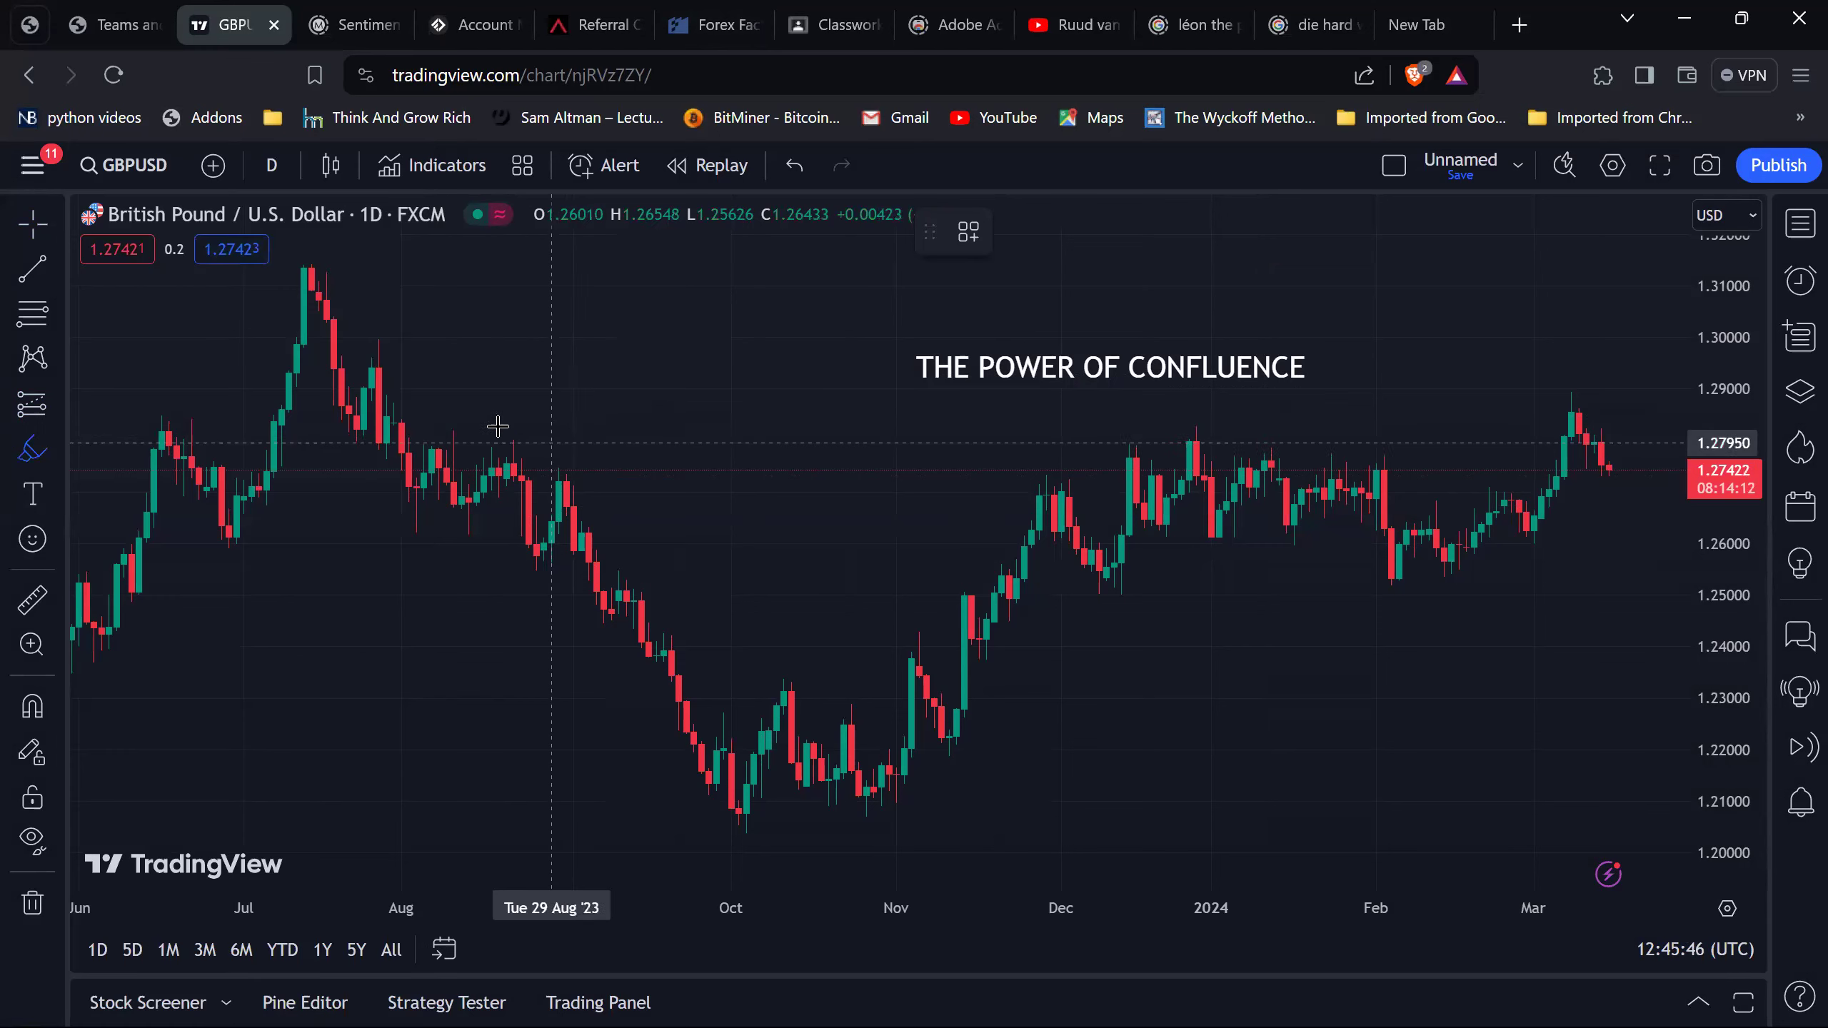
{"action": "left_click", "coordinate": [507, 422]}
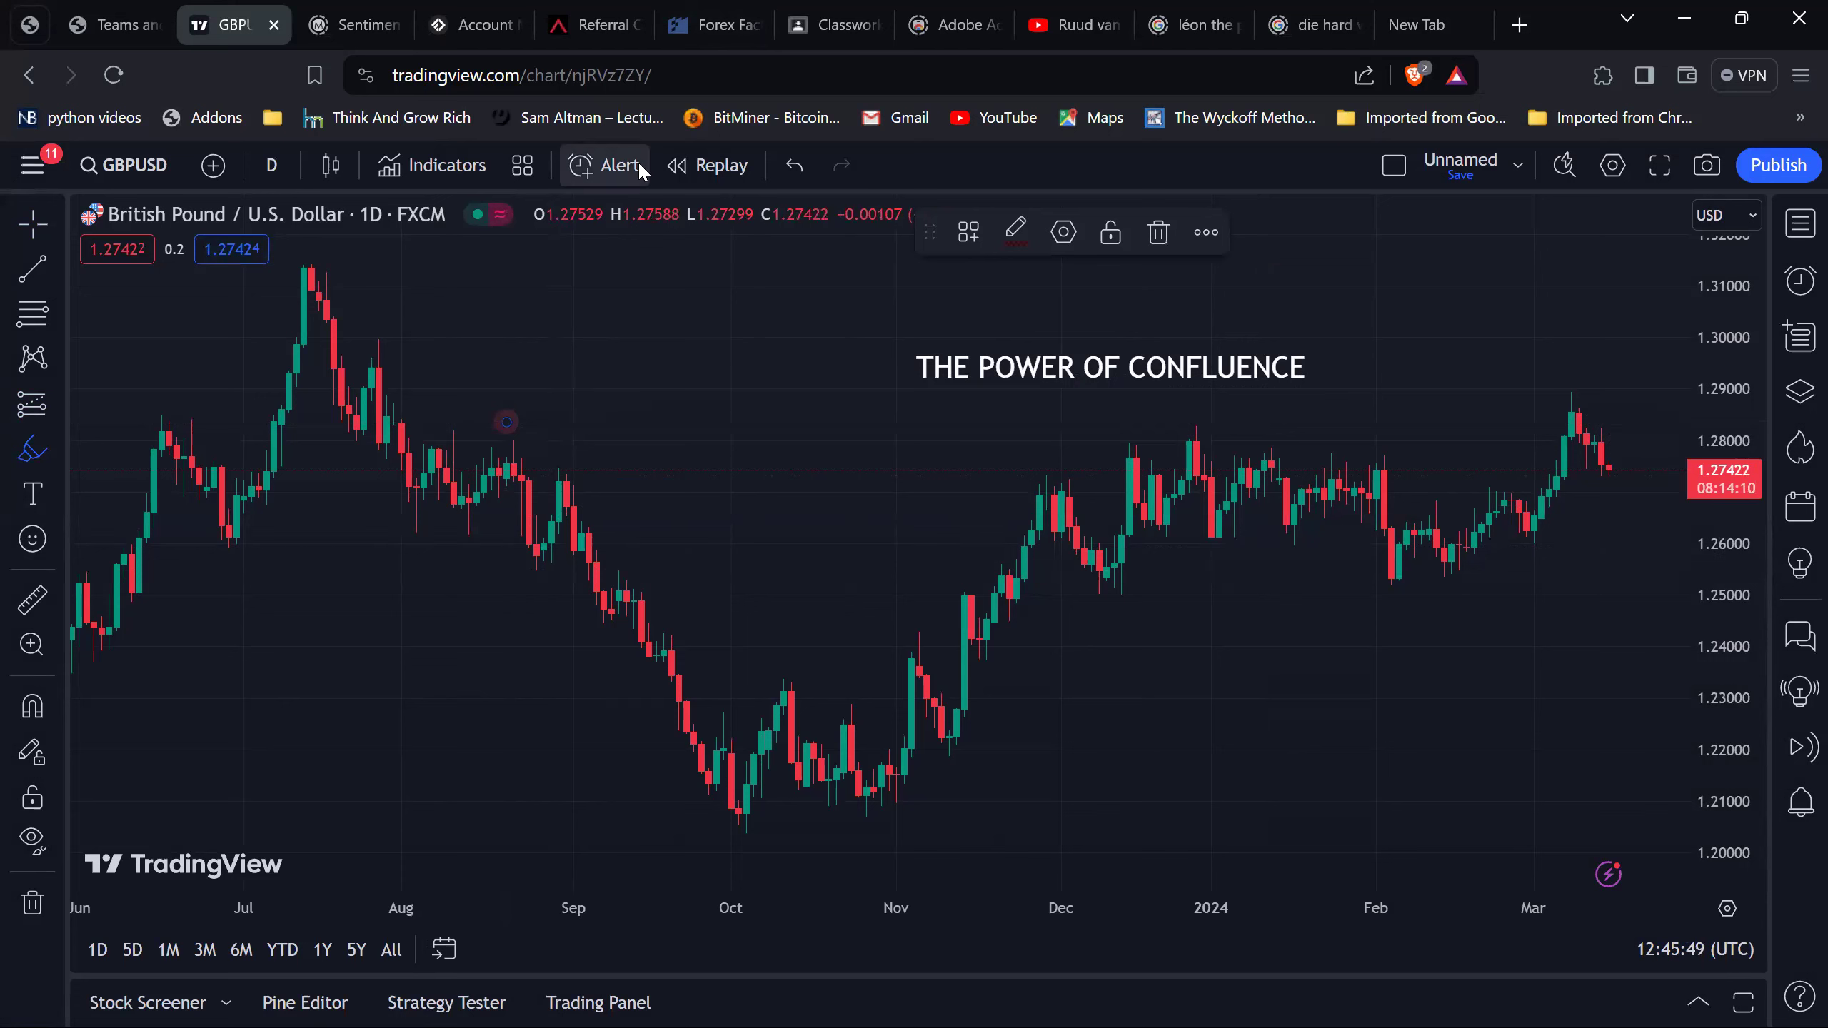
{"action": "left_click", "coordinate": [1015, 234]}
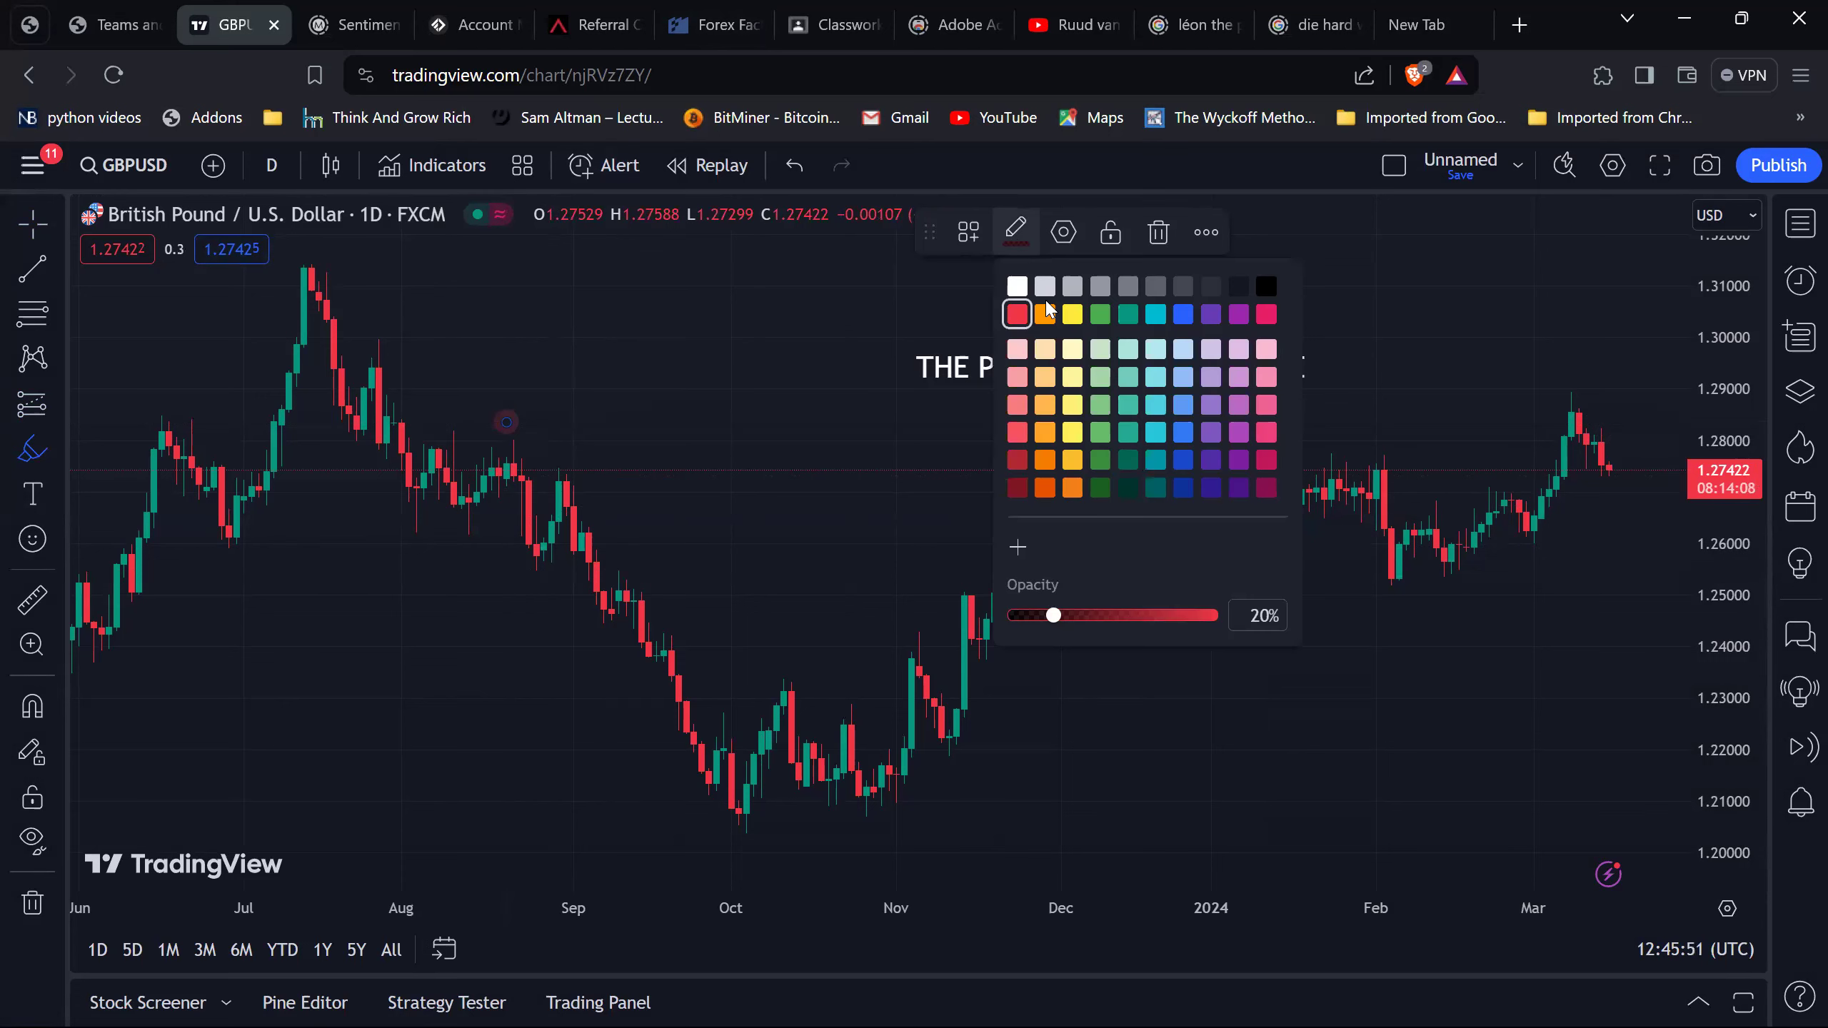
{"action": "left_click", "coordinate": [1016, 288]}
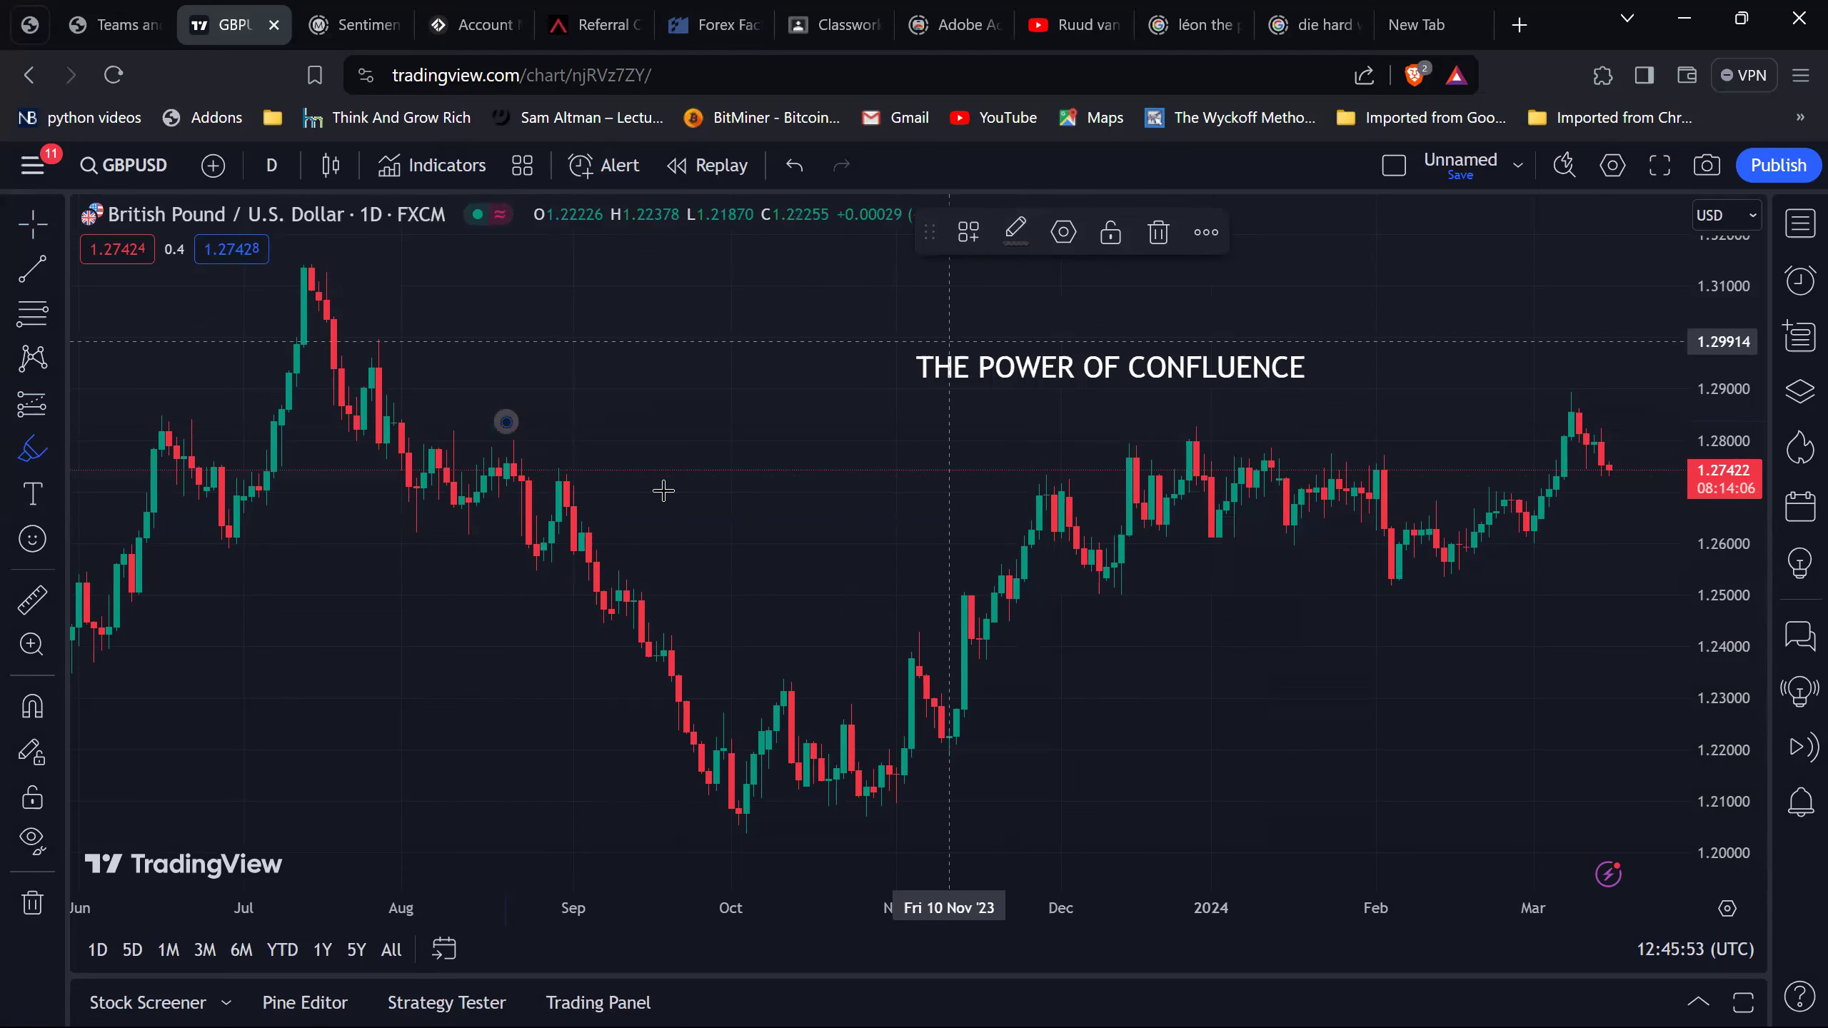
{"action": "left_click", "coordinate": [537, 585]}
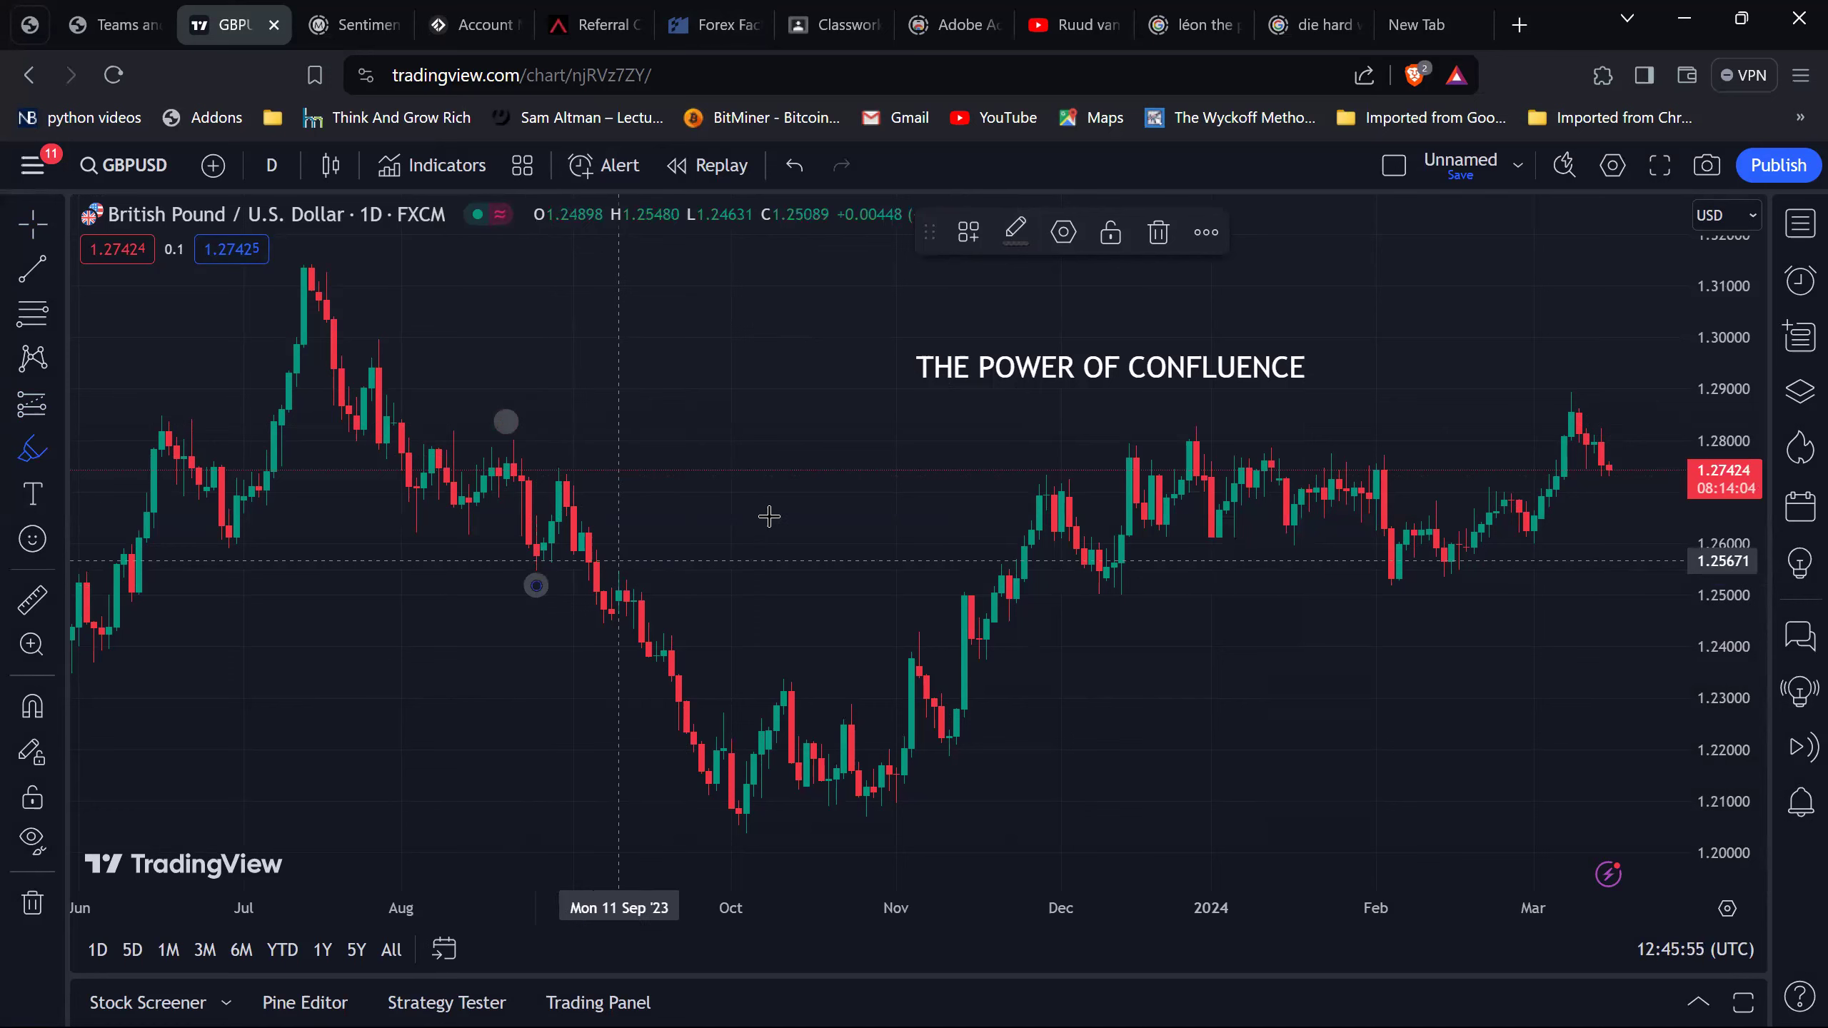
Raise the opacity of the white highlighter mark and add another dot at the late-August swing high.
{"action": "left_click", "coordinate": [1018, 232]}
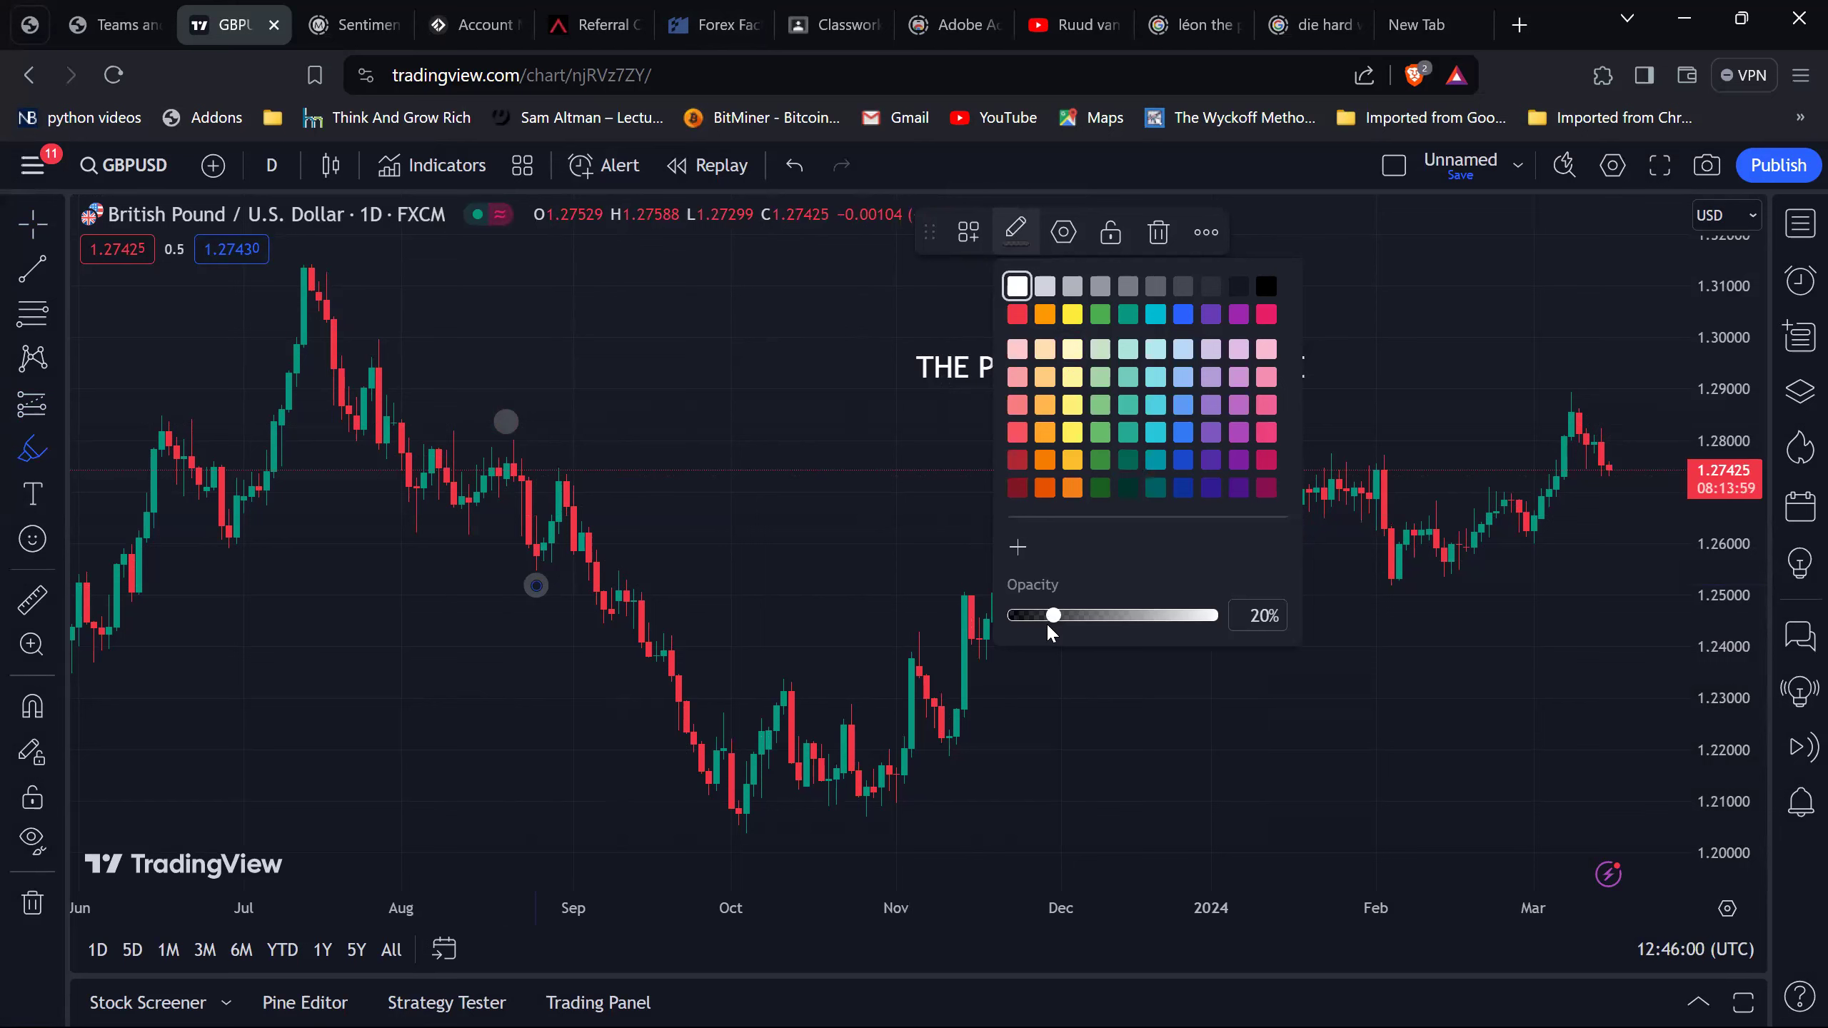
{"action": "left_click_drag", "start_coordinate": [1053, 616], "coordinate": [1186, 614]}
{"action": "left_click", "coordinate": [504, 425]}
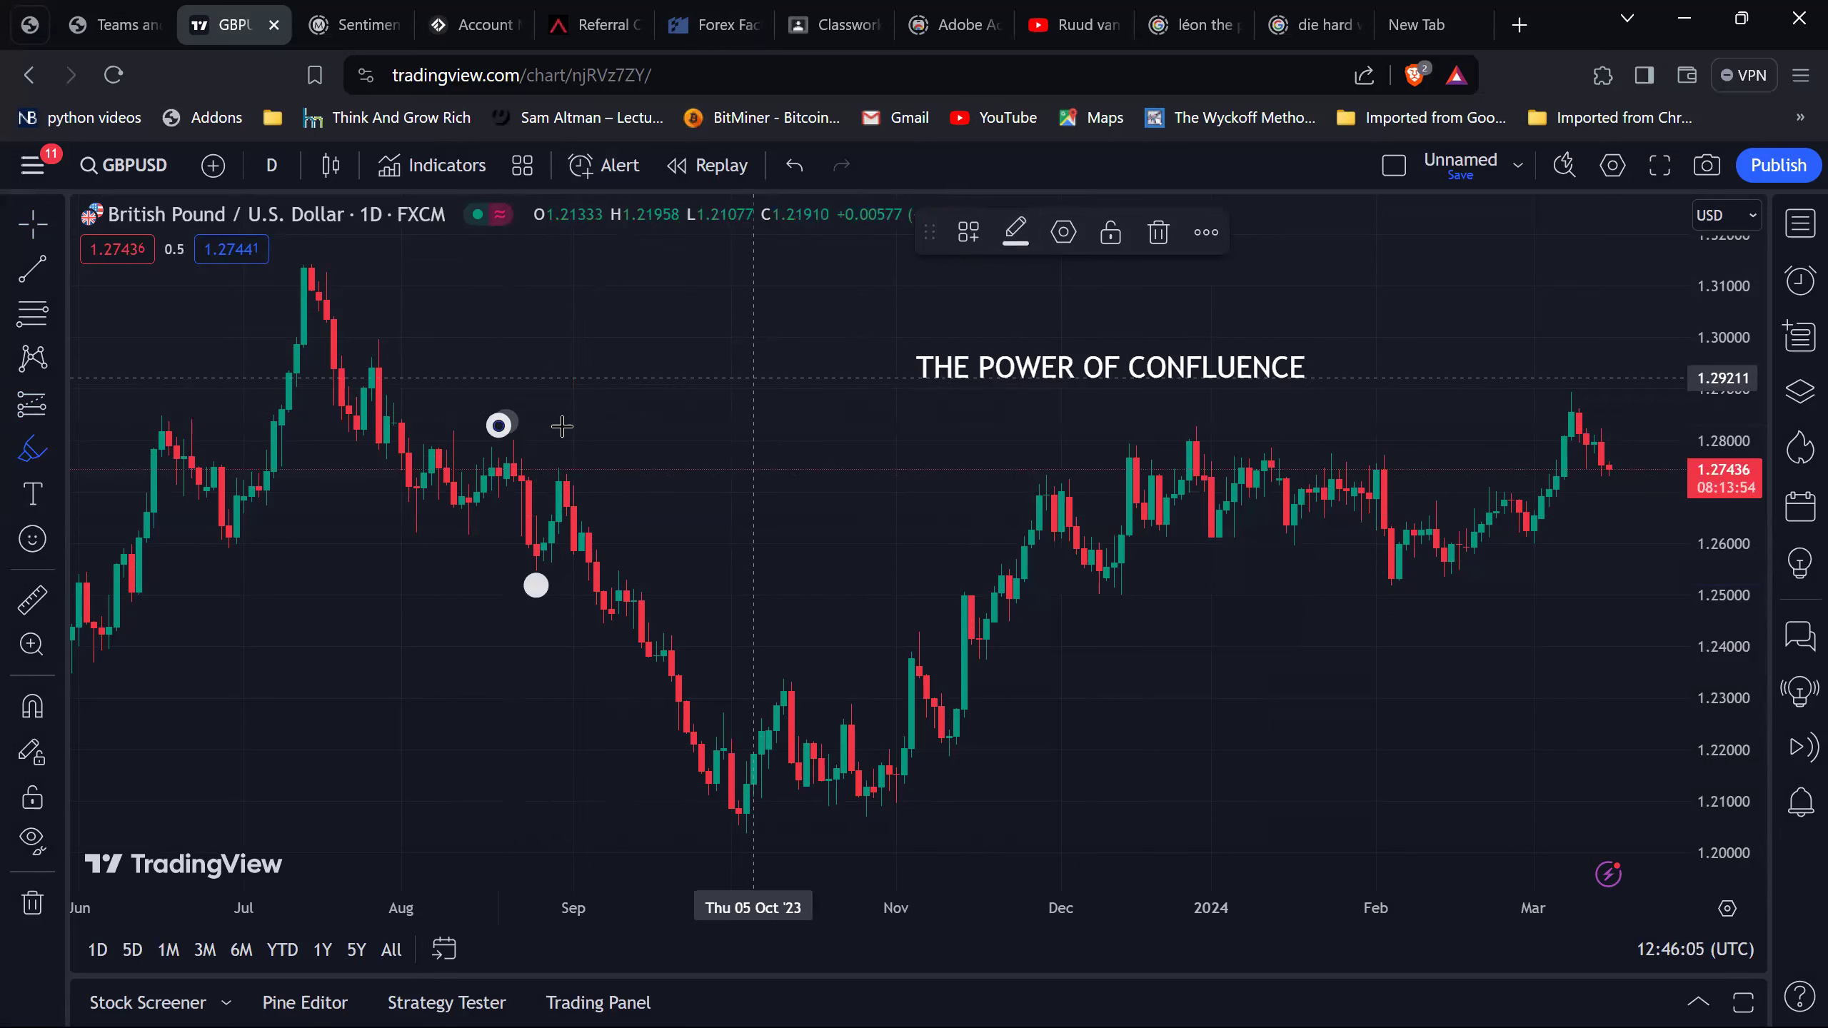
Draw a Fib Retracement from about 1.2810 on 22 August 2023 down to about 1.2547 on 29 August.
{"action": "left_click", "coordinate": [32, 225]}
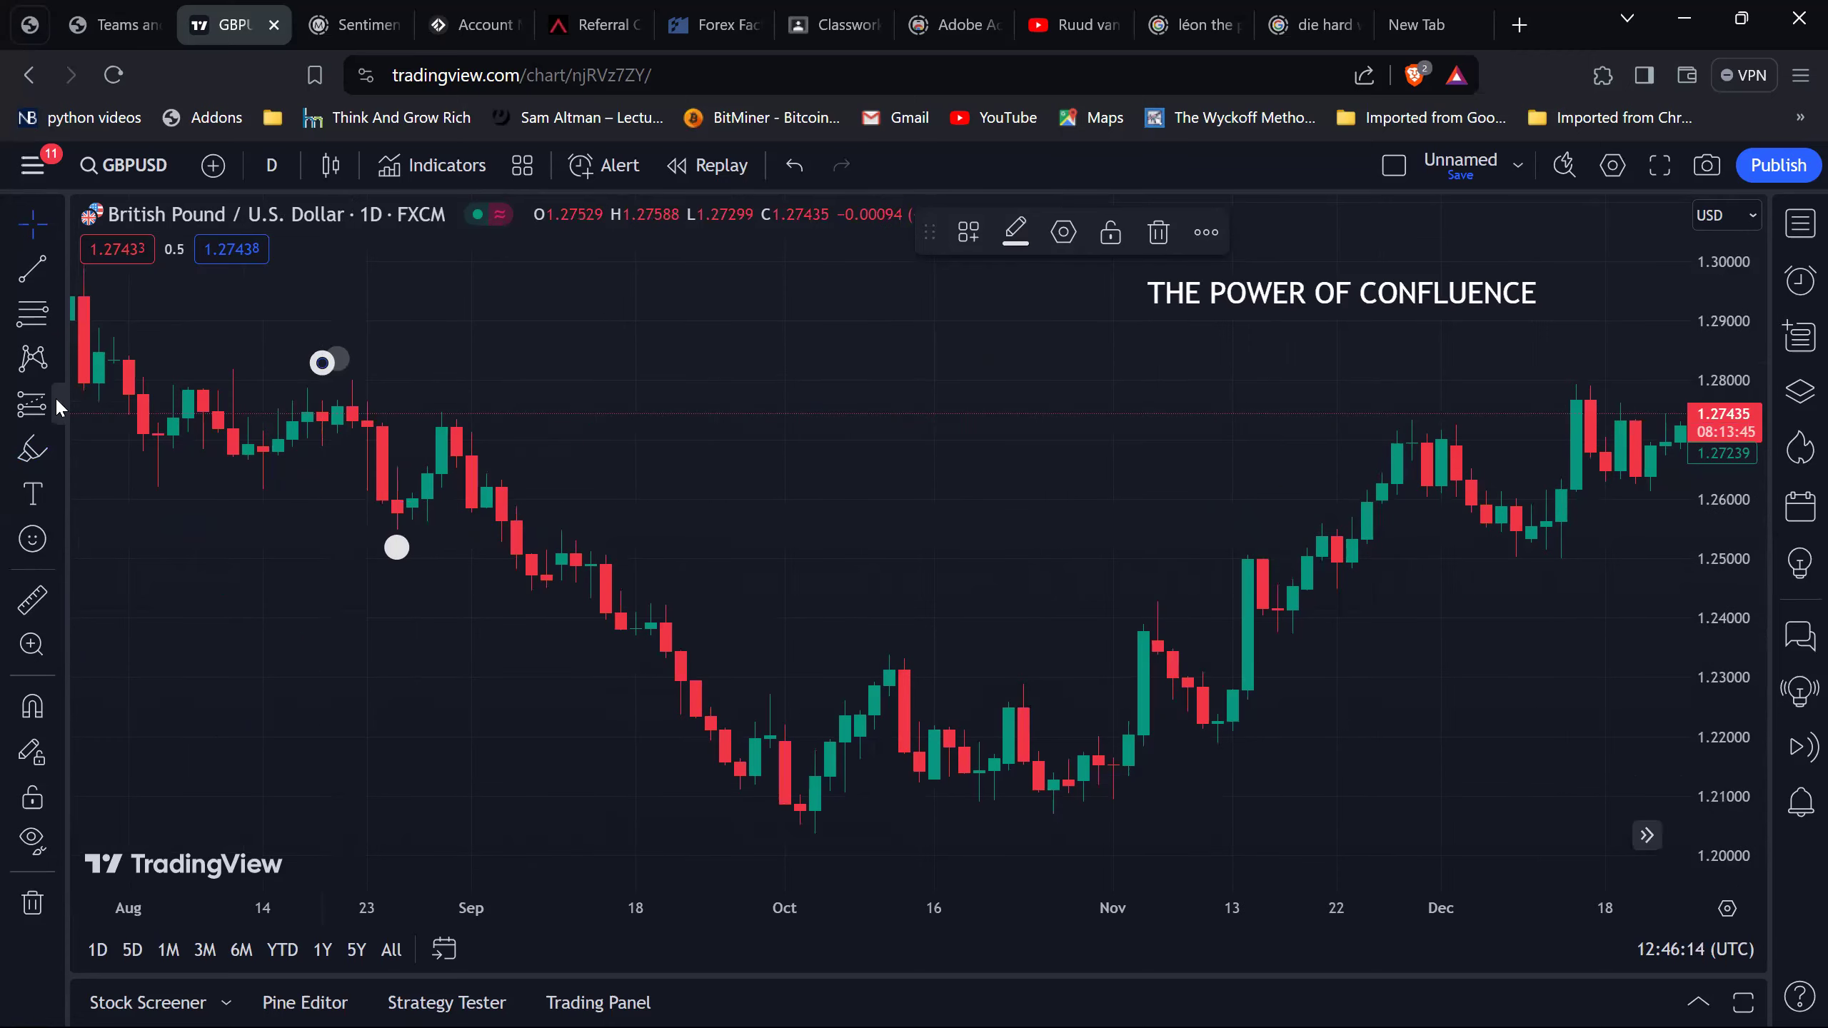
{"action": "left_click", "coordinate": [32, 314]}
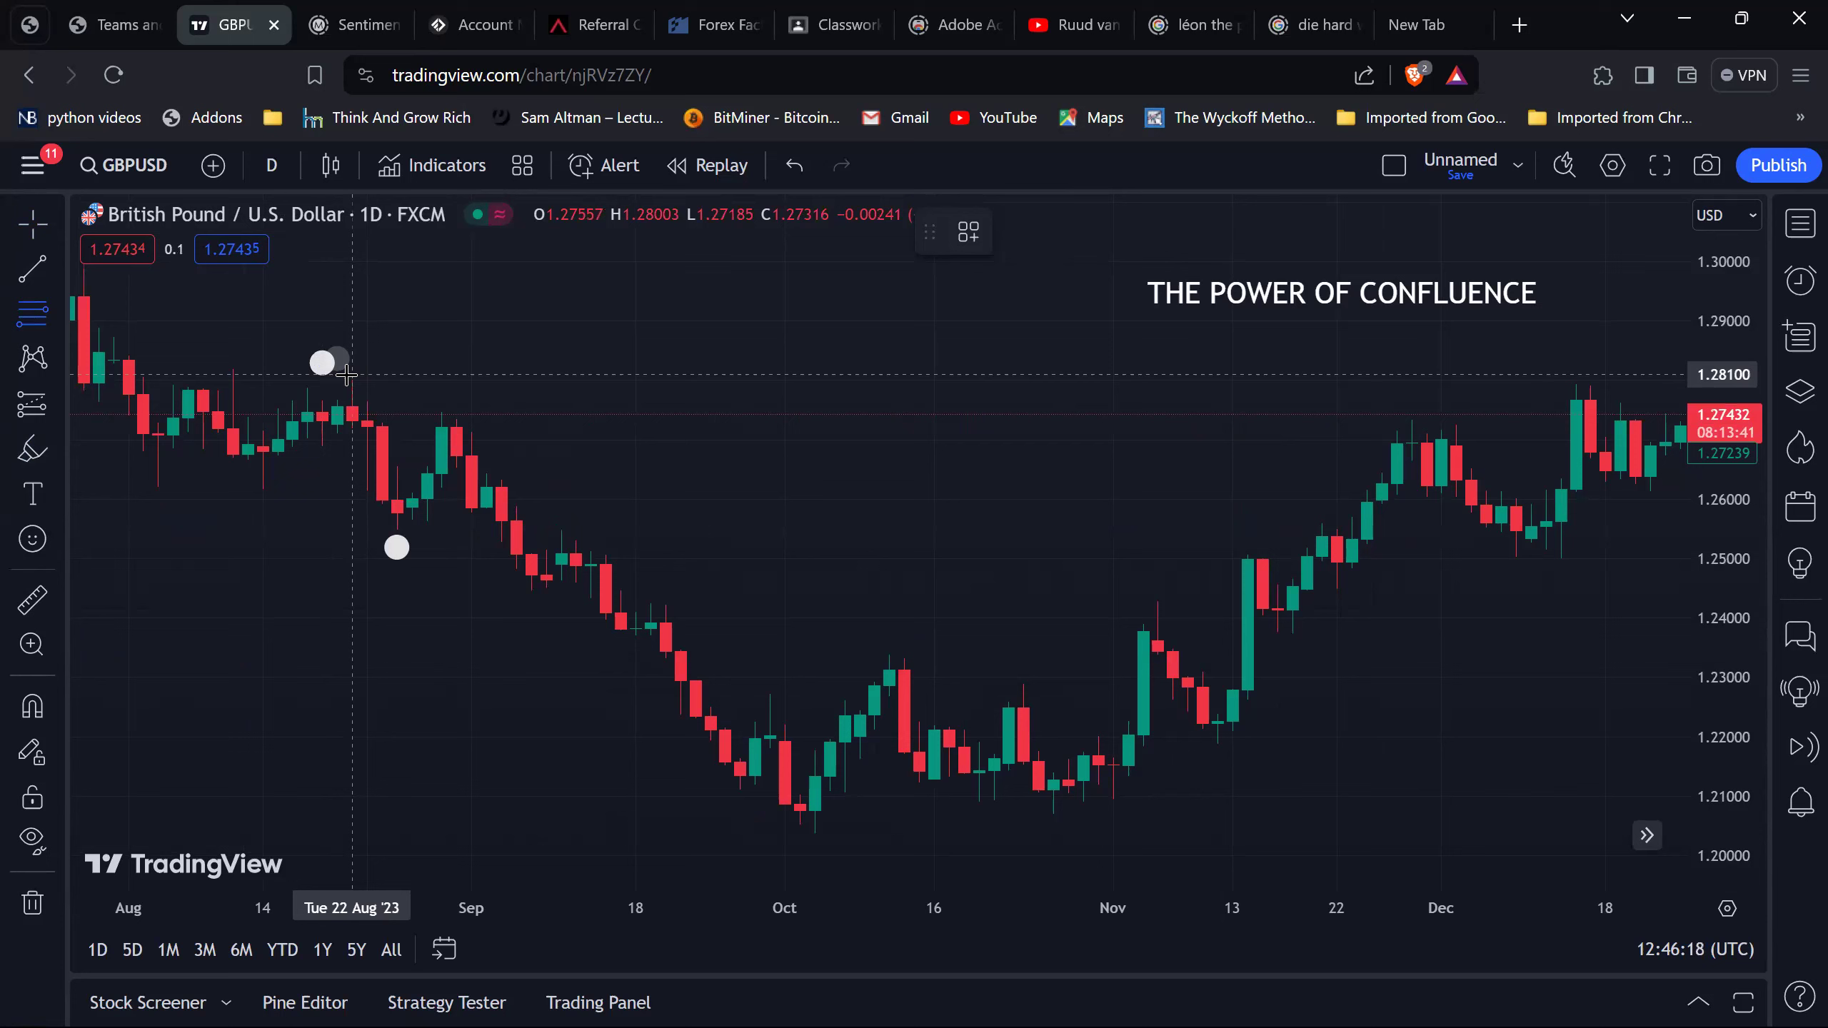
{"action": "left_click_drag", "start_coordinate": [353, 374], "coordinate": [427, 531]}
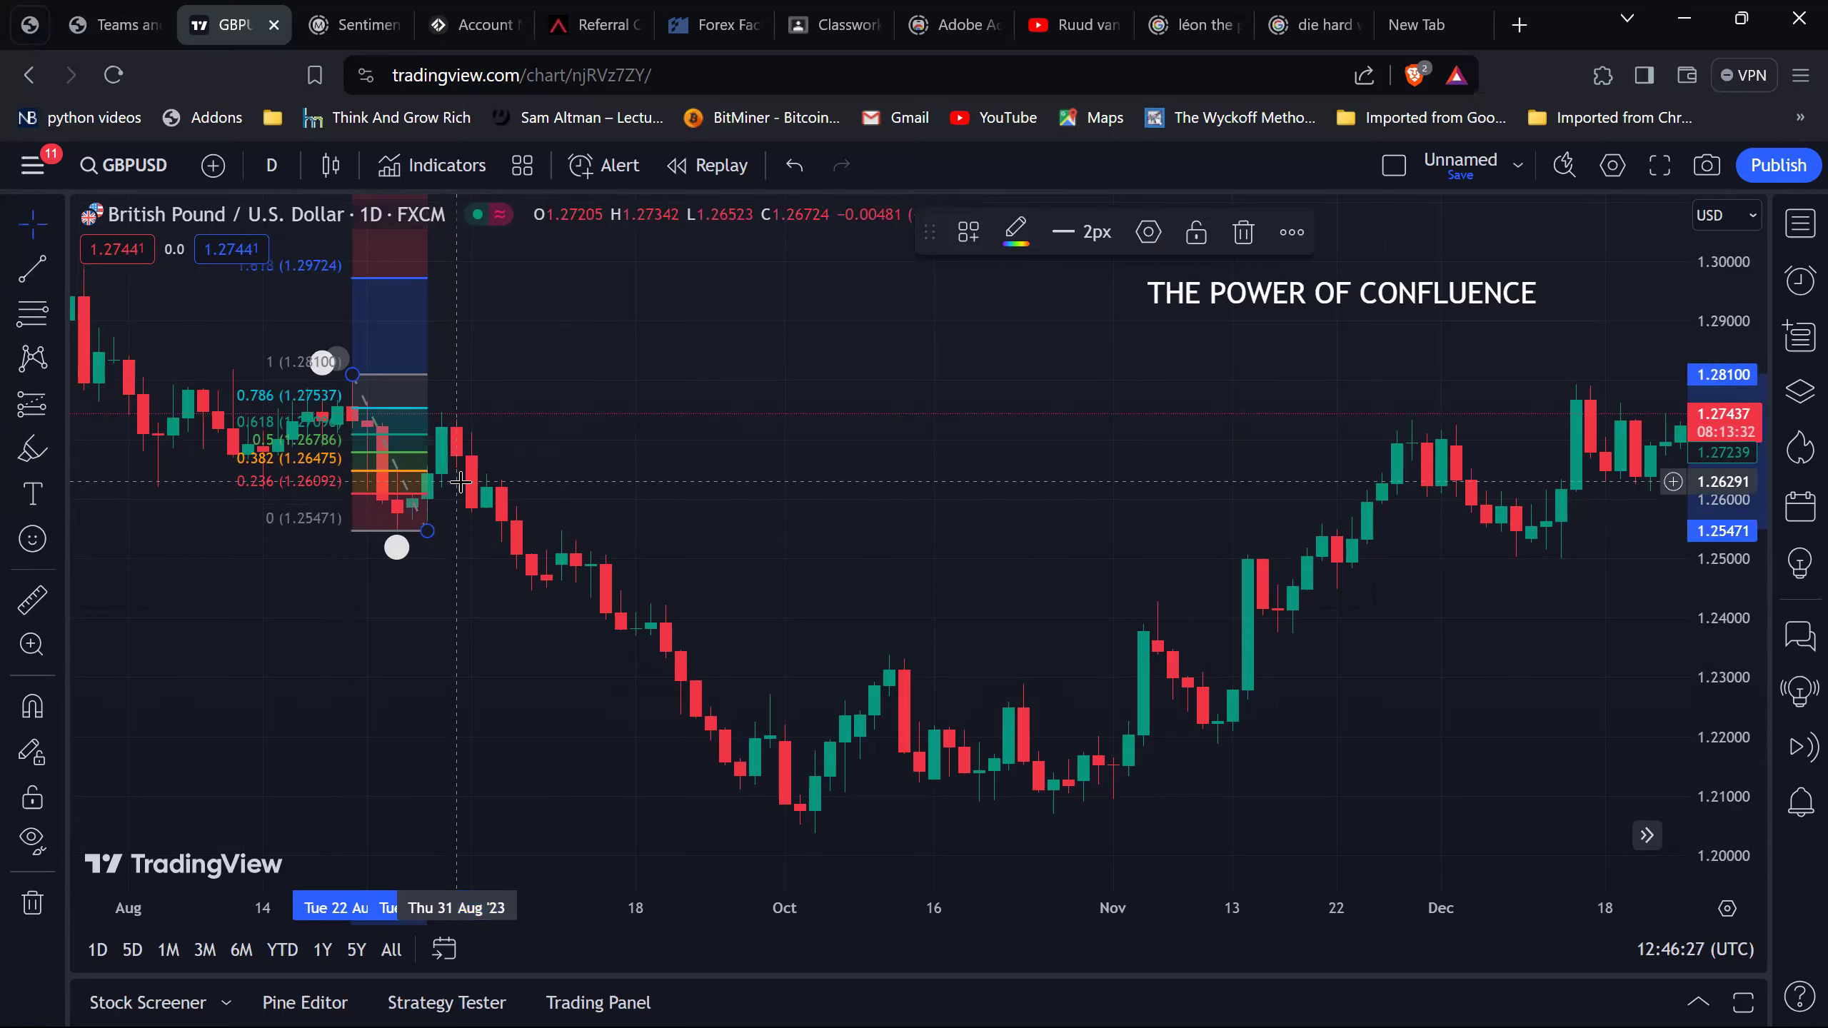
Extend the level lines of the August Fib Retracement to the right.
{"action": "scroll", "coordinate": [461, 482], "scroll_direction": "left", "scroll_amount": 5}
{"action": "scroll", "coordinate": [462, 492], "scroll_direction": "up", "scroll_amount": 5}
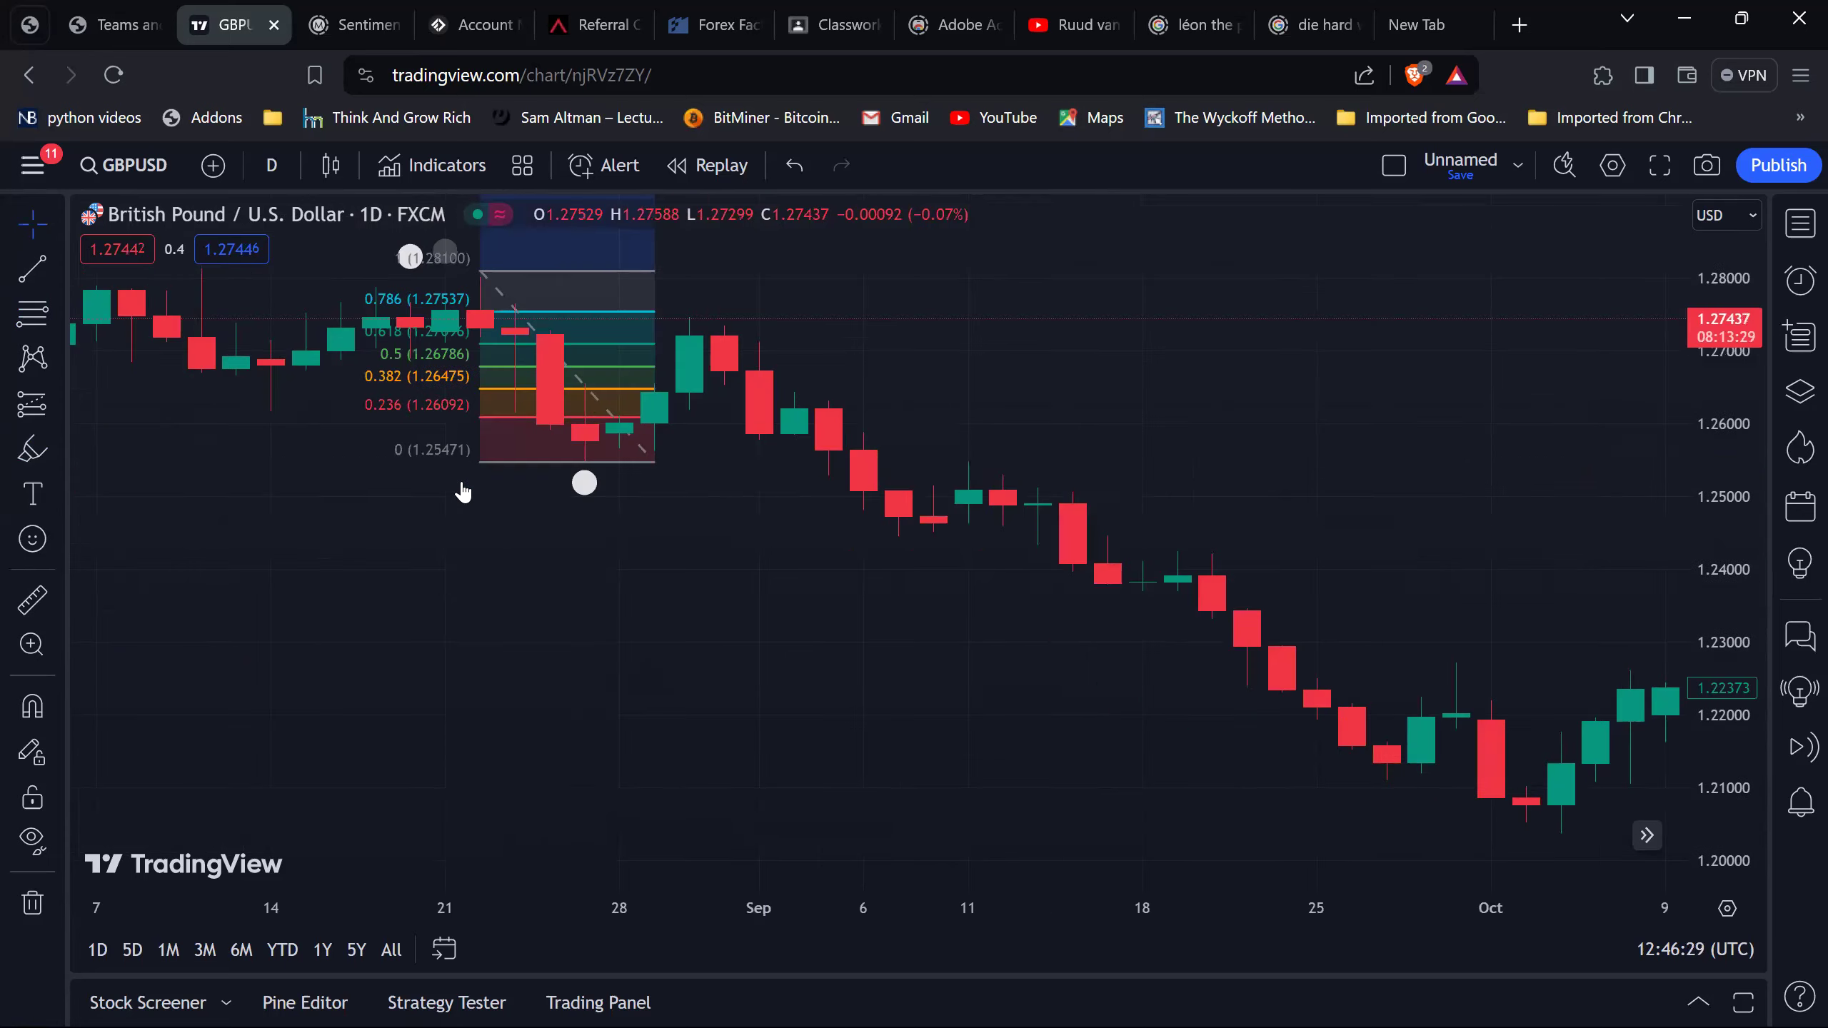
{"action": "scroll", "coordinate": [463, 491], "scroll_direction": "up", "scroll_amount": 2}
{"action": "scroll", "coordinate": [462, 492], "scroll_direction": "up", "scroll_amount": 1}
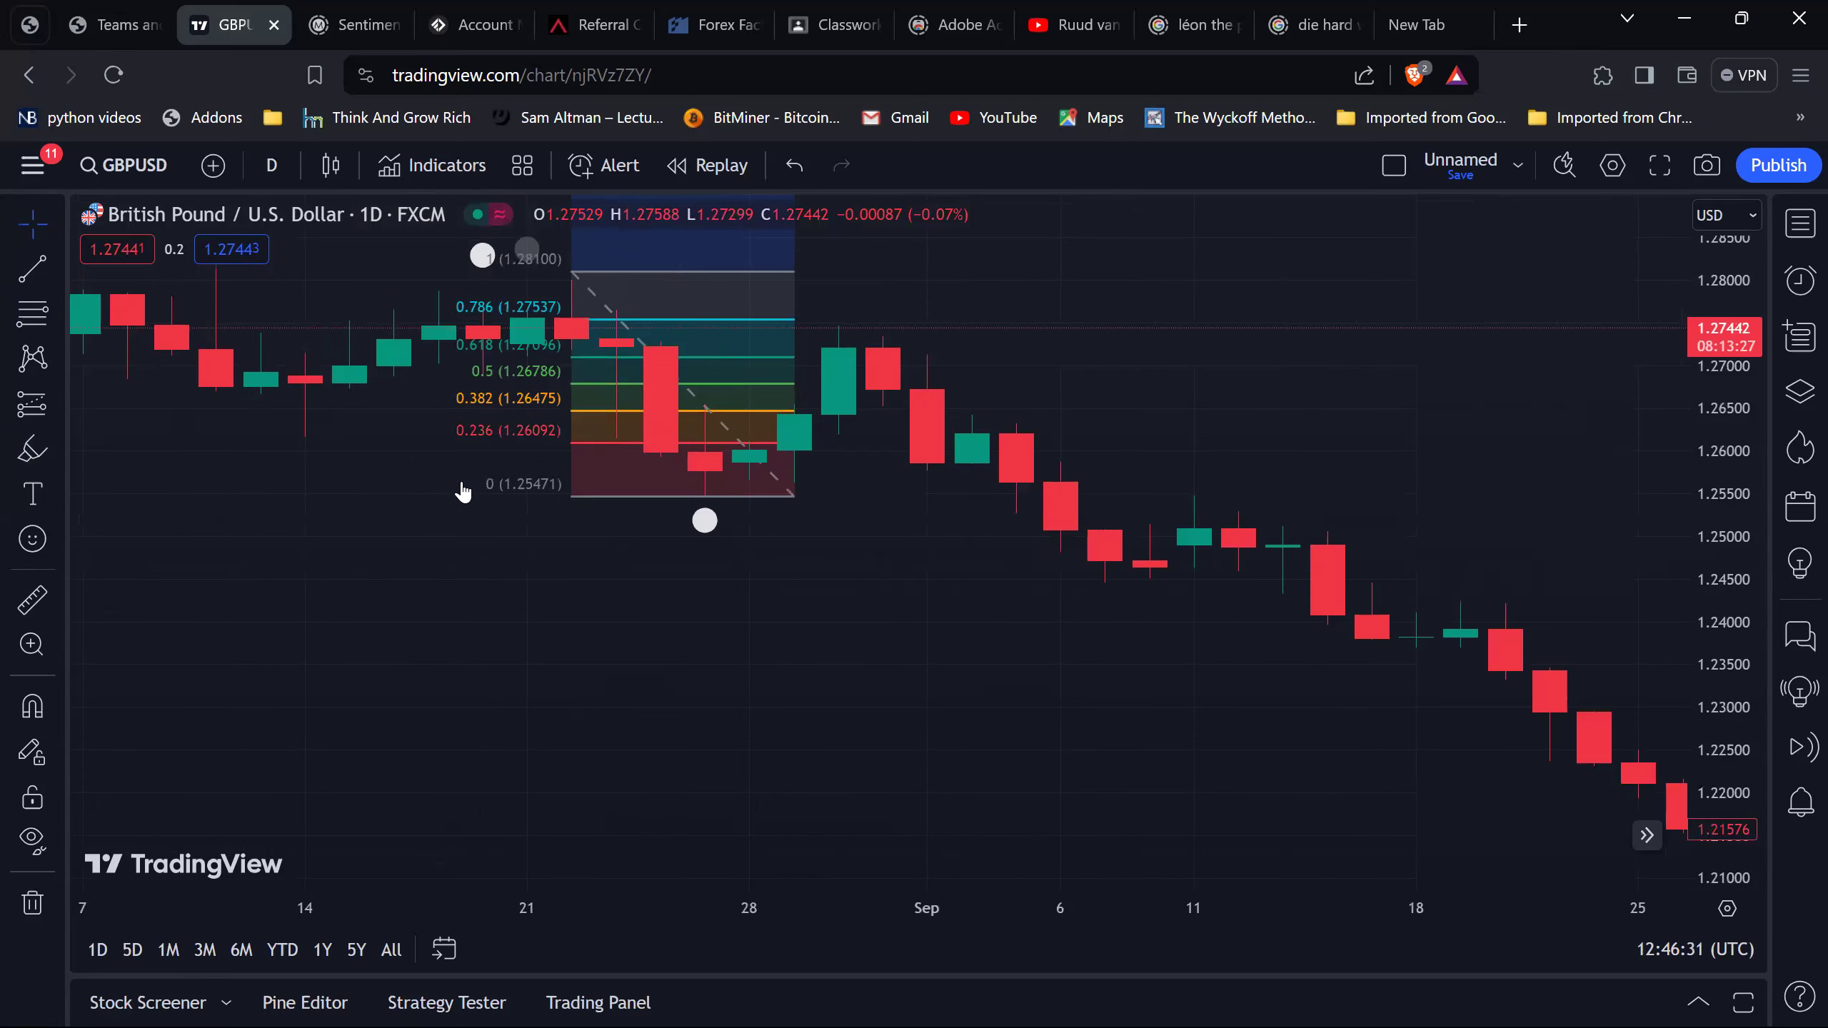
{"action": "left_click_drag", "start_coordinate": [463, 492], "coordinate": [504, 493]}
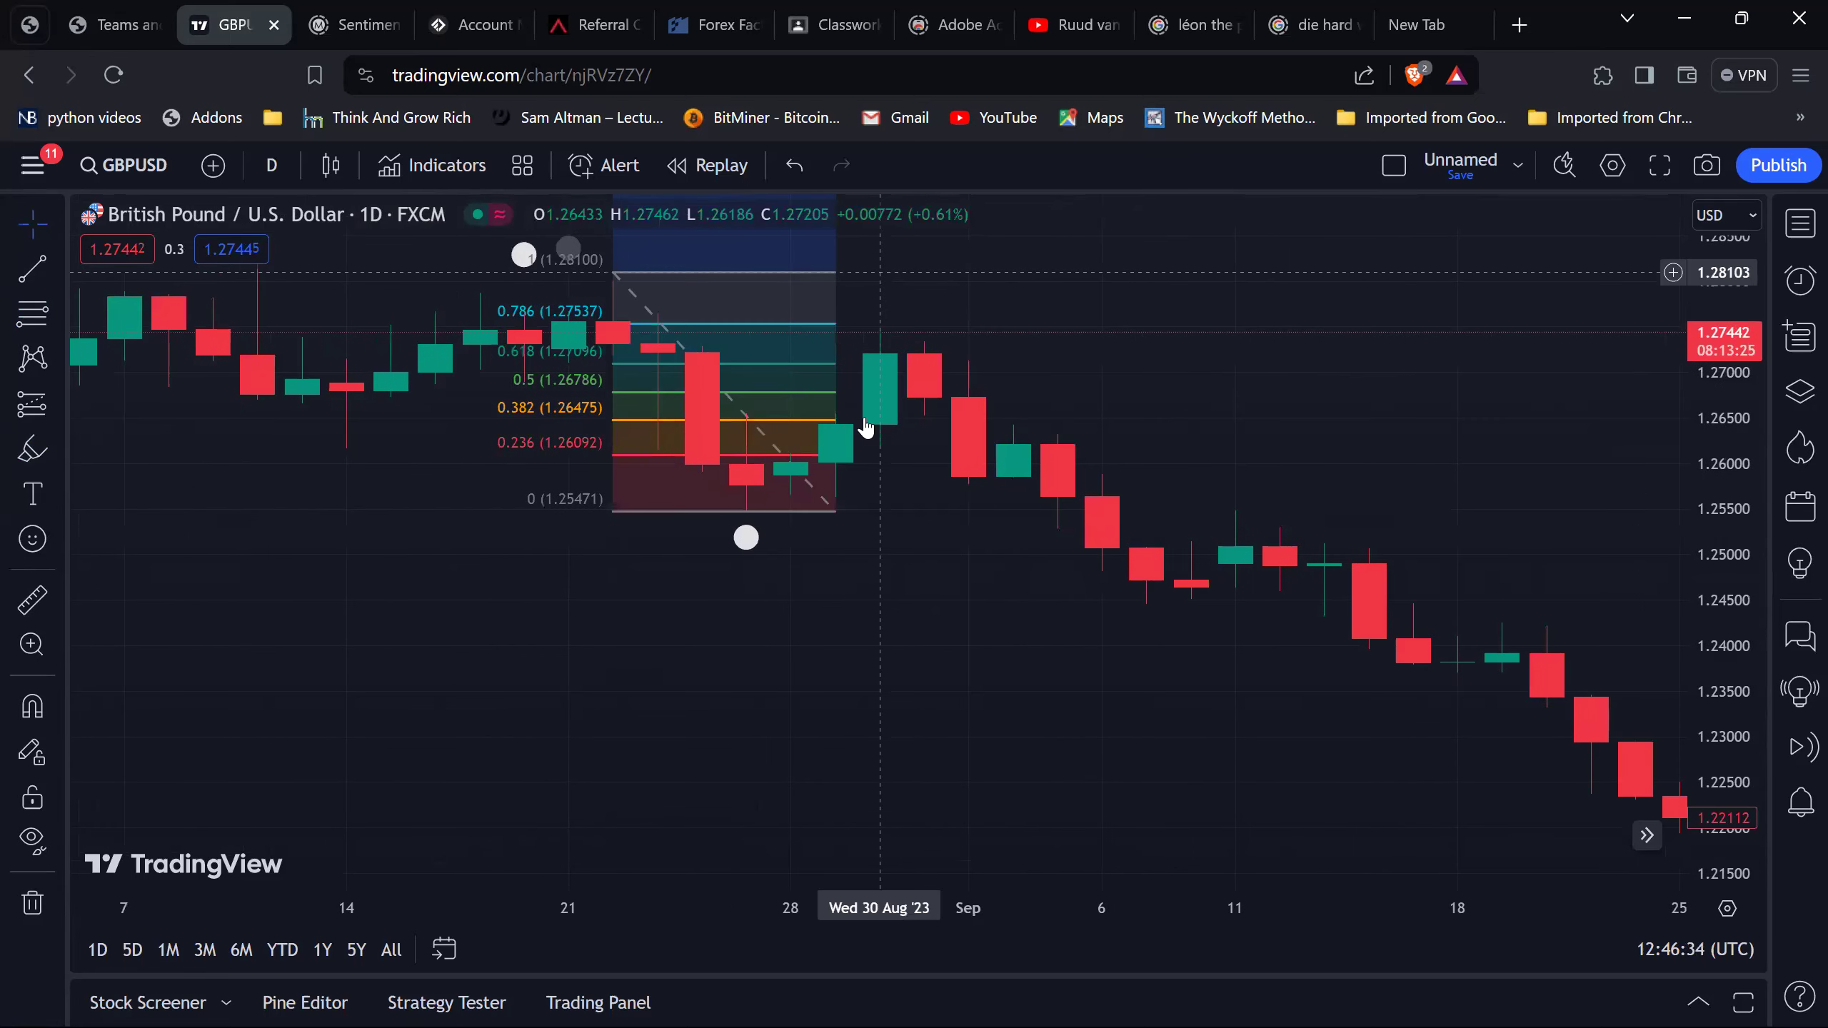
{"action": "double_click", "coordinate": [836, 514]}
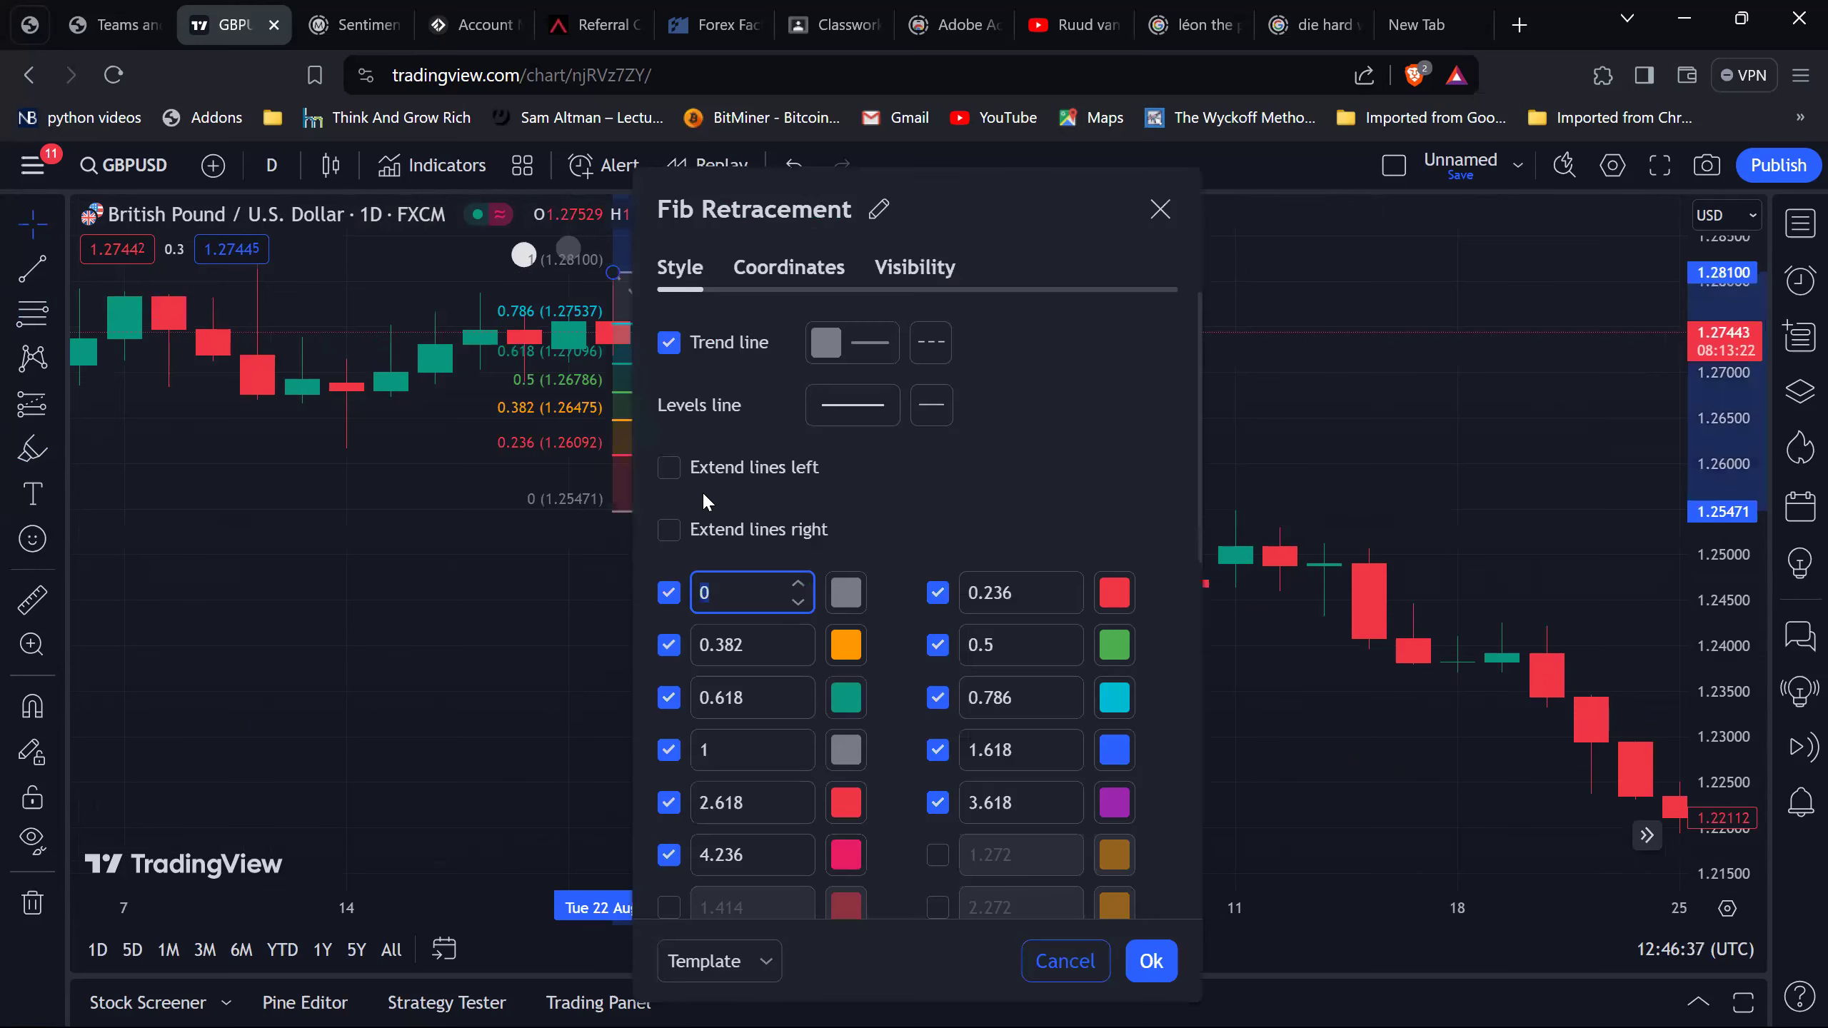
{"action": "left_click", "coordinate": [669, 529]}
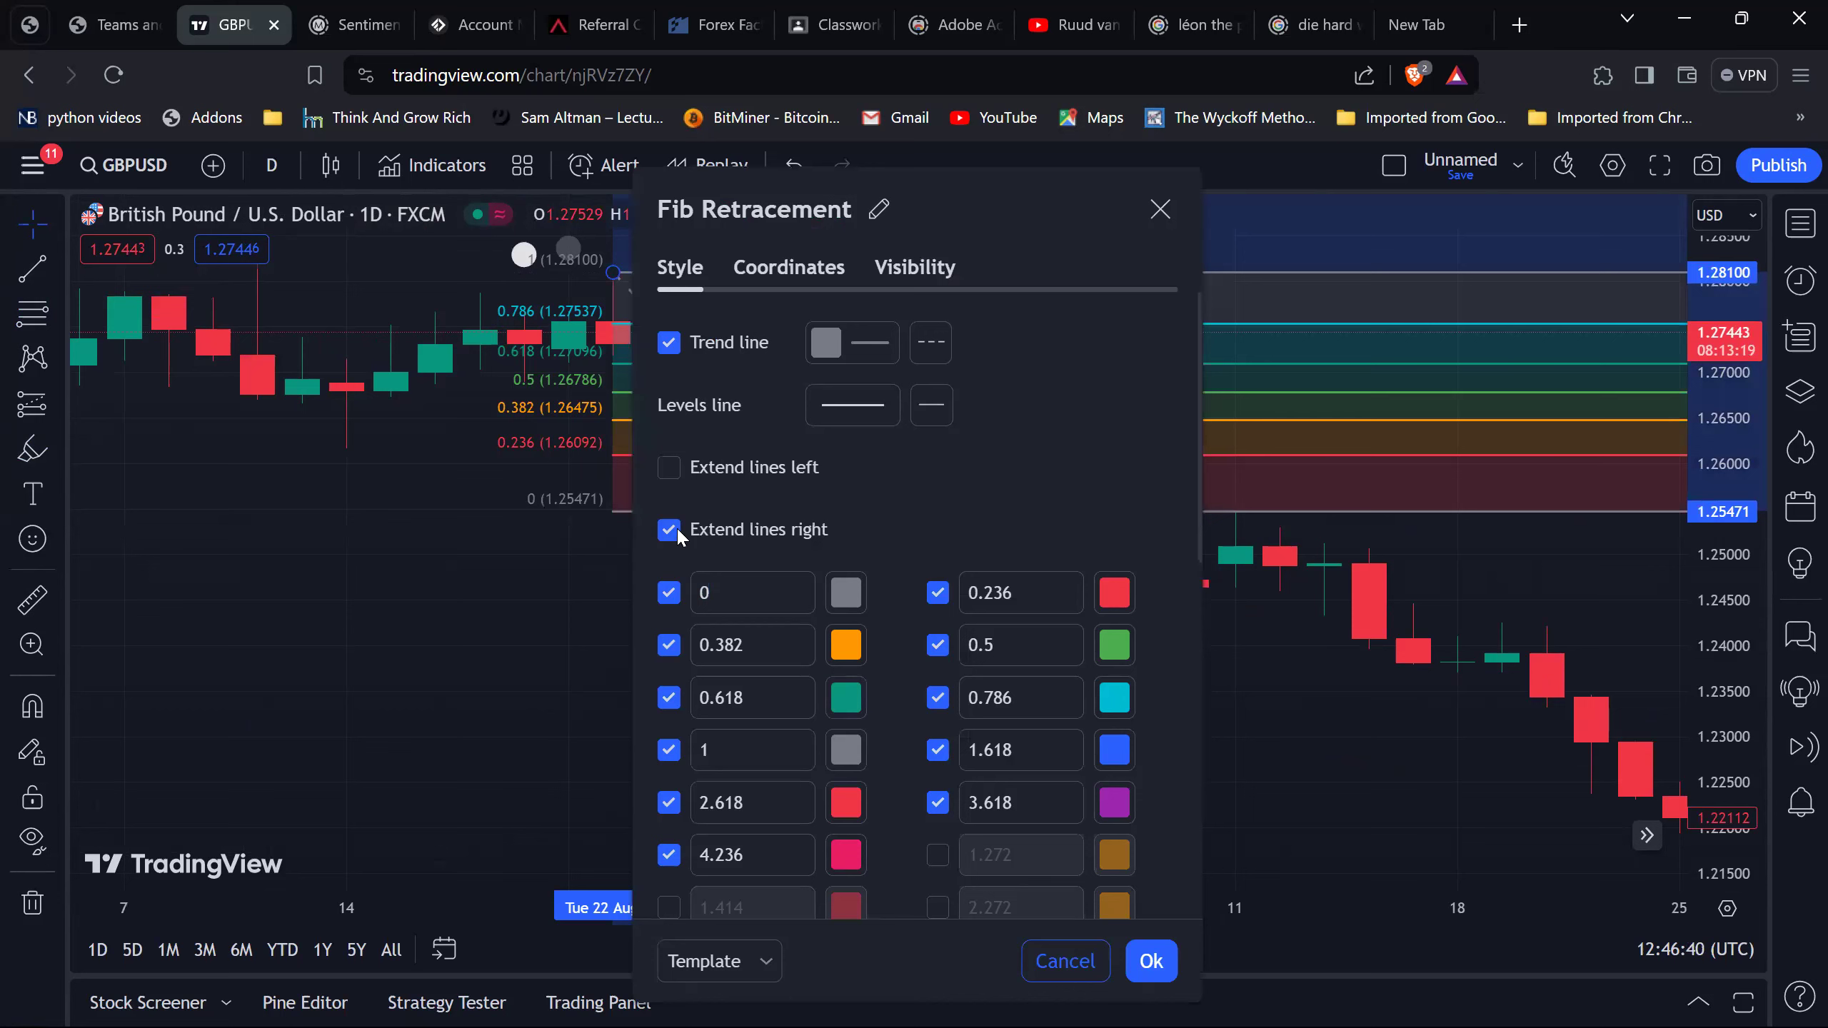
{"action": "left_click", "coordinate": [1159, 208]}
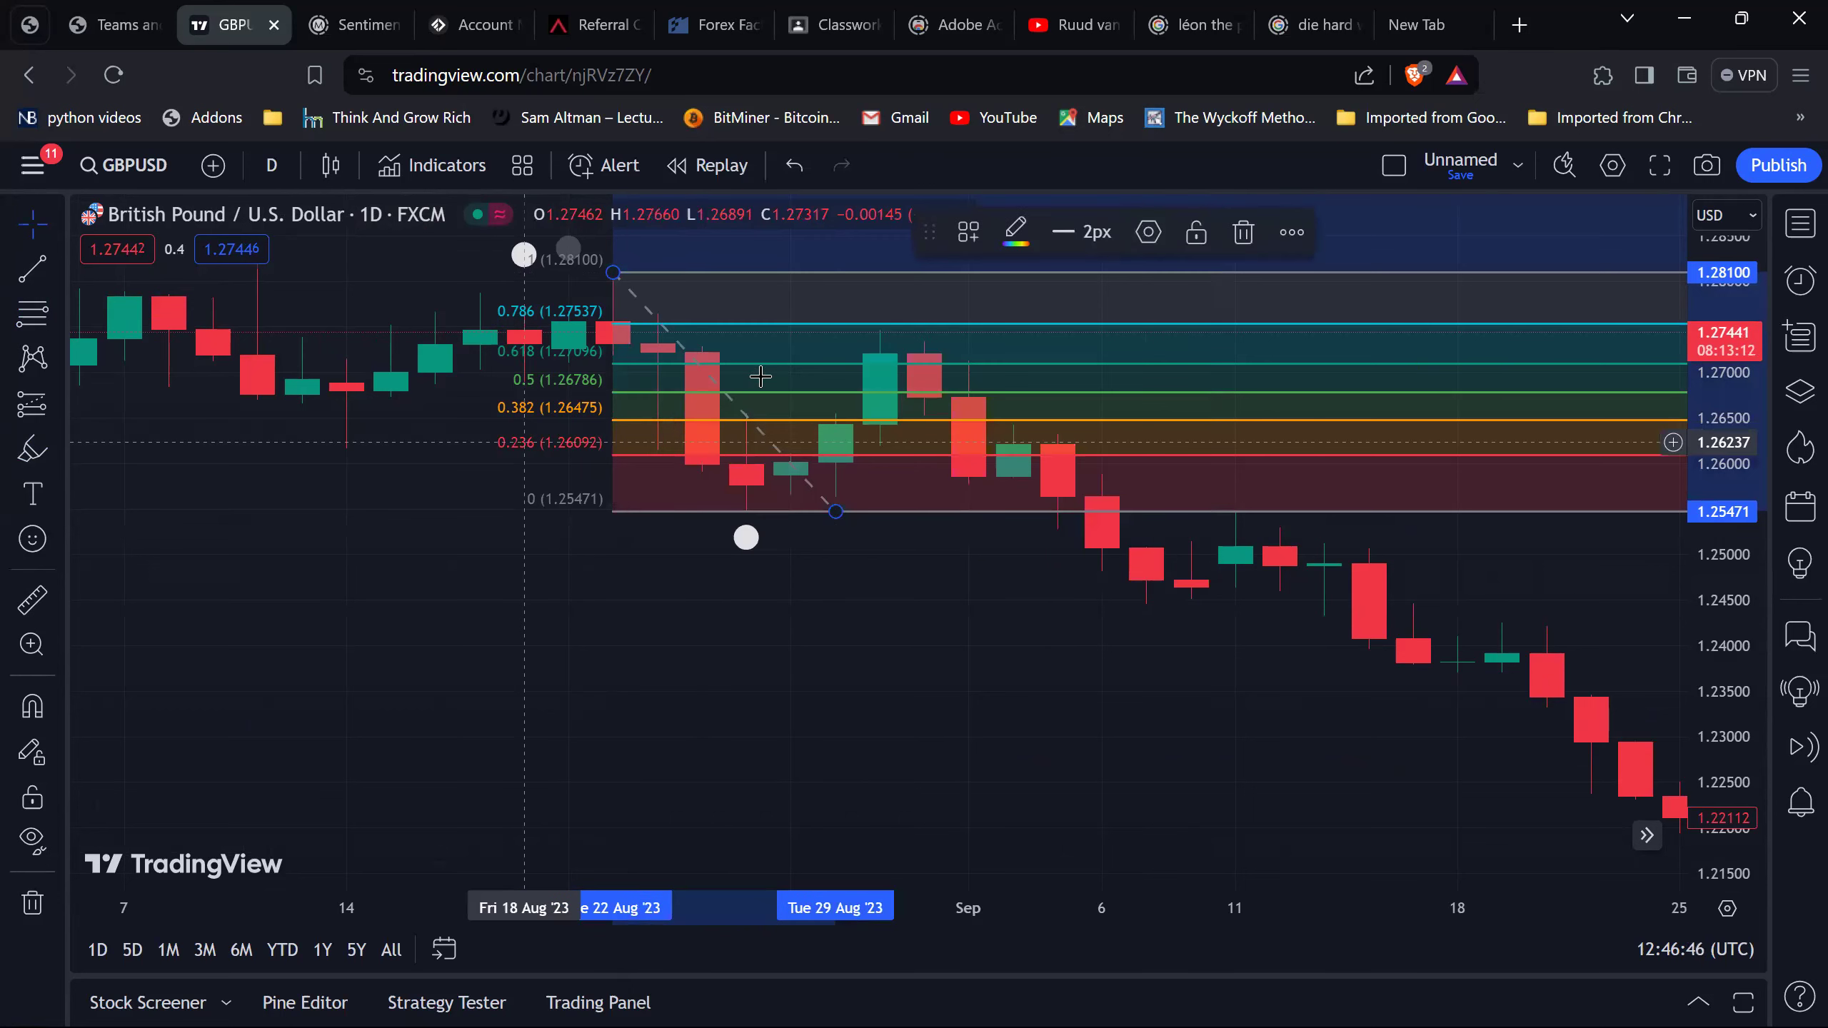
Circle the 30 August swing high near the 0.786 retracement level in red, and erase the circle.
{"action": "left_click", "coordinate": [620, 746]}
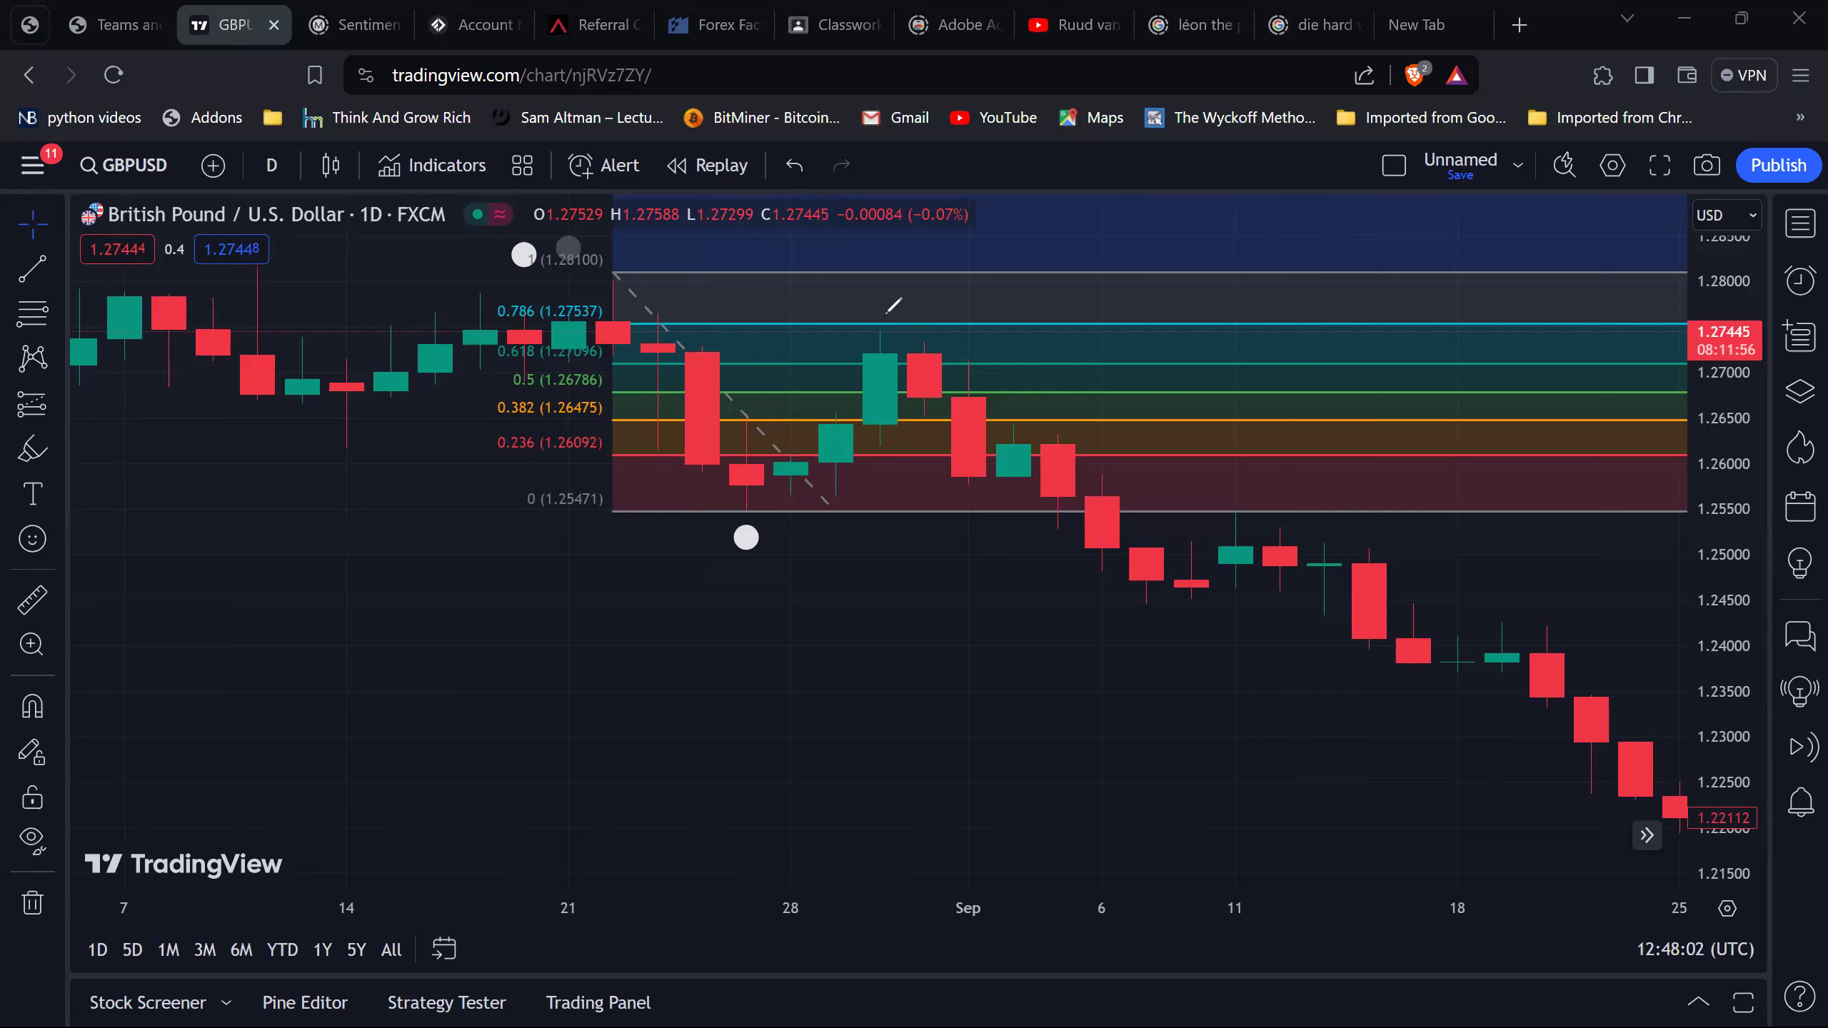
{"action": "mouse_move", "coordinate": [883, 316]}
{"action": "left_mouse_down"}
{"action": "mouse_move", "coordinate": [887, 381]}
{"action": "mouse_move", "coordinate": [919, 316]}
{"action": "mouse_move", "coordinate": [844, 334]}
{"action": "mouse_move", "coordinate": [896, 315]}
{"action": "left_mouse_up"}
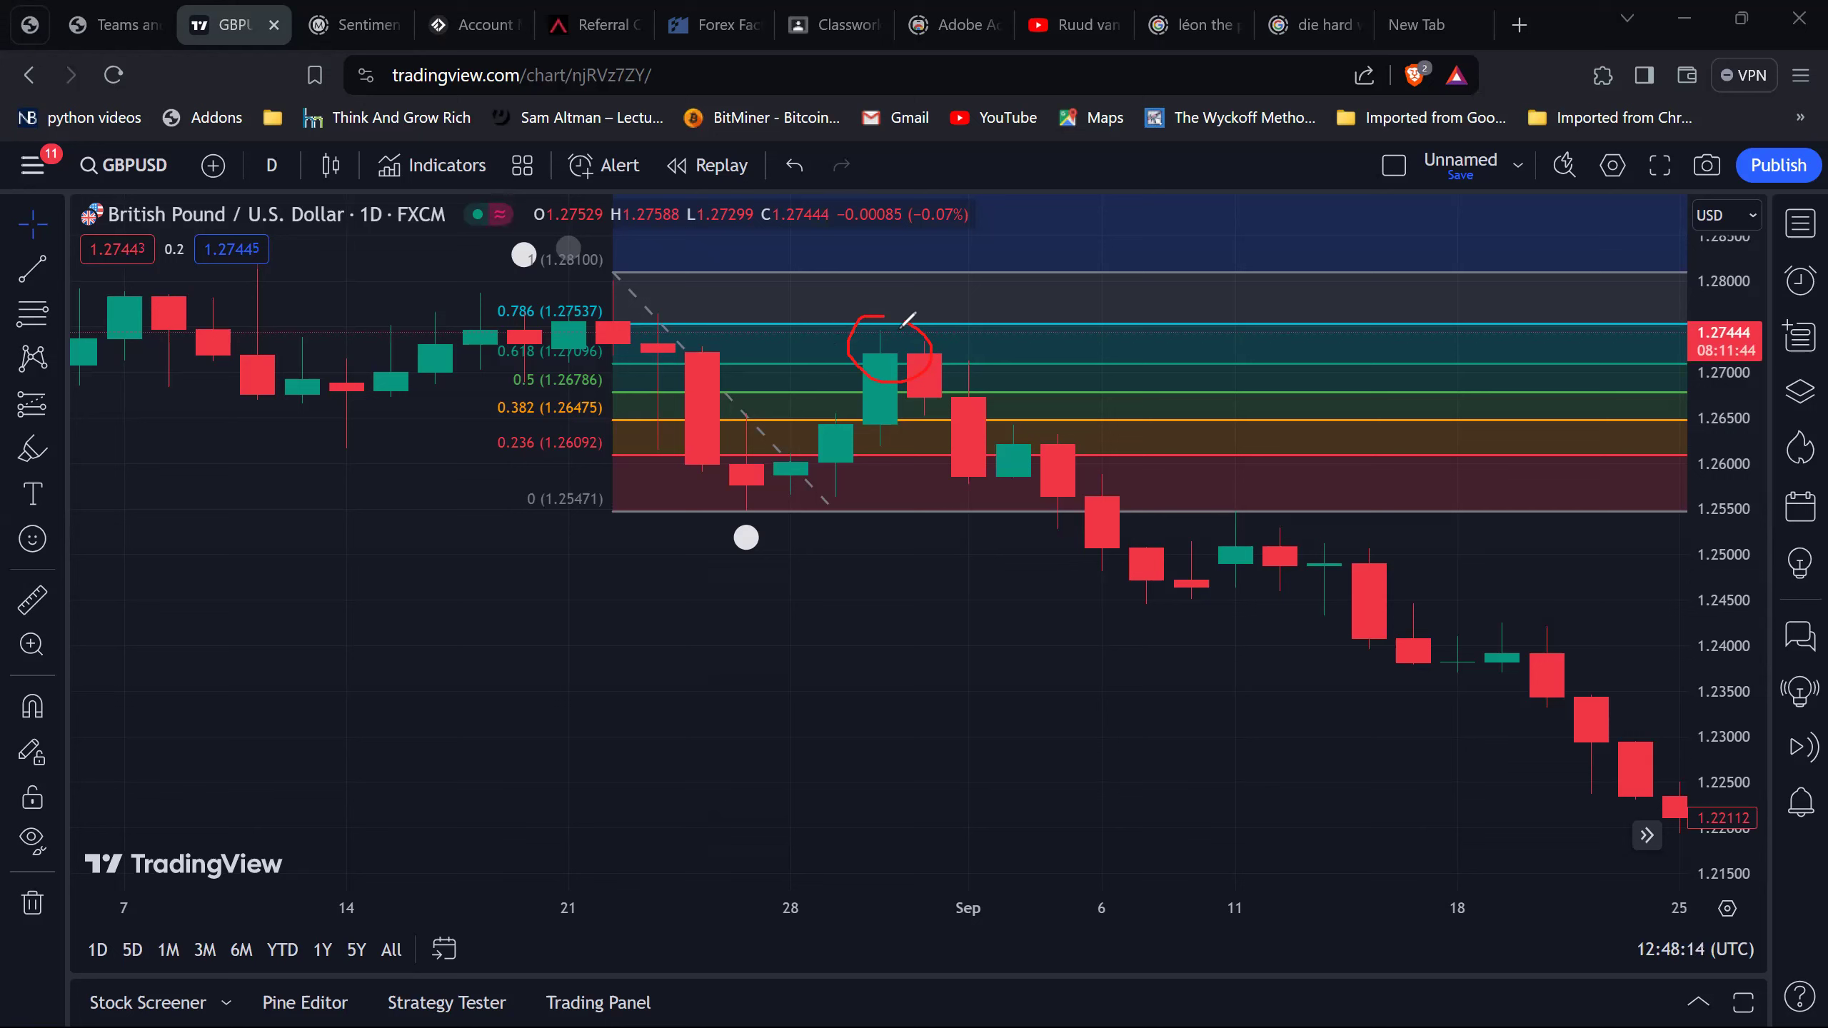
{"action": "key", "text": "e"}
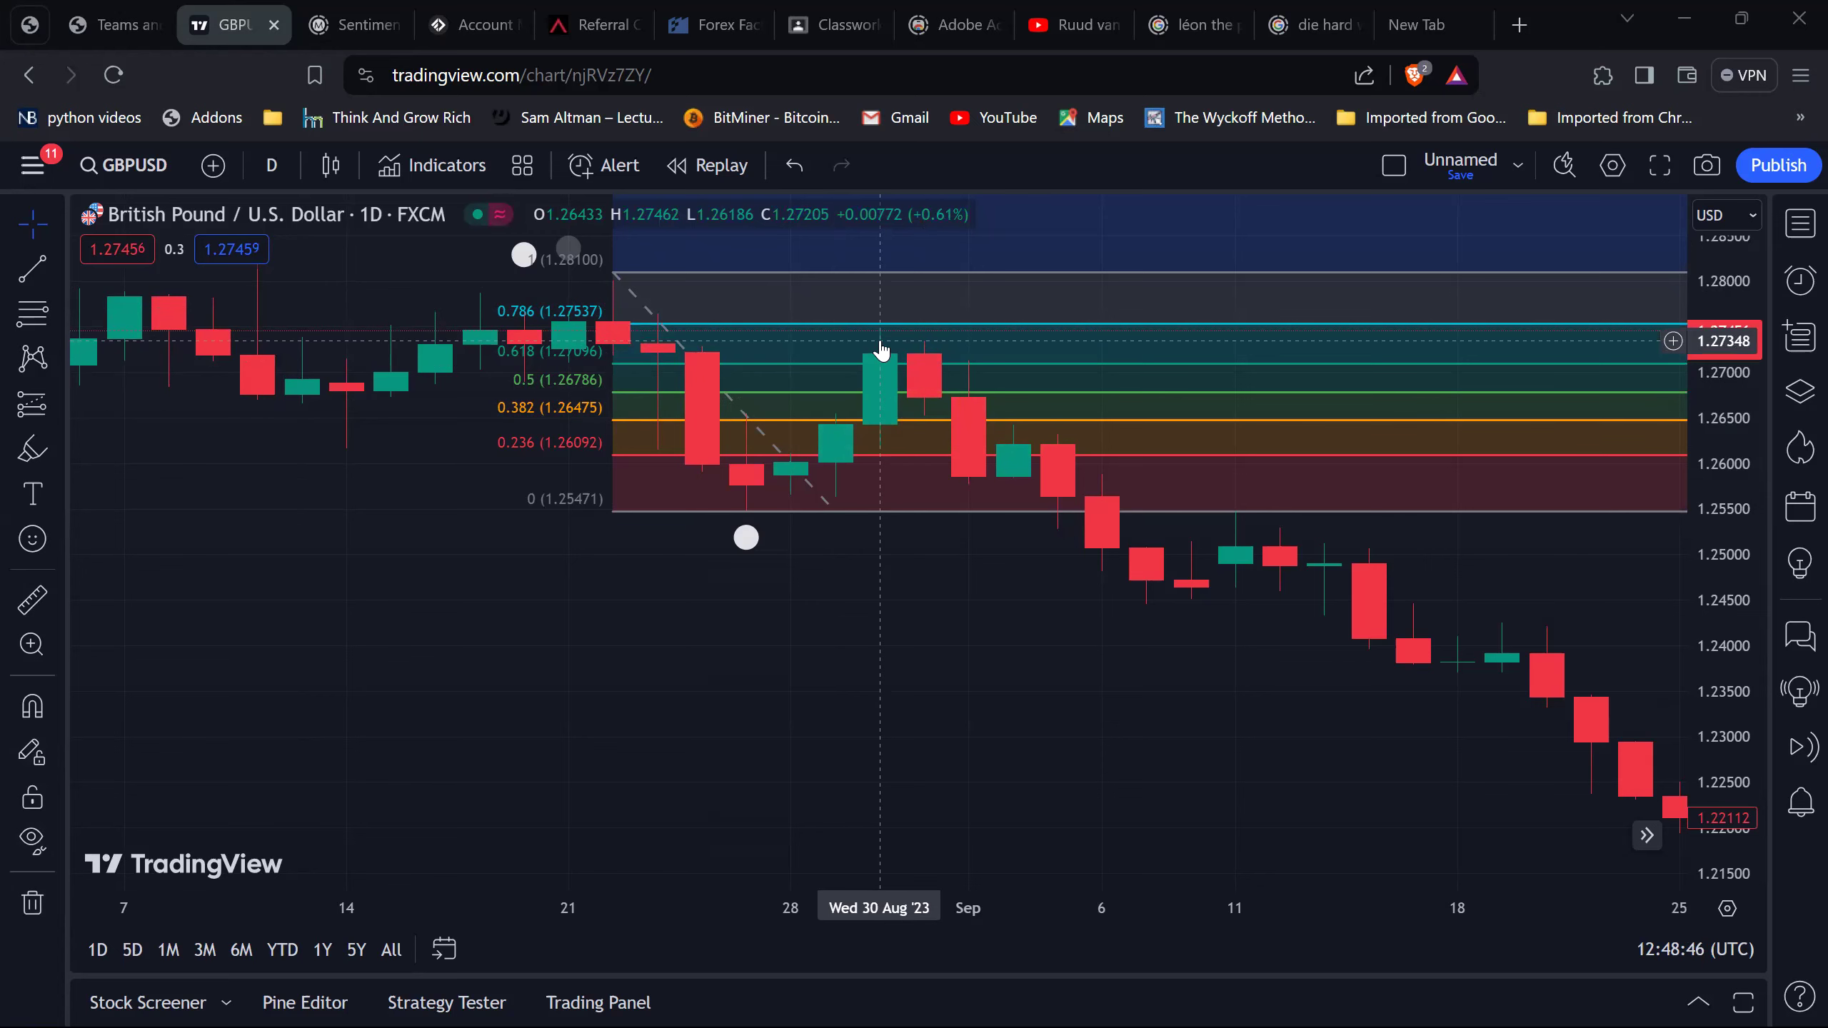
Search the indicators for RSI, try to add a match, and close the sign-up offer and the indicator library.
{"action": "scroll", "coordinate": [897, 471], "scroll_direction": "down", "scroll_amount": 3}
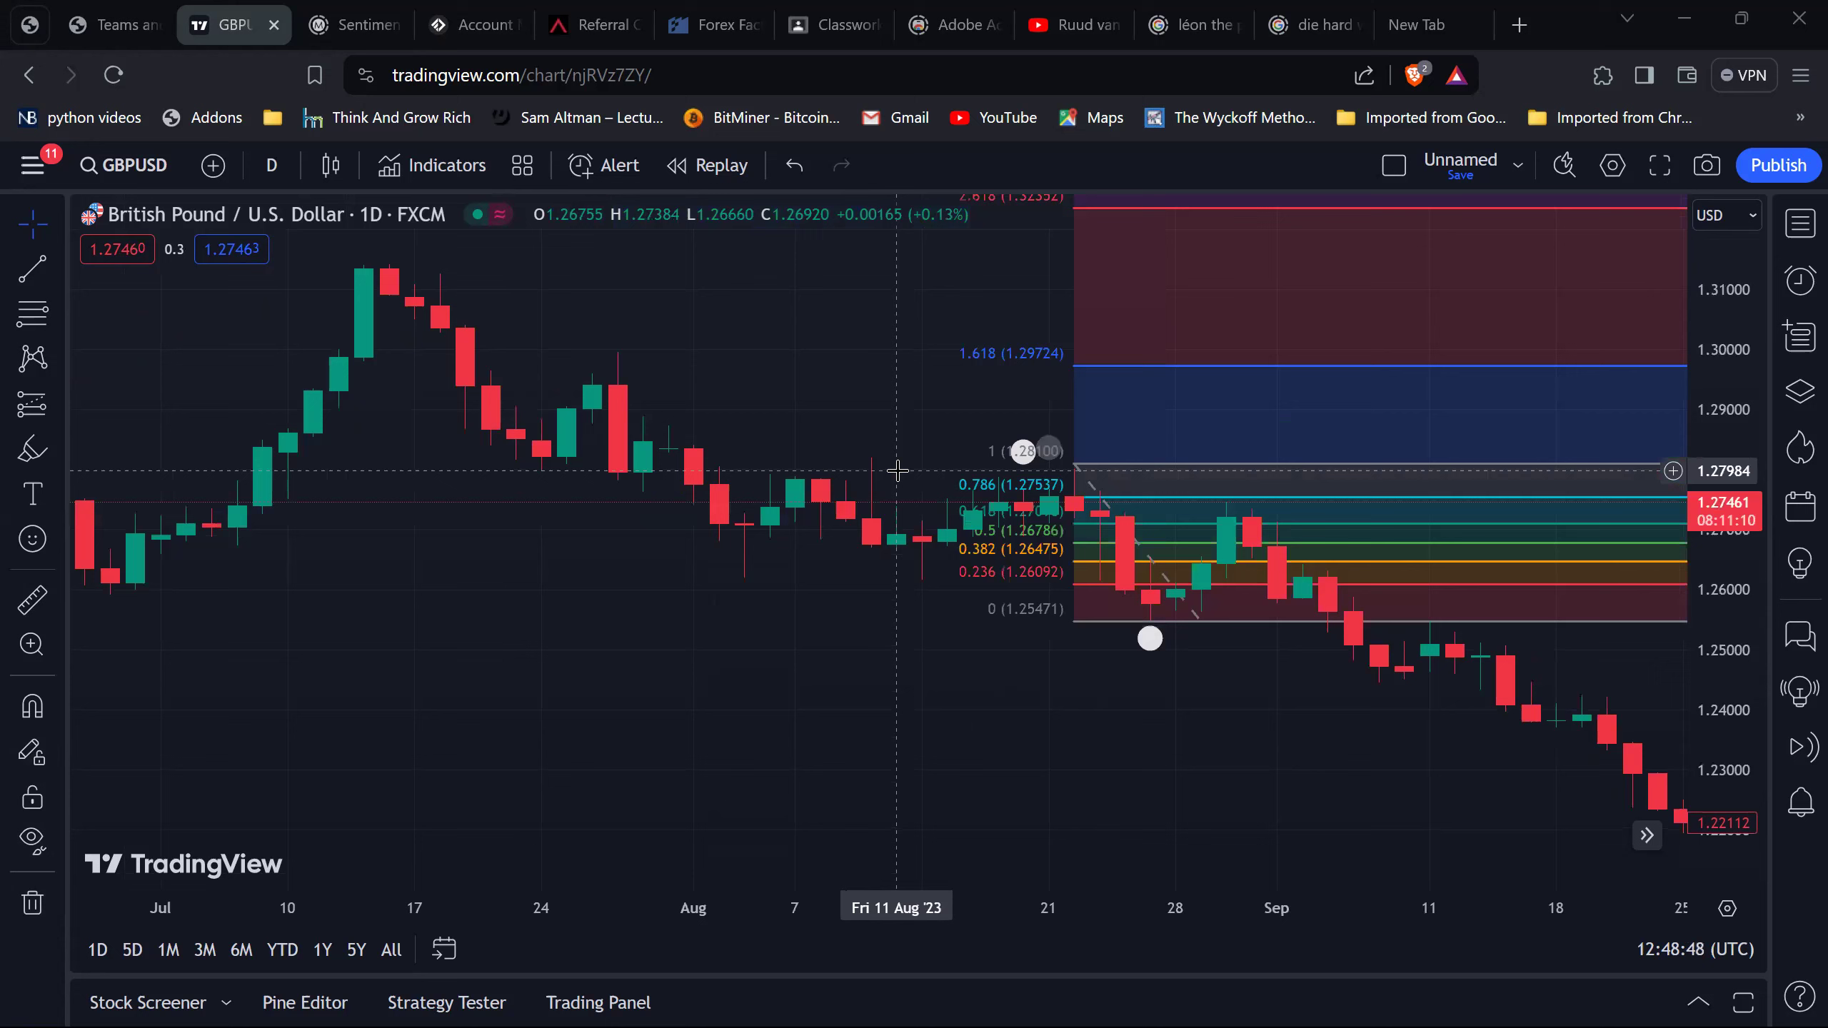
{"action": "left_click", "coordinate": [417, 170]}
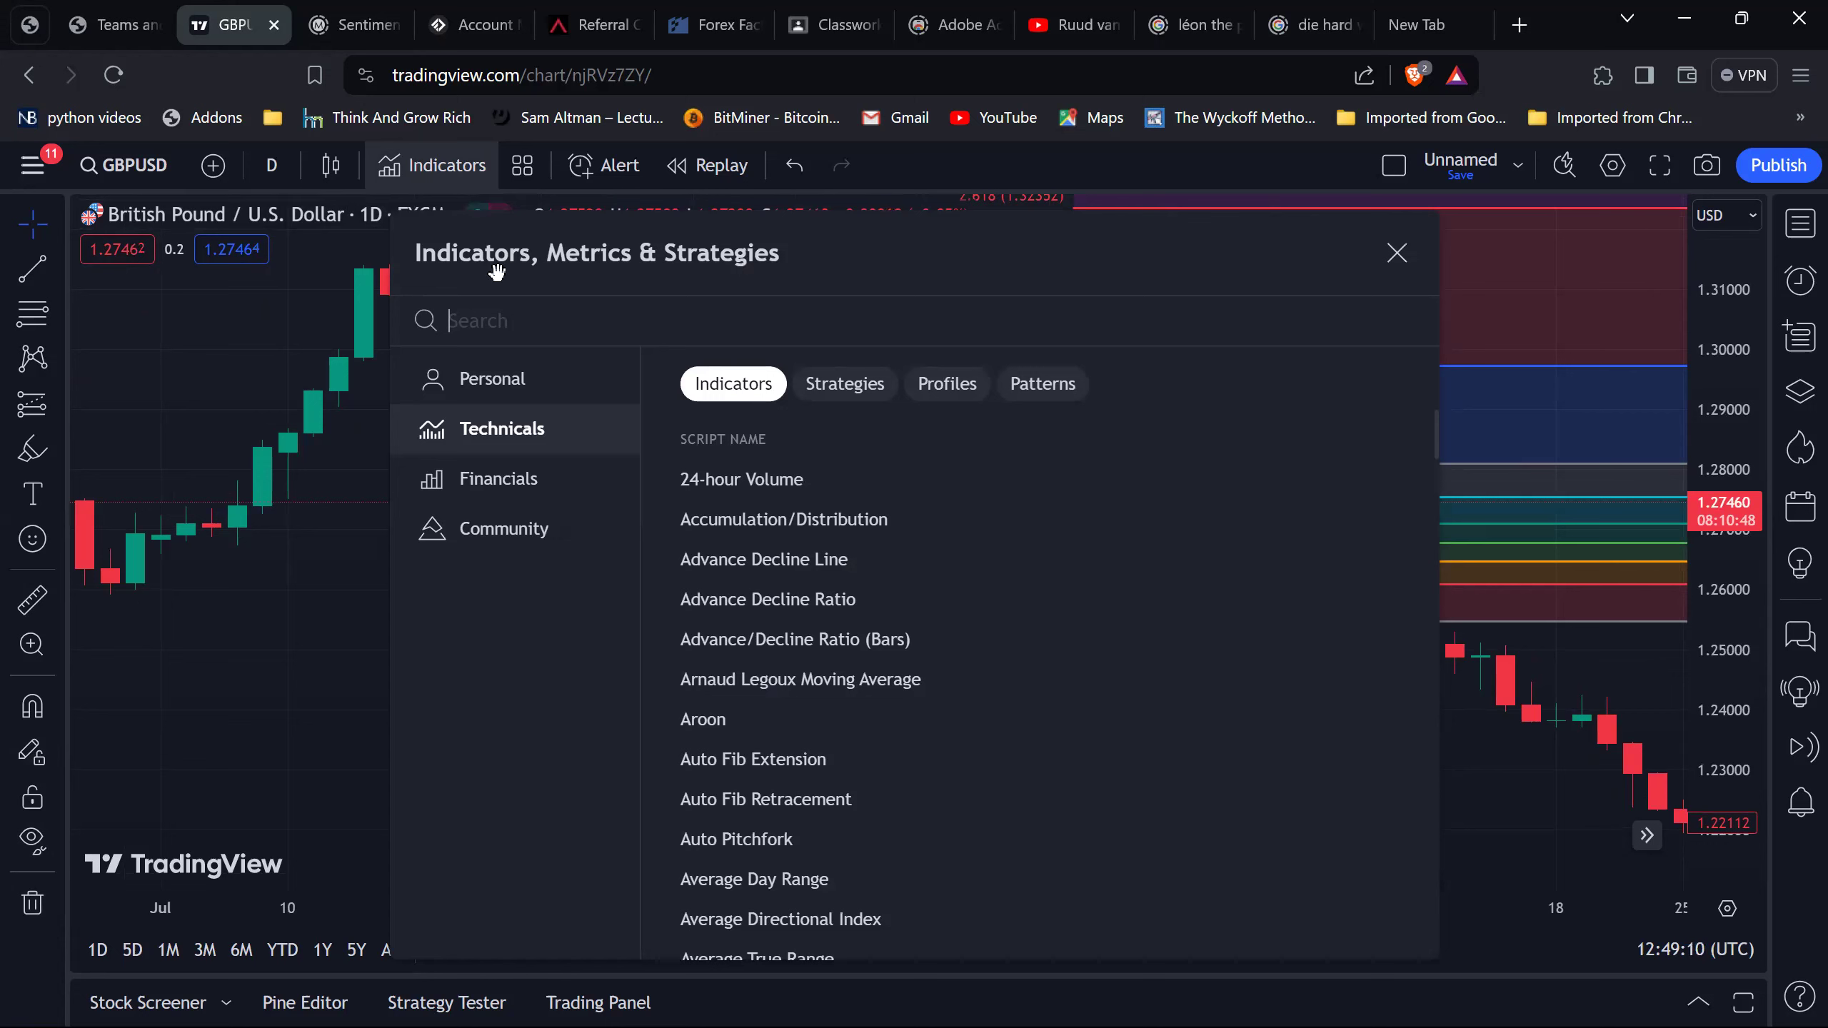
{"action": "type", "text": "os"}
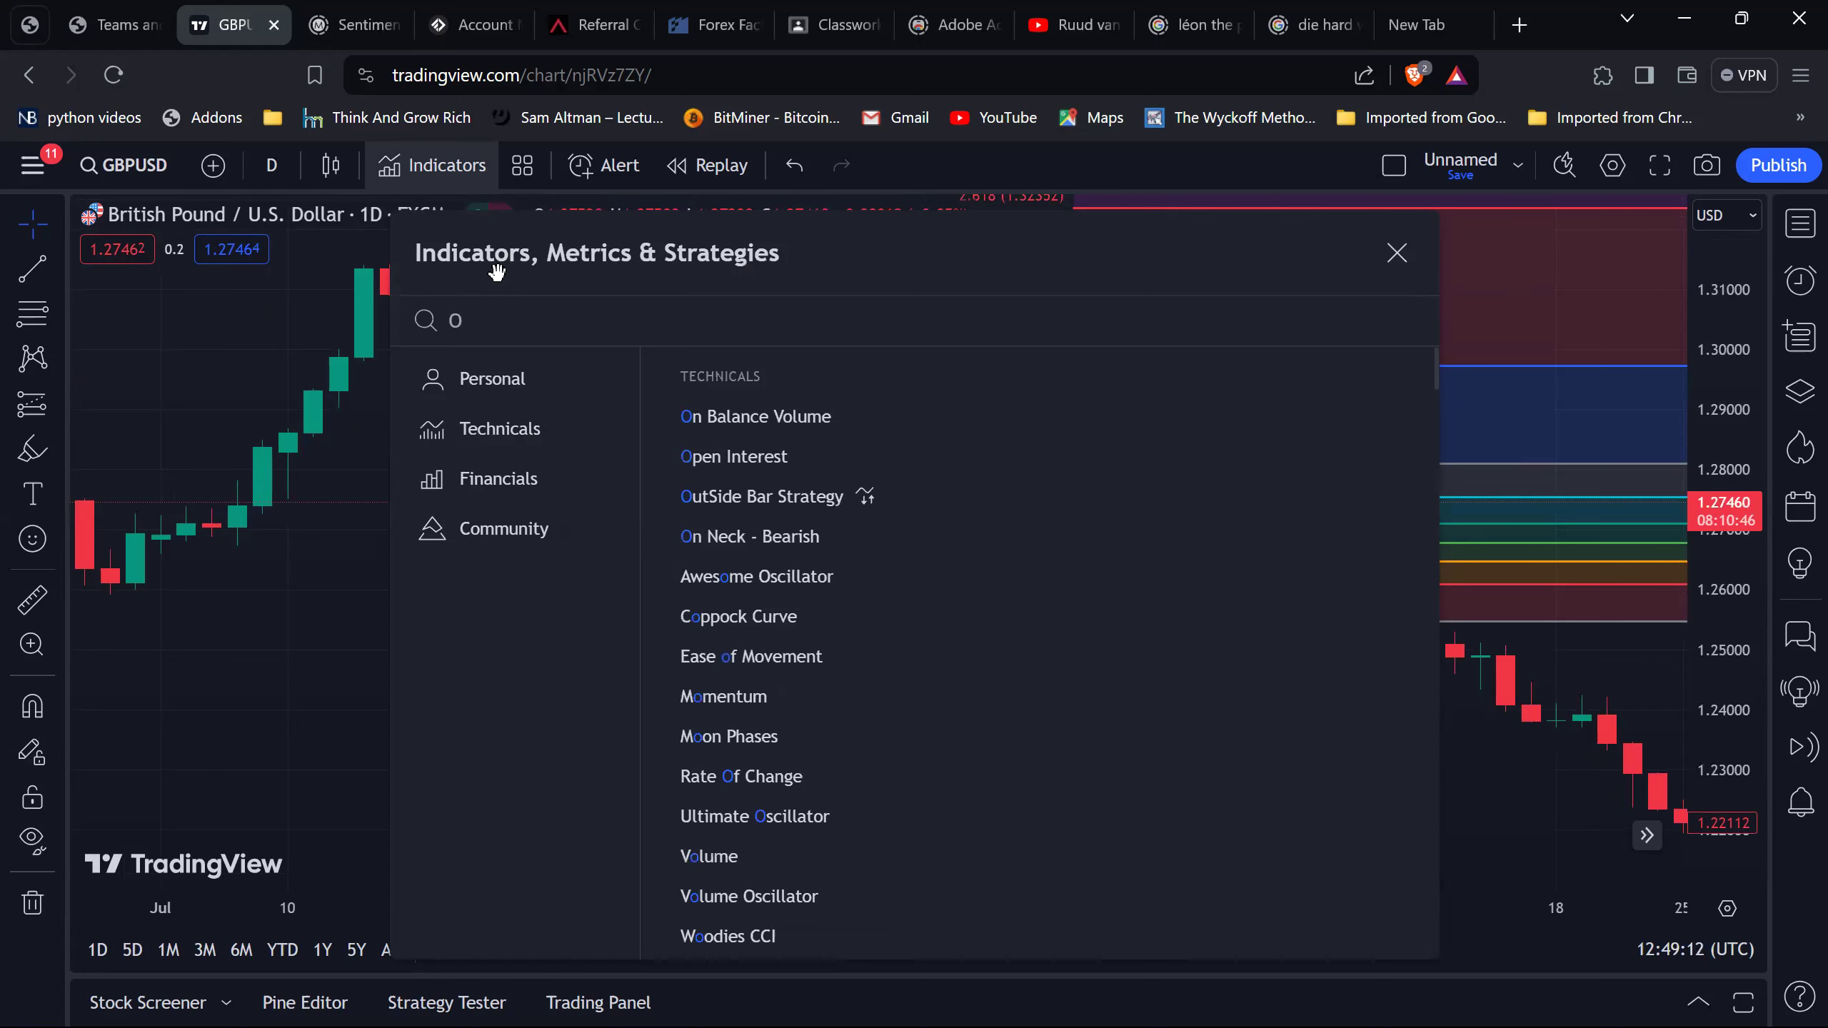
{"action": "key", "text": "BackSpace"}
{"action": "key", "text": "BackSpace"}
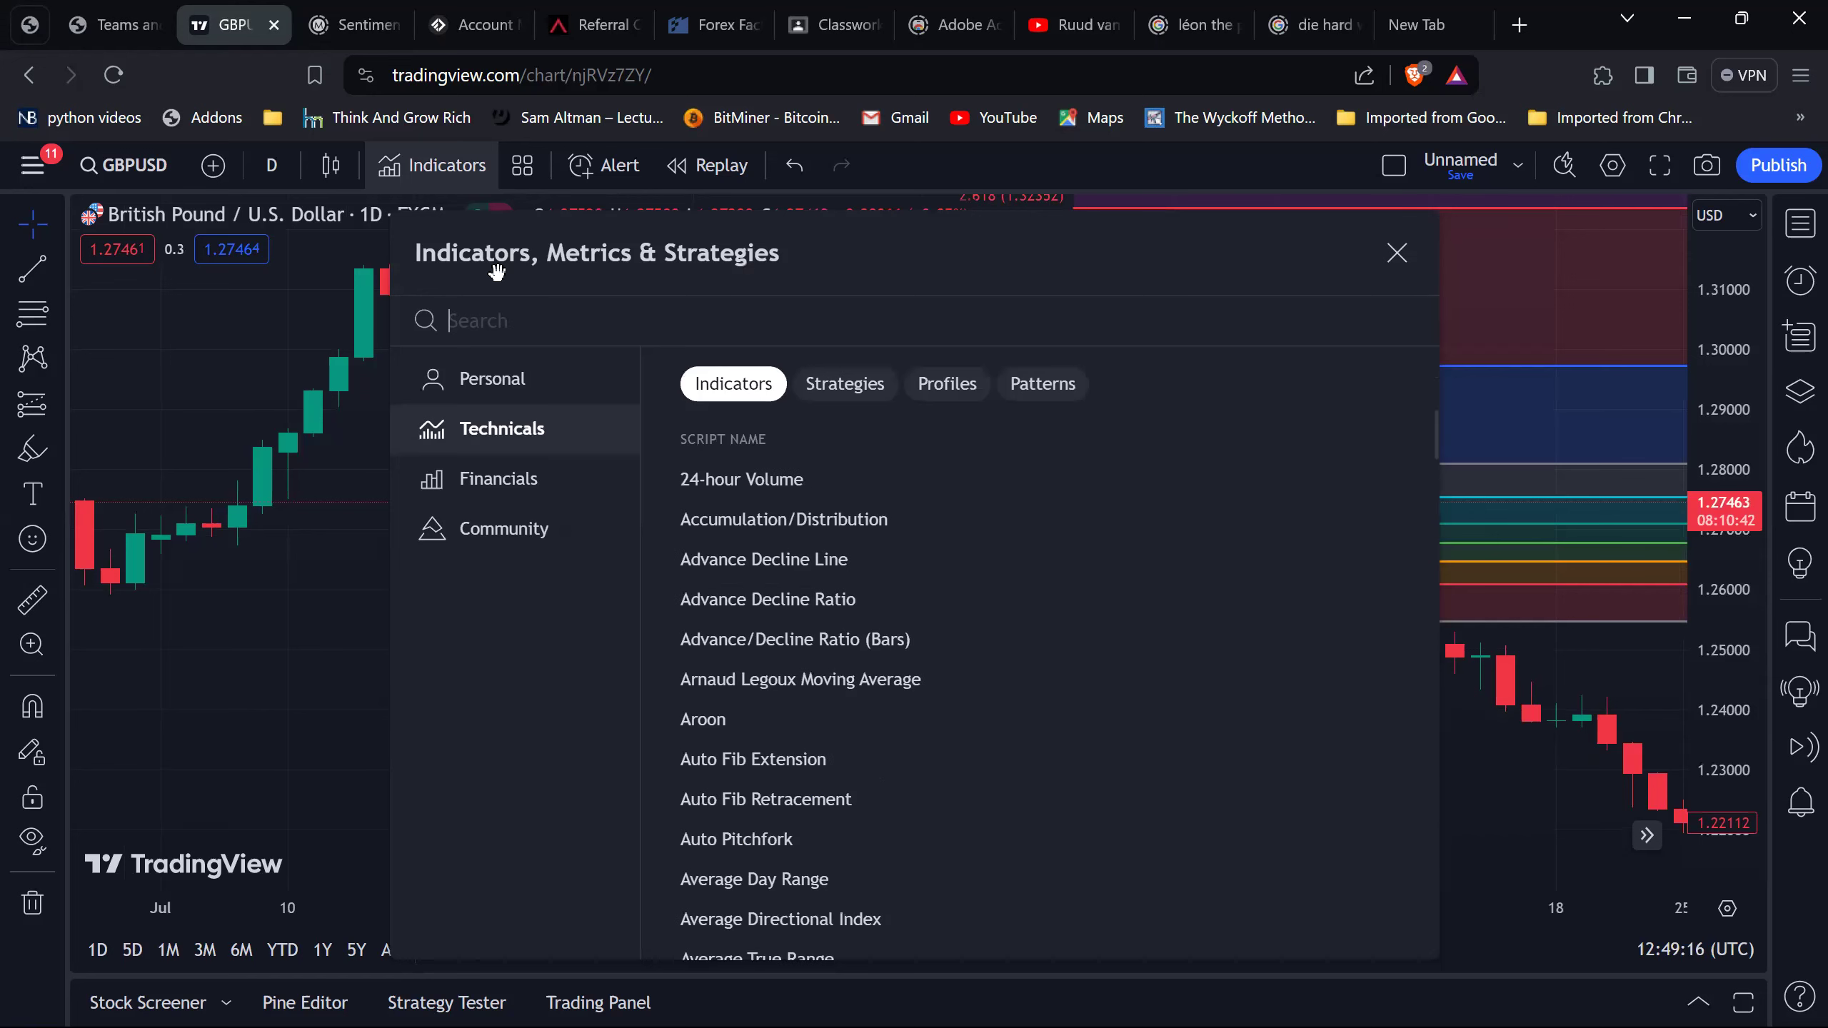
{"action": "type", "text": "RSI"}
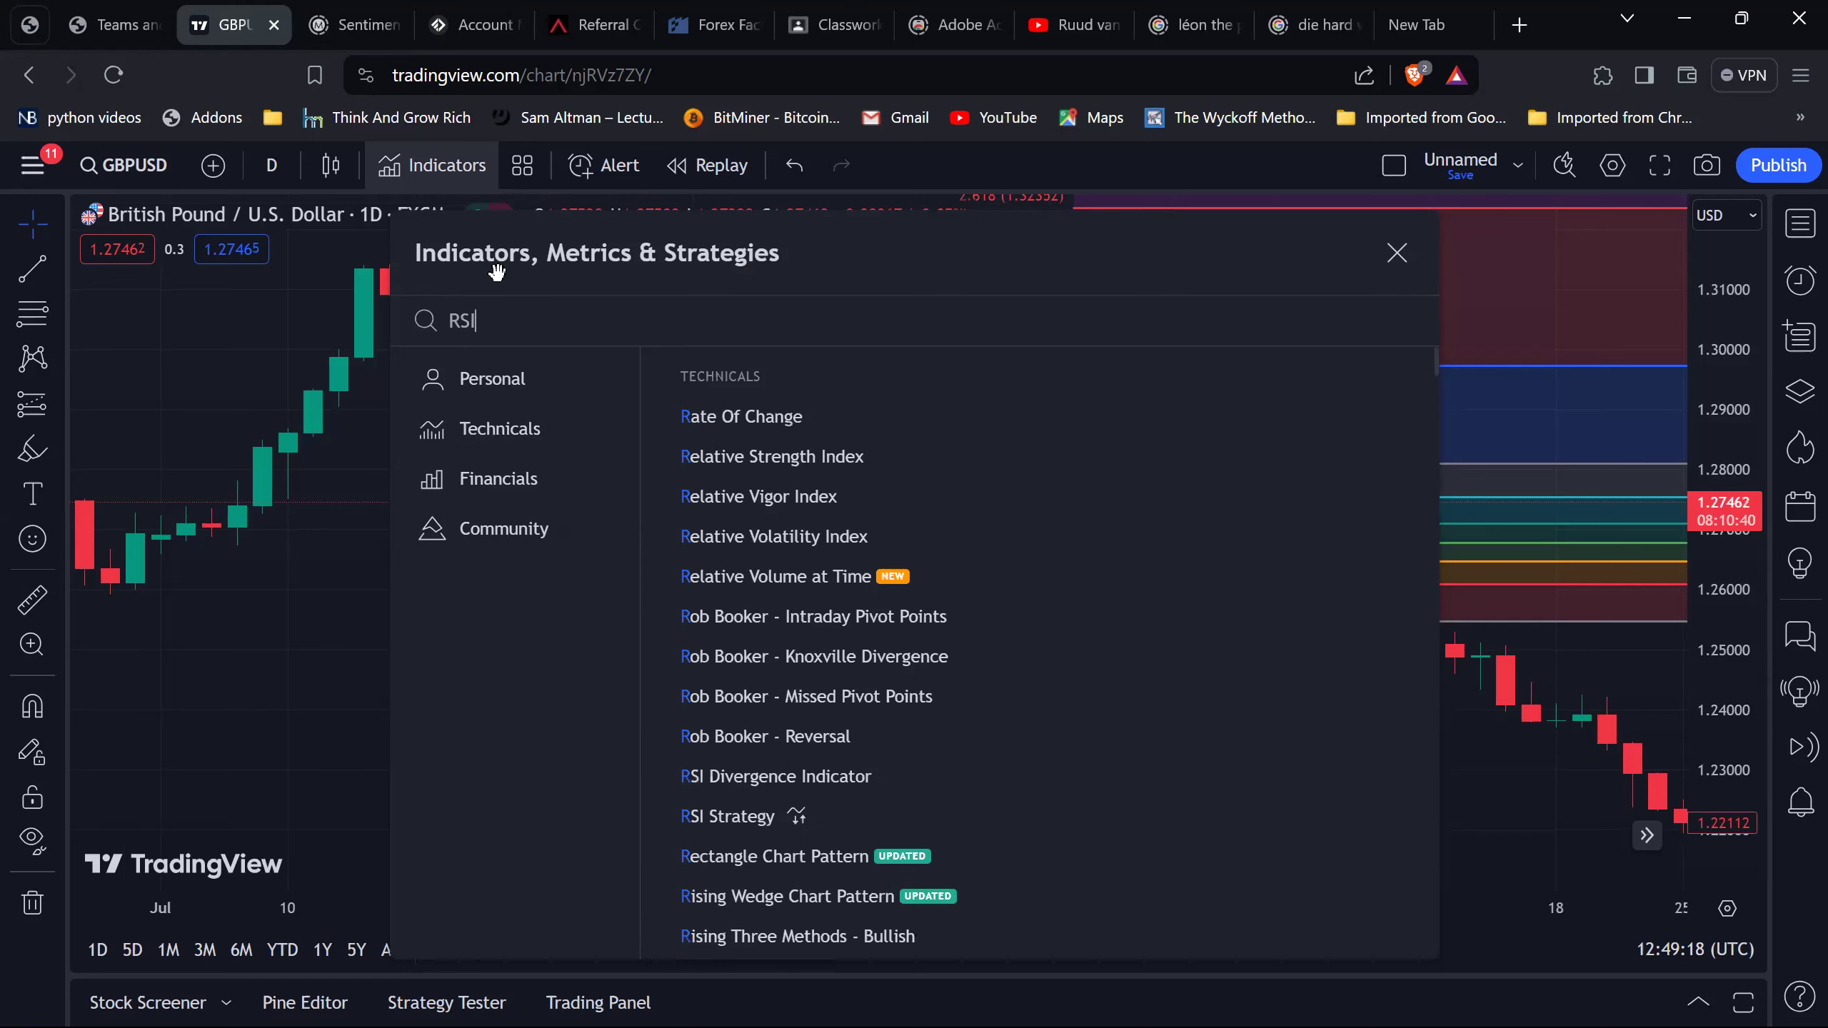
{"action": "left_click", "coordinate": [821, 418]}
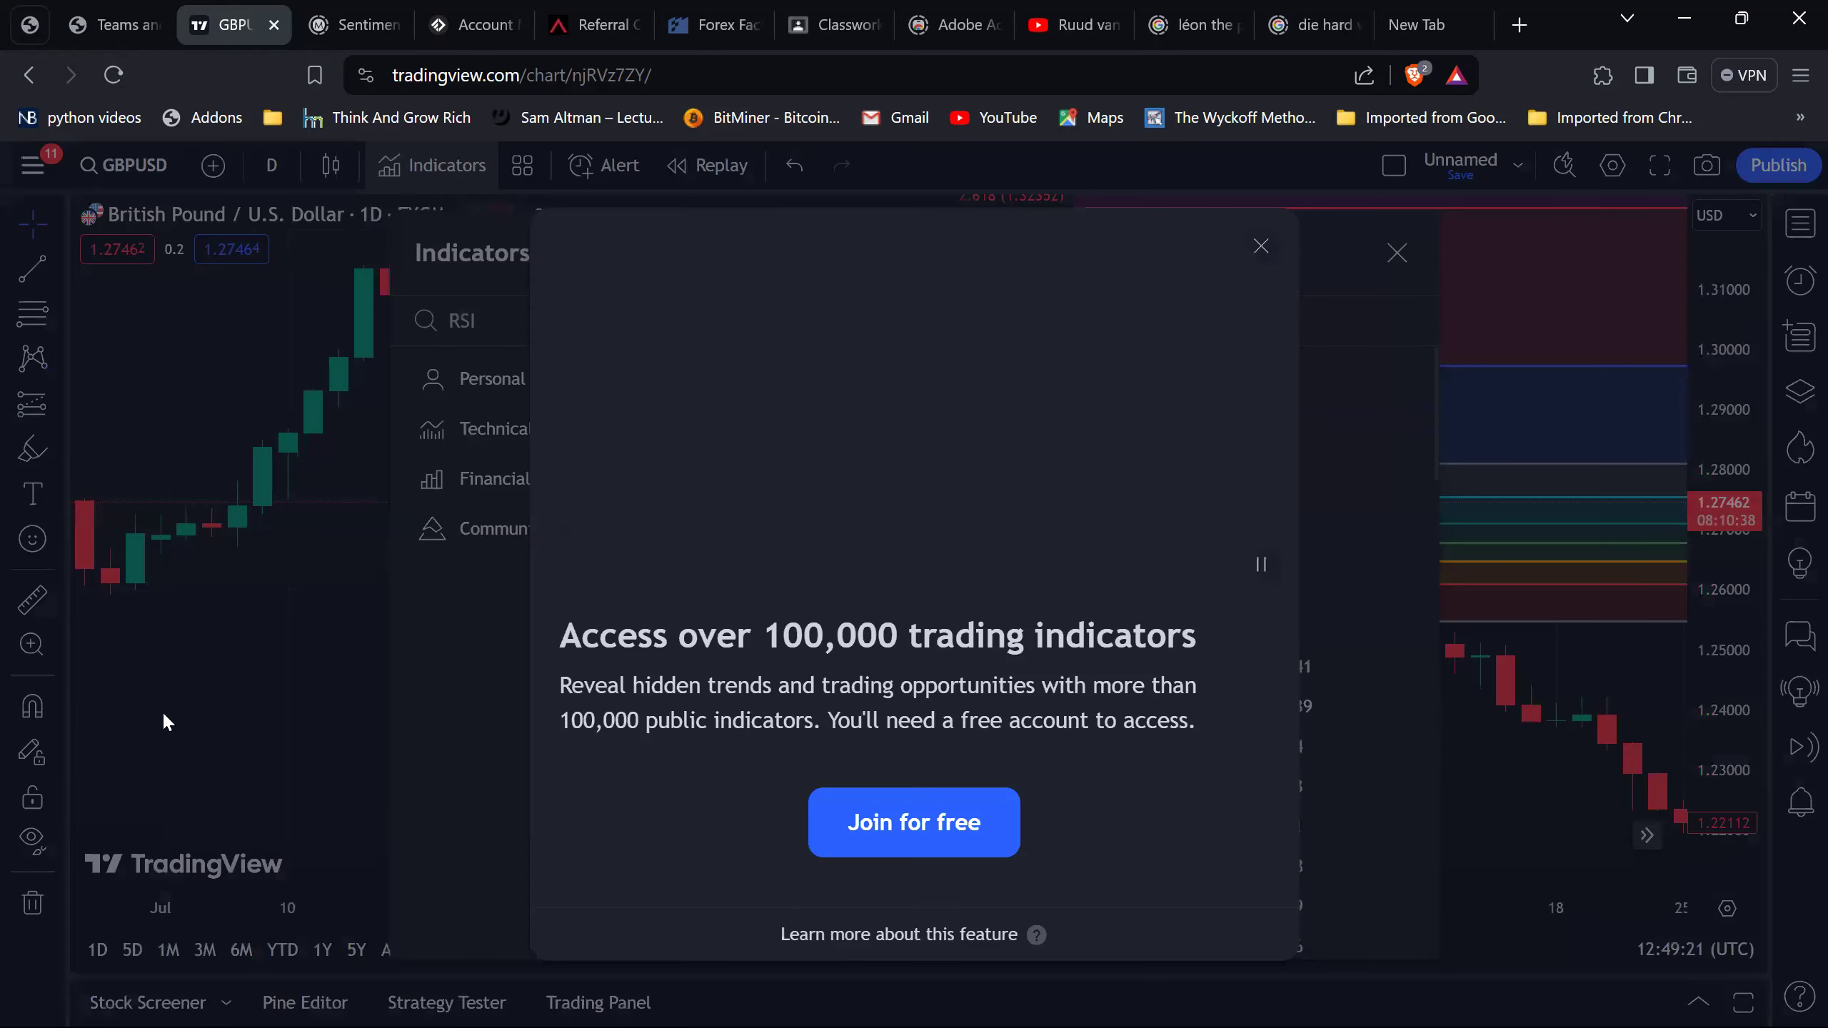
{"action": "left_click", "coordinate": [1261, 246]}
{"action": "left_click", "coordinate": [1397, 253]}
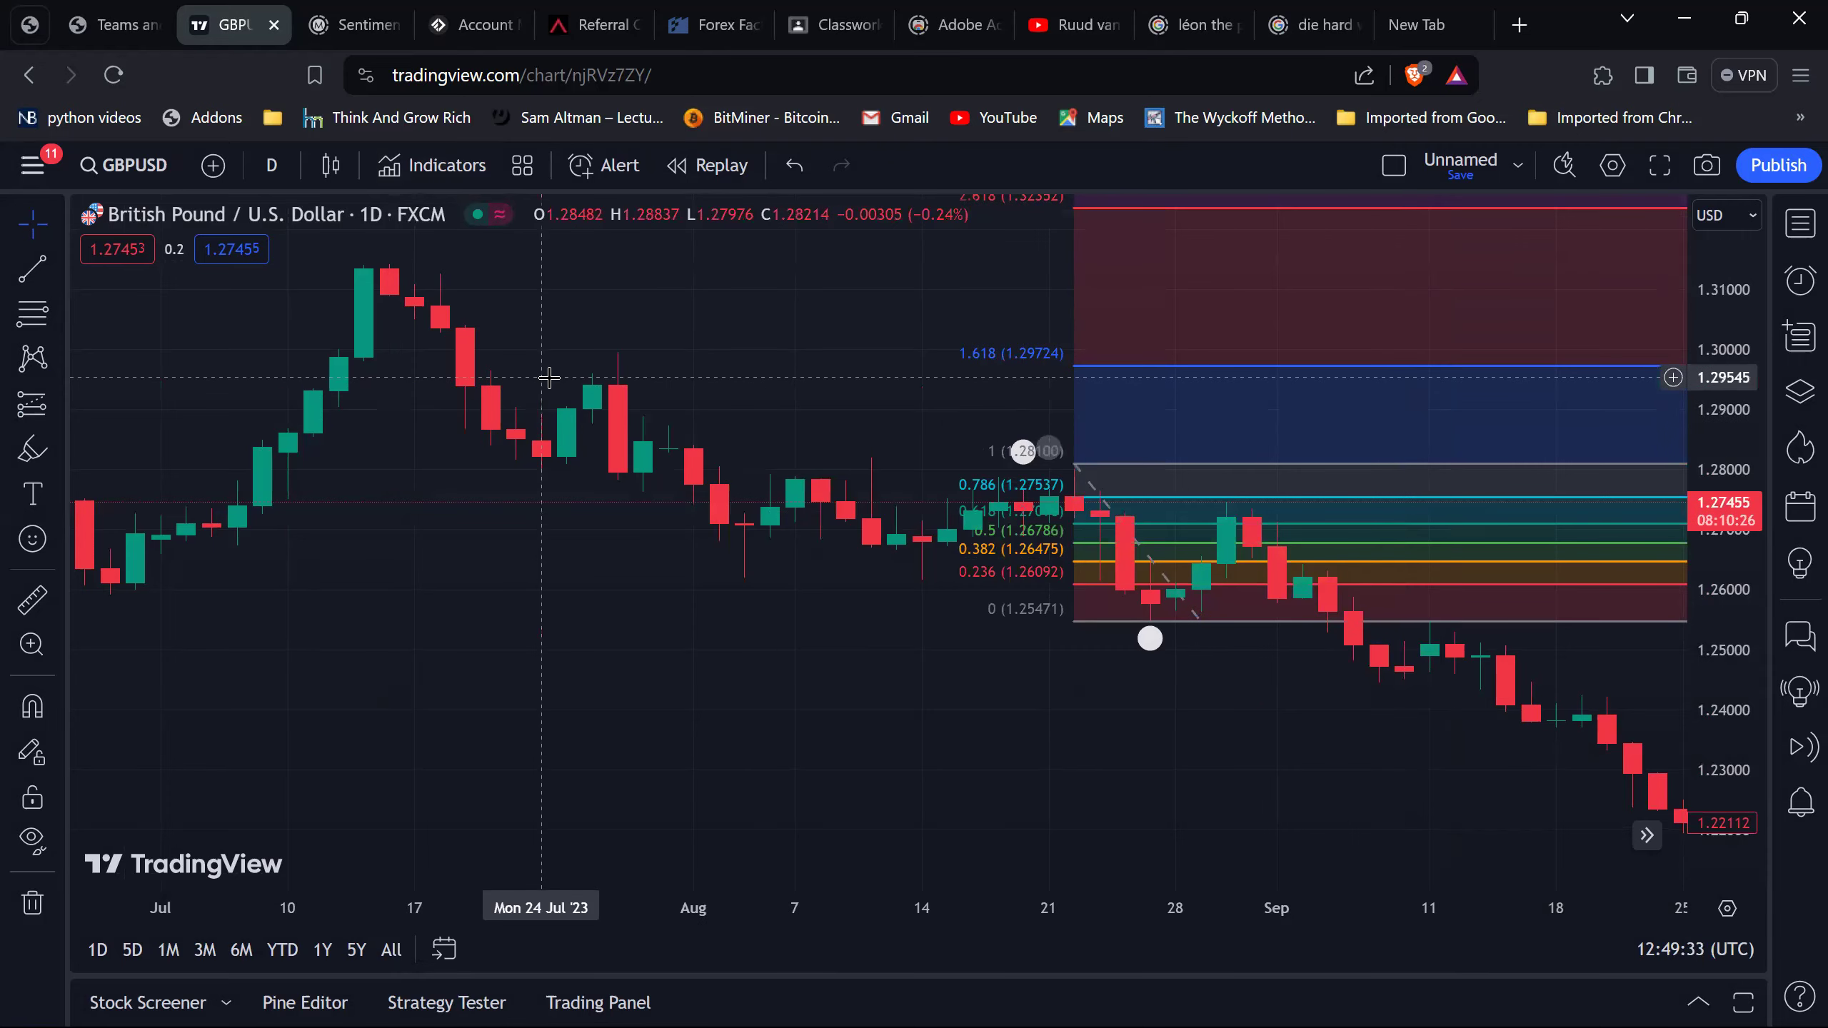
Delete the Fib Retracement drawn over the late-August decline.
{"action": "scroll", "coordinate": [1157, 531], "scroll_direction": "right", "scroll_amount": 5}
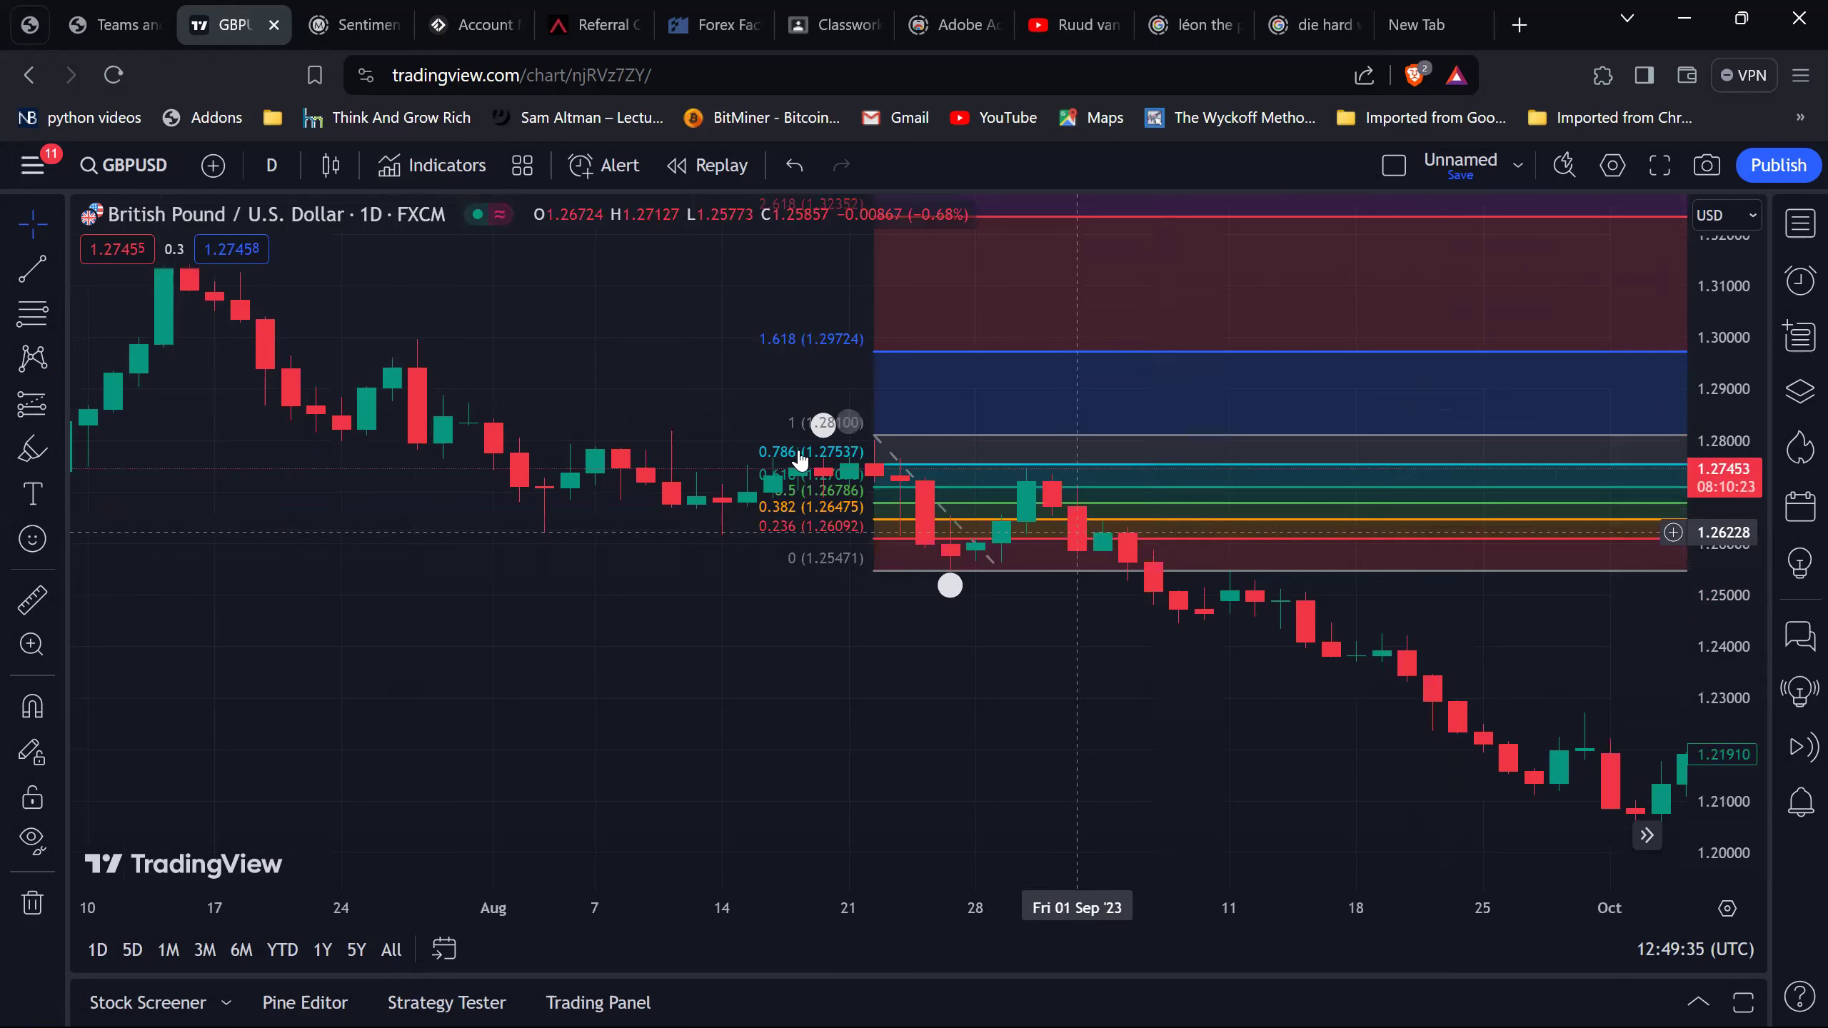
{"action": "left_click", "coordinate": [1005, 572]}
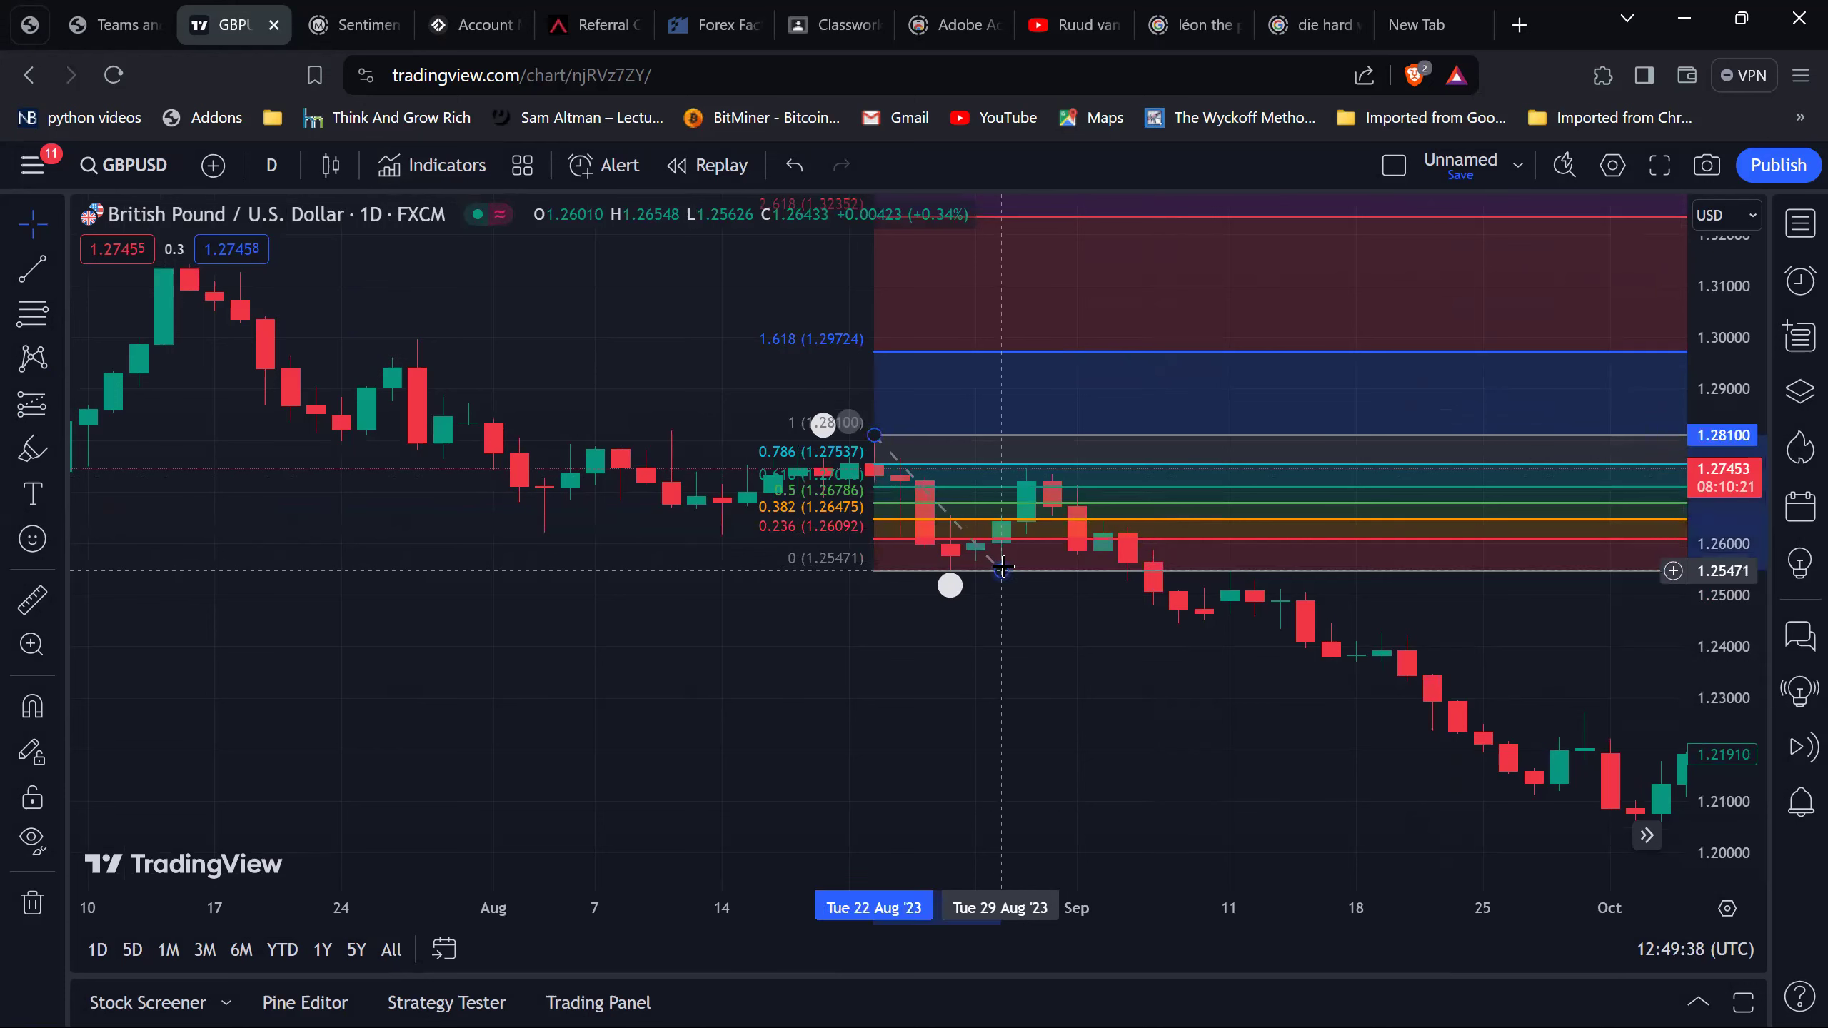
{"action": "key", "text": "Delete"}
Search the indicators for REL, try to add Relative Strength Index, and dismiss the sign-up offer and the library.
{"action": "left_click", "coordinate": [406, 169]}
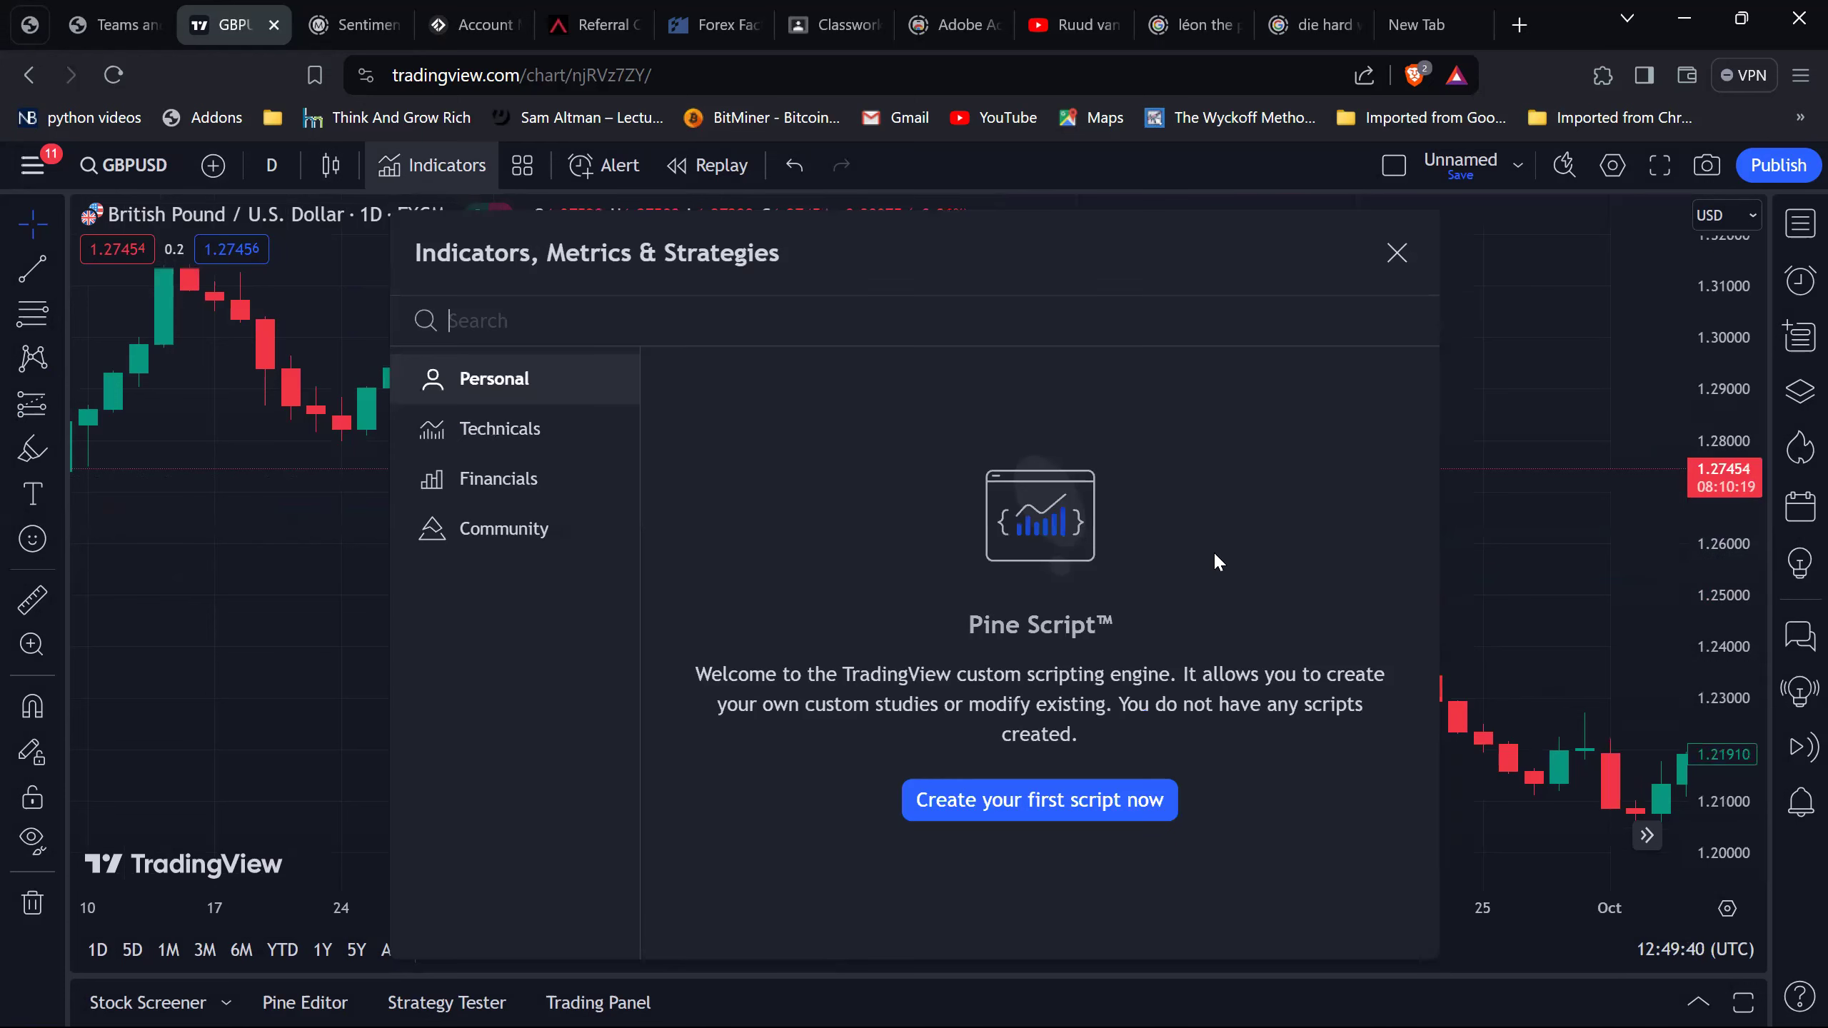
{"action": "type", "text": "REL"}
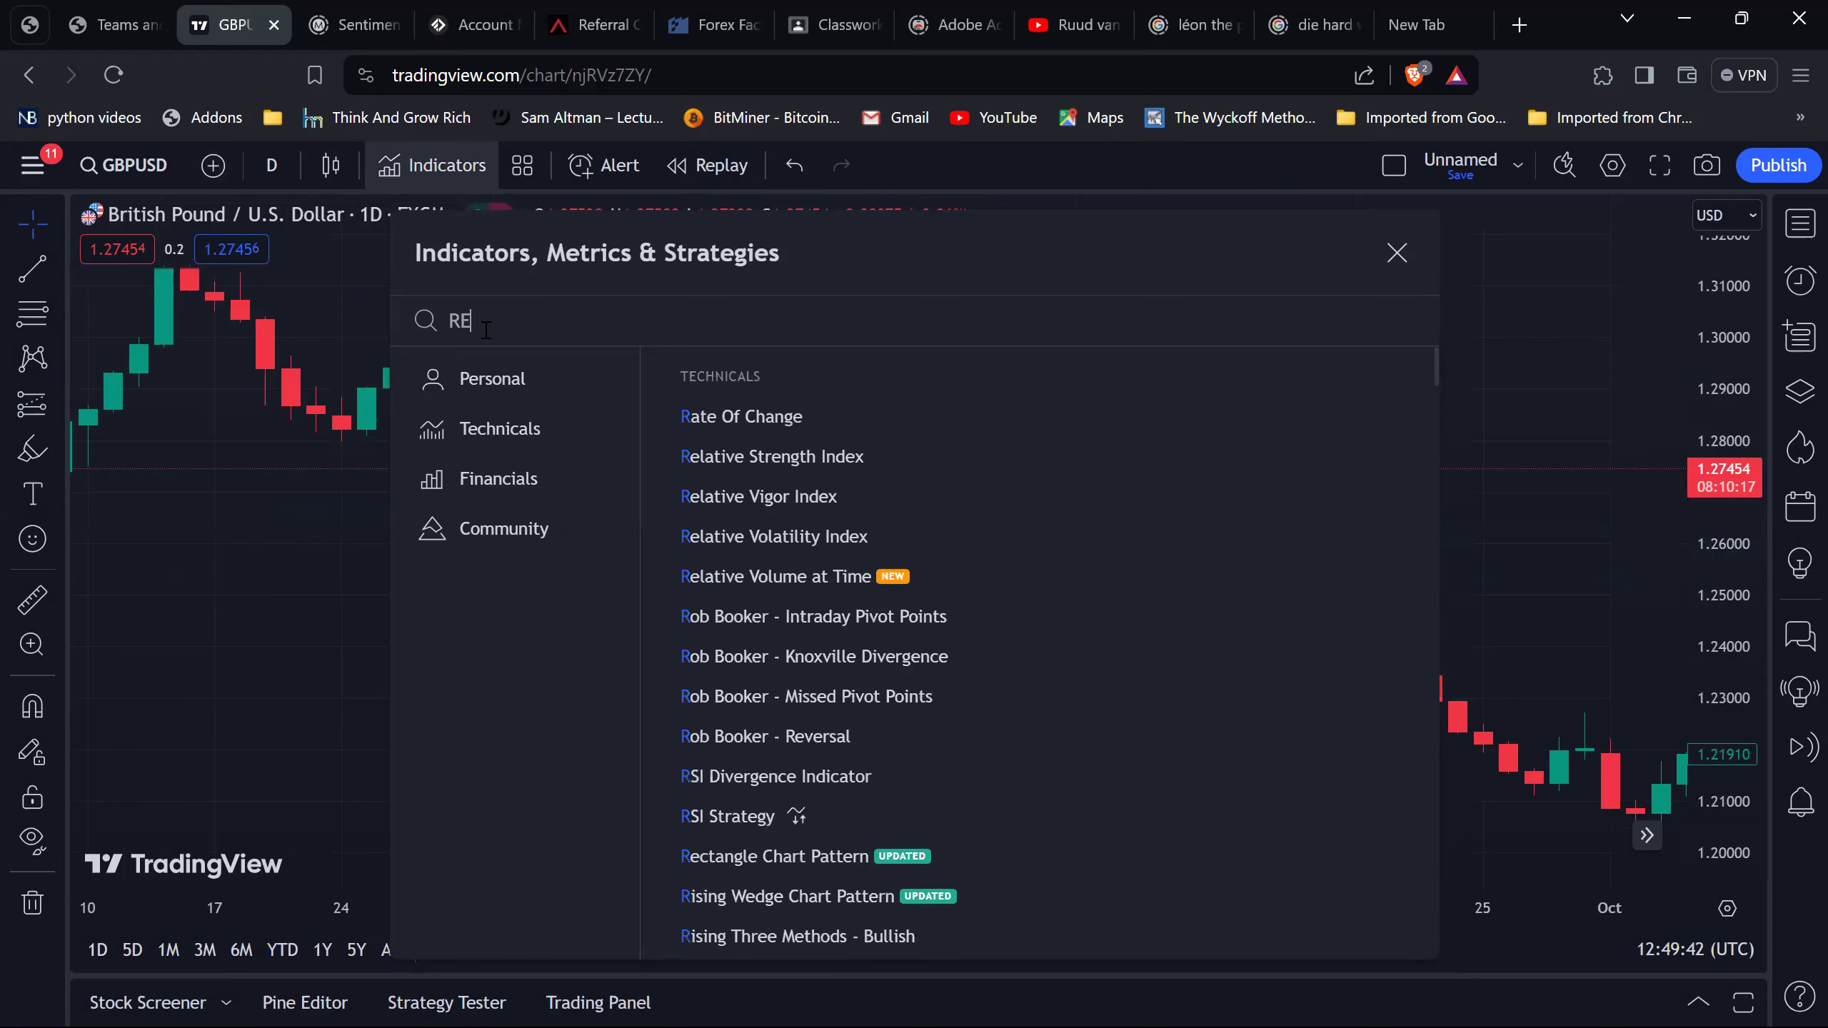
{"action": "left_click", "coordinate": [791, 465]}
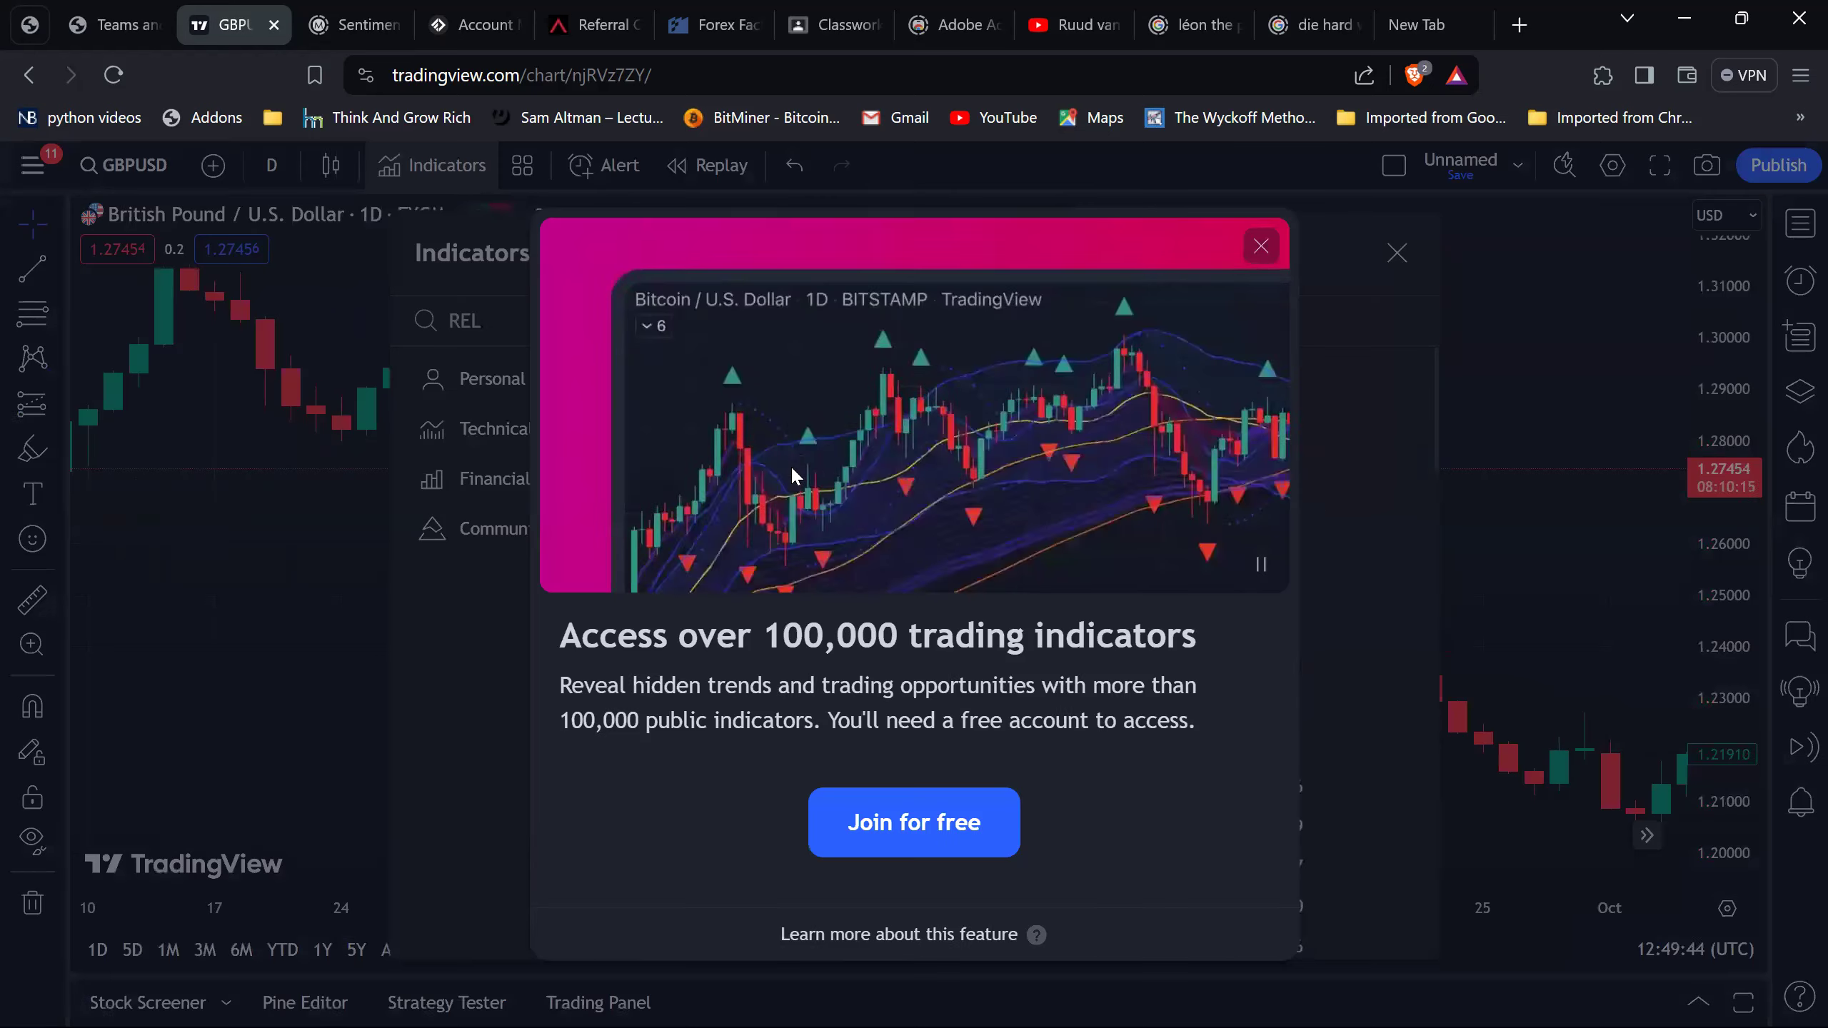
{"action": "left_click", "coordinate": [1316, 495]}
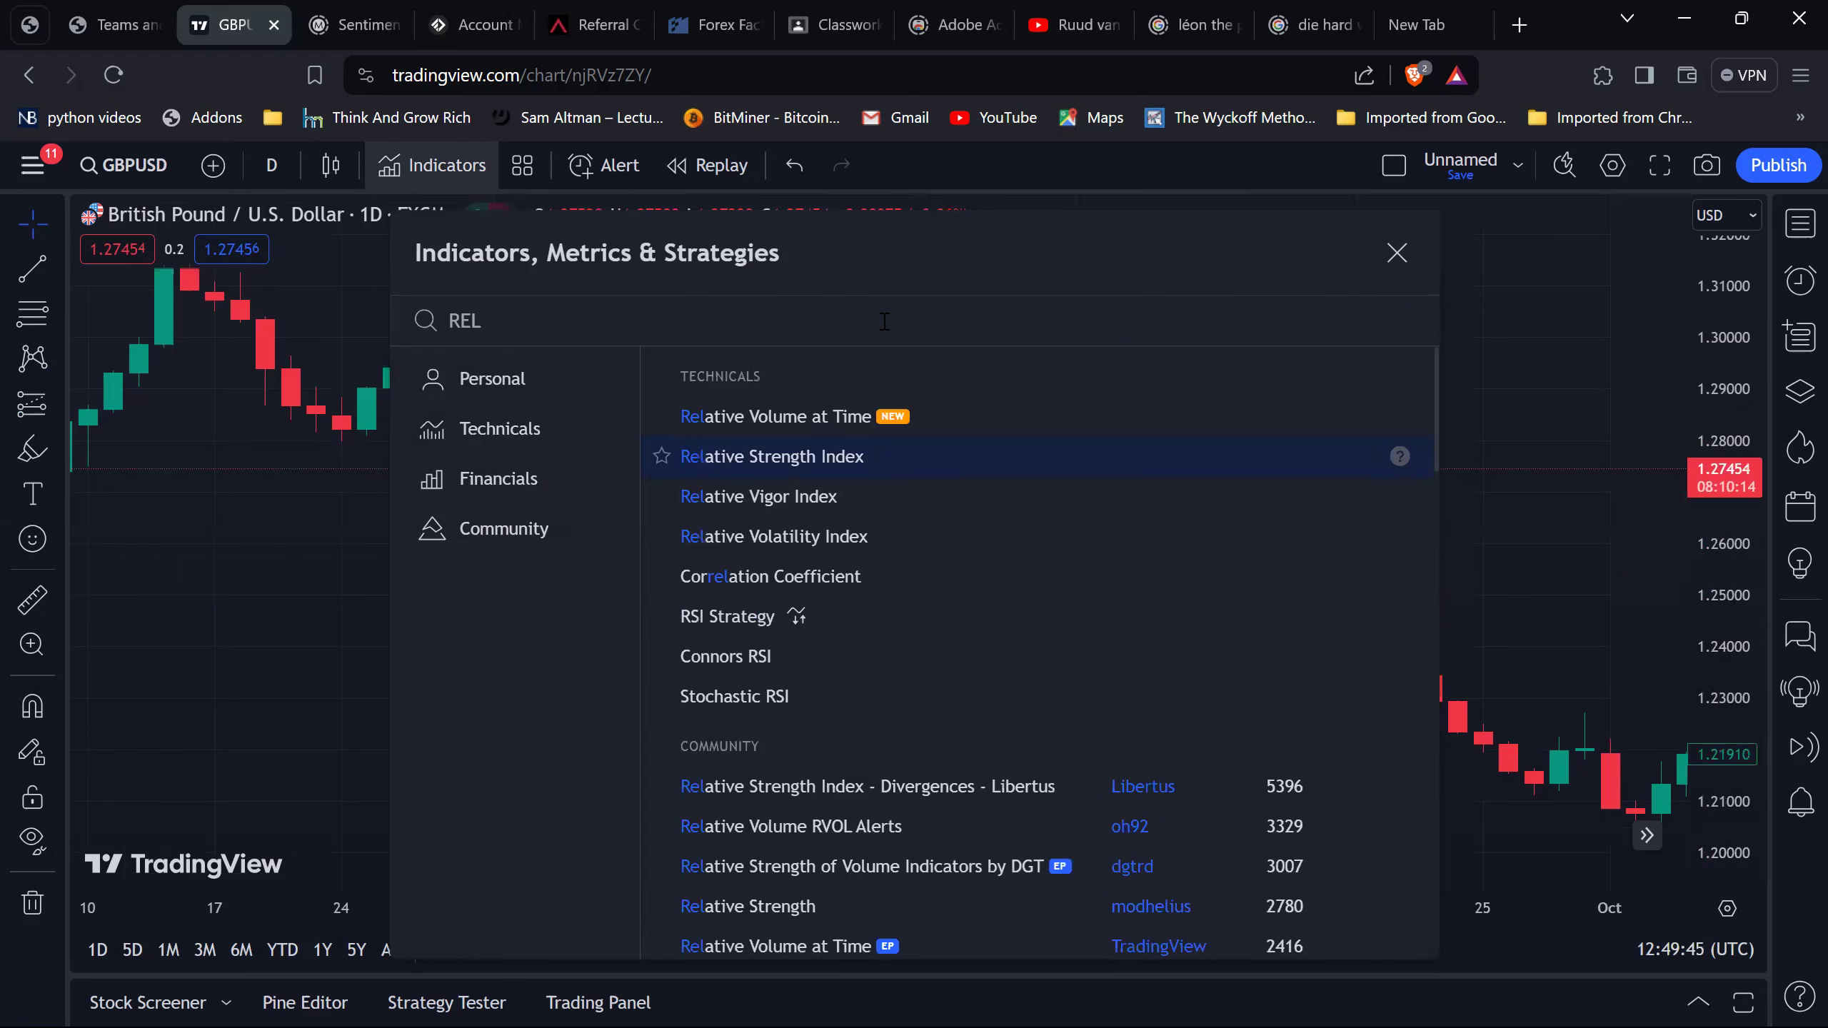
{"action": "left_click", "coordinate": [1397, 255]}
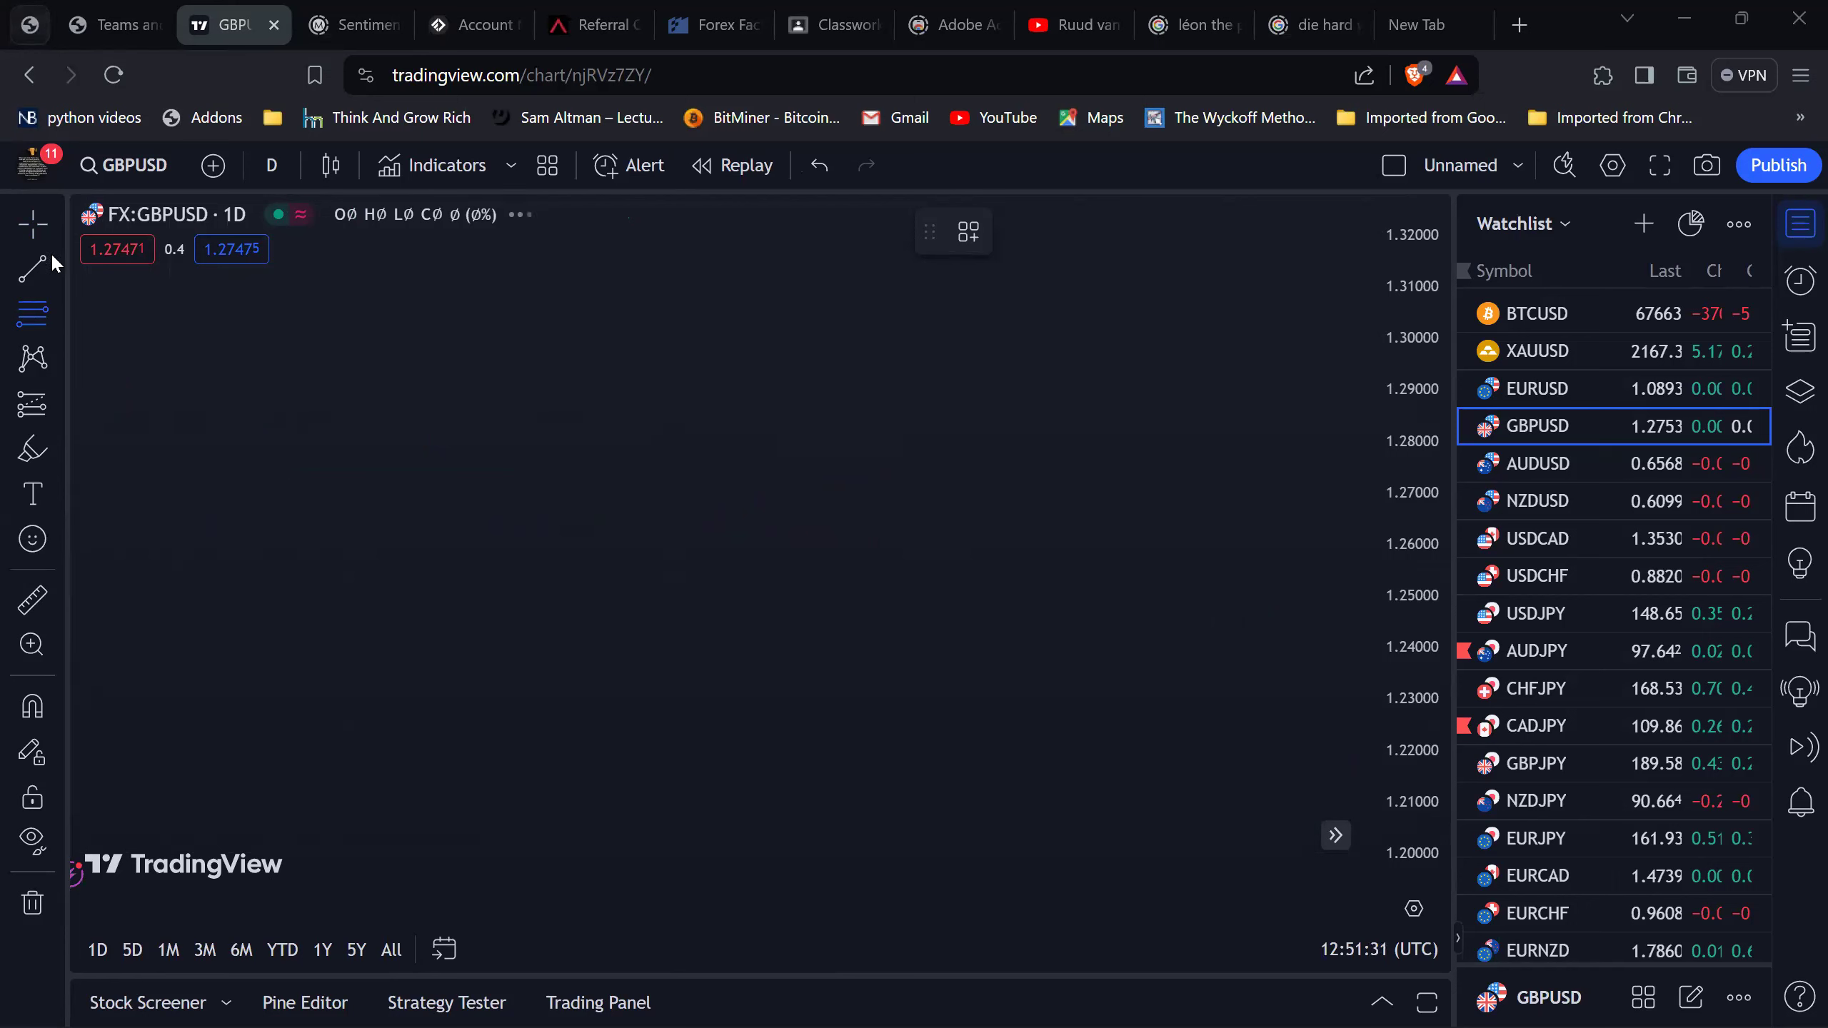
Put away the brush and move the lower white swing dot slightly further below the 25 August low.
{"action": "key", "text": "Escape"}
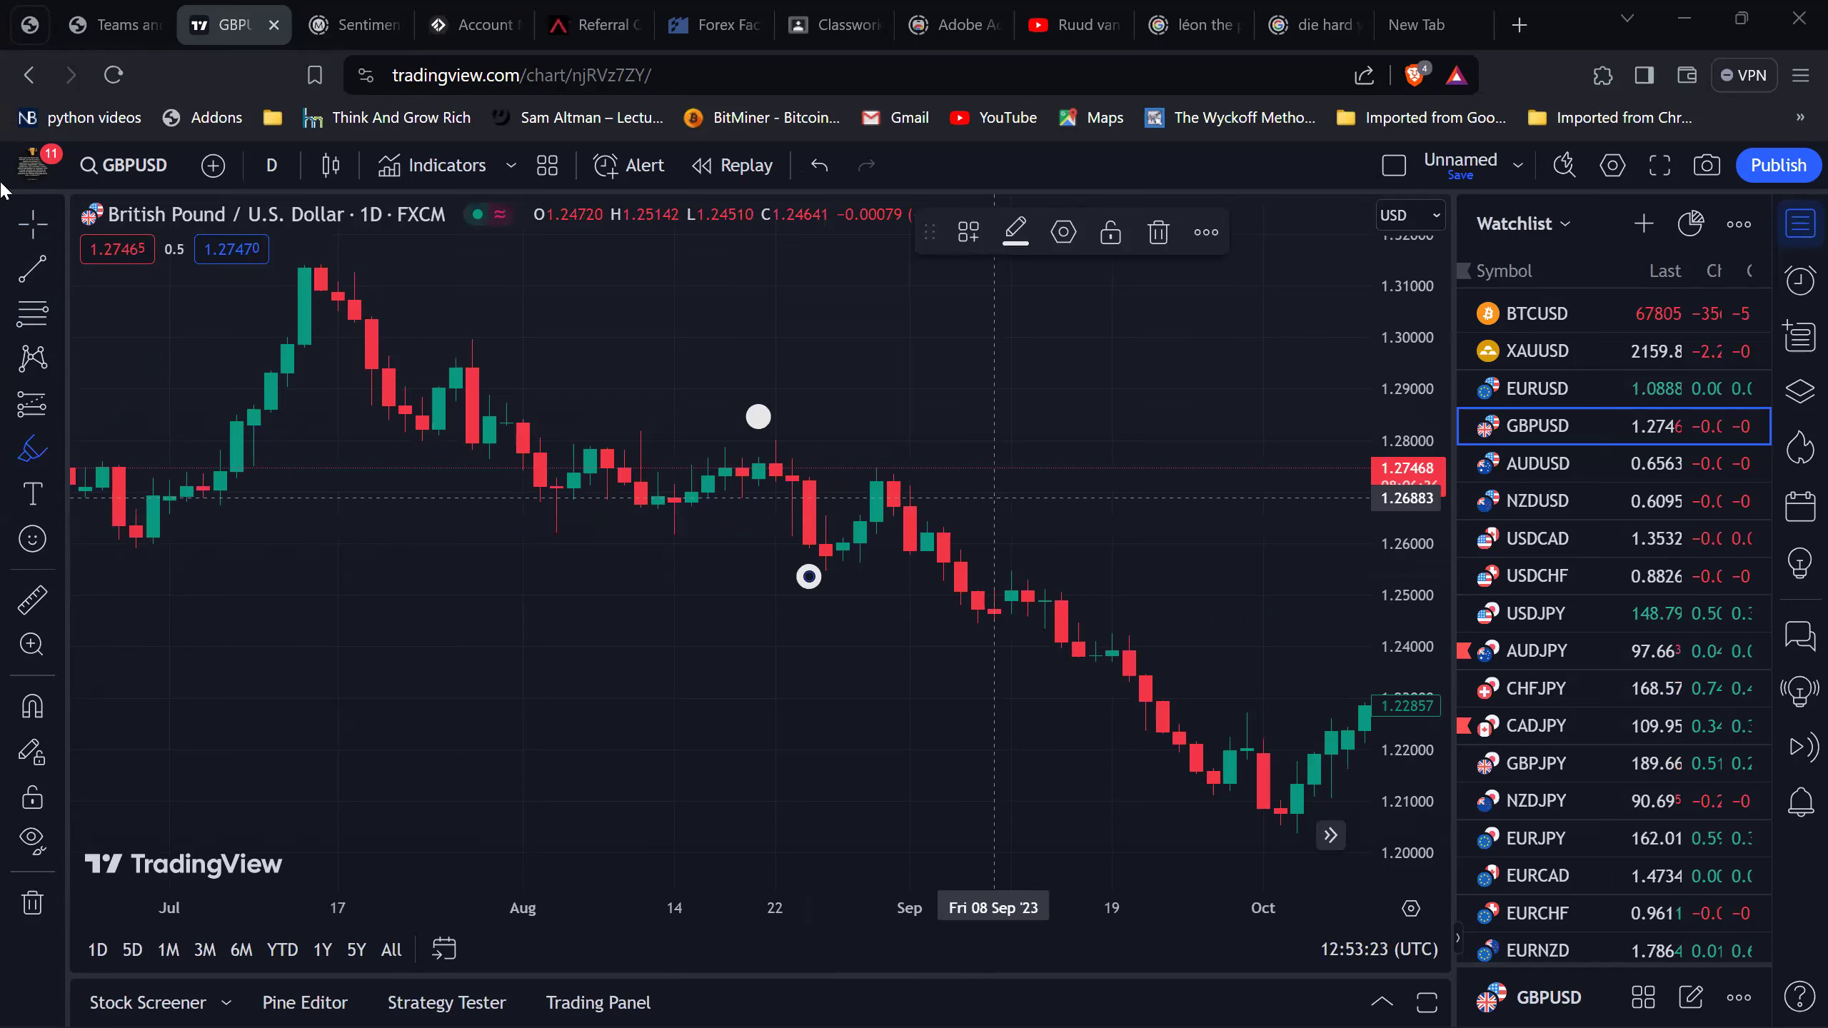
{"action": "left_click", "coordinate": [33, 225]}
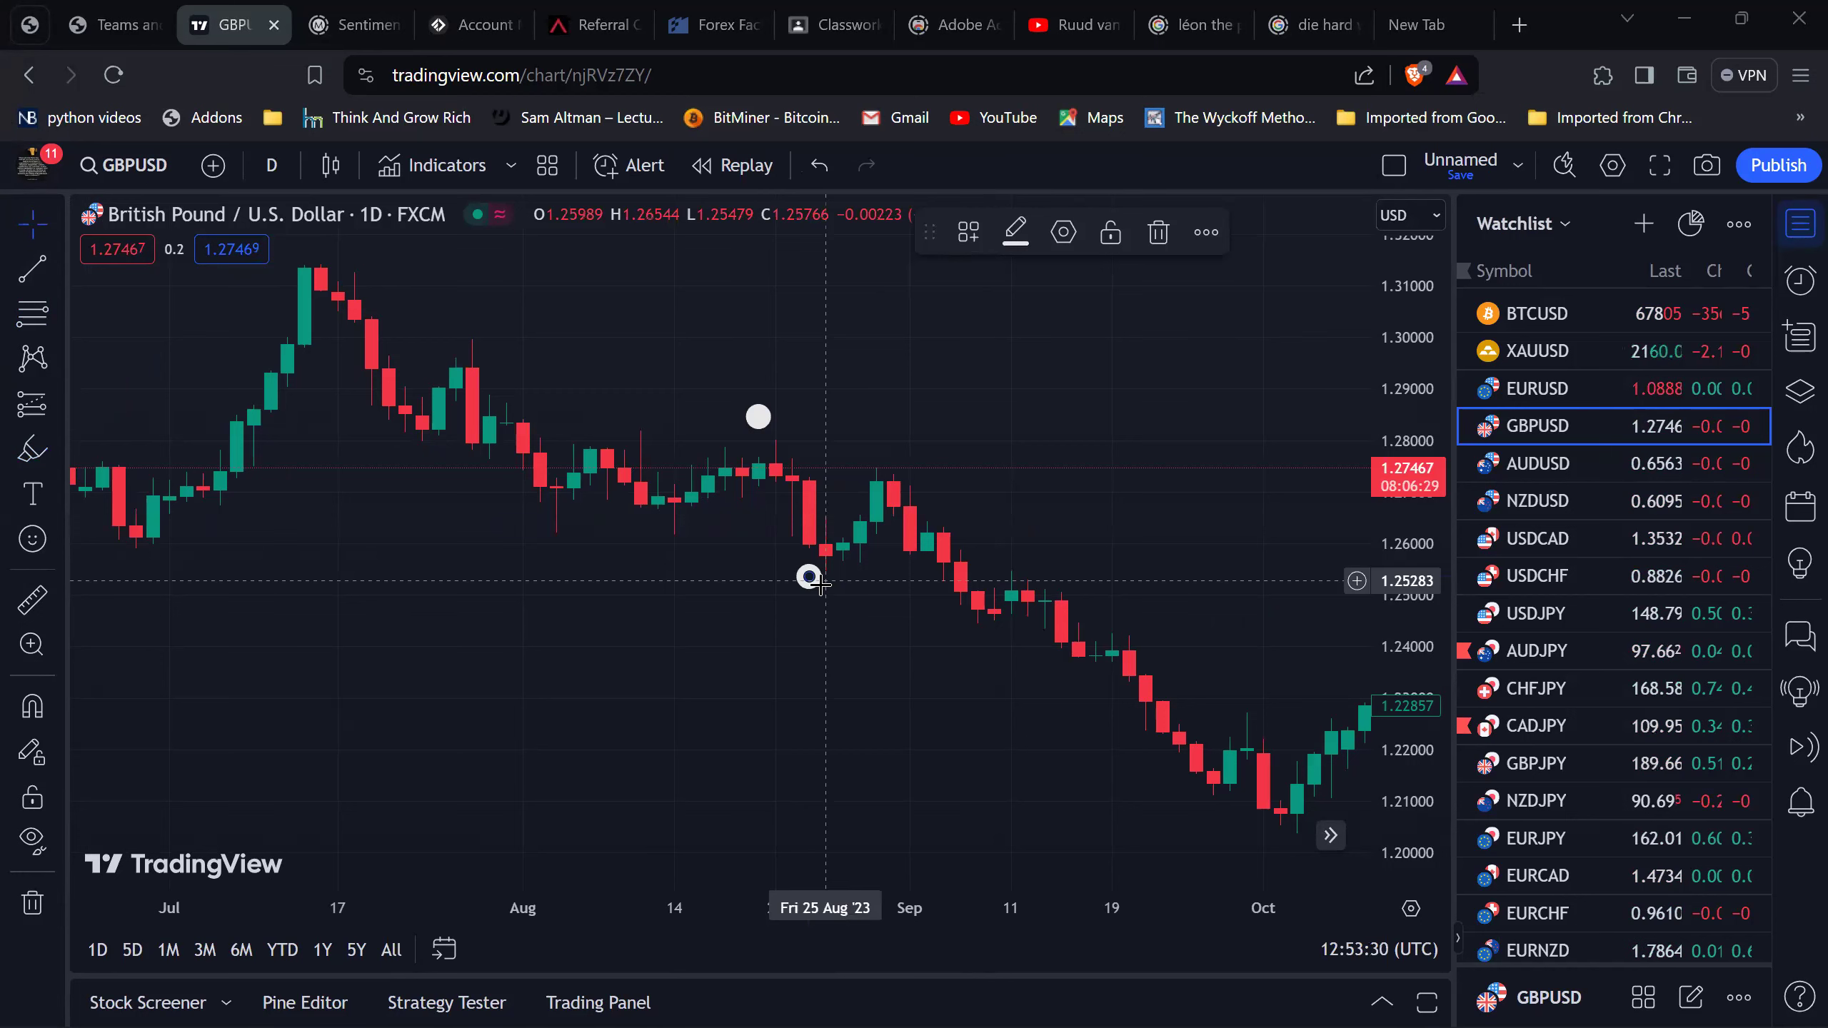
{"action": "left_click_drag", "start_coordinate": [812, 585], "coordinate": [812, 601]}
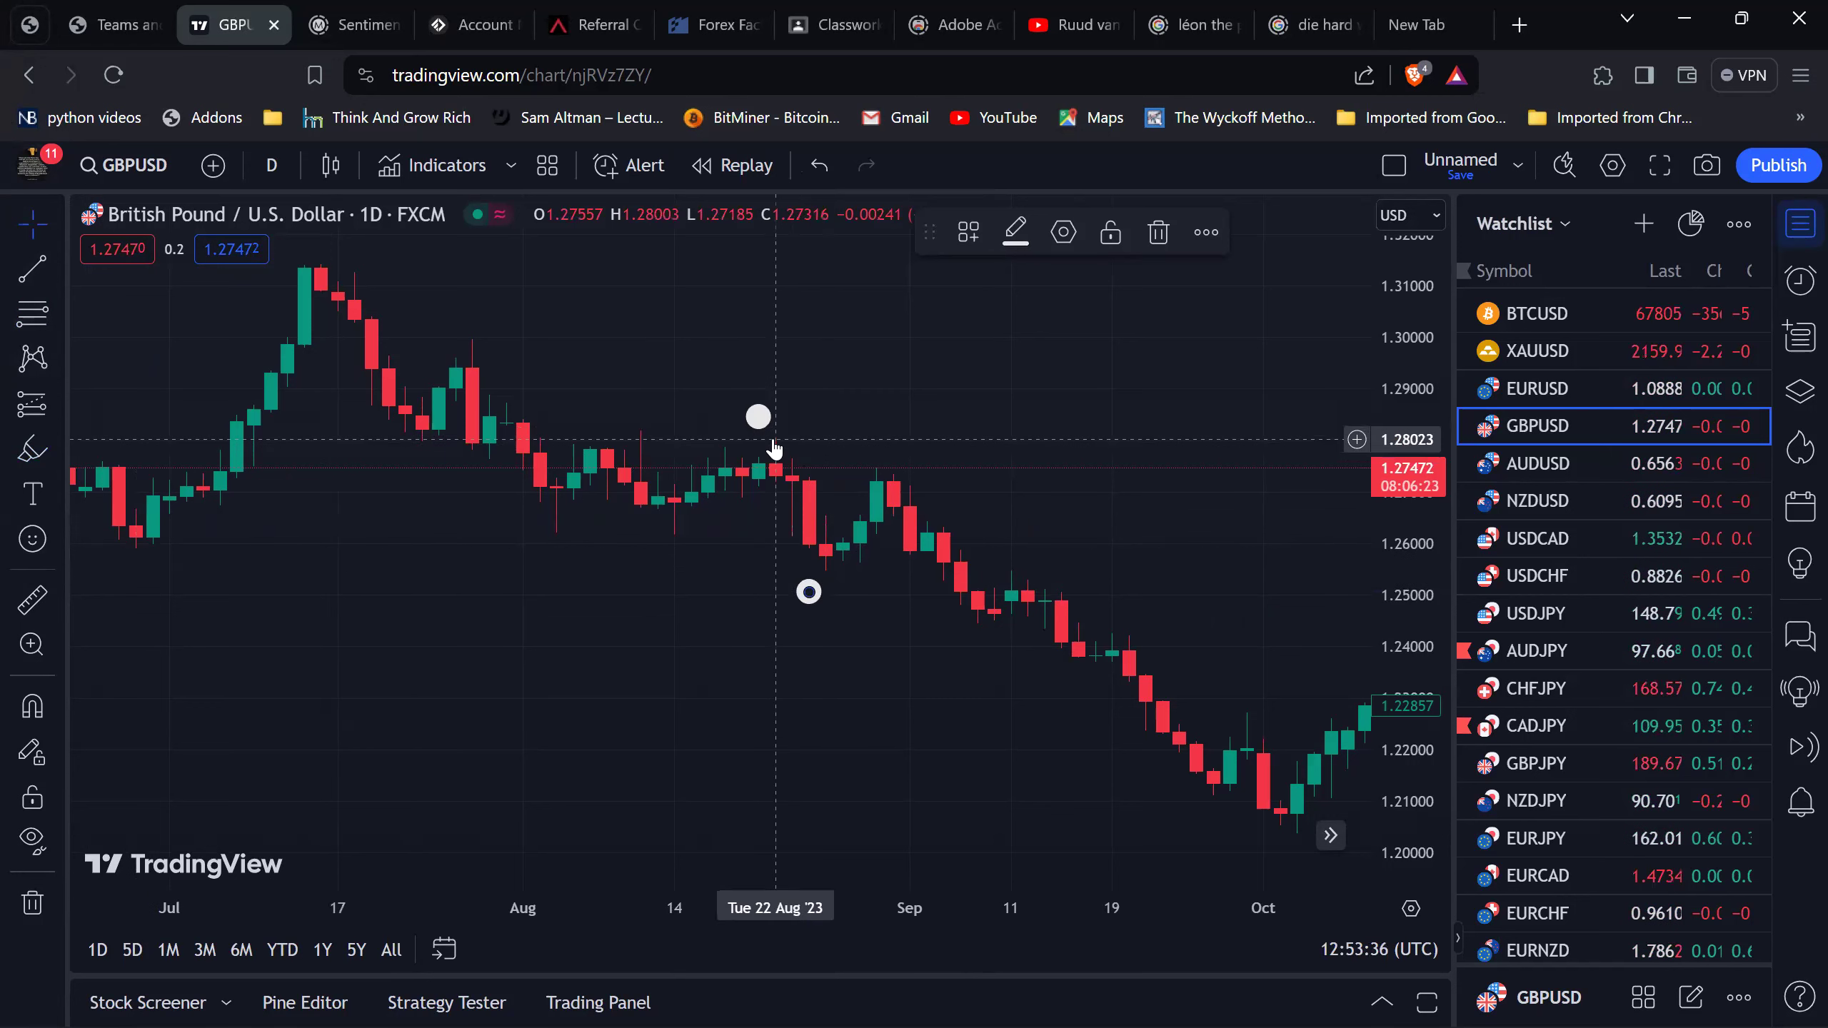
Draw a Fib Retracement from 21 August at about 1.28047 down to 31 August at about 1.25525.
{"action": "left_click", "coordinate": [27, 324]}
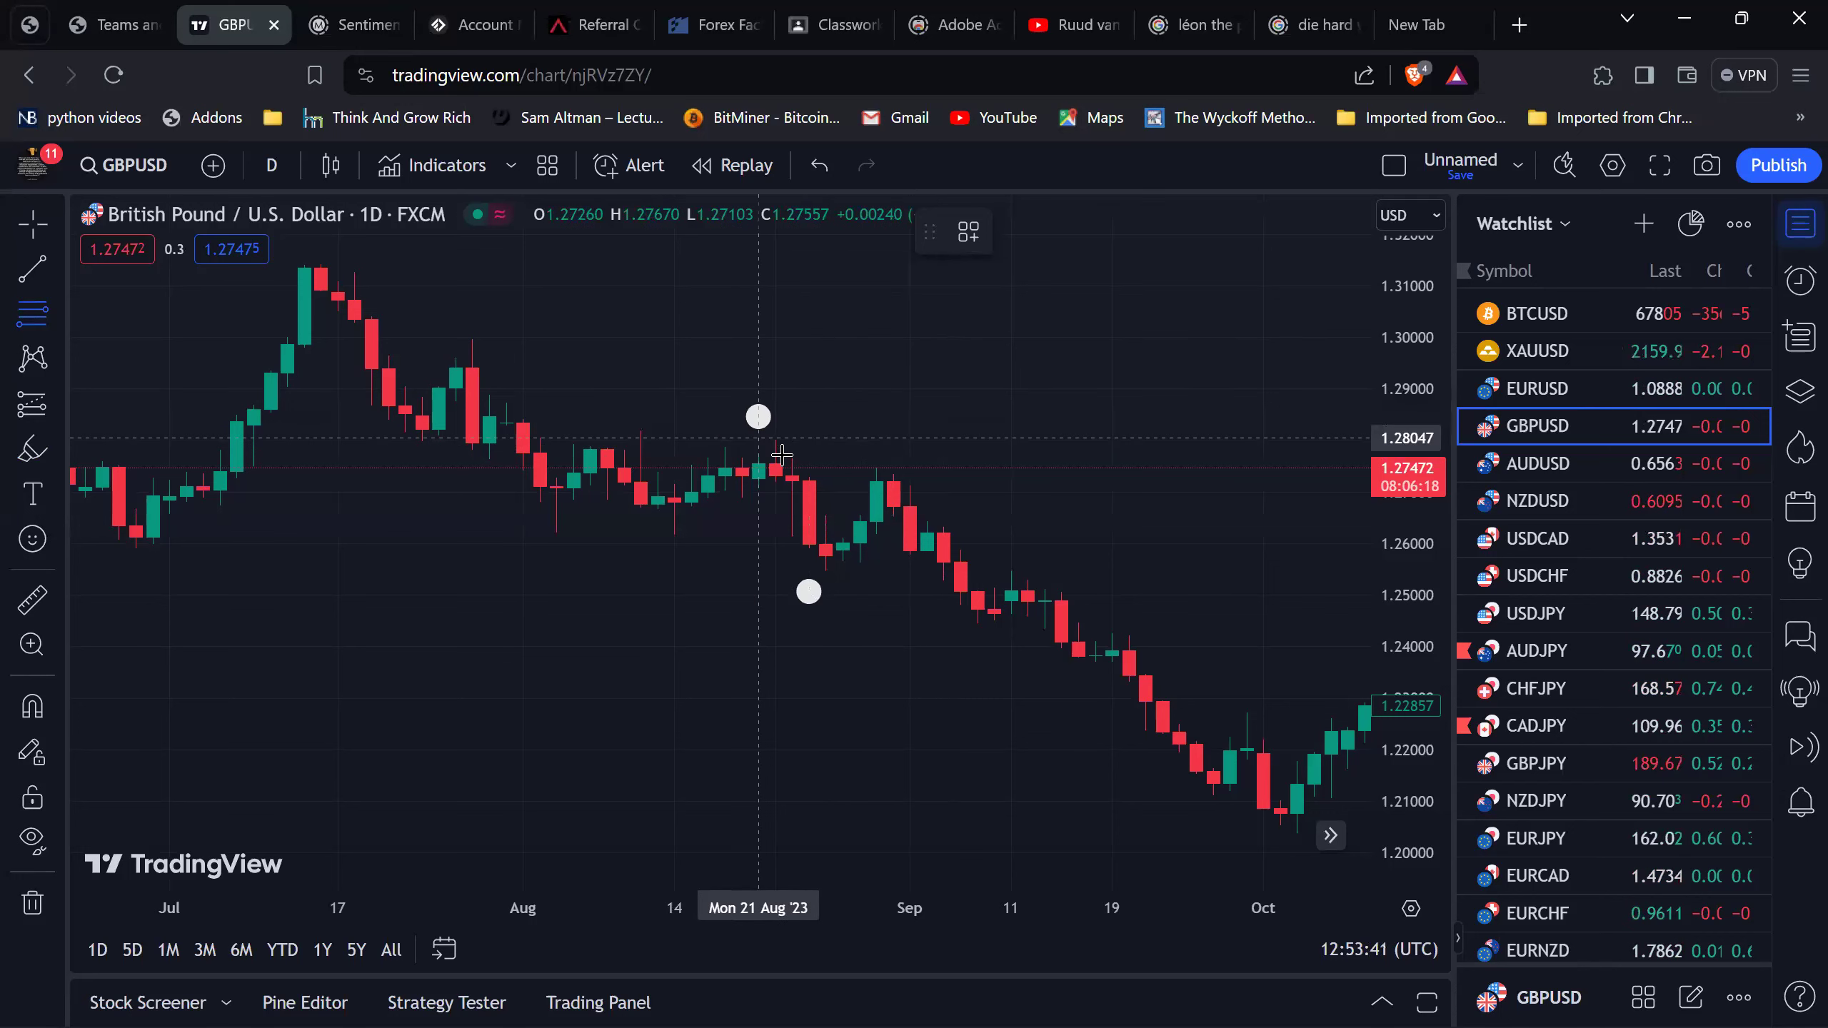
{"action": "left_click", "coordinate": [759, 438]}
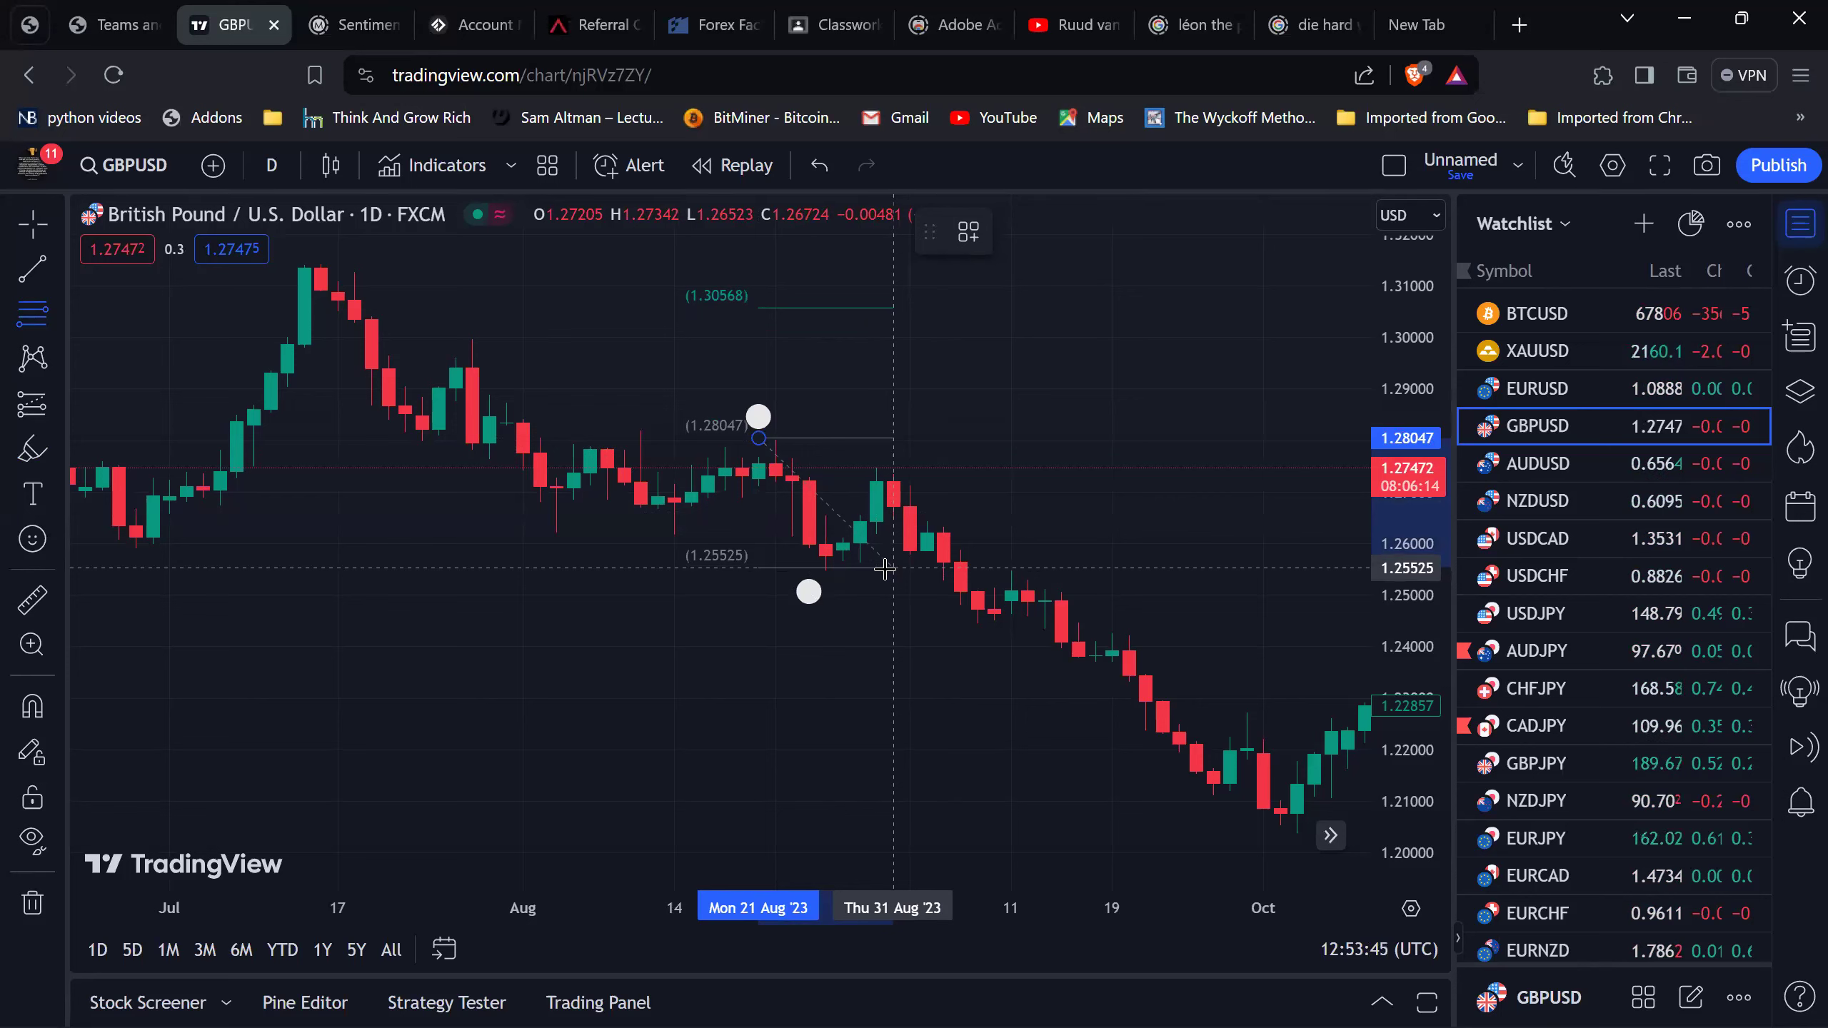
{"action": "left_click", "coordinate": [890, 568]}
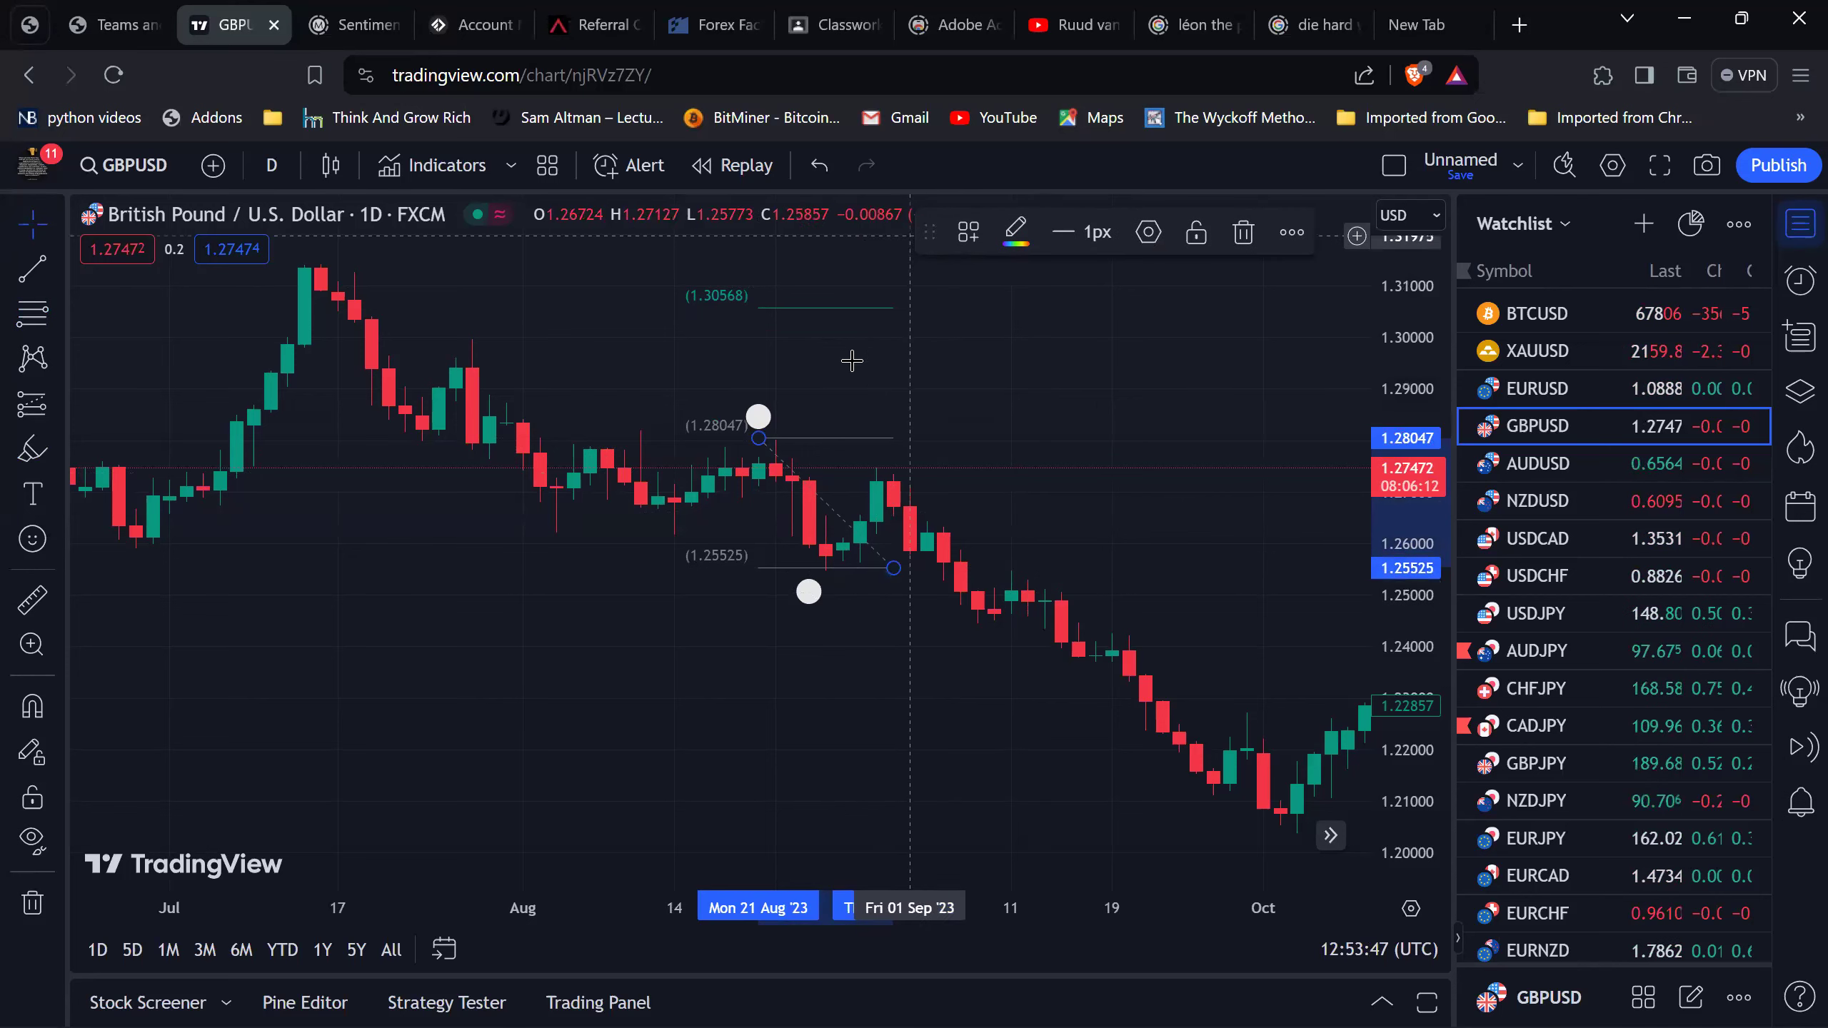
Save the Fib Retracement's settings as a drawing template named Personal.
{"action": "right_click", "coordinate": [763, 444]}
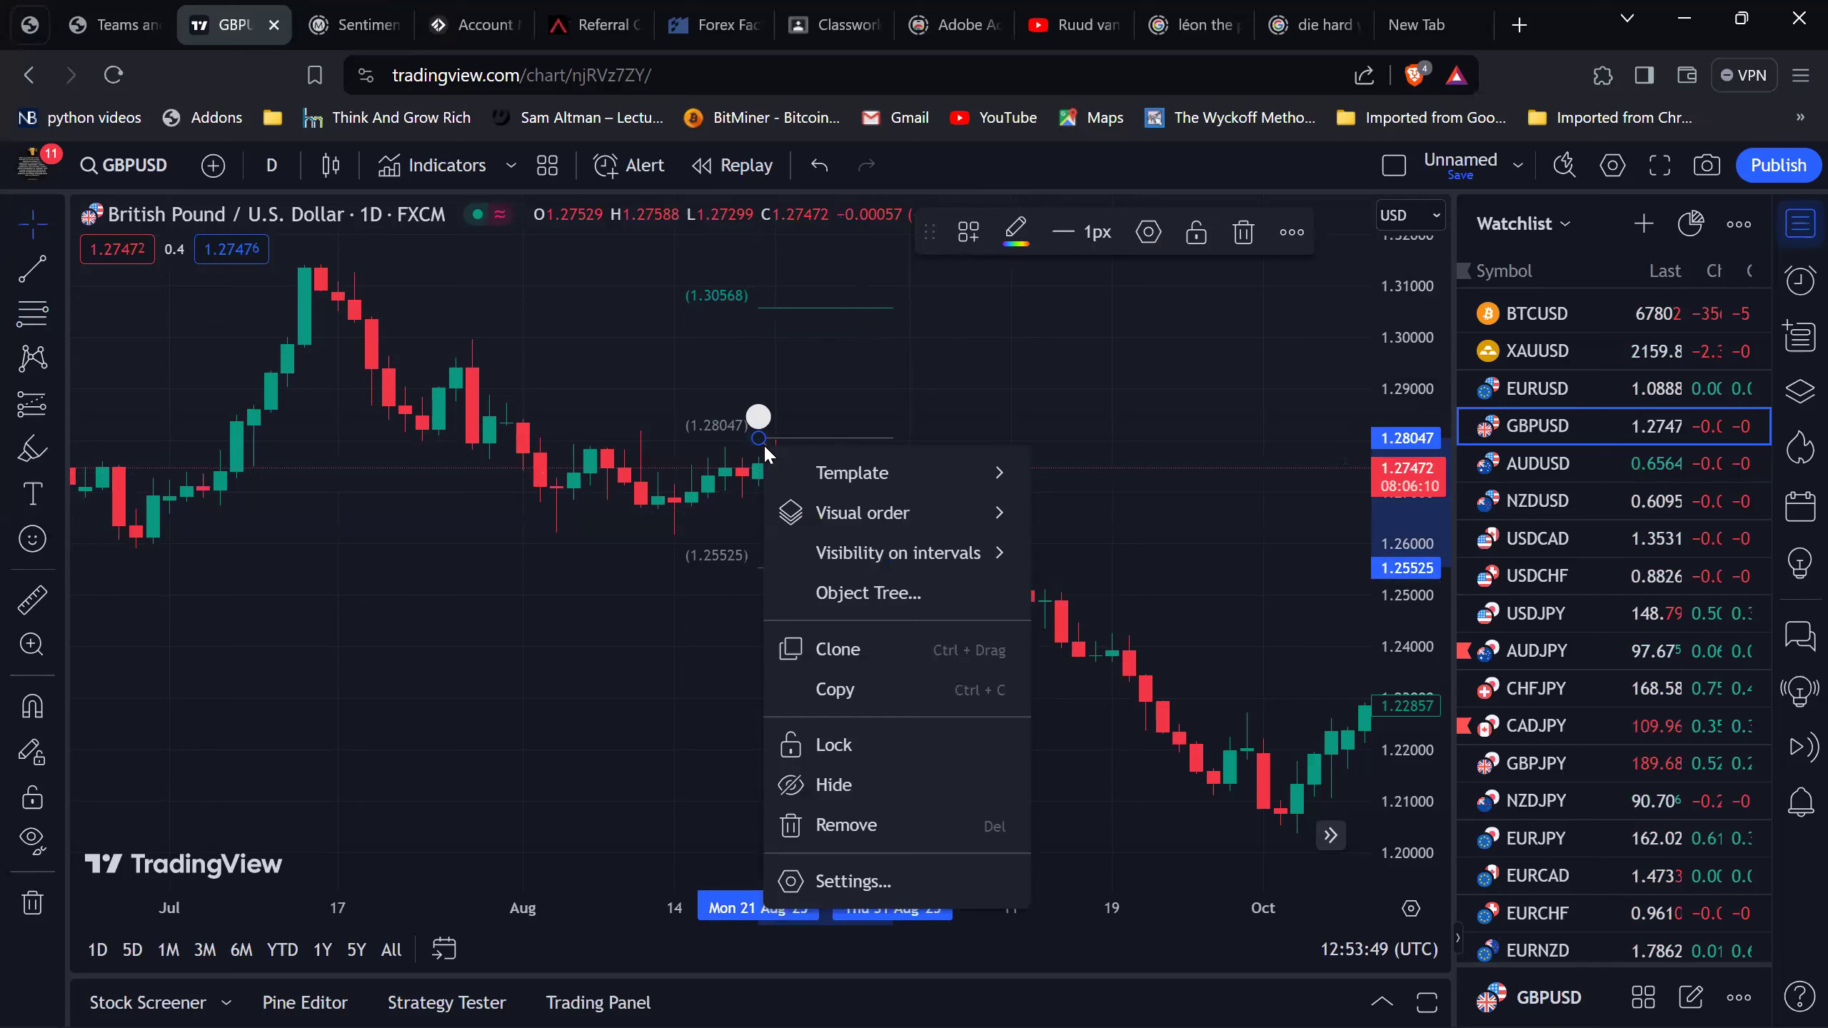
{"action": "mouse_move", "coordinate": [954, 468]}
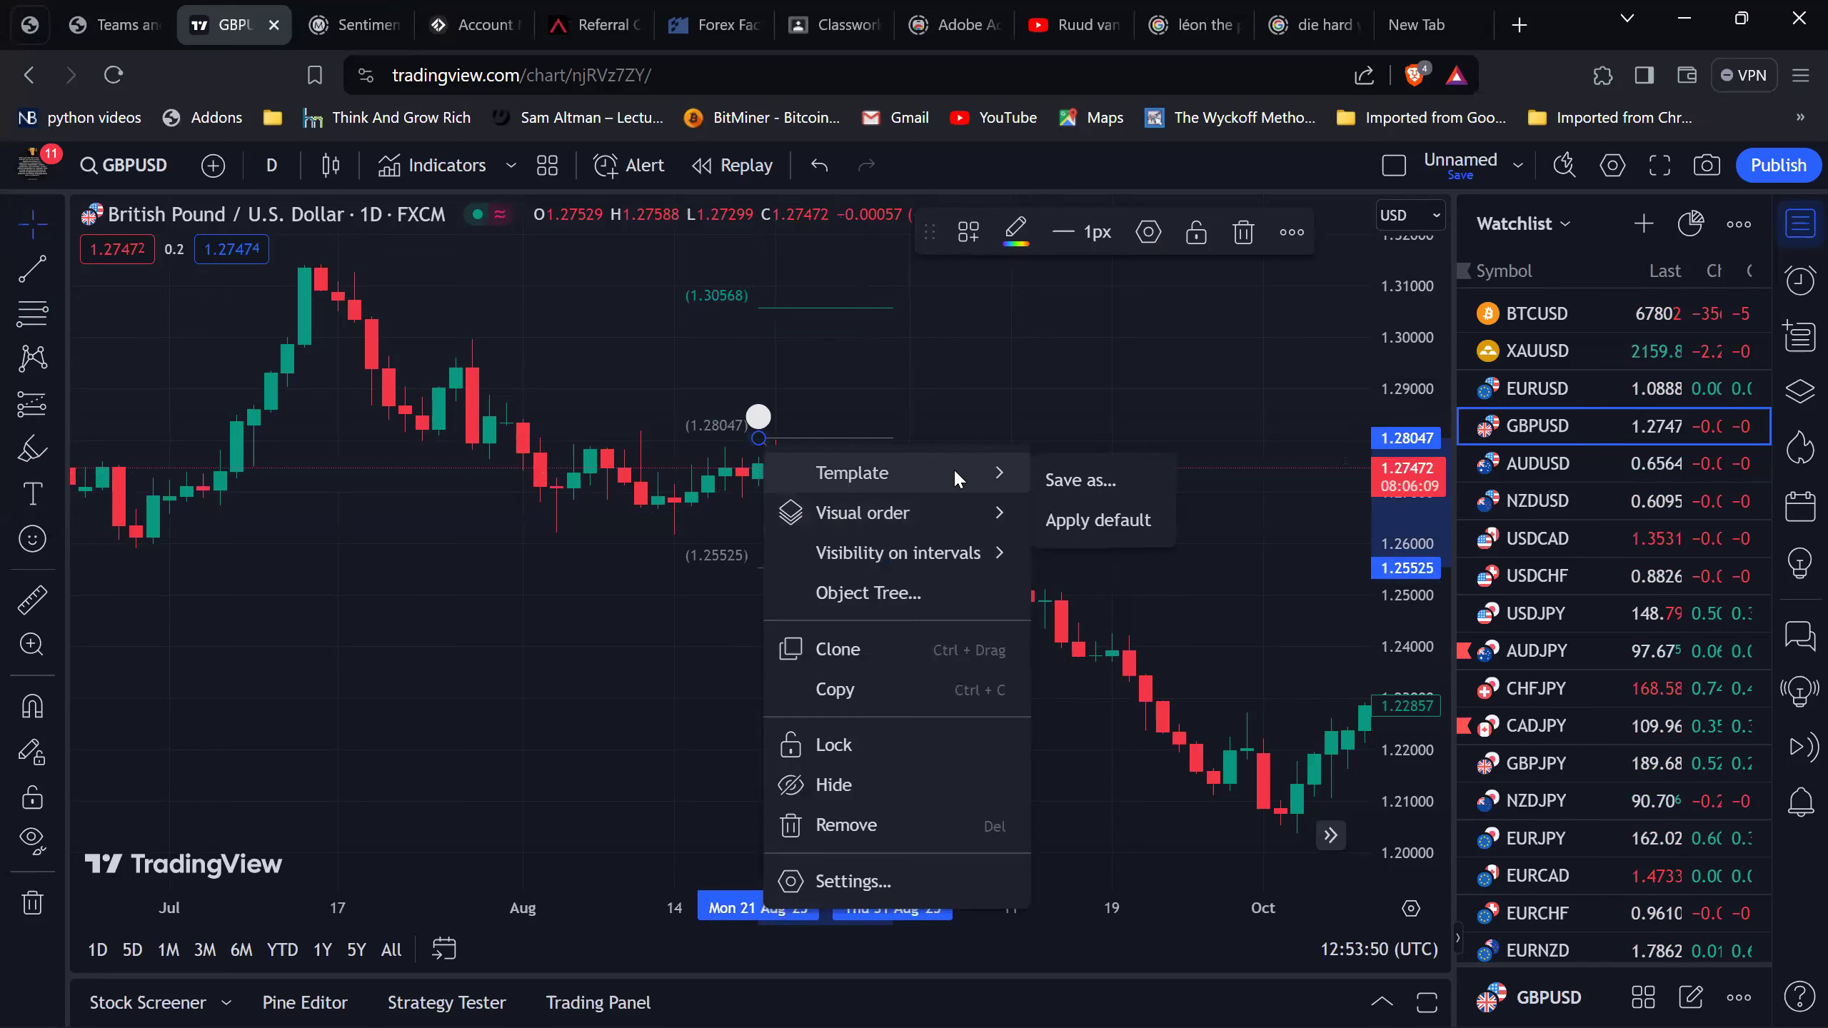
{"action": "left_click", "coordinate": [1122, 489]}
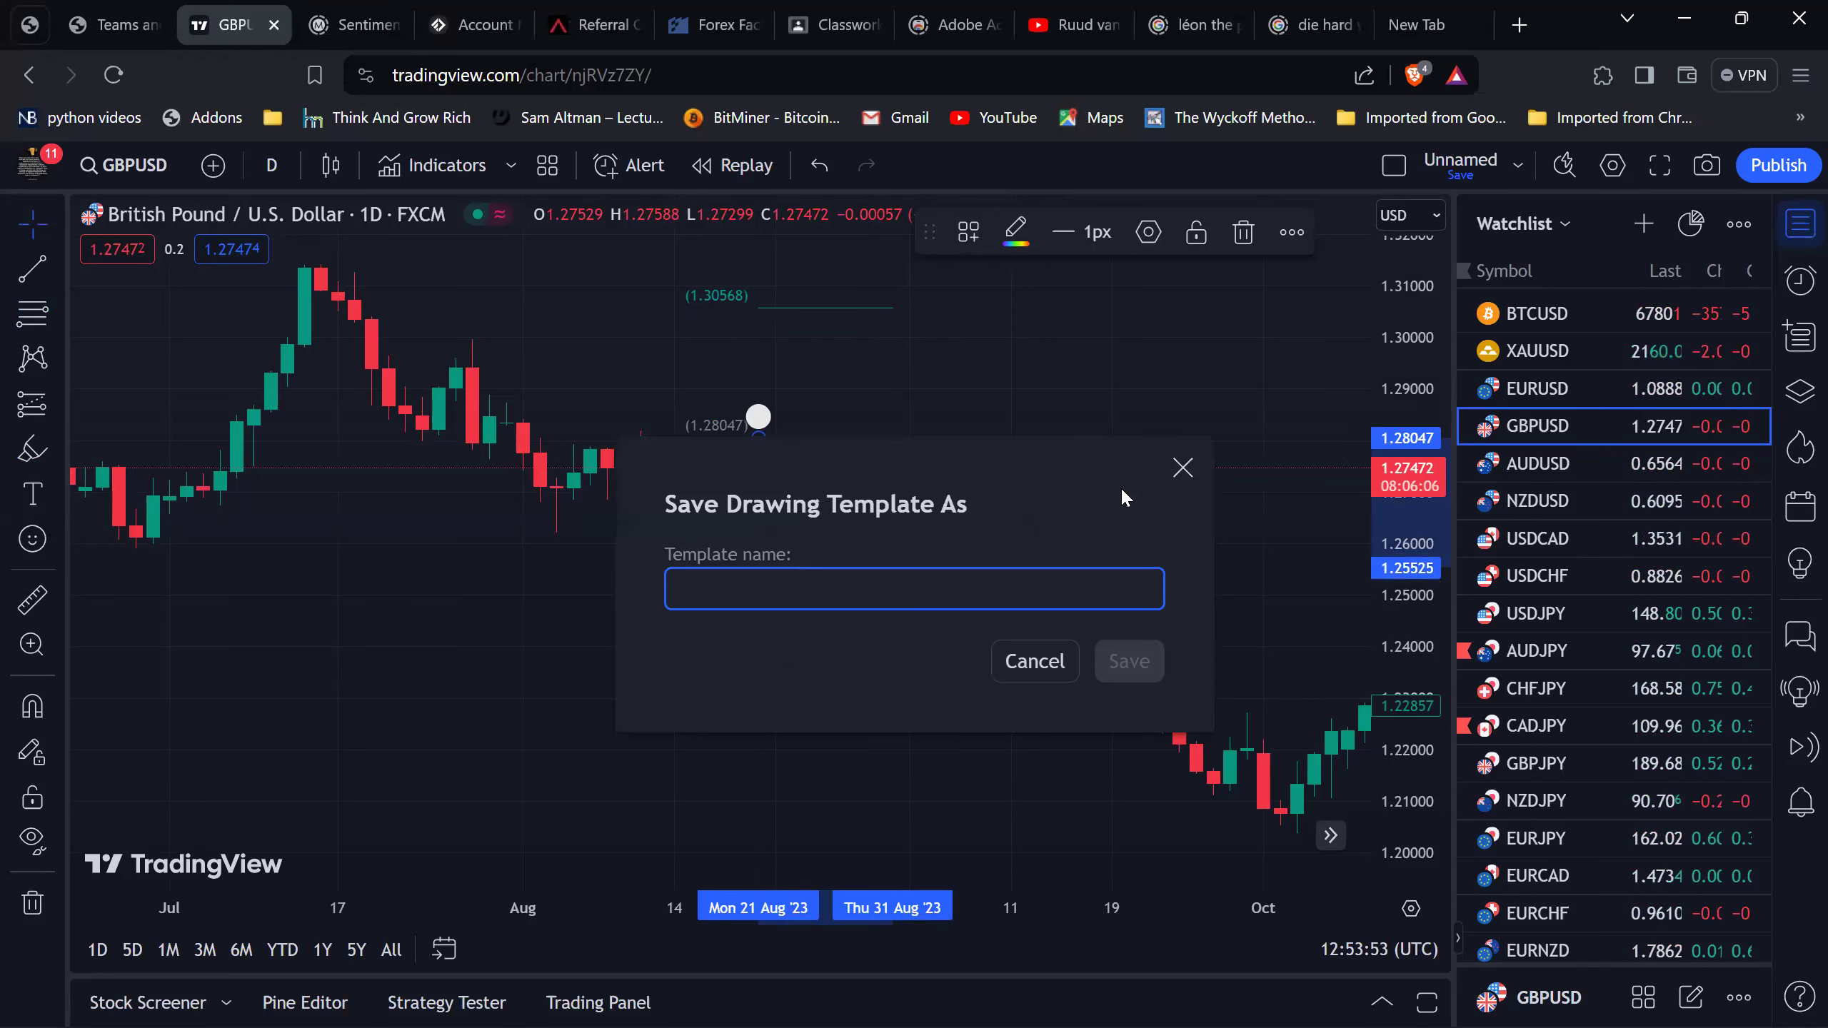
{"action": "type", "text": "Person"}
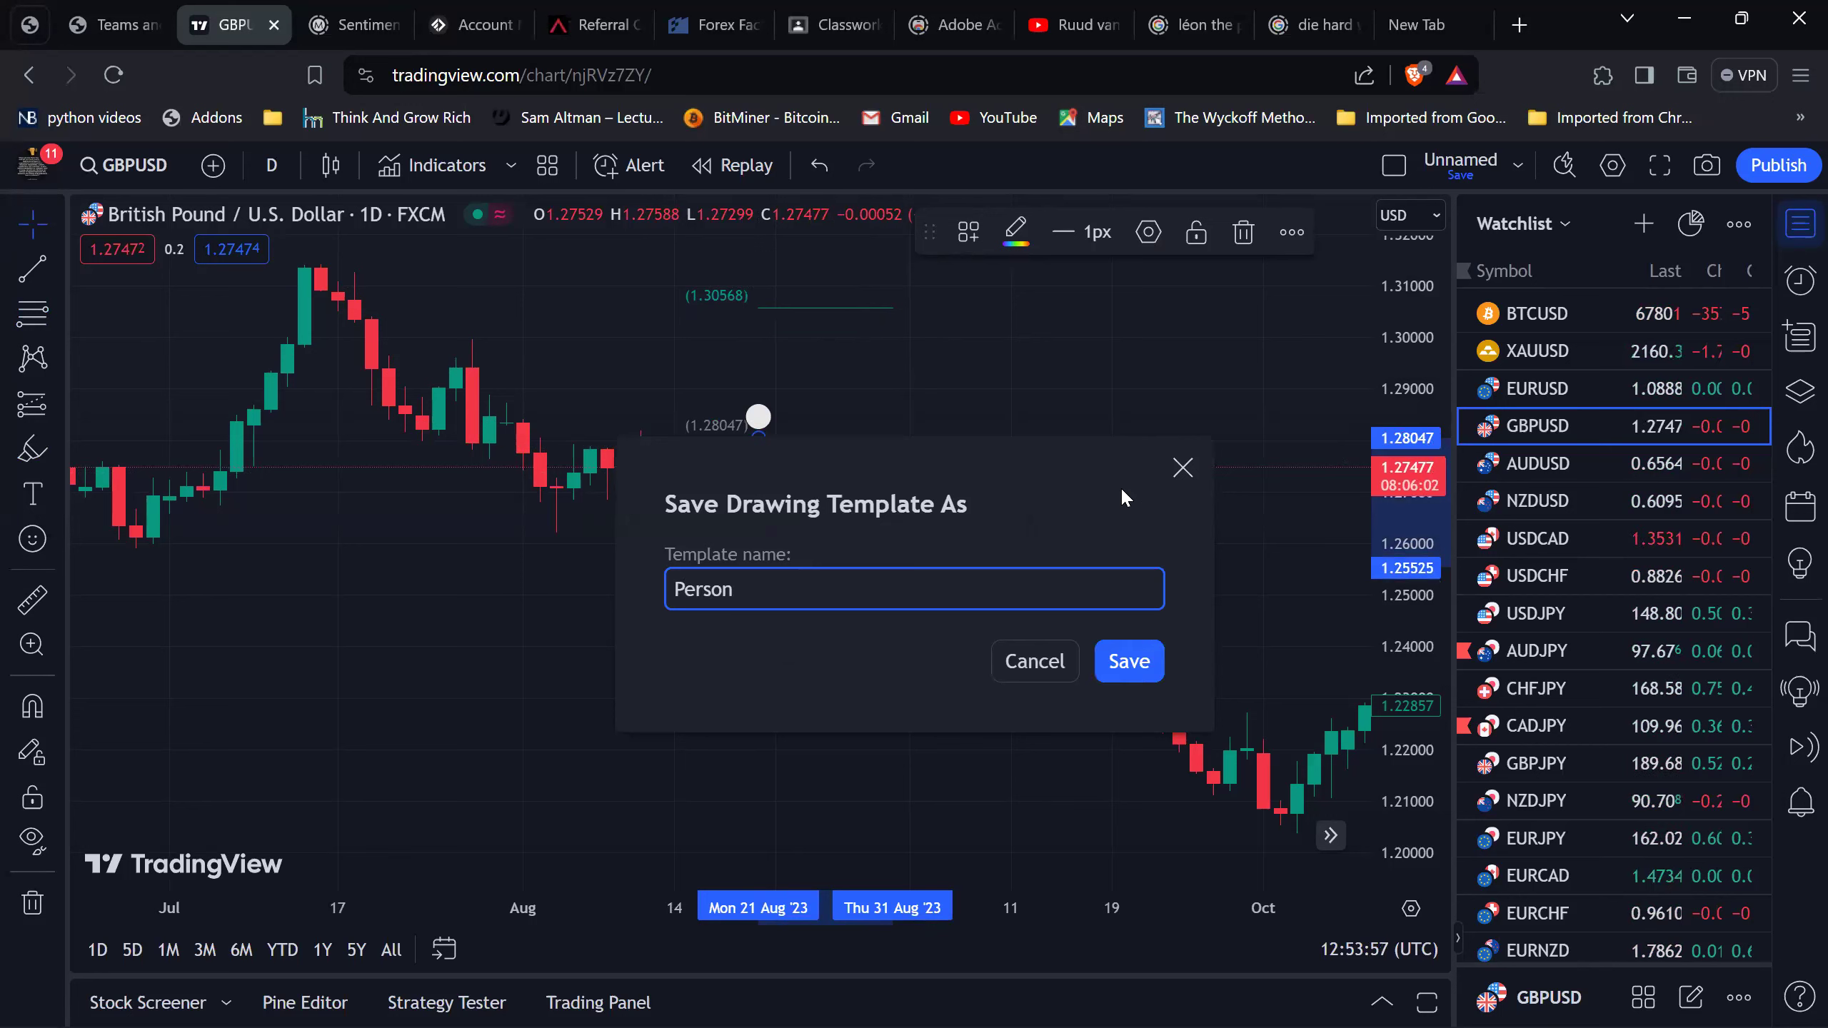
{"action": "type", "text": "al"}
{"action": "key", "text": "Return"}
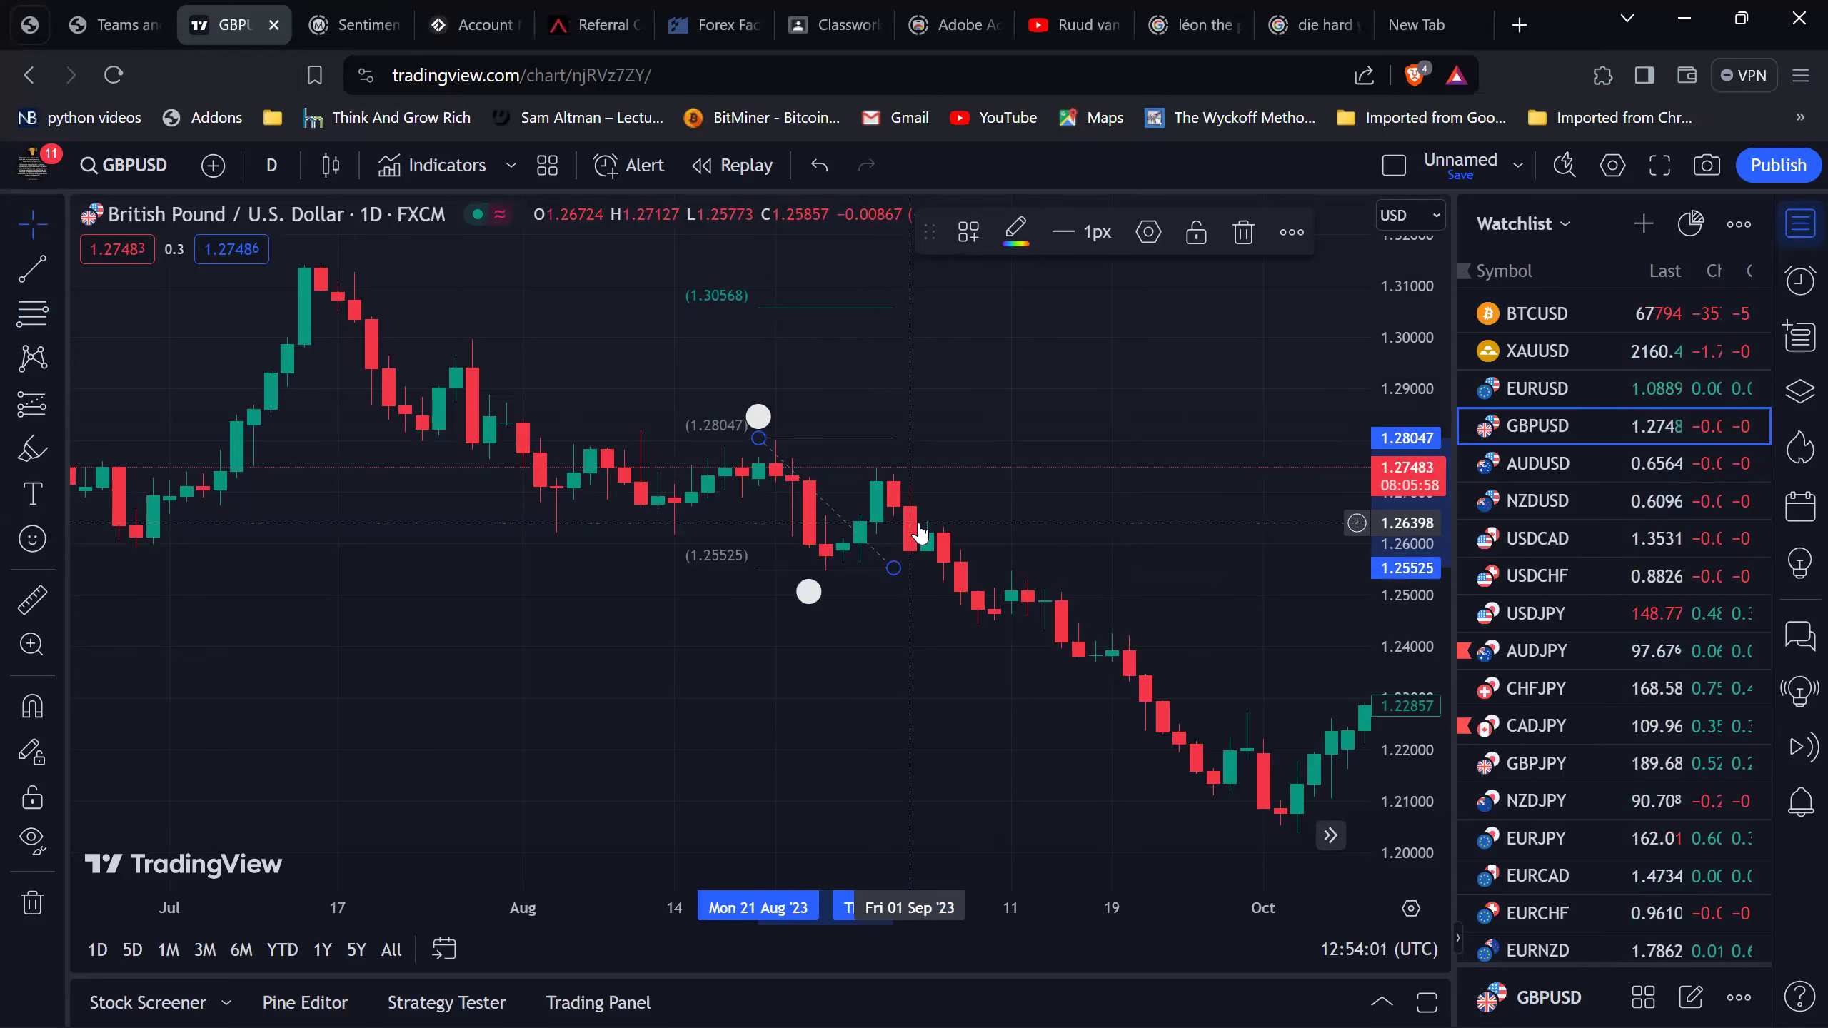
Enable the 0.618 level of the Fib Retracement and shorten the drawing so it ends on 30 August.
{"action": "double_click", "coordinate": [897, 570]}
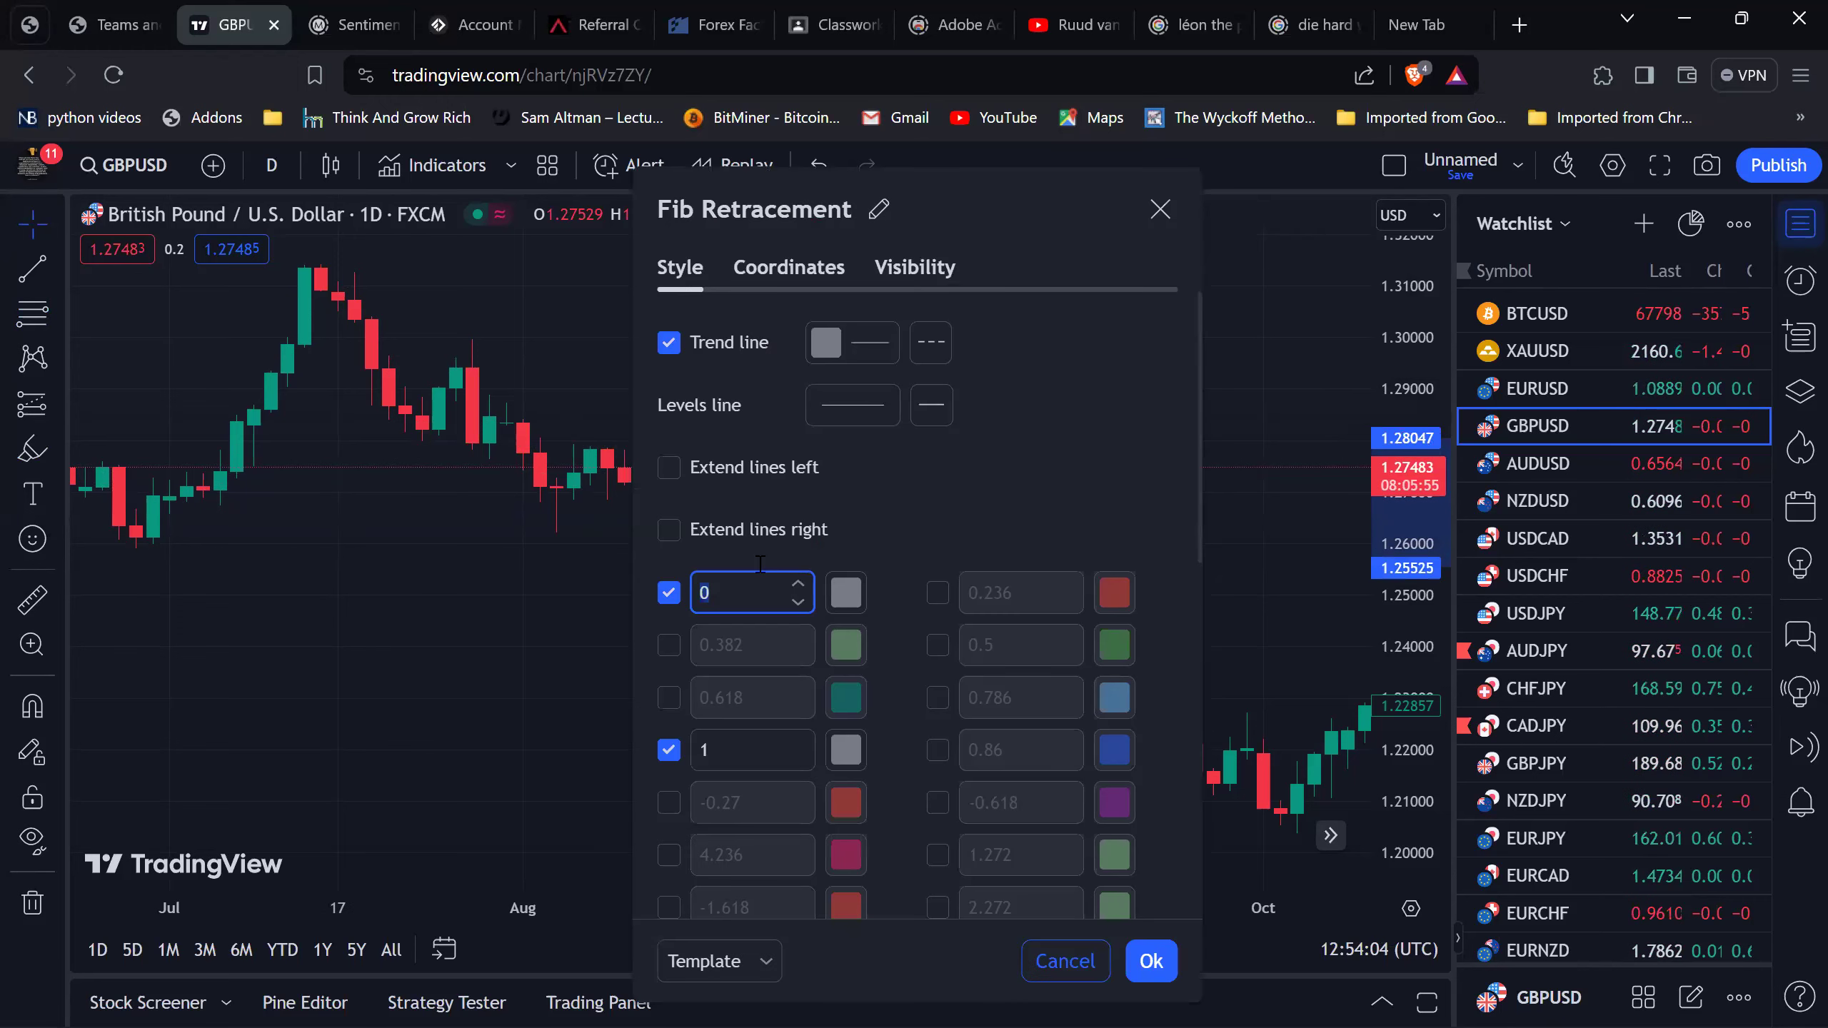
{"action": "left_click", "coordinate": [669, 698]}
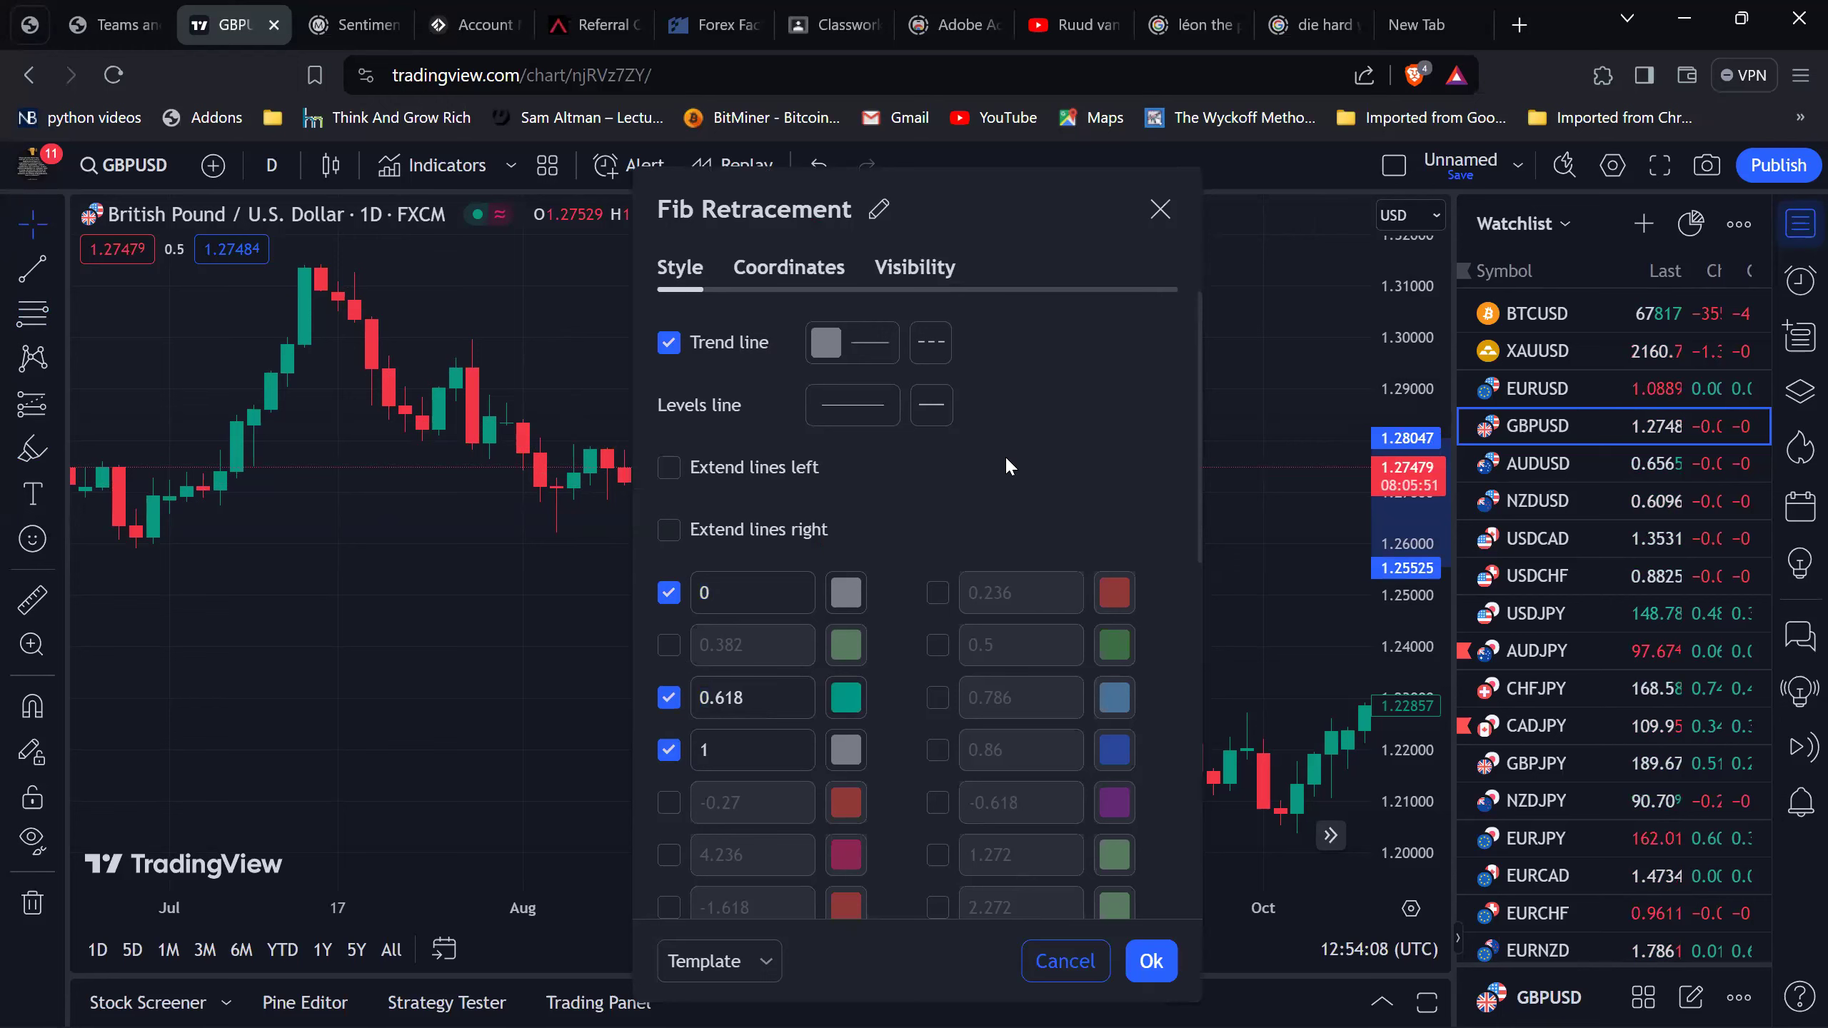
{"action": "left_click", "coordinate": [1158, 209]}
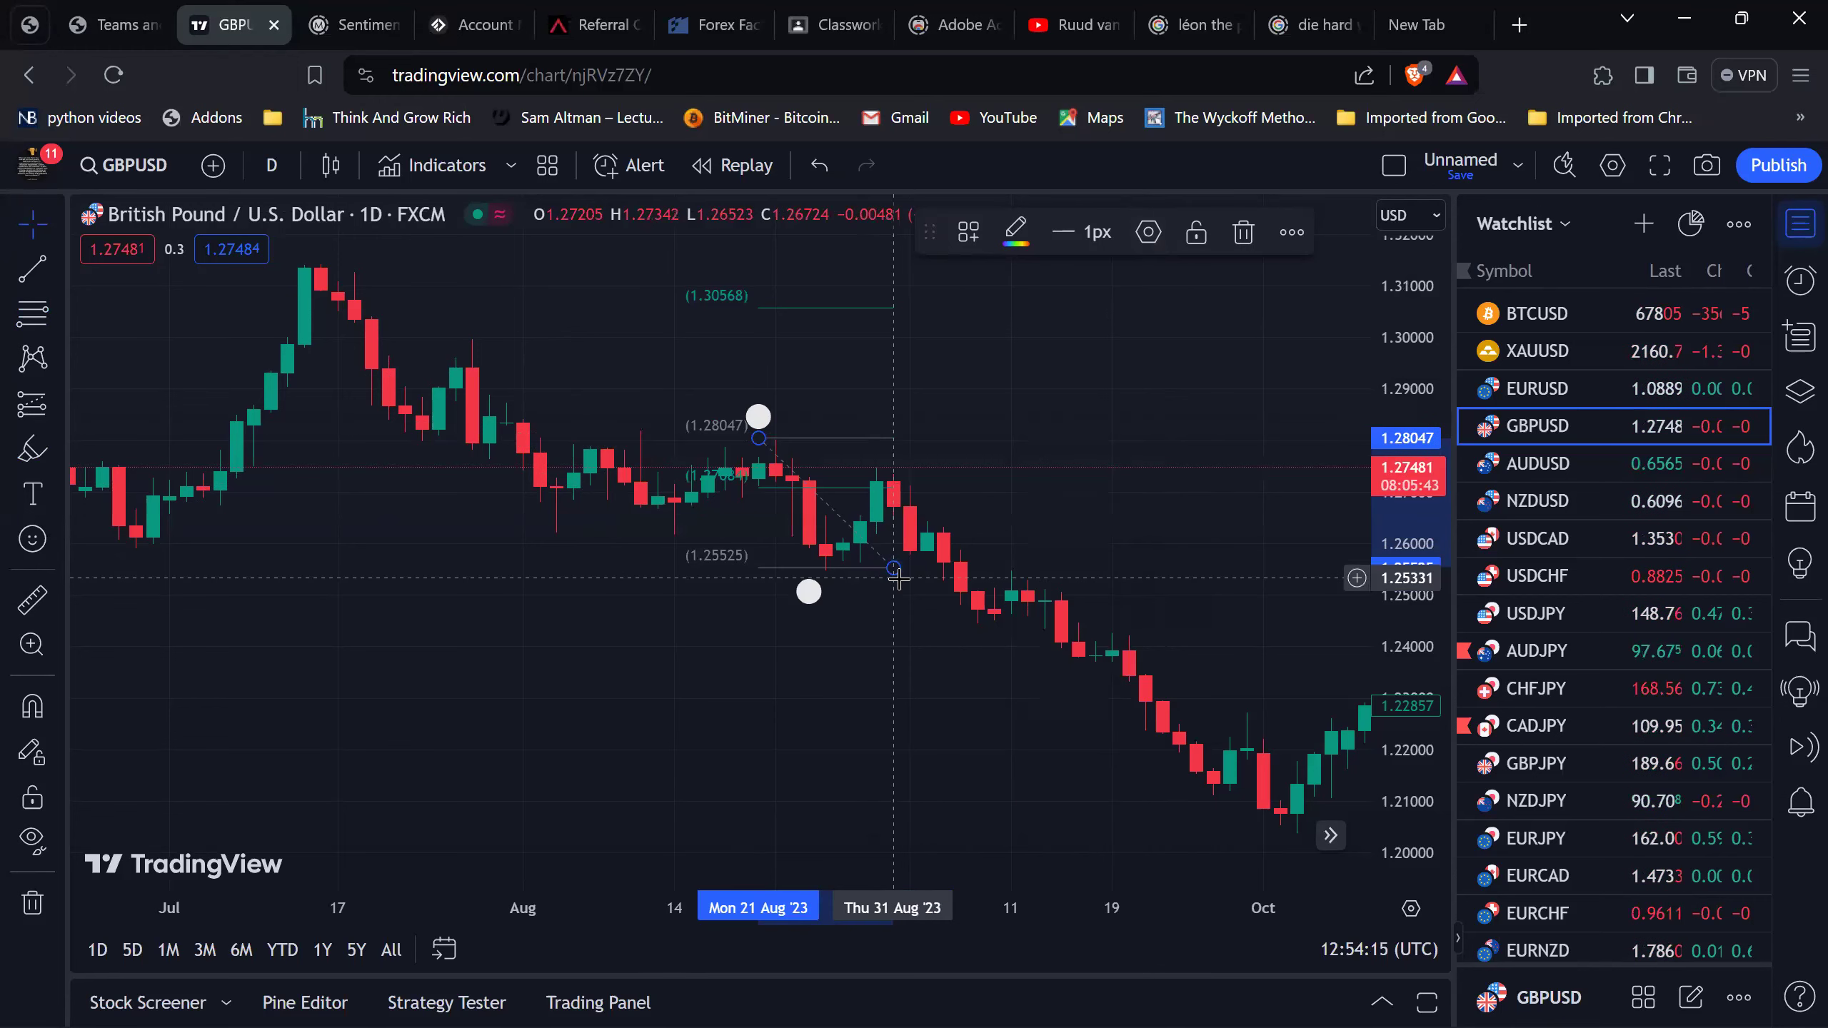
{"action": "mouse_move", "coordinate": [896, 574]}
{"action": "left_mouse_down"}
{"action": "mouse_move", "coordinate": [1088, 560]}
{"action": "mouse_move", "coordinate": [876, 568]}
{"action": "left_mouse_up"}
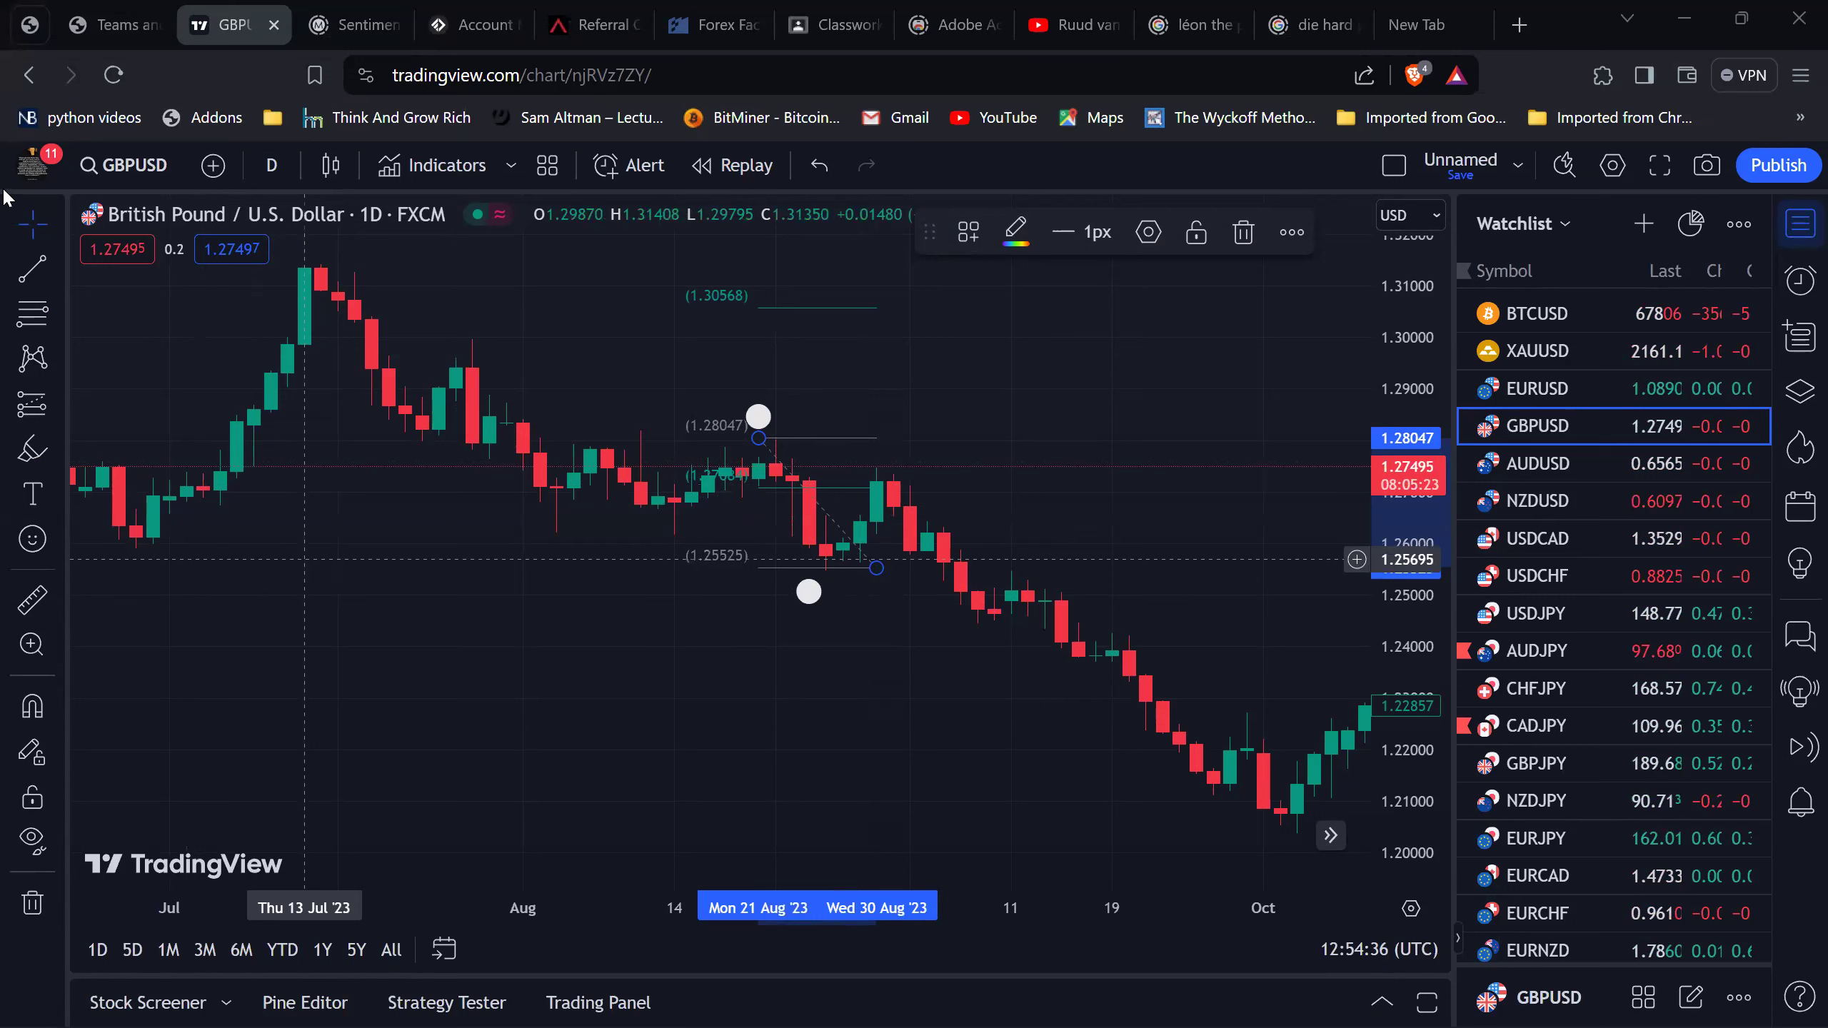
Draw a horizontal trend line at about 1.25962 from the 29 June low to 25 August.
{"action": "left_click", "coordinate": [22, 279]}
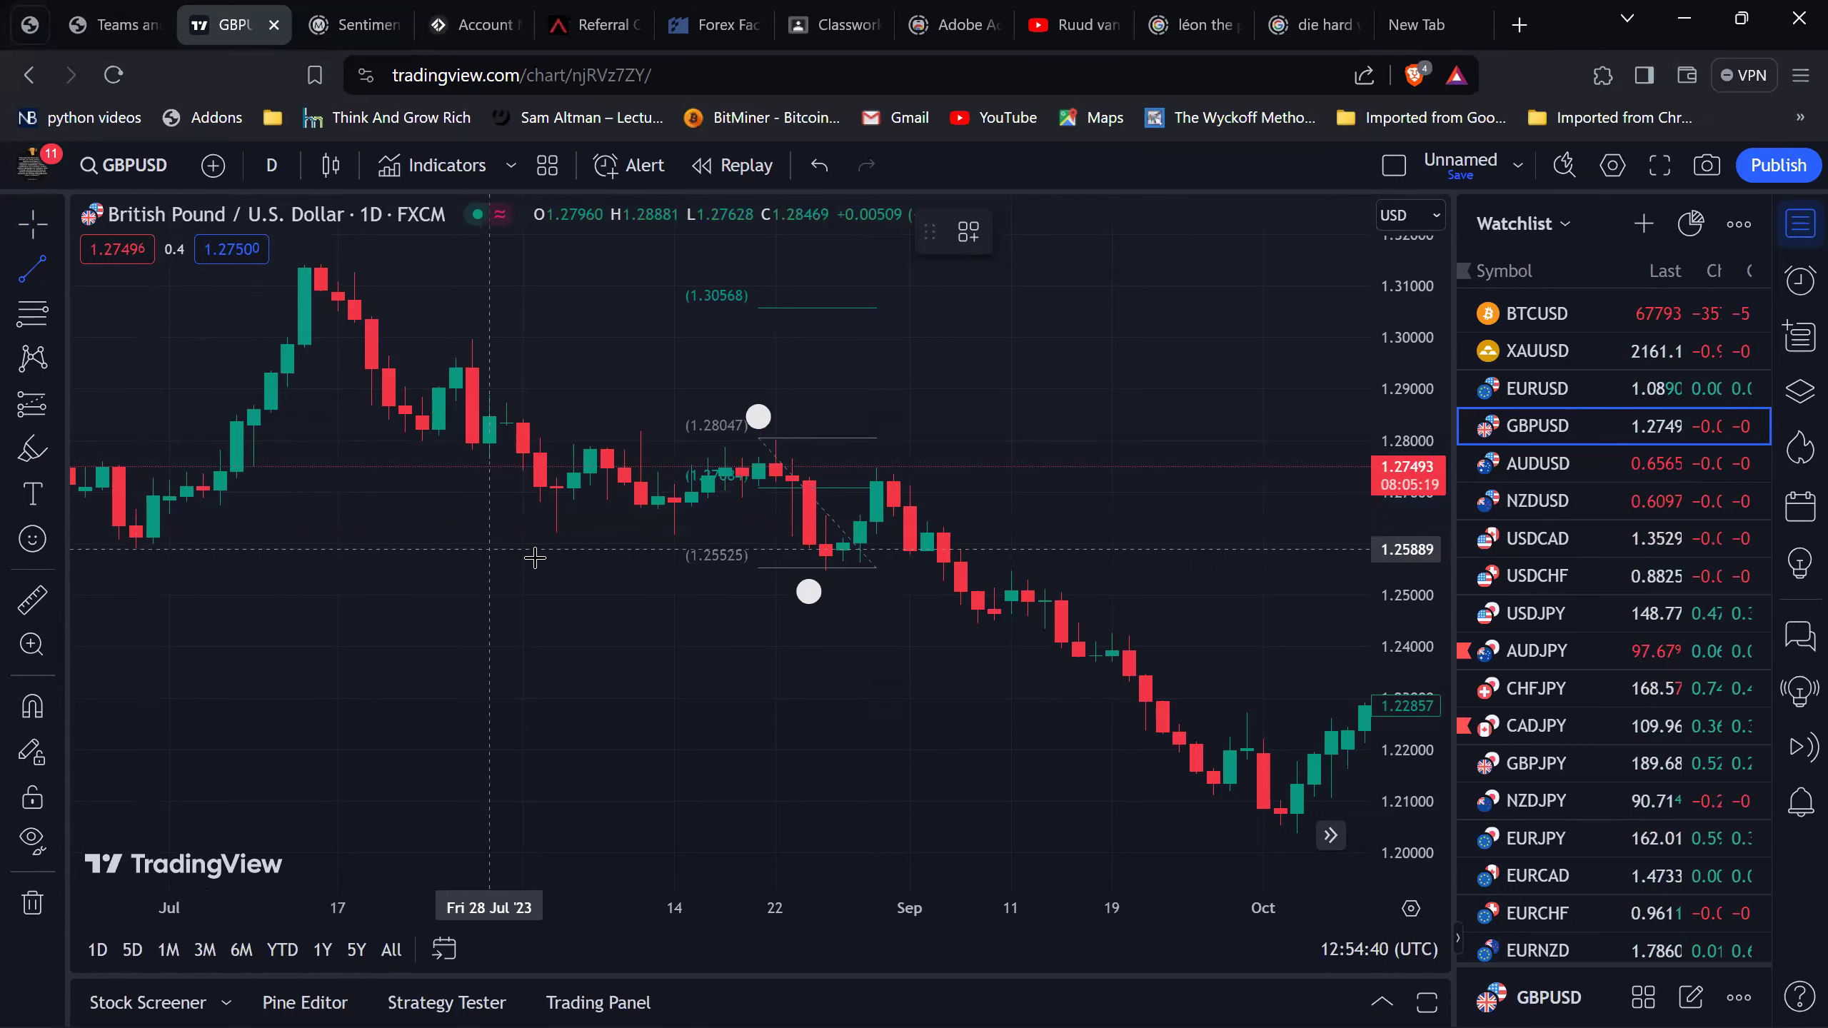
{"action": "left_click", "coordinate": [135, 545]}
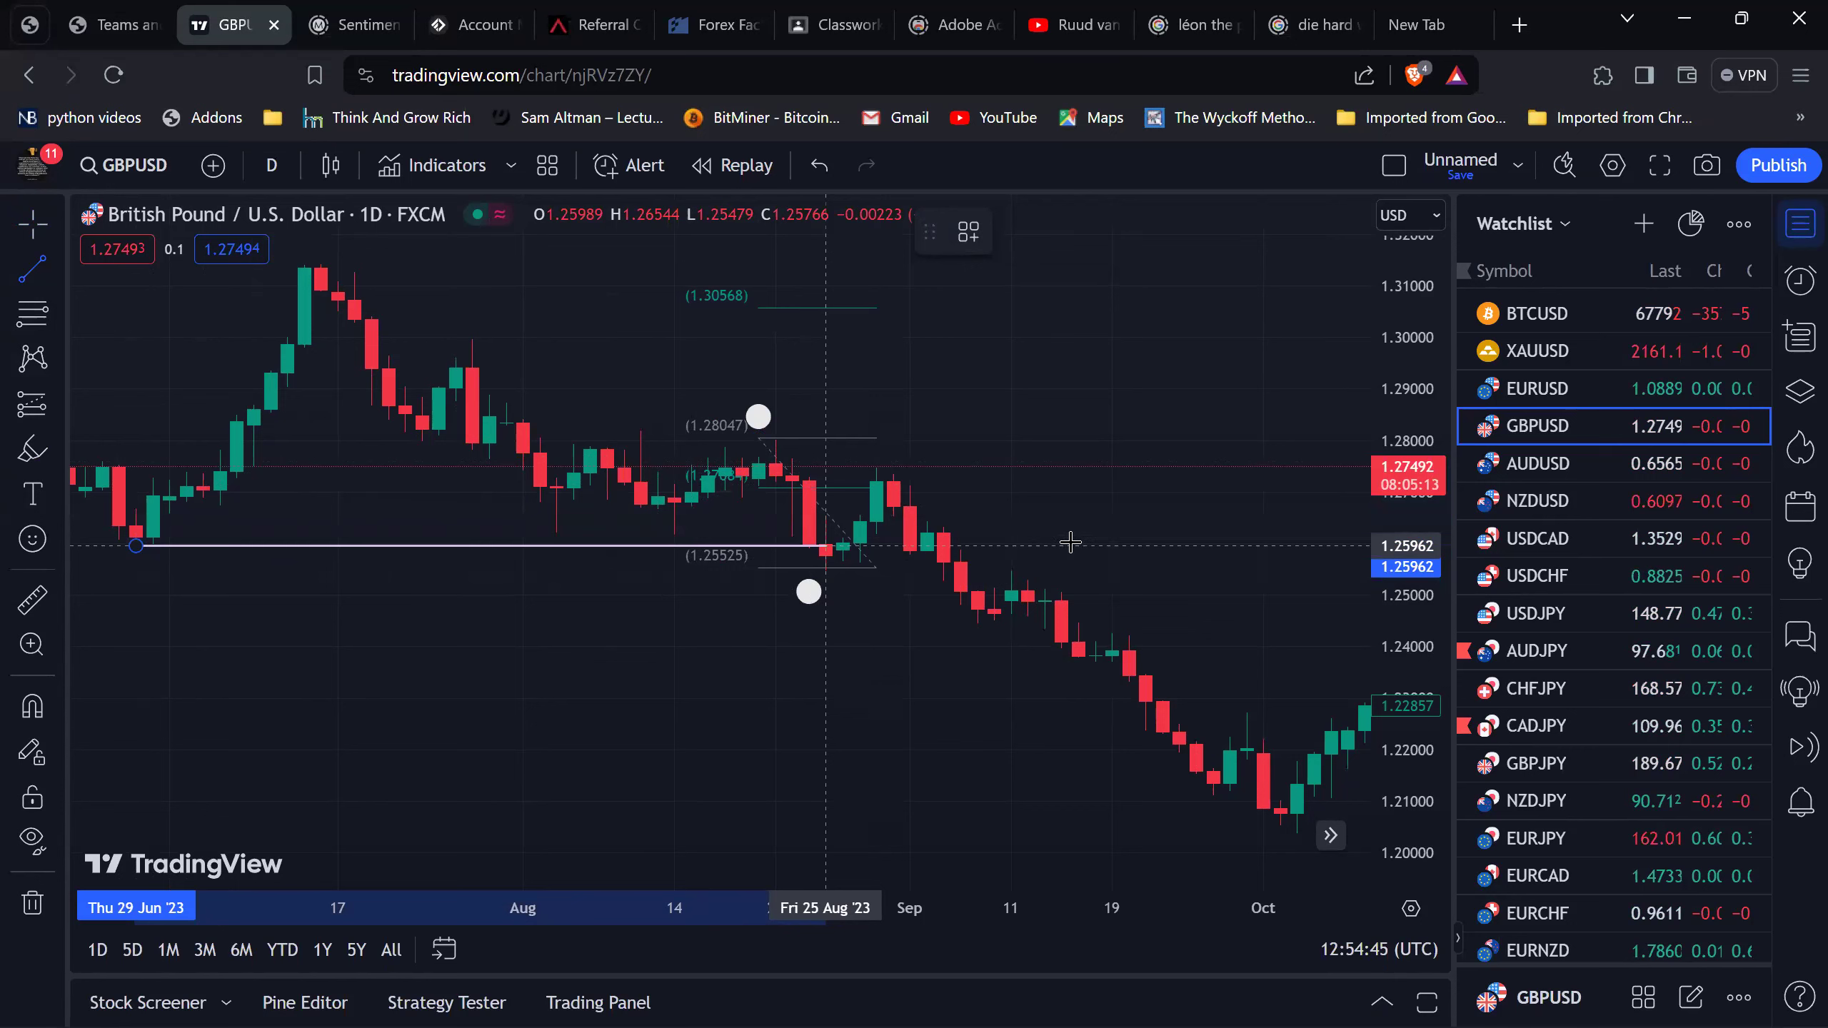
{"action": "left_click", "coordinate": [826, 544]}
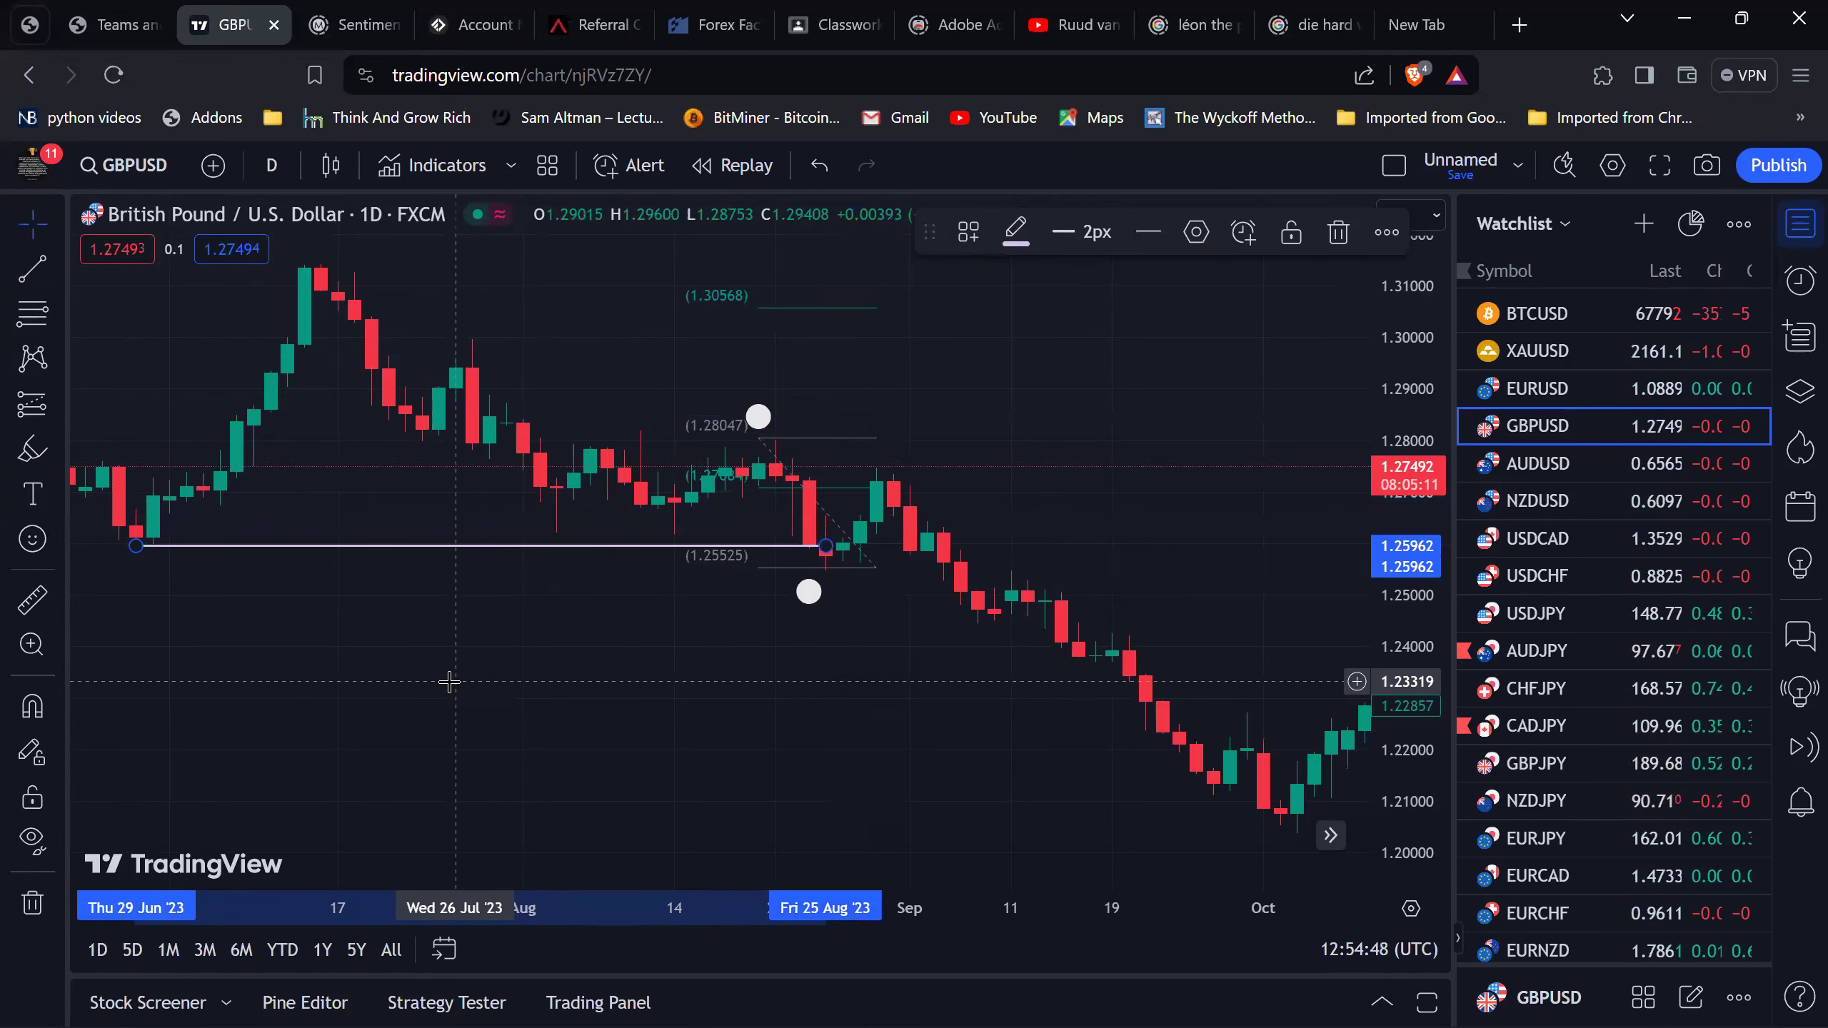
{"action": "scroll", "coordinate": [449, 682], "scroll_direction": "down", "scroll_amount": 2}
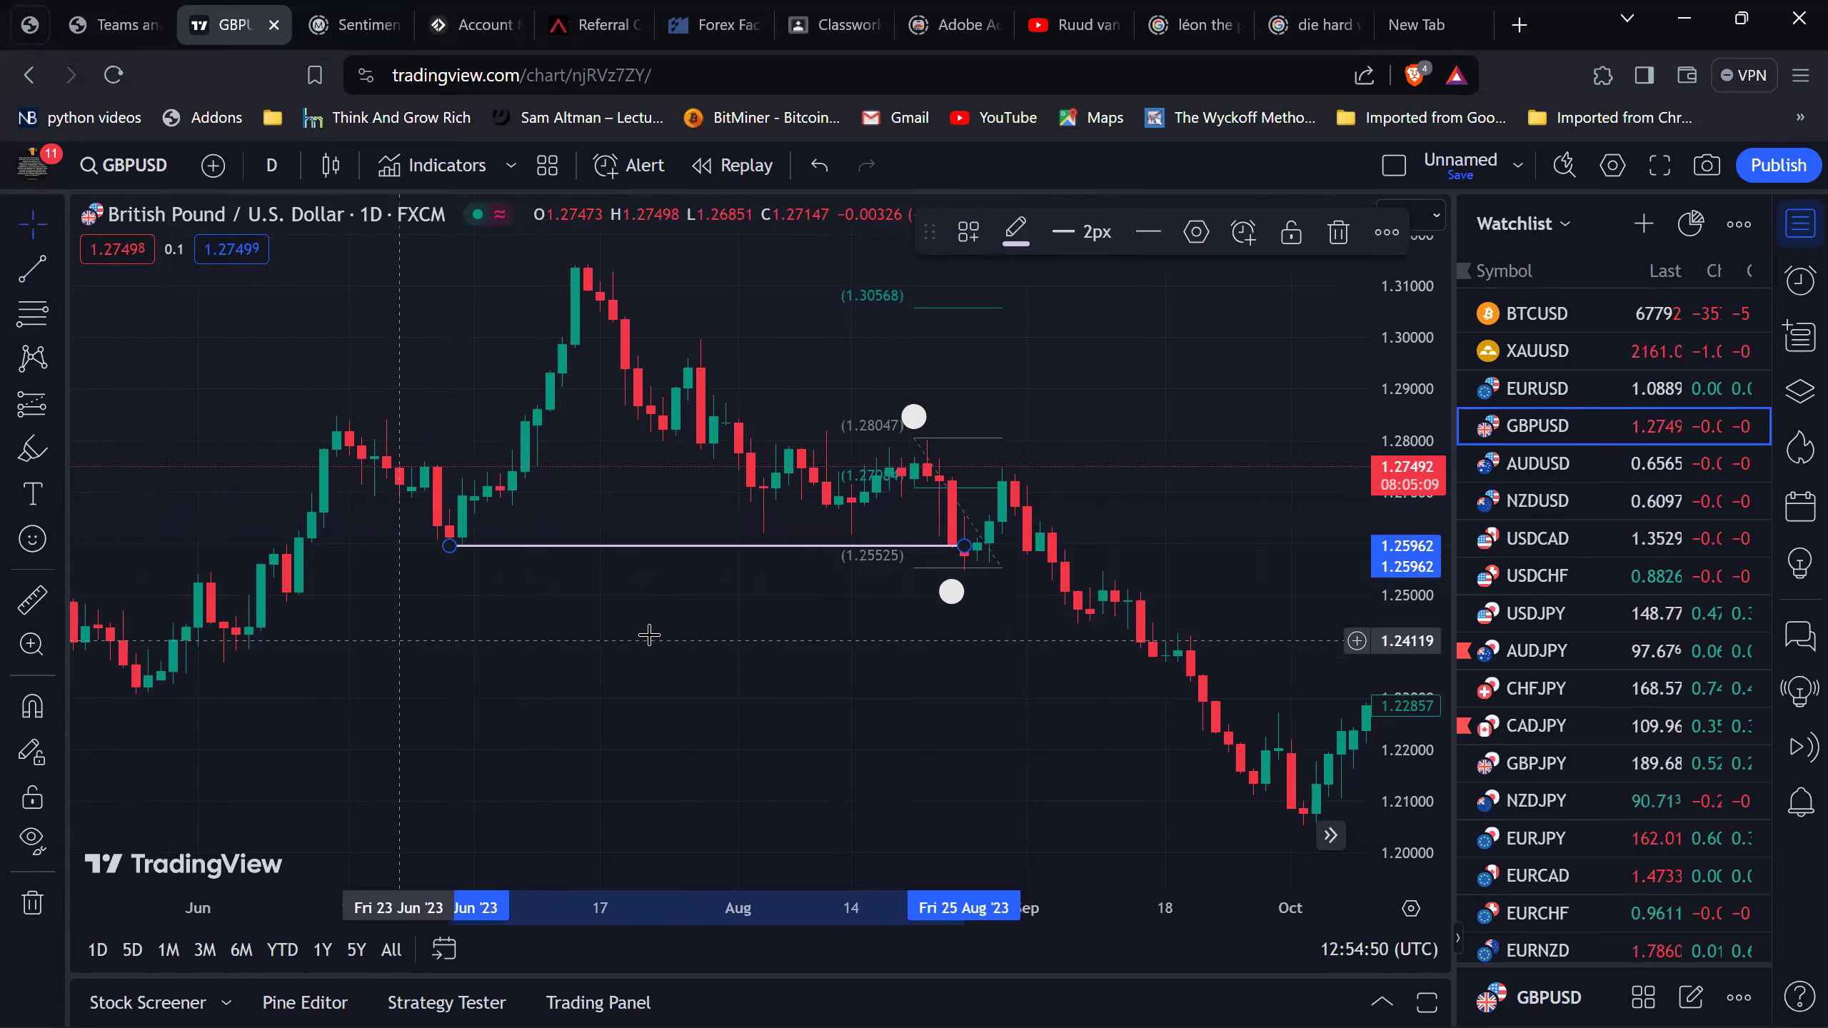
{"action": "scroll", "coordinate": [648, 634], "scroll_direction": "up", "scroll_amount": 2}
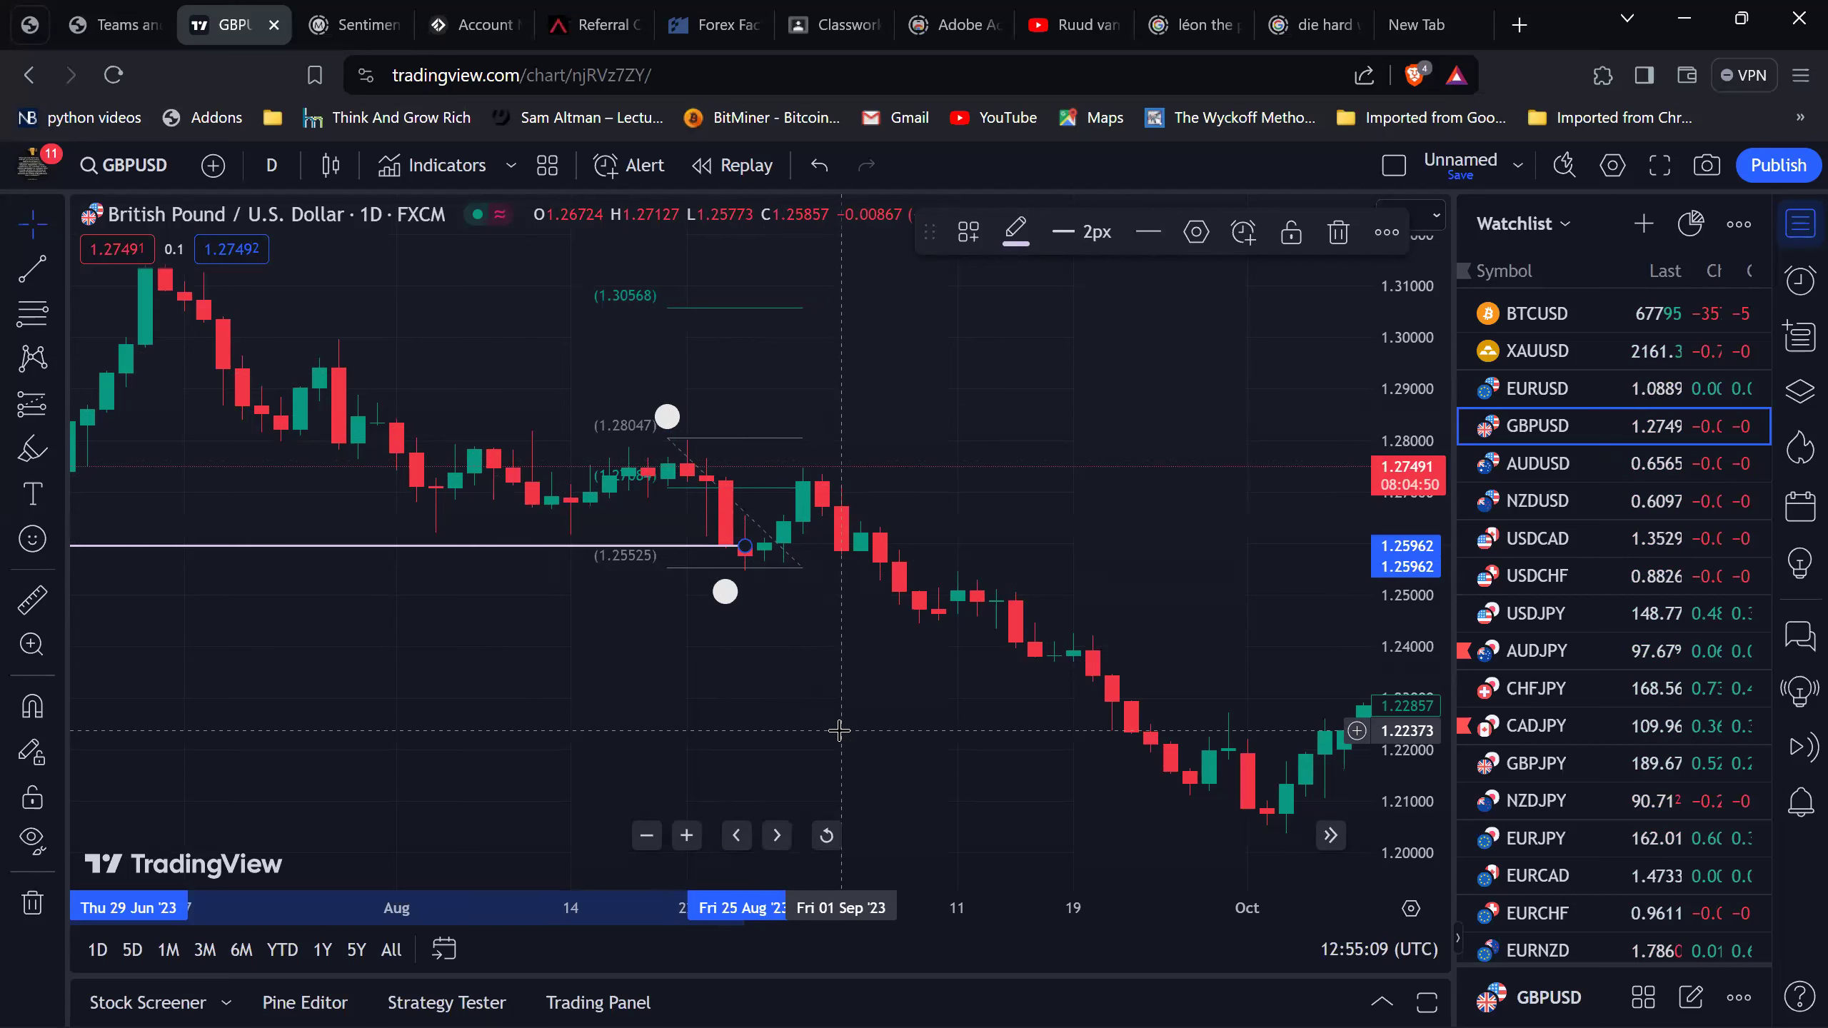
Search the indicators for relat, add Relative Strength Index to the chart, and remove it again.
{"action": "left_click", "coordinate": [429, 171]}
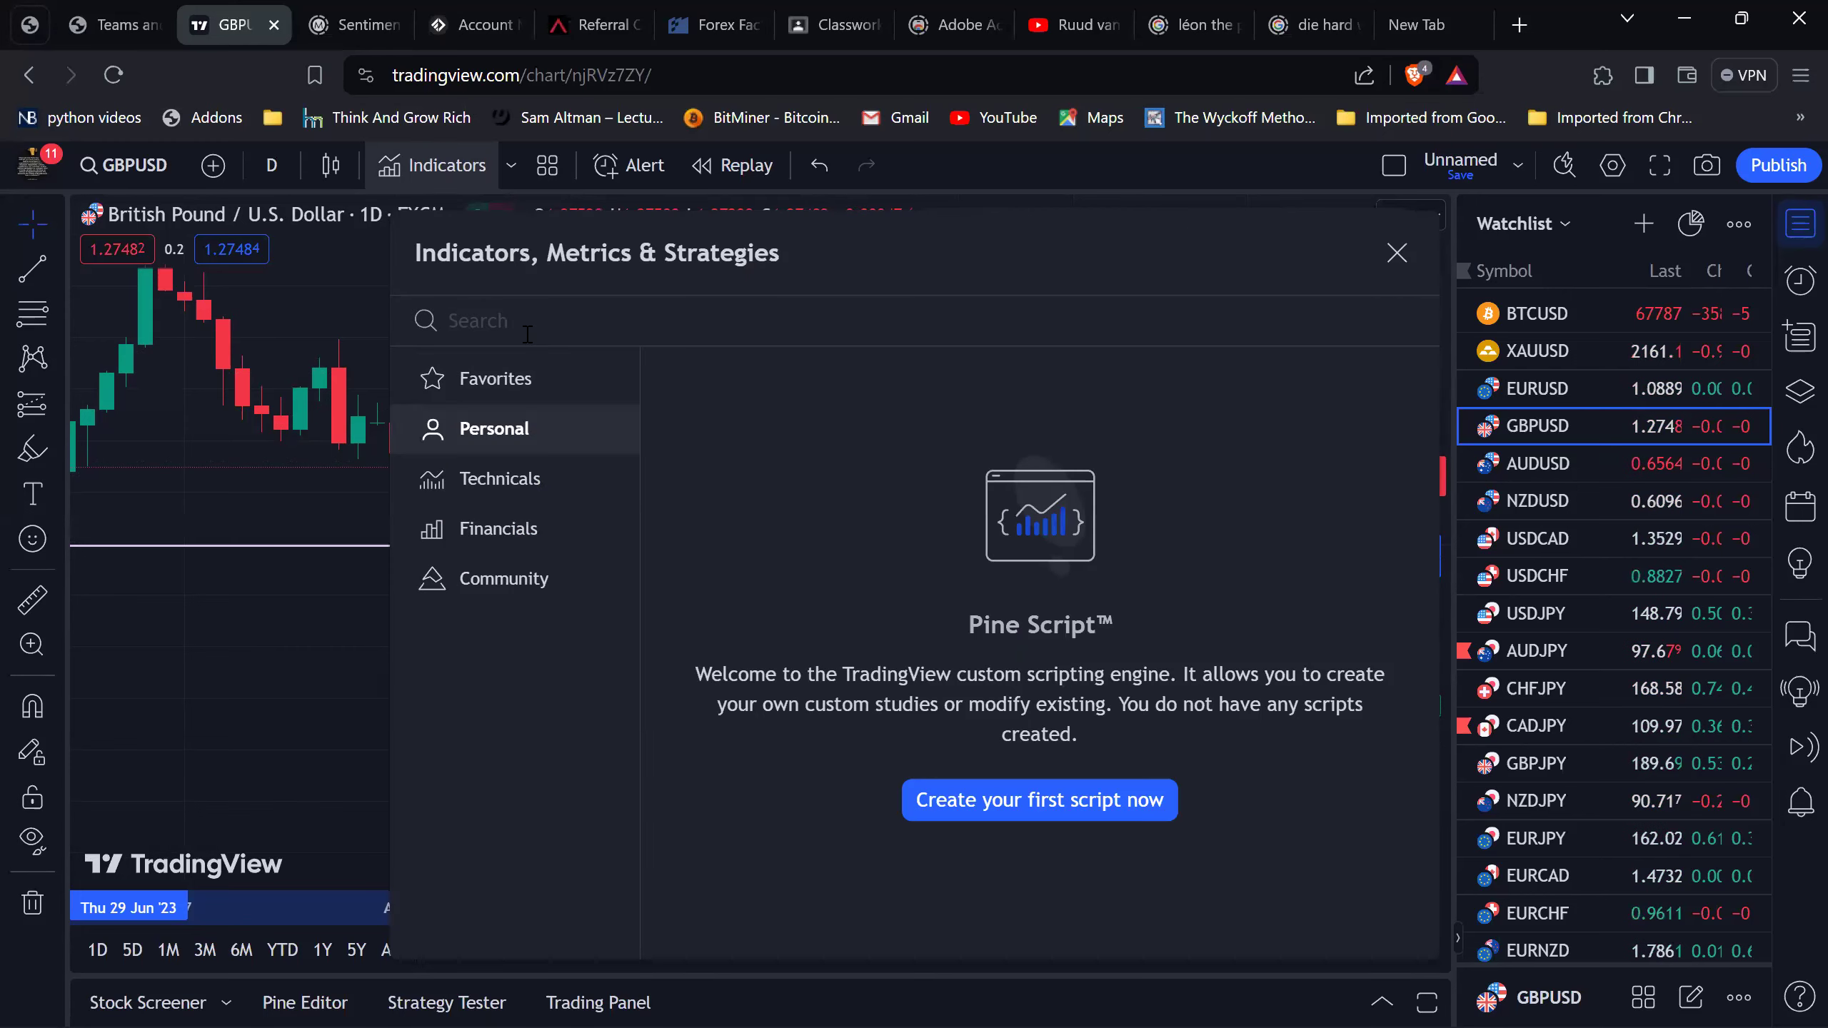
{"action": "type", "text": "res"}
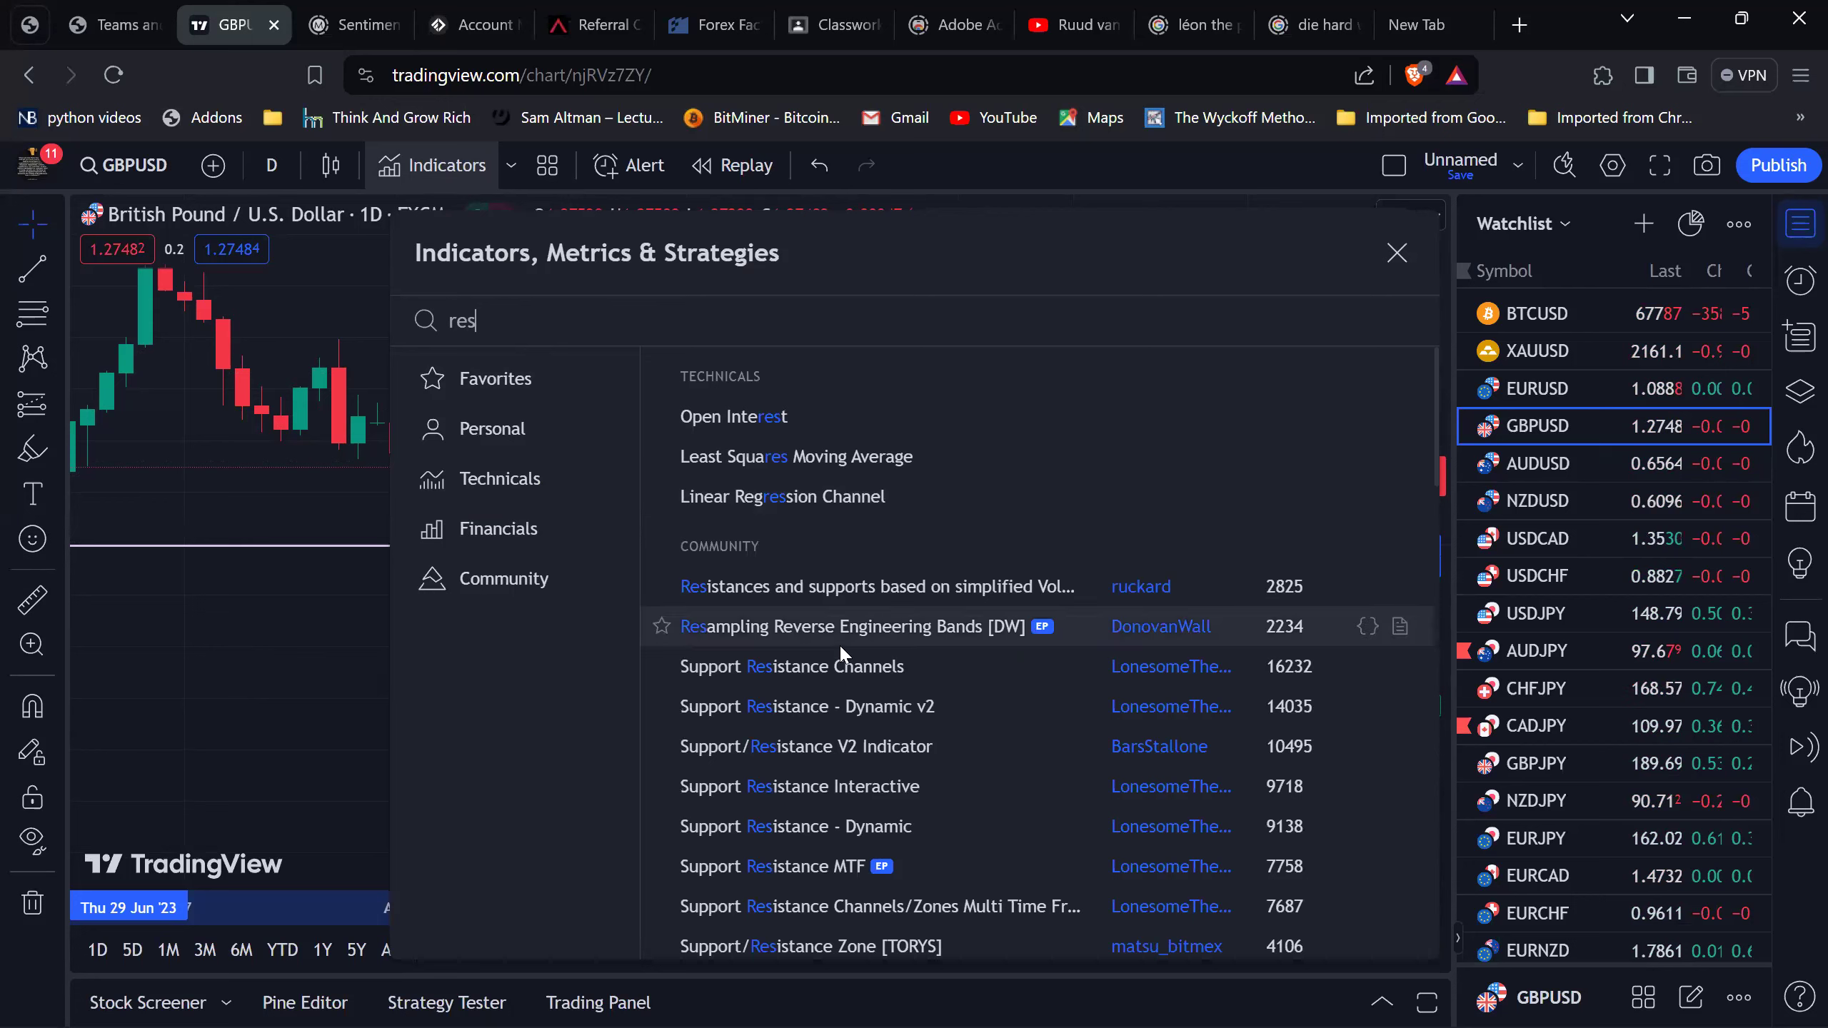
{"action": "key", "text": "BackSpace"}
{"action": "type", "text": "lat"}
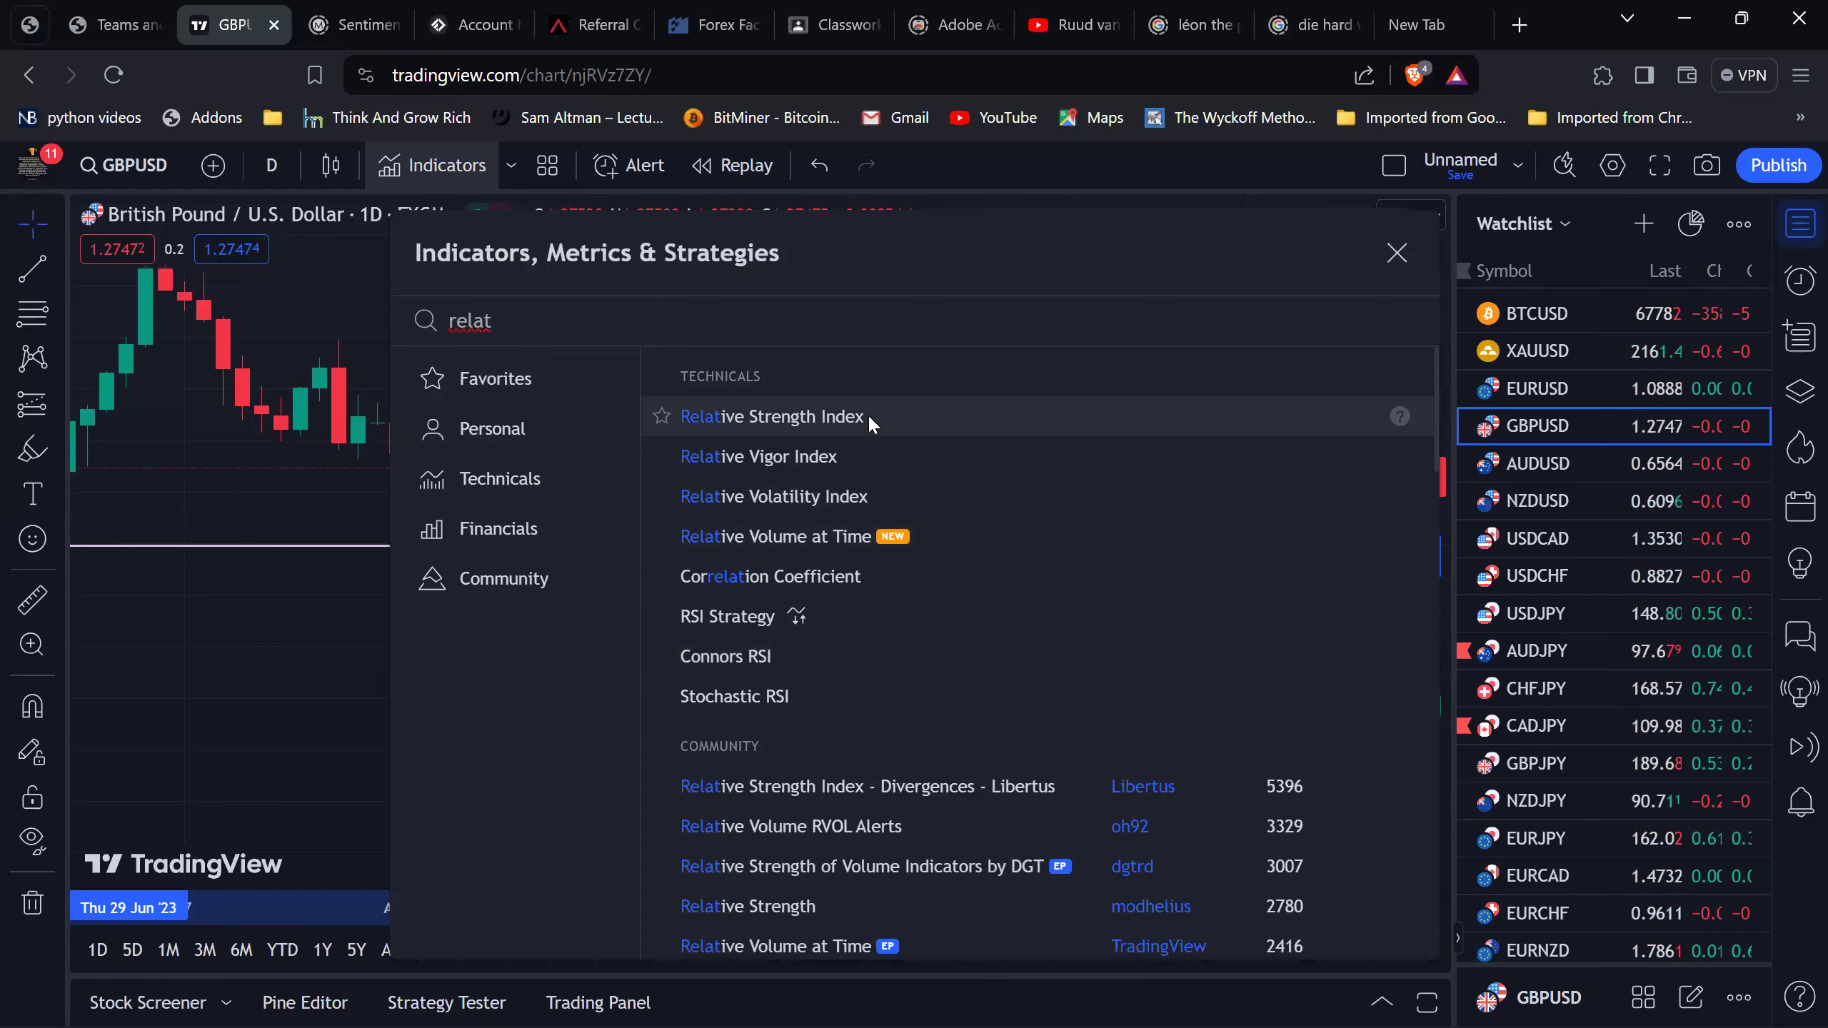
{"action": "left_click", "coordinate": [820, 416]}
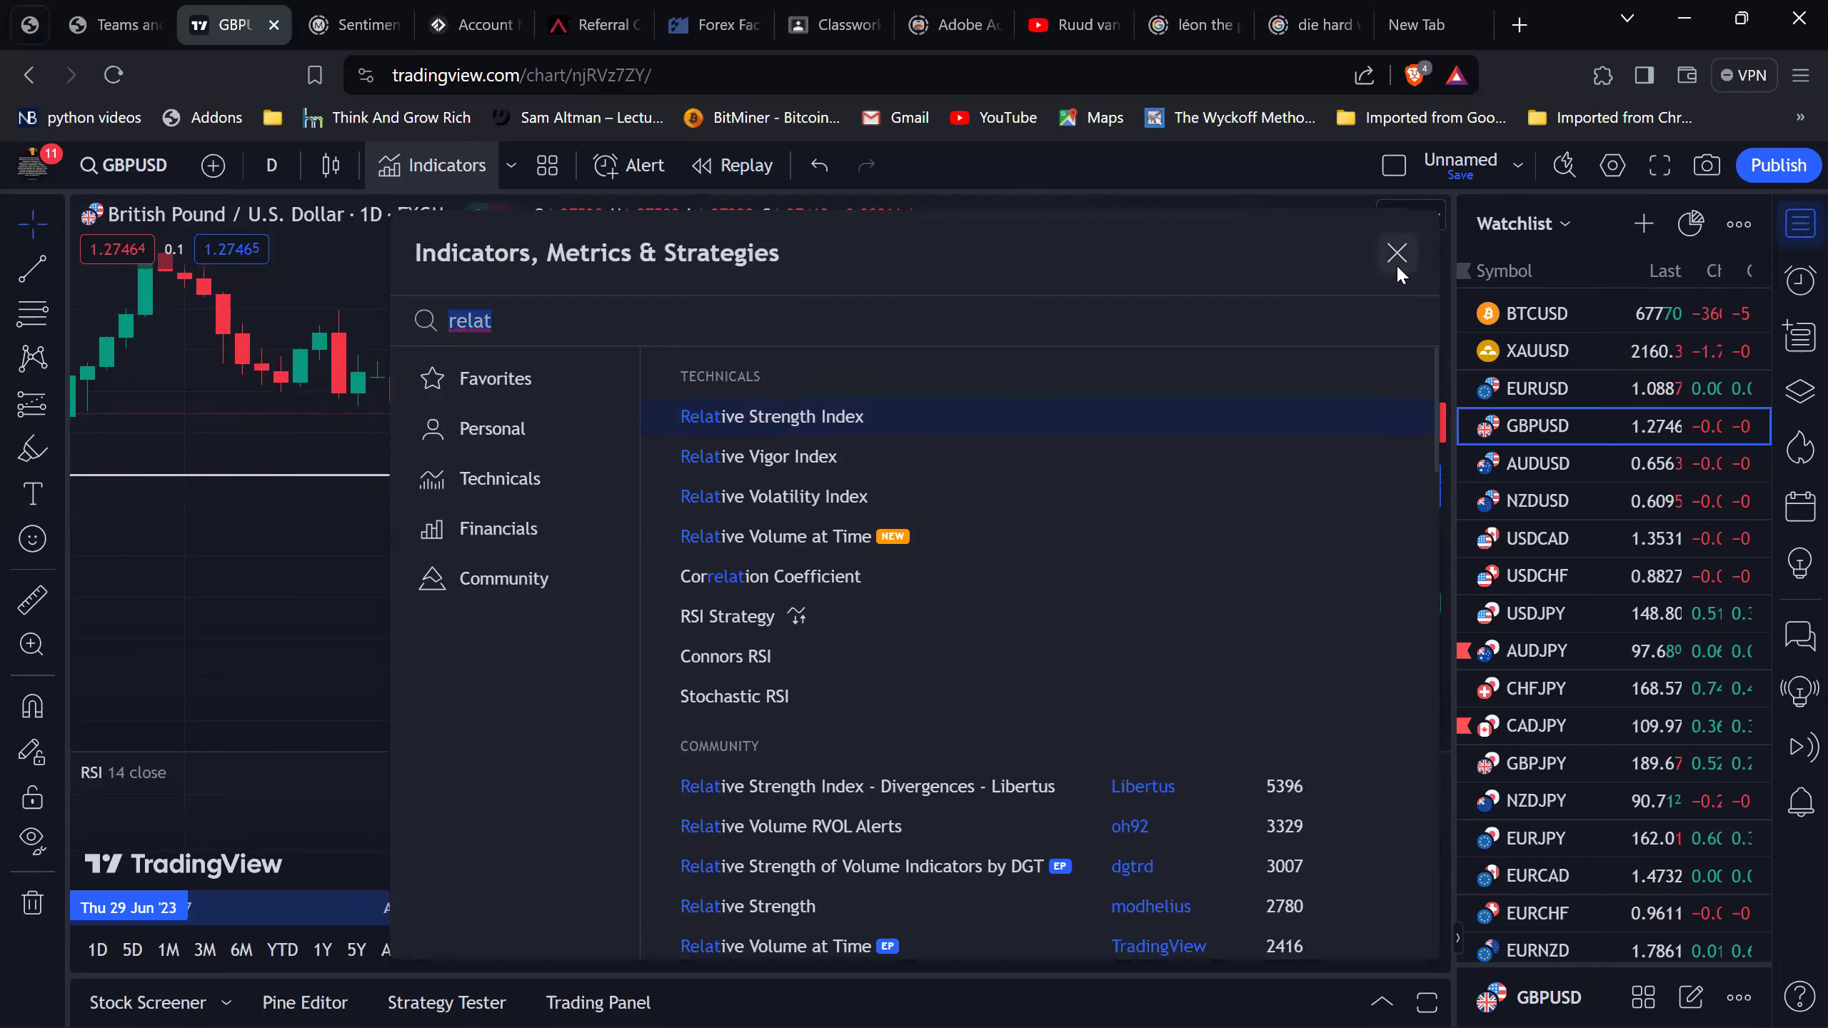
{"action": "left_click", "coordinate": [1396, 259]}
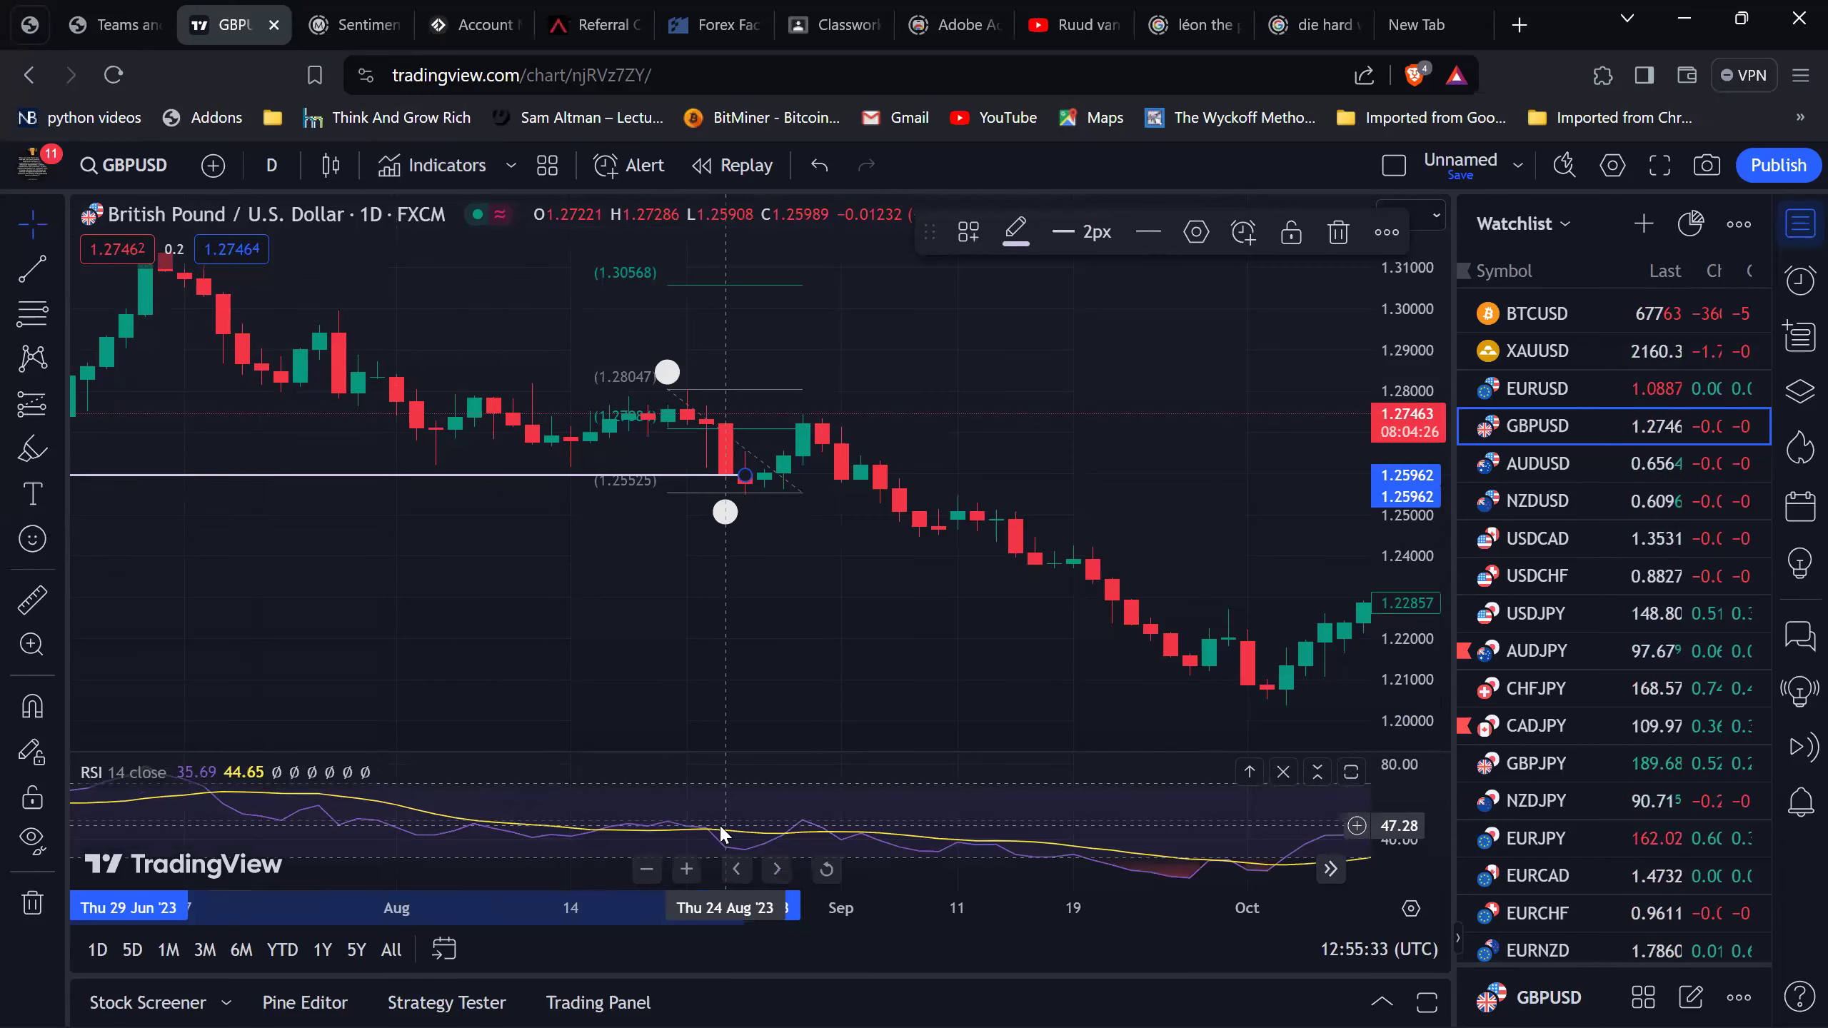
{"action": "scroll", "coordinate": [860, 778], "scroll_direction": "down", "scroll_amount": 4}
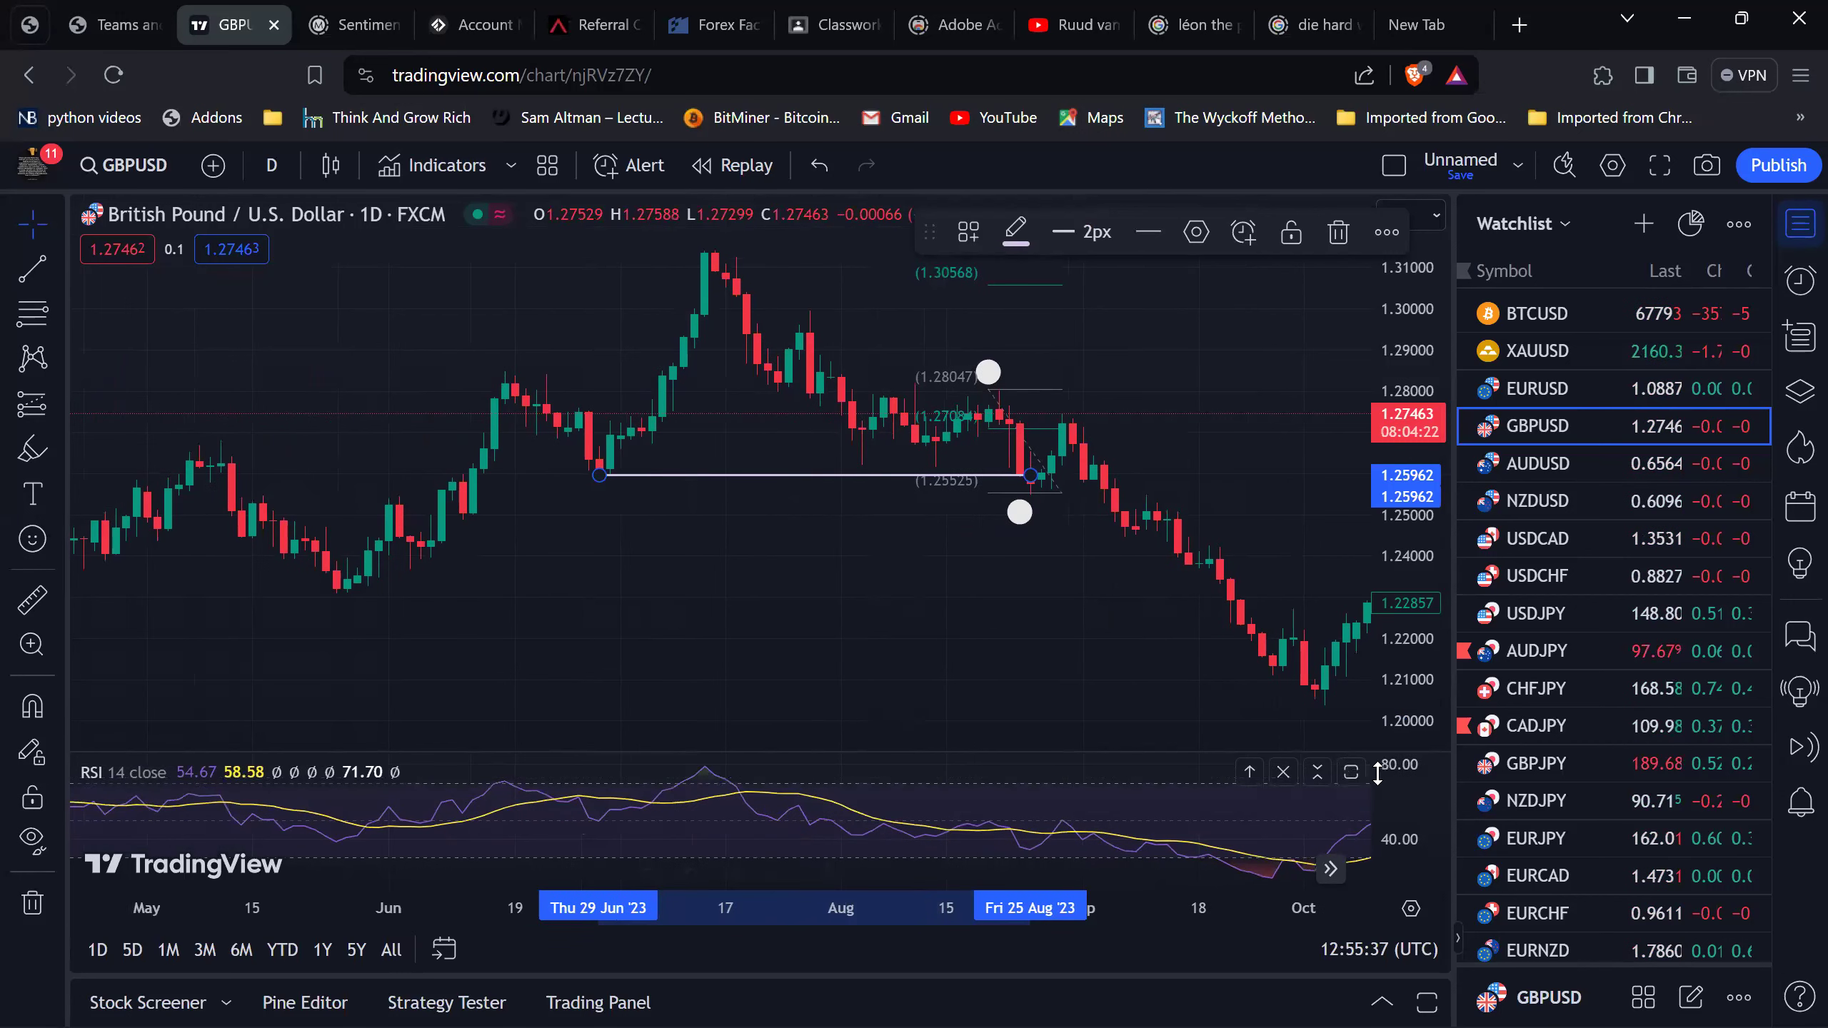
{"action": "left_click", "coordinate": [1283, 772]}
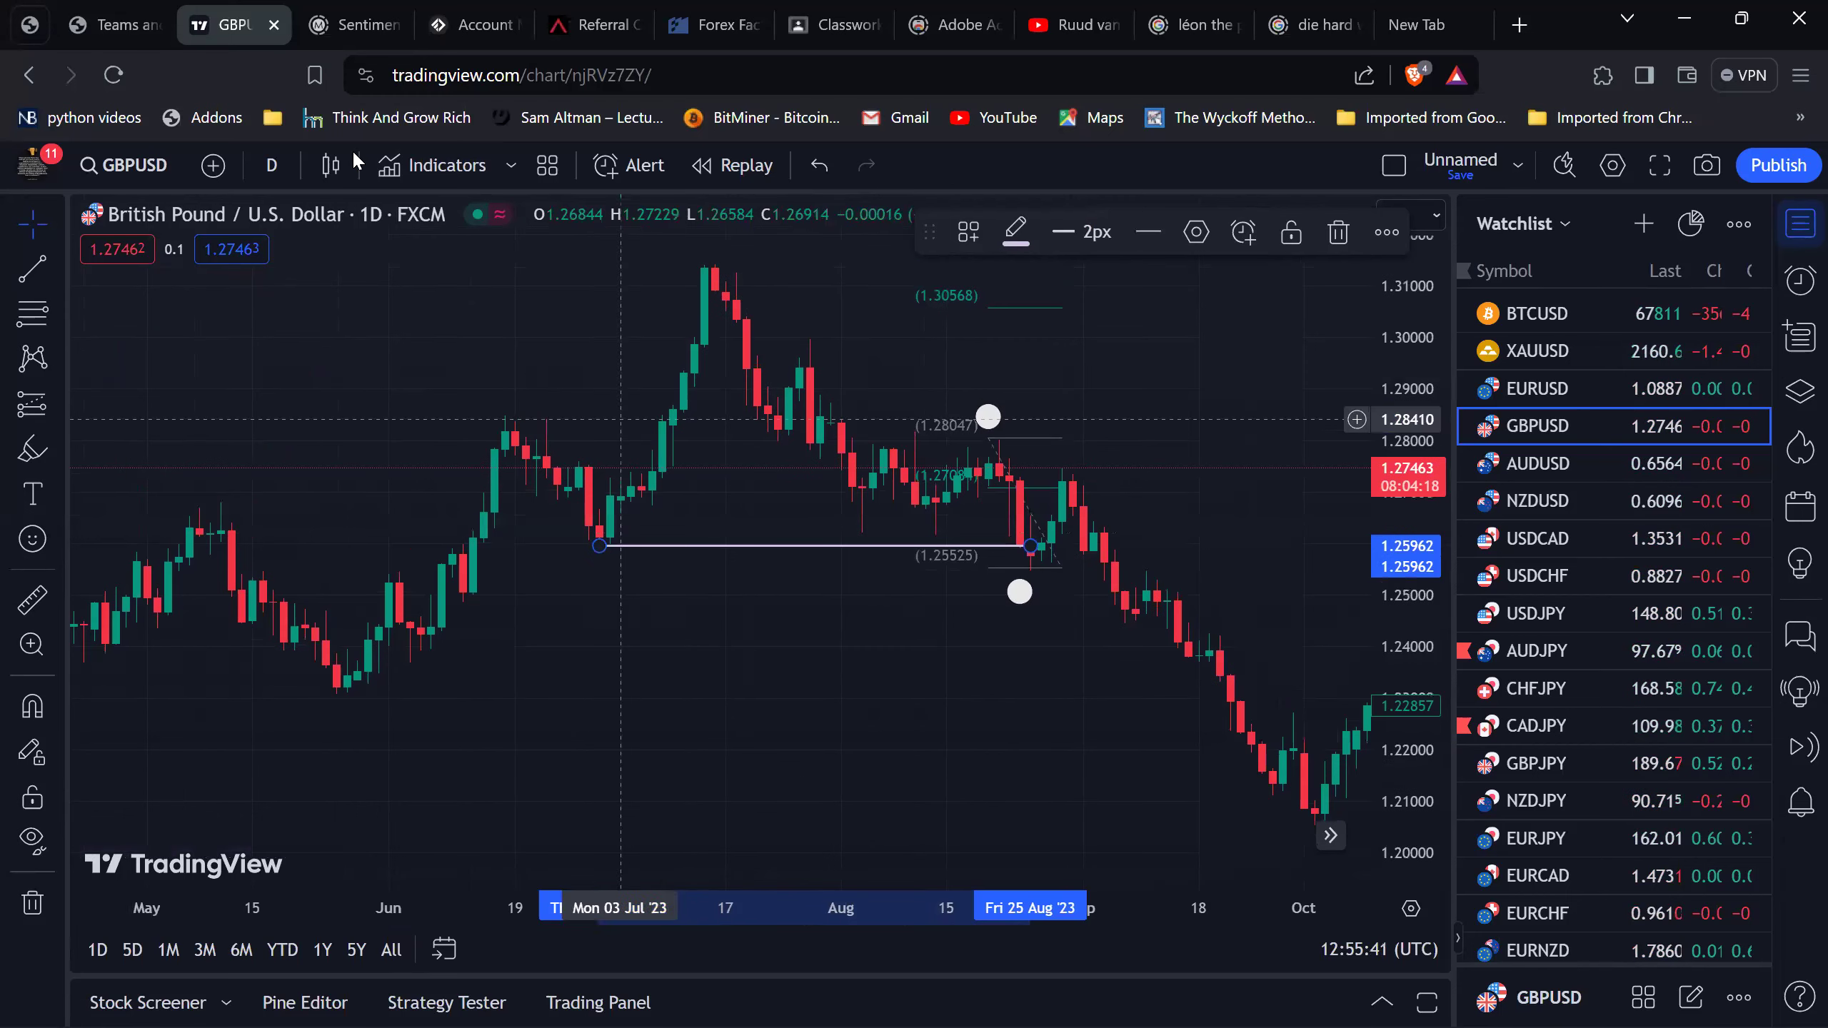
Search the indicators for sto, add Stochastic to the chart, and close the indicator library.
{"action": "left_click", "coordinate": [439, 163]}
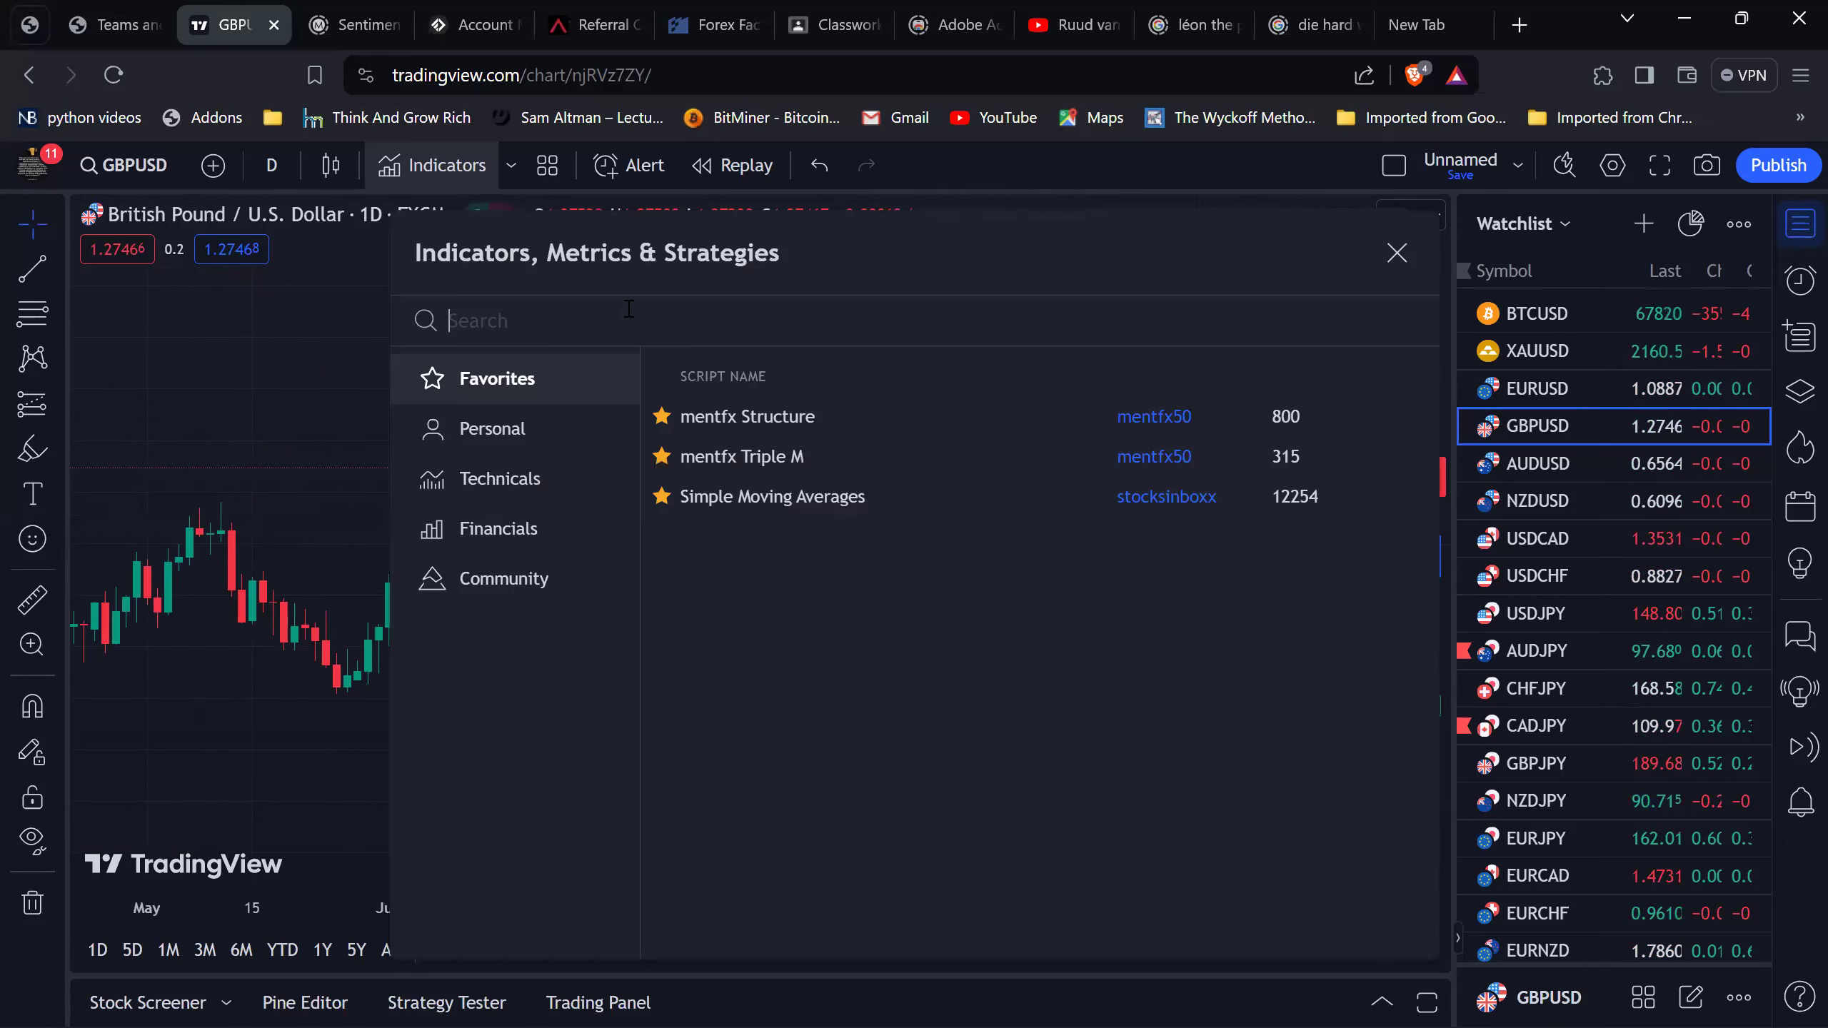
{"action": "type", "text": "sto"}
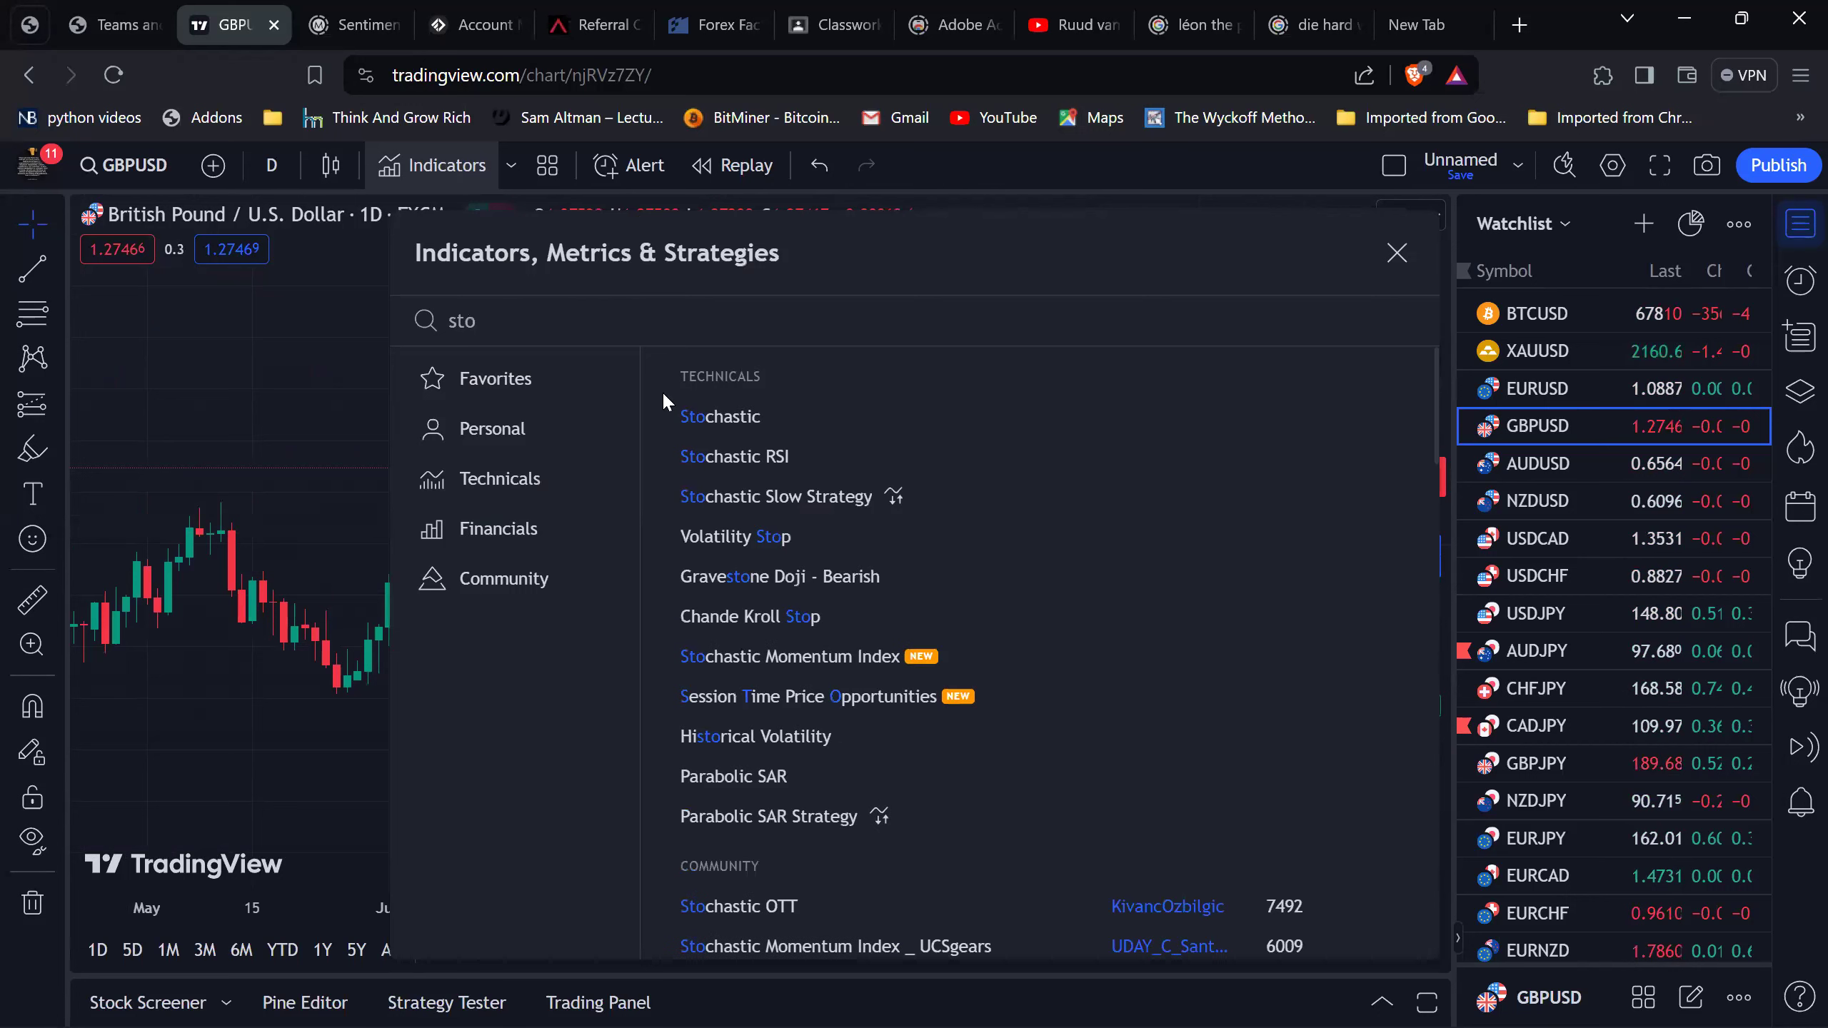
{"action": "left_click", "coordinate": [788, 414]}
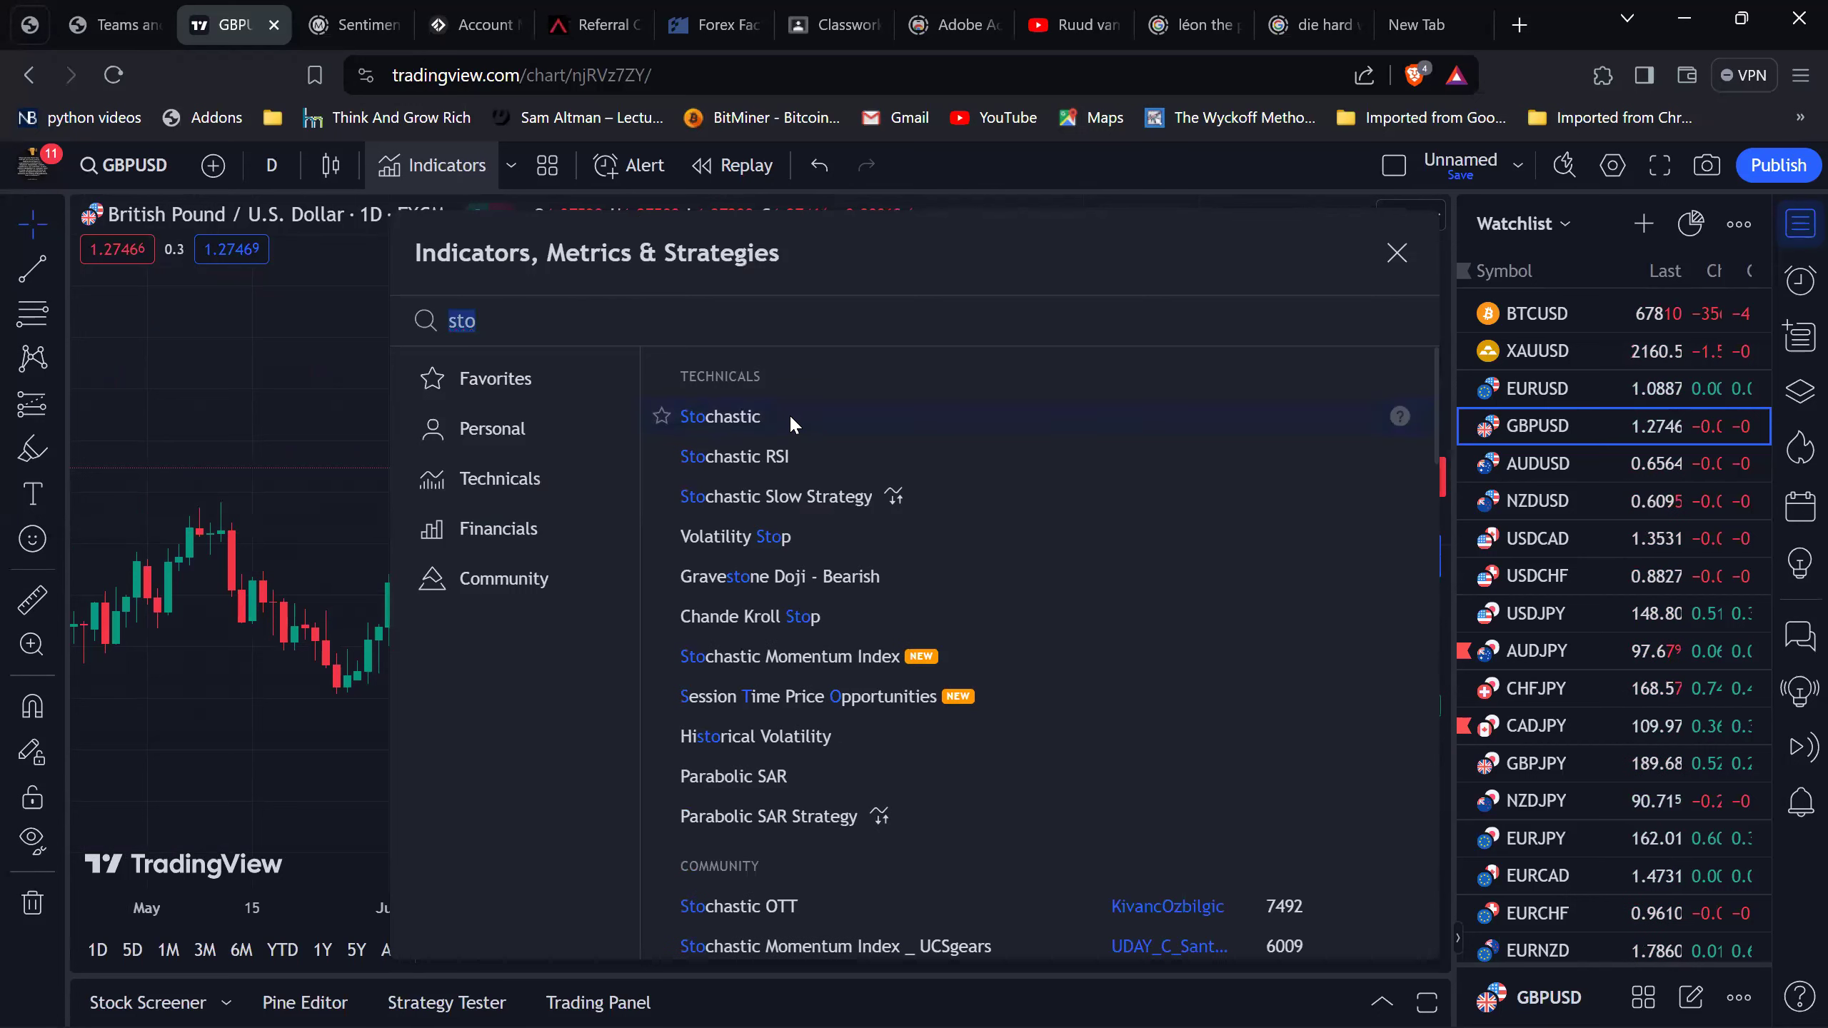
{"action": "left_click", "coordinate": [1398, 252]}
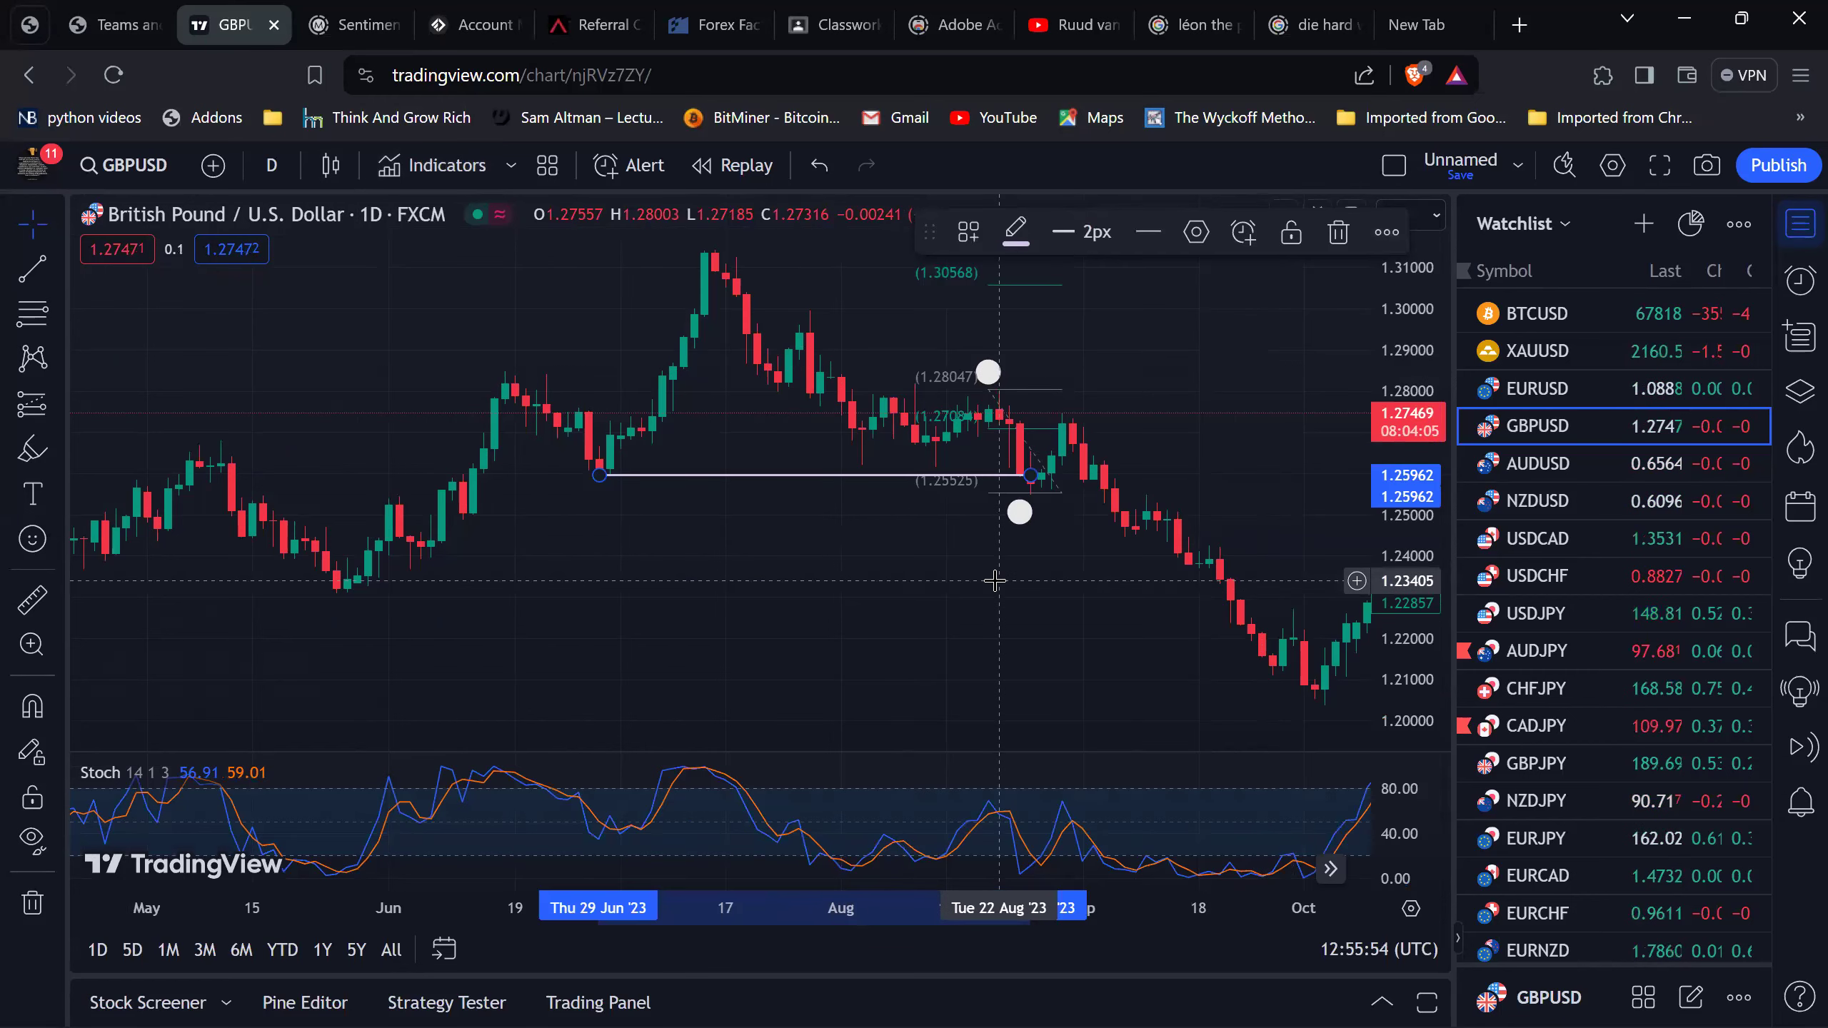
Circle the Stochastic peak at 30 August in red and draw a red arrow pointing to it.
{"action": "scroll", "coordinate": [886, 632], "scroll_direction": "up", "scroll_amount": 2}
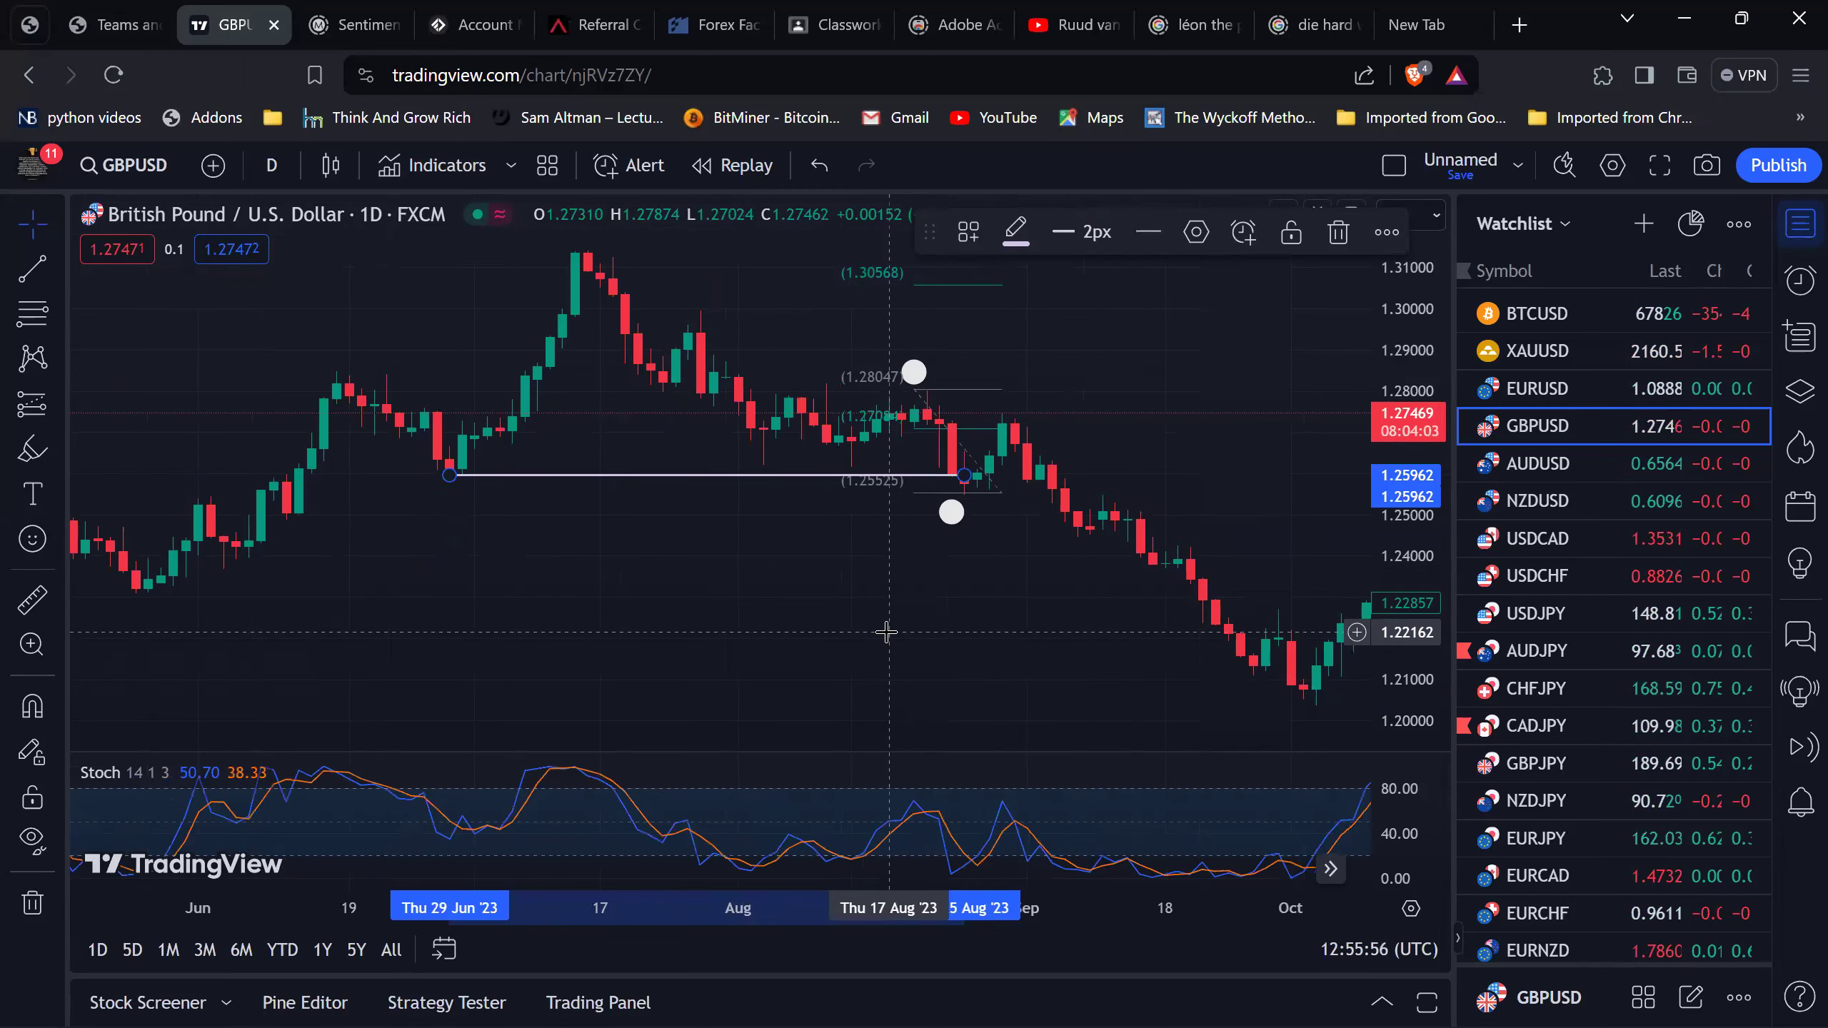
{"action": "scroll", "coordinate": [886, 631], "scroll_direction": "up", "scroll_amount": 4}
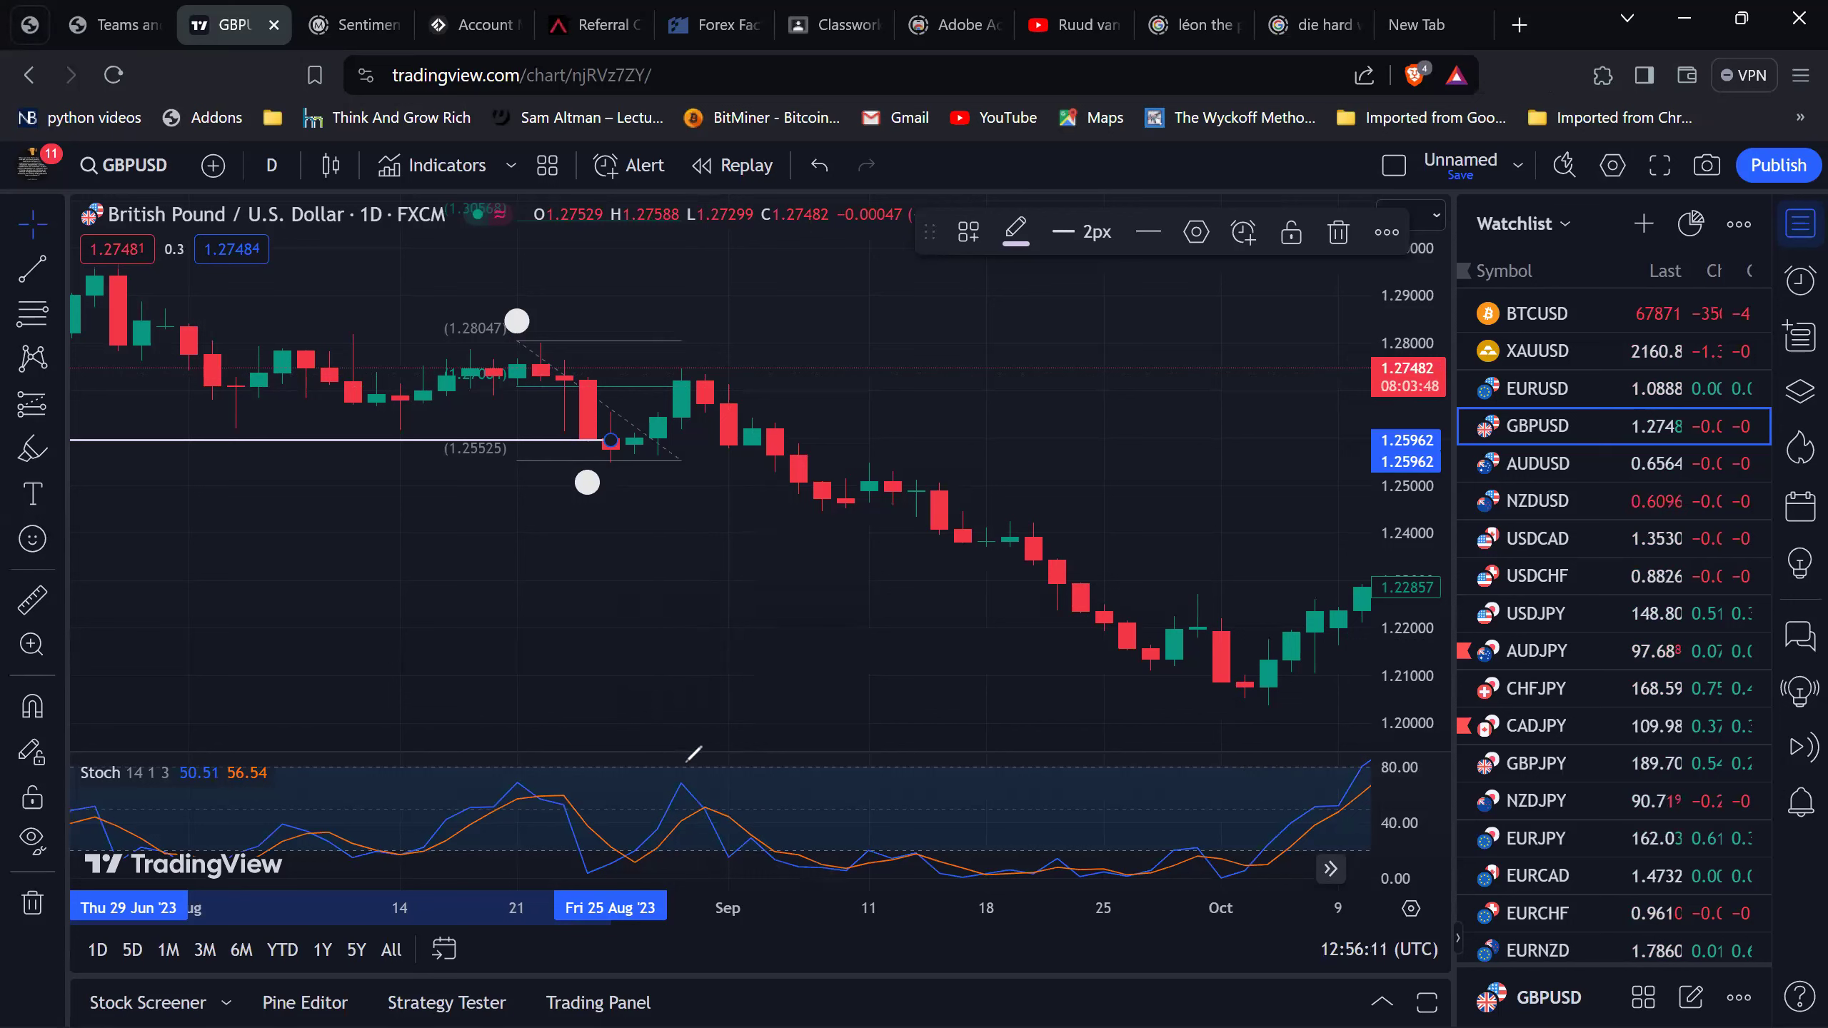
{"action": "left_click_drag", "start_coordinate": [688, 759], "coordinate": [690, 757]}
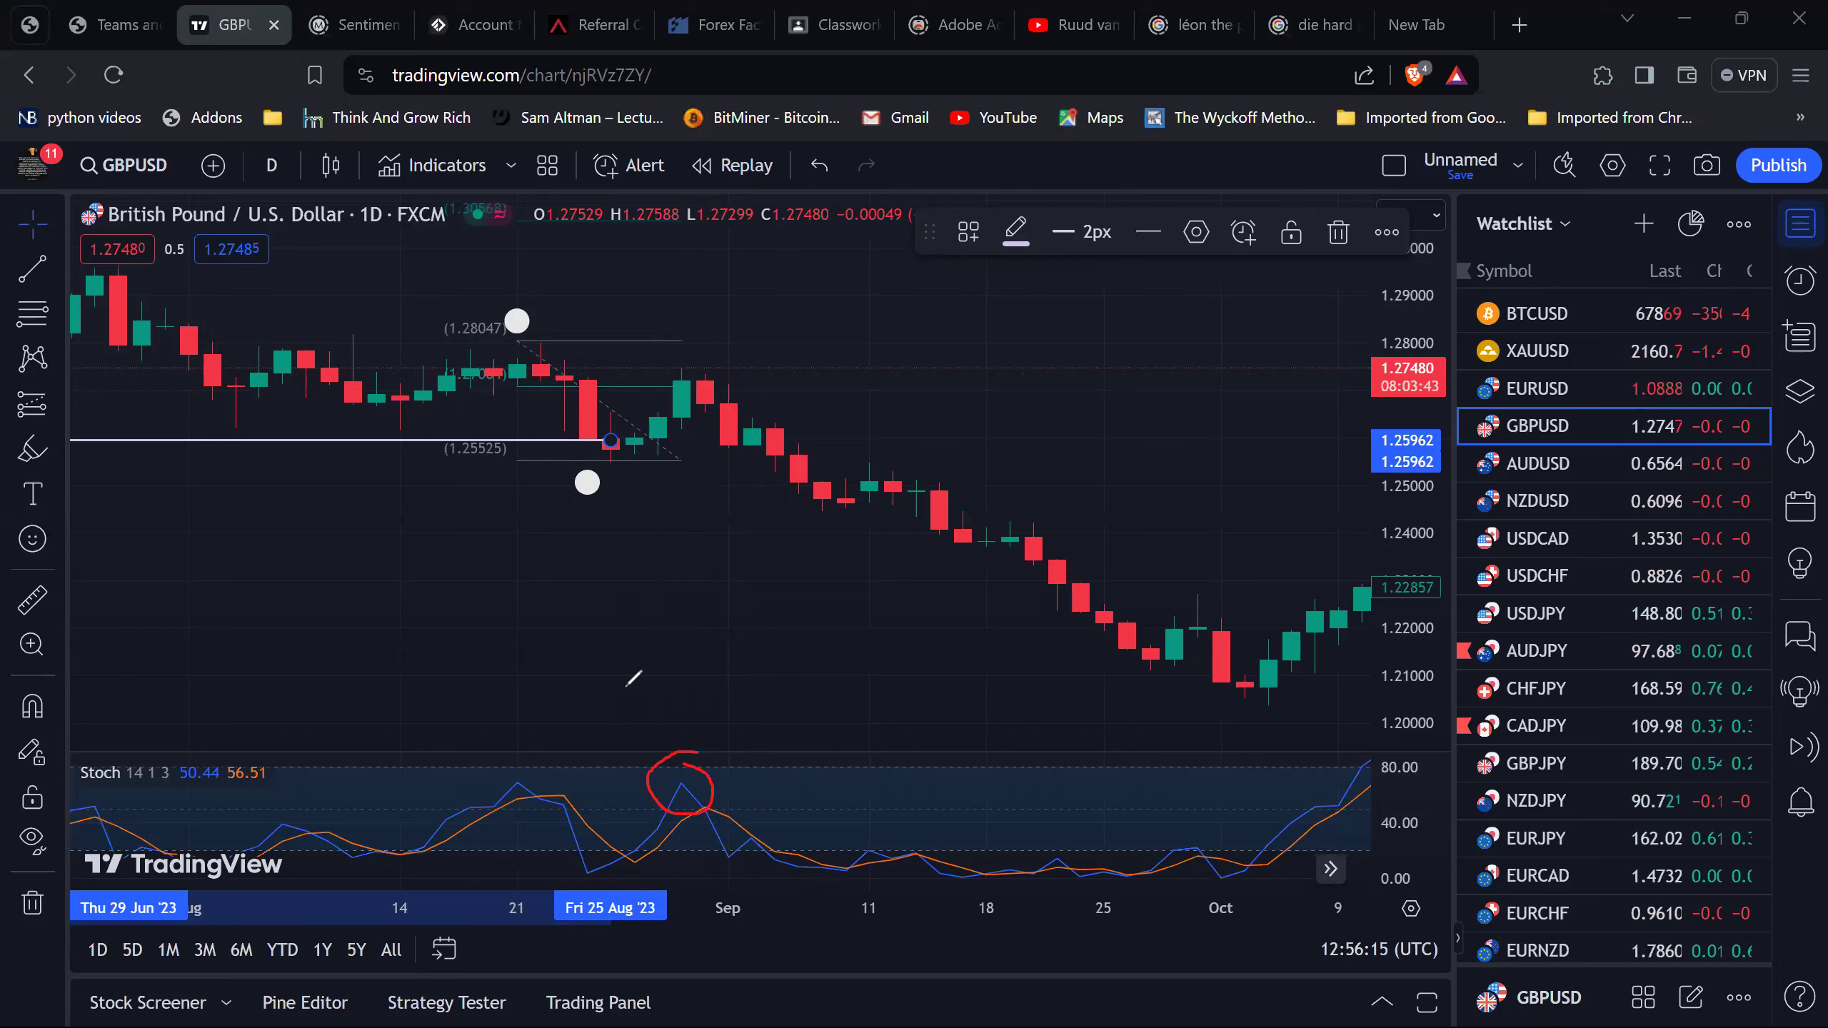
{"action": "left_click_drag", "start_coordinate": [613, 678], "coordinate": [668, 744]}
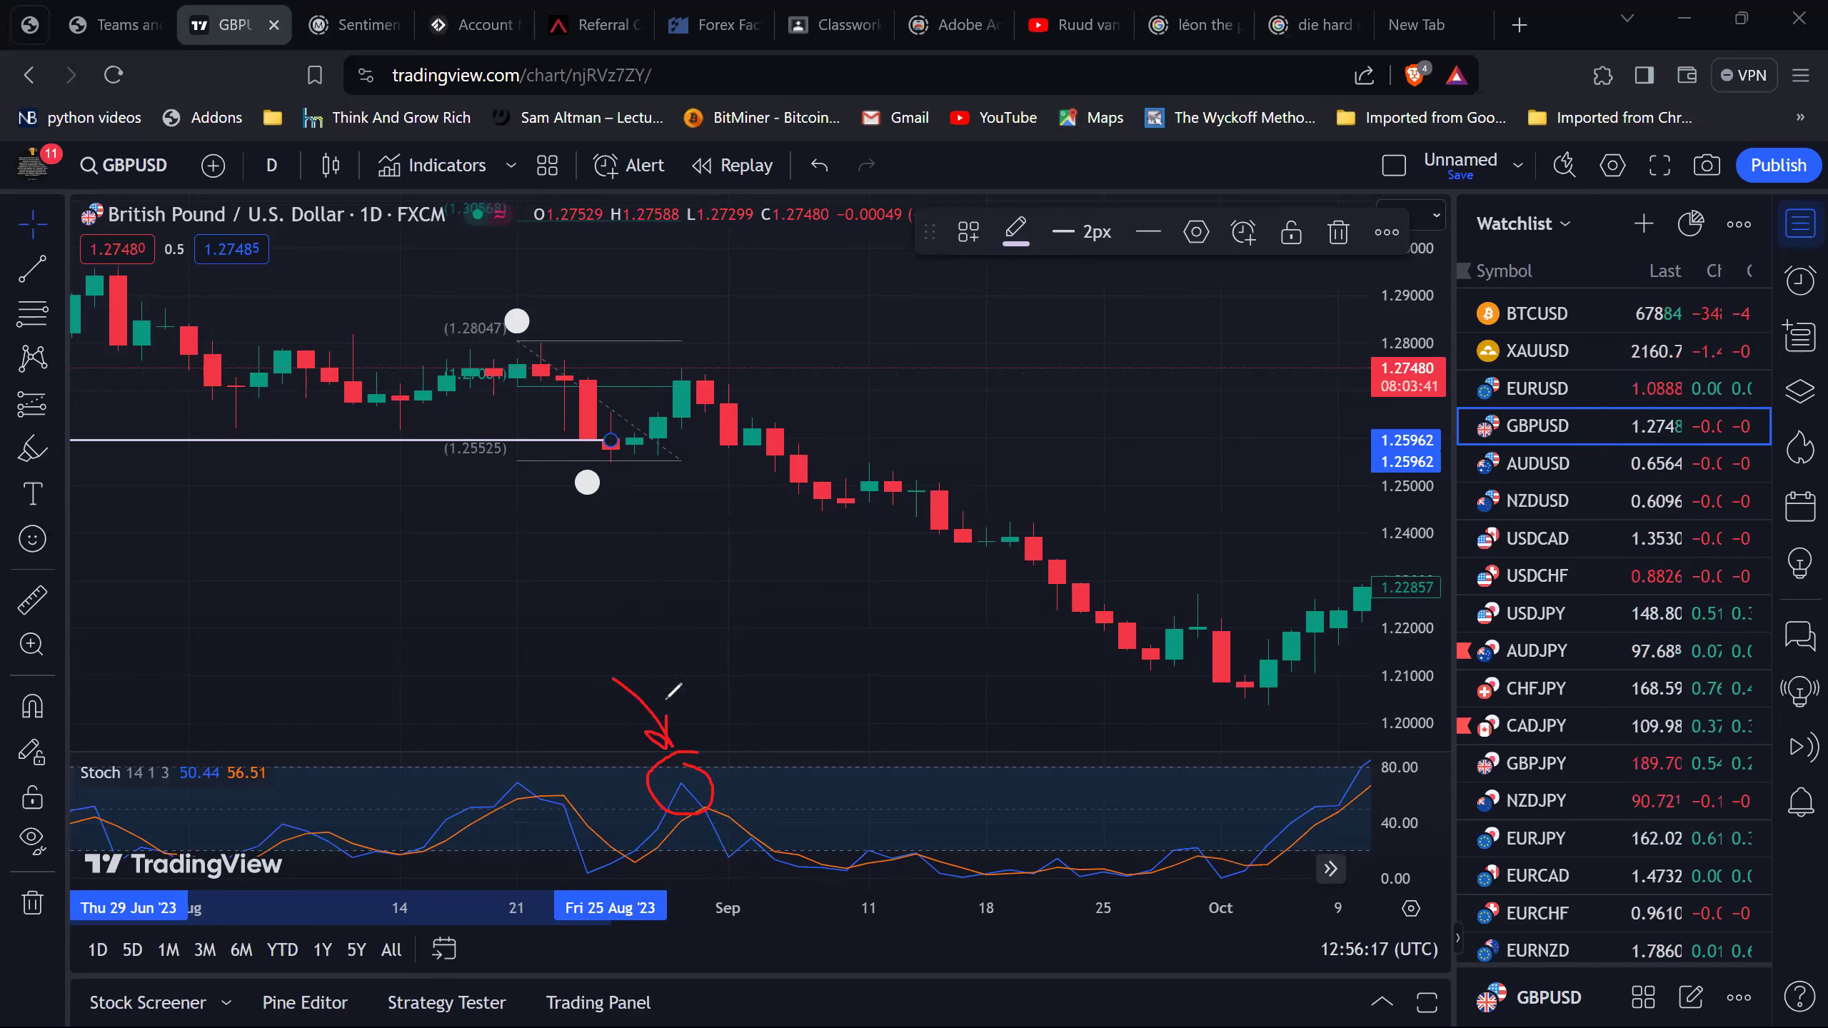
Undo the red arrow and the red circle marking the Stochastic peak.
{"action": "key", "text": "ctrl+z"}
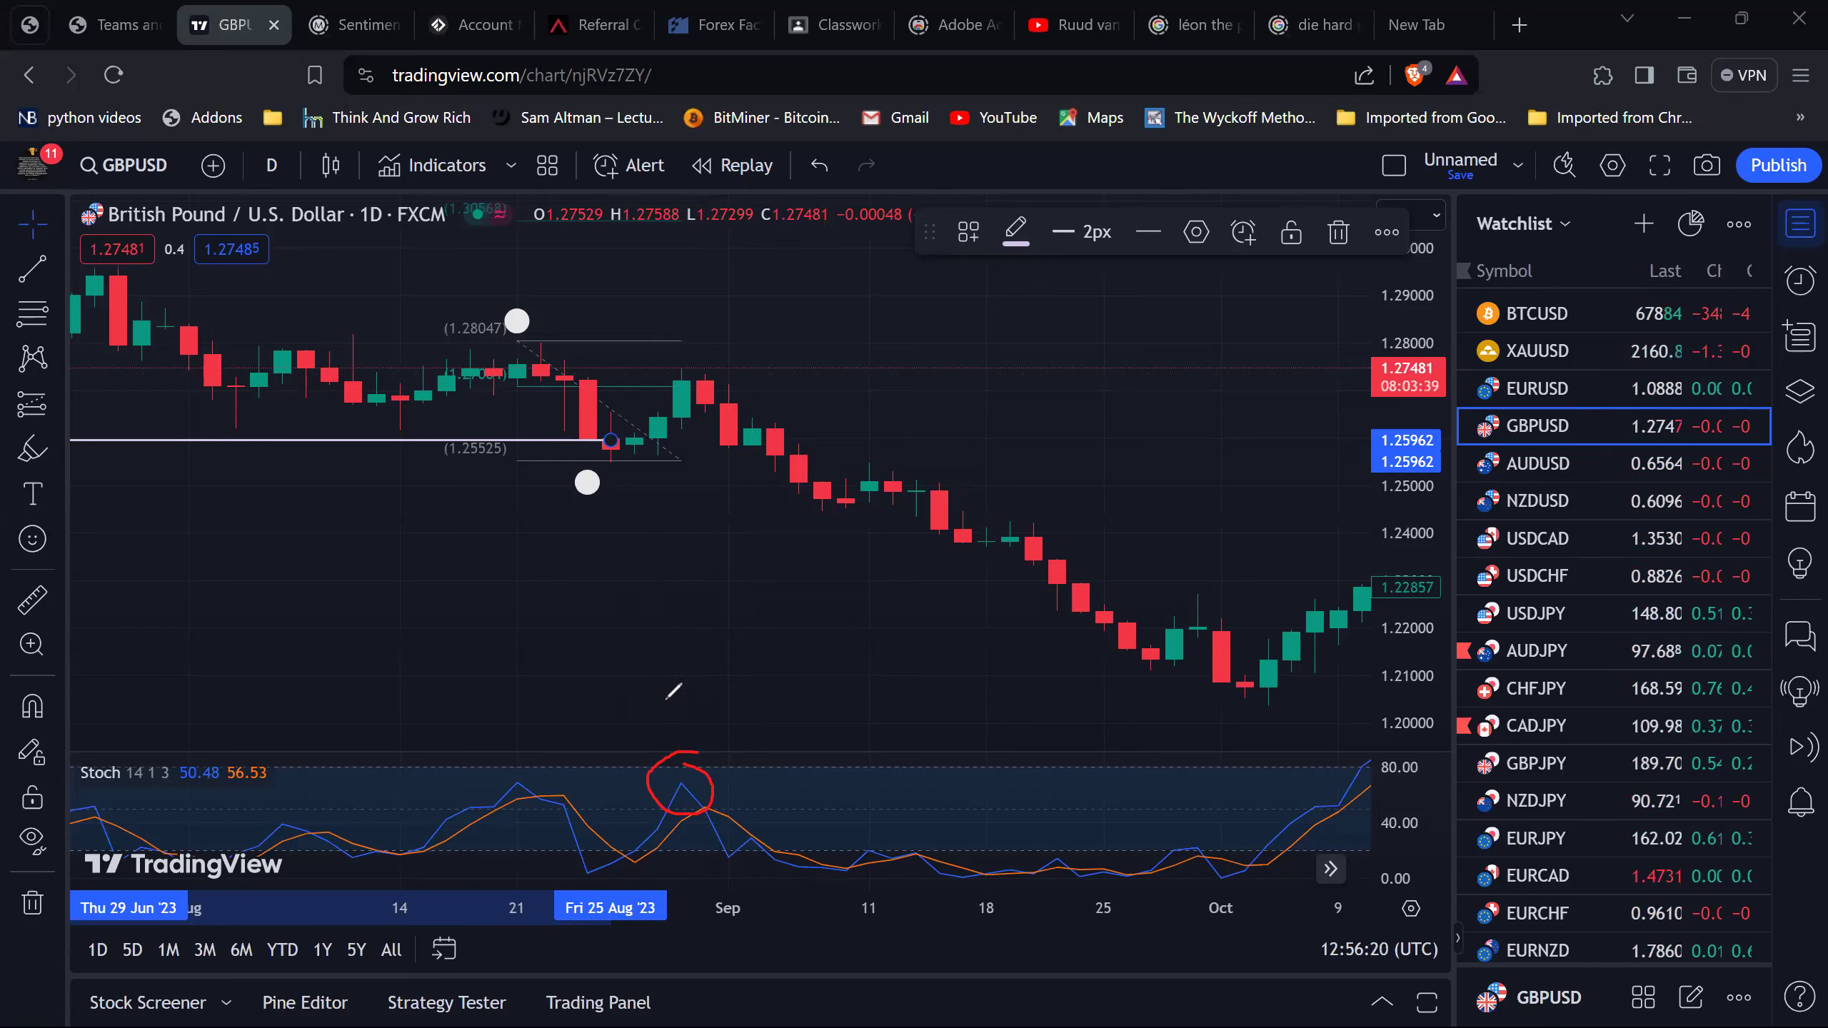
{"action": "key", "text": "ctrl+z"}
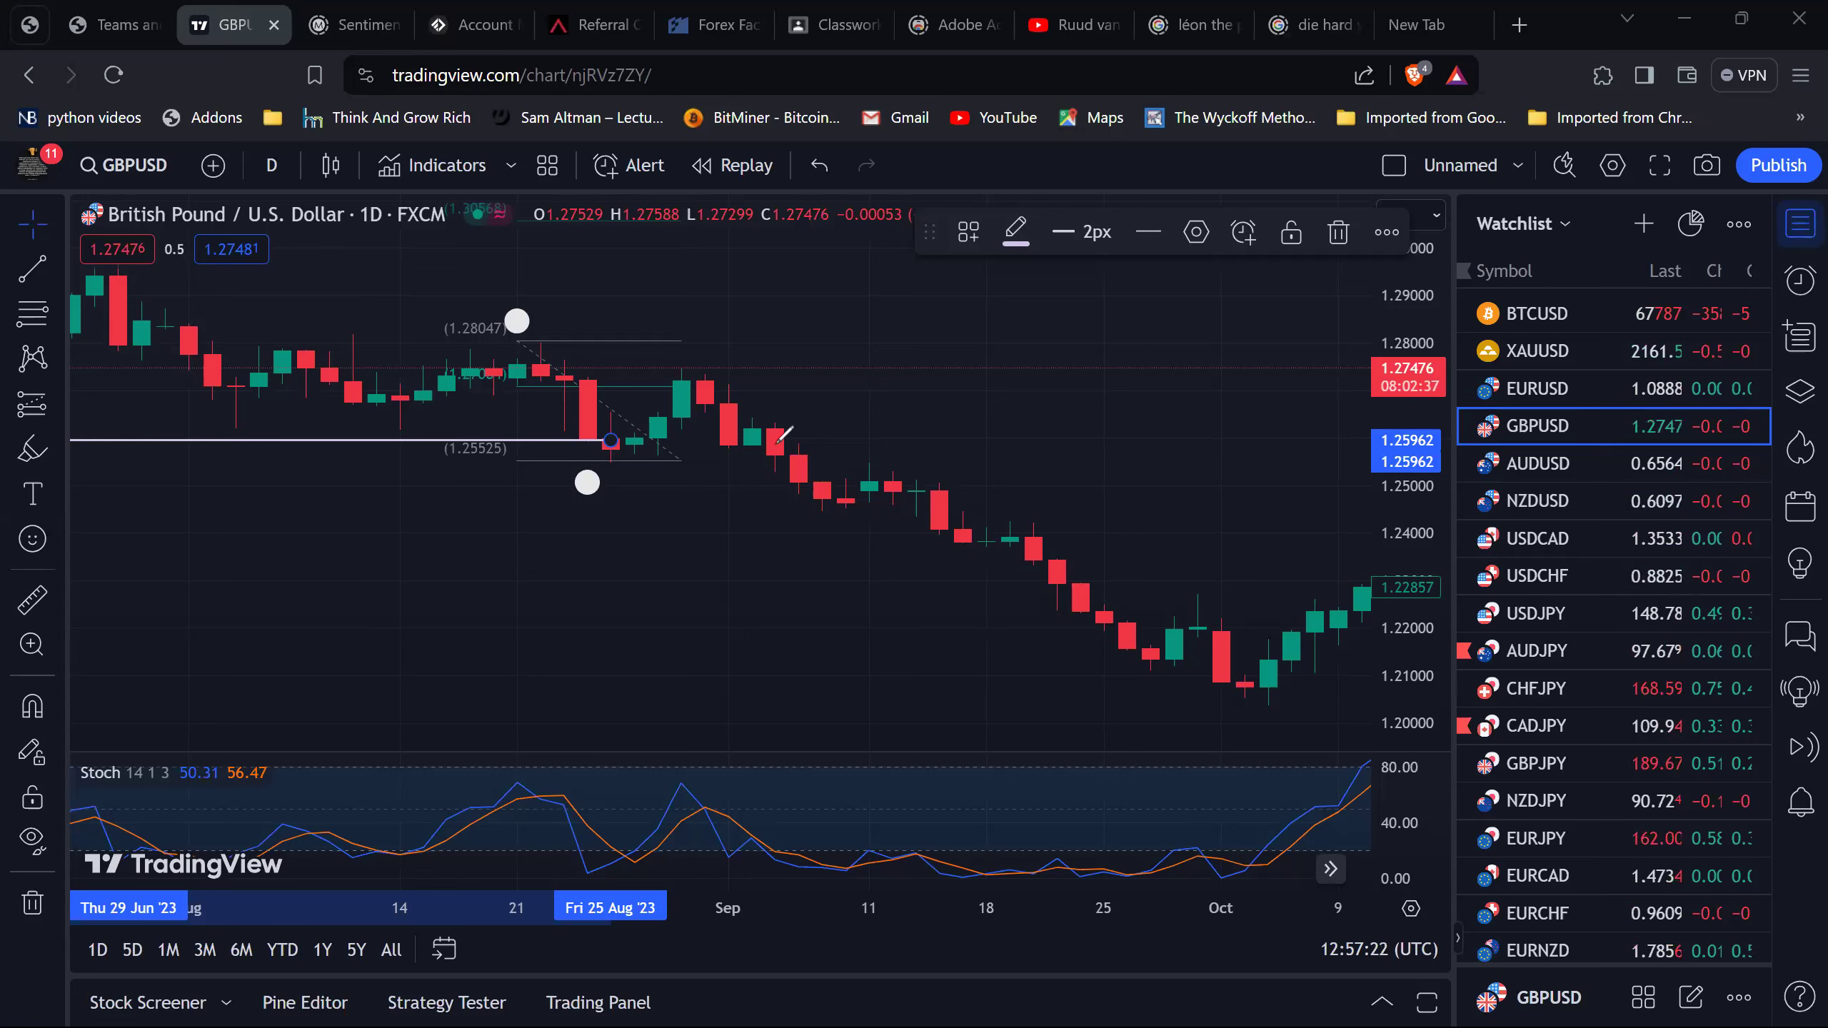
Circle the price high at 30 August and the matching Stochastic peak in red, and undo both circles.
{"action": "left_click_drag", "start_coordinate": [669, 358], "coordinate": [673, 355]}
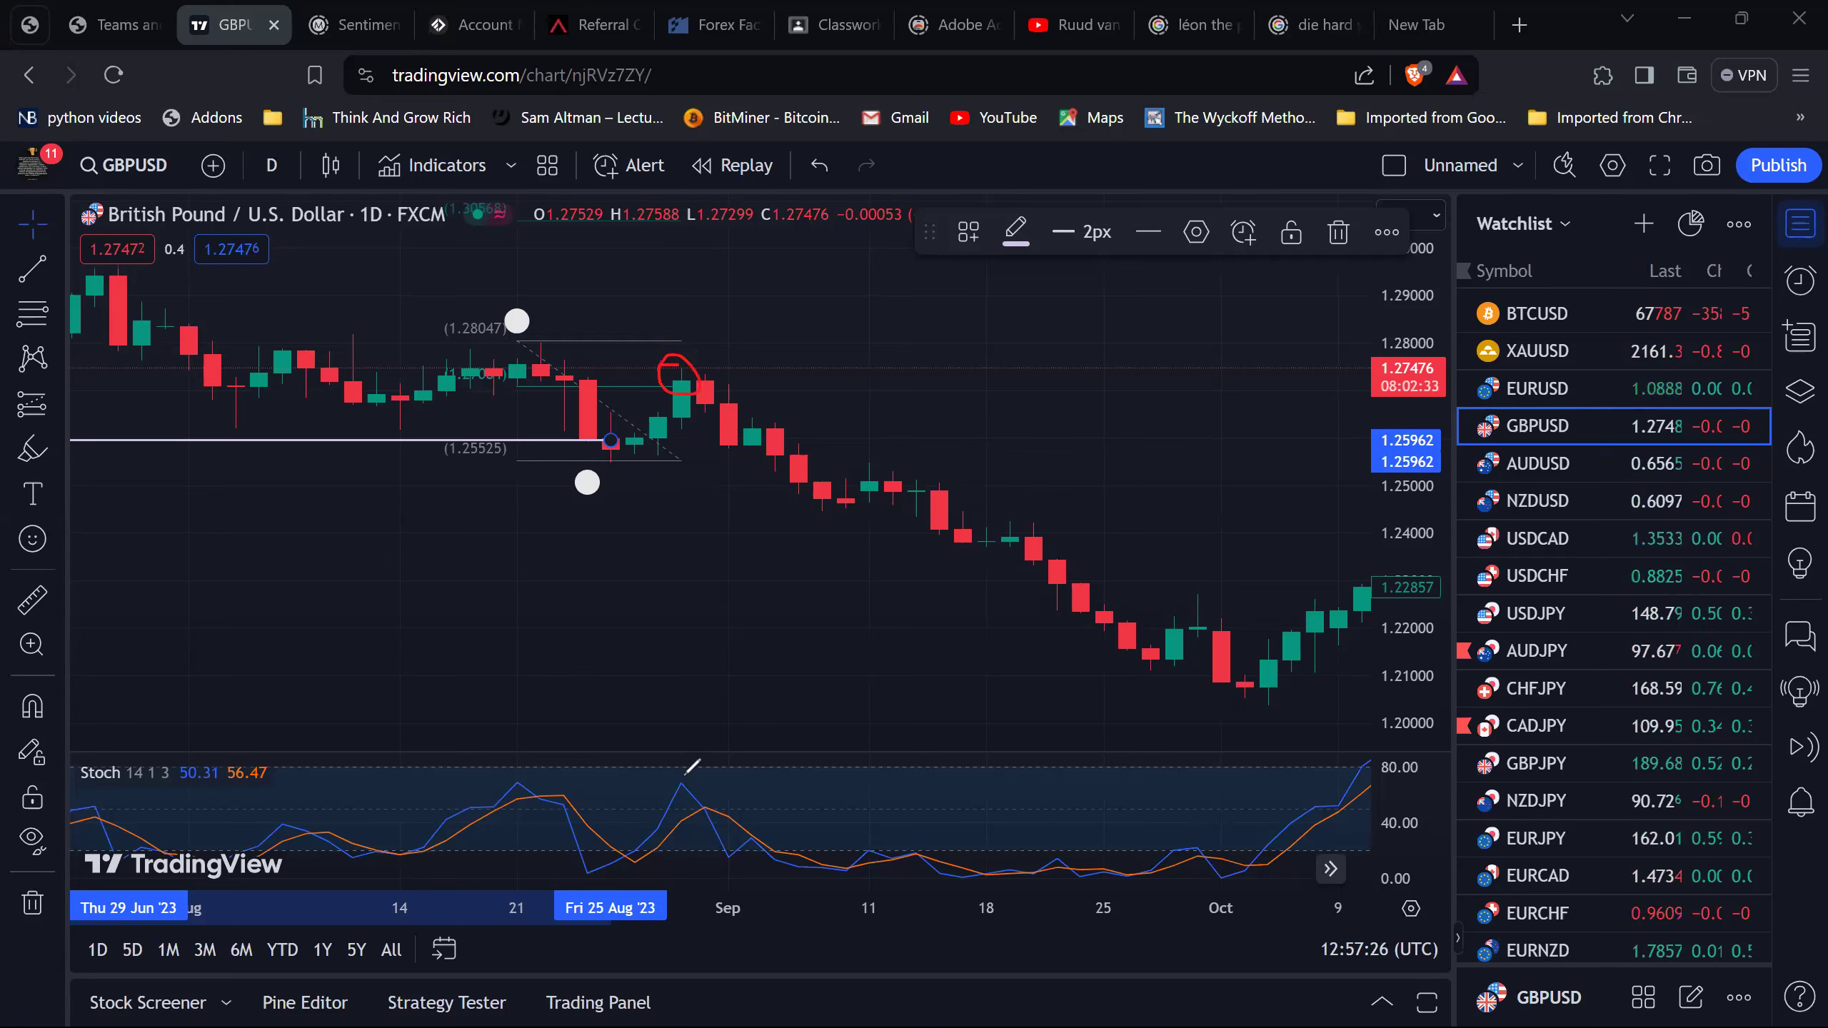
{"action": "mouse_move", "coordinate": [670, 798]}
{"action": "left_mouse_down"}
{"action": "mouse_move", "coordinate": [701, 786]}
{"action": "mouse_move", "coordinate": [661, 769]}
{"action": "left_mouse_up"}
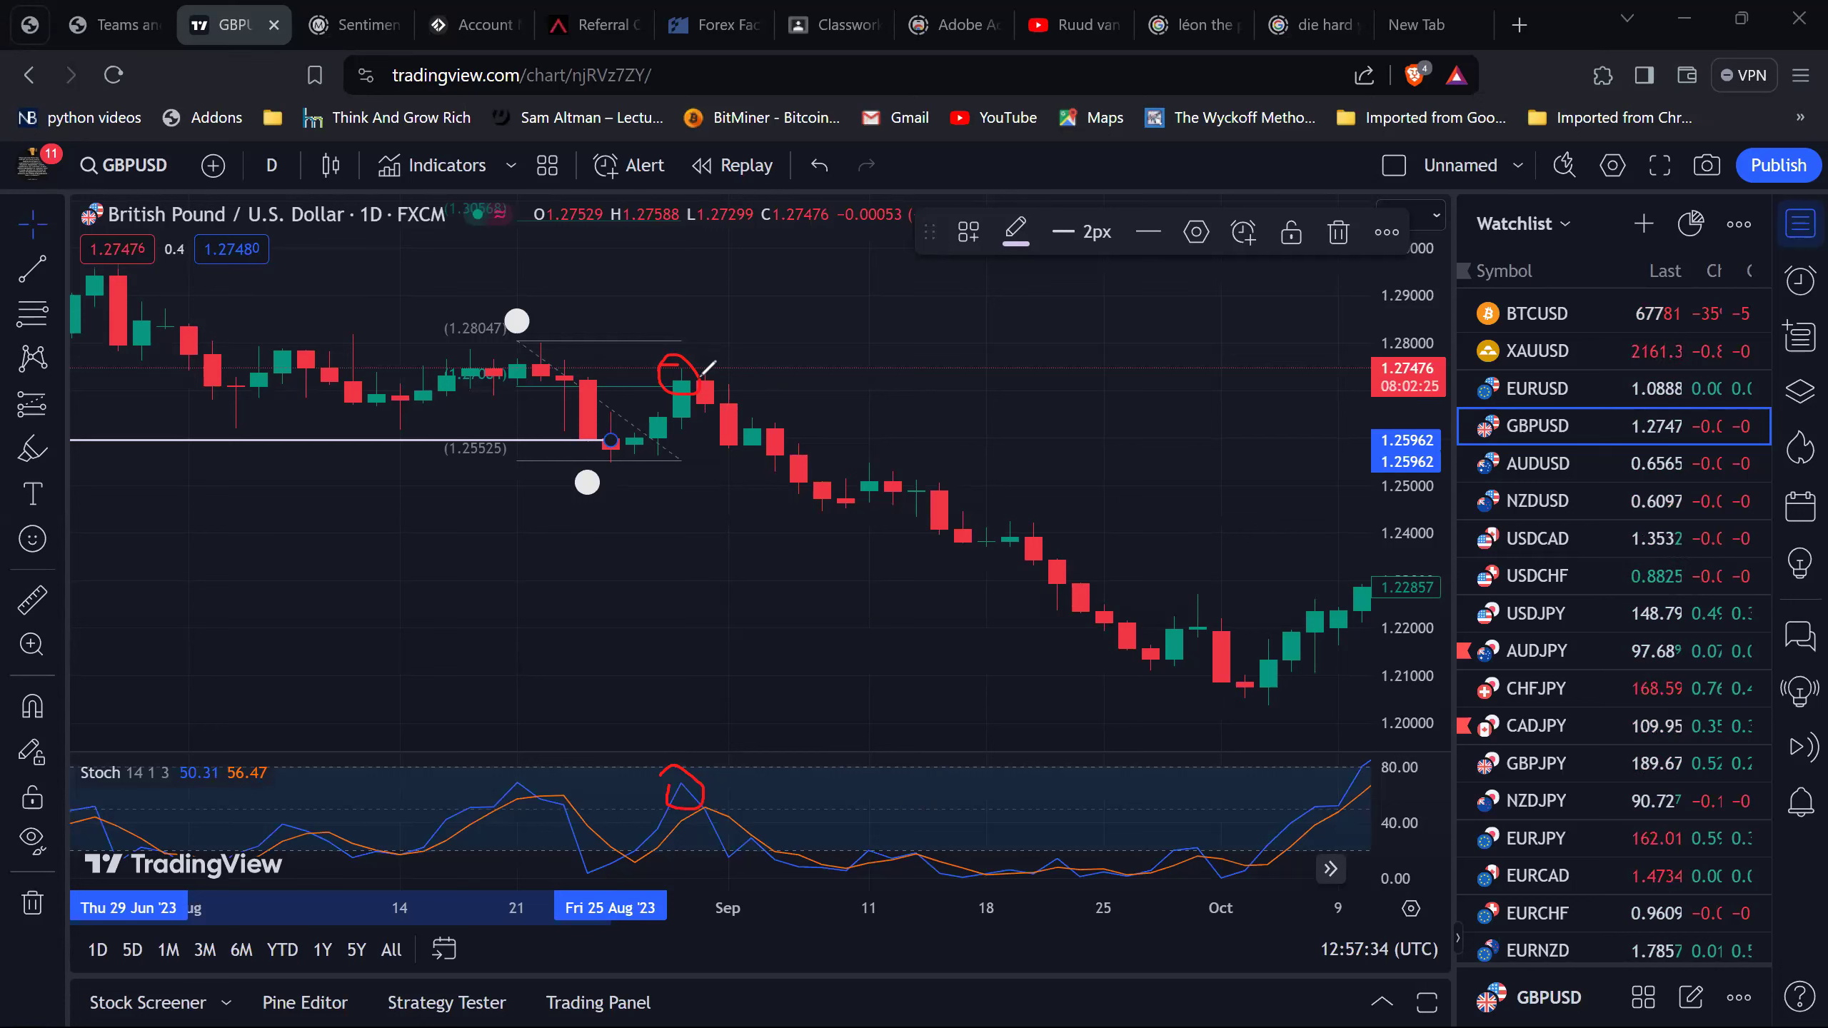
{"action": "key", "text": "ctrl+z"}
{"action": "key", "text": "ctrl+z"}
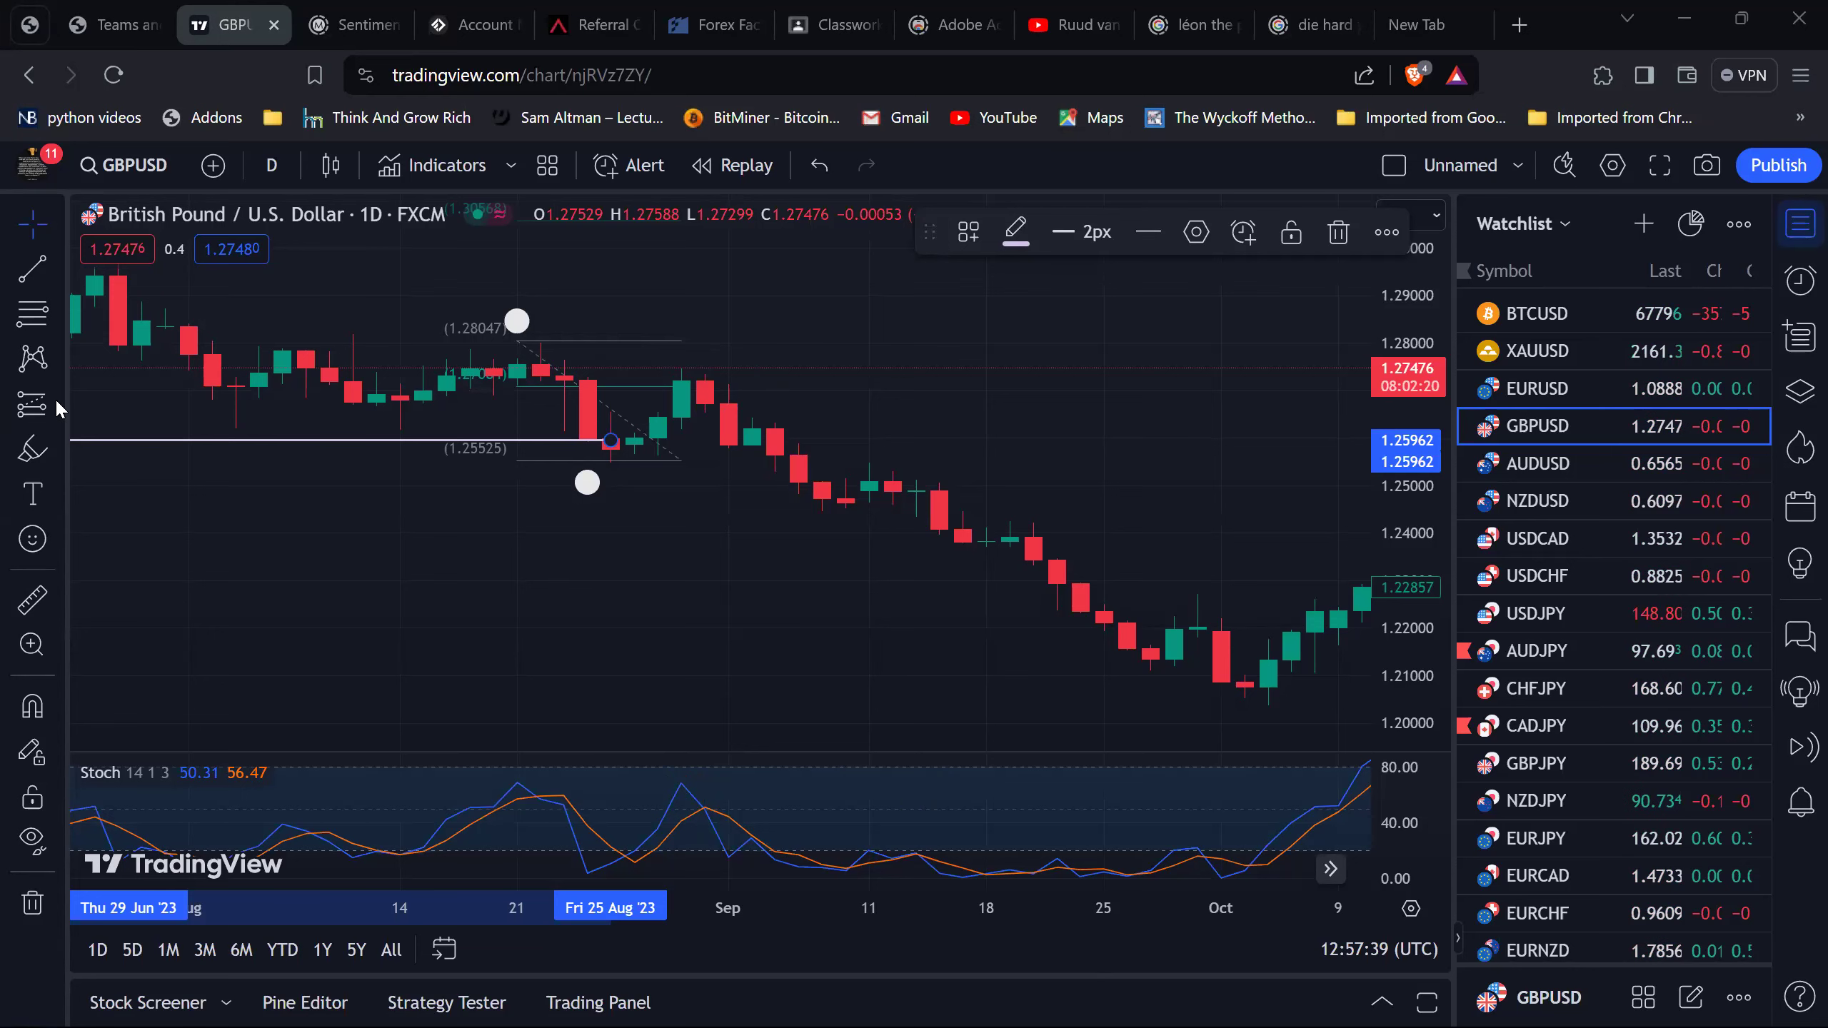
Place a short position at 31 August with entry 1.27236, stop 1.28104 and target 1.25474, and shorten it to about 4 September.
{"action": "left_click", "coordinate": [55, 398]}
{"action": "left_click", "coordinate": [115, 350]}
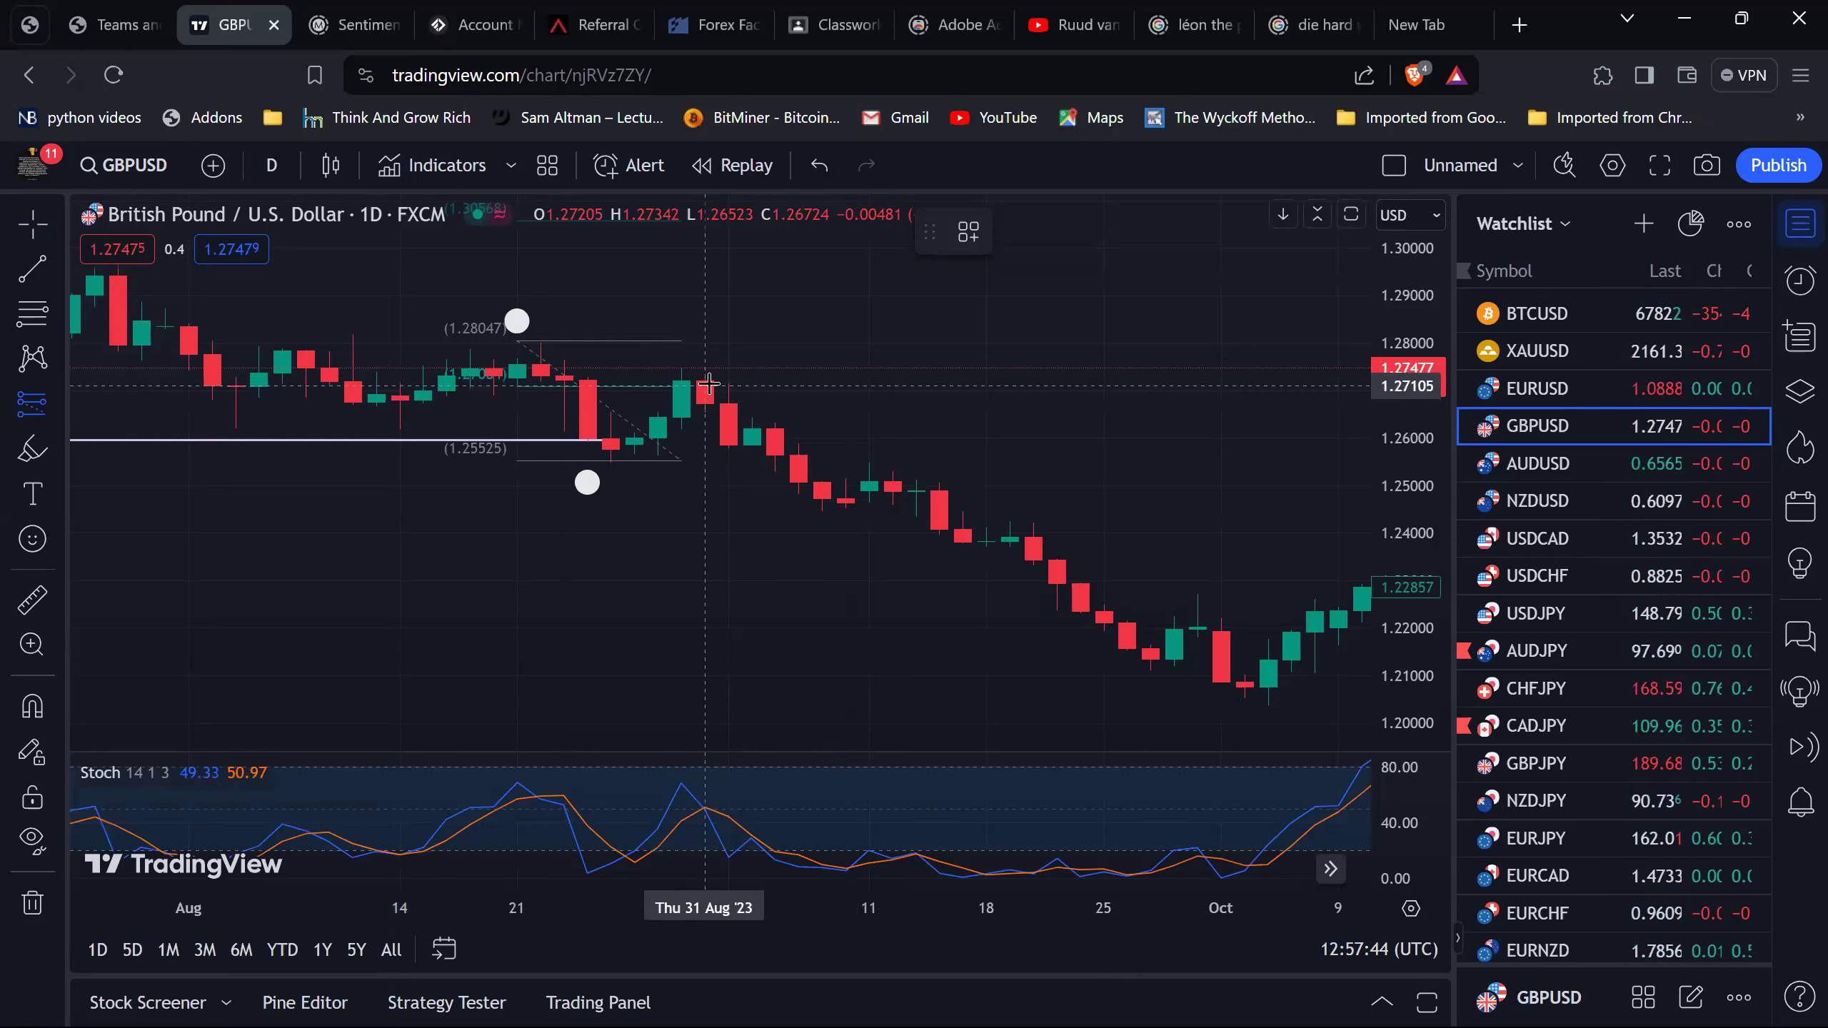
{"action": "left_click", "coordinate": [703, 379]}
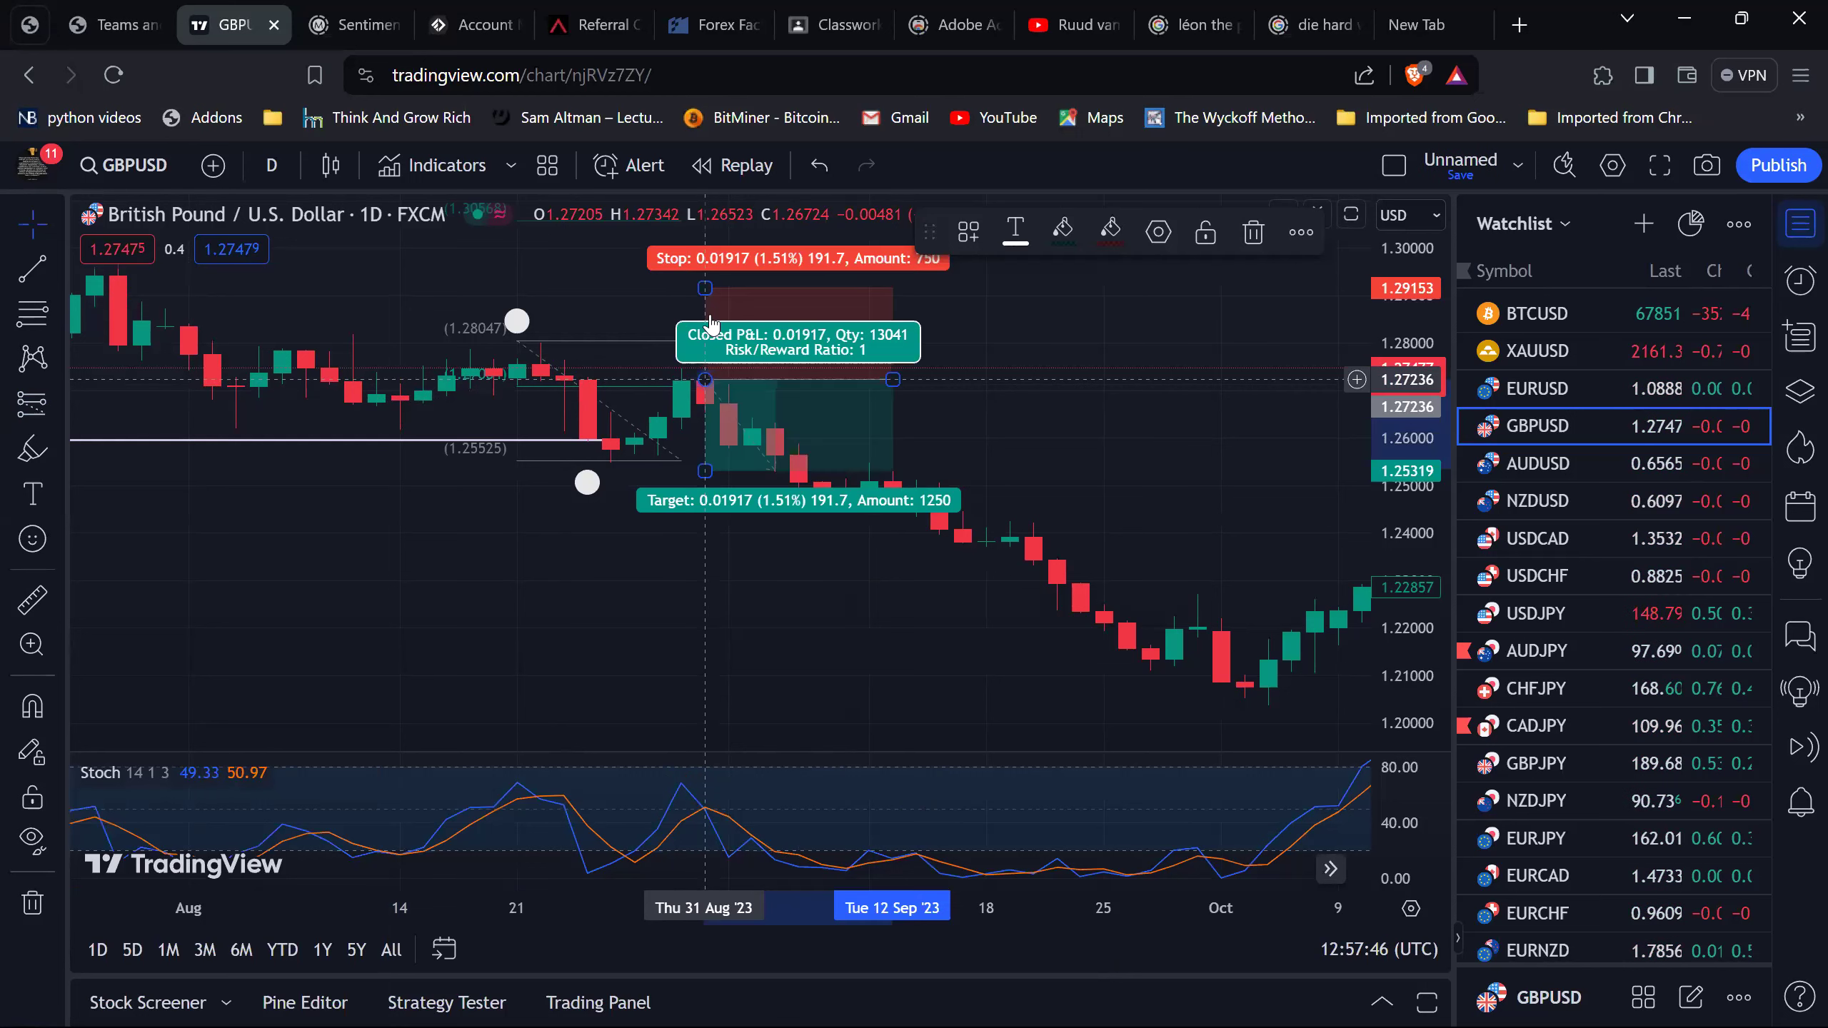
{"action": "left_click_drag", "start_coordinate": [705, 287], "coordinate": [692, 336]}
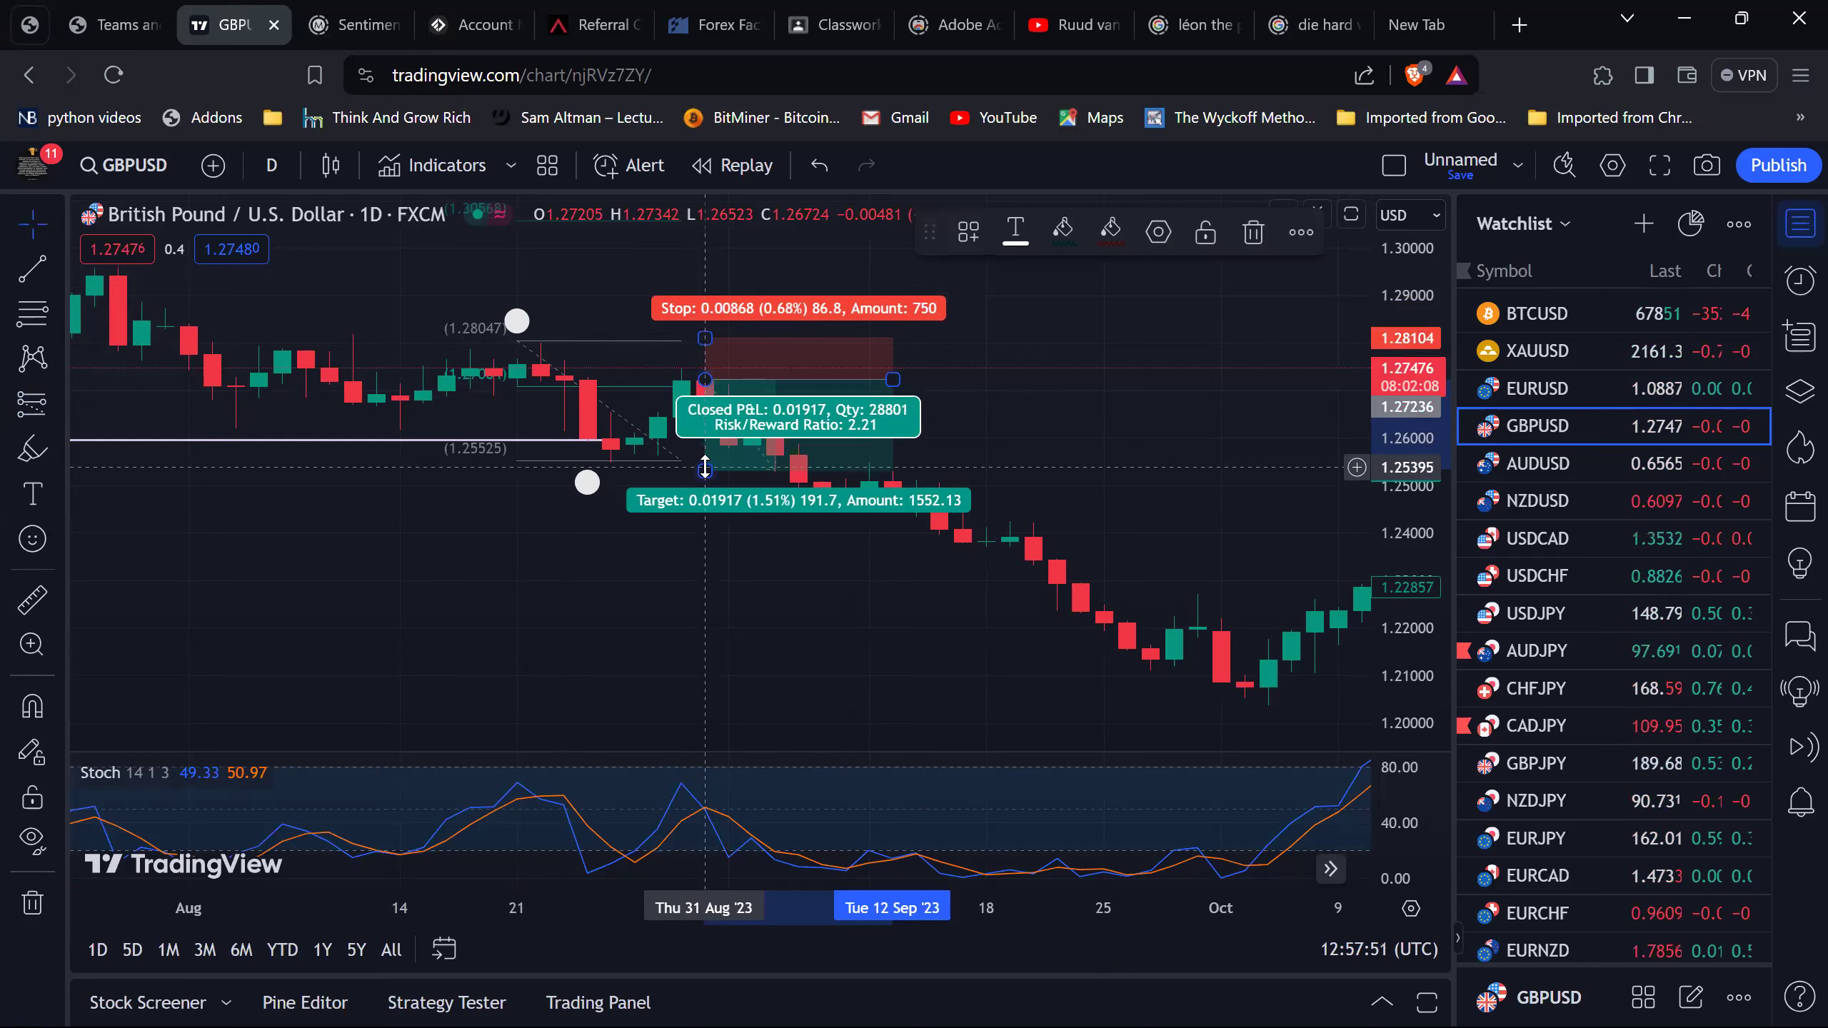
{"action": "left_click_drag", "start_coordinate": [705, 468], "coordinate": [698, 462]}
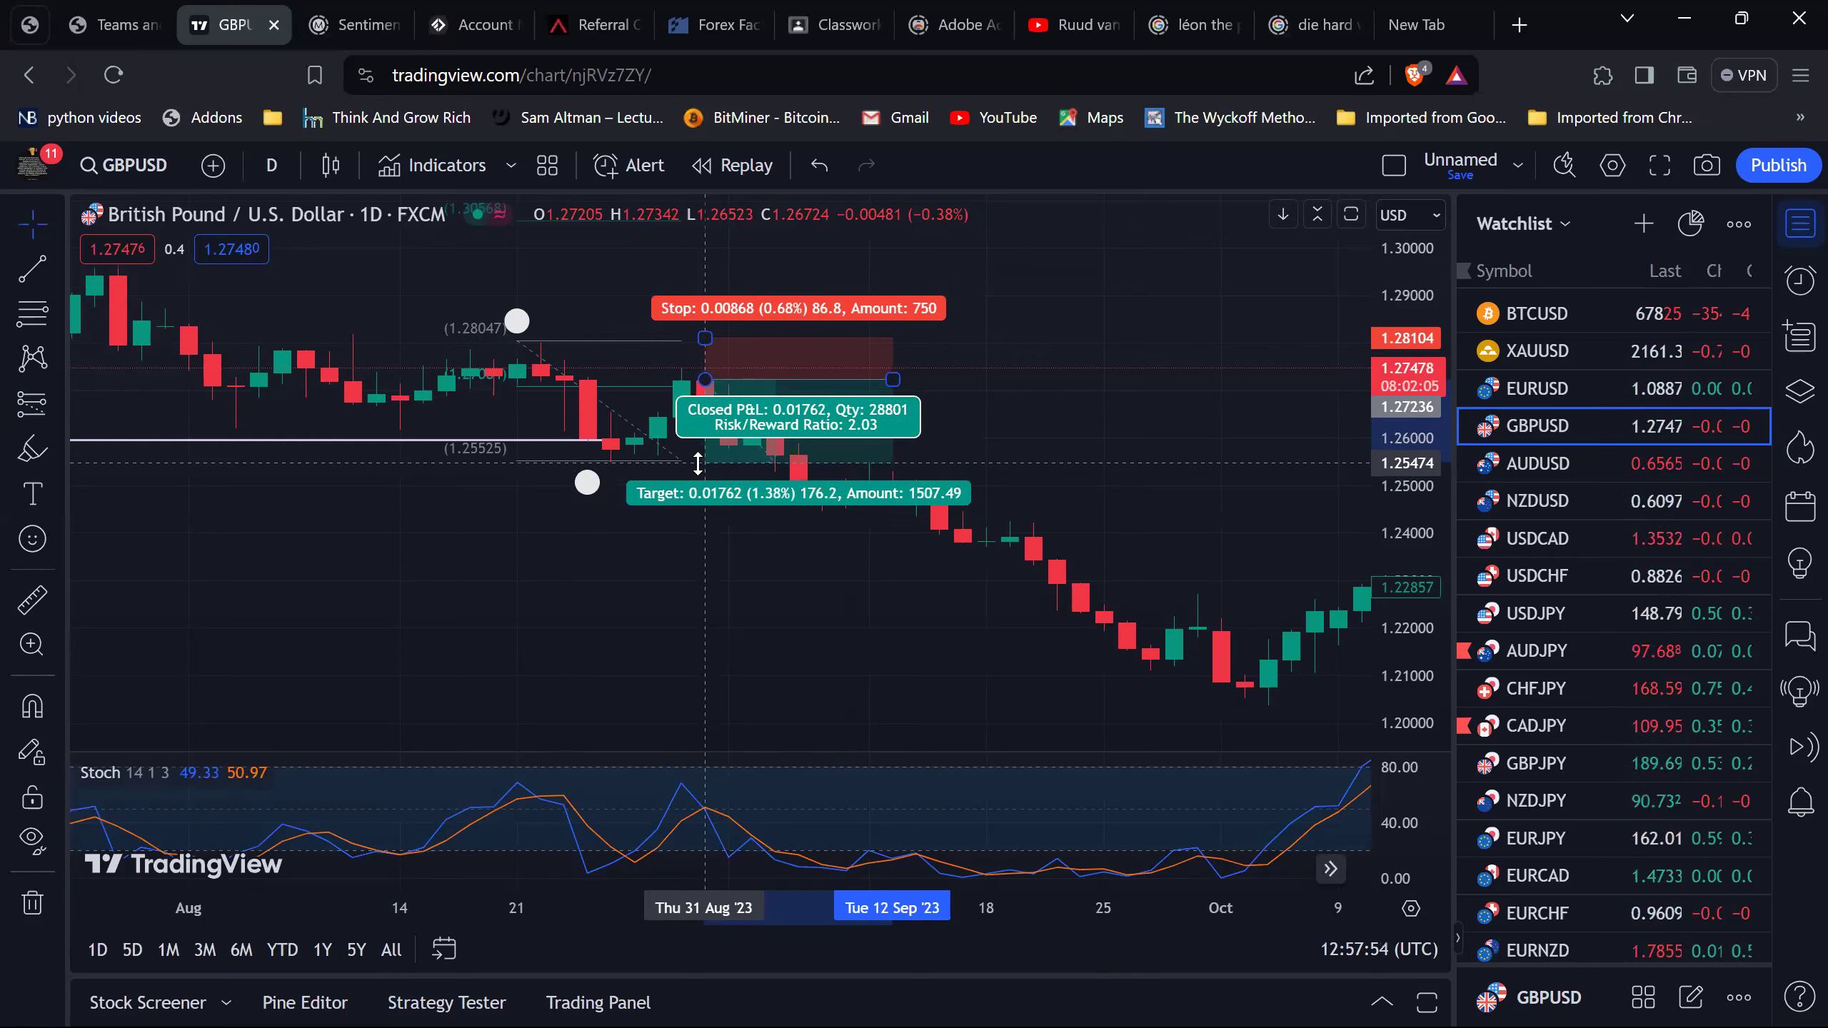
{"action": "left_click", "coordinate": [803, 551]}
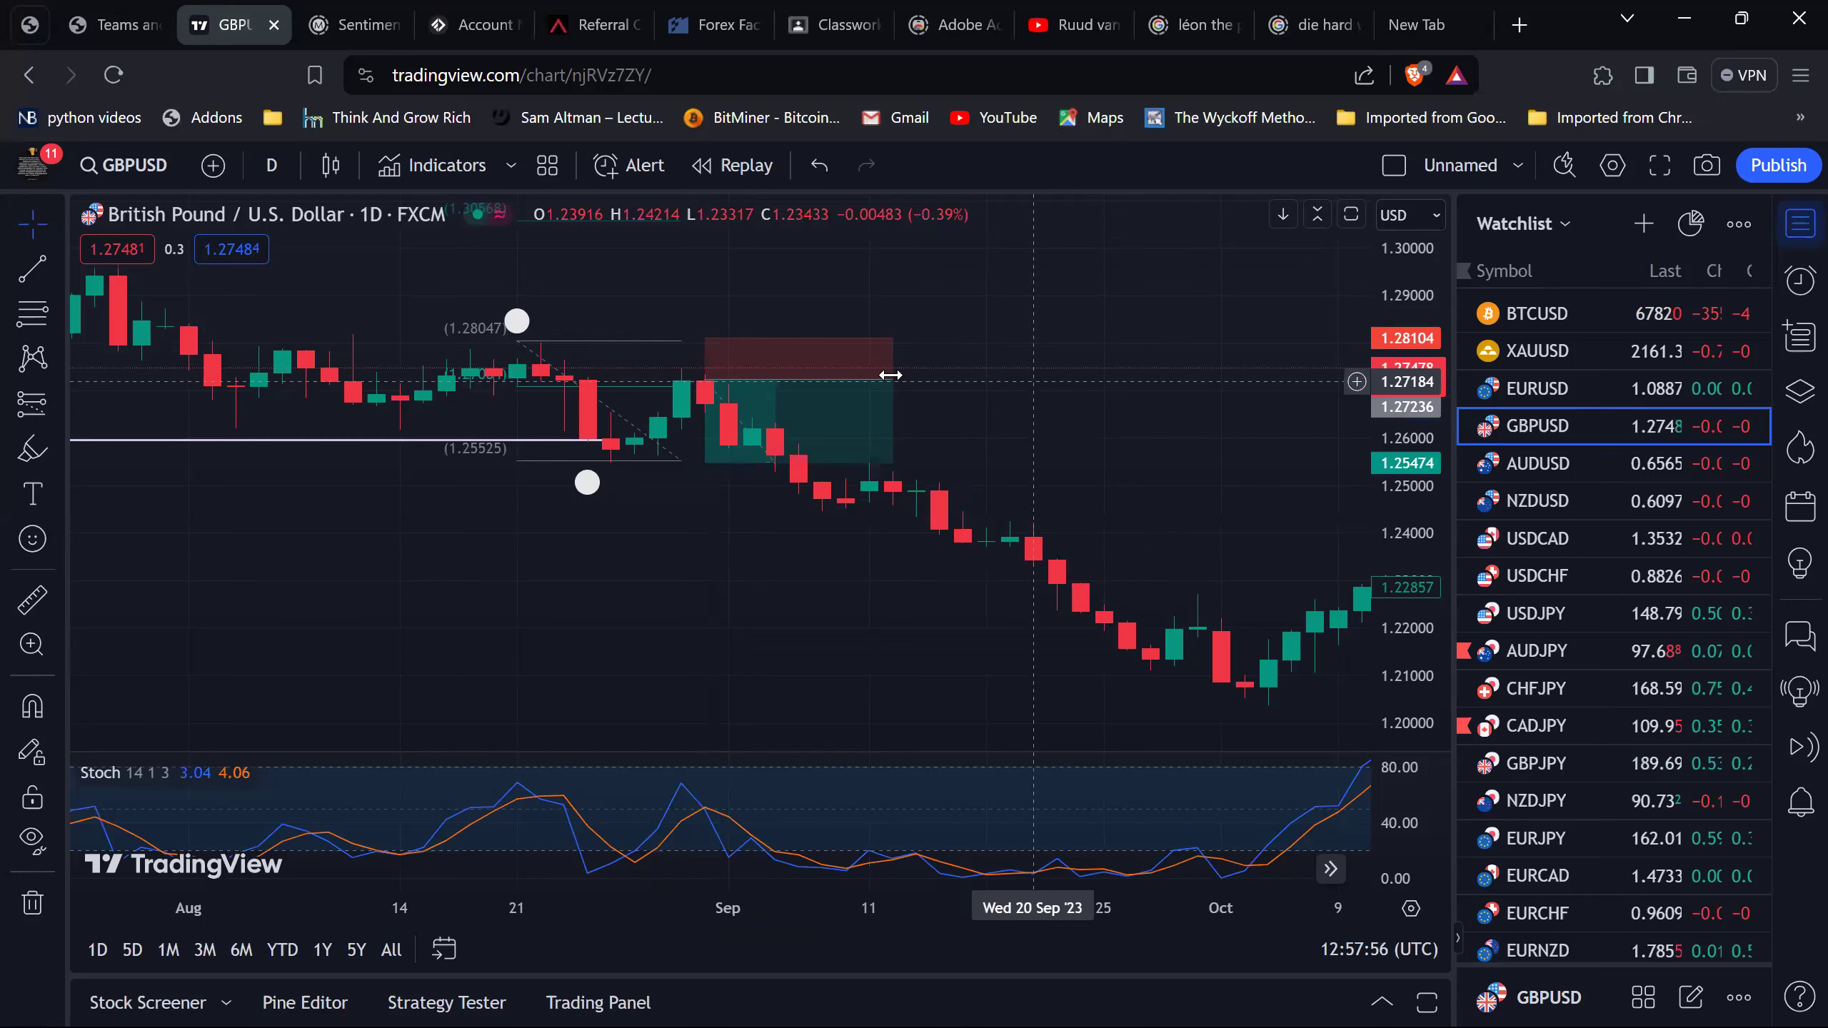
{"action": "left_click_drag", "start_coordinate": [756, 389], "coordinate": [752, 382]}
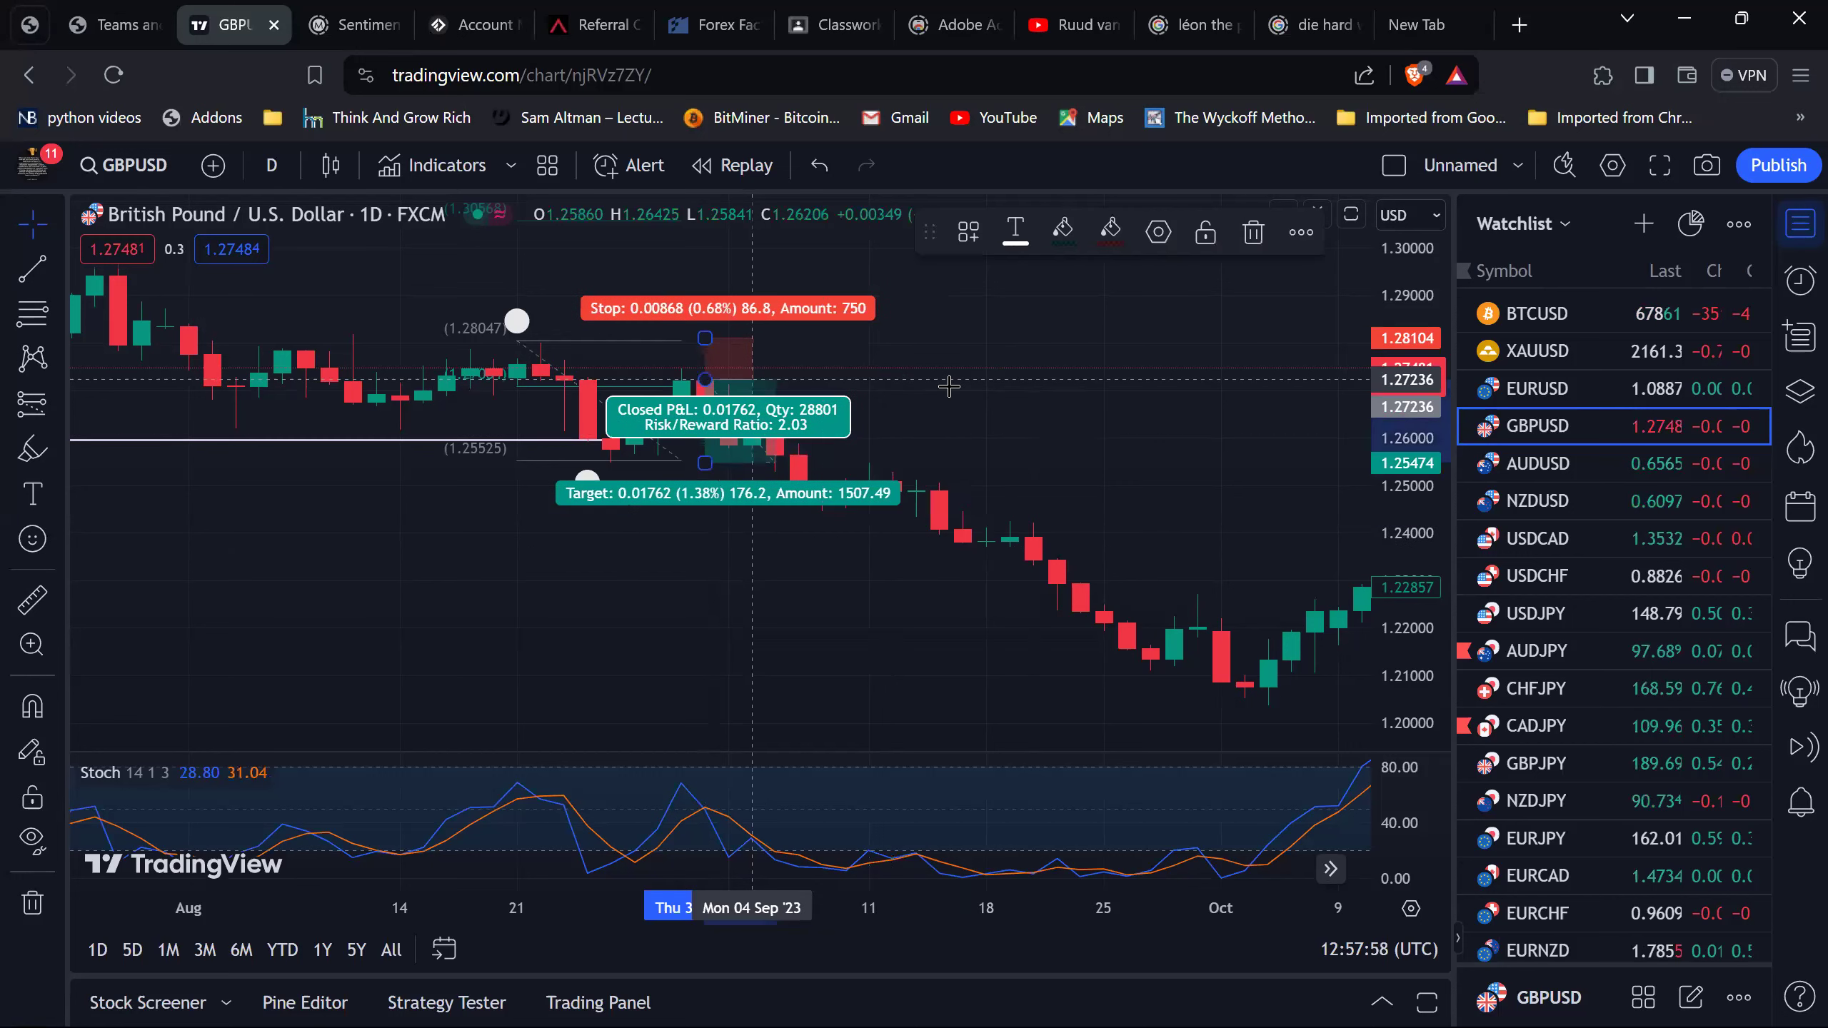
{"action": "left_click", "coordinate": [948, 387]}
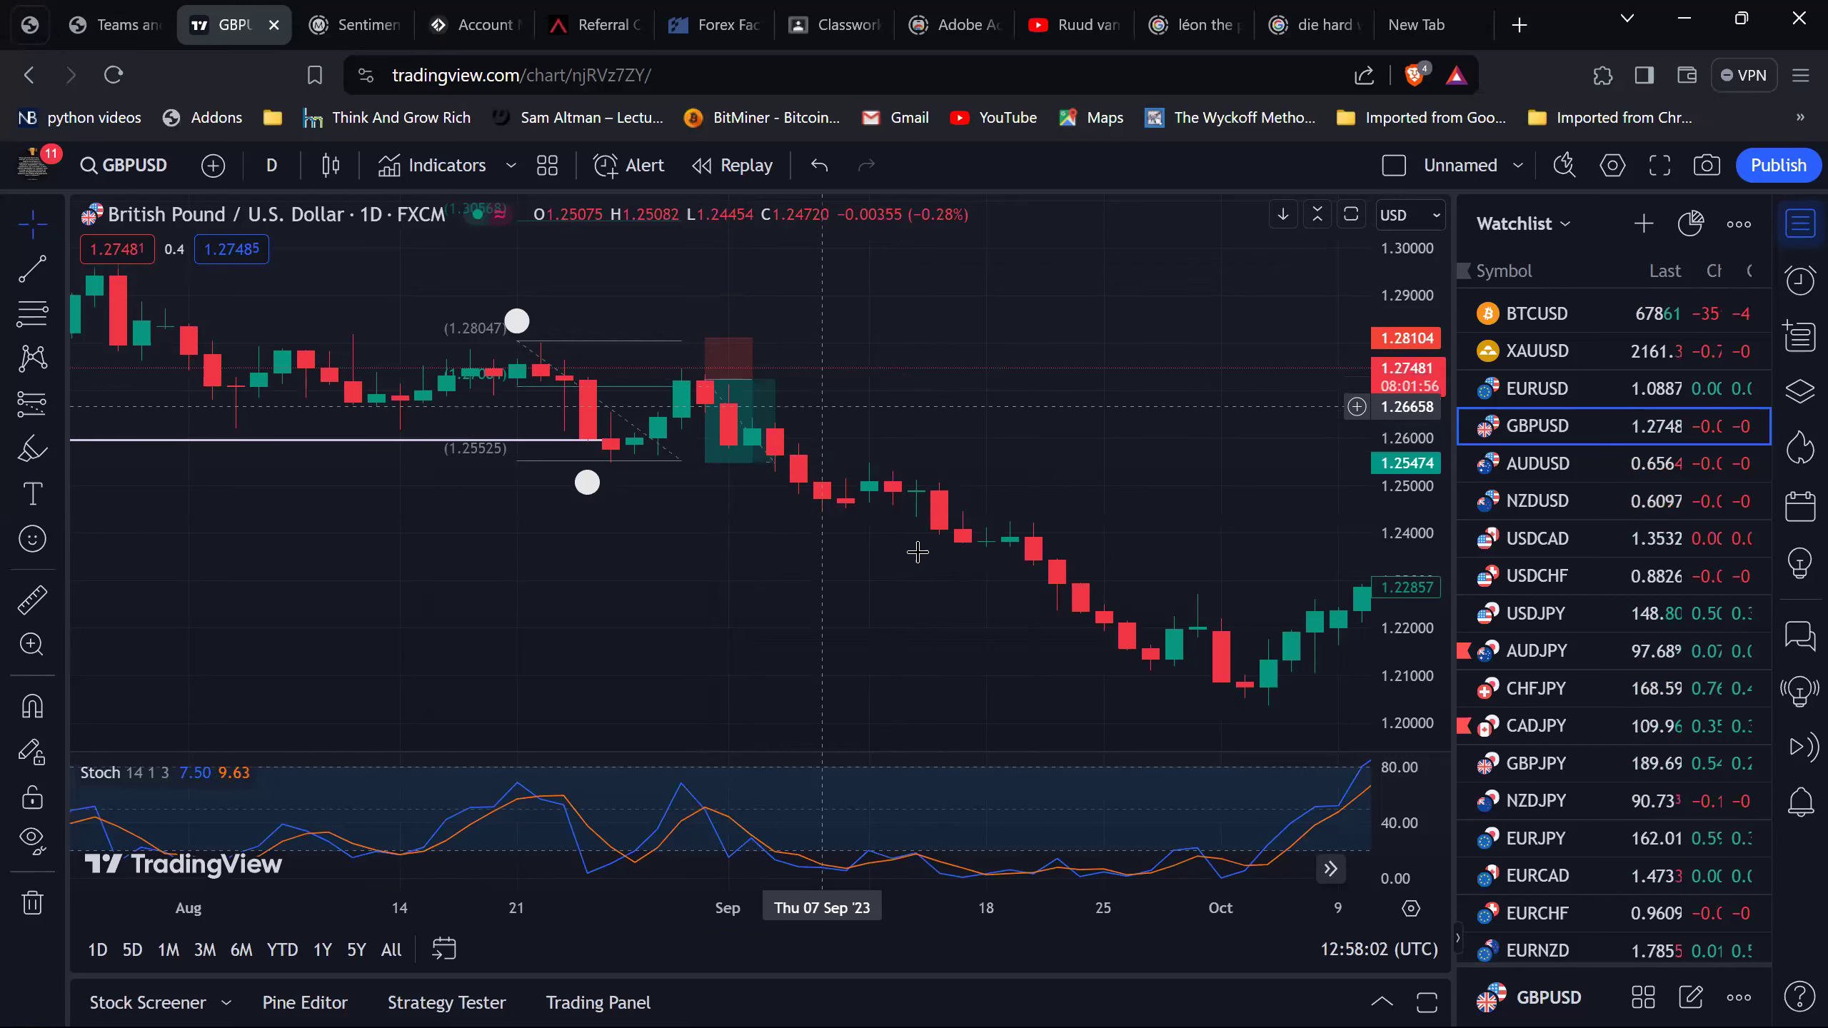
Sketch a light blue zigzag down the decline from 30 August to late September, circle its mid-September pullback high, and undo both strokes.
{"action": "scroll", "coordinate": [917, 552], "scroll_direction": "right", "scroll_amount": 5}
{"action": "scroll", "coordinate": [918, 552], "scroll_direction": "down", "scroll_amount": 1}
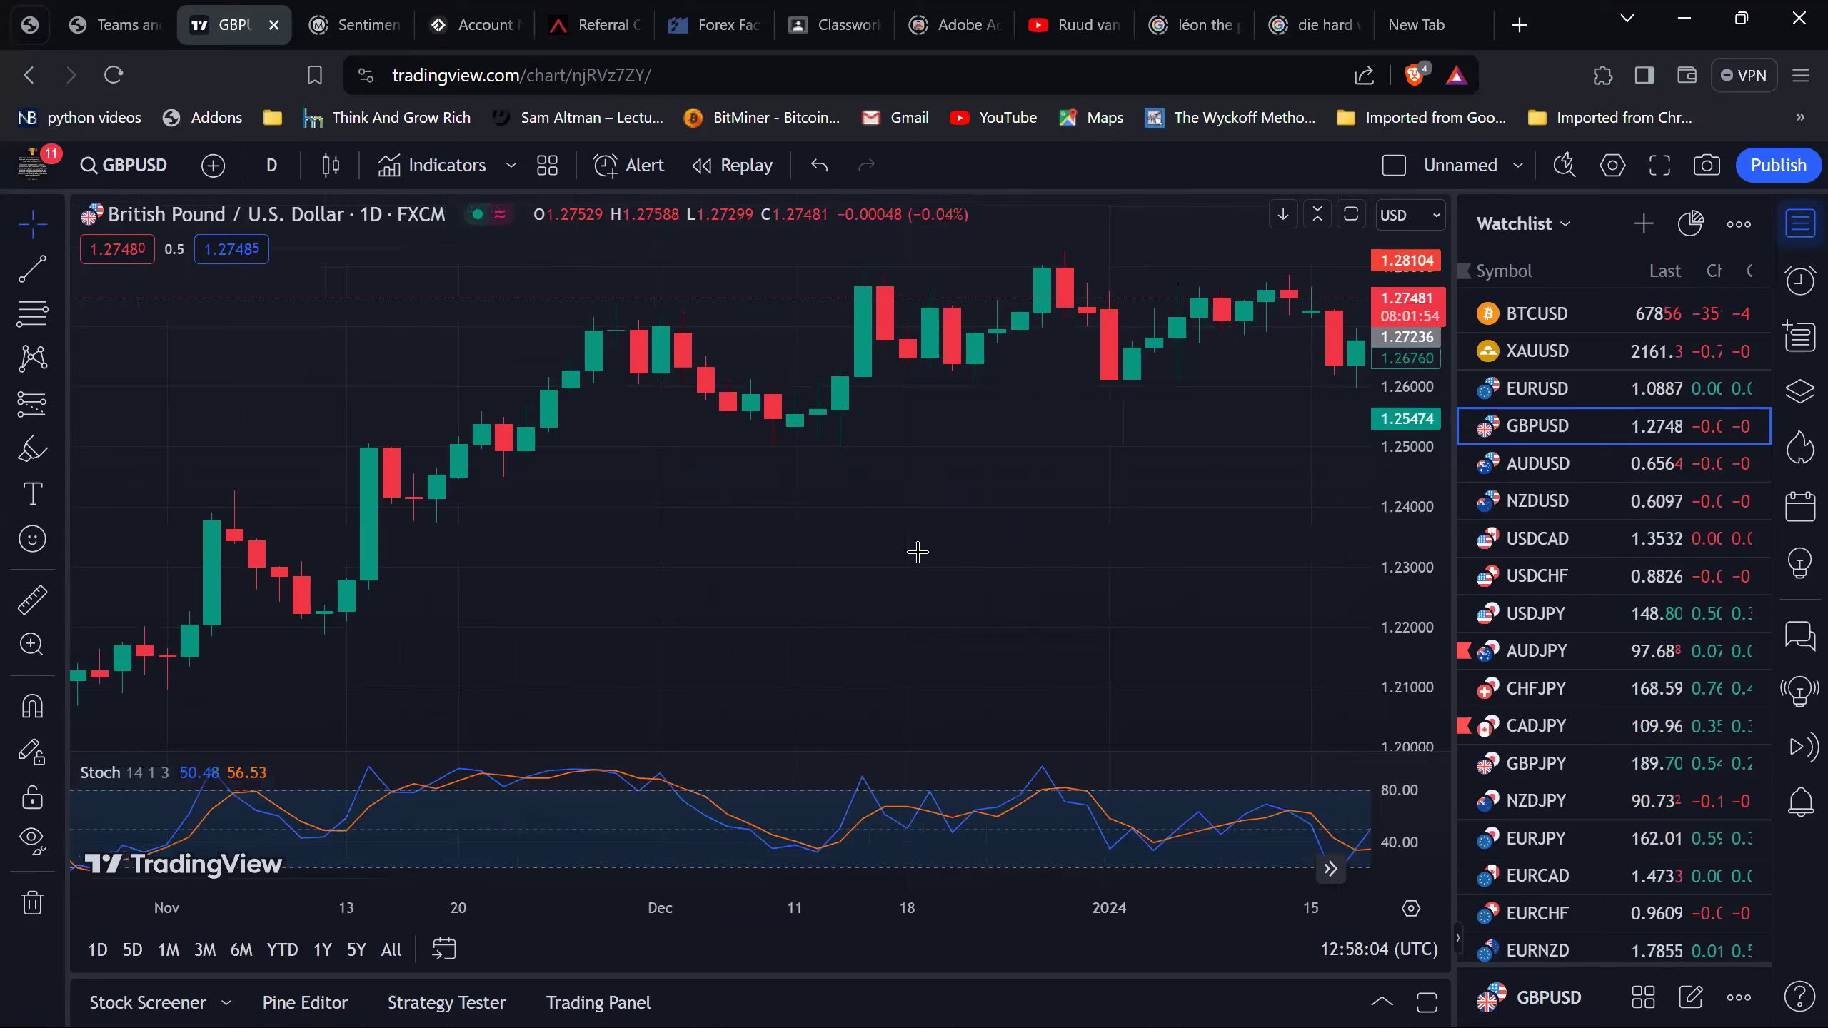
{"action": "scroll", "coordinate": [918, 551], "scroll_direction": "down", "scroll_amount": 2}
{"action": "scroll", "coordinate": [917, 552], "scroll_direction": "left", "scroll_amount": 5}
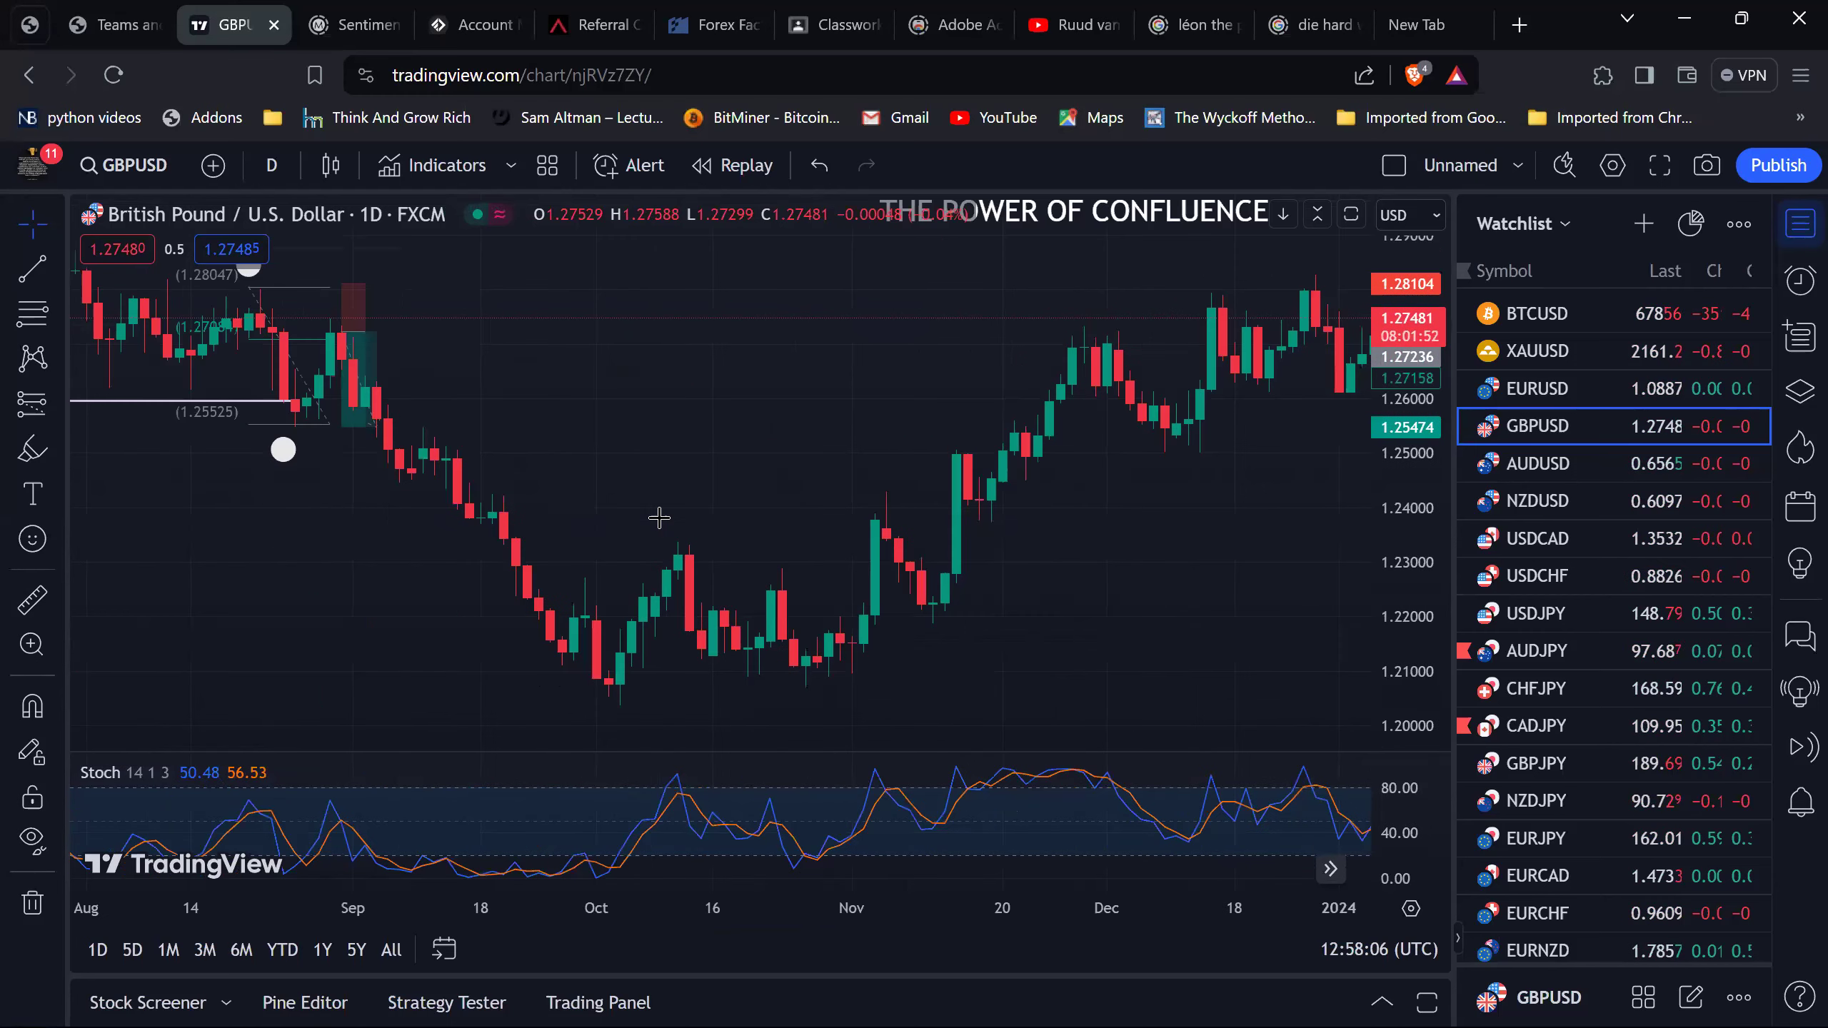
{"action": "scroll", "coordinate": [659, 517], "scroll_direction": "down", "scroll_amount": 1}
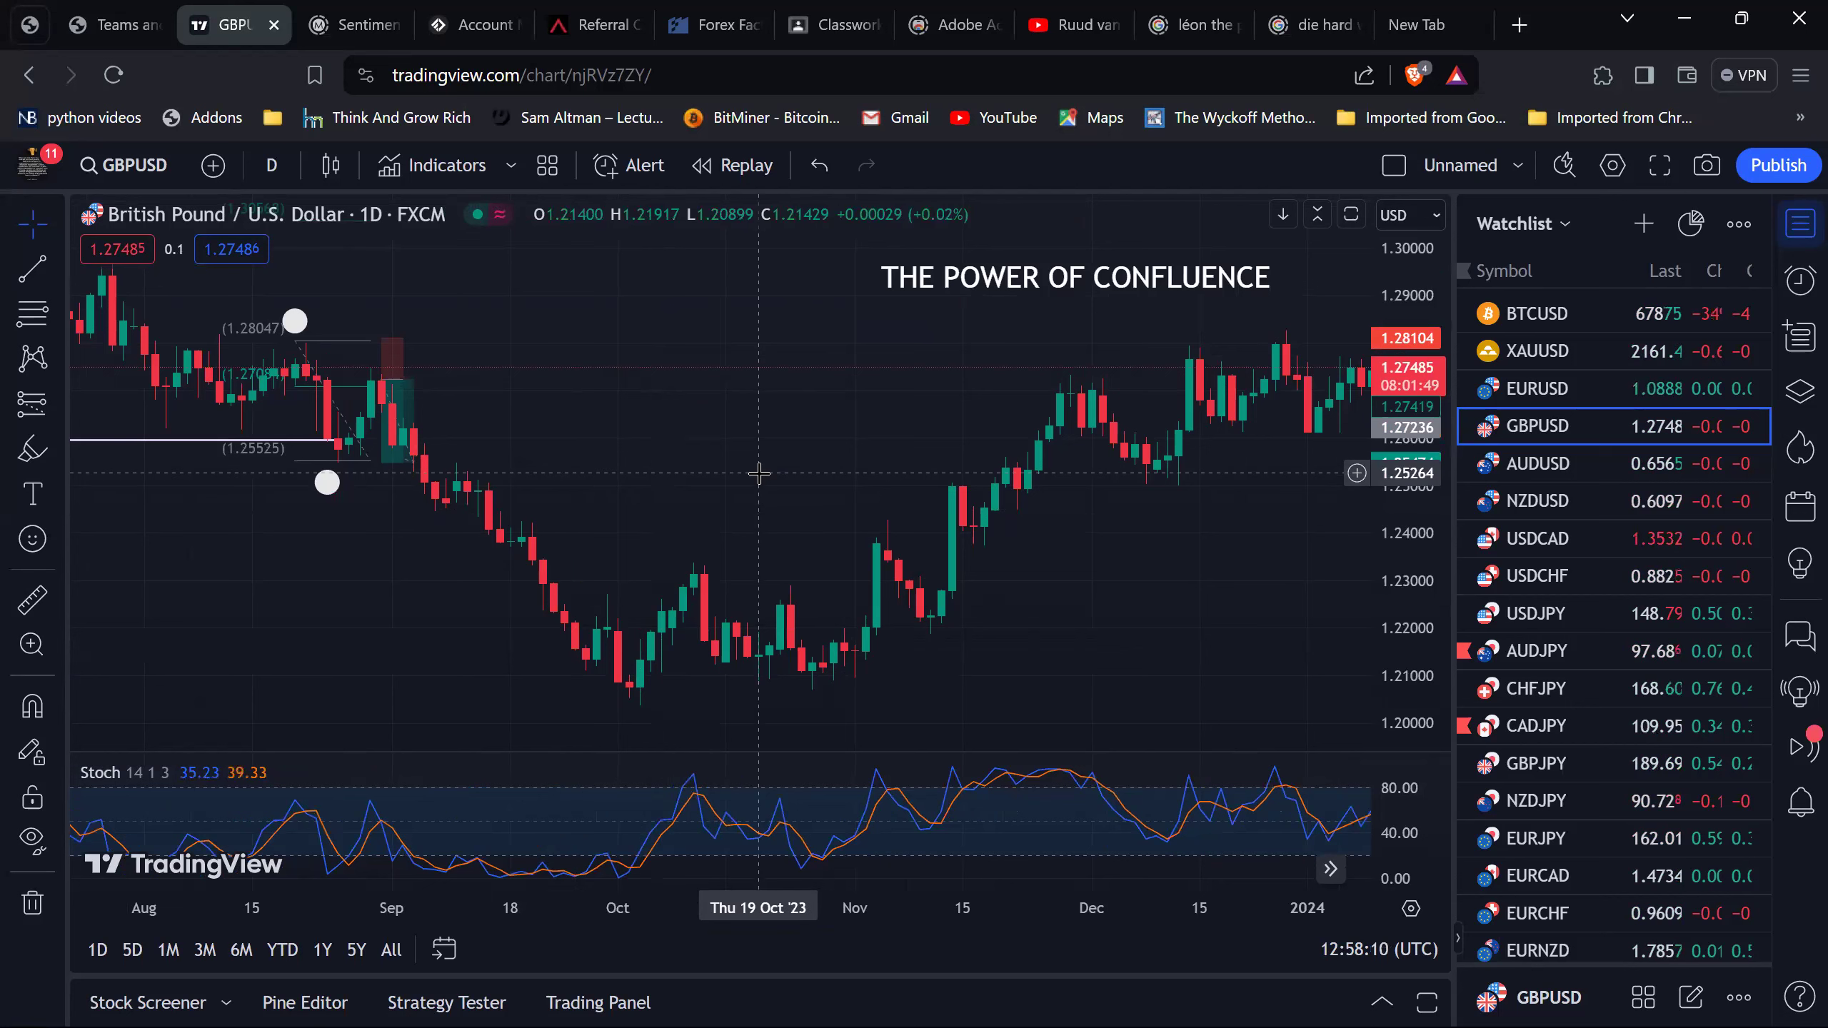
{"action": "left_click_drag", "start_coordinate": [368, 371], "coordinate": [469, 461]}
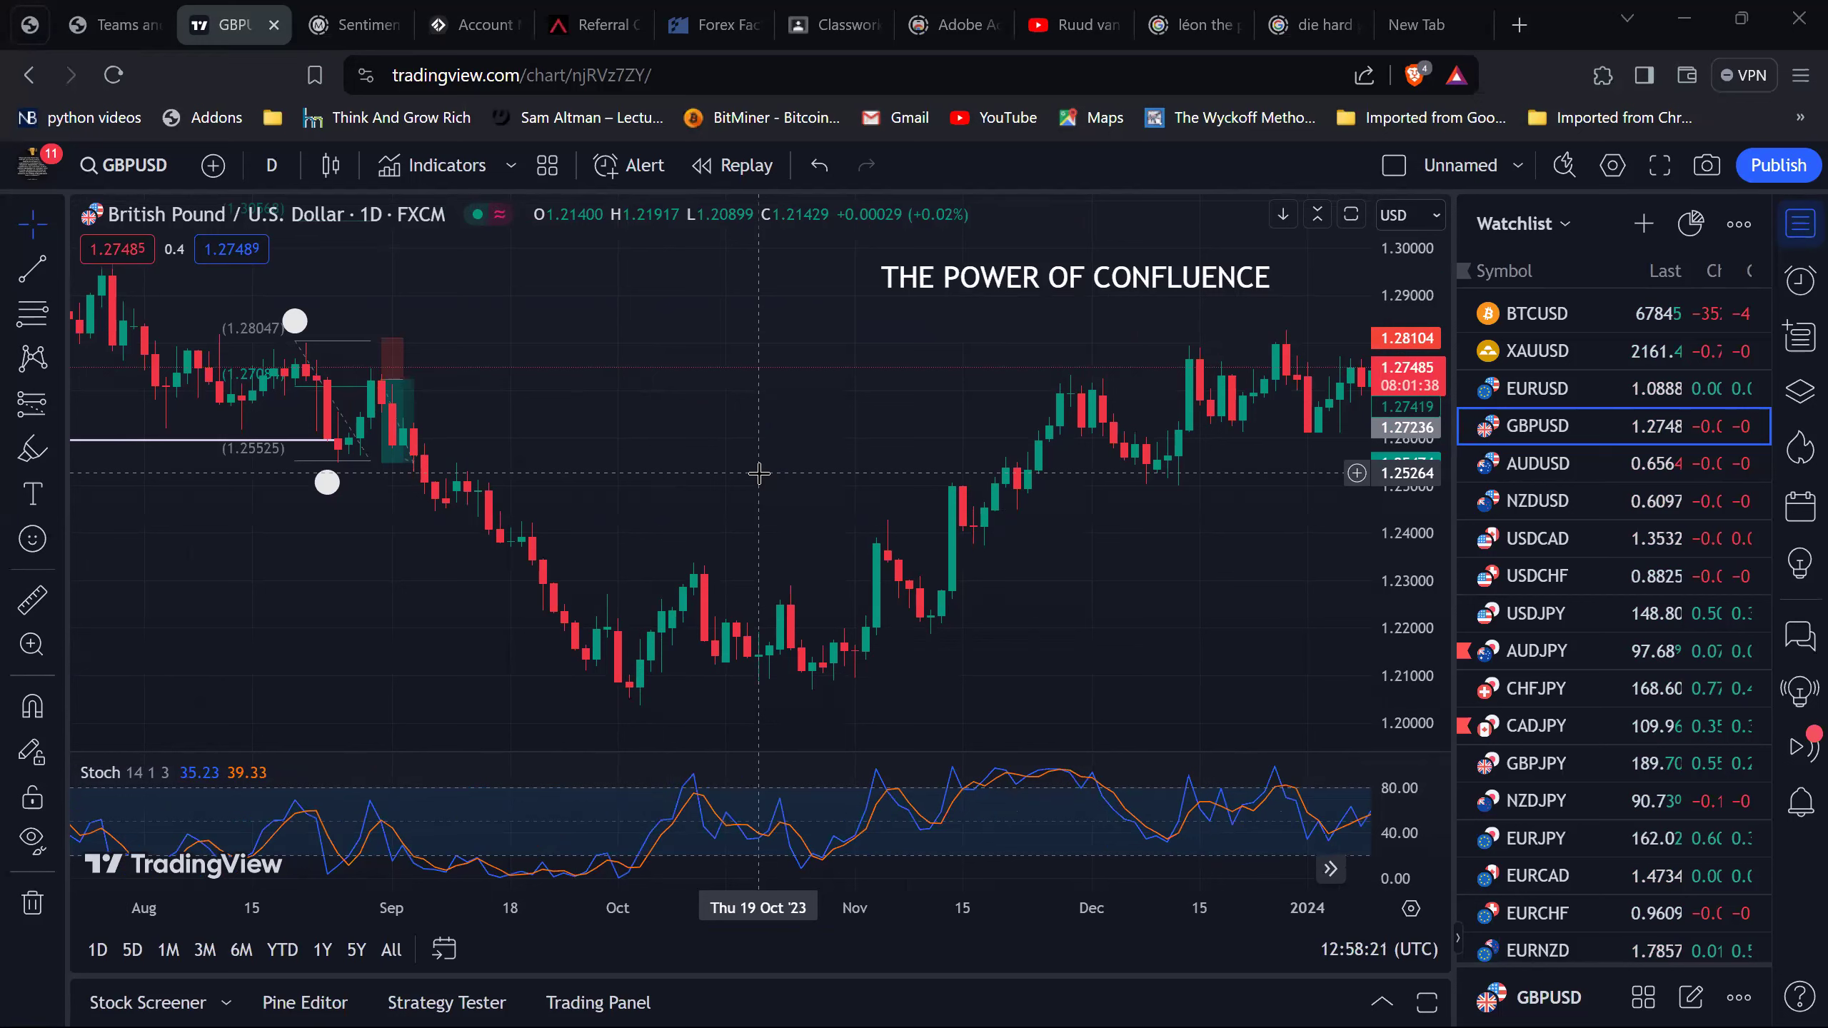
{"action": "mouse_move", "coordinate": [381, 356]}
{"action": "left_mouse_down"}
{"action": "mouse_move", "coordinate": [496, 454]}
{"action": "mouse_move", "coordinate": [515, 553]}
{"action": "mouse_move", "coordinate": [559, 587]}
{"action": "mouse_move", "coordinate": [574, 670]}
{"action": "mouse_move", "coordinate": [605, 608]}
{"action": "left_mouse_up"}
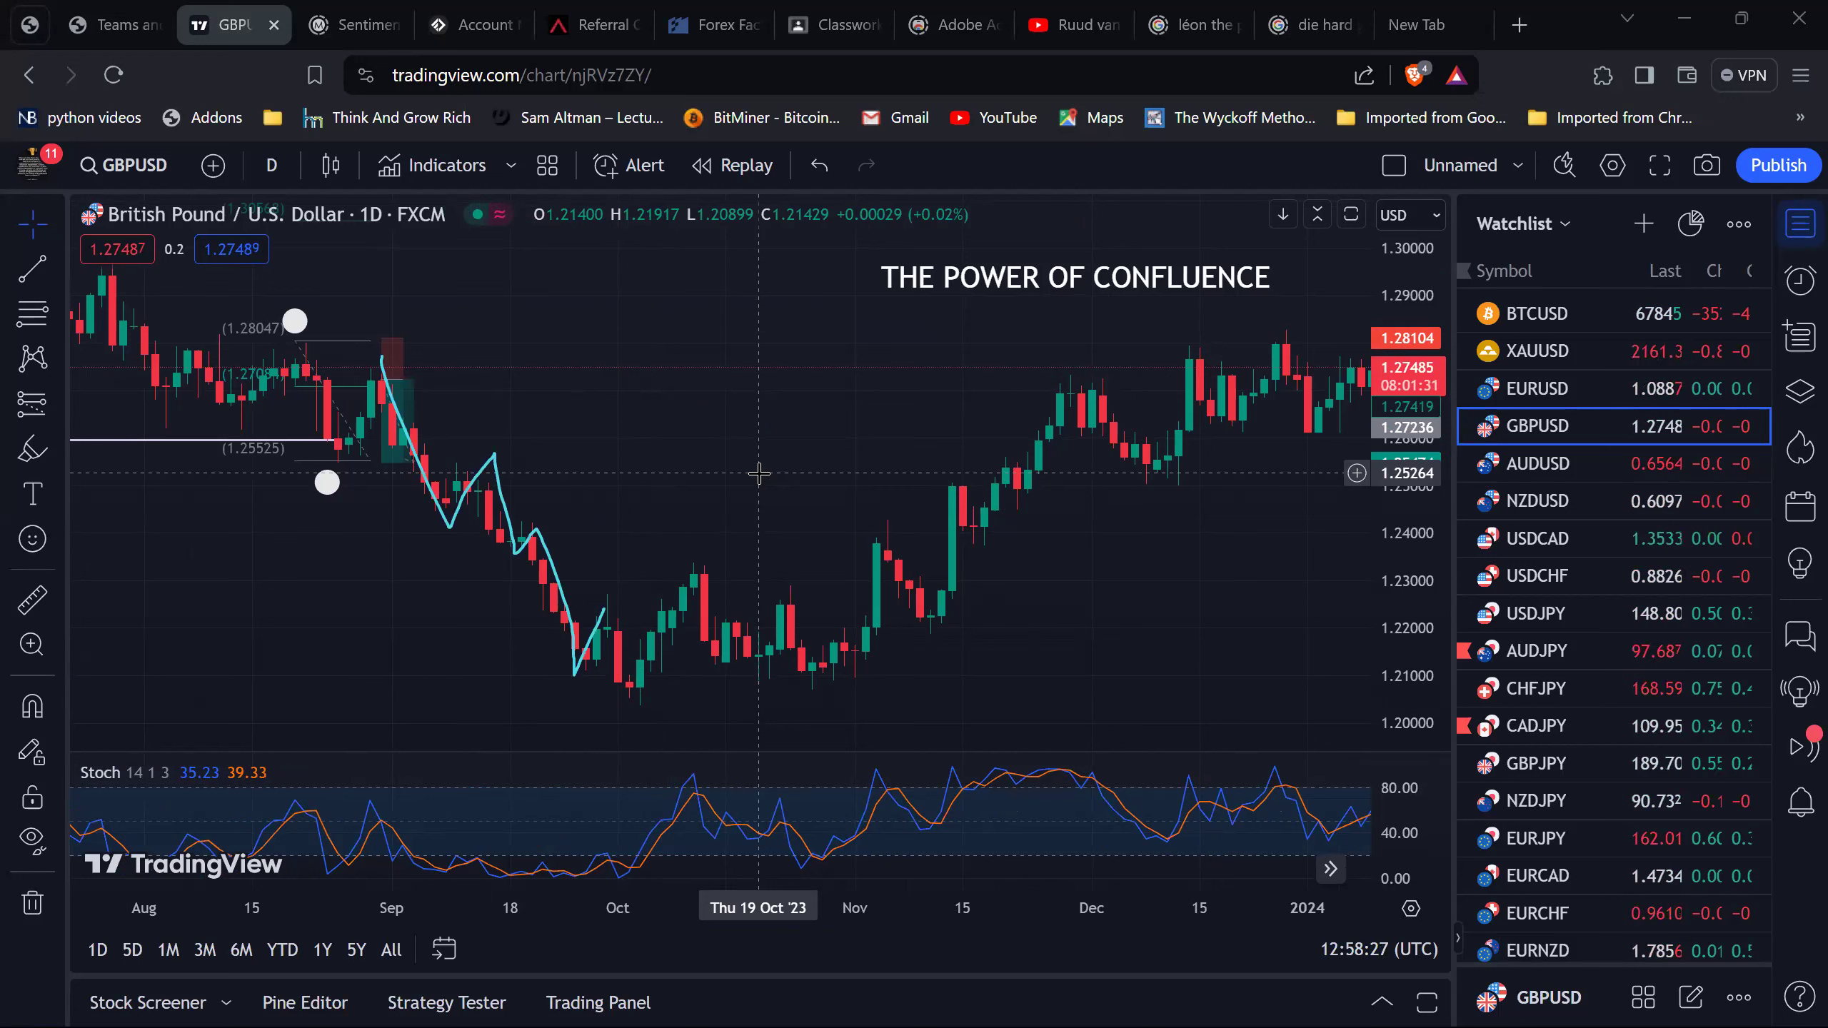
{"action": "mouse_move", "coordinate": [481, 440]}
{"action": "left_mouse_down"}
{"action": "mouse_move", "coordinate": [511, 481]}
{"action": "mouse_move", "coordinate": [504, 439]}
{"action": "left_mouse_up"}
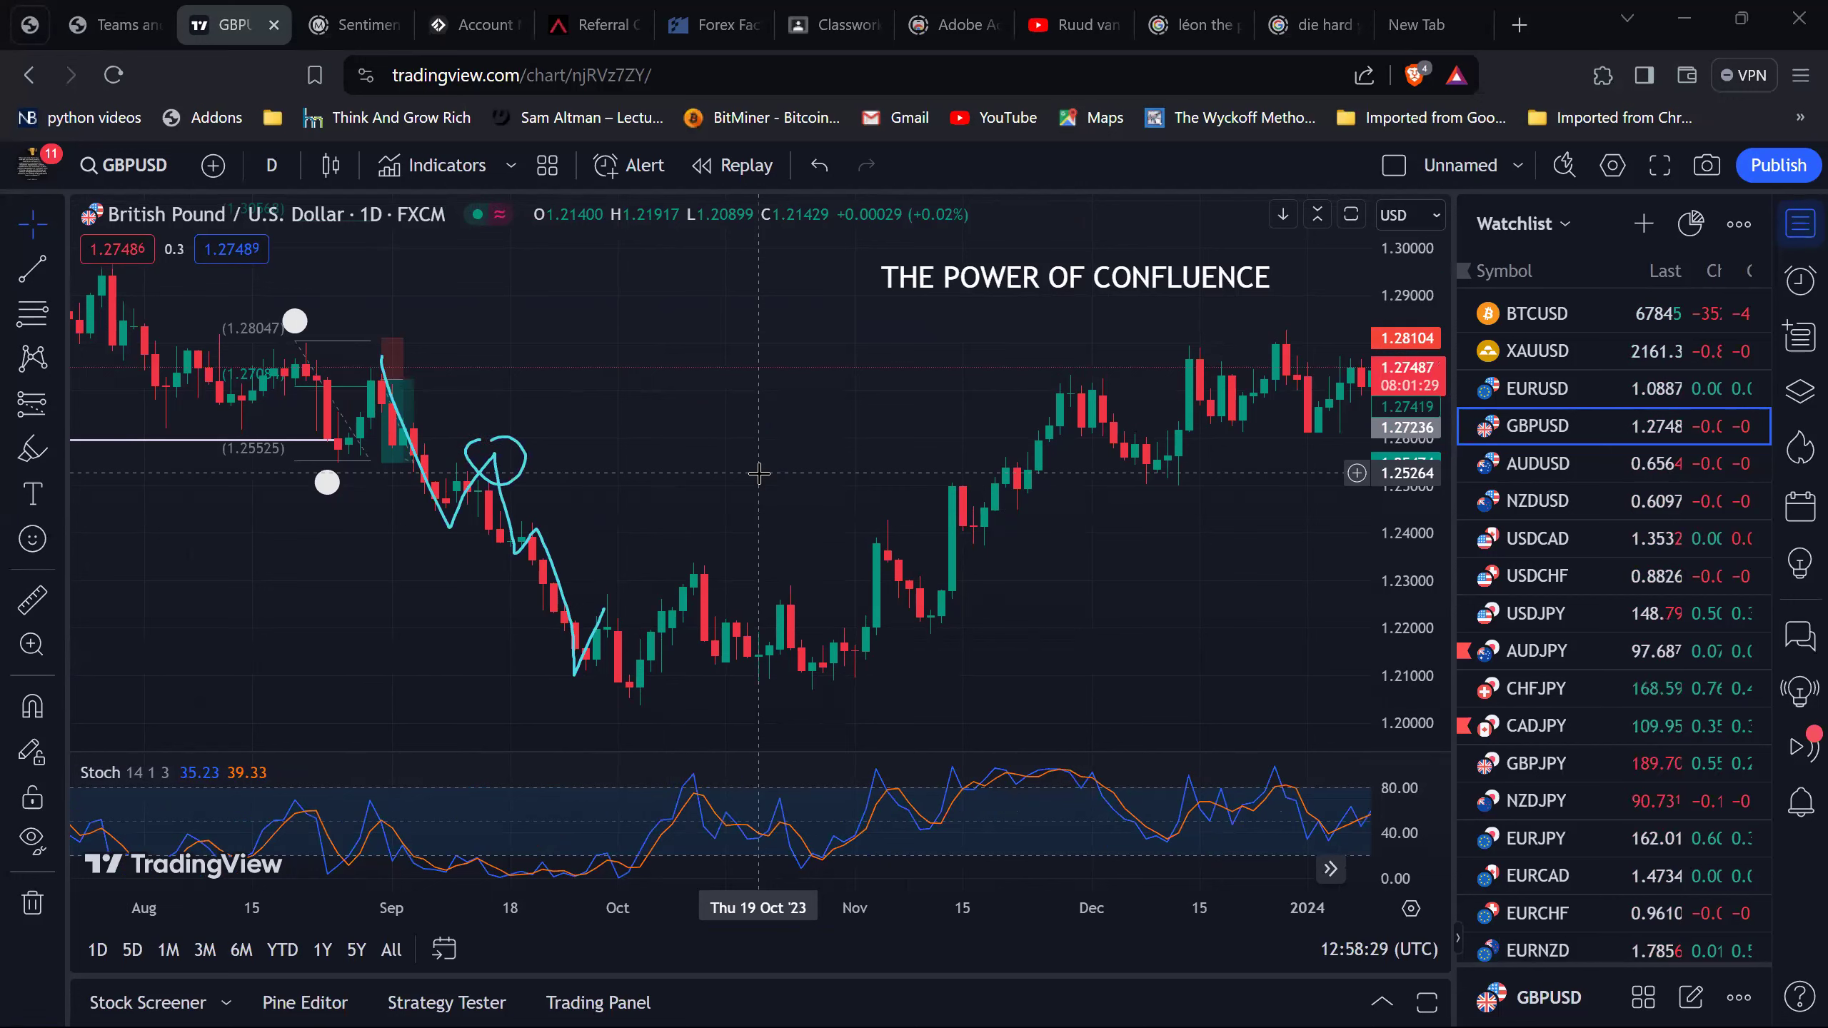
{"action": "key", "text": "ctrl+z"}
{"action": "key", "text": "ctrl+z"}
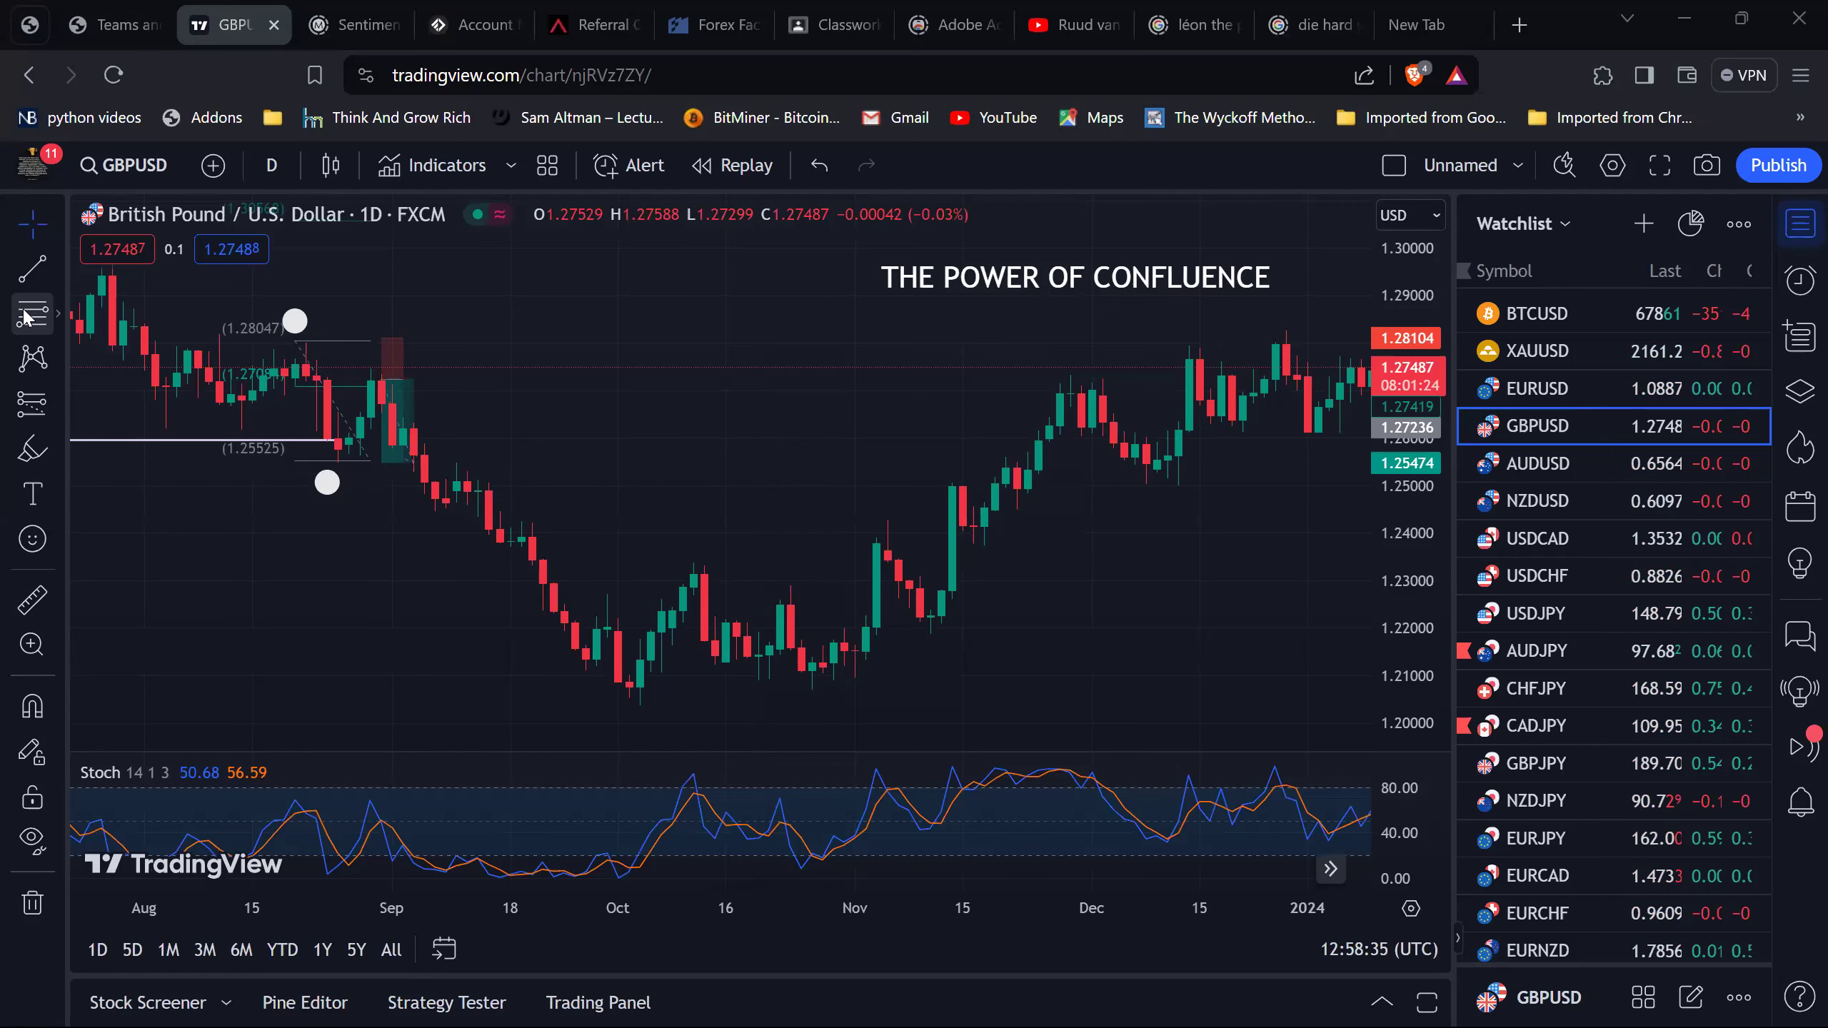
Draw a Fibonacci retracement from about 1.27578 at 30 August to about 1.24449 at 11 September.
{"action": "left_click", "coordinate": [371, 362]}
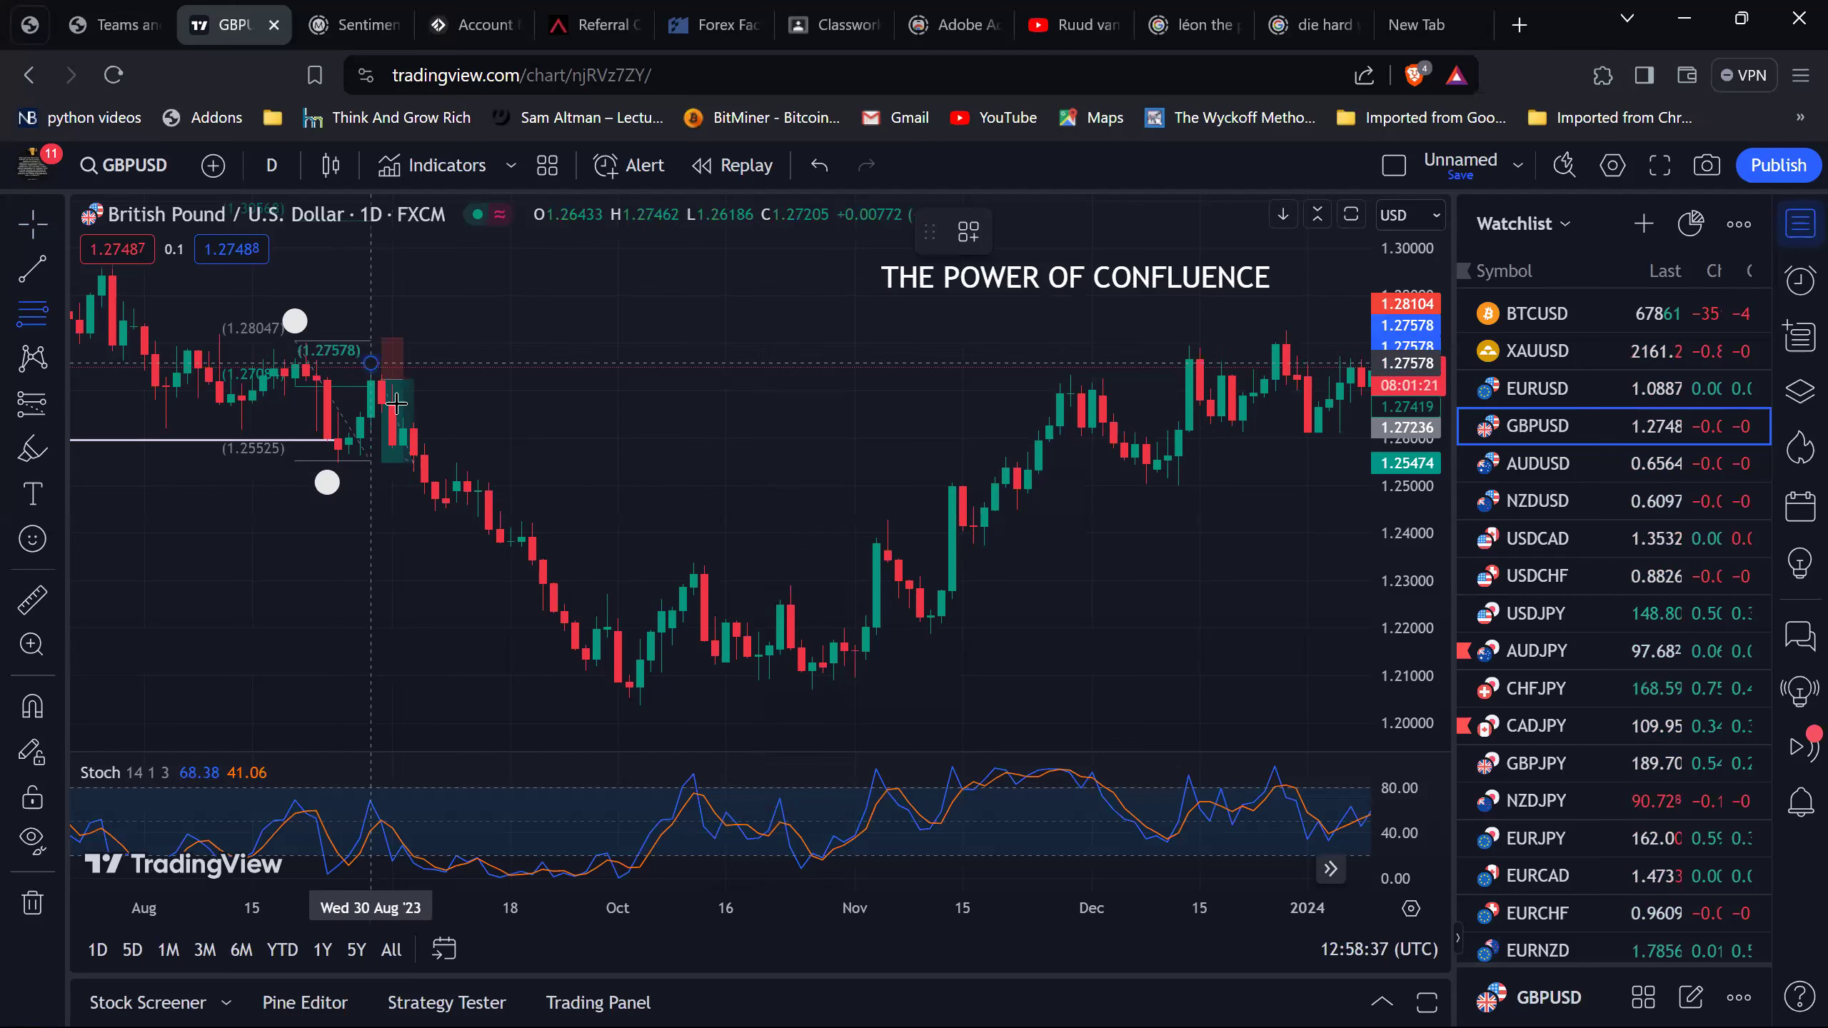
{"action": "left_click", "coordinate": [456, 511]}
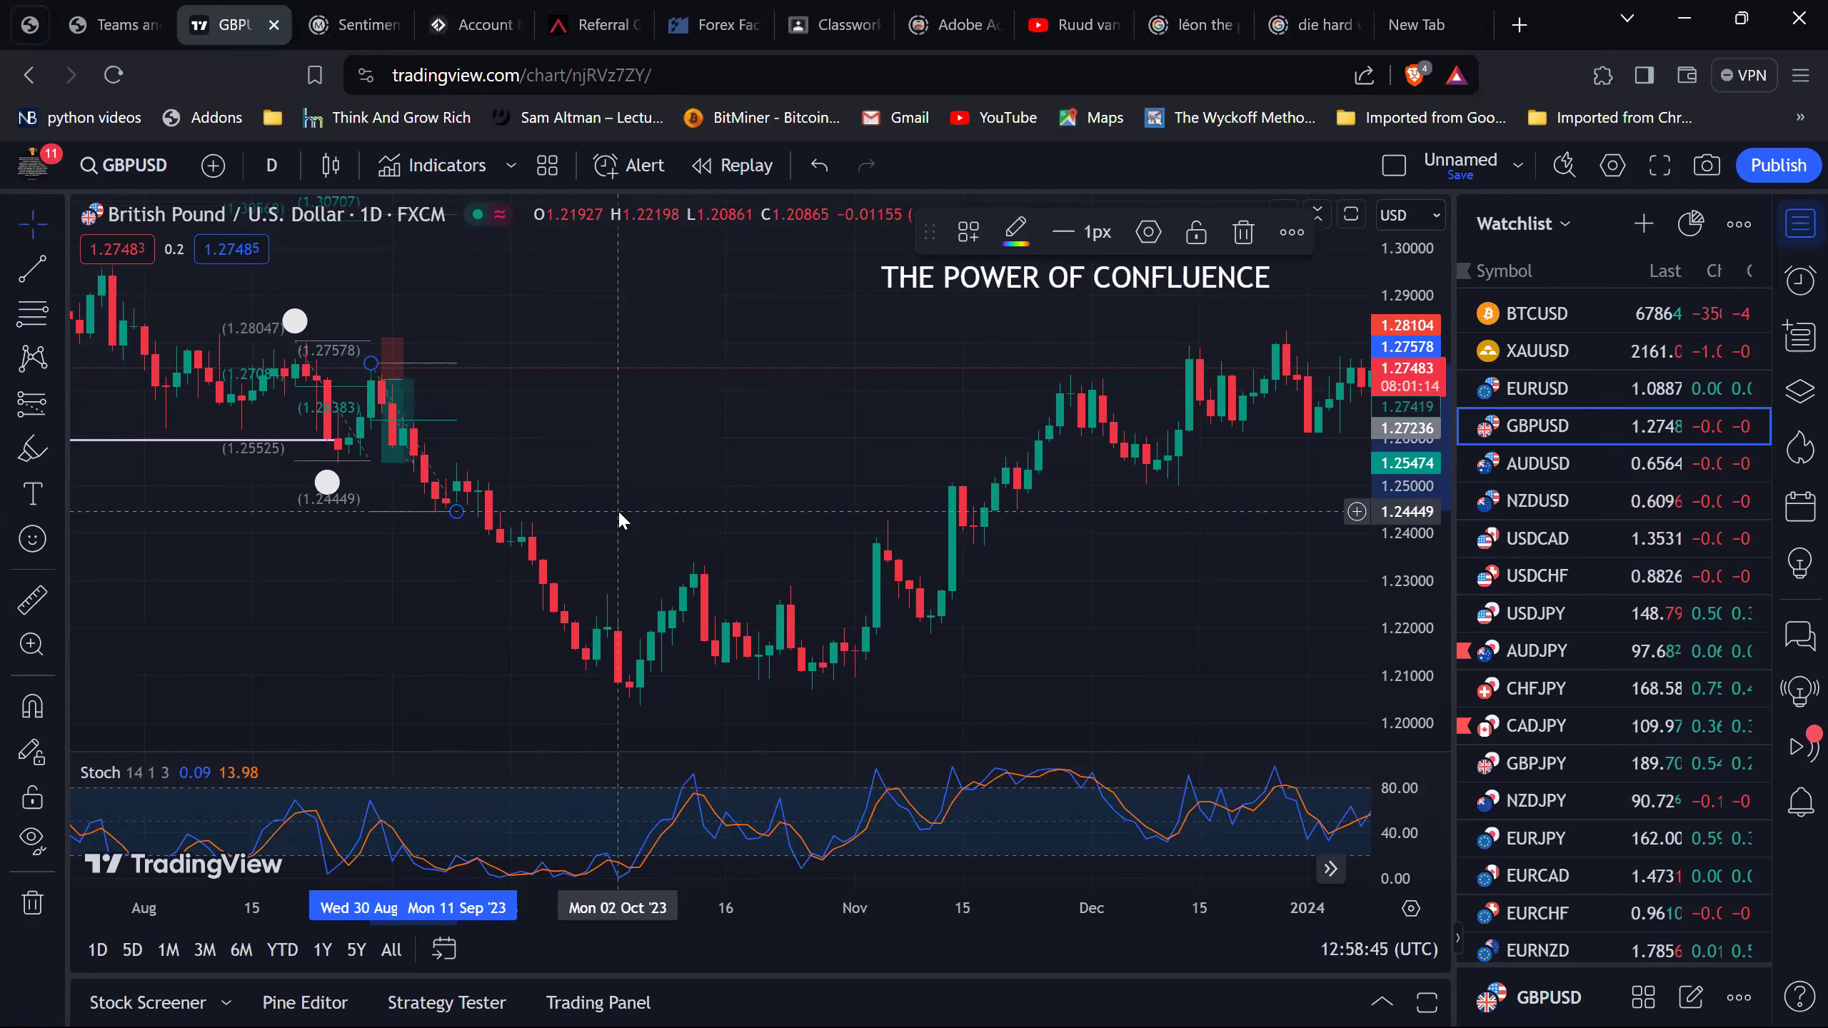
Sketch light blue crosses over the price area after the 11 September low, and remove the sketches.
{"action": "left_click_drag", "start_coordinate": [455, 383], "coordinate": [557, 519]}
{"action": "left_click_drag", "start_coordinate": [446, 482], "coordinate": [547, 369]}
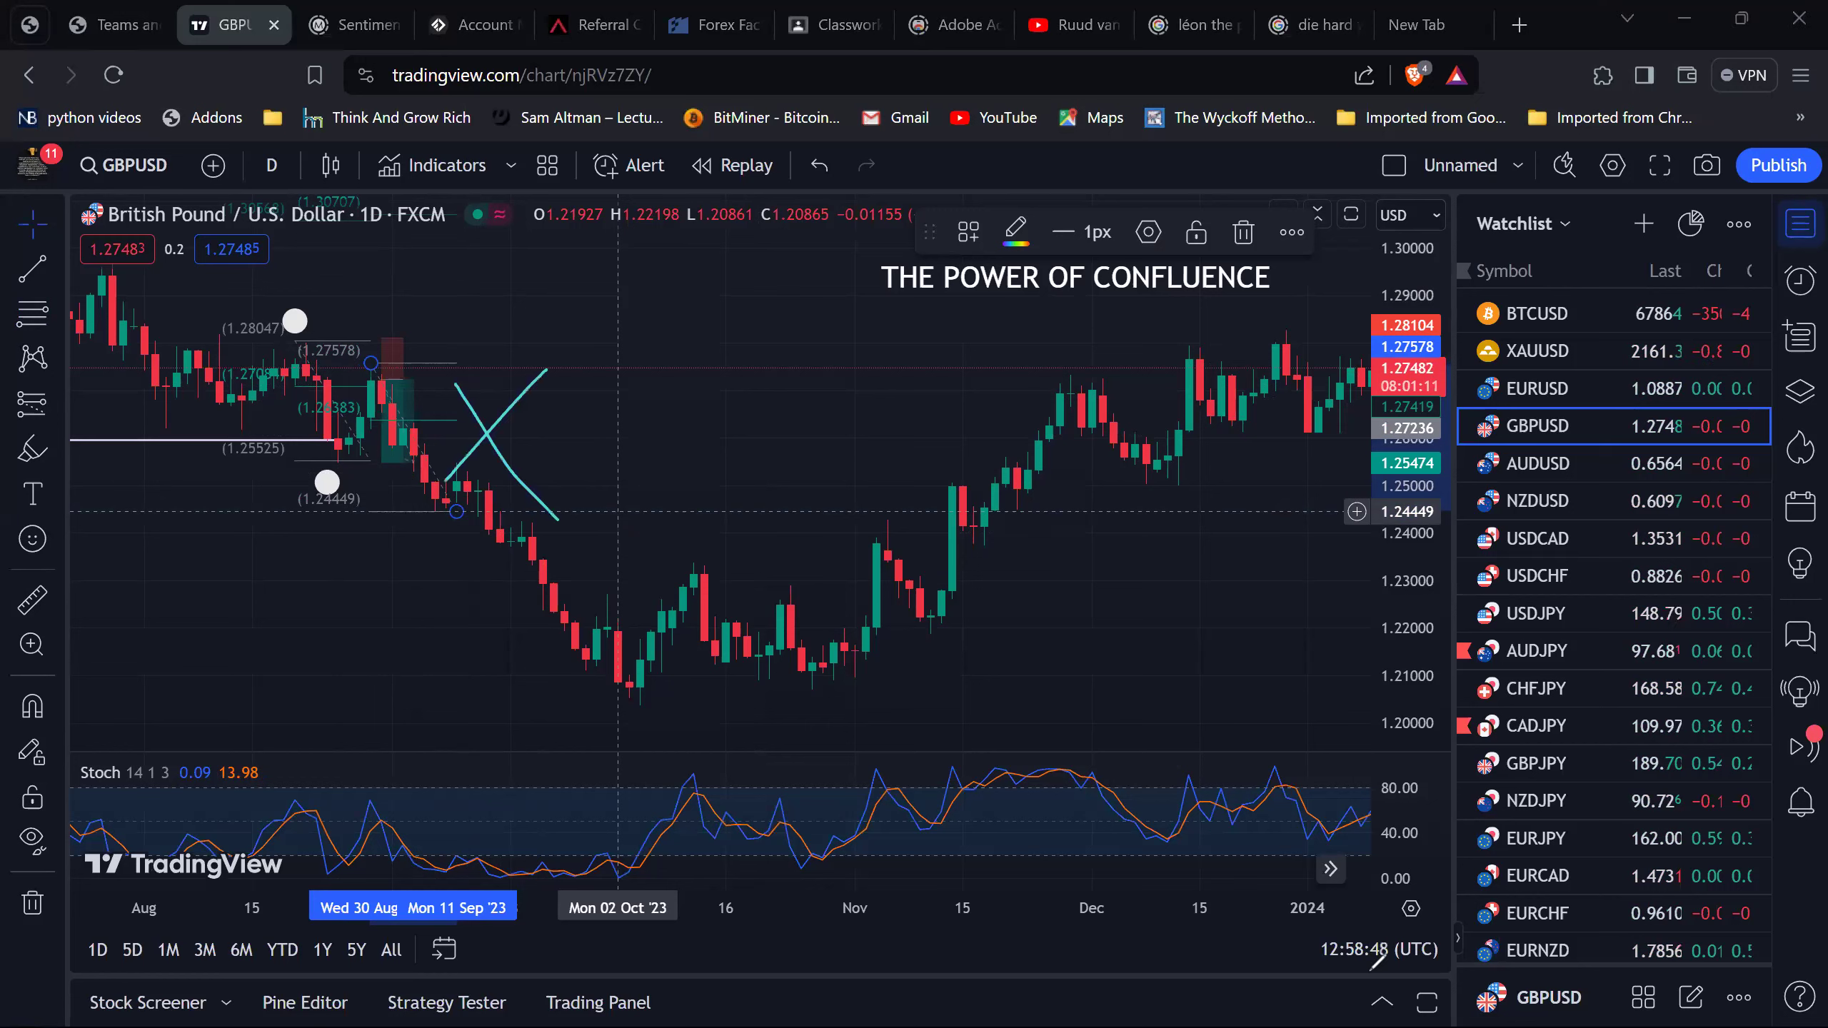
{"action": "left_click_drag", "start_coordinate": [543, 480], "coordinate": [611, 542]}
{"action": "left_click_drag", "start_coordinate": [538, 522], "coordinate": [590, 451]}
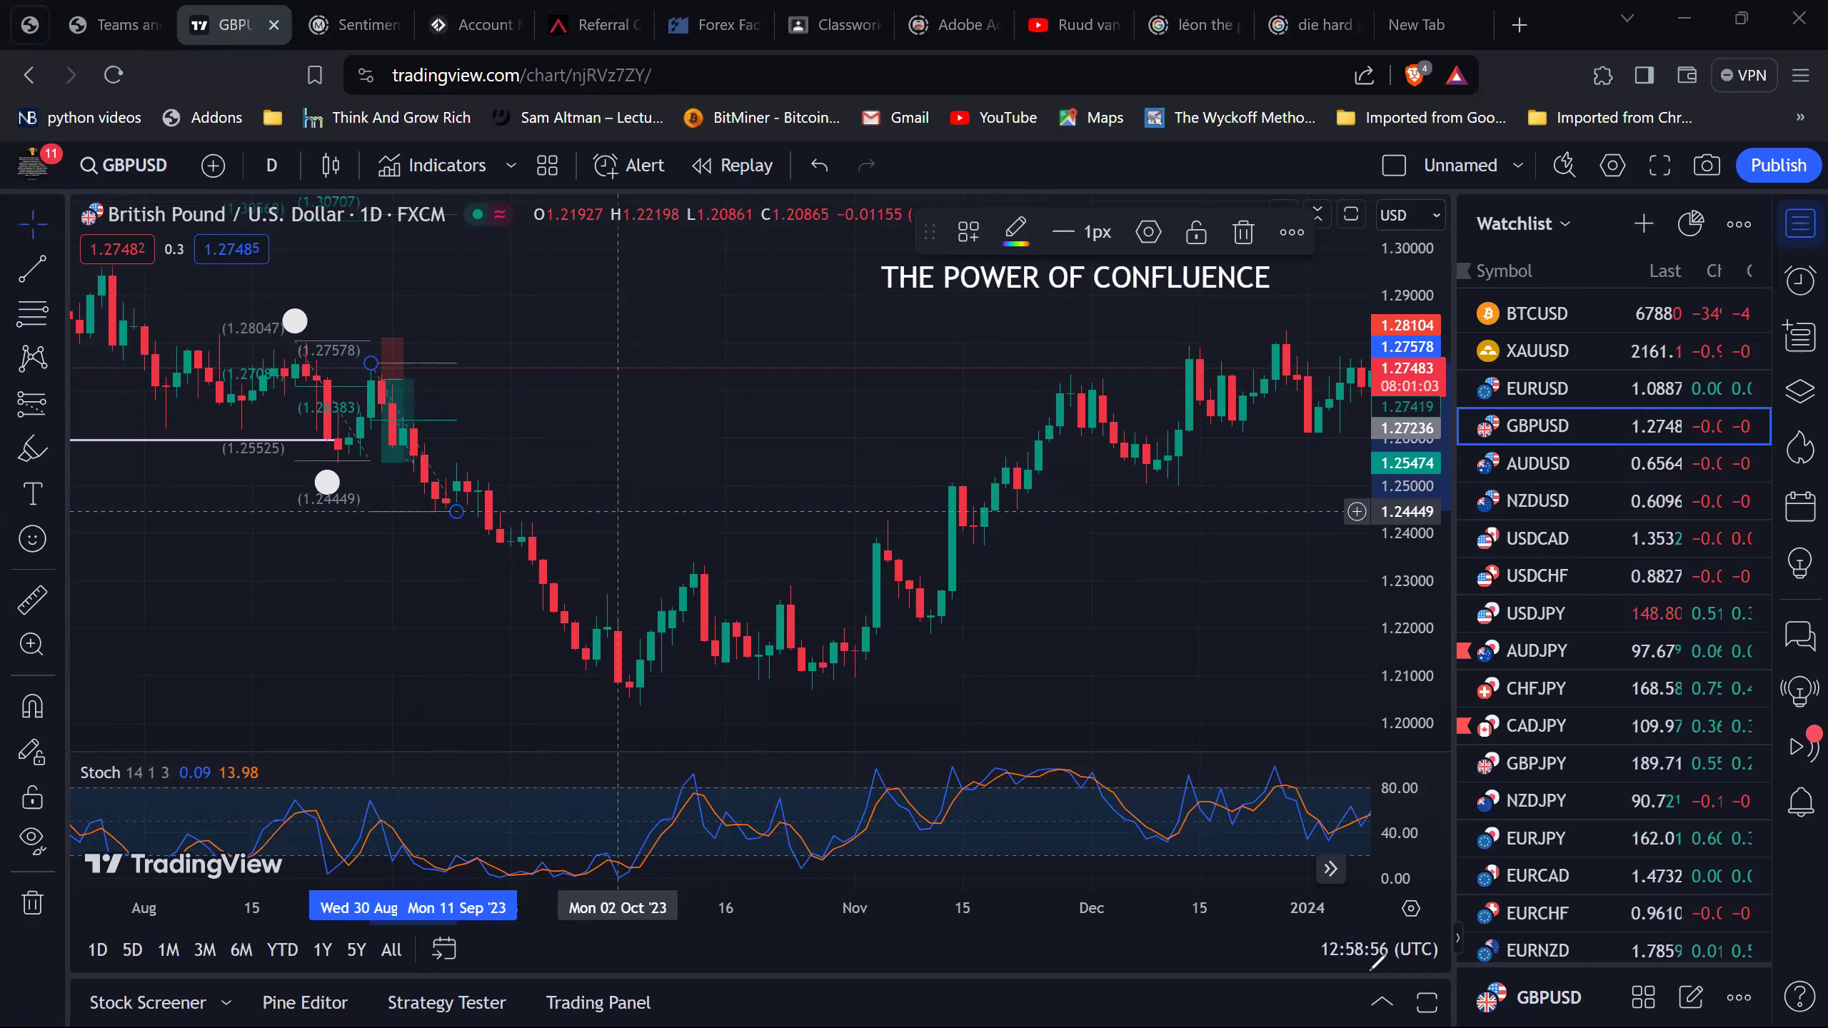
{"action": "left_click_drag", "start_coordinate": [502, 389], "coordinate": [462, 469]}
{"action": "left_click_drag", "start_coordinate": [460, 391], "coordinate": [523, 484]}
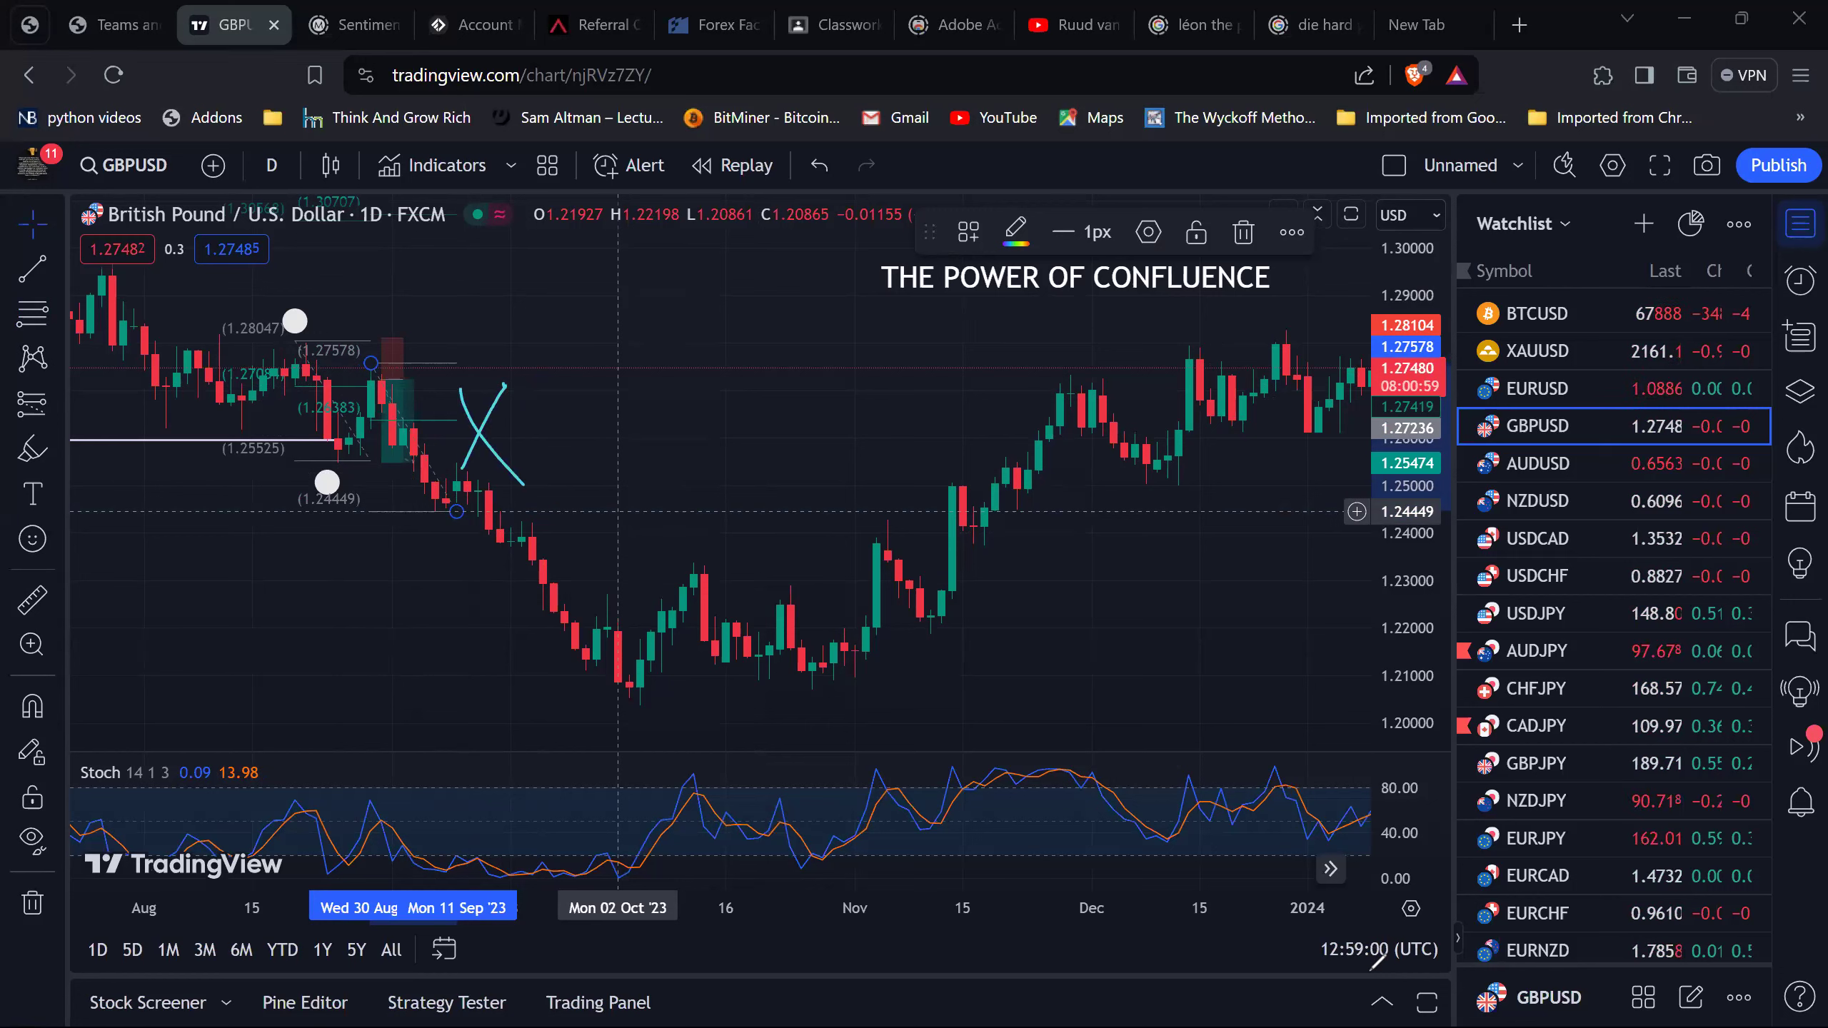
{"action": "left_click_drag", "start_coordinate": [453, 860], "coordinate": [506, 796]}
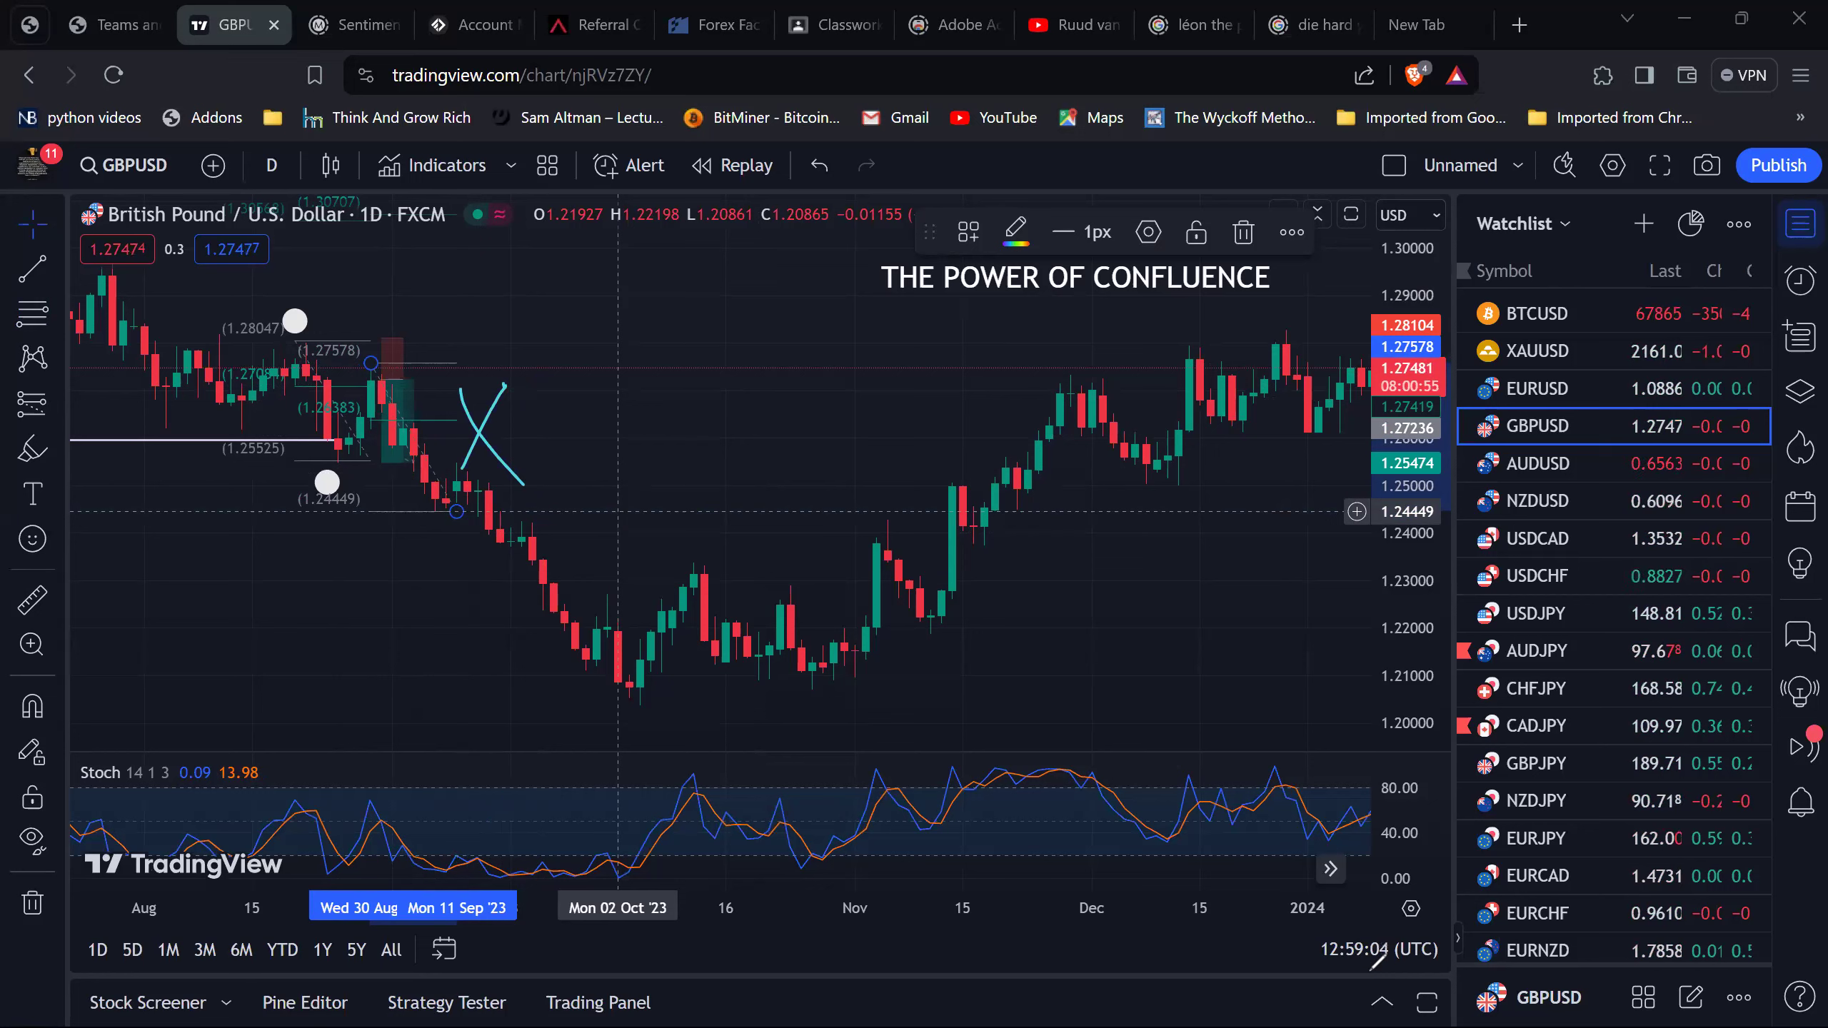
{"action": "key", "text": "ctrl+z"}
{"action": "key", "text": "ctrl+z"}
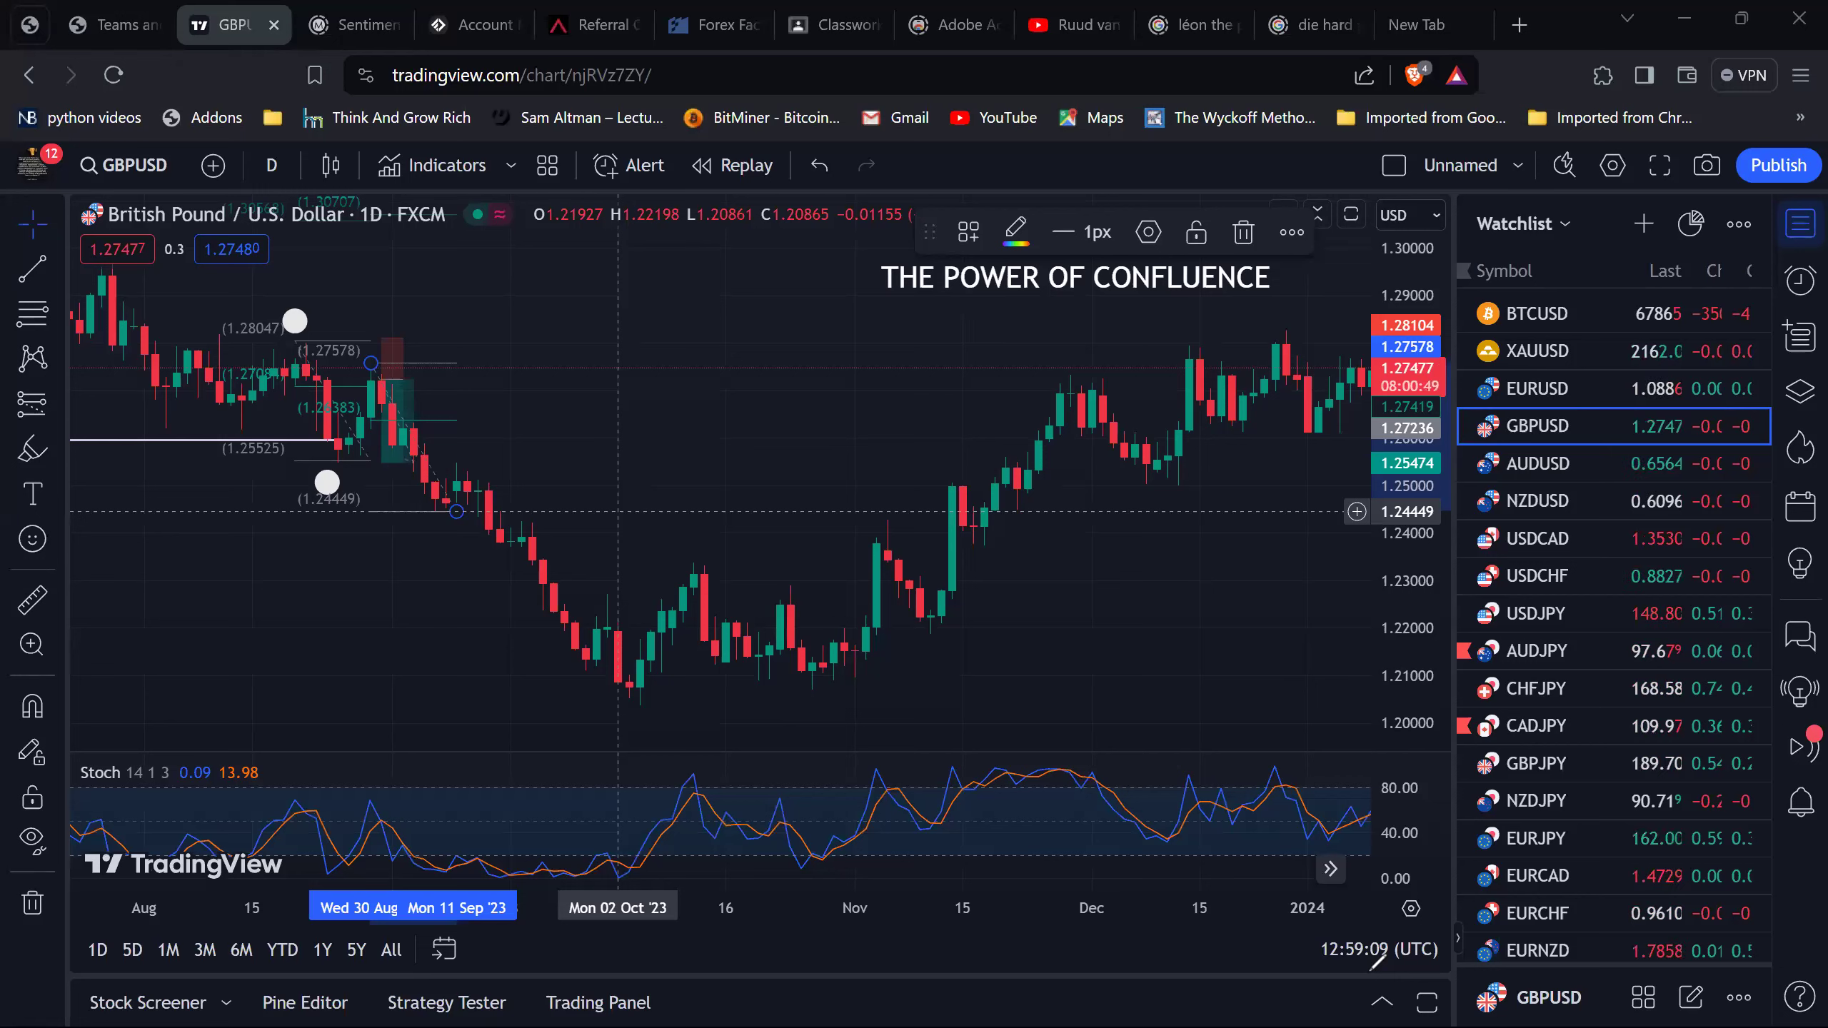
{"action": "left_click_drag", "start_coordinate": [508, 514], "coordinate": [540, 514]}
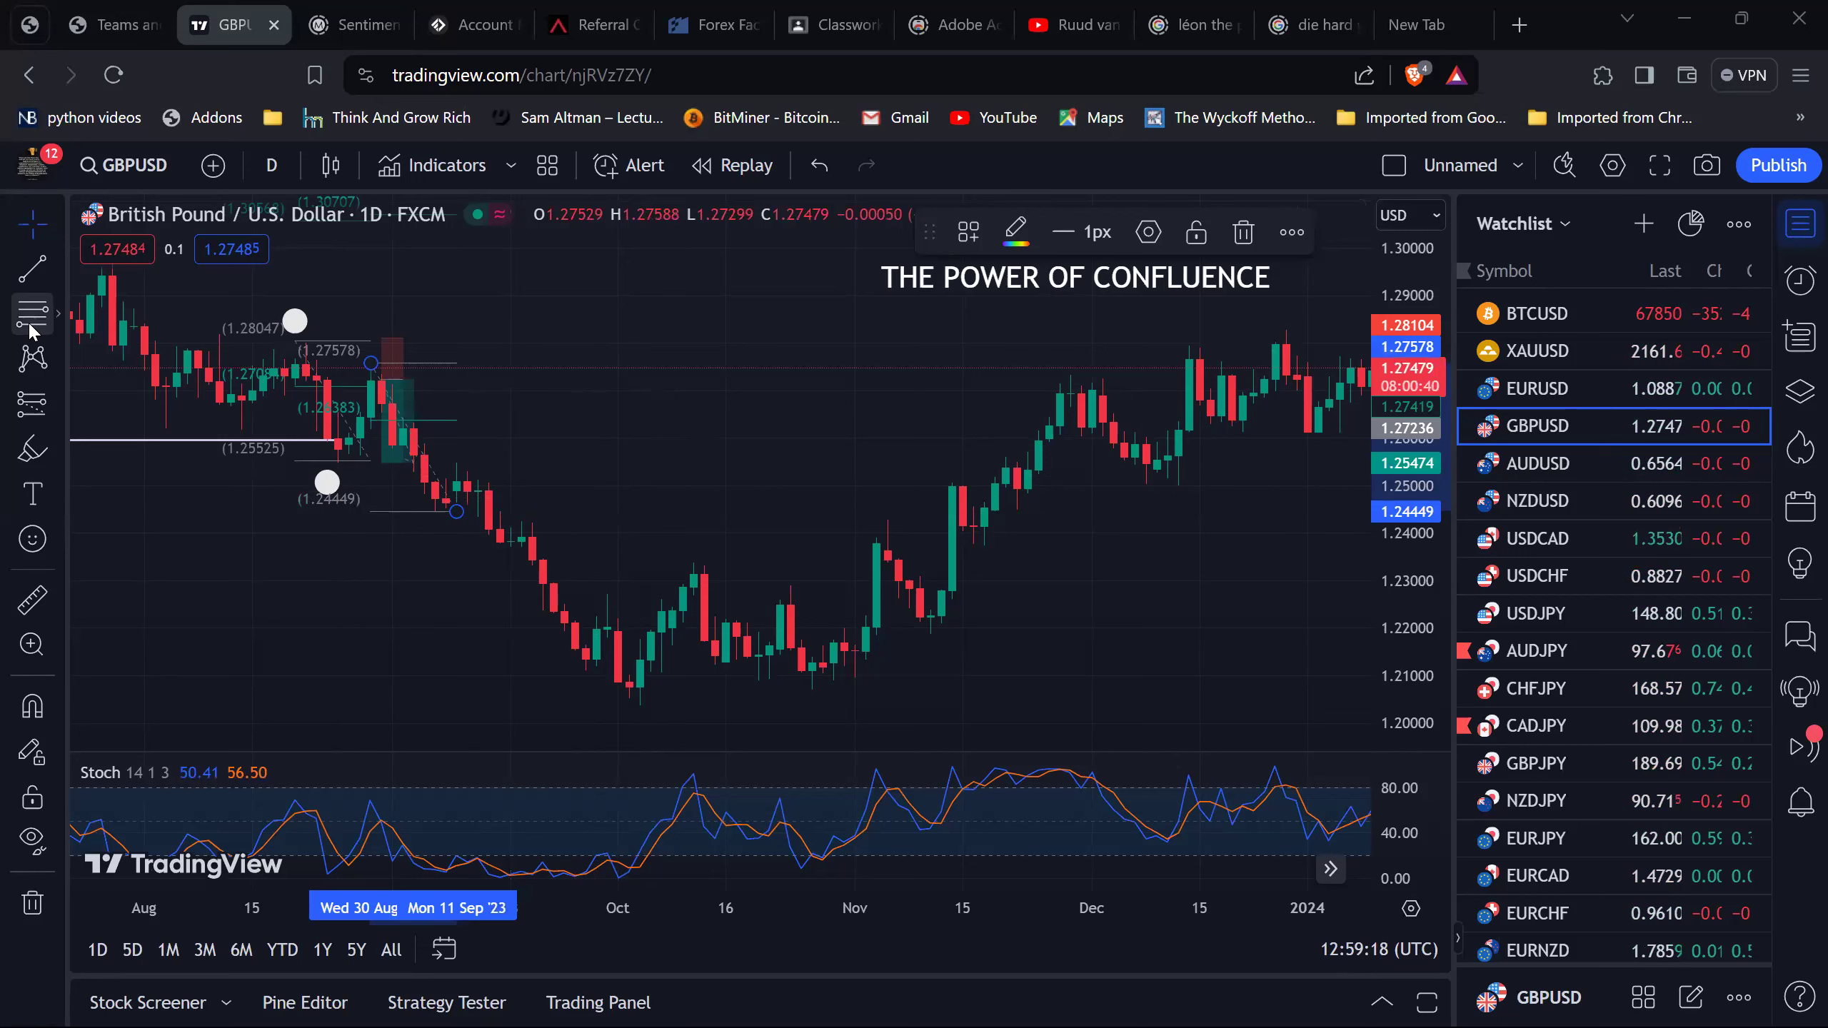
Draw another Fibonacci retracement from about 1.24449 at 18 September to about 1.21083 at 28 September.
{"action": "left_click", "coordinate": [546, 517]}
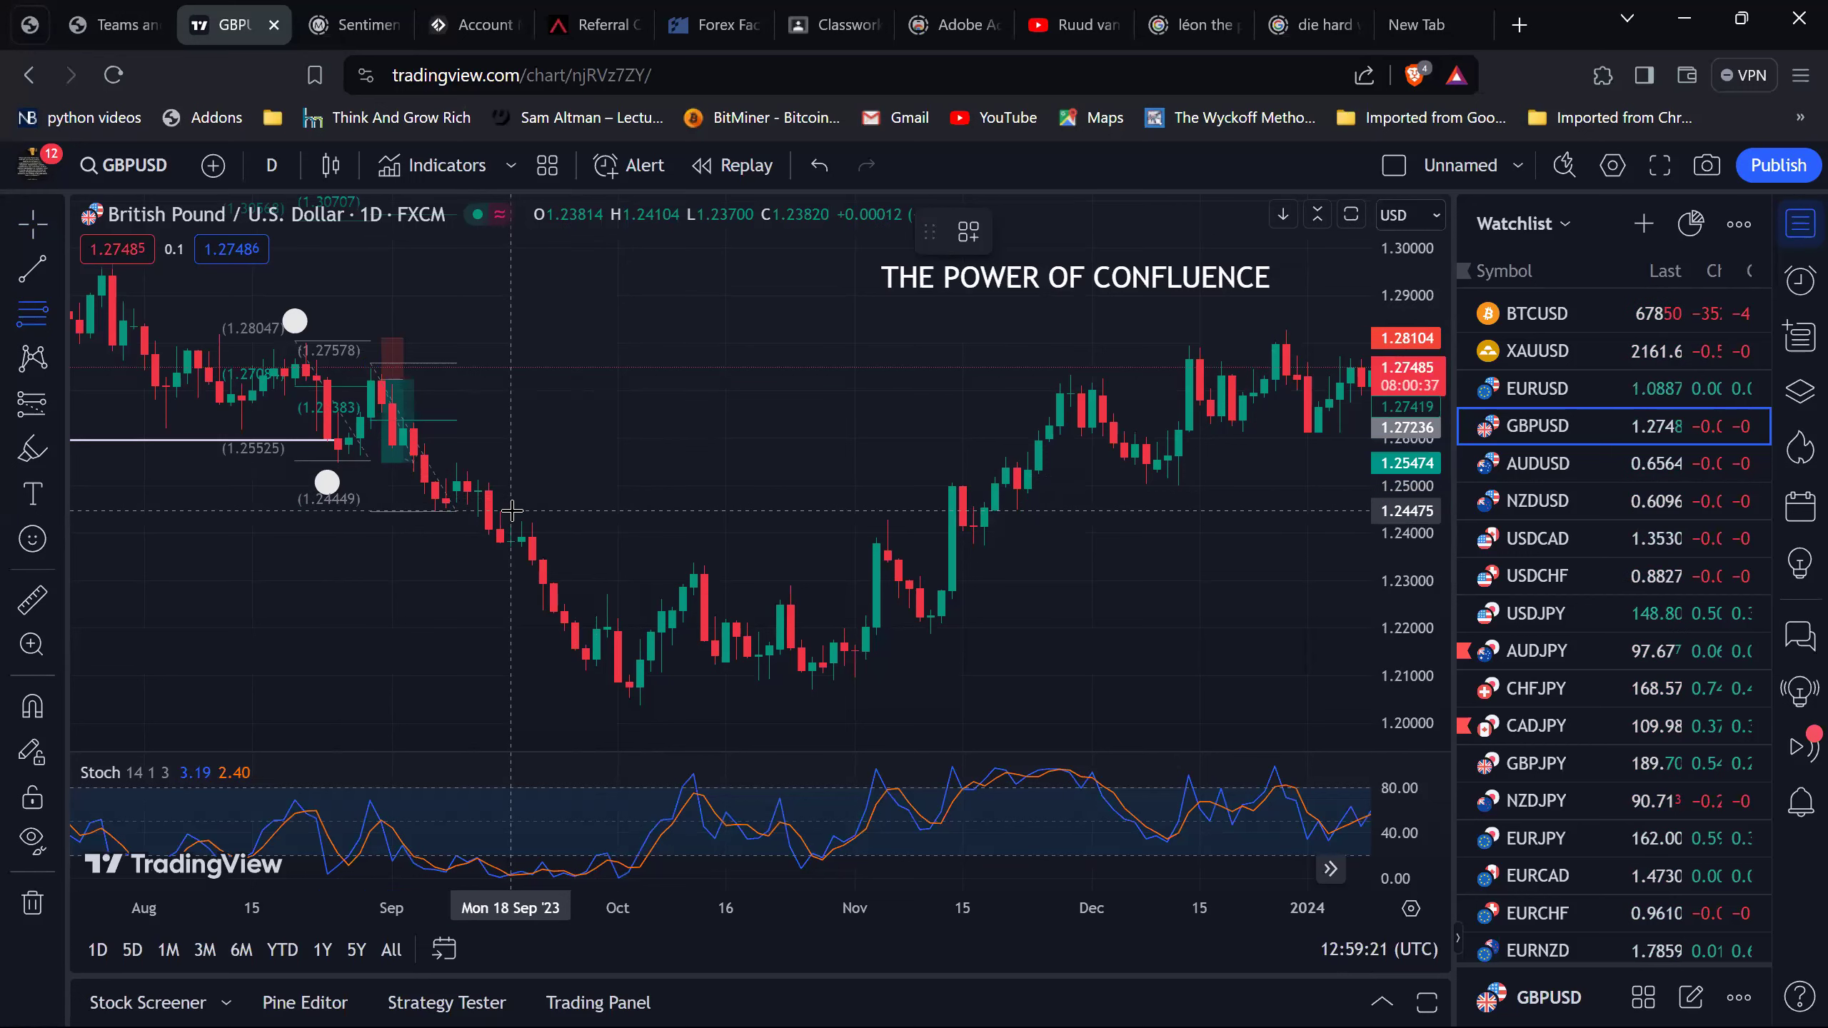
{"action": "left_click", "coordinate": [508, 512]}
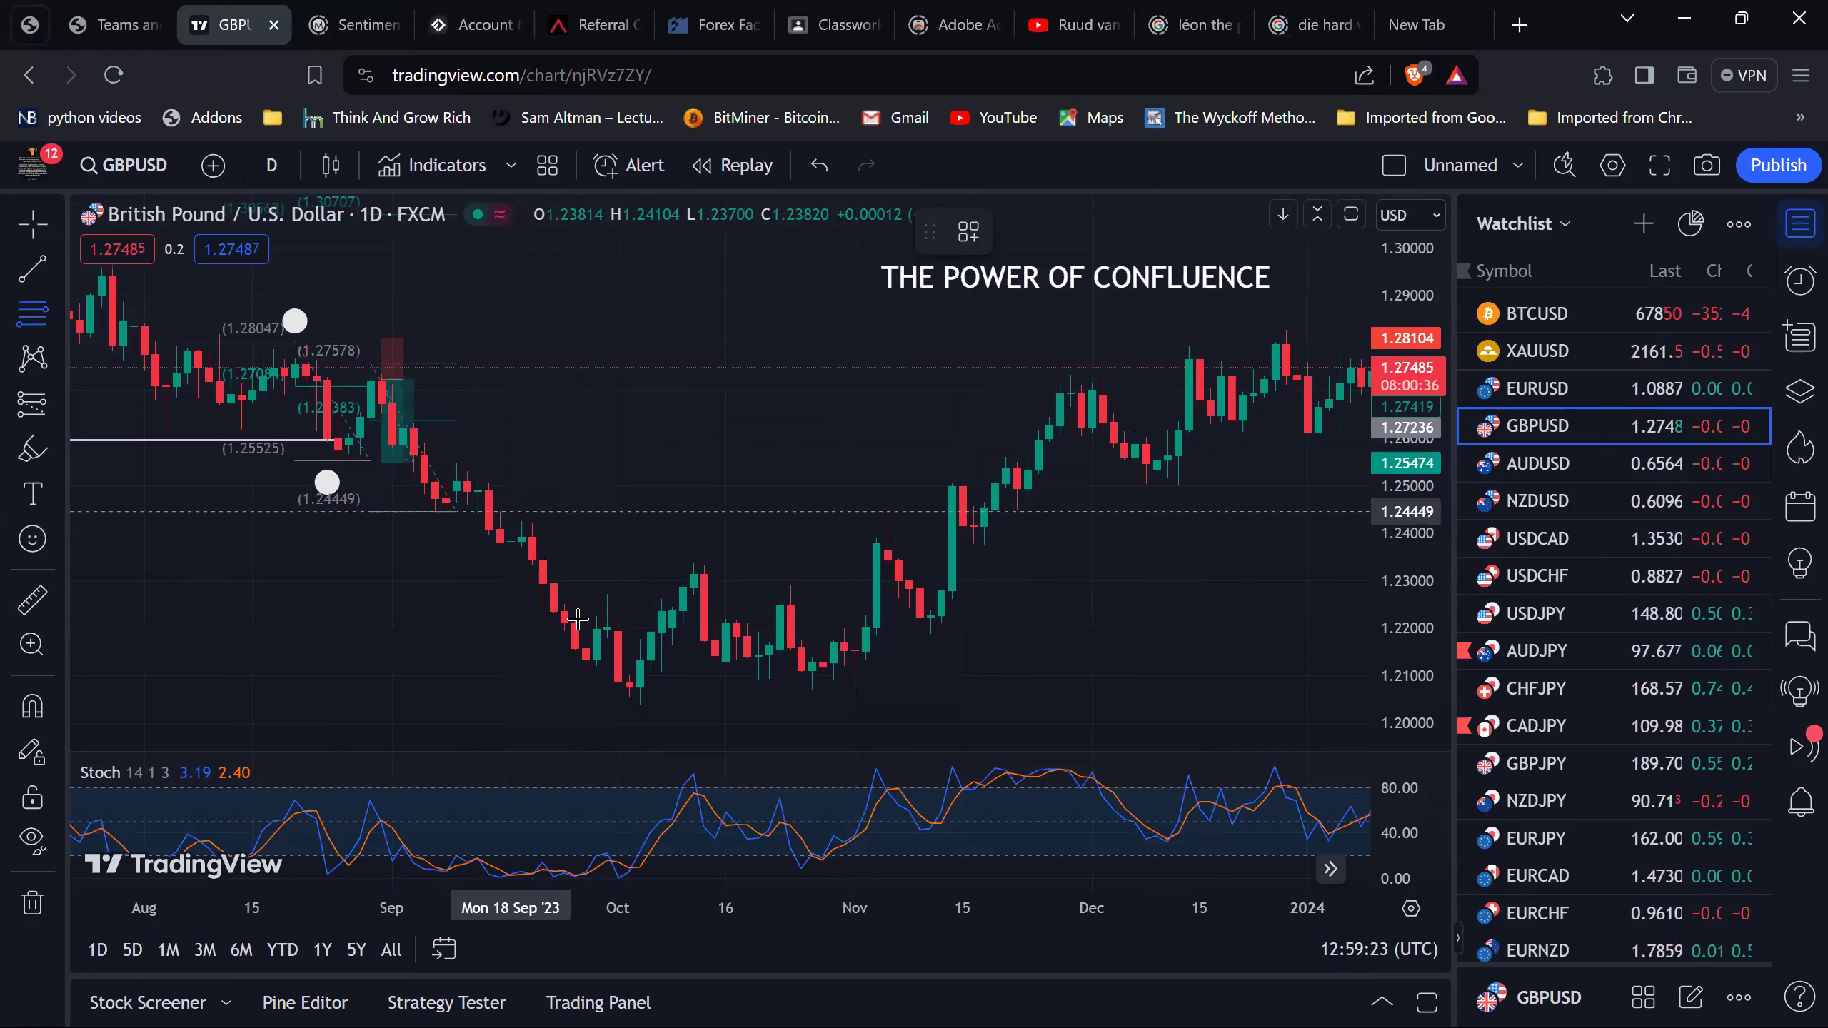
{"action": "left_click", "coordinate": [596, 671]}
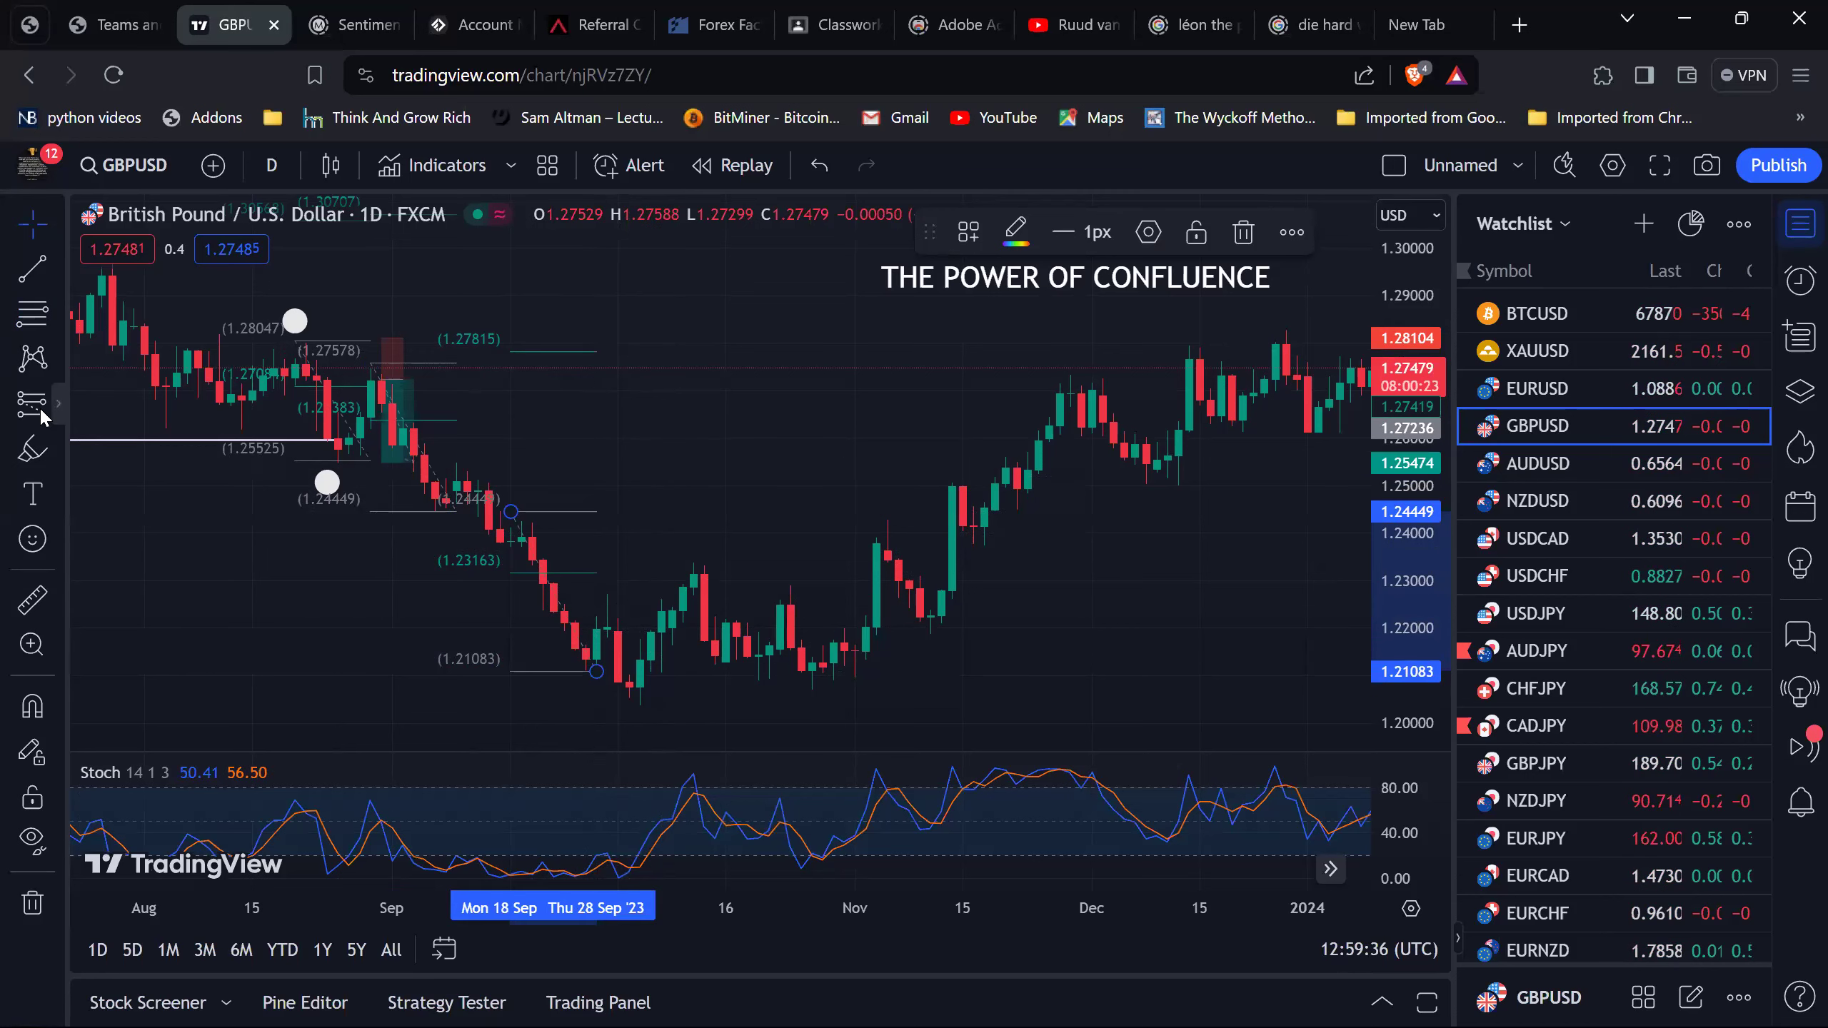
Place a short position at 2 October with entry 1.21924, stop 1.24527 and target 1.19433, and extend it to 6 November.
{"action": "key", "text": "alt+f"}
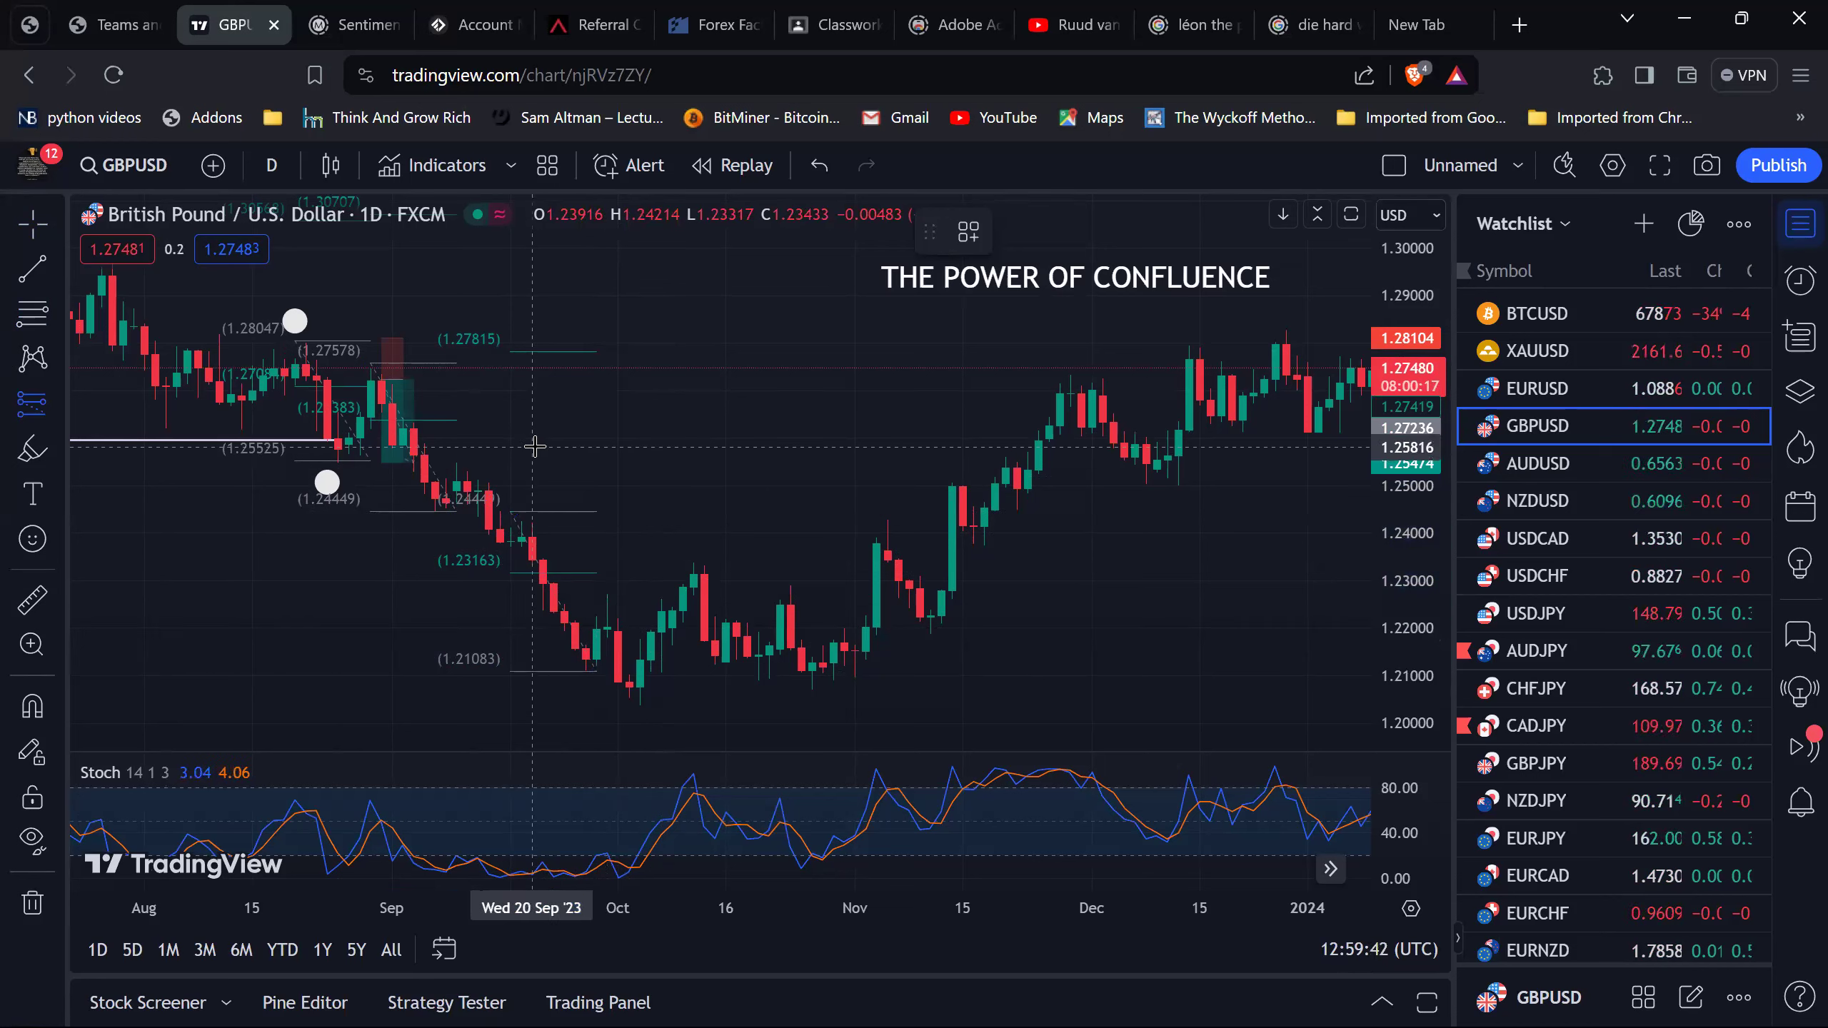
{"action": "left_click", "coordinate": [617, 632]}
{"action": "left_click_drag", "start_coordinate": [628, 519], "coordinate": [610, 506]}
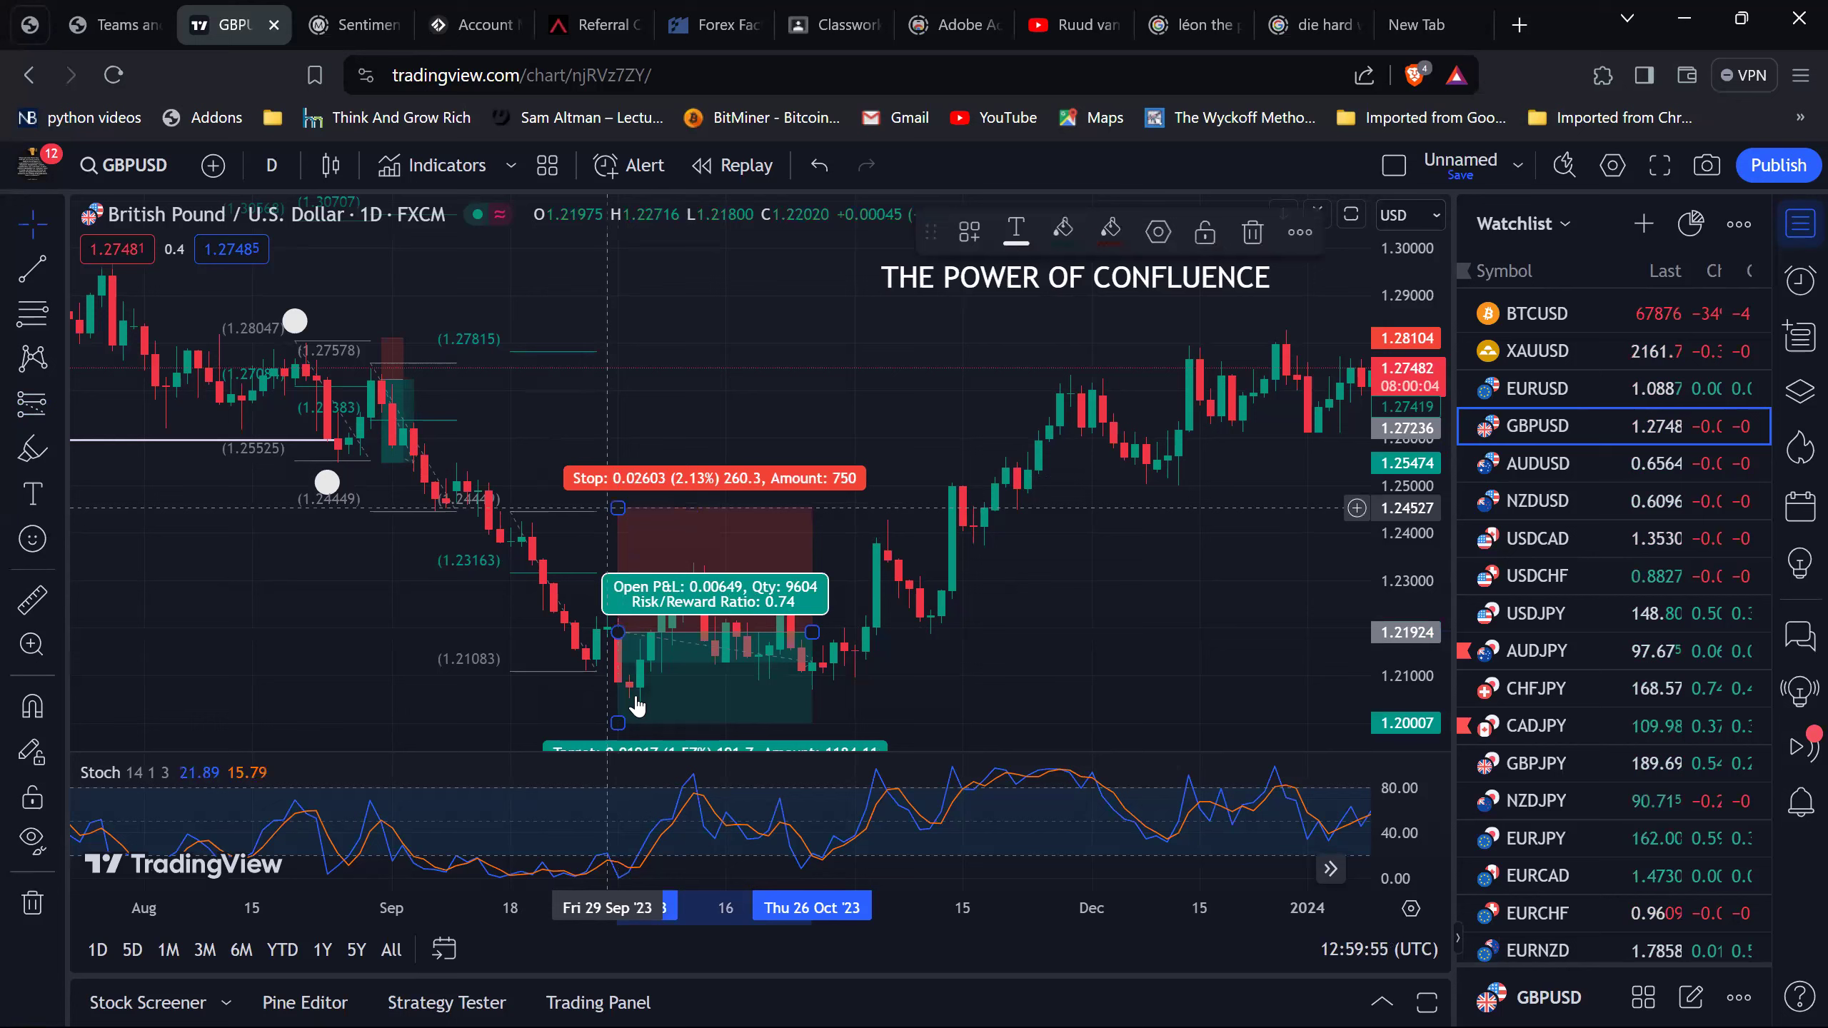
{"action": "left_click_drag", "start_coordinate": [623, 763], "coordinate": [621, 753]}
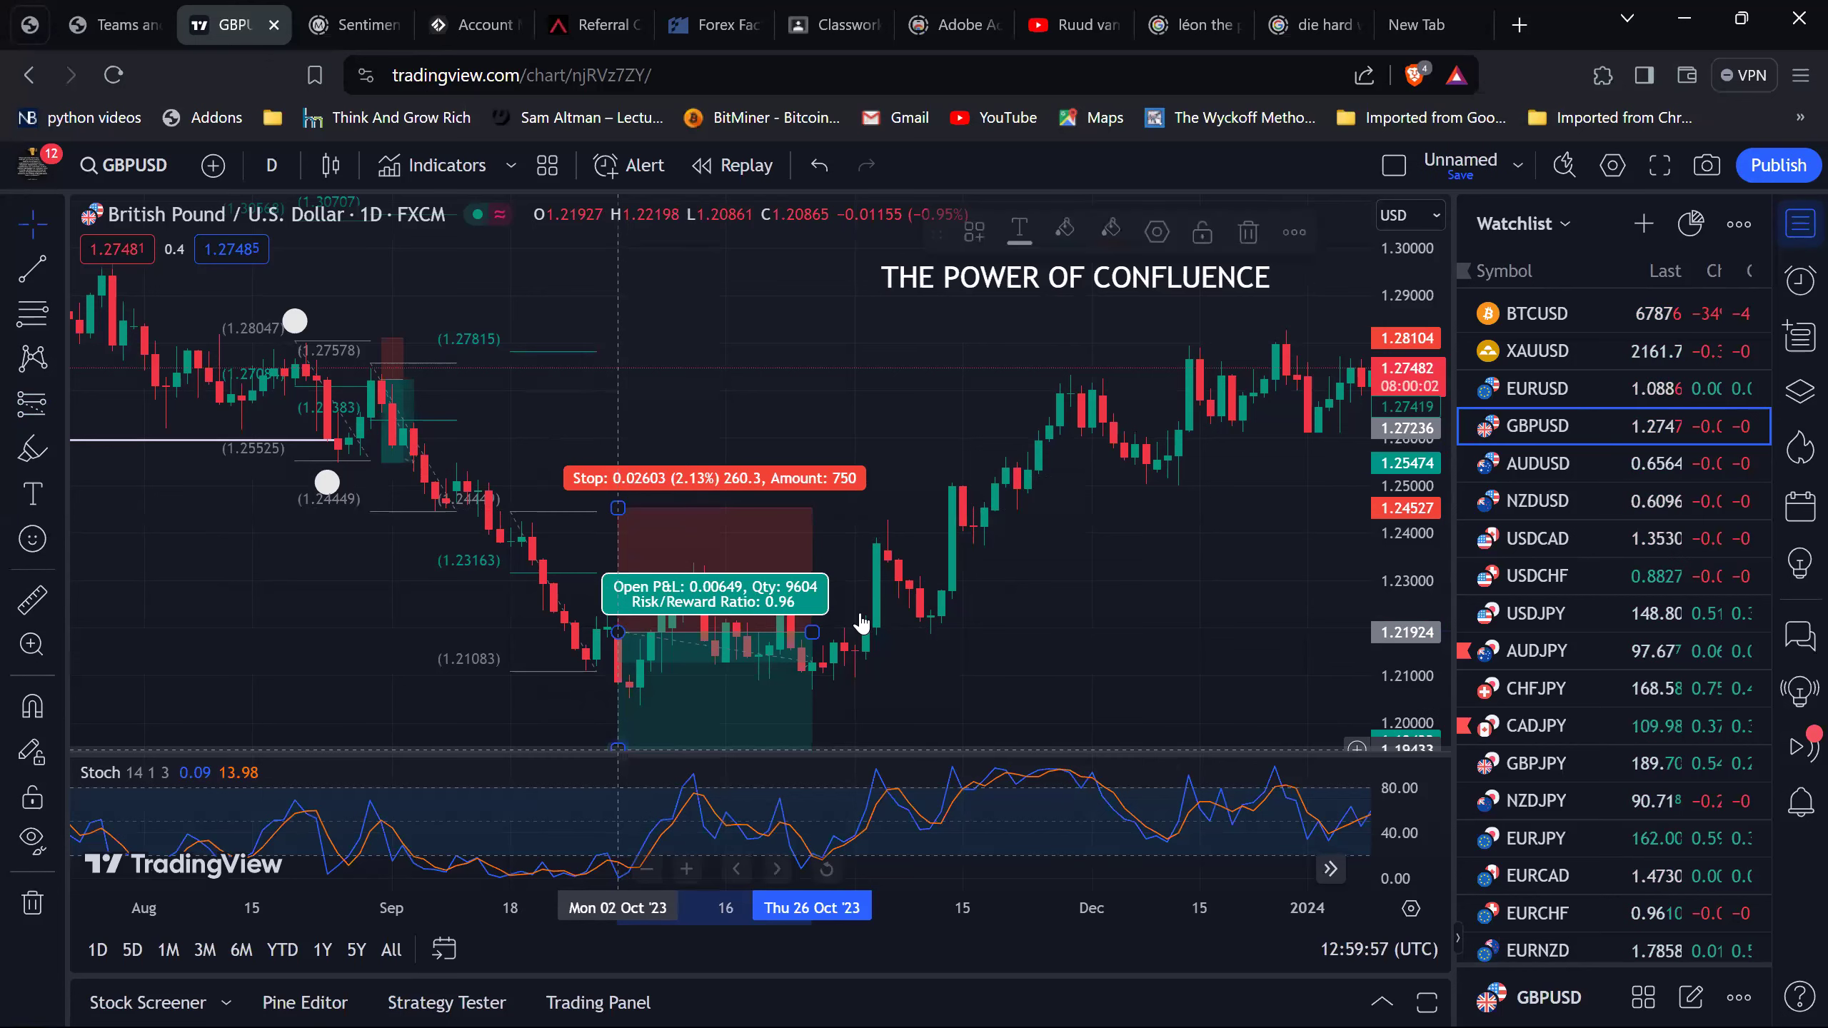
{"action": "left_click_drag", "start_coordinate": [830, 619], "coordinate": [889, 625]}
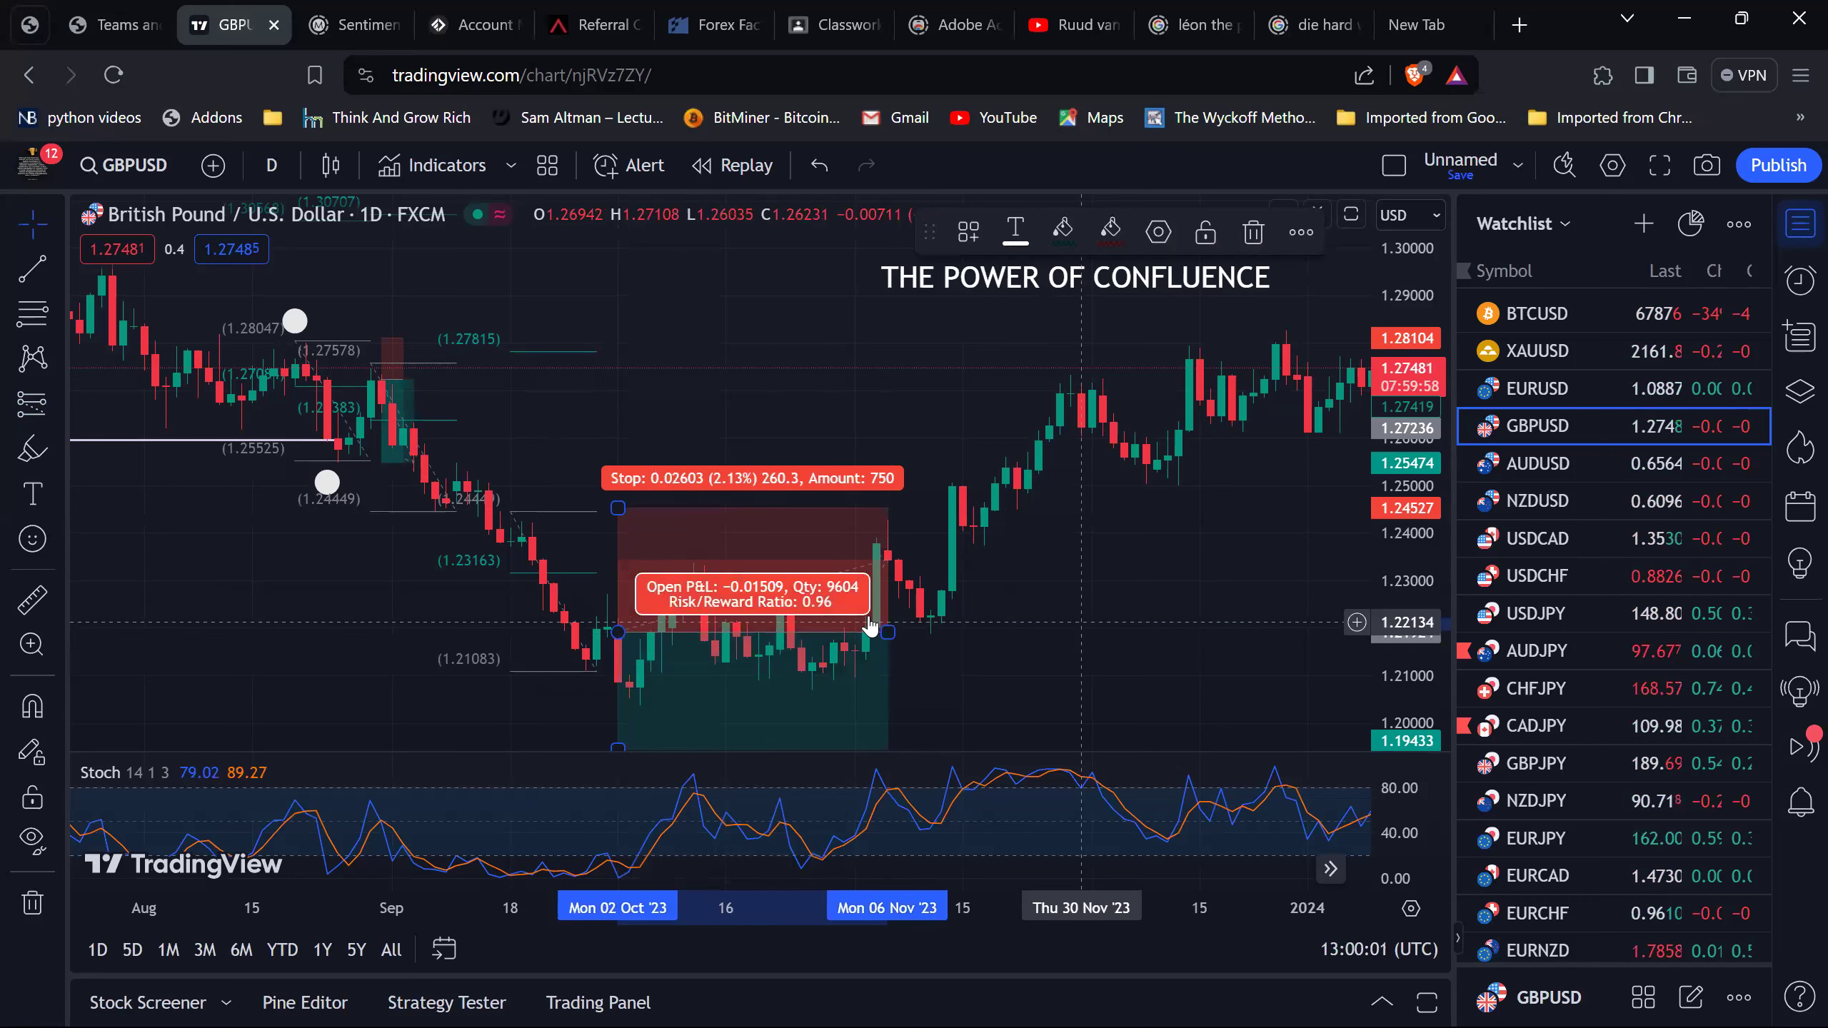
{"action": "left_click", "coordinate": [870, 626]}
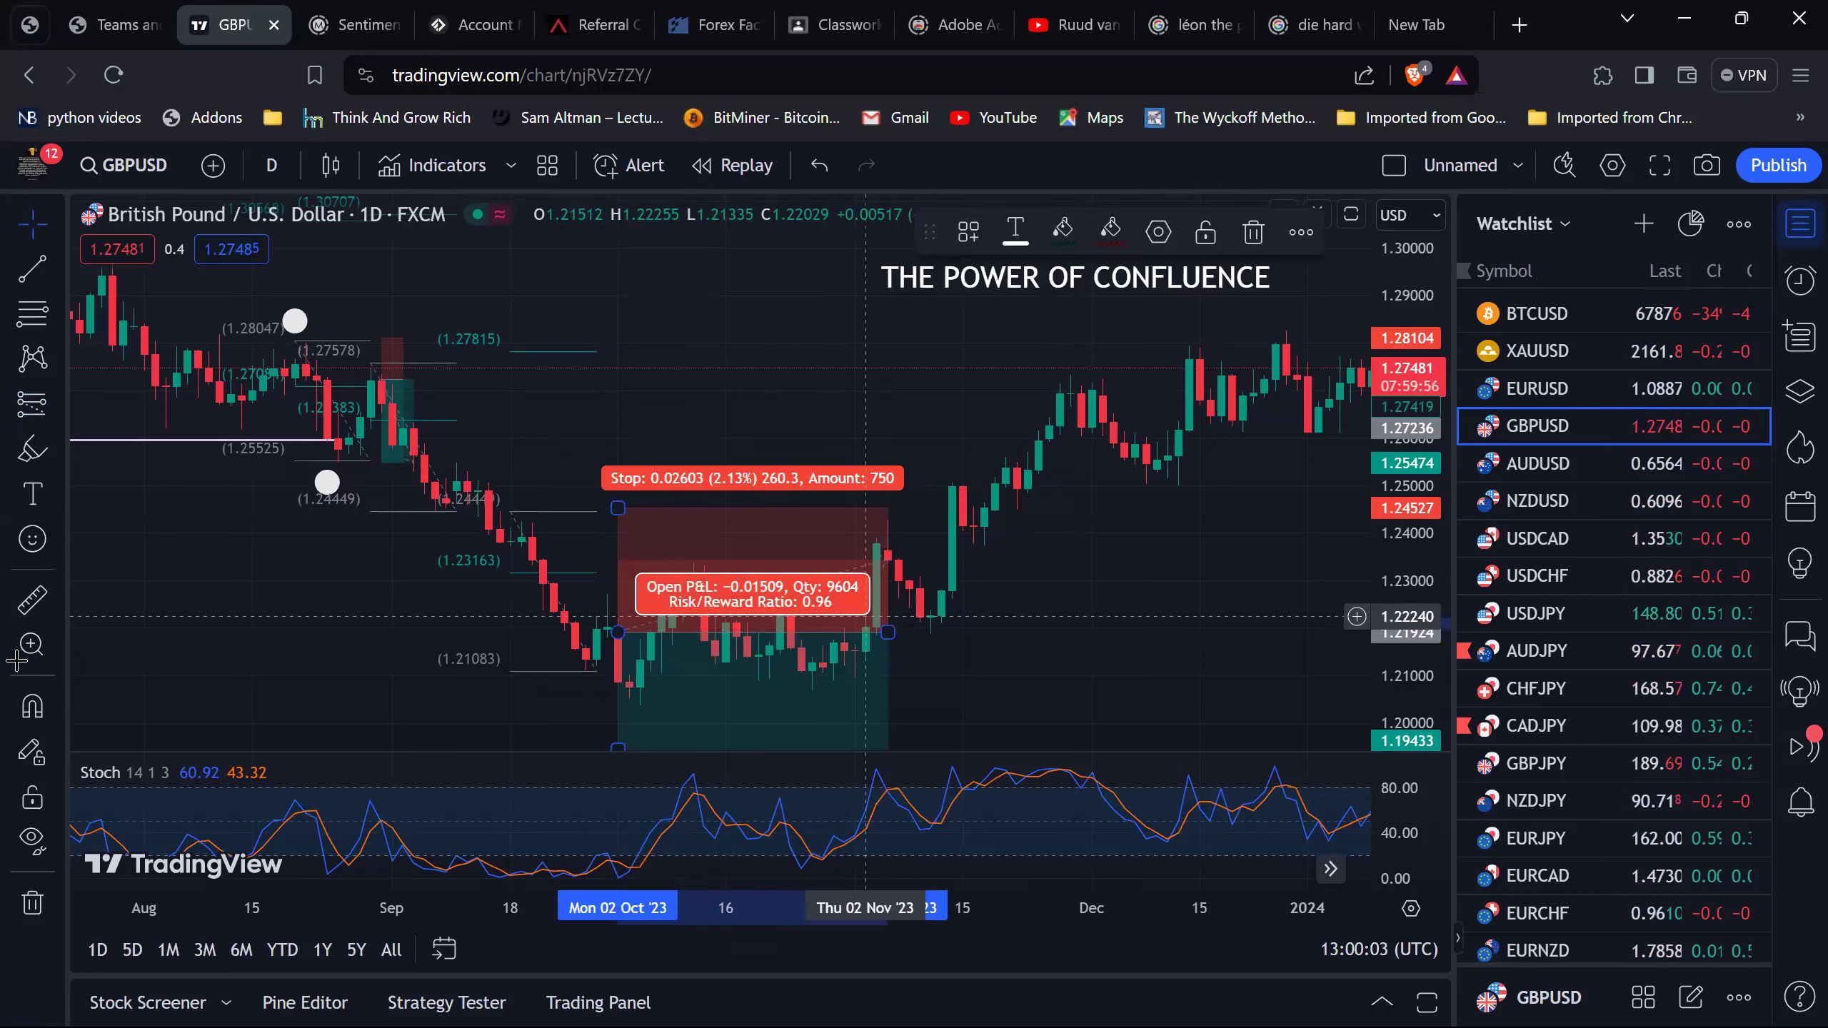
Delete the short position placed at 2 October, and draw a horizontal trend line at about 1.22766 from 29 September to 11 October.
{"action": "key", "text": "Delete"}
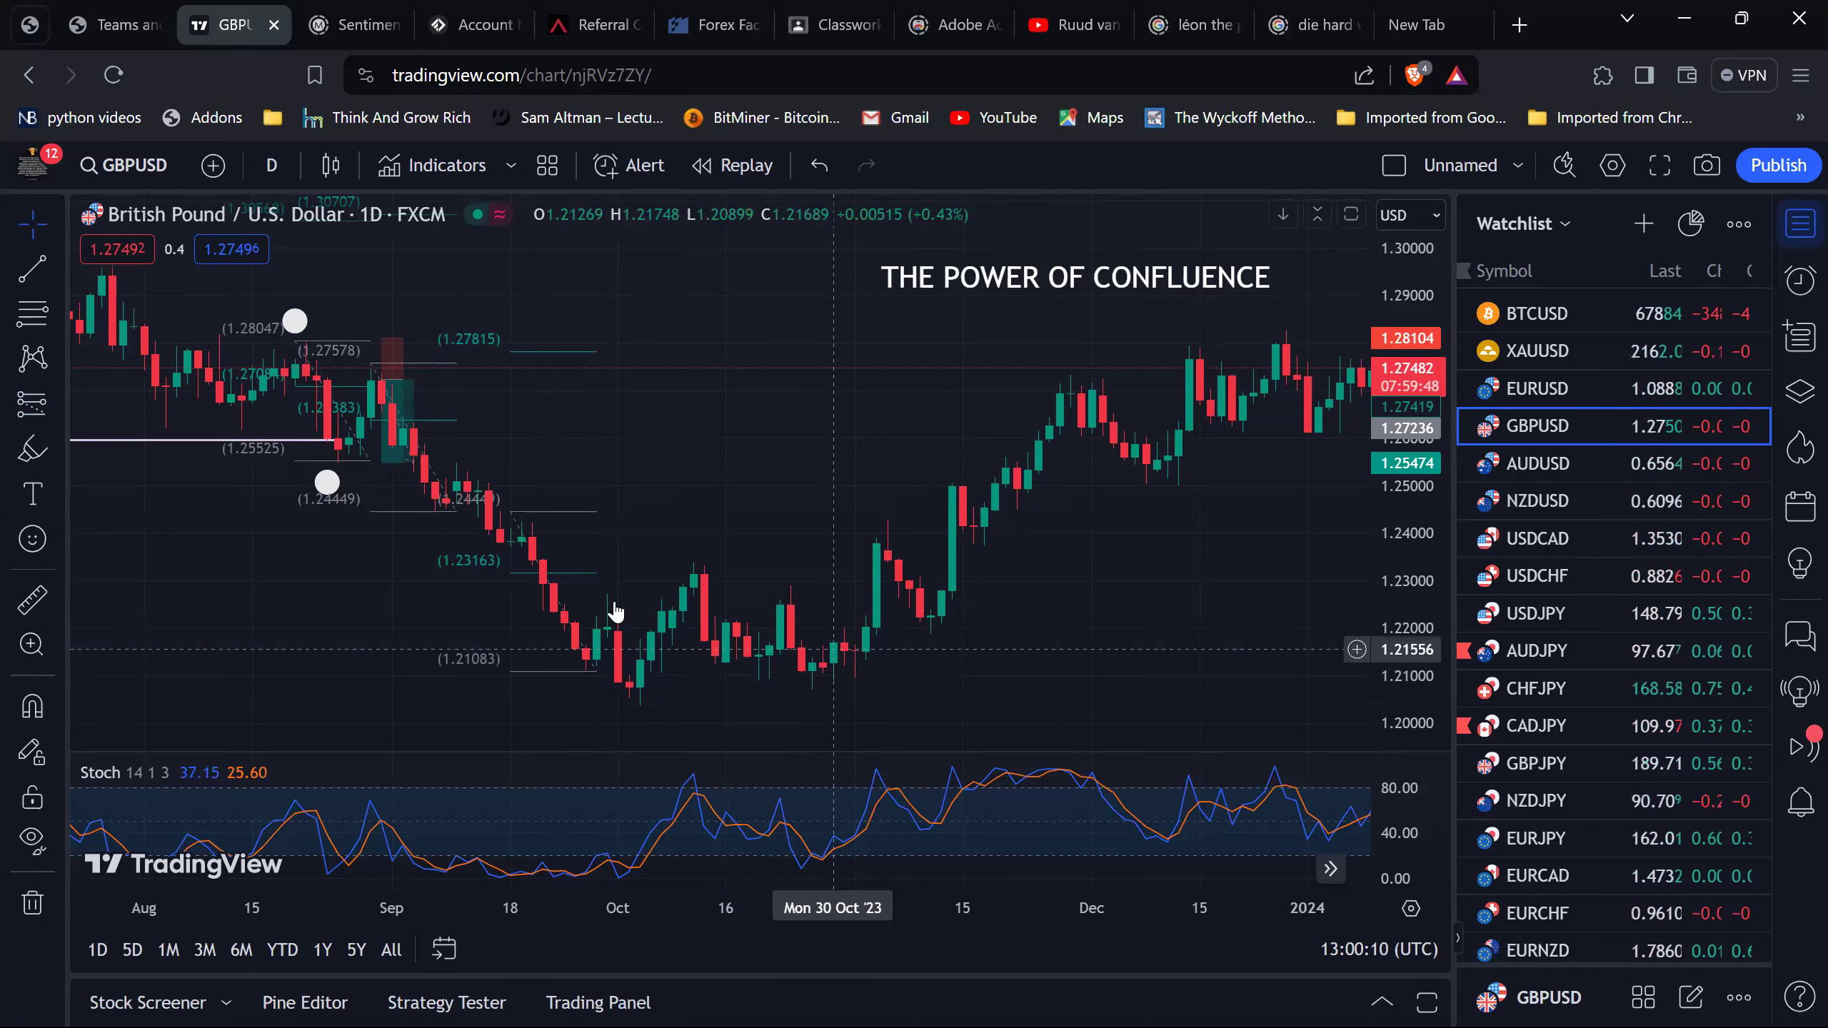
{"action": "left_click", "coordinate": [31, 269]}
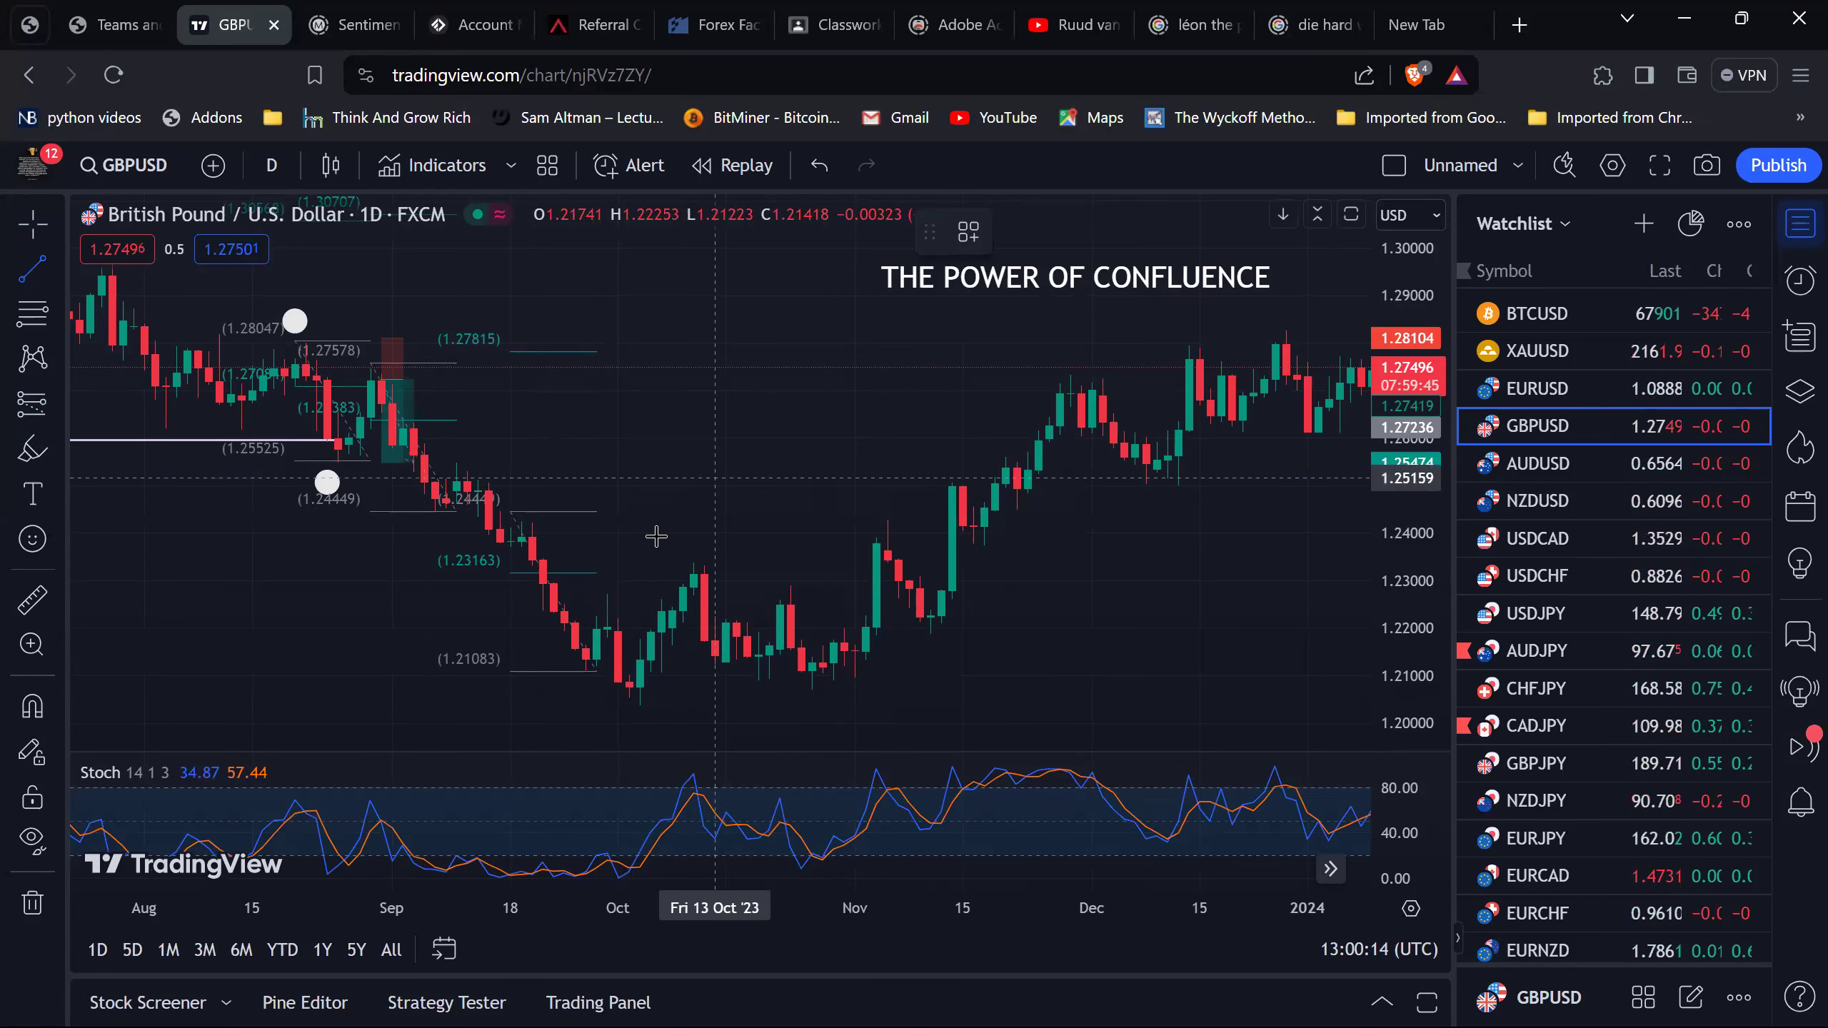
{"action": "left_click", "coordinate": [607, 592]}
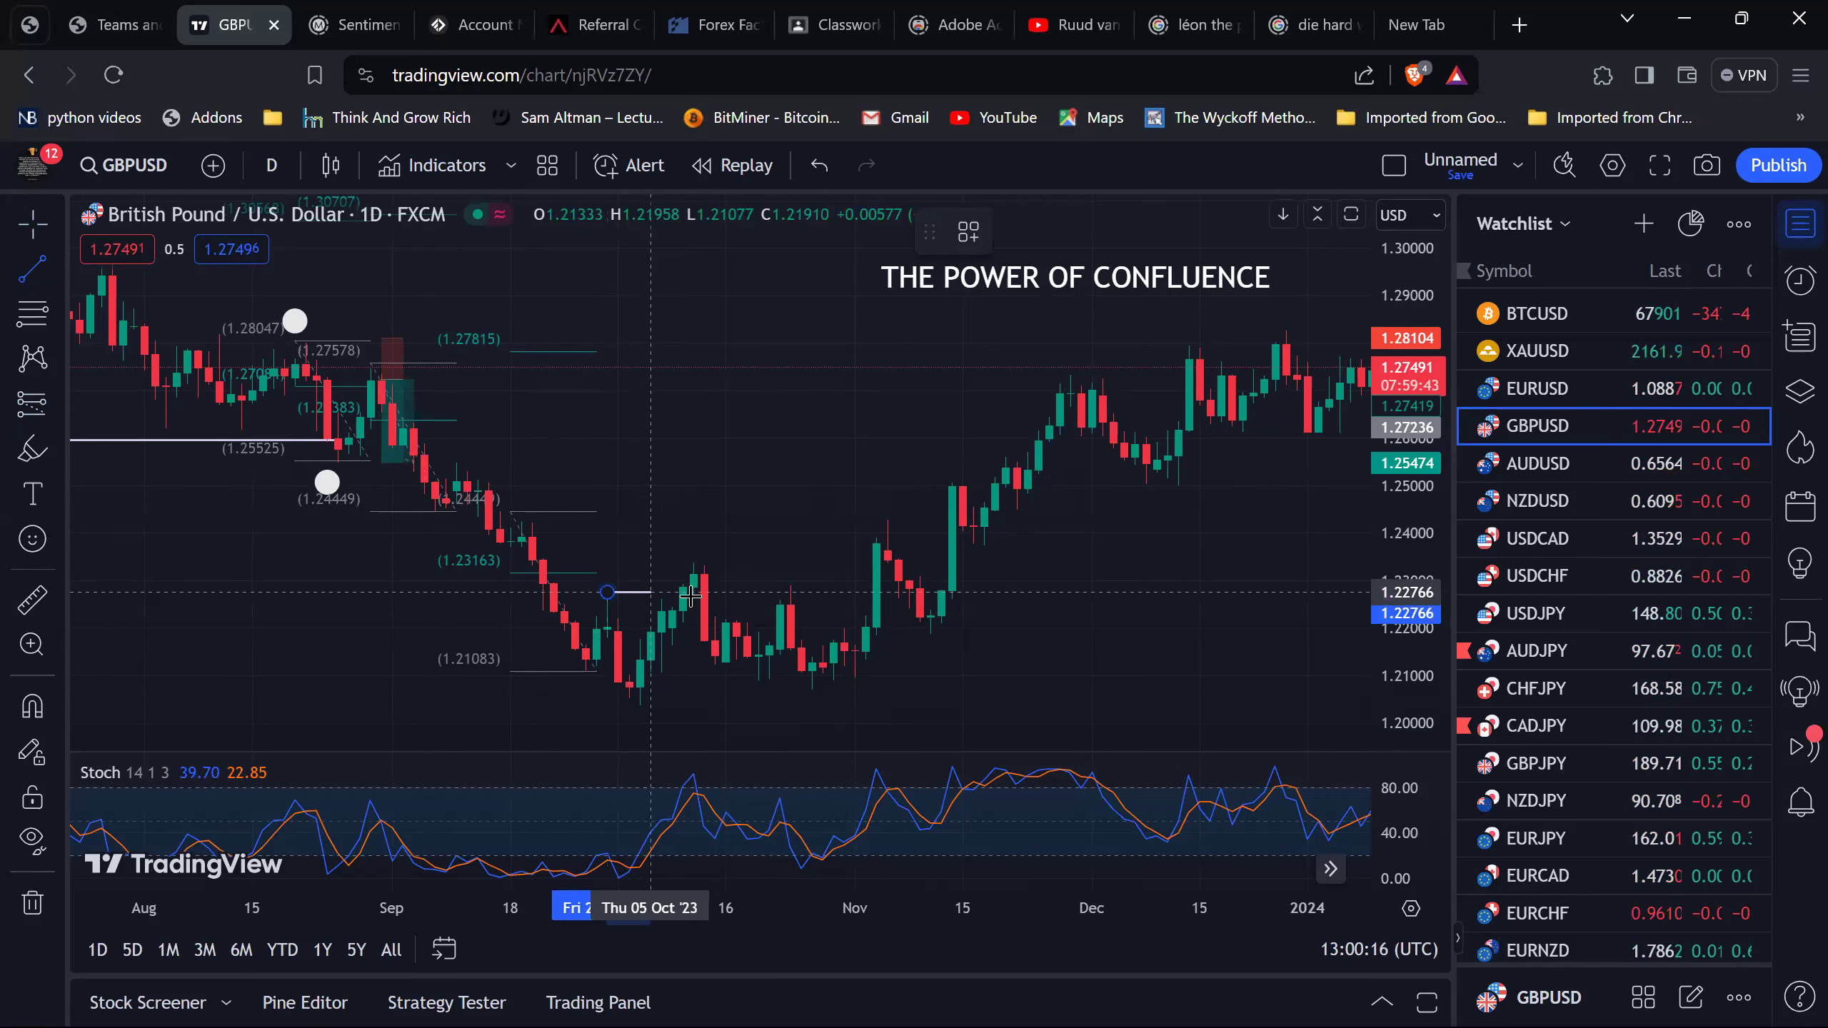
{"action": "left_click", "coordinate": [694, 592]}
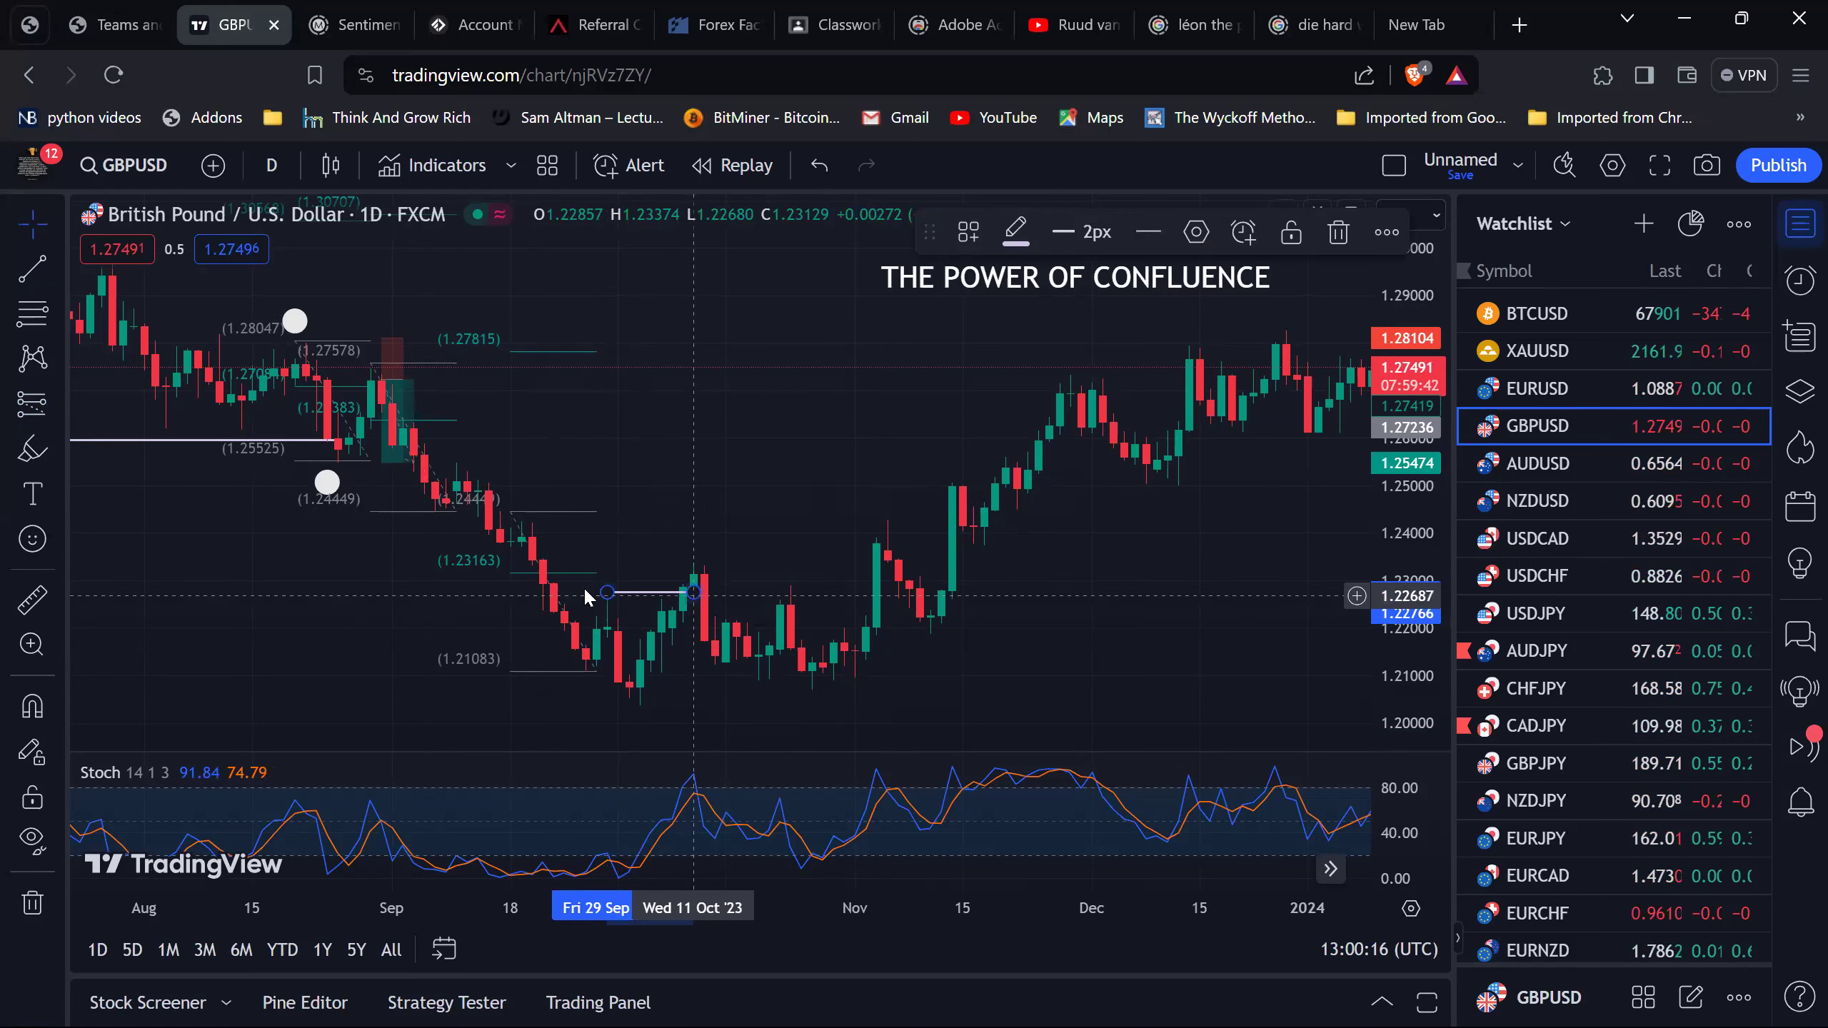
Draw a trend line from about 1.23397 at 11 October to the early November candles, and undo it.
{"action": "left_click", "coordinate": [24, 270]}
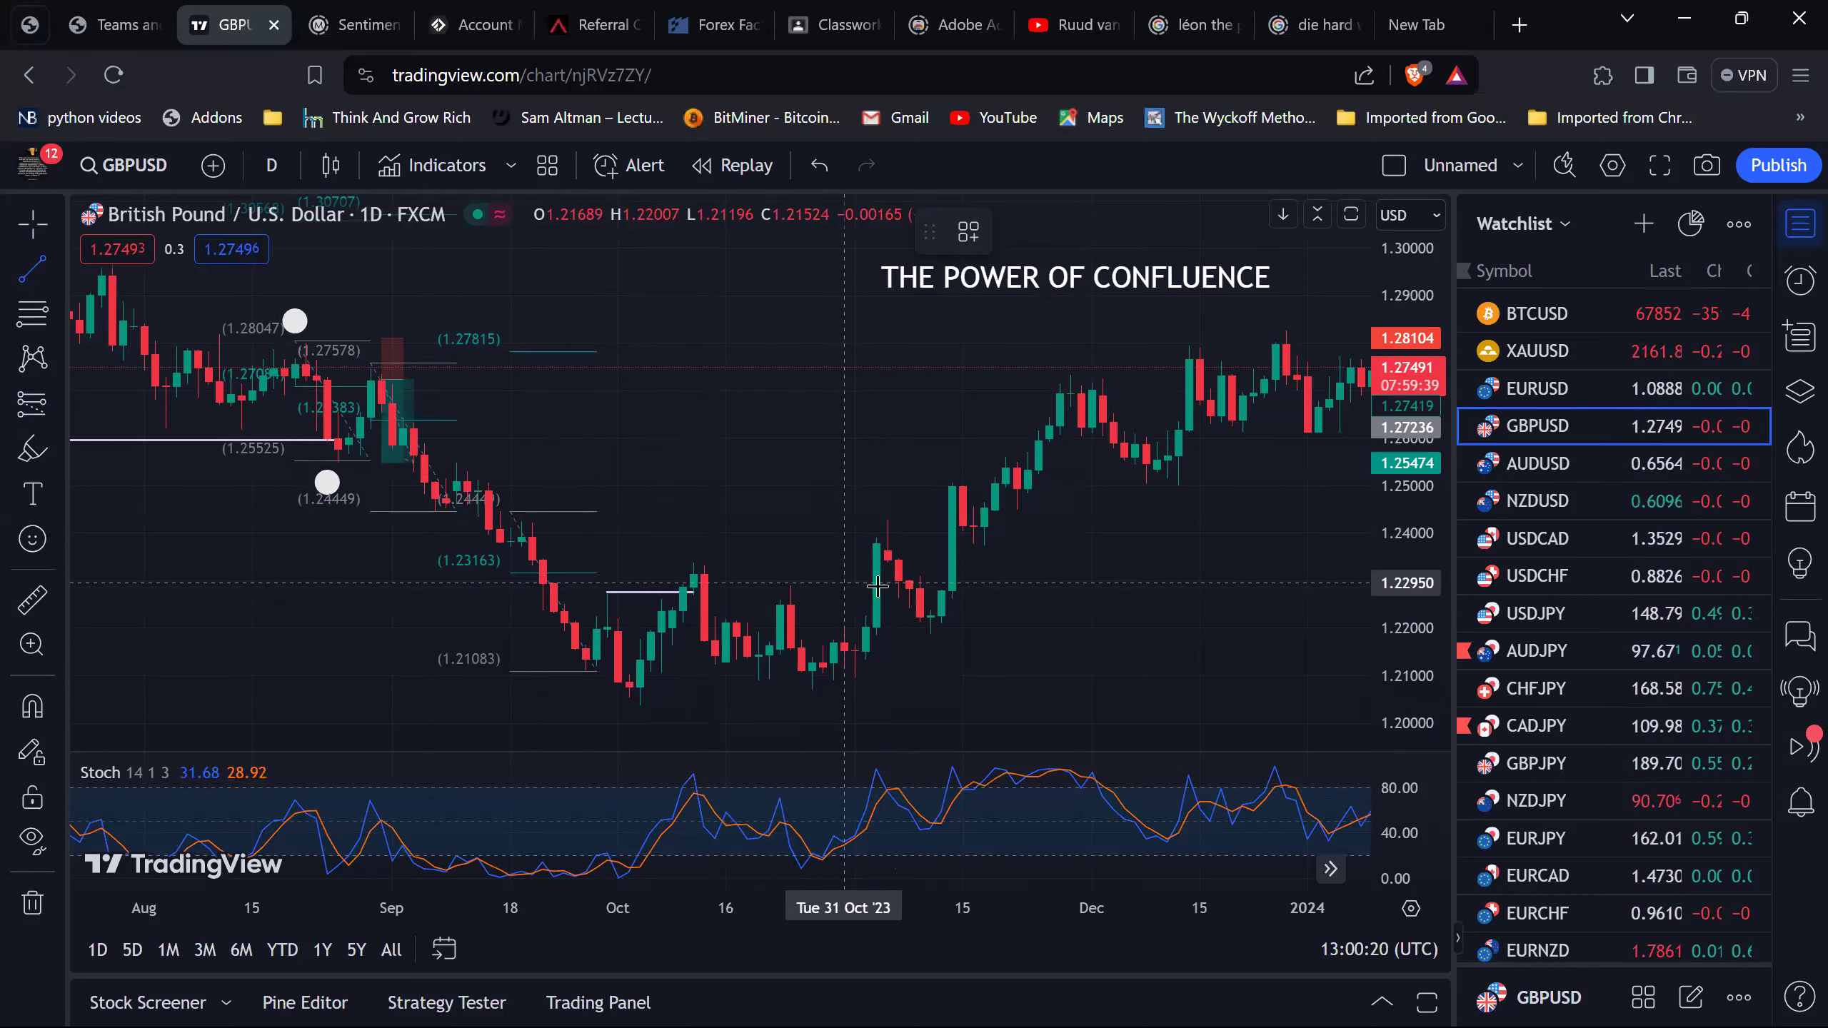
{"action": "left_click", "coordinate": [693, 562]}
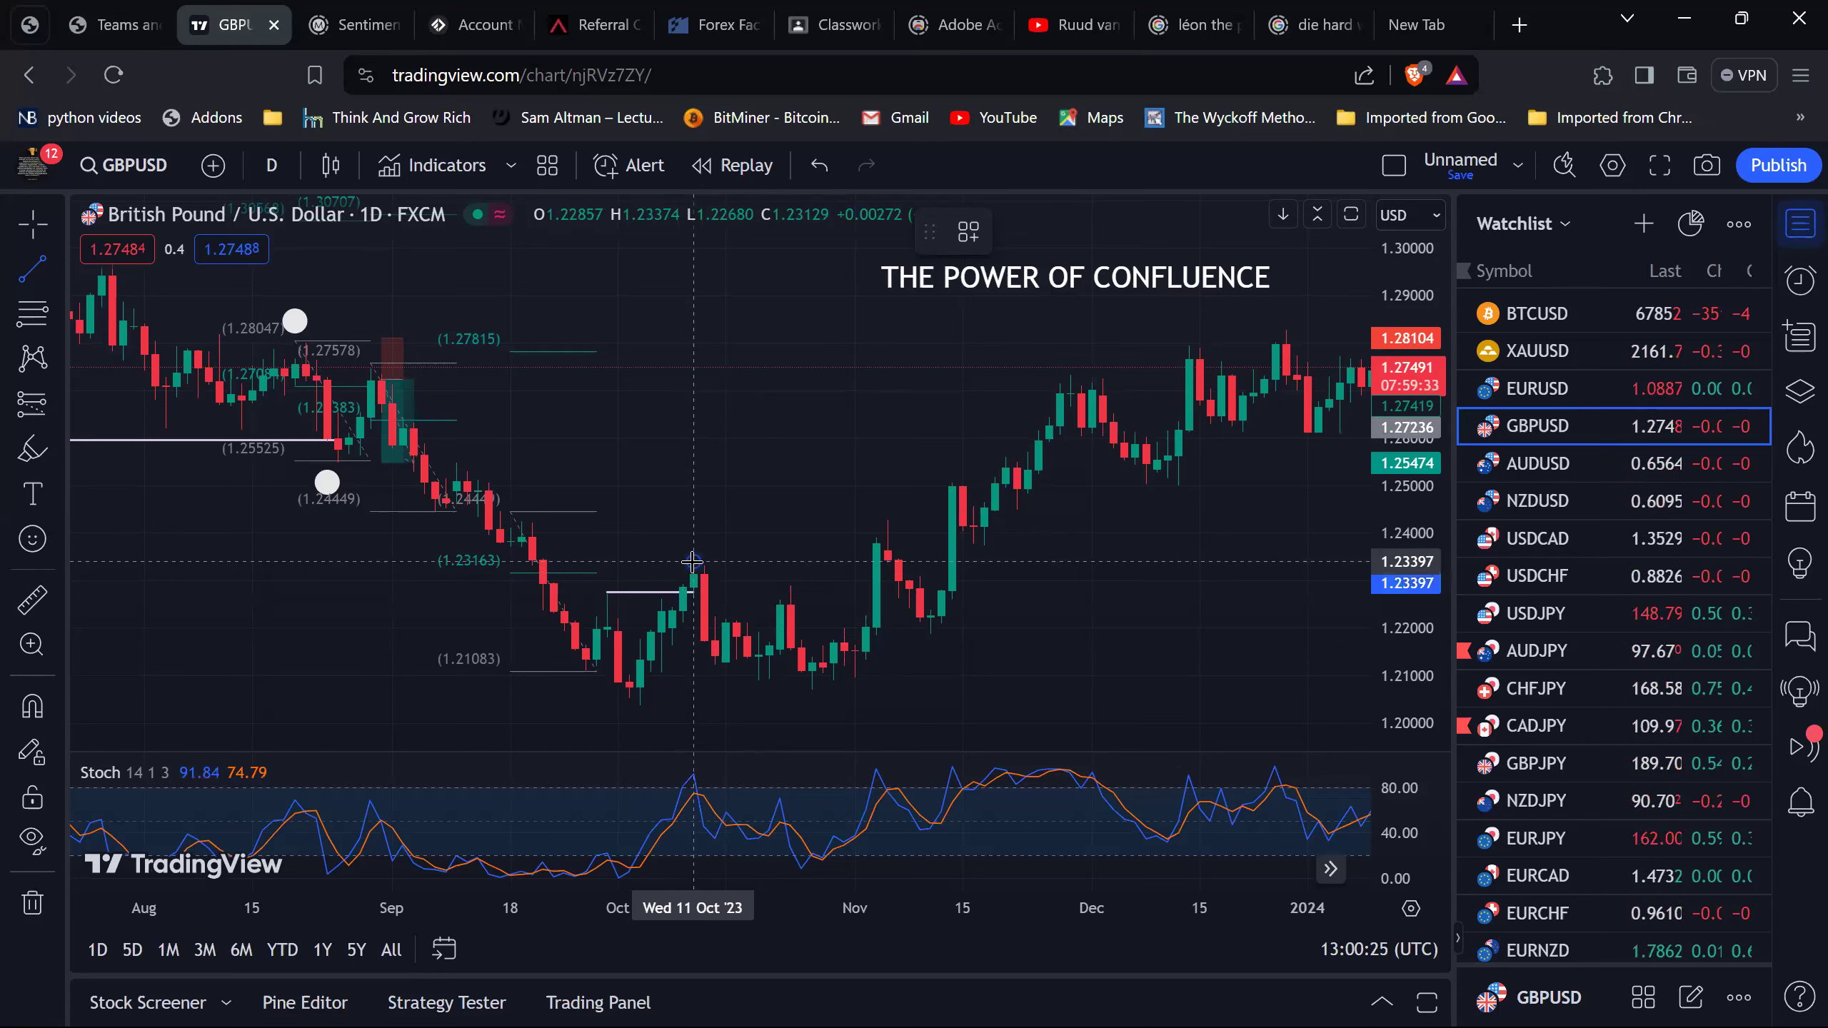
{"action": "left_click", "coordinate": [876, 576]}
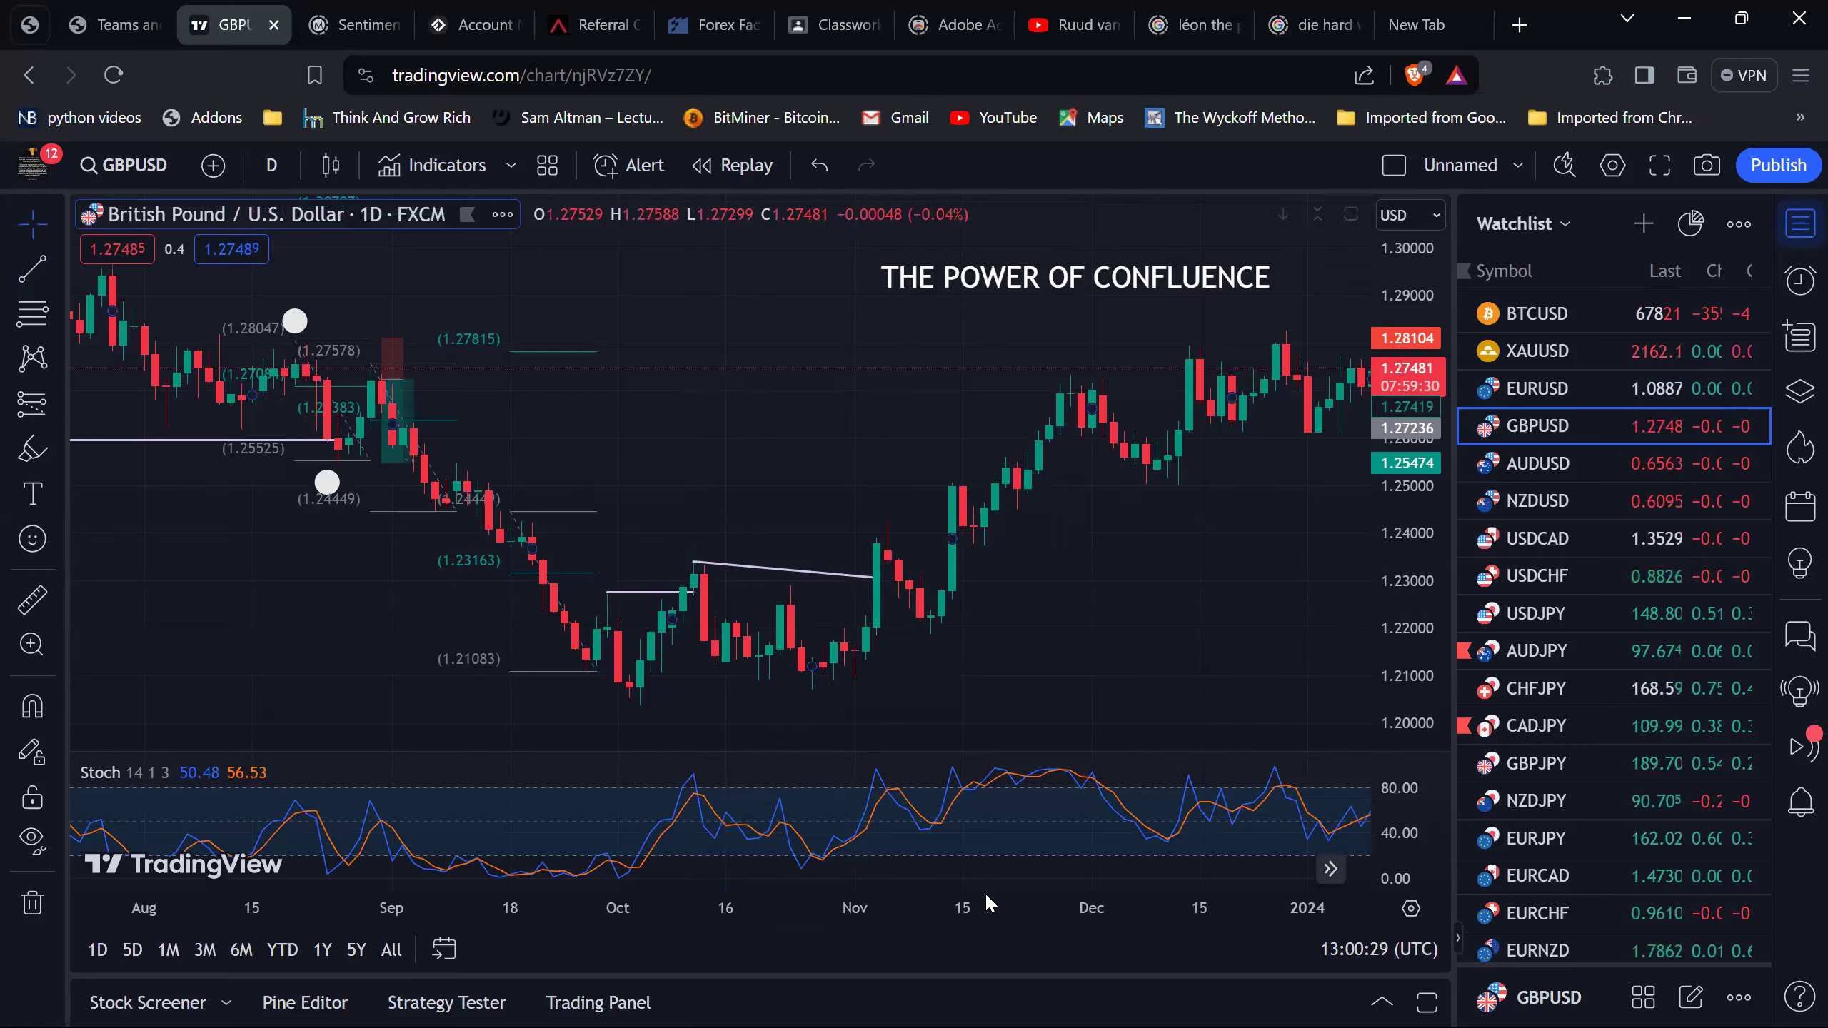
{"action": "key", "text": "ctrl+z"}
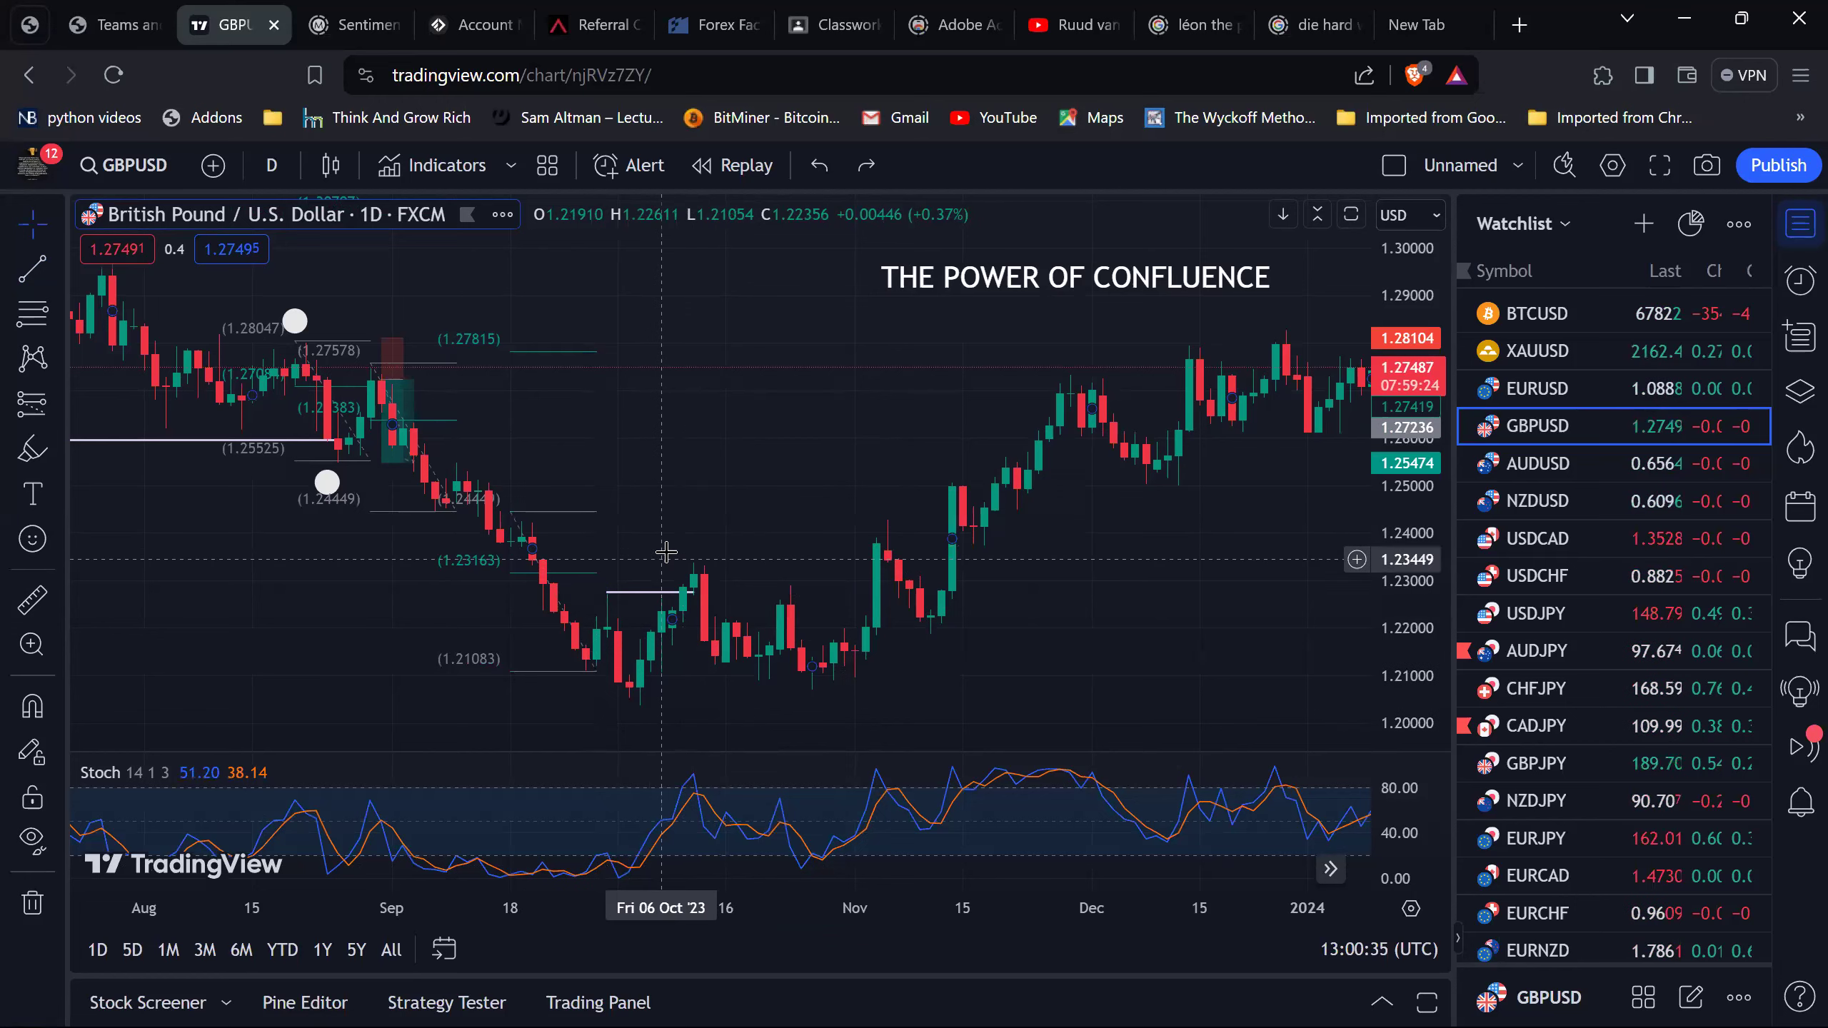
Draw a Fibonacci retracement from about 1.20372 at 3 October to about 1.23387 at 13 October.
{"action": "scroll", "coordinate": [665, 551], "scroll_direction": "up", "scroll_amount": 3}
{"action": "scroll", "coordinate": [665, 551], "scroll_direction": "right", "scroll_amount": 5}
{"action": "scroll", "coordinate": [666, 552], "scroll_direction": "left", "scroll_amount": 10}
{"action": "scroll", "coordinate": [665, 551], "scroll_direction": "right", "scroll_amount": 7}
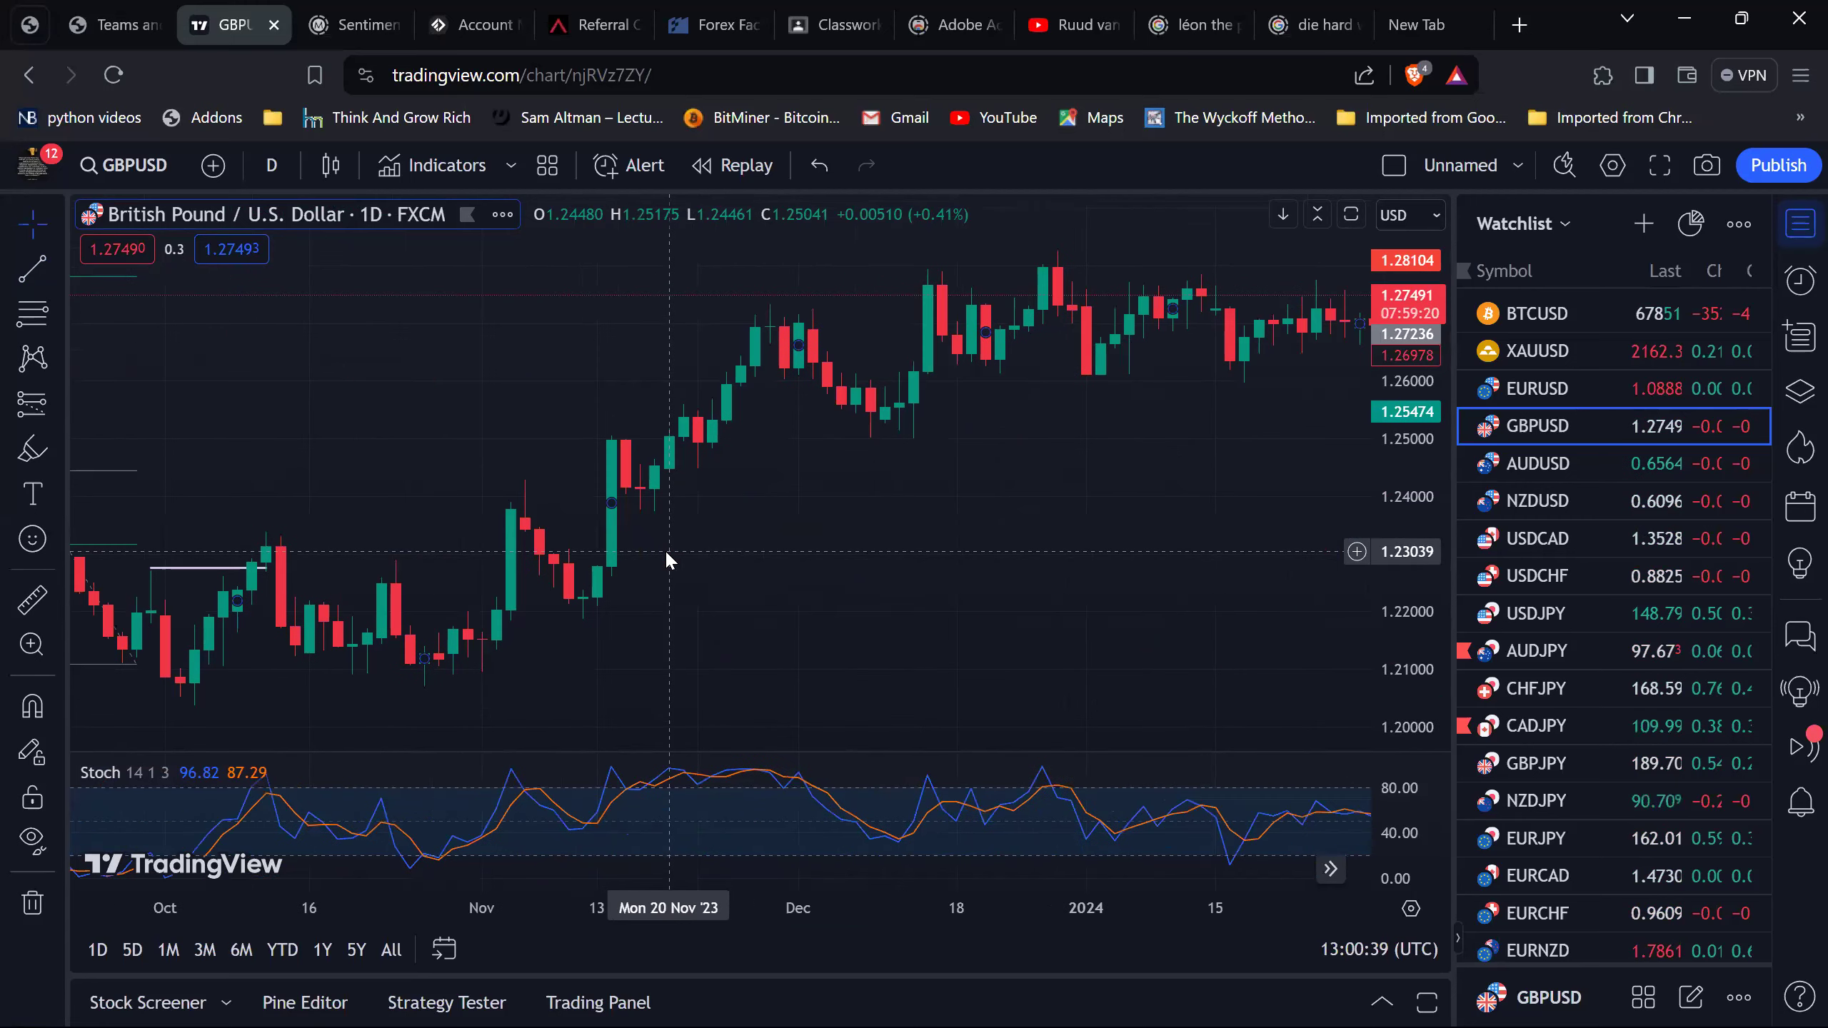
{"action": "scroll", "coordinate": [665, 551], "scroll_direction": "left", "scroll_amount": 5}
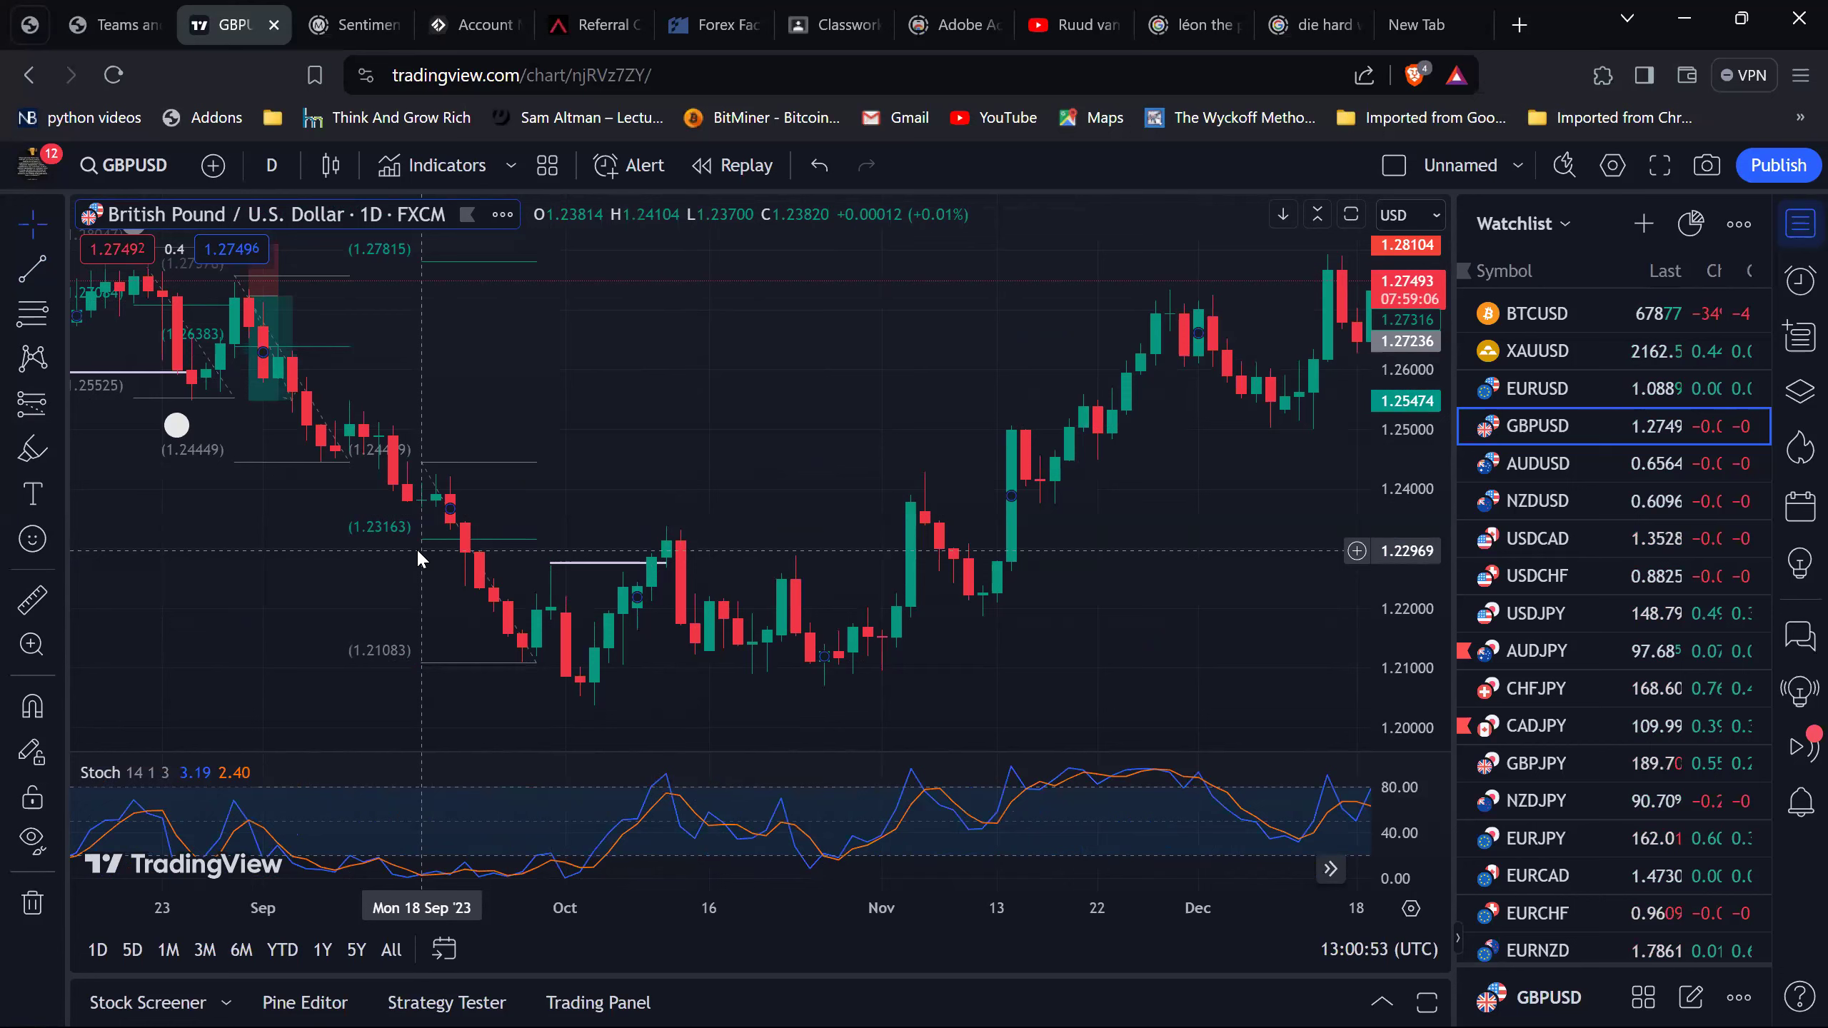
{"action": "left_click", "coordinate": [31, 322]}
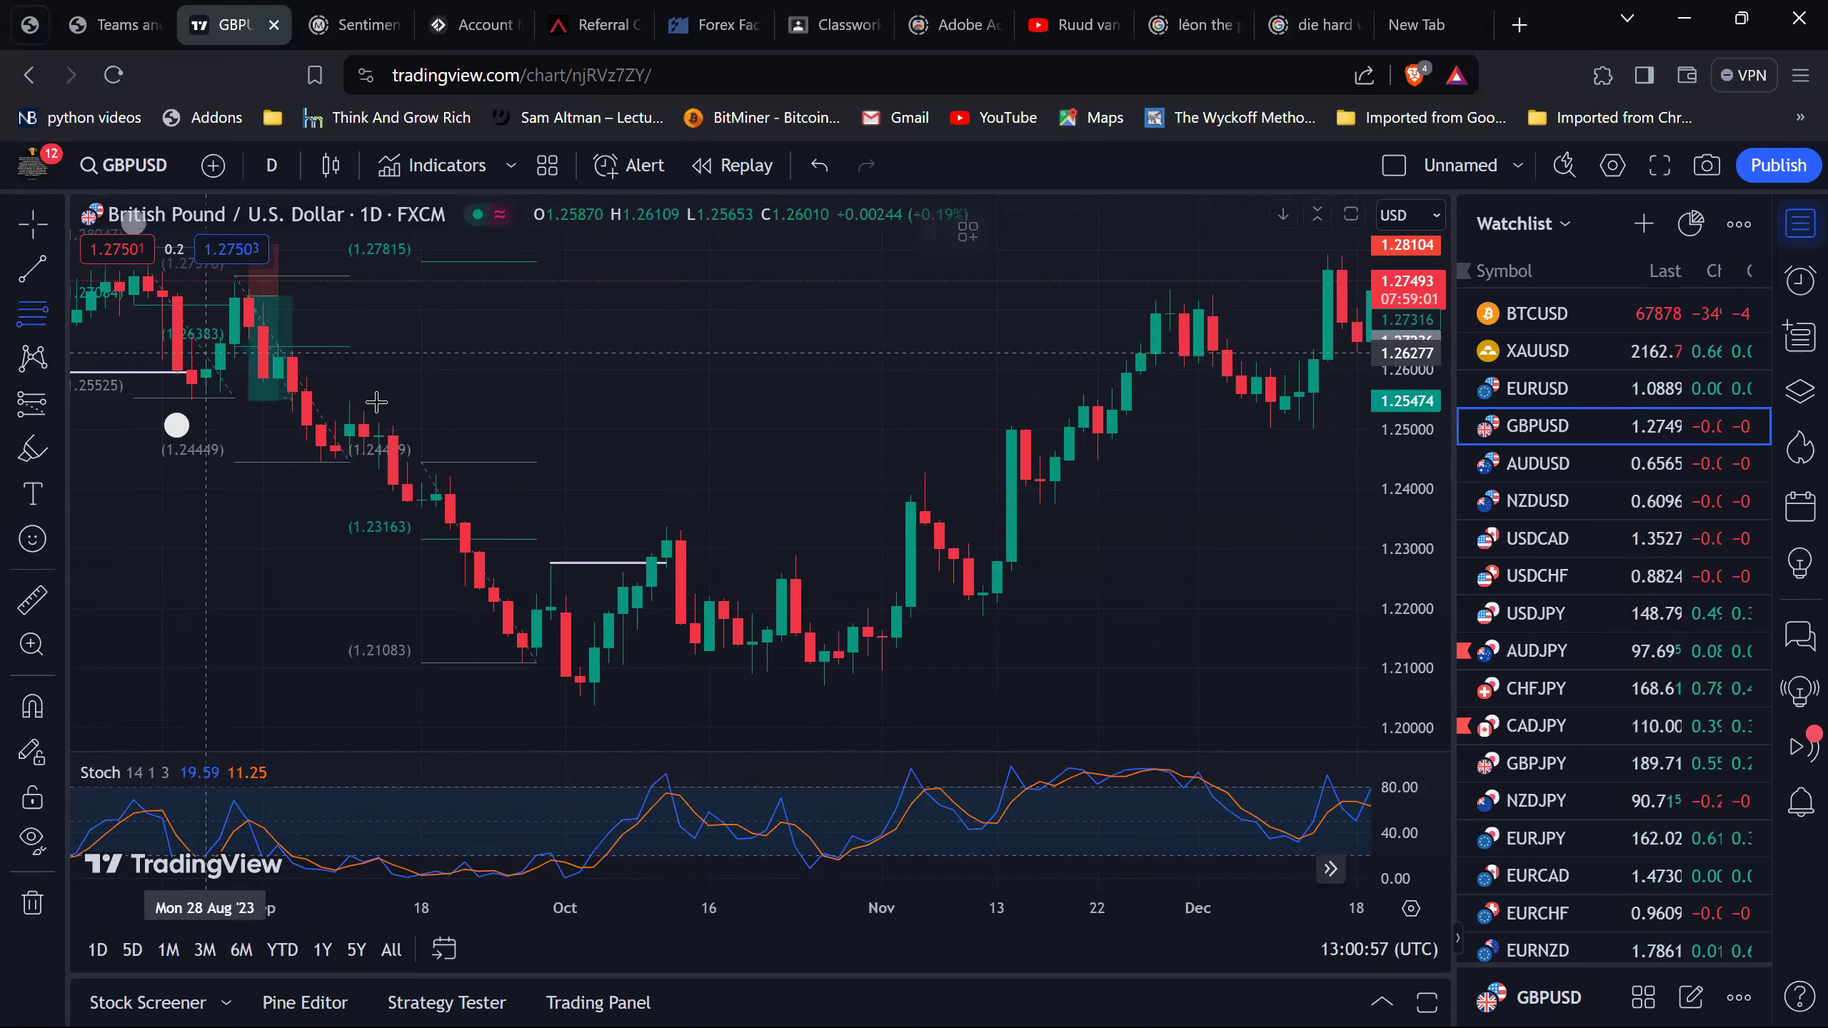
{"action": "left_click", "coordinate": [581, 707]}
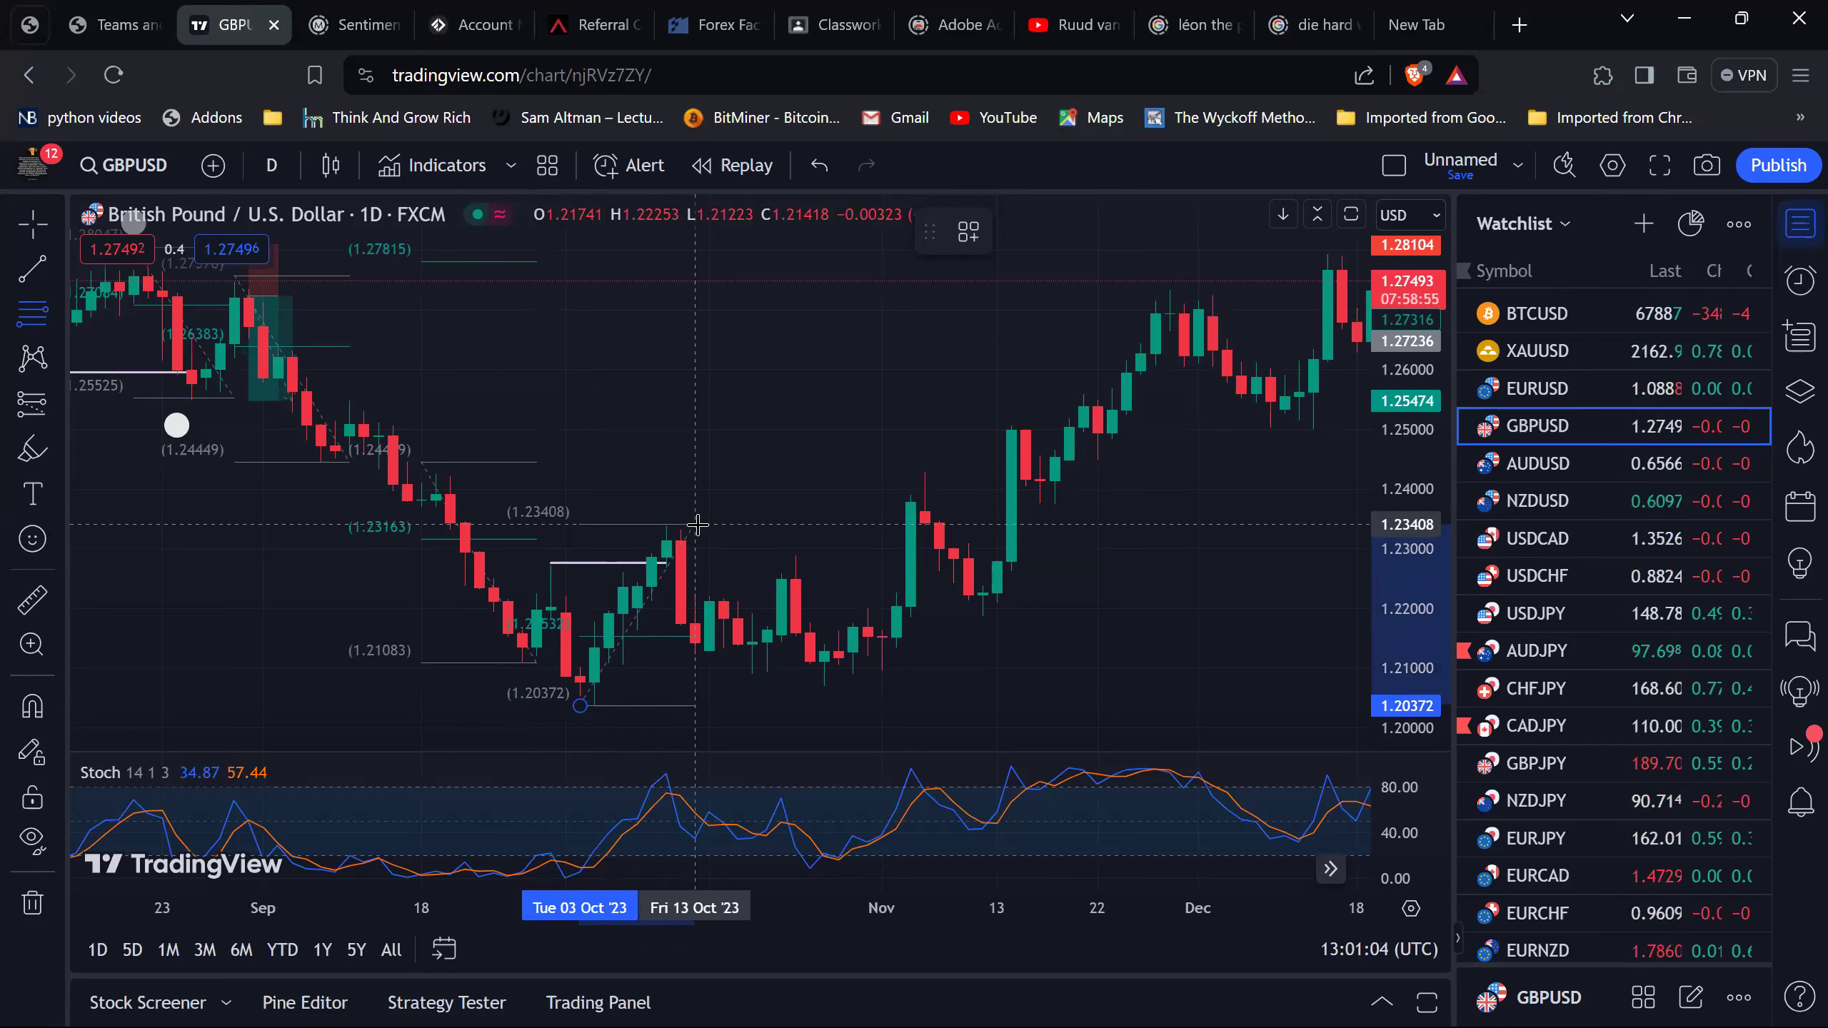
{"action": "left_click", "coordinate": [746, 542]}
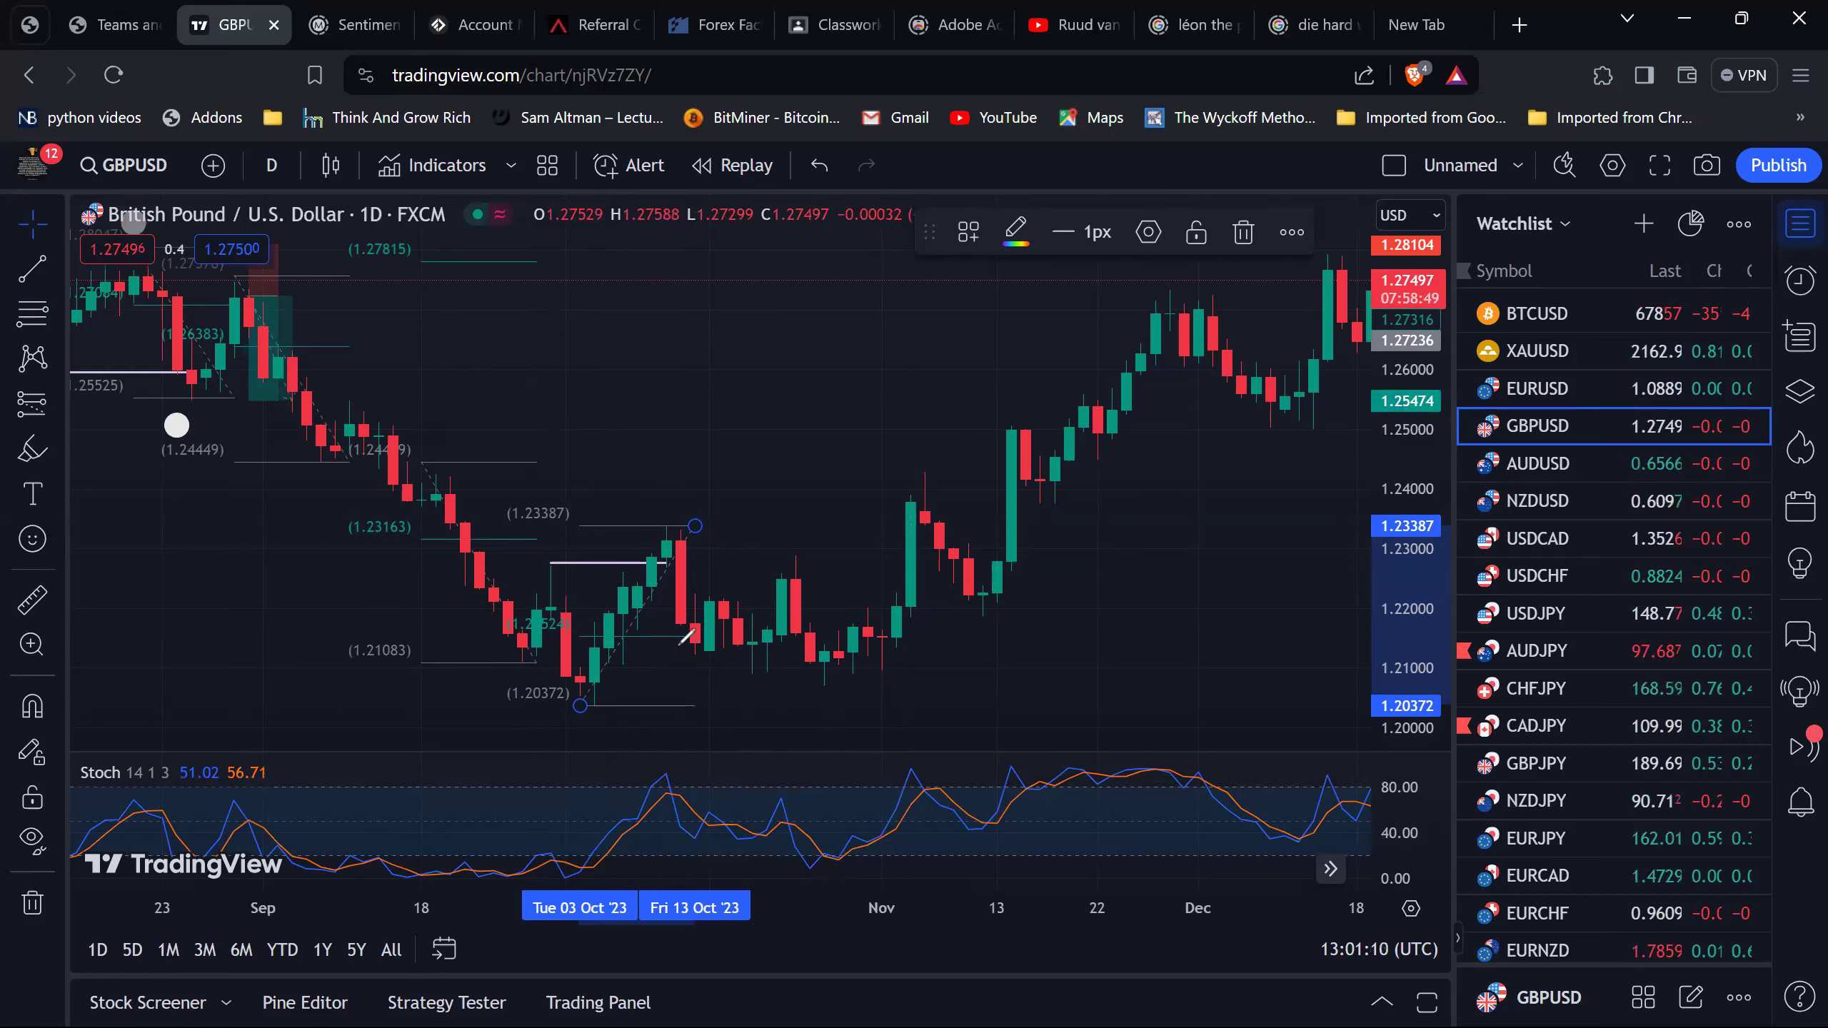
Sketch light blue marks around the mid- and late-October lows and along the retracement's middle level, and undo the circle and curve.
{"action": "left_click_drag", "start_coordinate": [681, 686], "coordinate": [691, 645]}
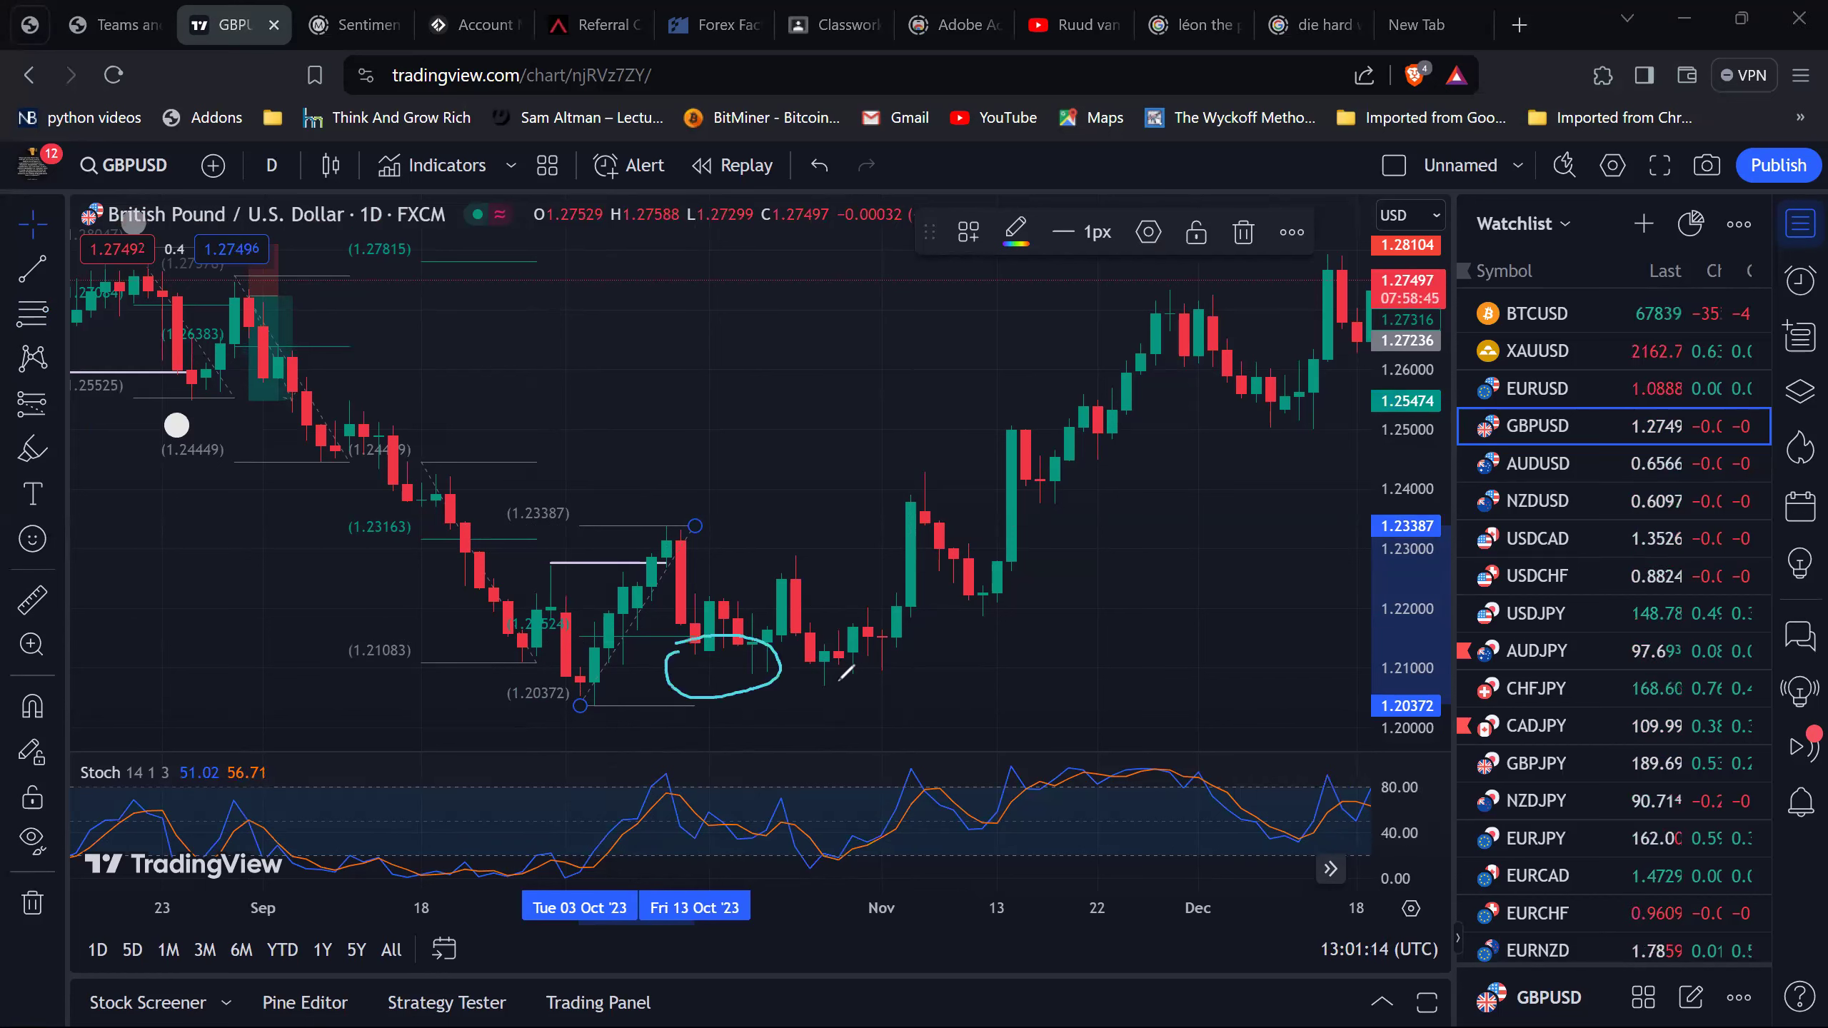
{"action": "left_click_drag", "start_coordinate": [790, 672], "coordinate": [850, 688]}
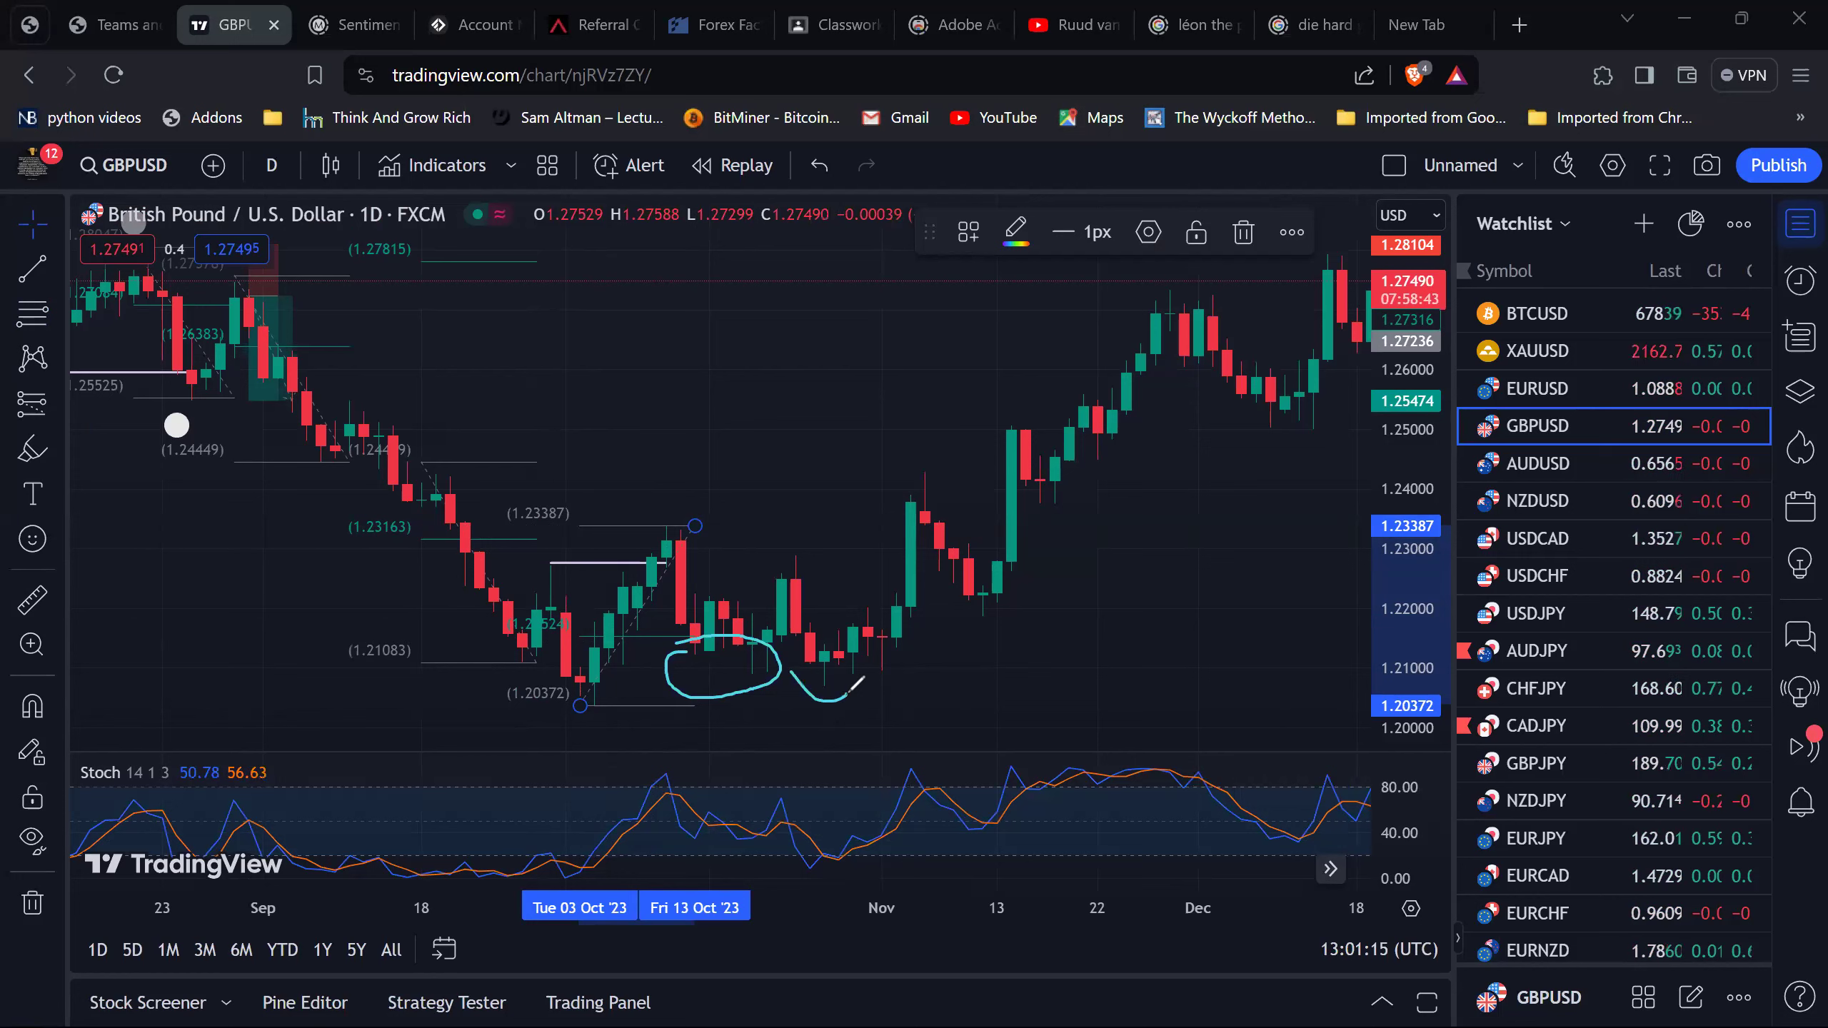
{"action": "key", "text": "ctrl+z"}
{"action": "key", "text": "ctrl+z"}
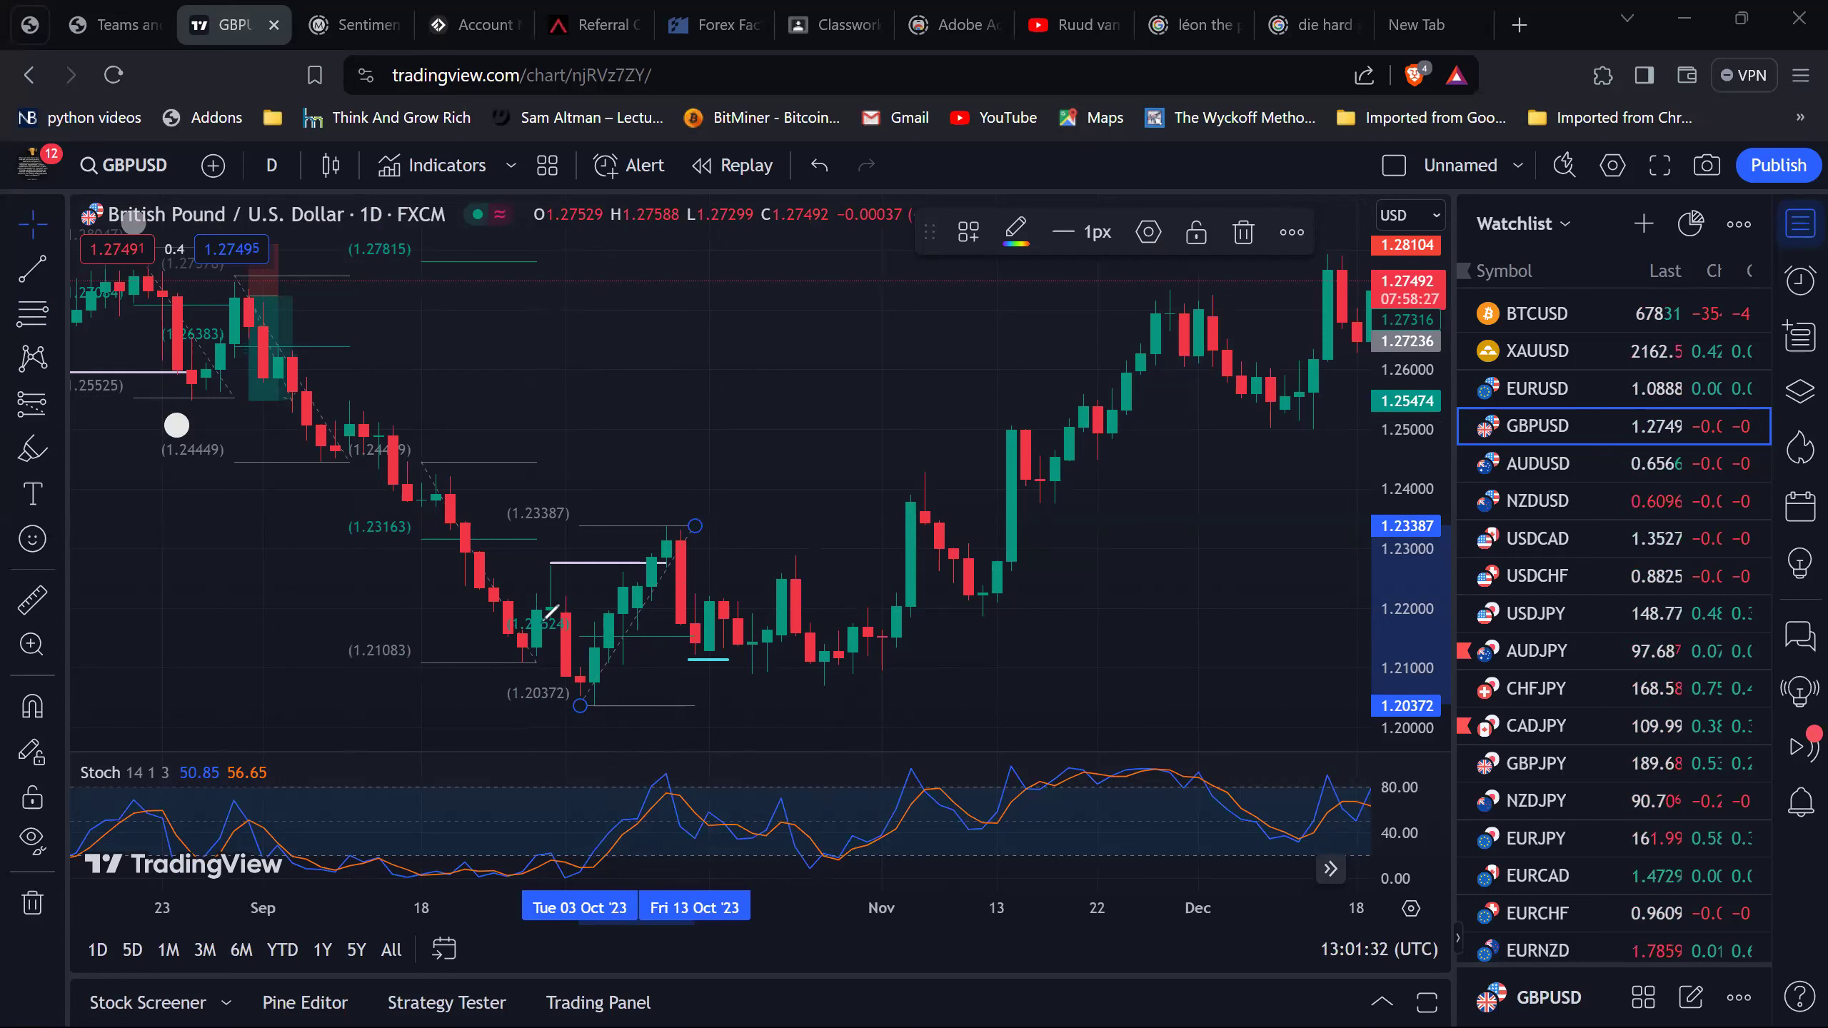
{"action": "left_click_drag", "start_coordinate": [589, 642], "coordinate": [708, 640]}
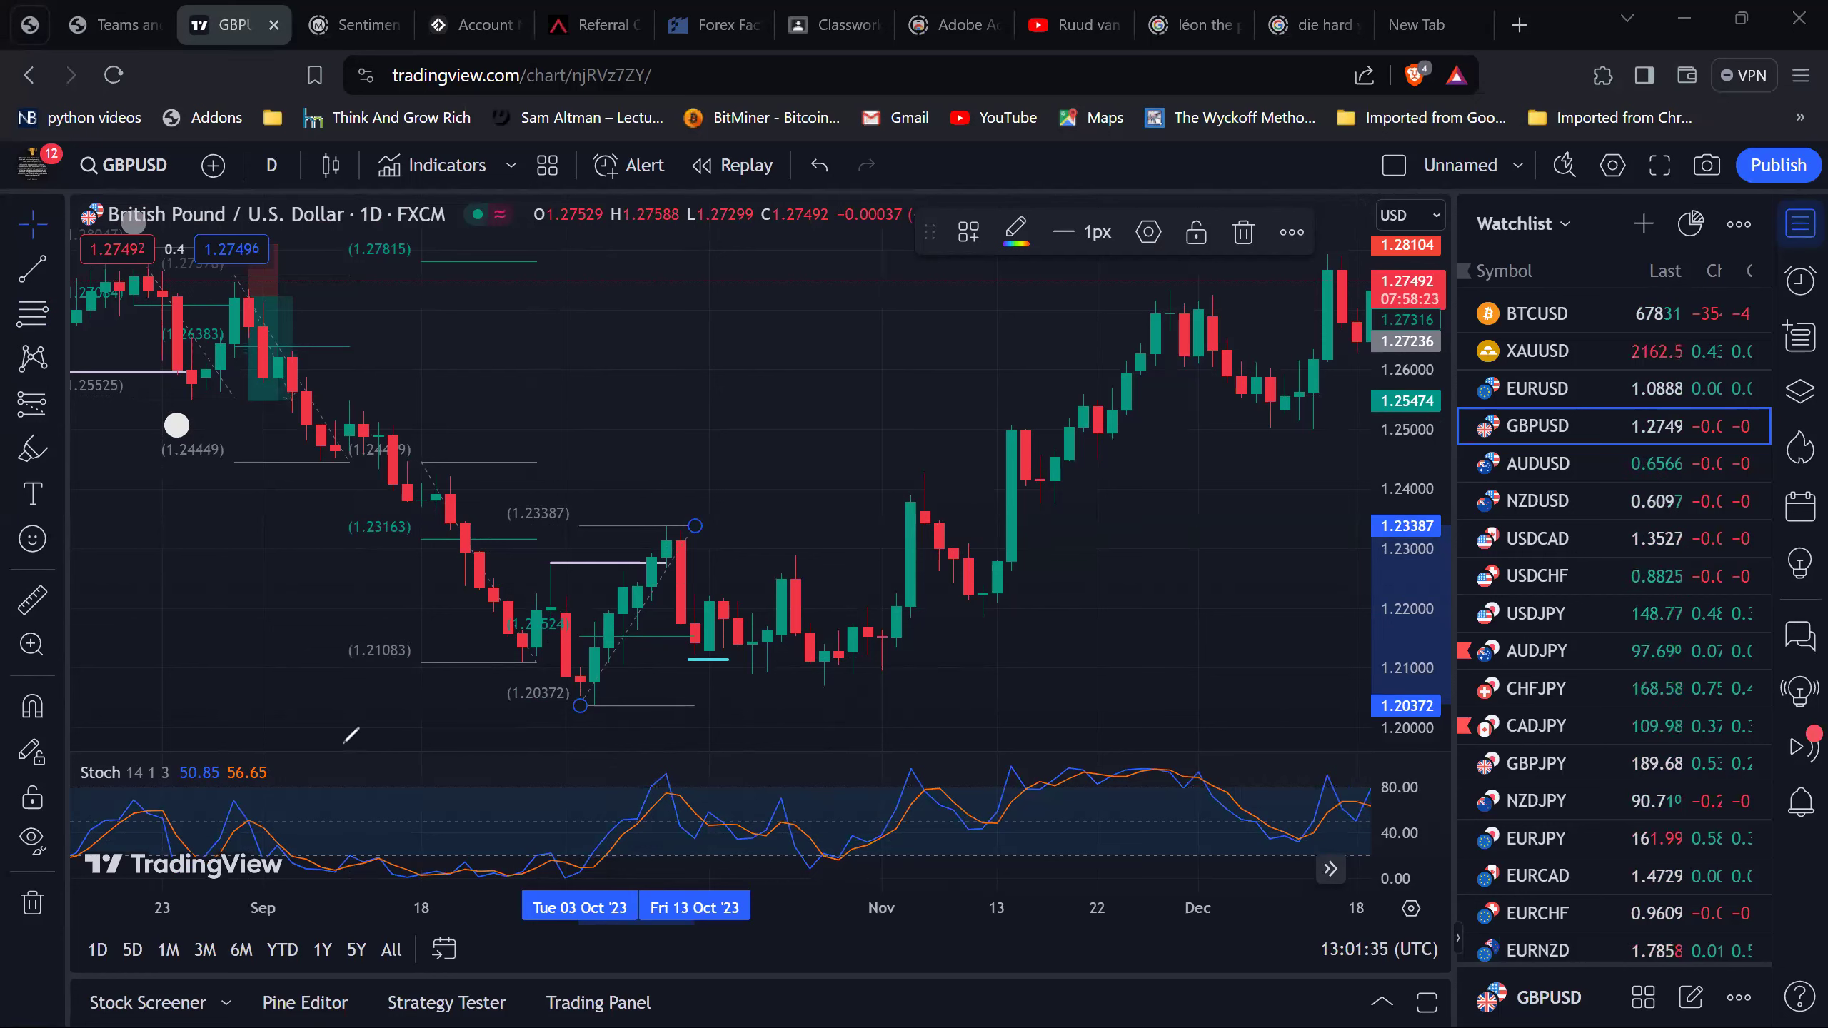
Draw a trend line at about 1.21545 along the retracement's middle level from 3 October to about 22 November.
{"action": "left_click", "coordinate": [36, 259]}
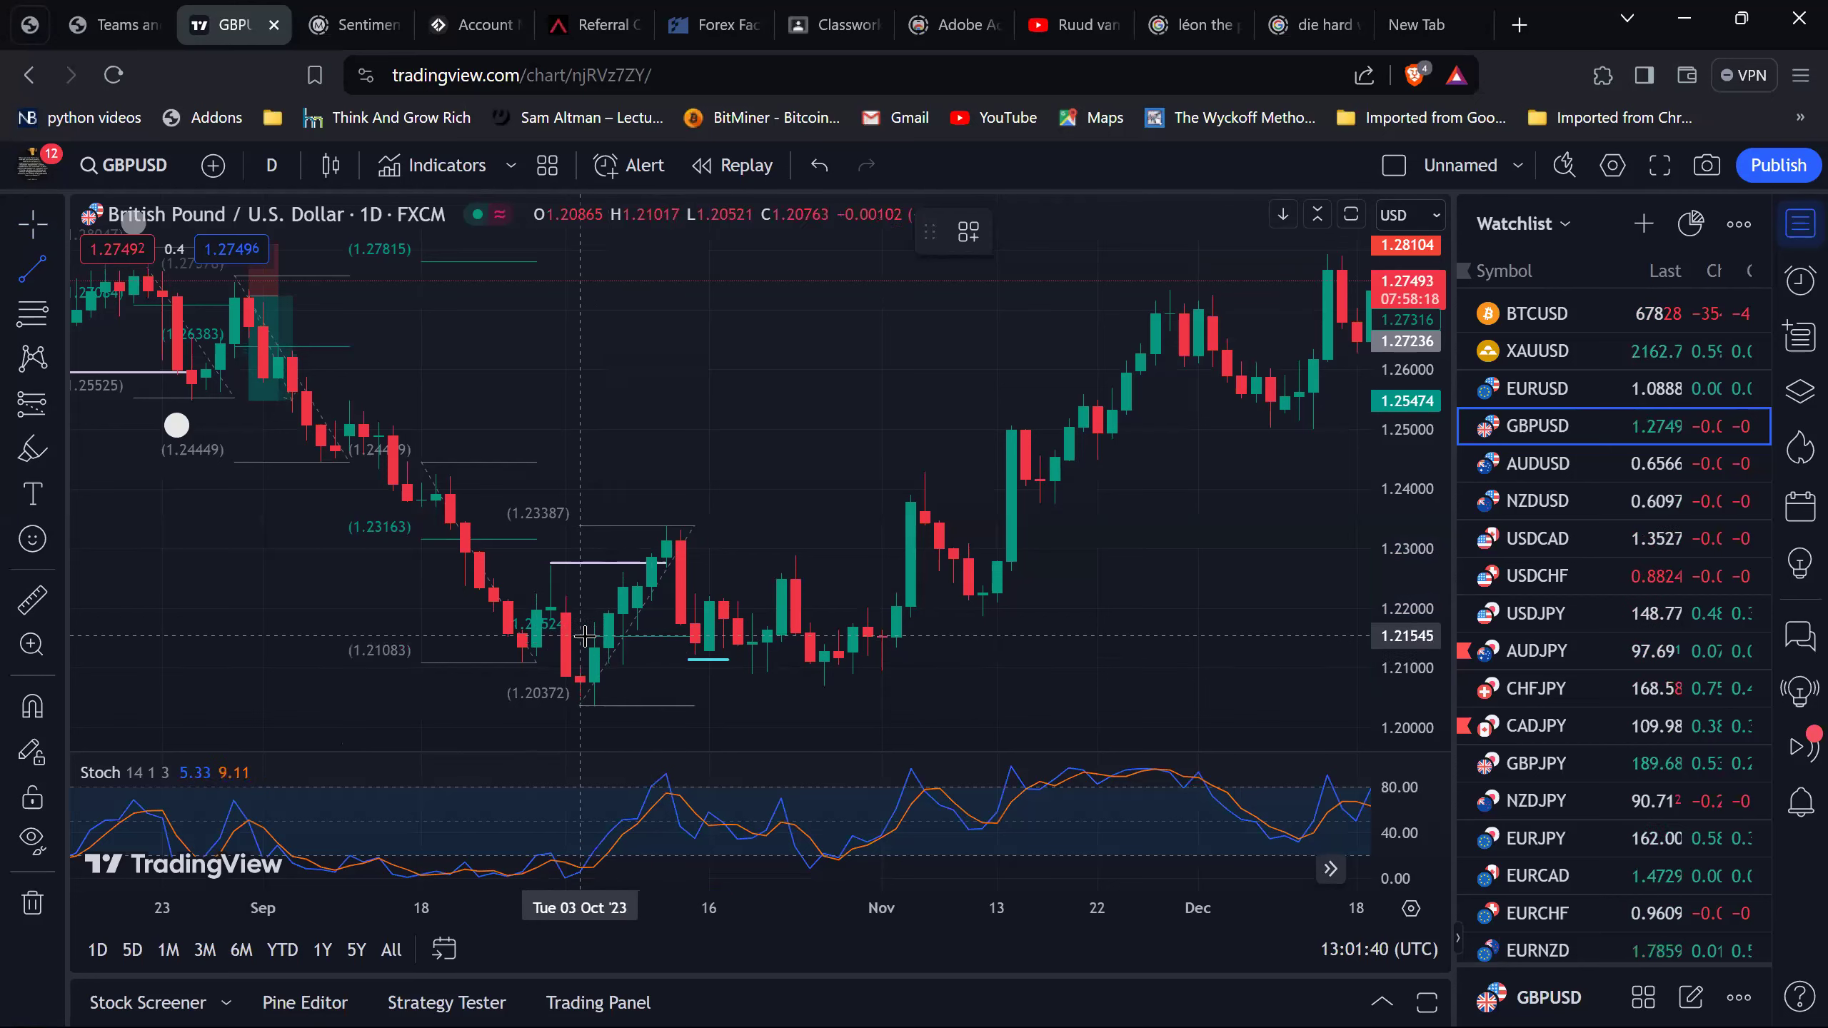
{"action": "left_click", "coordinate": [583, 638]}
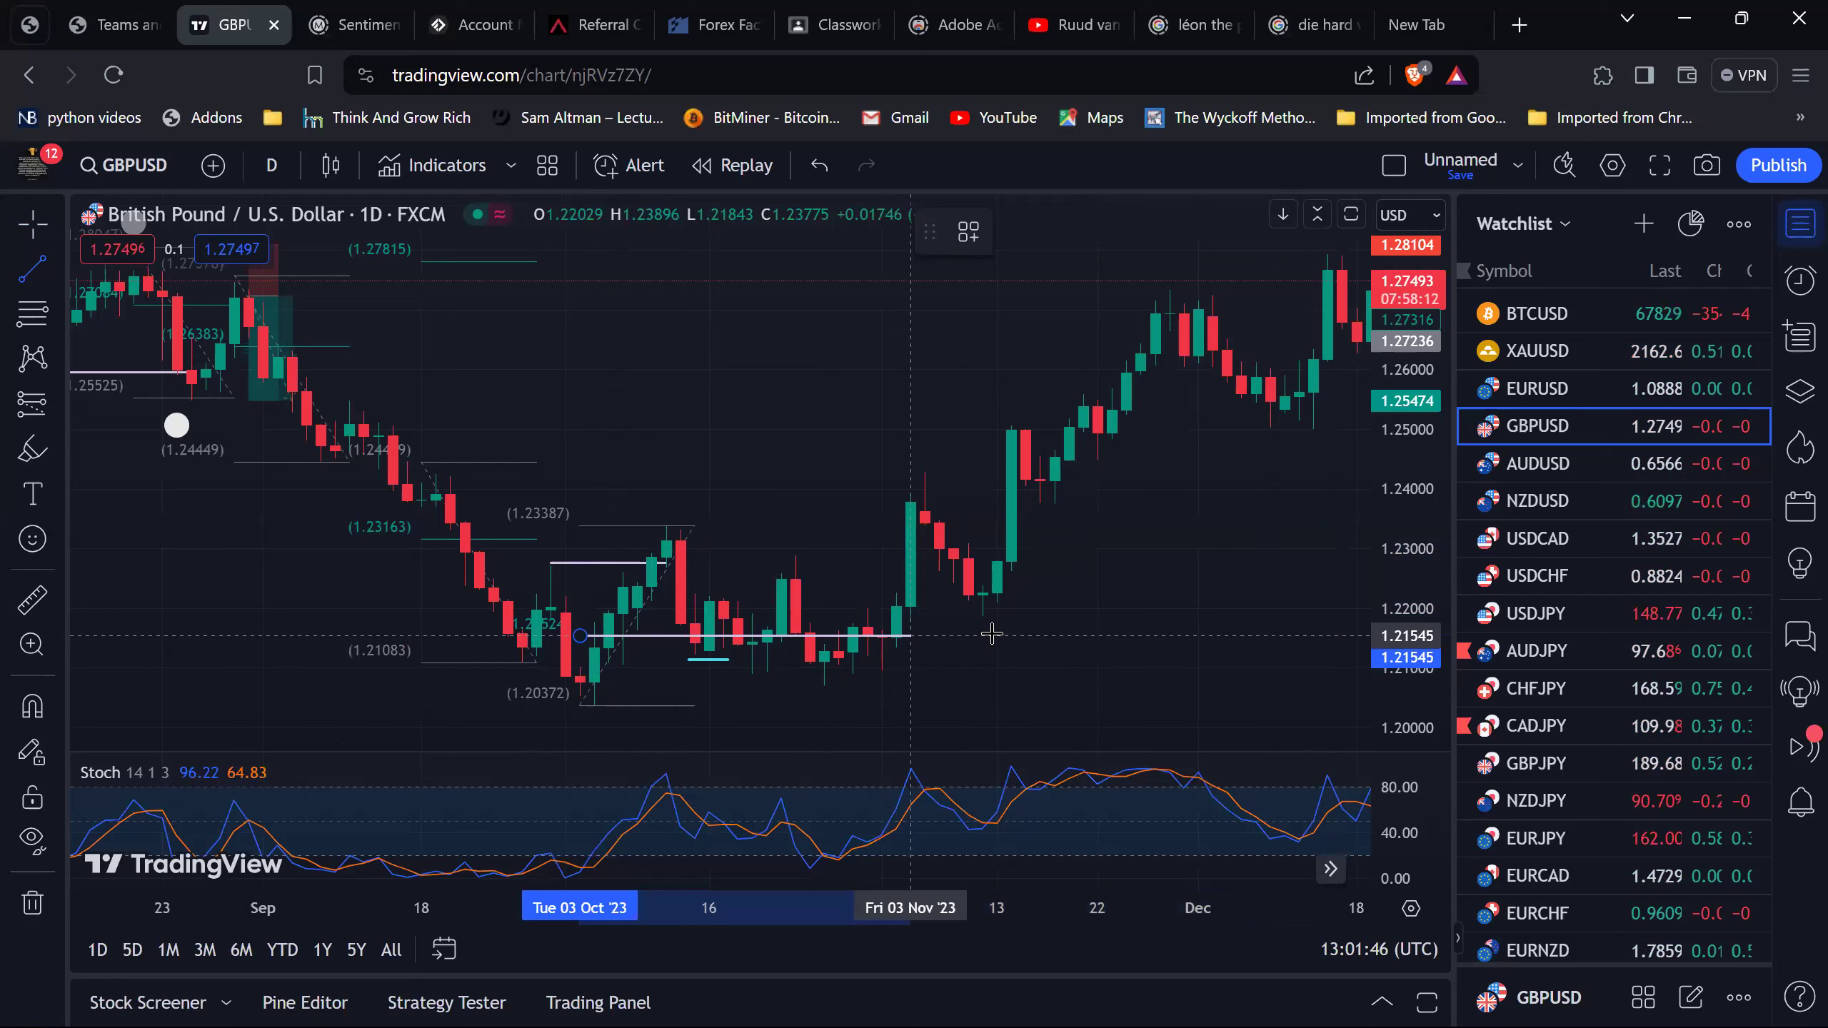
{"action": "left_click", "coordinate": [1098, 637]}
Select the October retracement, sketch light blue marks linking the mid-October candles to the Stochastic, and undo the connecting stroke.
{"action": "left_click", "coordinate": [691, 524]}
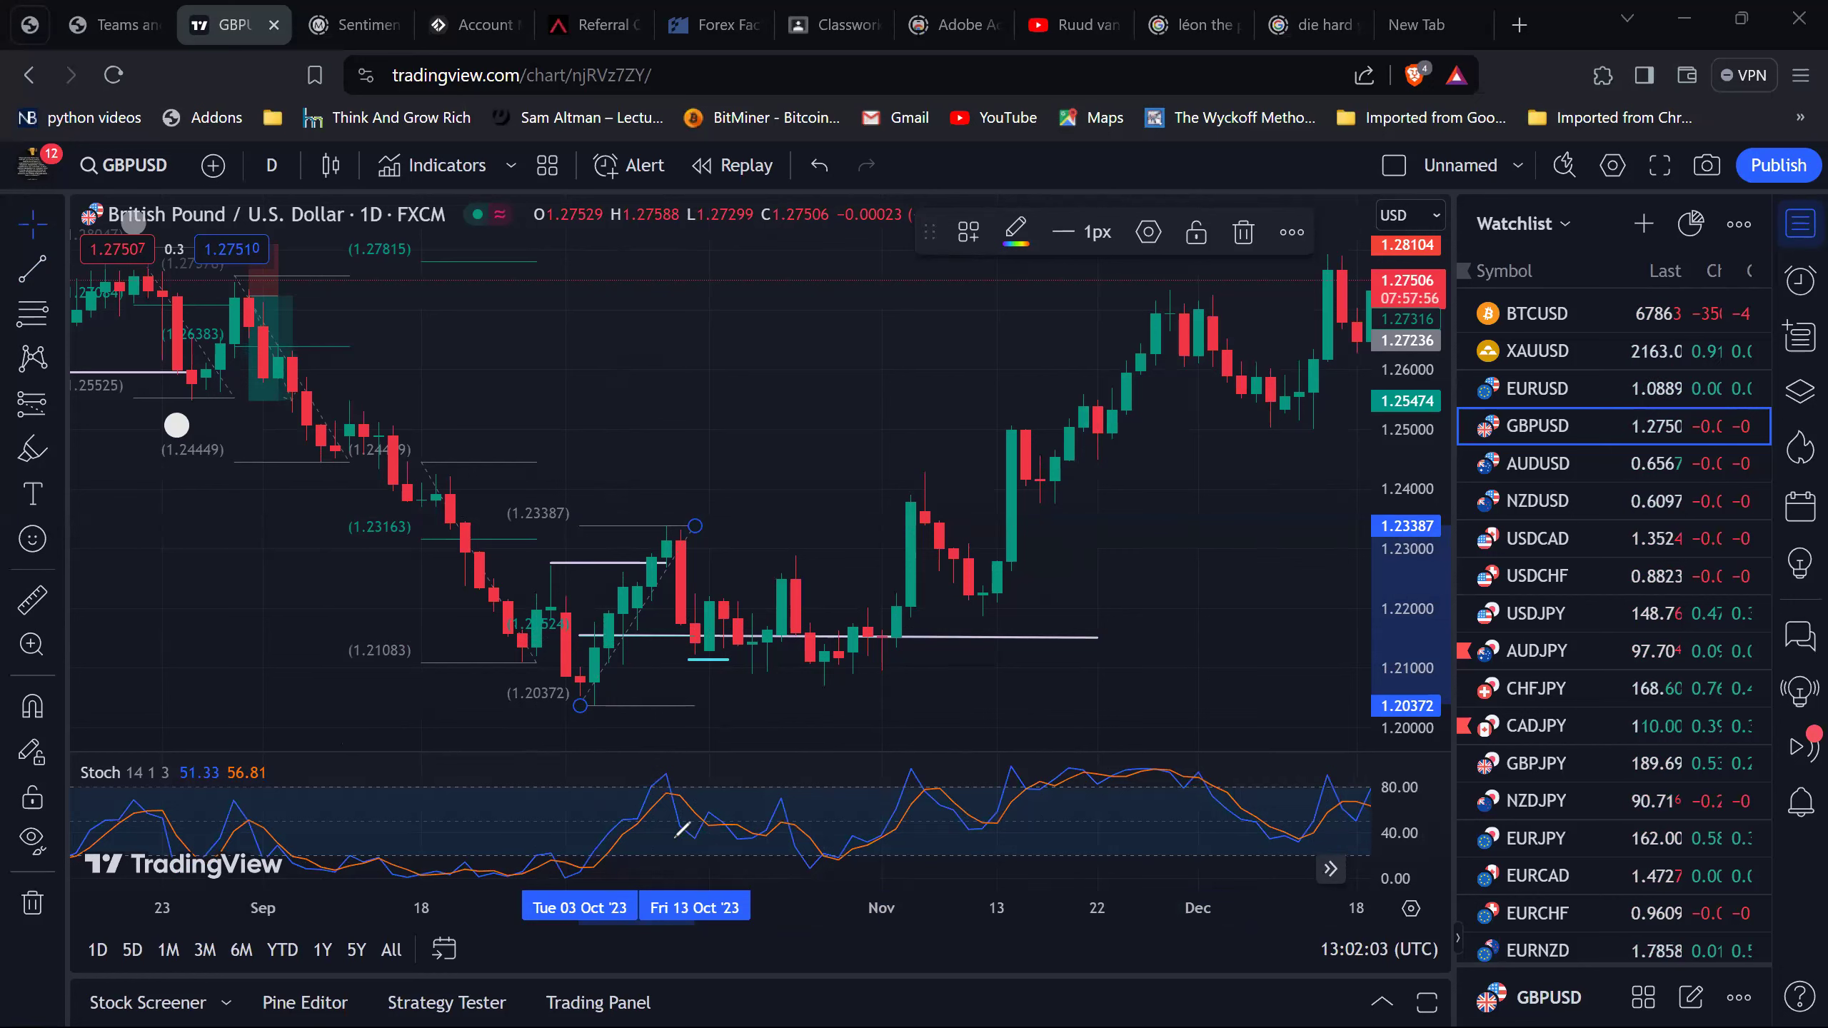
{"action": "mouse_move", "coordinate": [697, 673]}
{"action": "left_mouse_down"}
{"action": "mouse_move", "coordinate": [712, 835]}
{"action": "mouse_move", "coordinate": [709, 806]}
{"action": "left_mouse_up"}
{"action": "key", "text": "ctrl+z"}
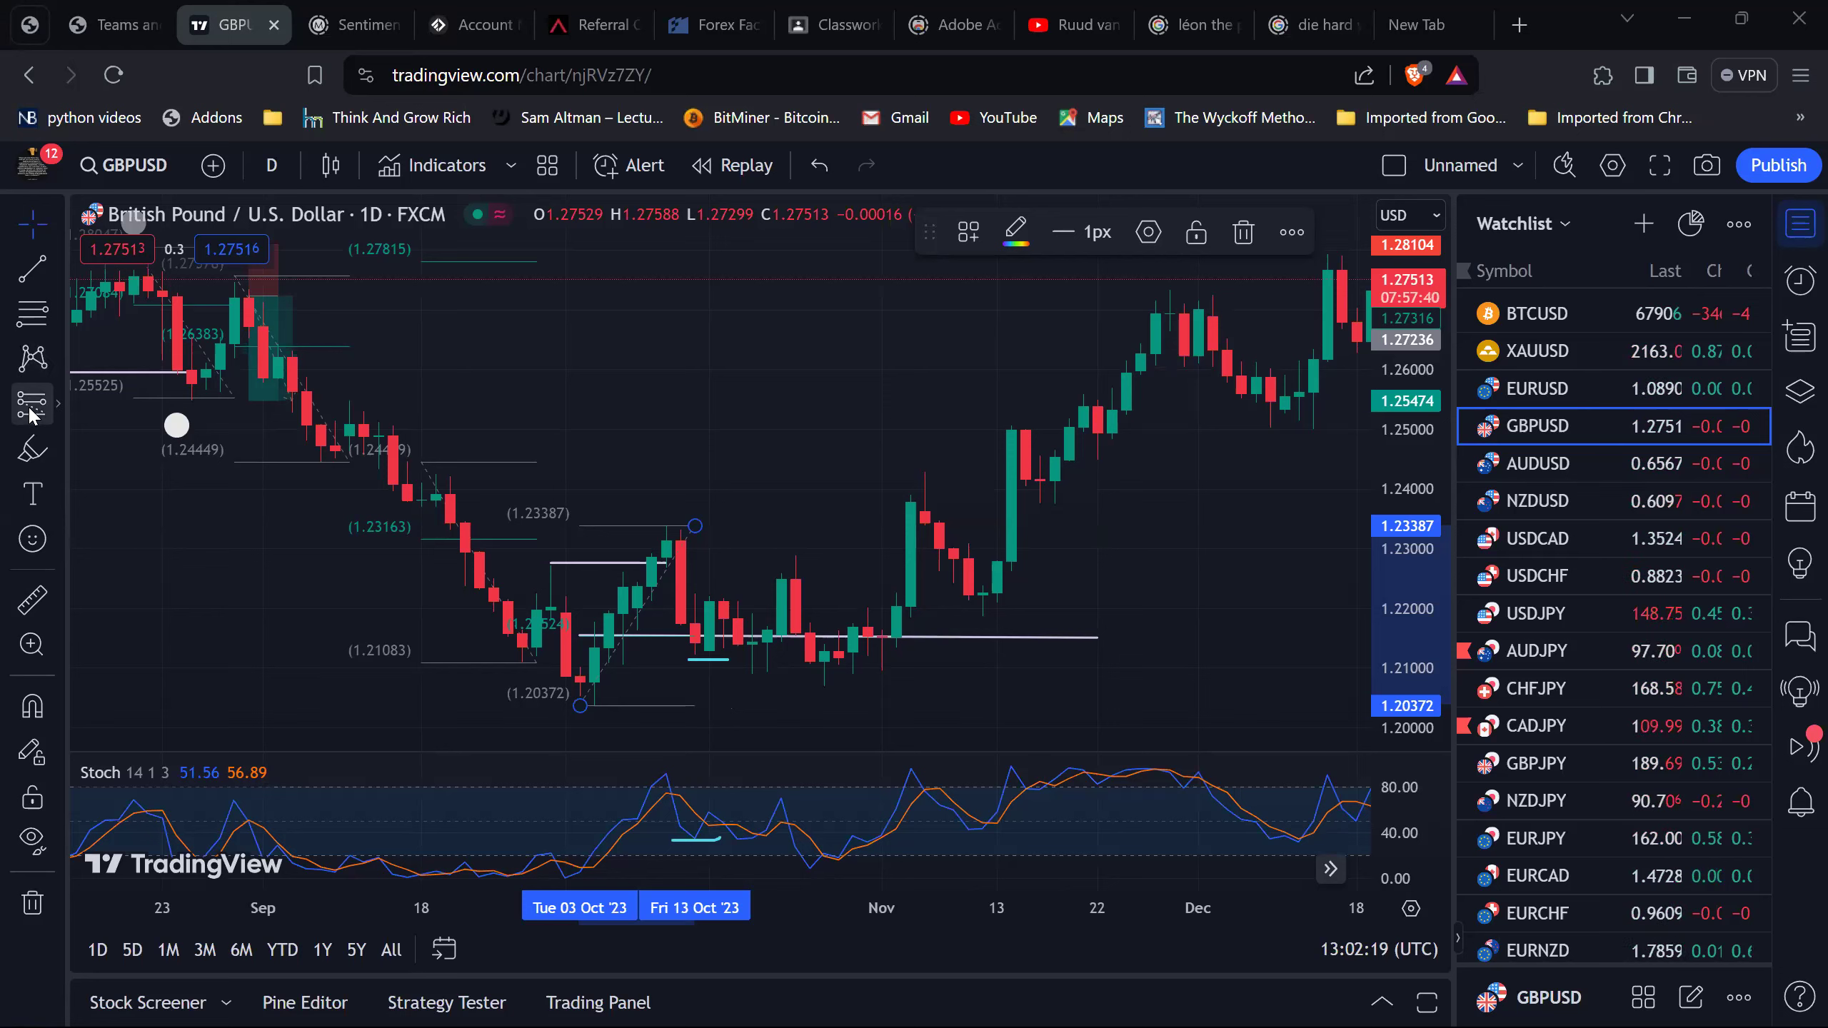
Place a long position at 16 October with entry 1.21524, stop 1.20351 and target 1.23932.
{"action": "left_click", "coordinate": [54, 394]}
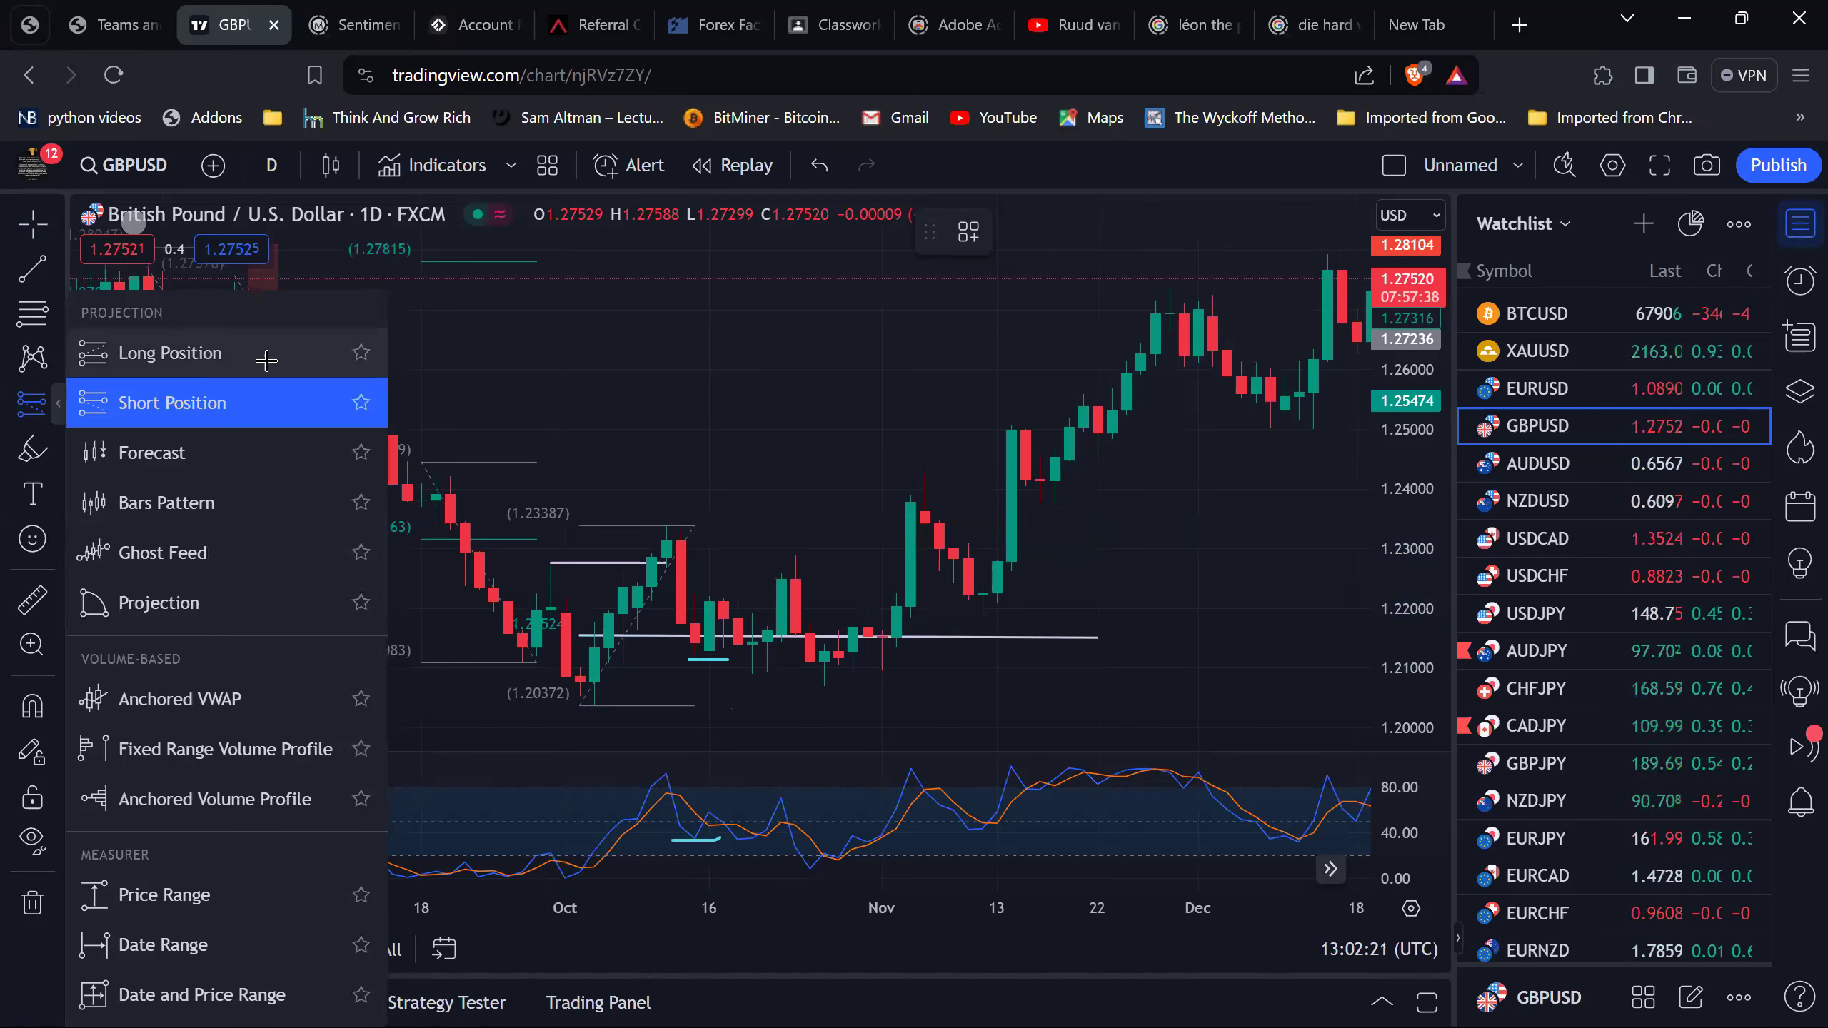
{"action": "left_click", "coordinate": [180, 404]}
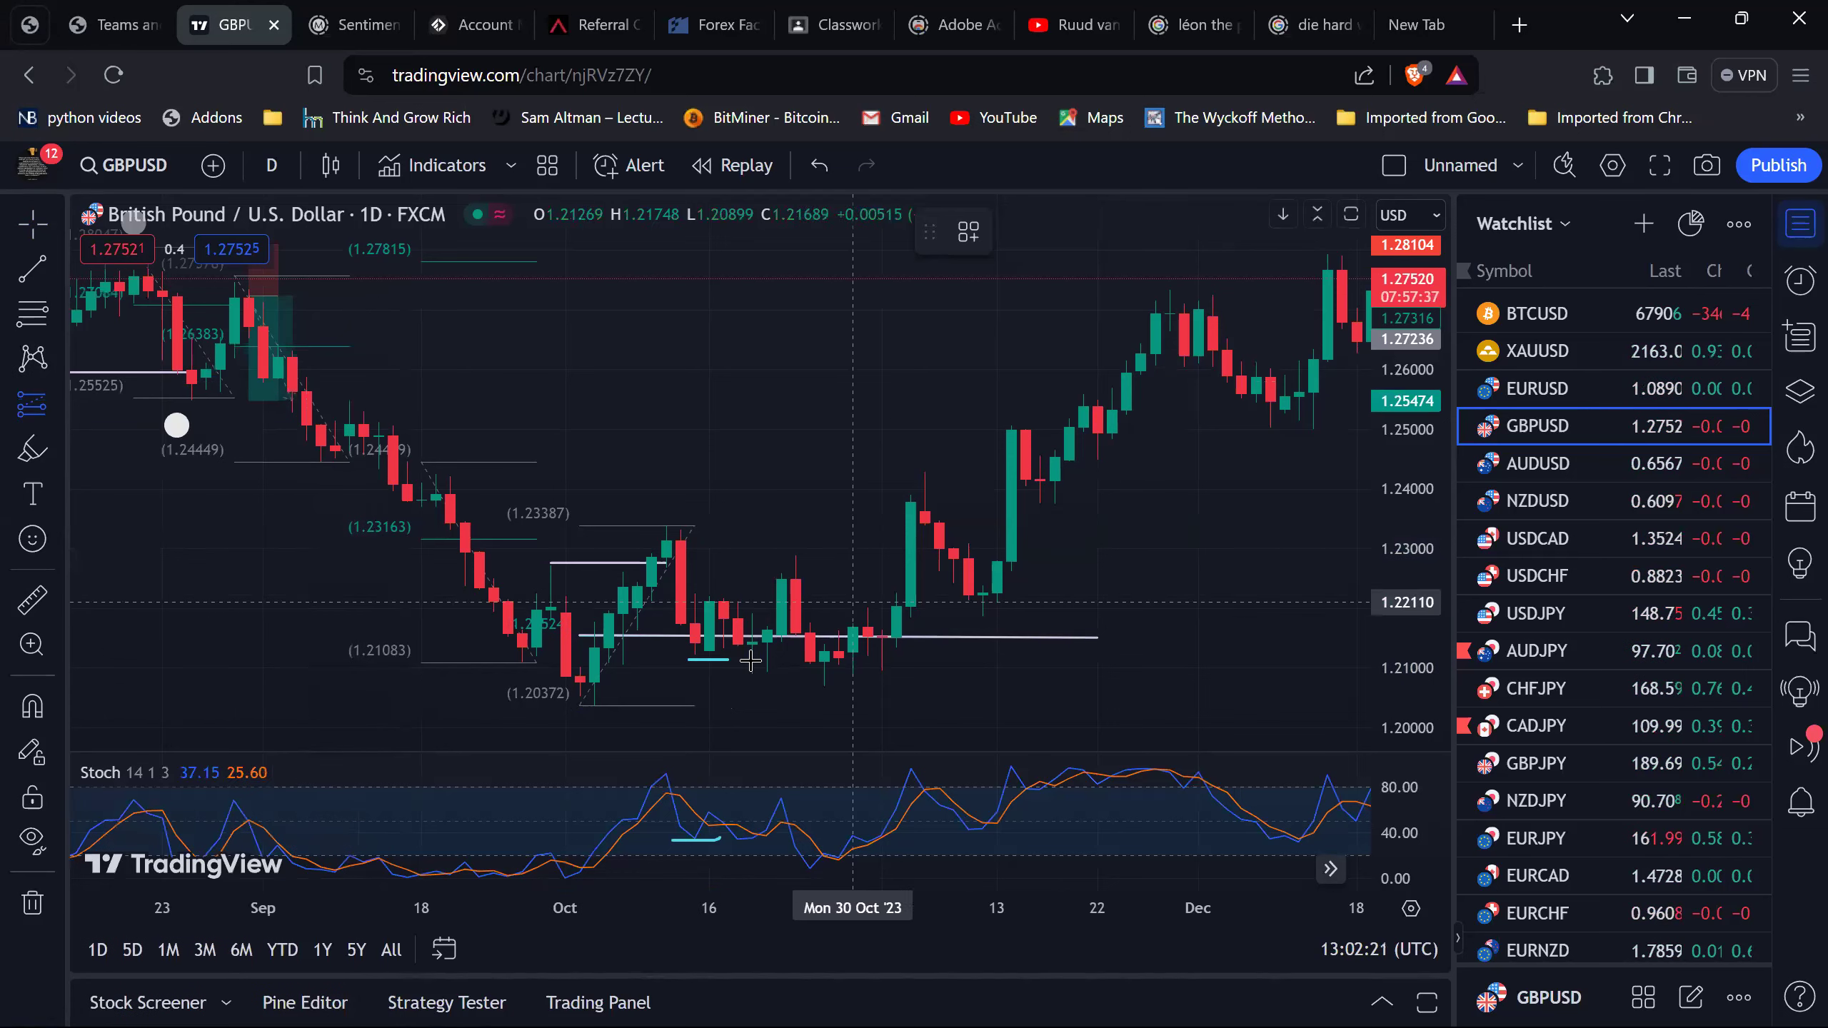
{"action": "left_click", "coordinate": [710, 636]}
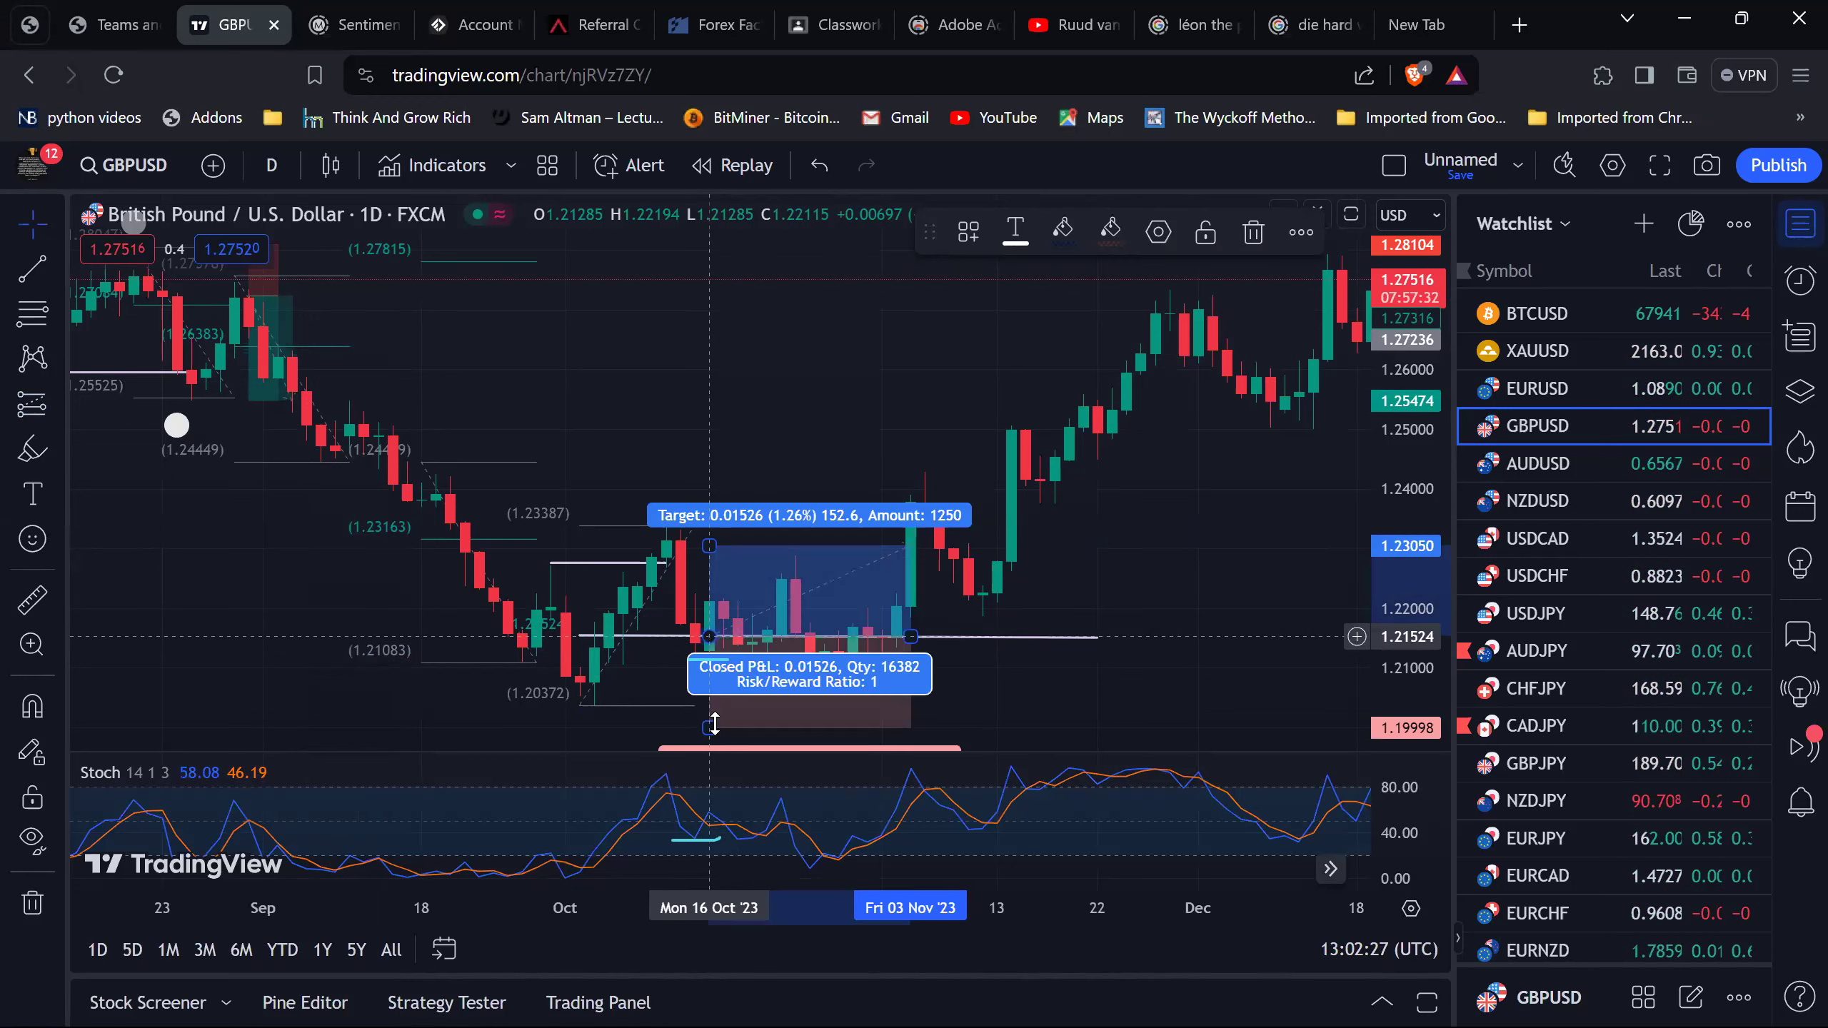
{"action": "left_click_drag", "start_coordinate": [712, 724], "coordinate": [710, 706]}
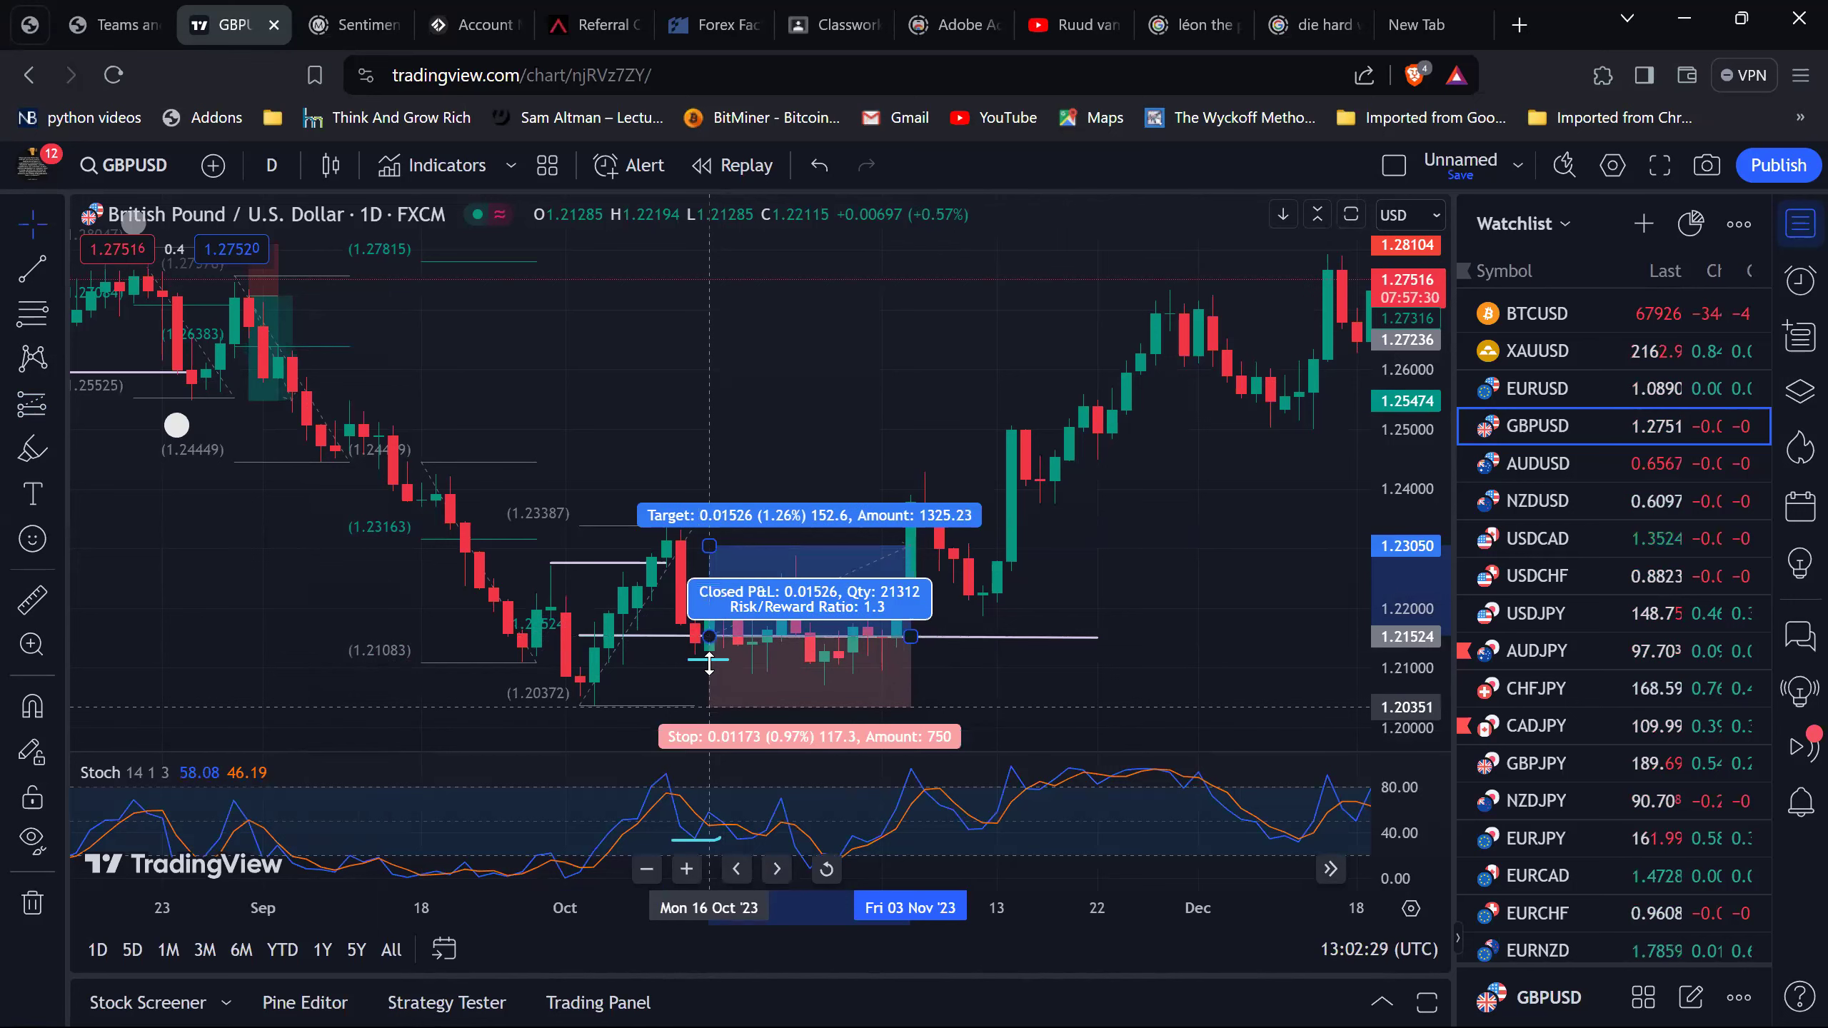
{"action": "double_click", "coordinate": [706, 547]}
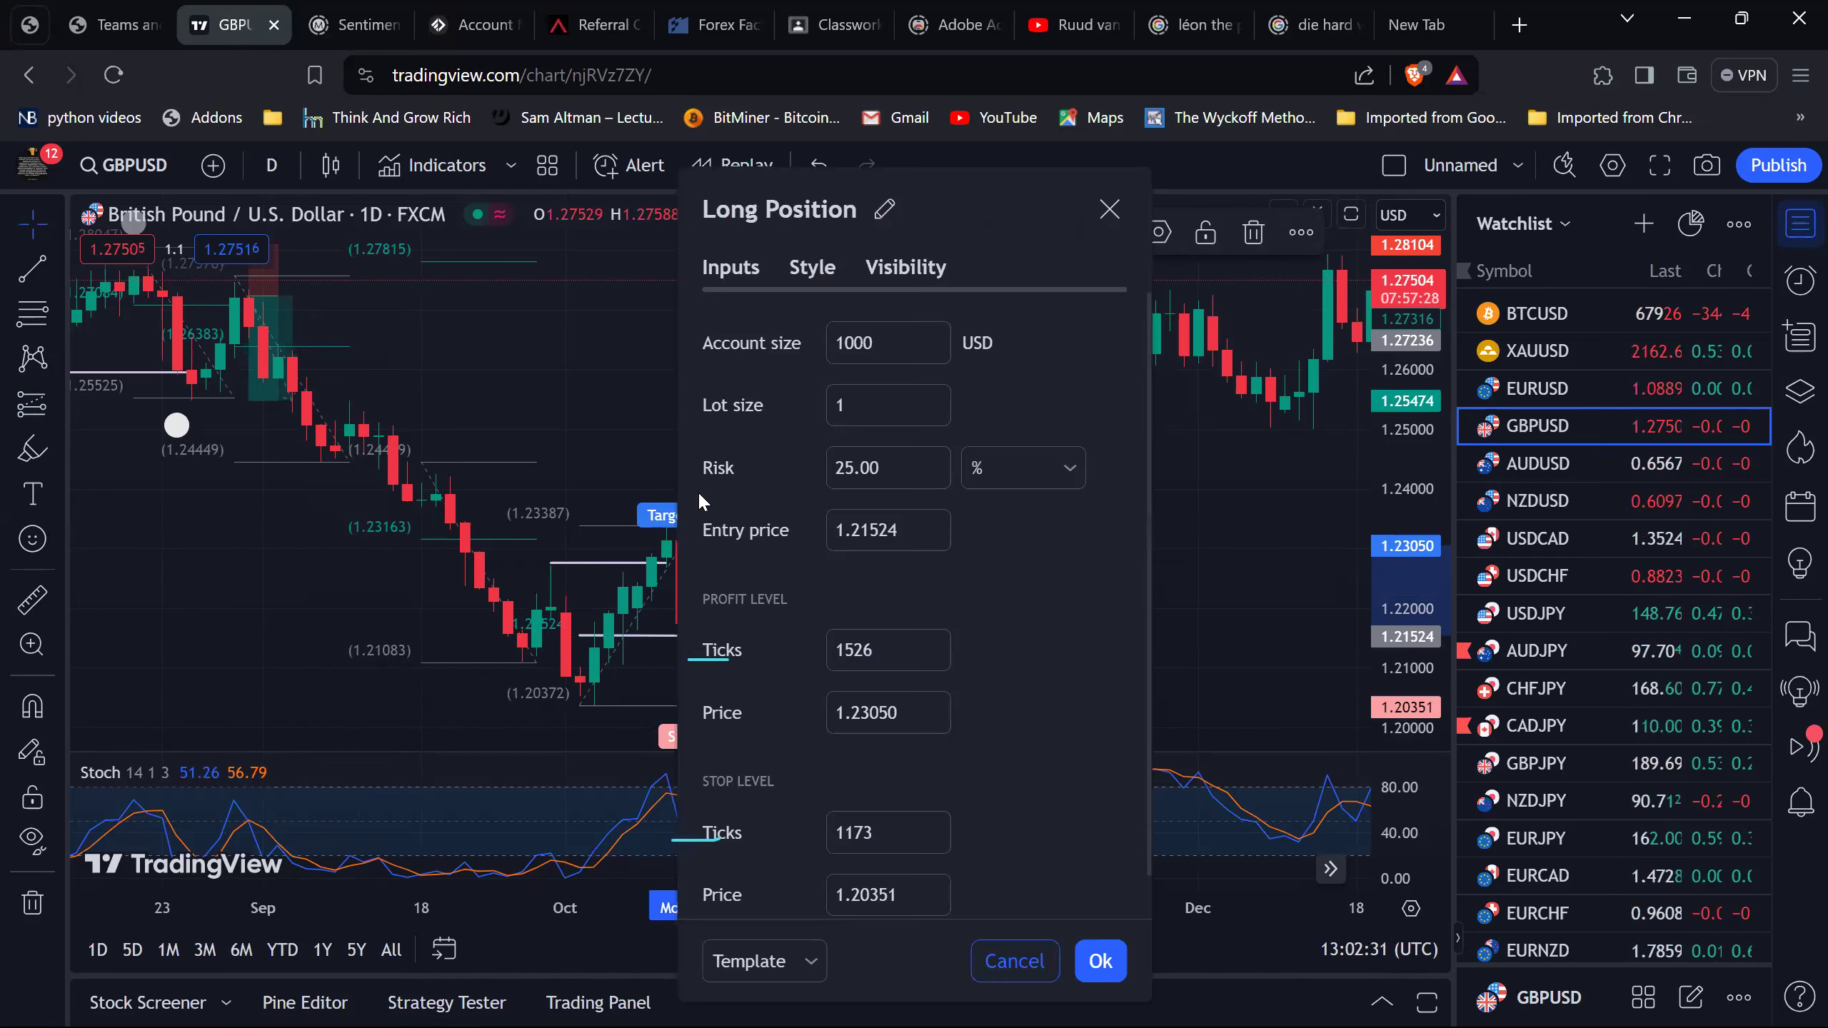
{"action": "left_click", "coordinate": [1108, 211]}
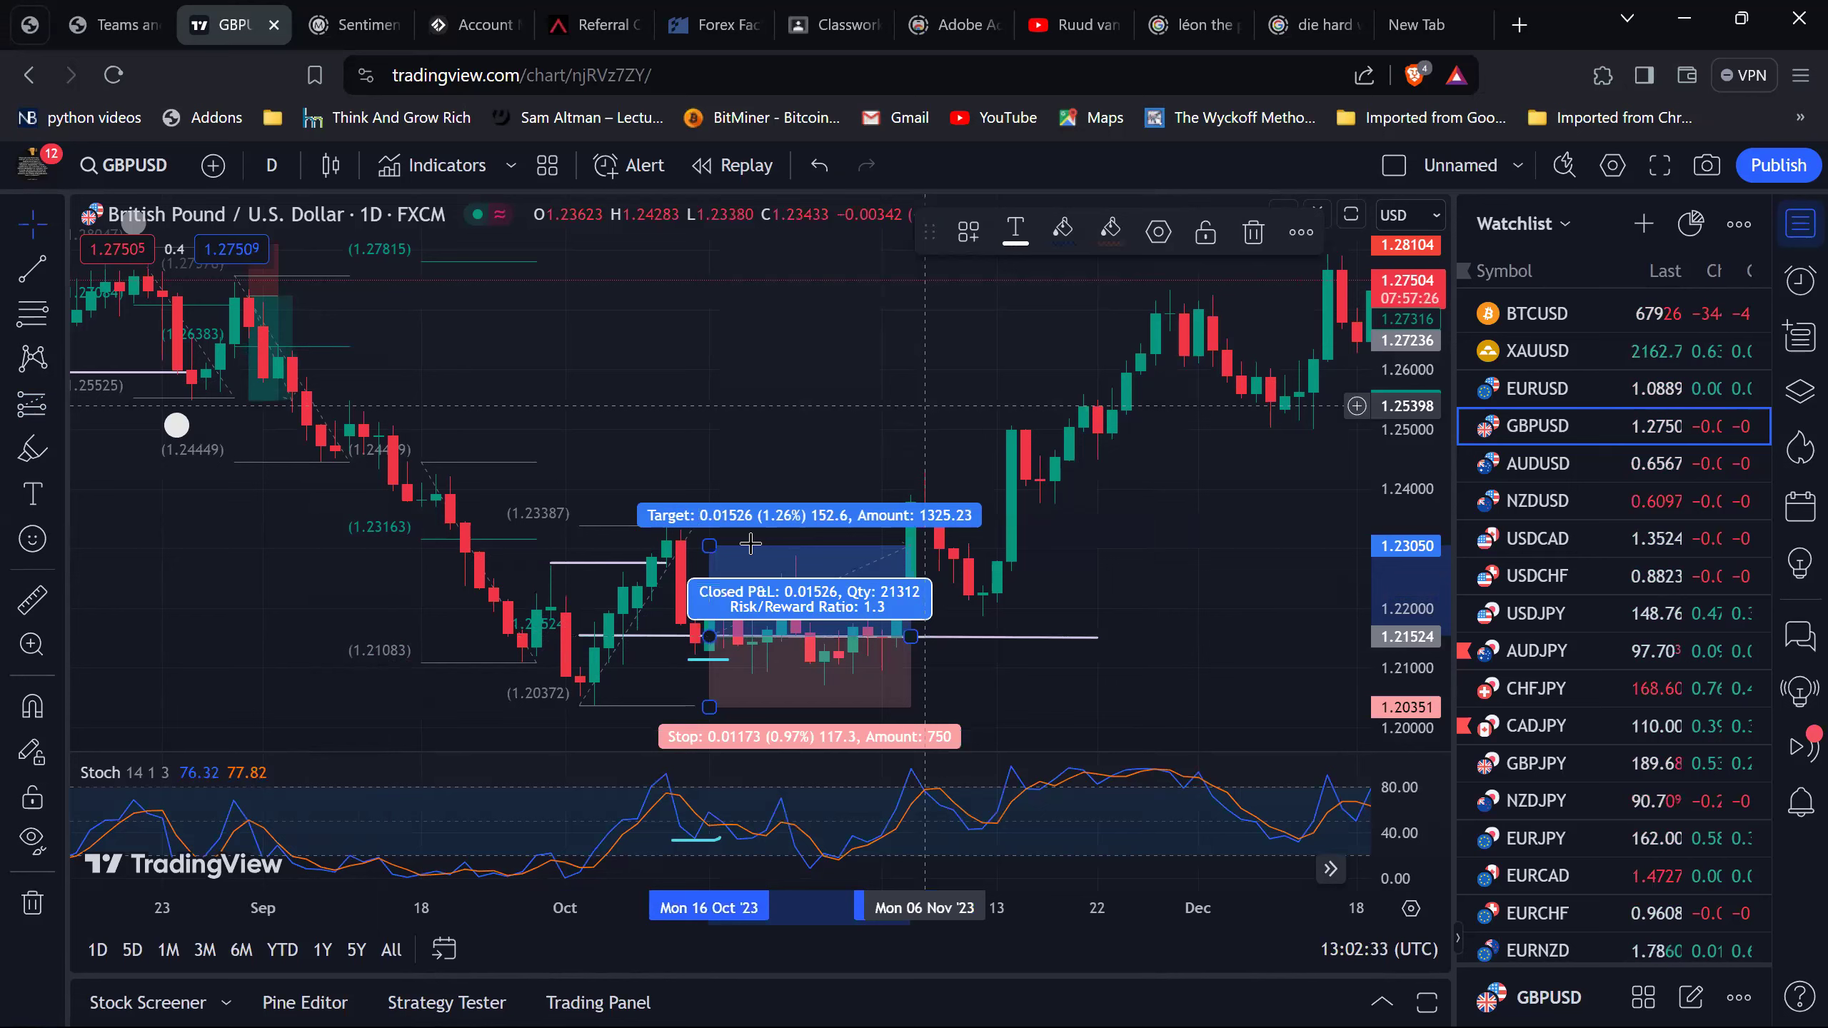
{"action": "left_click_drag", "start_coordinate": [703, 517], "coordinate": [707, 494]}
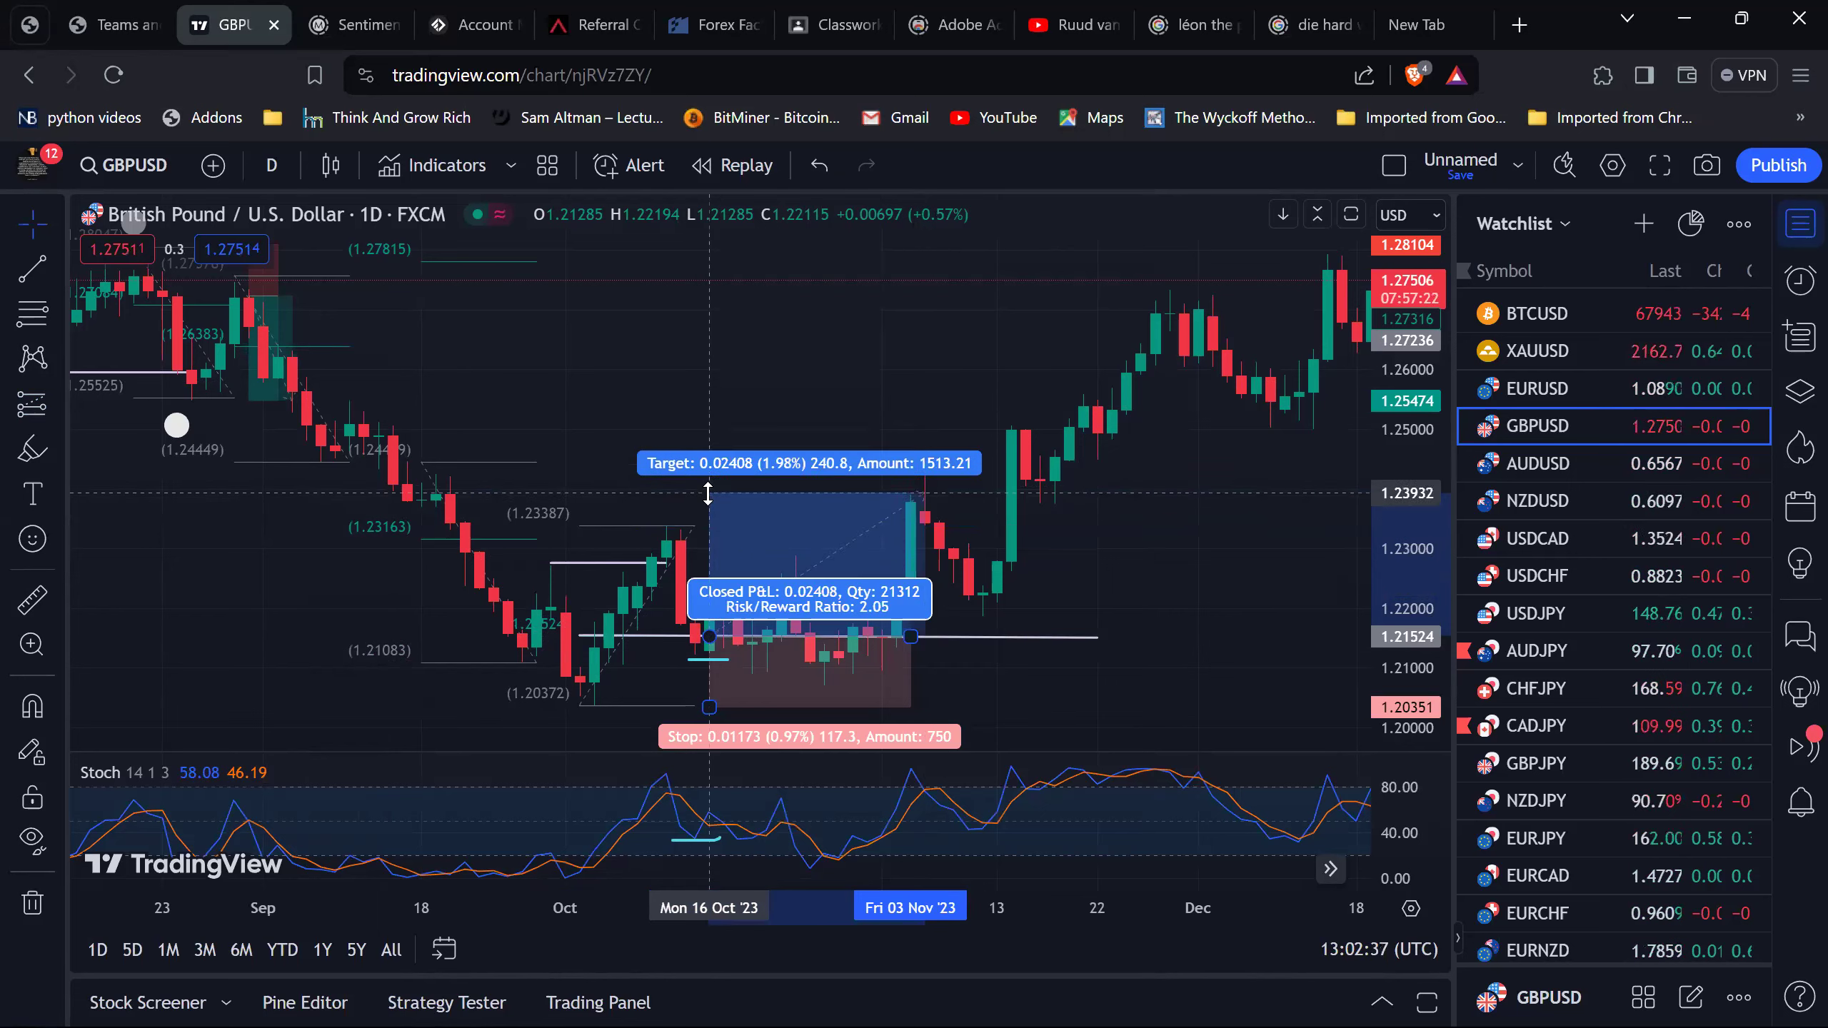
{"action": "left_click", "coordinate": [1169, 567]}
{"action": "left_click", "coordinate": [871, 686]}
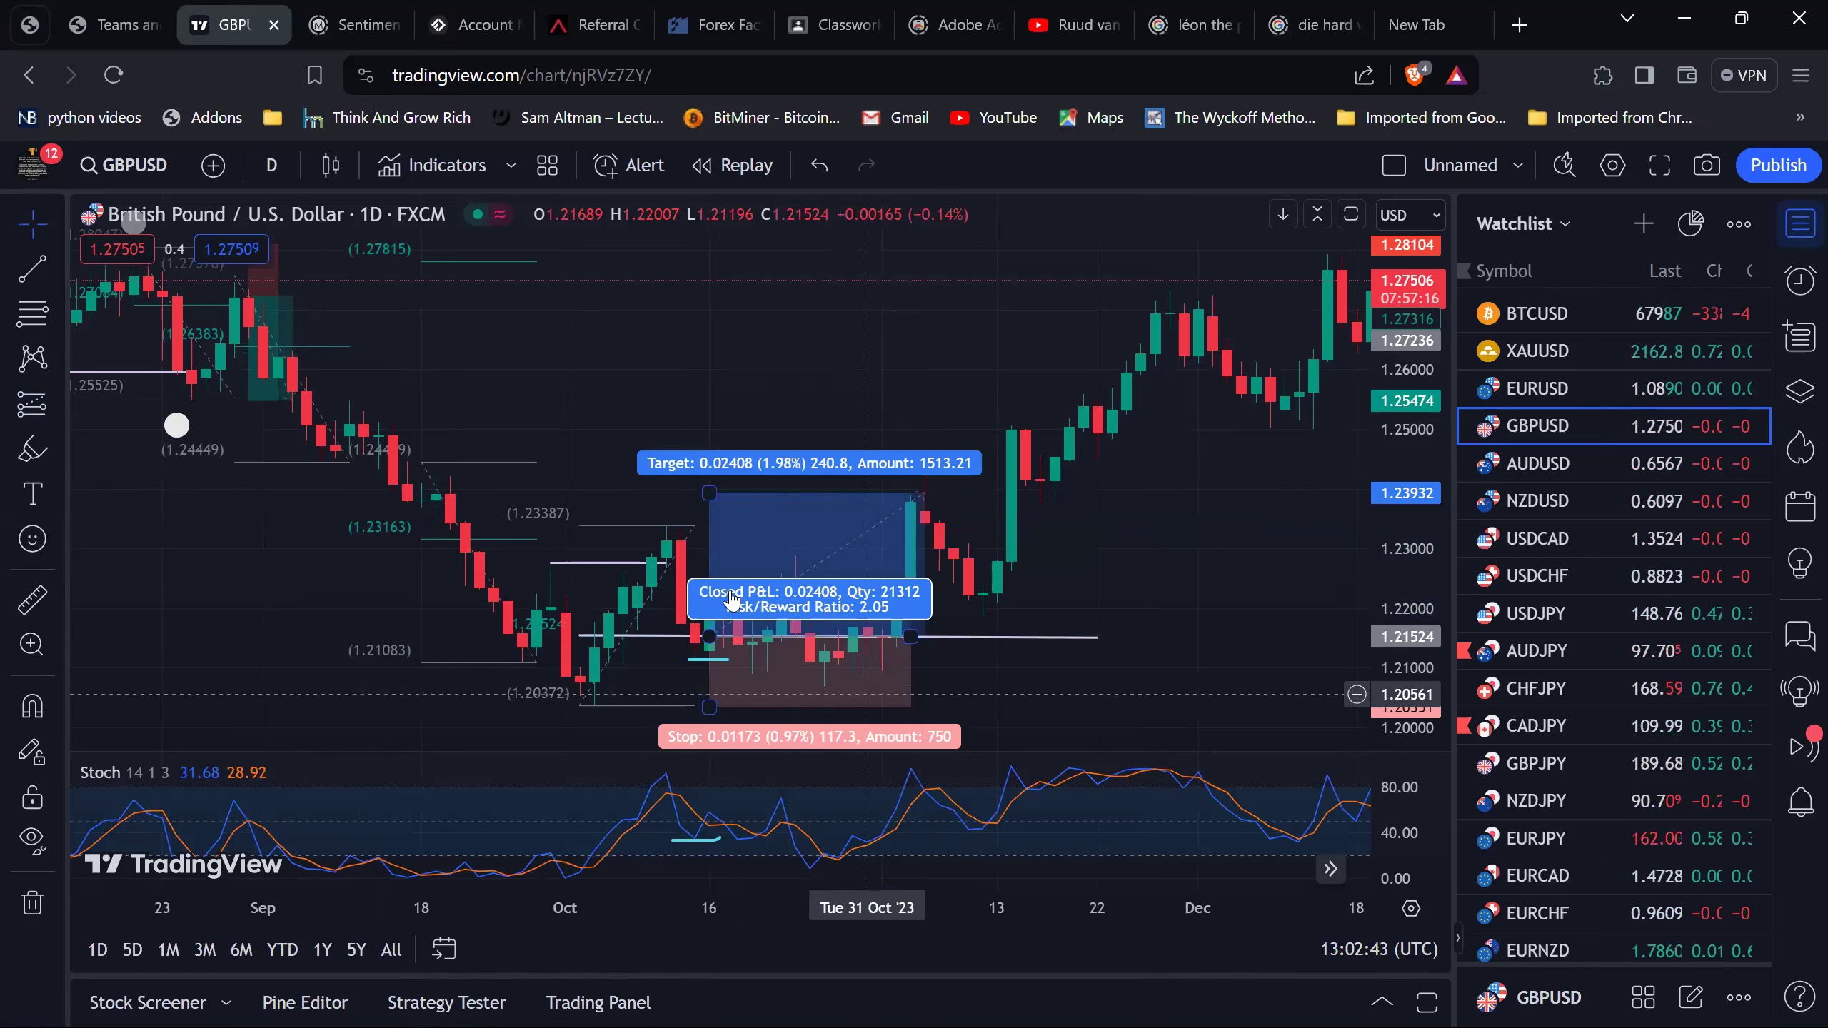
{"action": "key", "text": "Escape"}
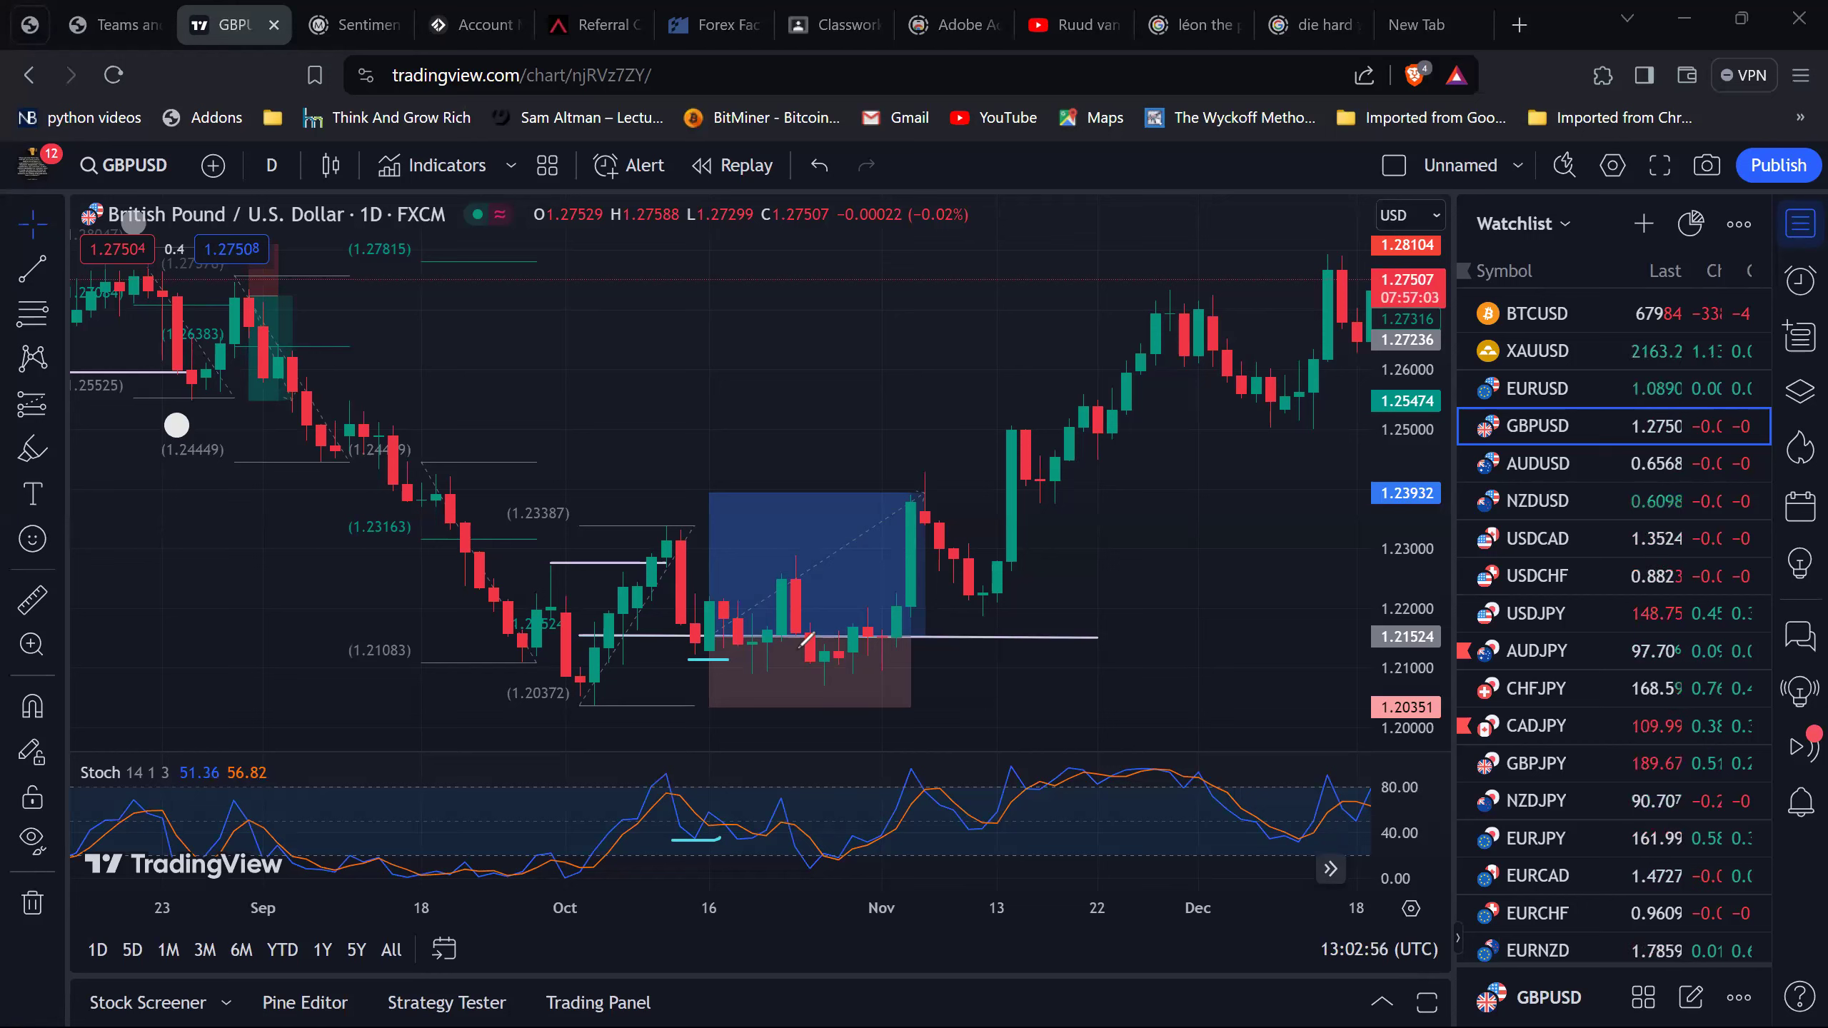
Sketch light blue circles and strokes on the late-October candles and the matching Stochastic low, and remove the sketches.
{"action": "left_click_drag", "start_coordinate": [806, 639], "coordinate": [811, 637]}
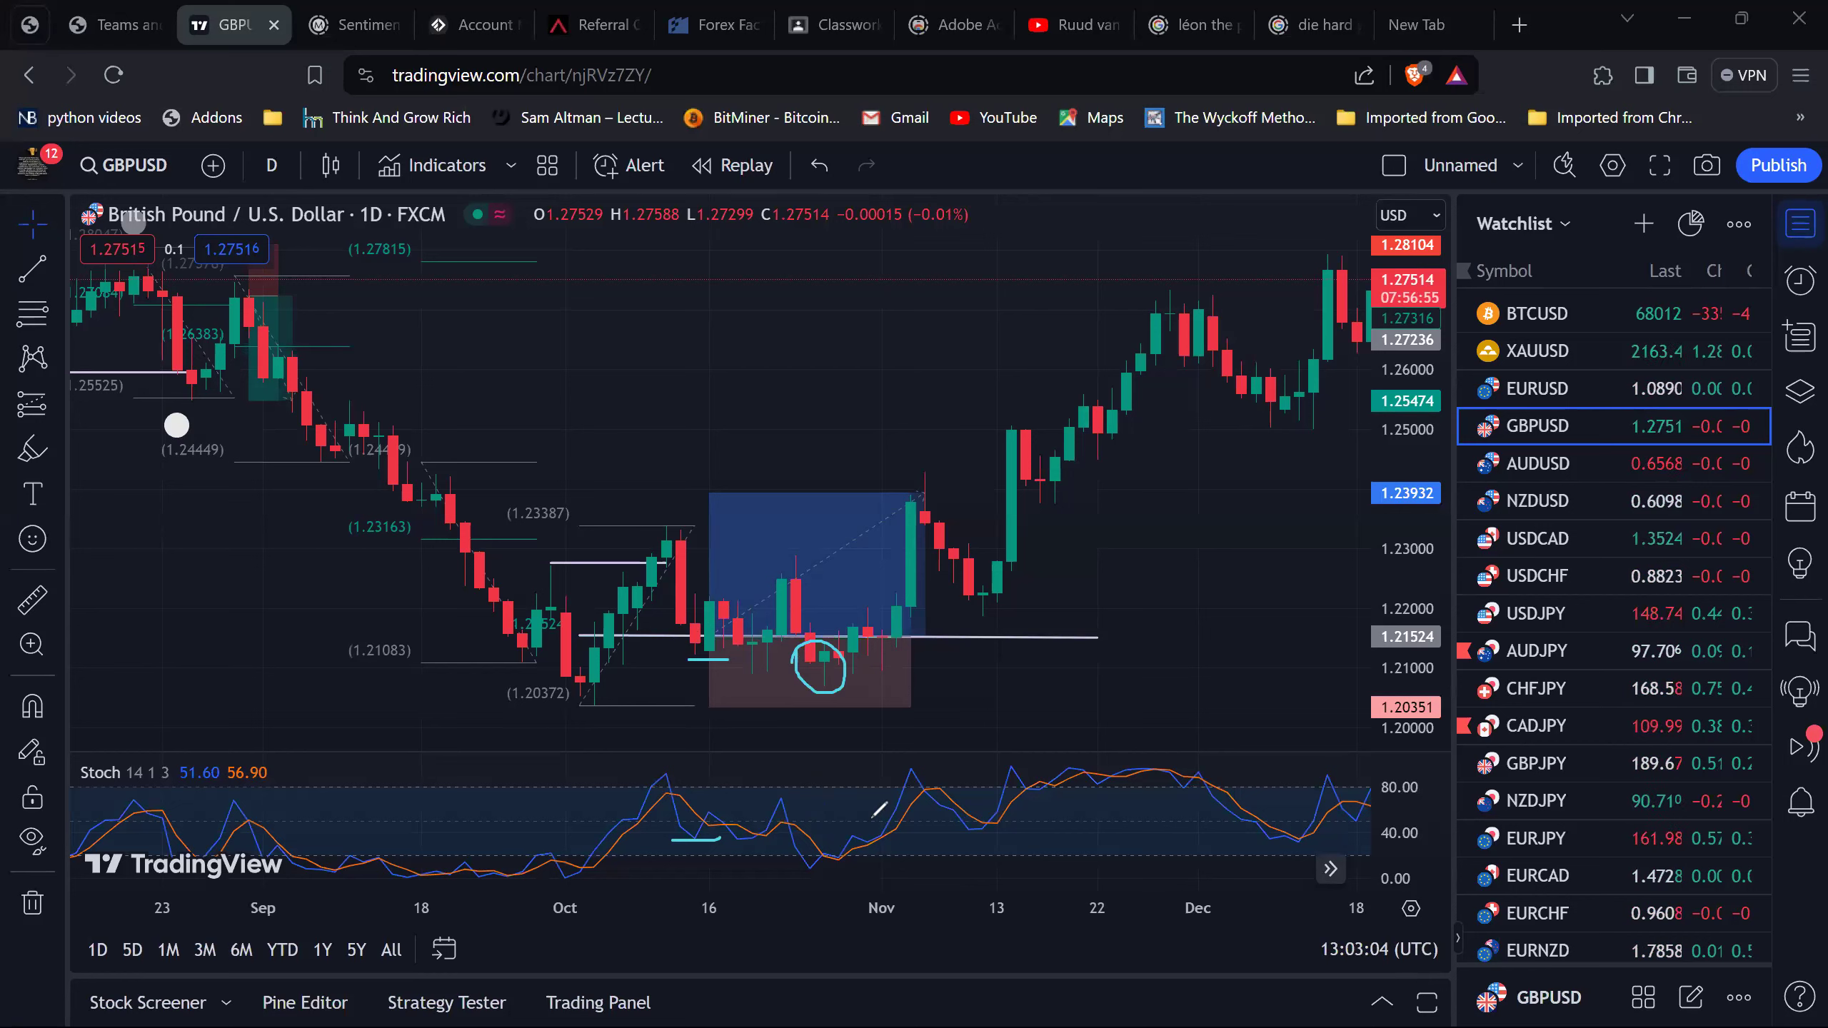
{"action": "mouse_move", "coordinate": [837, 846]}
{"action": "left_mouse_down"}
{"action": "mouse_move", "coordinate": [797, 850]}
{"action": "mouse_move", "coordinate": [838, 848]}
{"action": "left_mouse_up"}
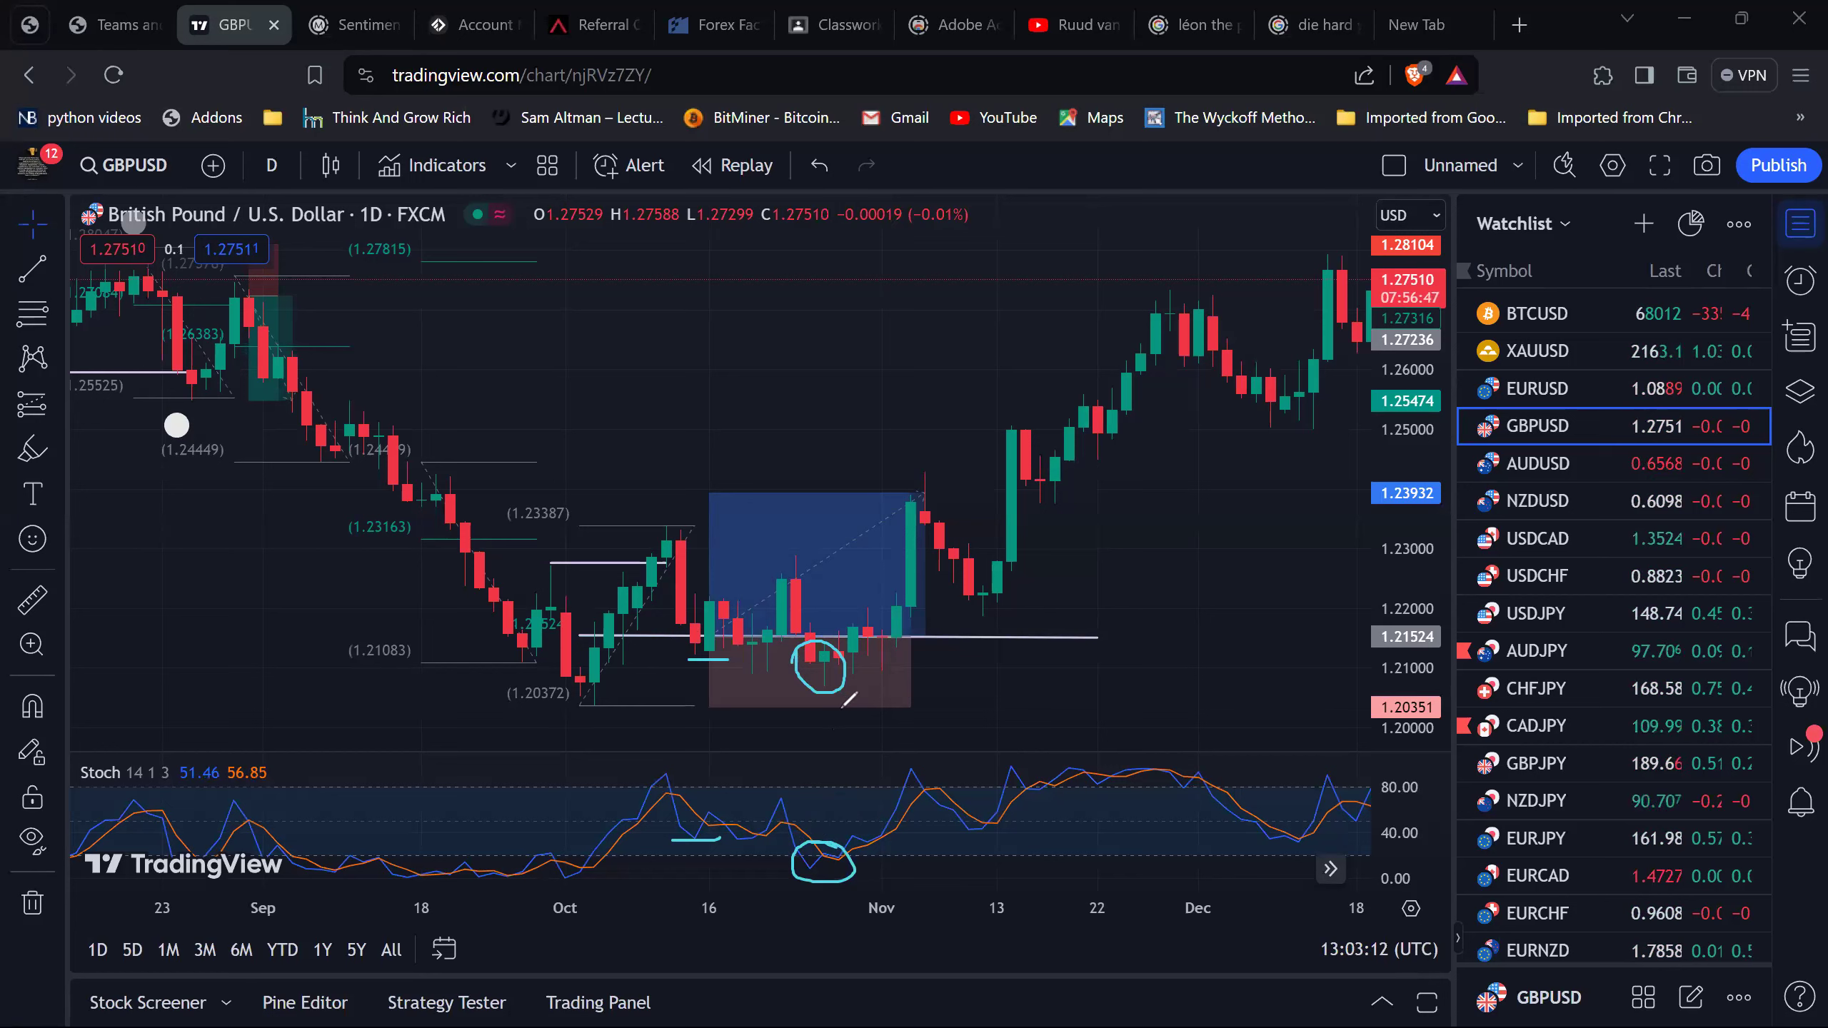
{"action": "left_click_drag", "start_coordinate": [814, 714], "coordinate": [852, 695]}
{"action": "left_click_drag", "start_coordinate": [846, 827], "coordinate": [899, 811]}
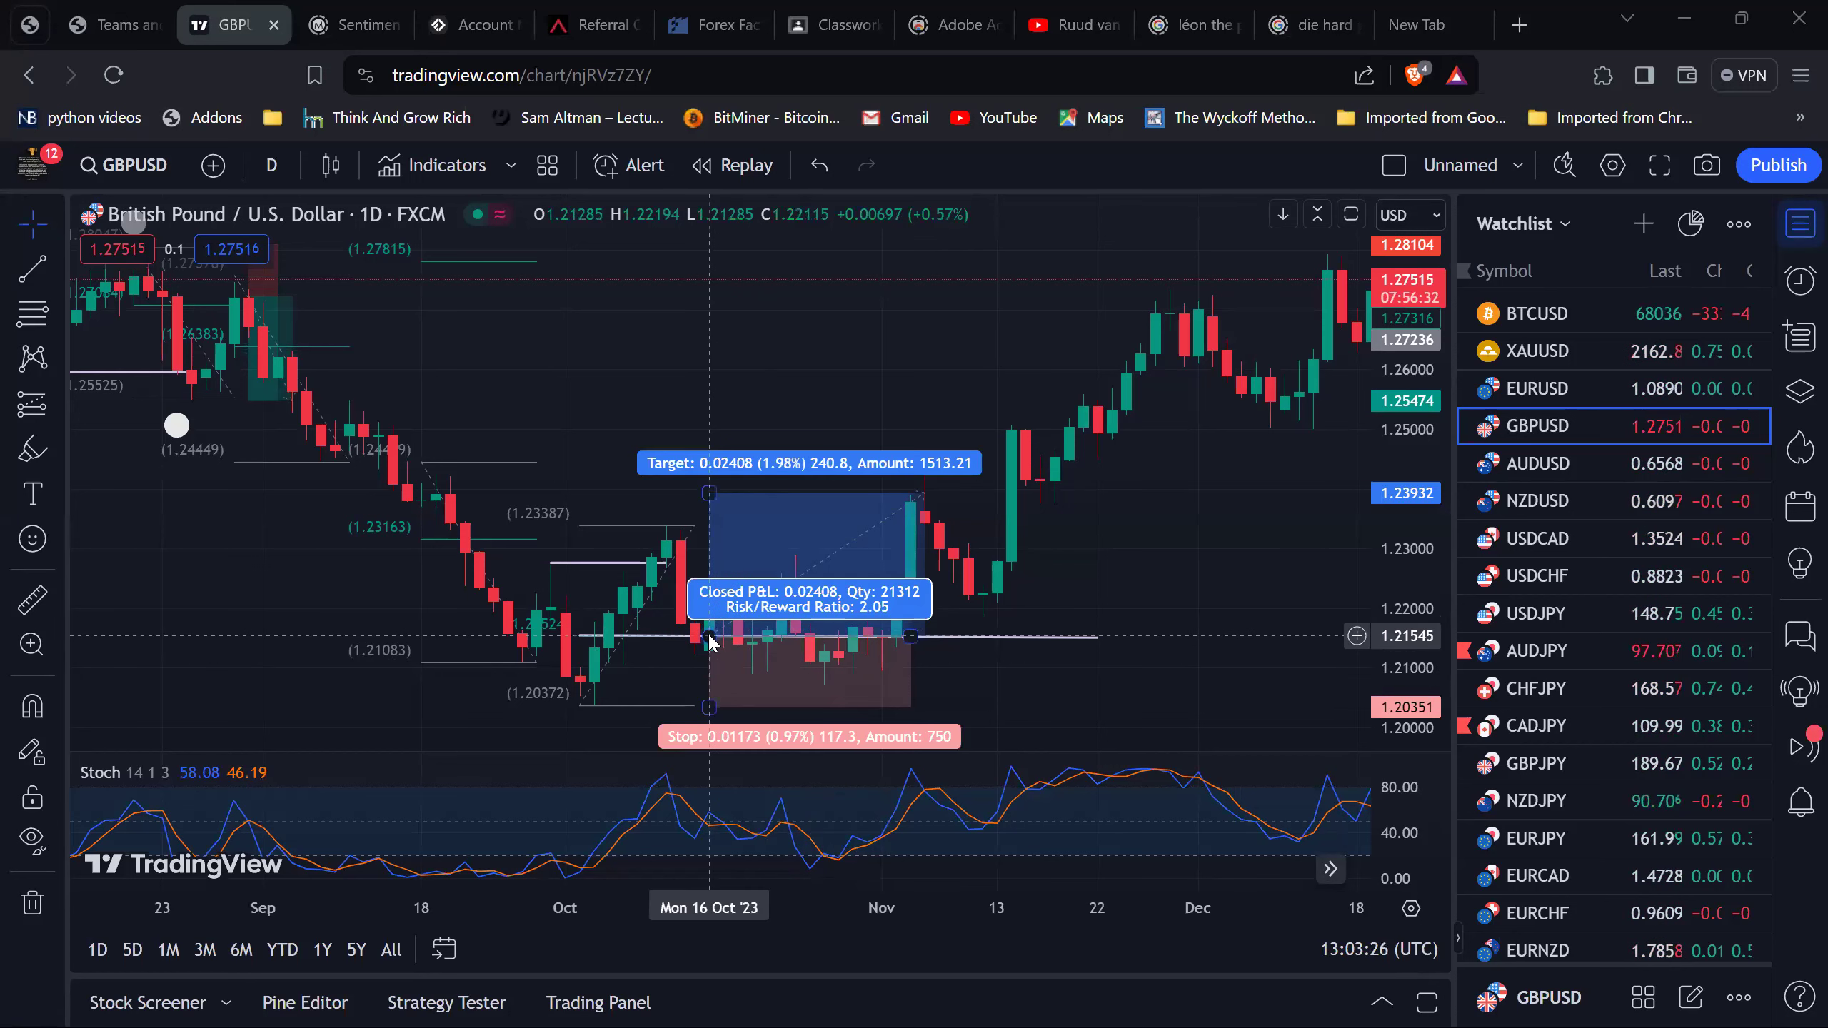
Move the long position's entry to 1.21294 at 27 October.
{"action": "left_click_drag", "start_coordinate": [708, 637], "coordinate": [838, 652]}
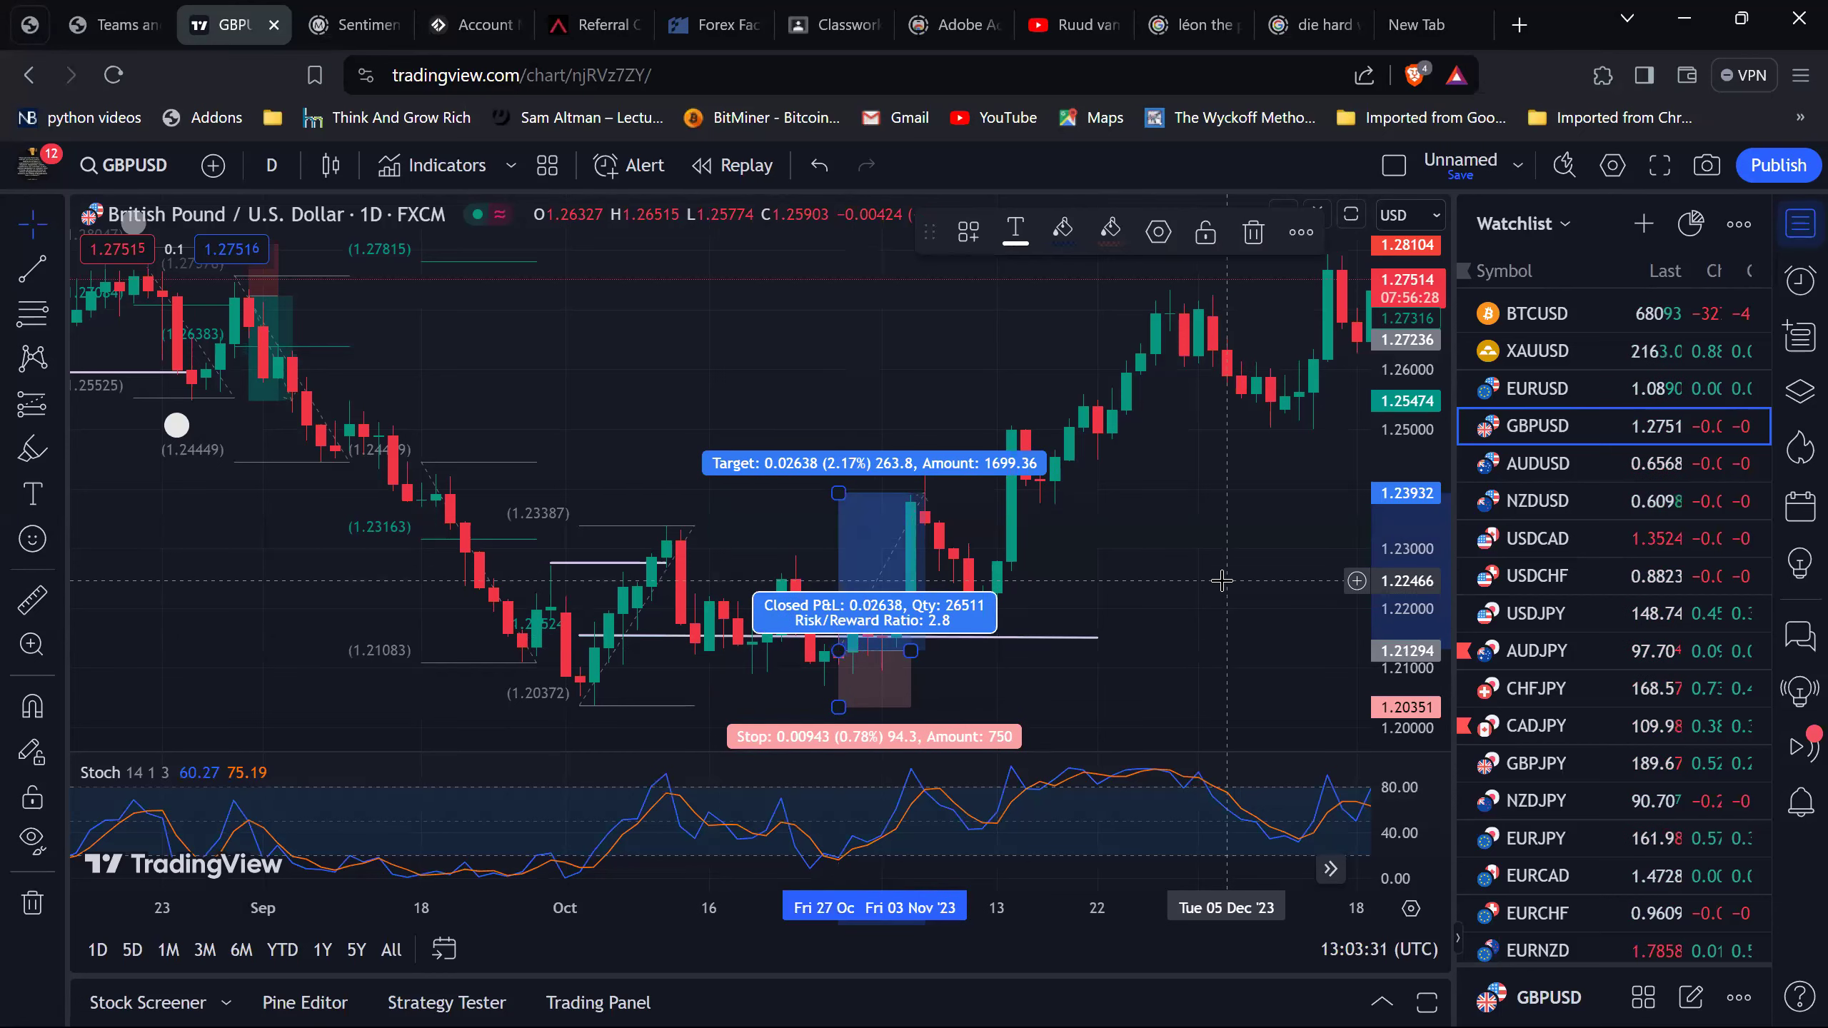
{"action": "left_click", "coordinate": [1185, 595]}
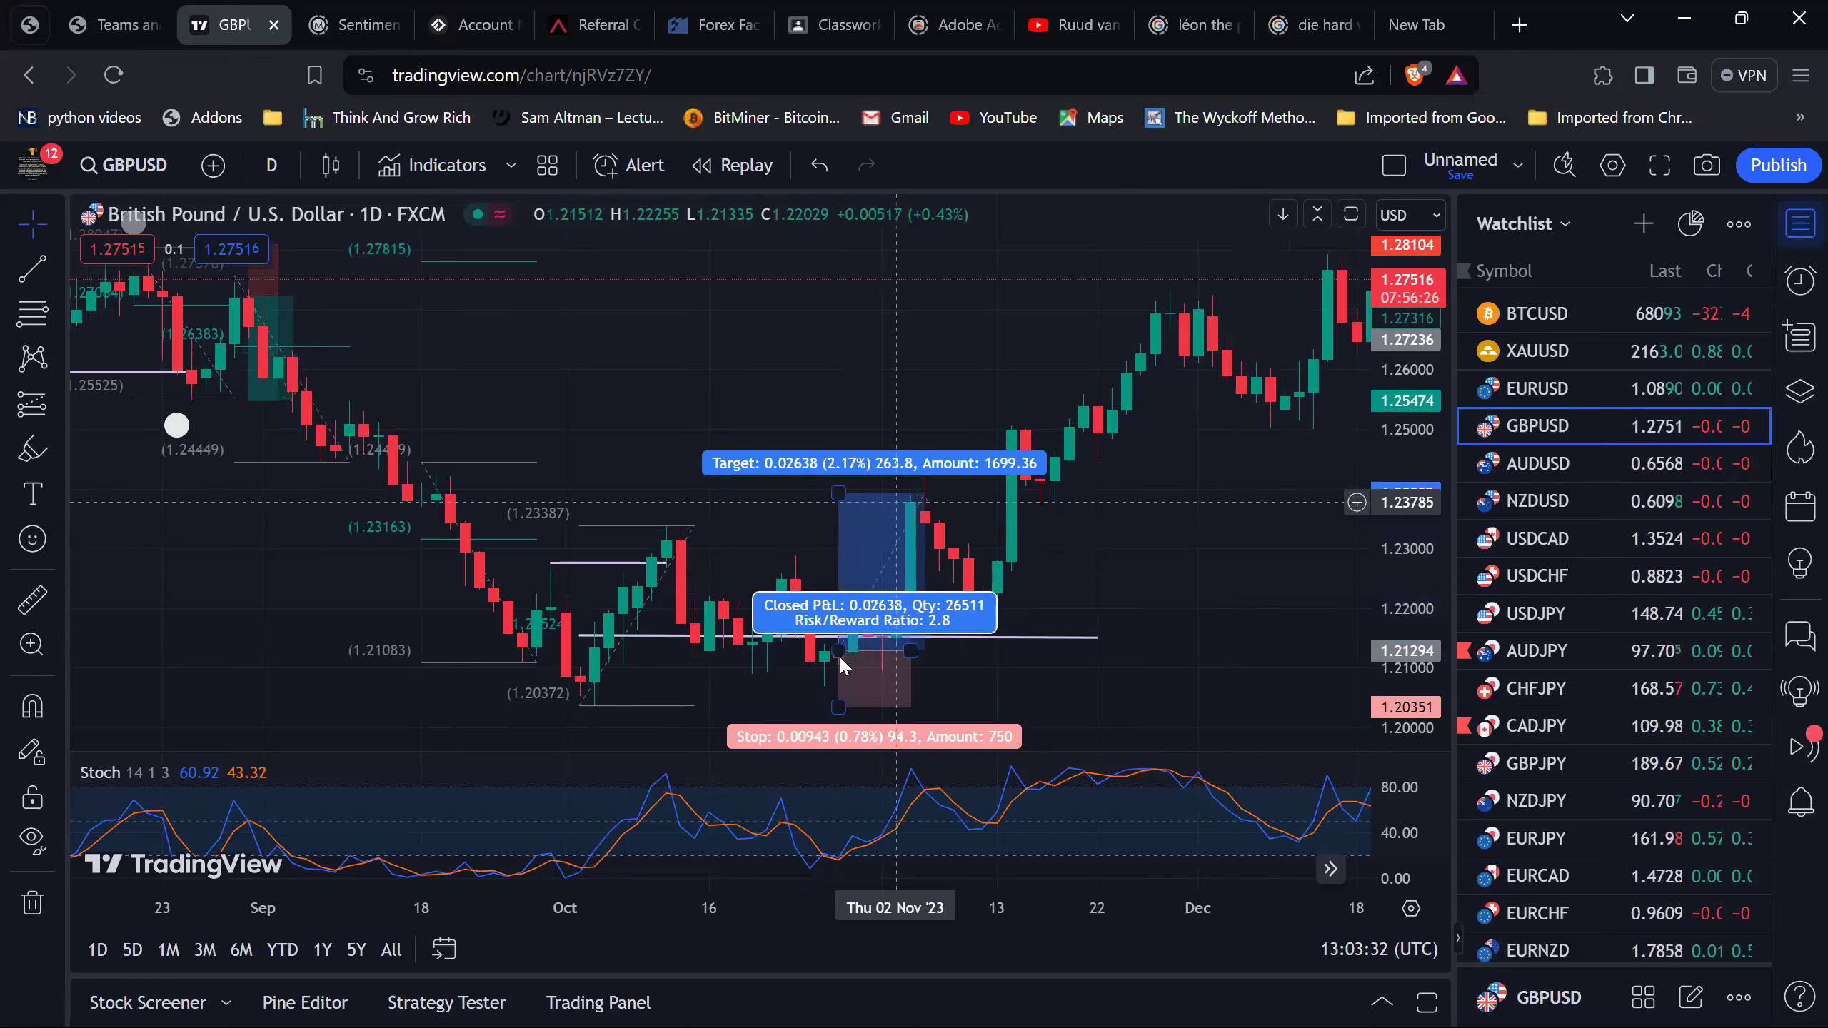
Move the long position's entry at 27 October to 1.21210.
{"action": "left_click_drag", "start_coordinate": [833, 666], "coordinate": [839, 657]}
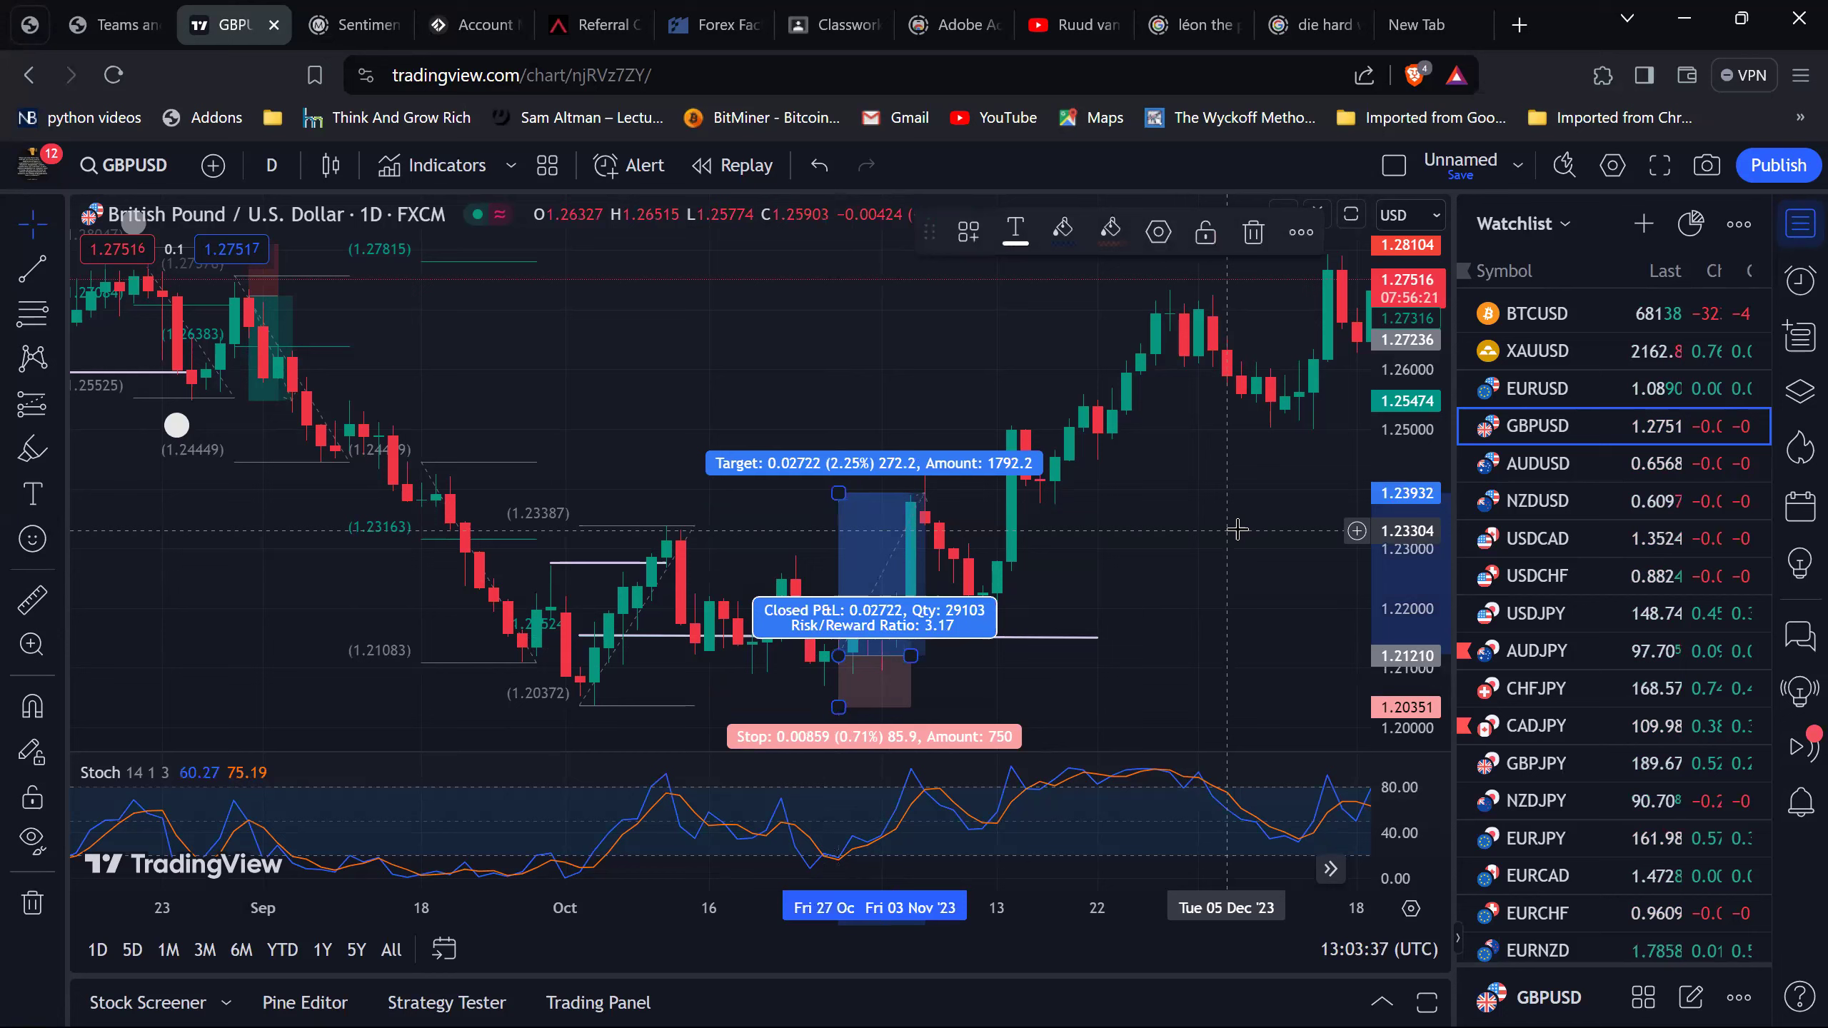
{"action": "left_click", "coordinate": [744, 534]}
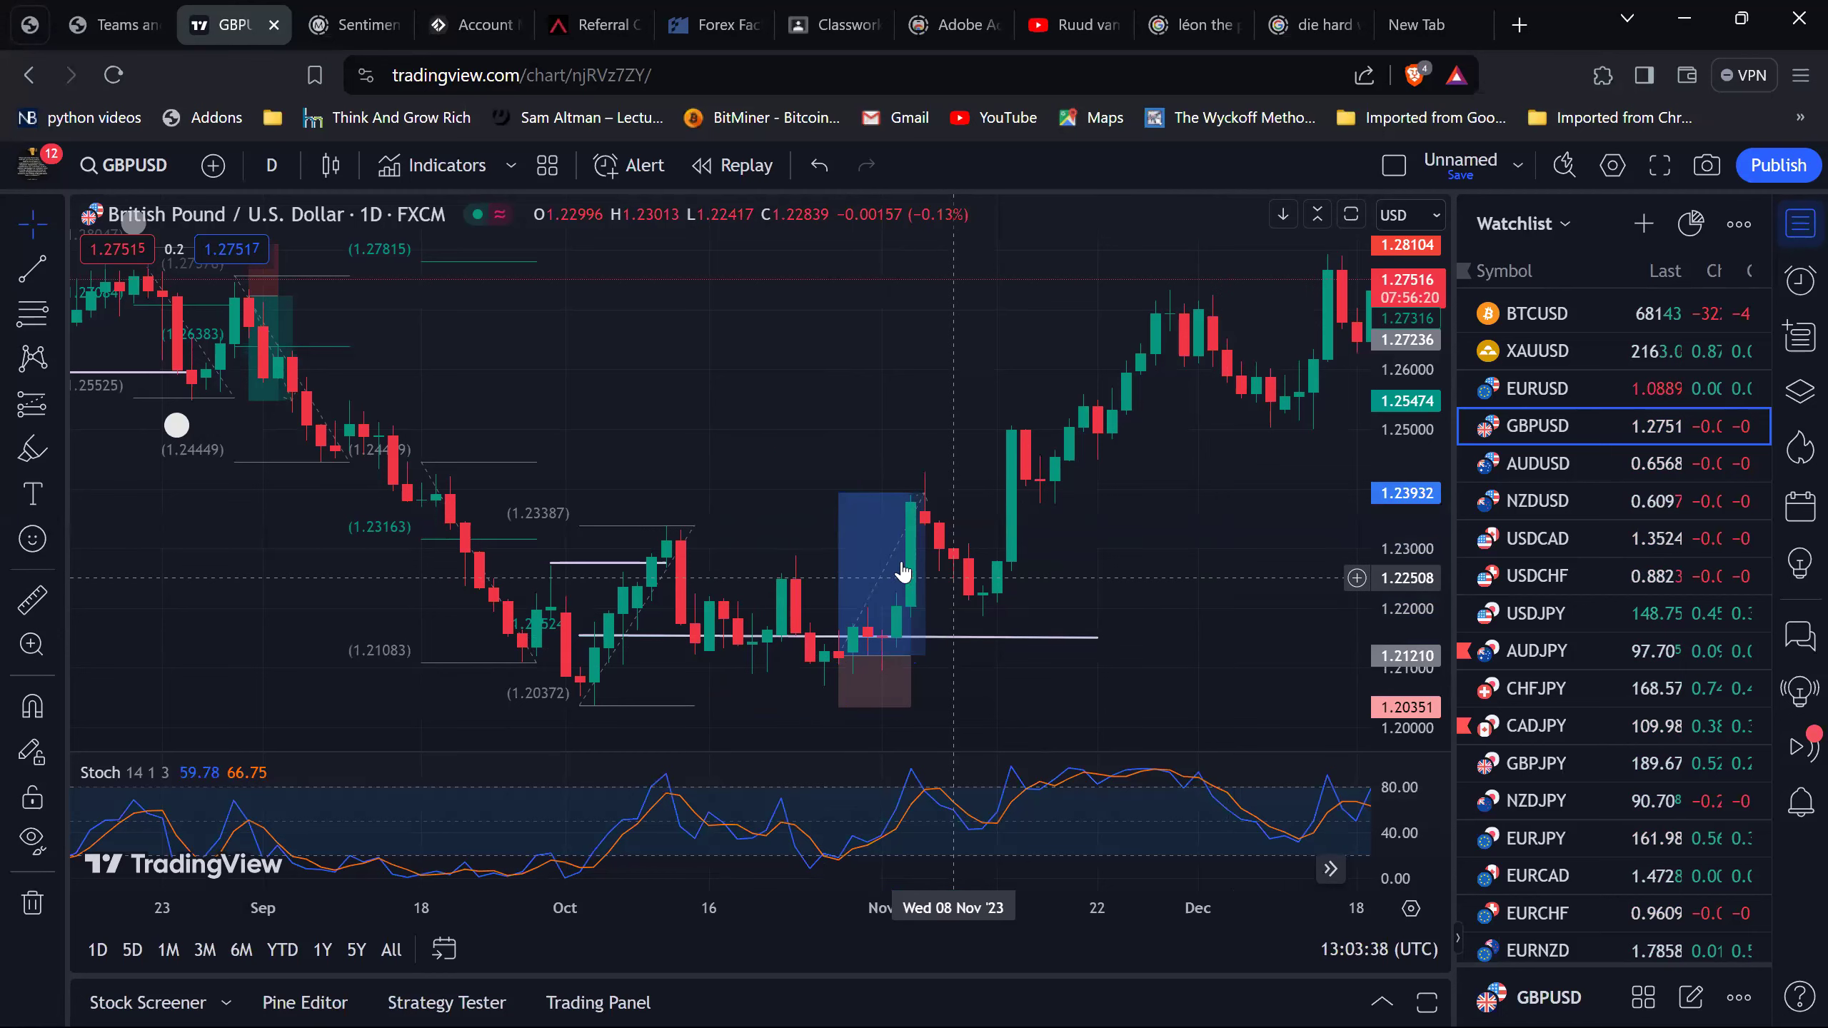
{"action": "mouse_move", "coordinate": [902, 574]}
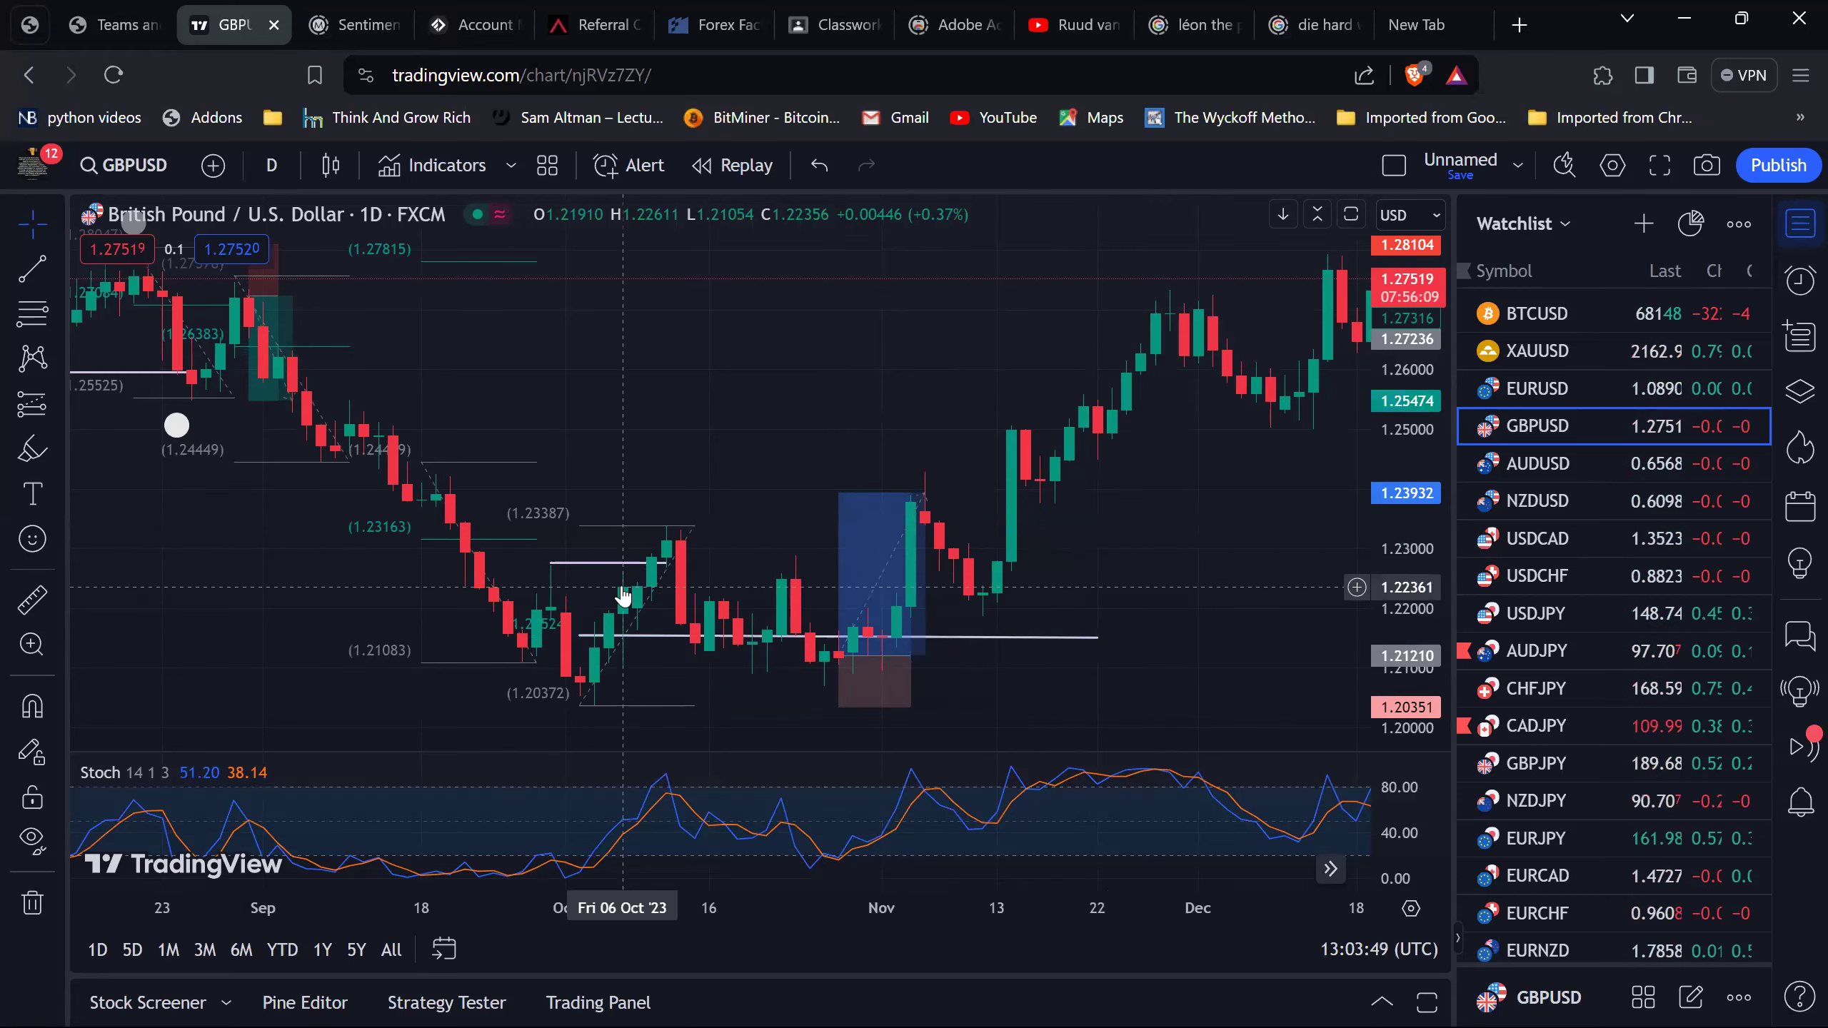
{"action": "scroll", "coordinate": [622, 586], "scroll_direction": "down", "scroll_amount": 4}
{"action": "scroll", "coordinate": [622, 587], "scroll_direction": "down", "scroll_amount": 3}
{"action": "scroll", "coordinate": [622, 586], "scroll_direction": "right", "scroll_amount": 5}
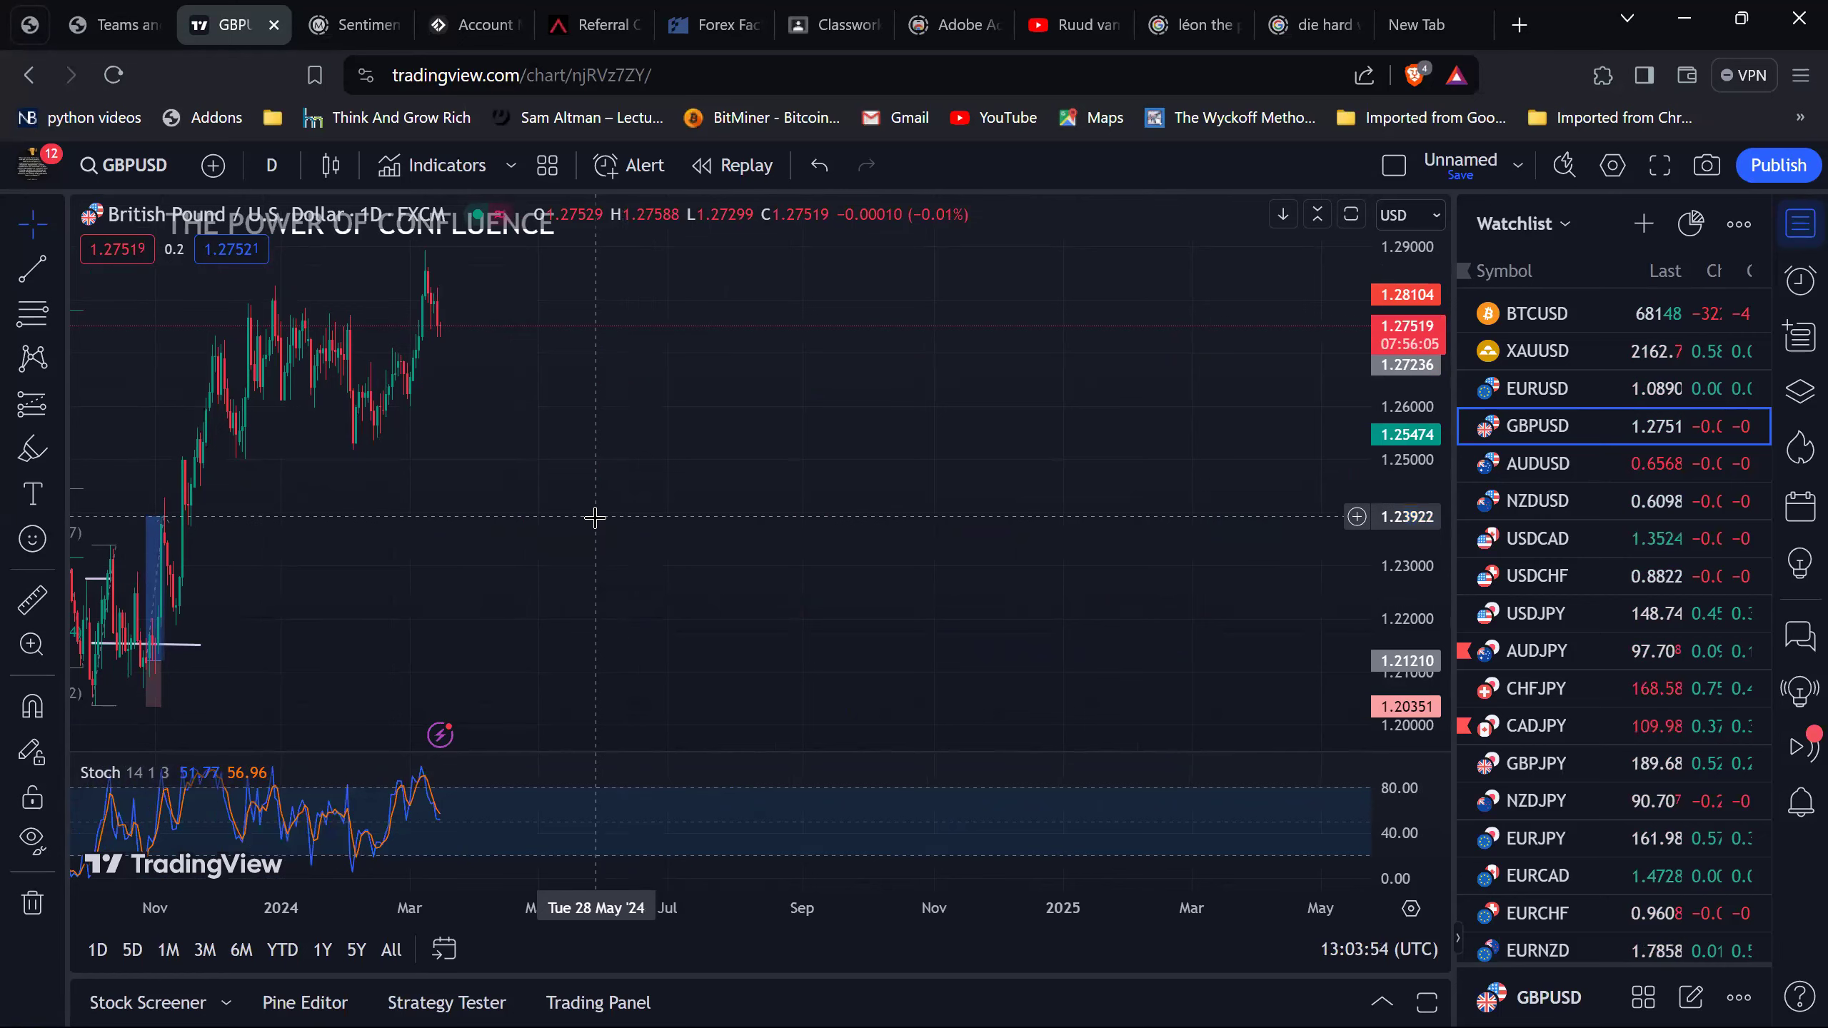
{"action": "scroll", "coordinate": [593, 518], "scroll_direction": "down", "scroll_amount": 3}
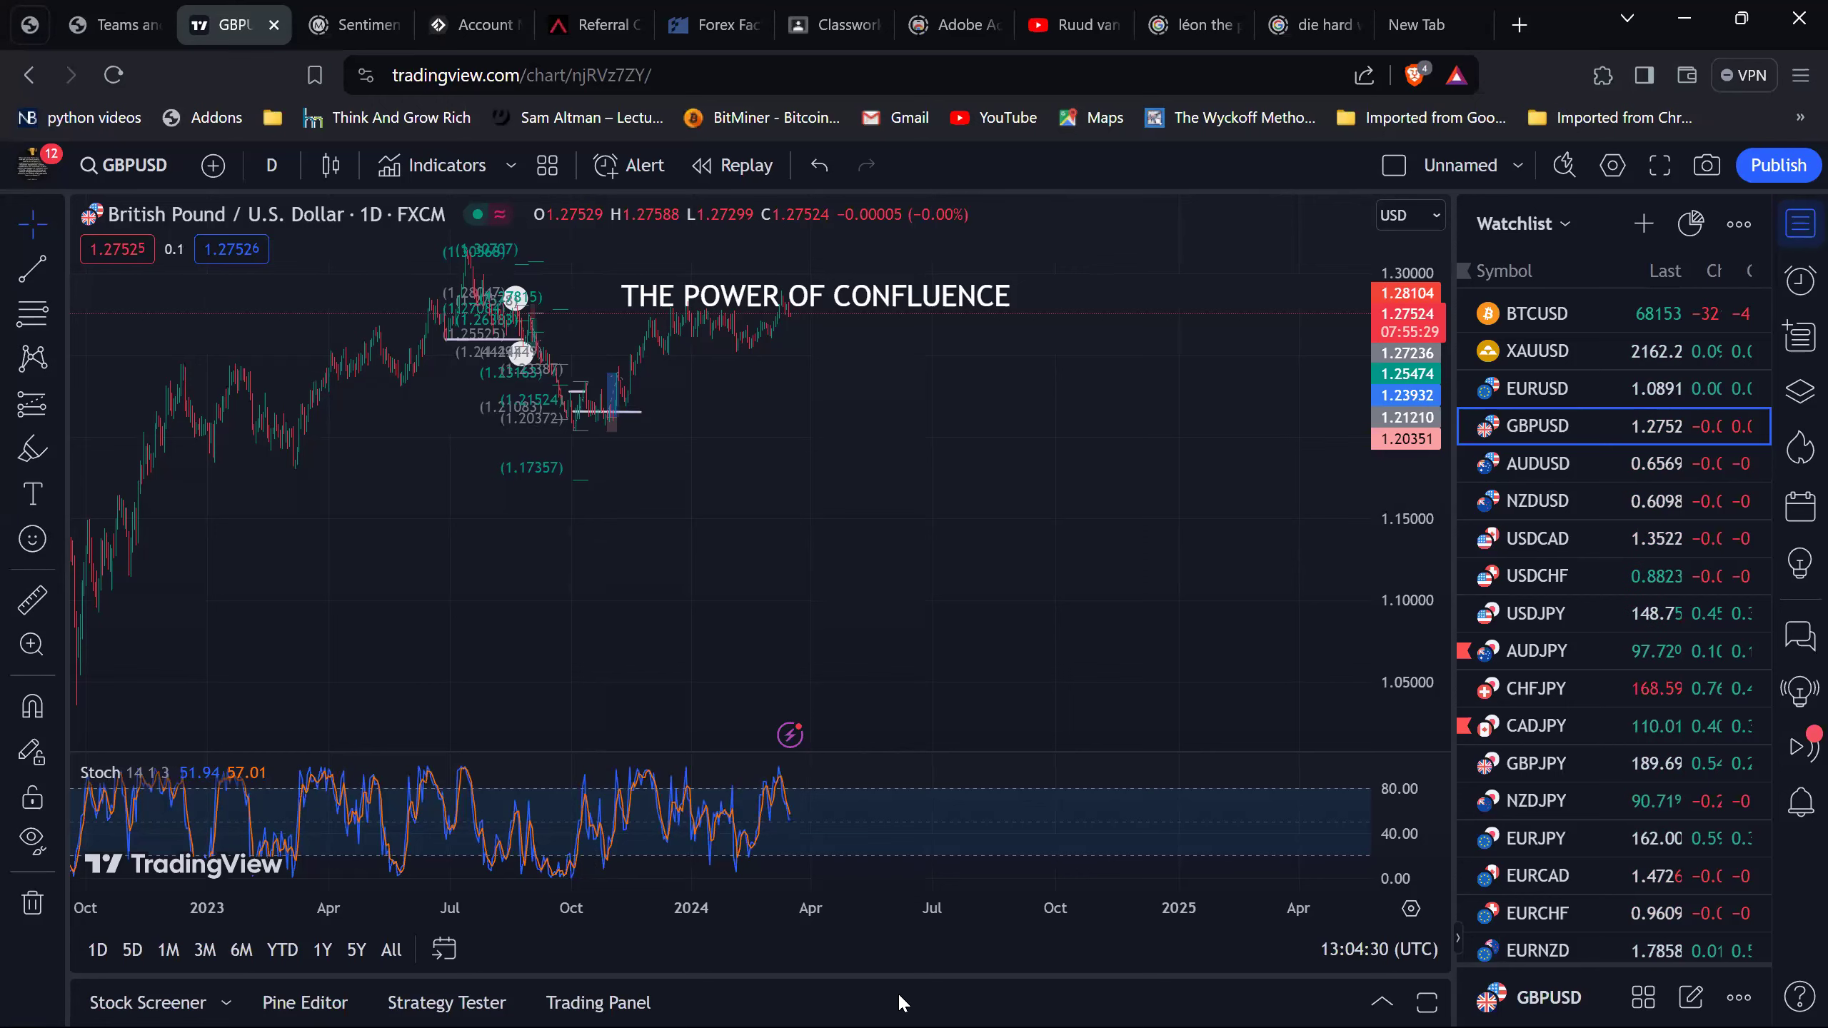
{"action": "key", "text": "alt+r"}
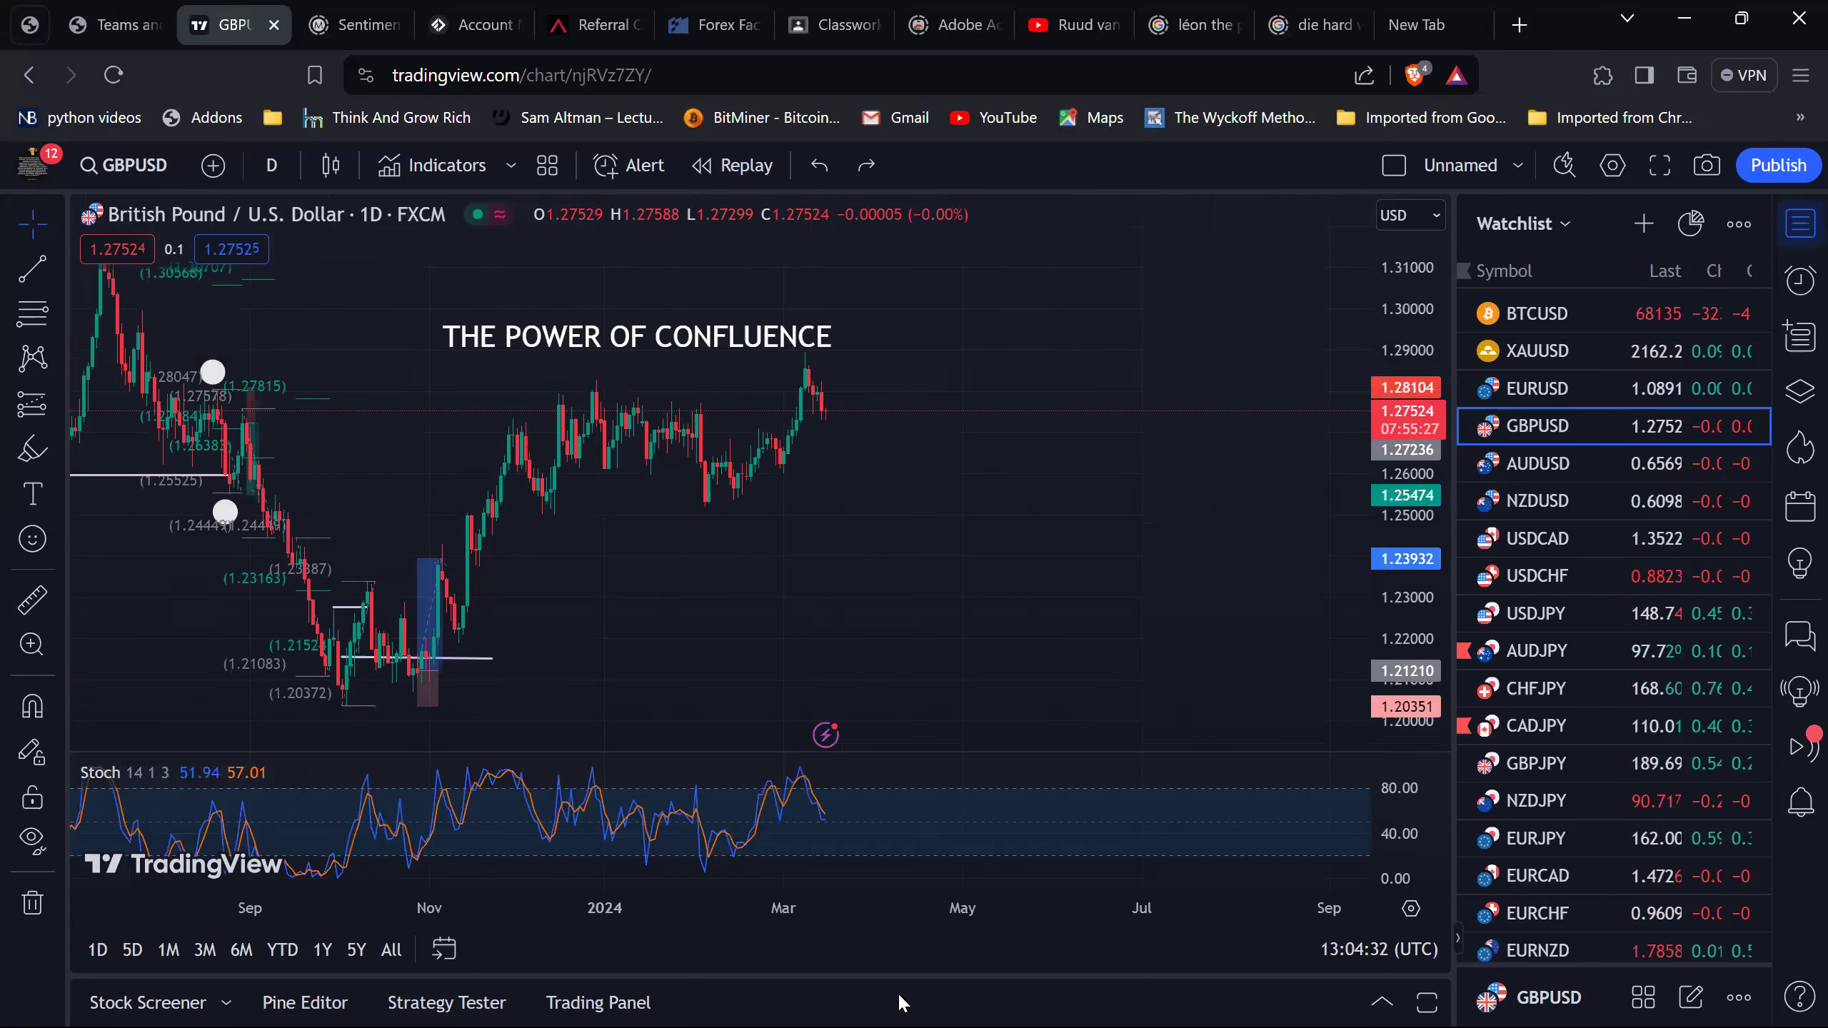
{"action": "key", "text": "Left"}
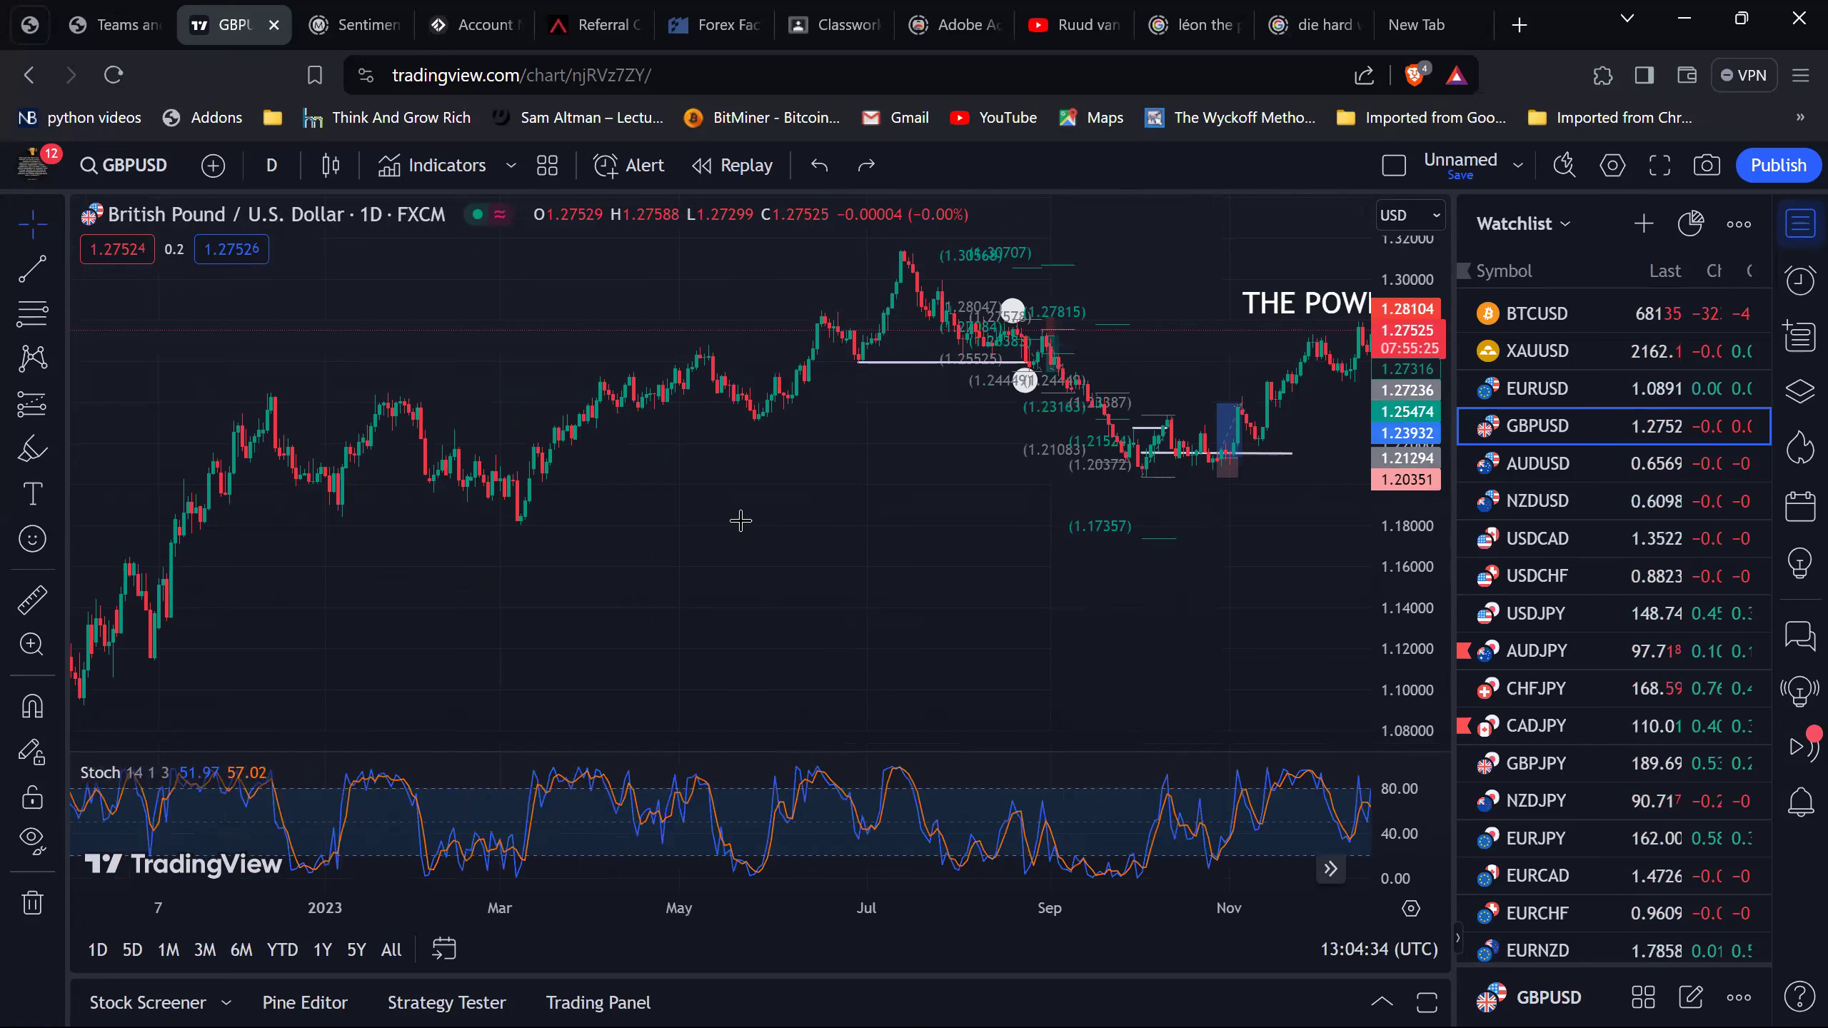
Try swapping the Stochastic and price chart panes, and maximize the price chart.
{"action": "double_click", "coordinate": [1249, 813]}
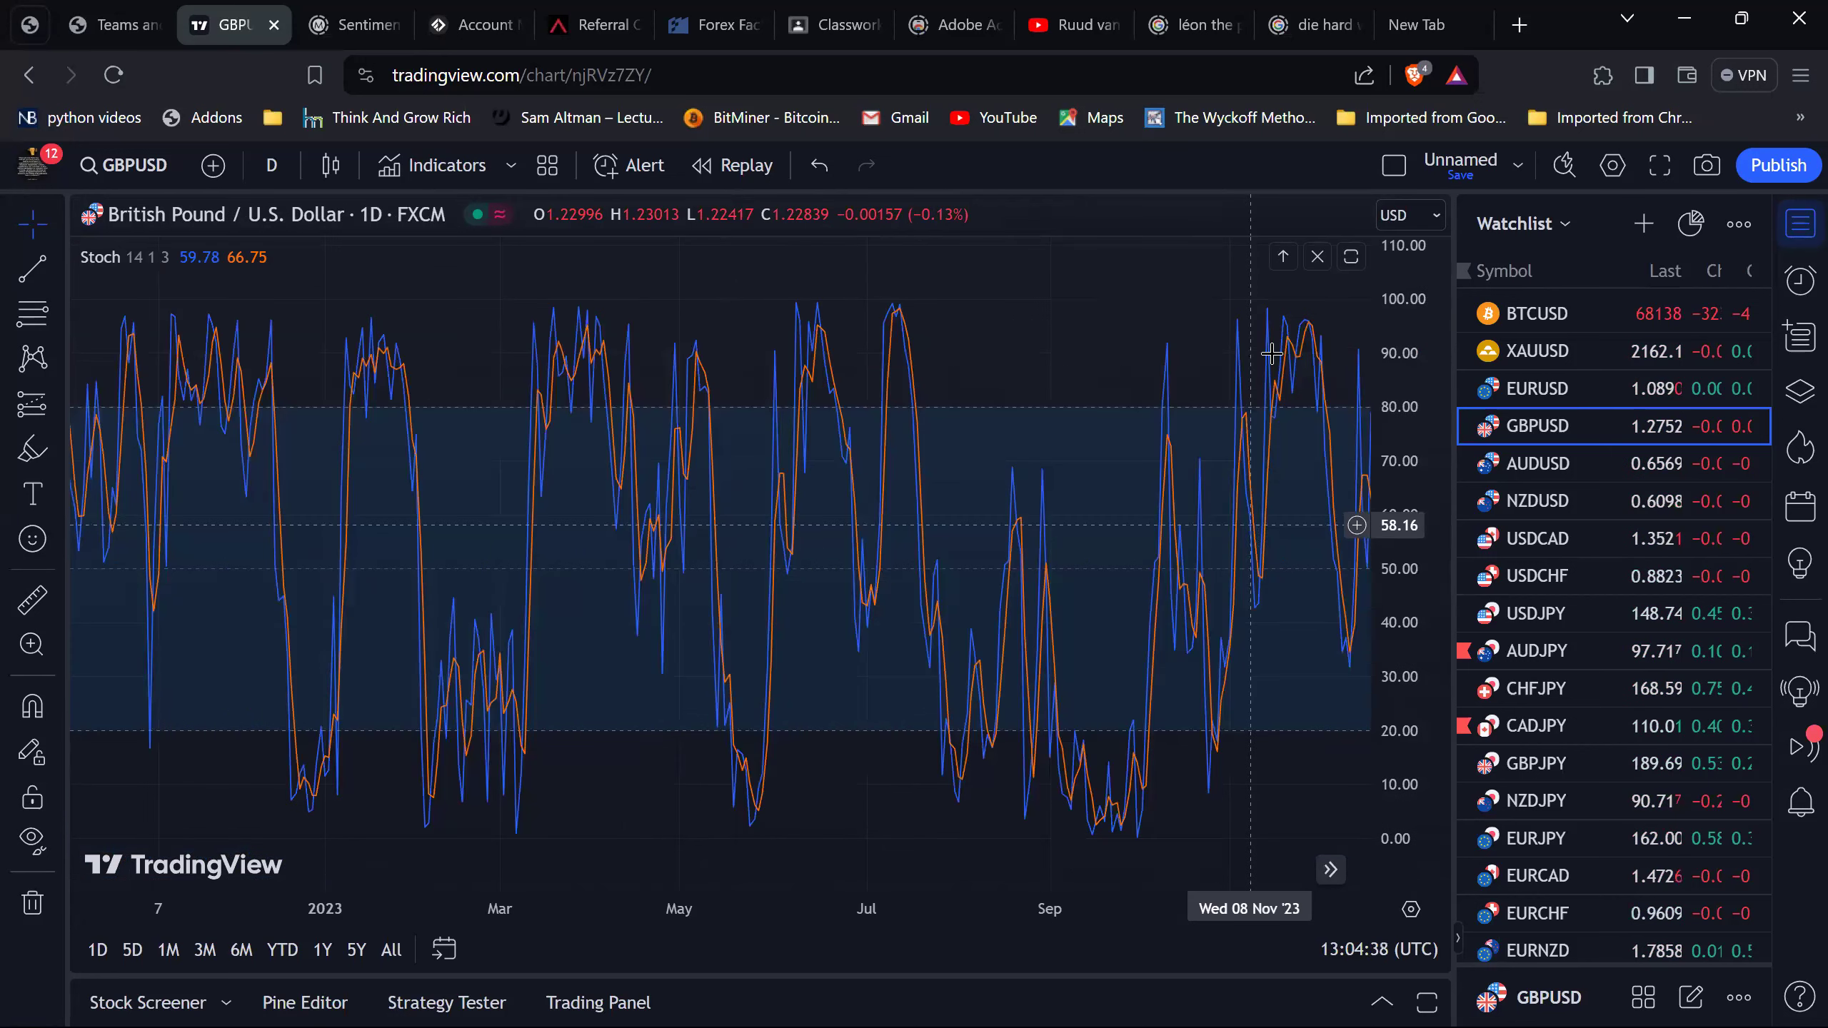
{"action": "left_click", "coordinate": [1350, 256]}
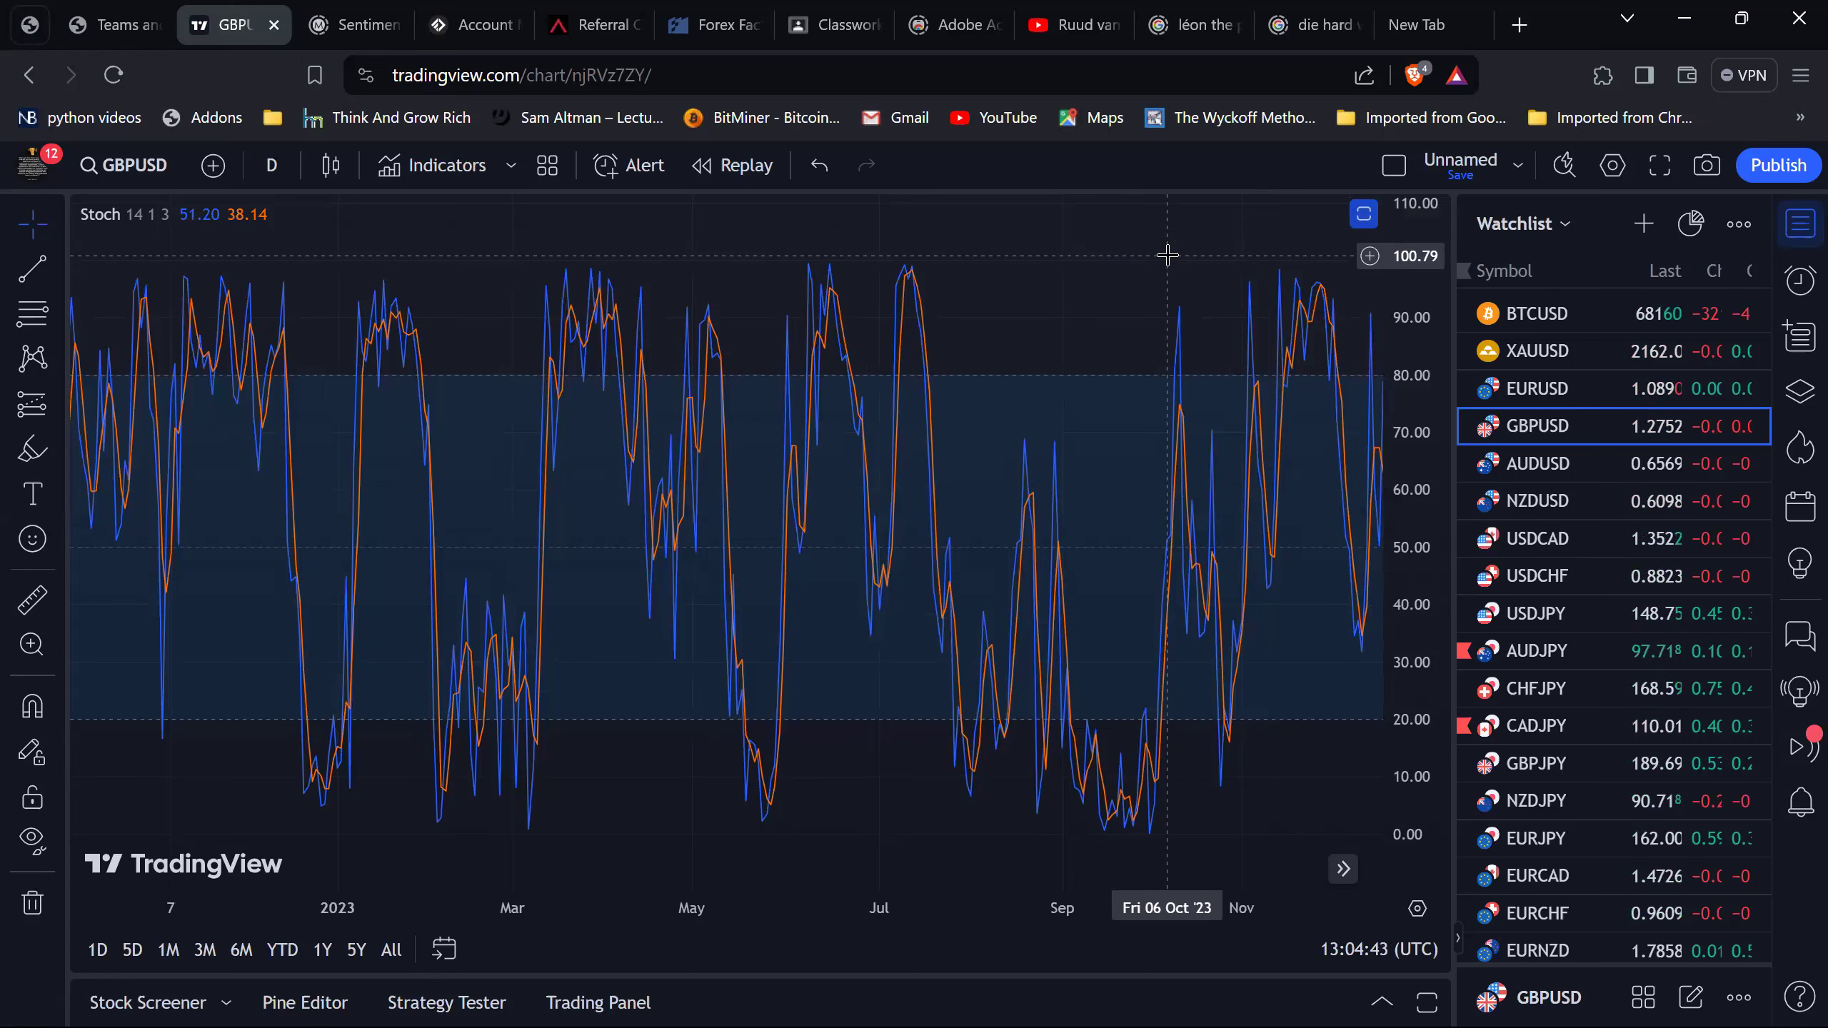
{"action": "left_click", "coordinate": [1365, 217]}
{"action": "left_click", "coordinate": [1282, 215]}
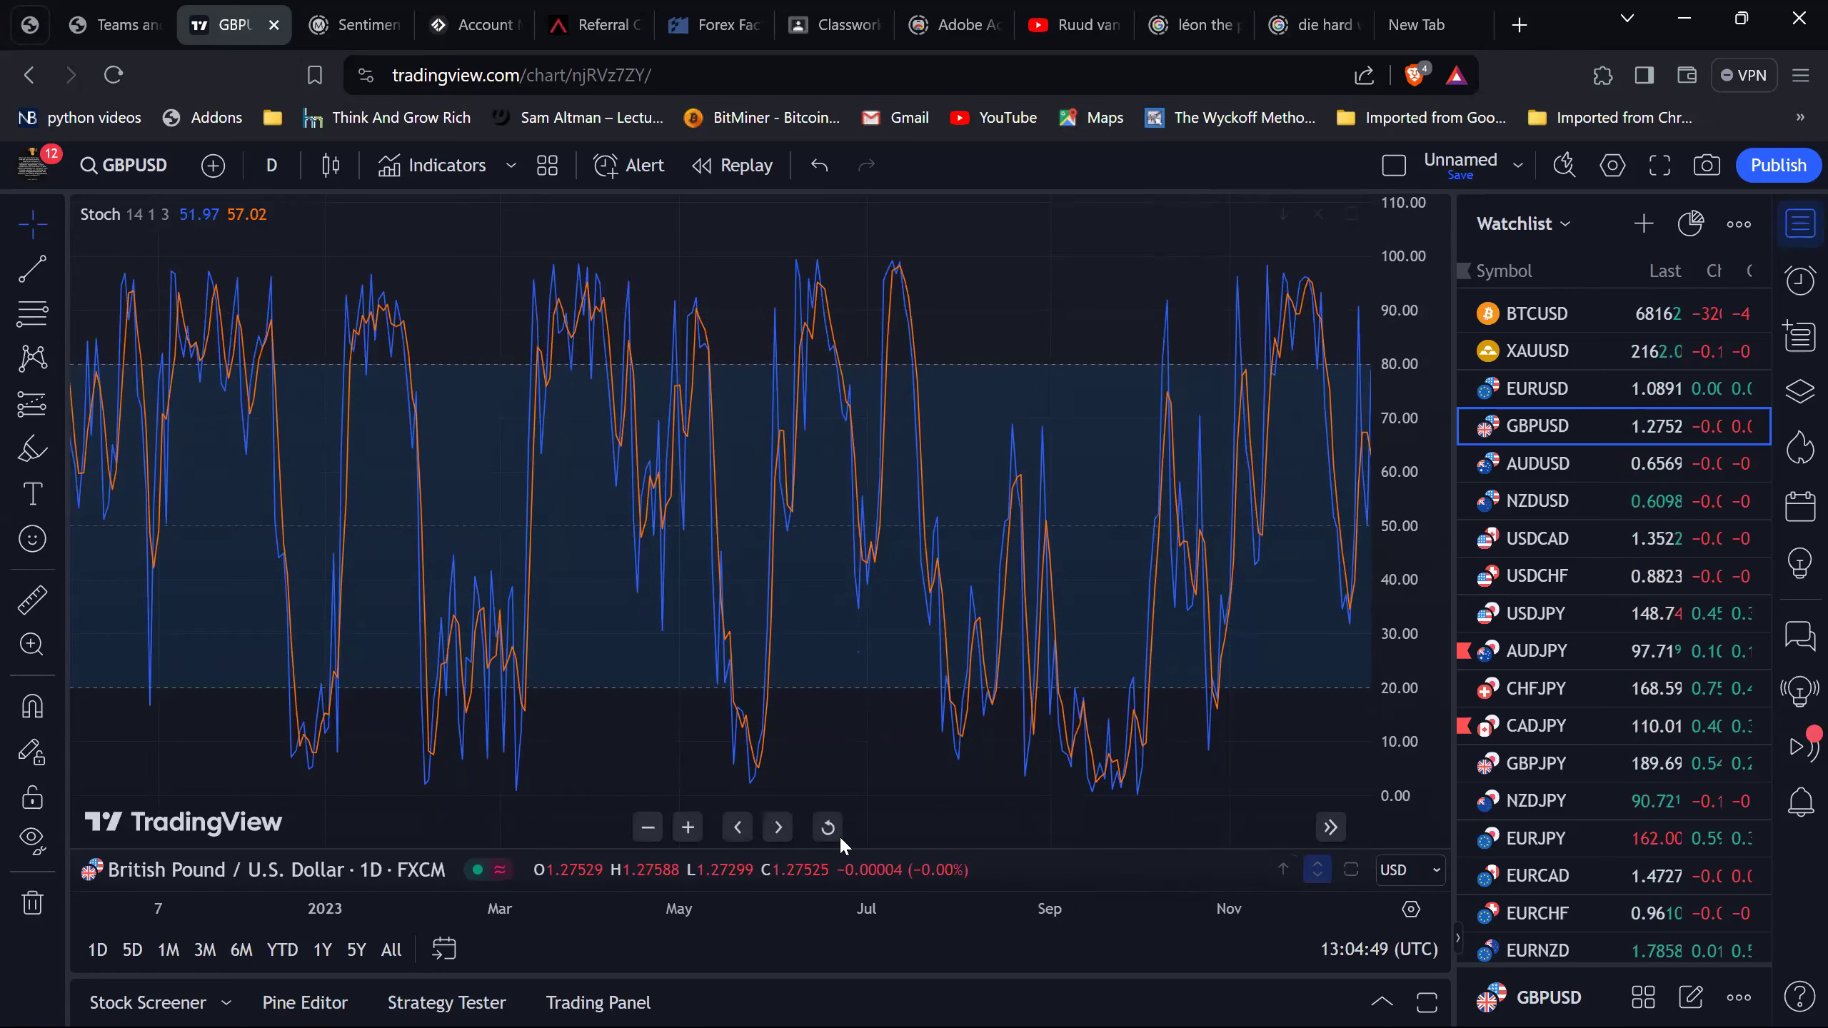
{"action": "left_click", "coordinate": [1353, 869]}
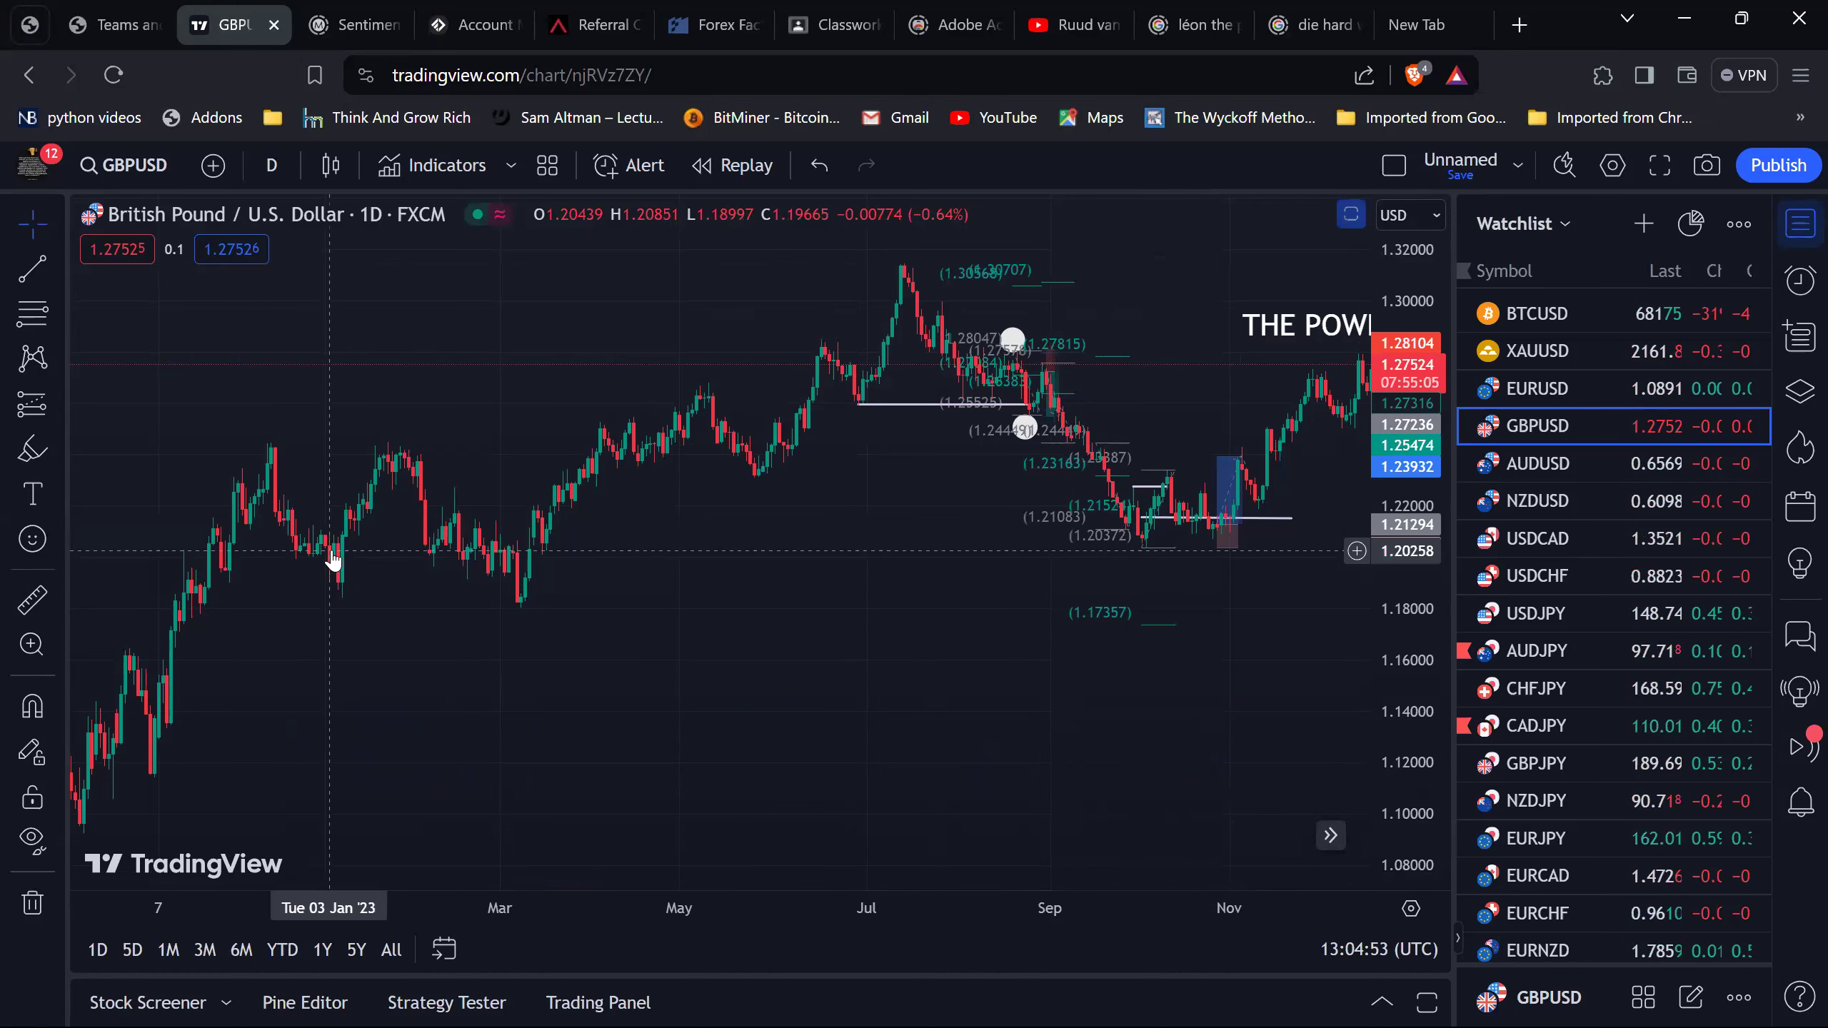
Search the indicators for "stoc", try adding another Stochastic, and undo the addition together with the preceding pane and position changes.
{"action": "left_click", "coordinate": [435, 160]}
{"action": "type", "text": "rela"}
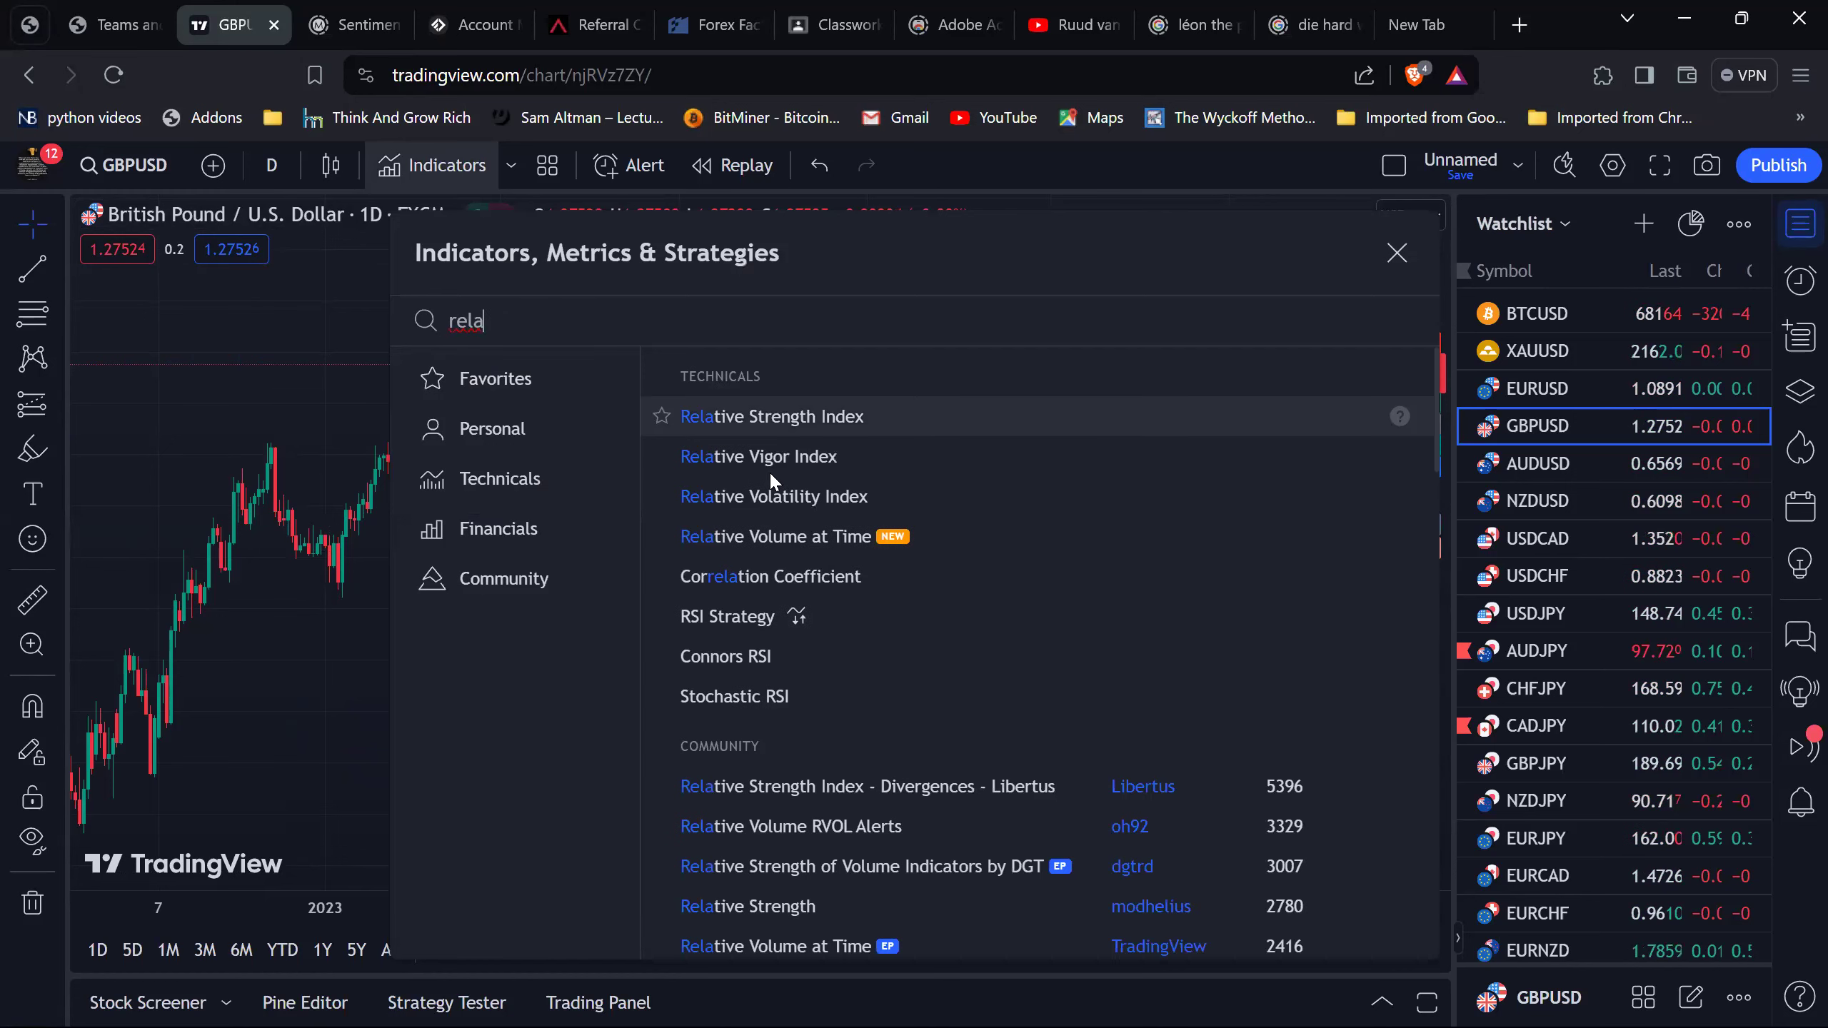
{"action": "key", "text": "BackSpace"}
{"action": "key", "text": "BackSpace"}
{"action": "key", "text": "BackSpace"}
{"action": "key", "text": "BackSpace"}
{"action": "type", "text": "stoc"}
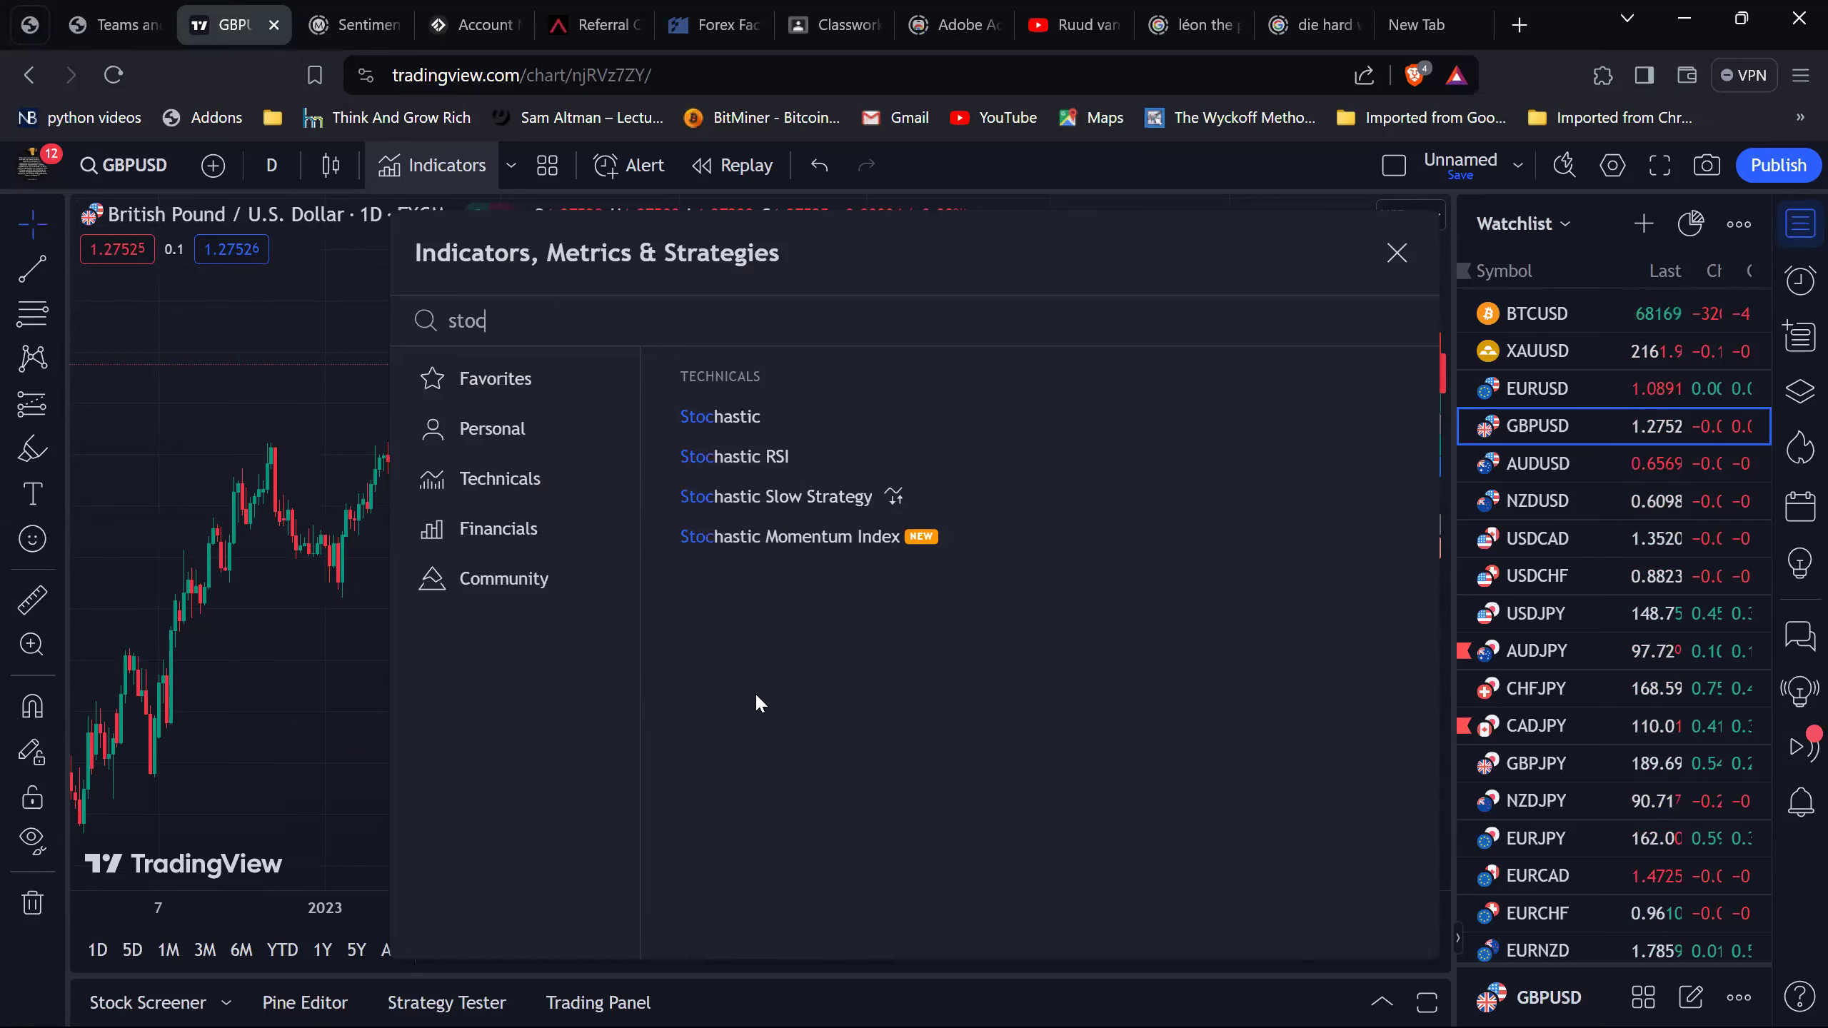
{"action": "left_click", "coordinate": [744, 416]}
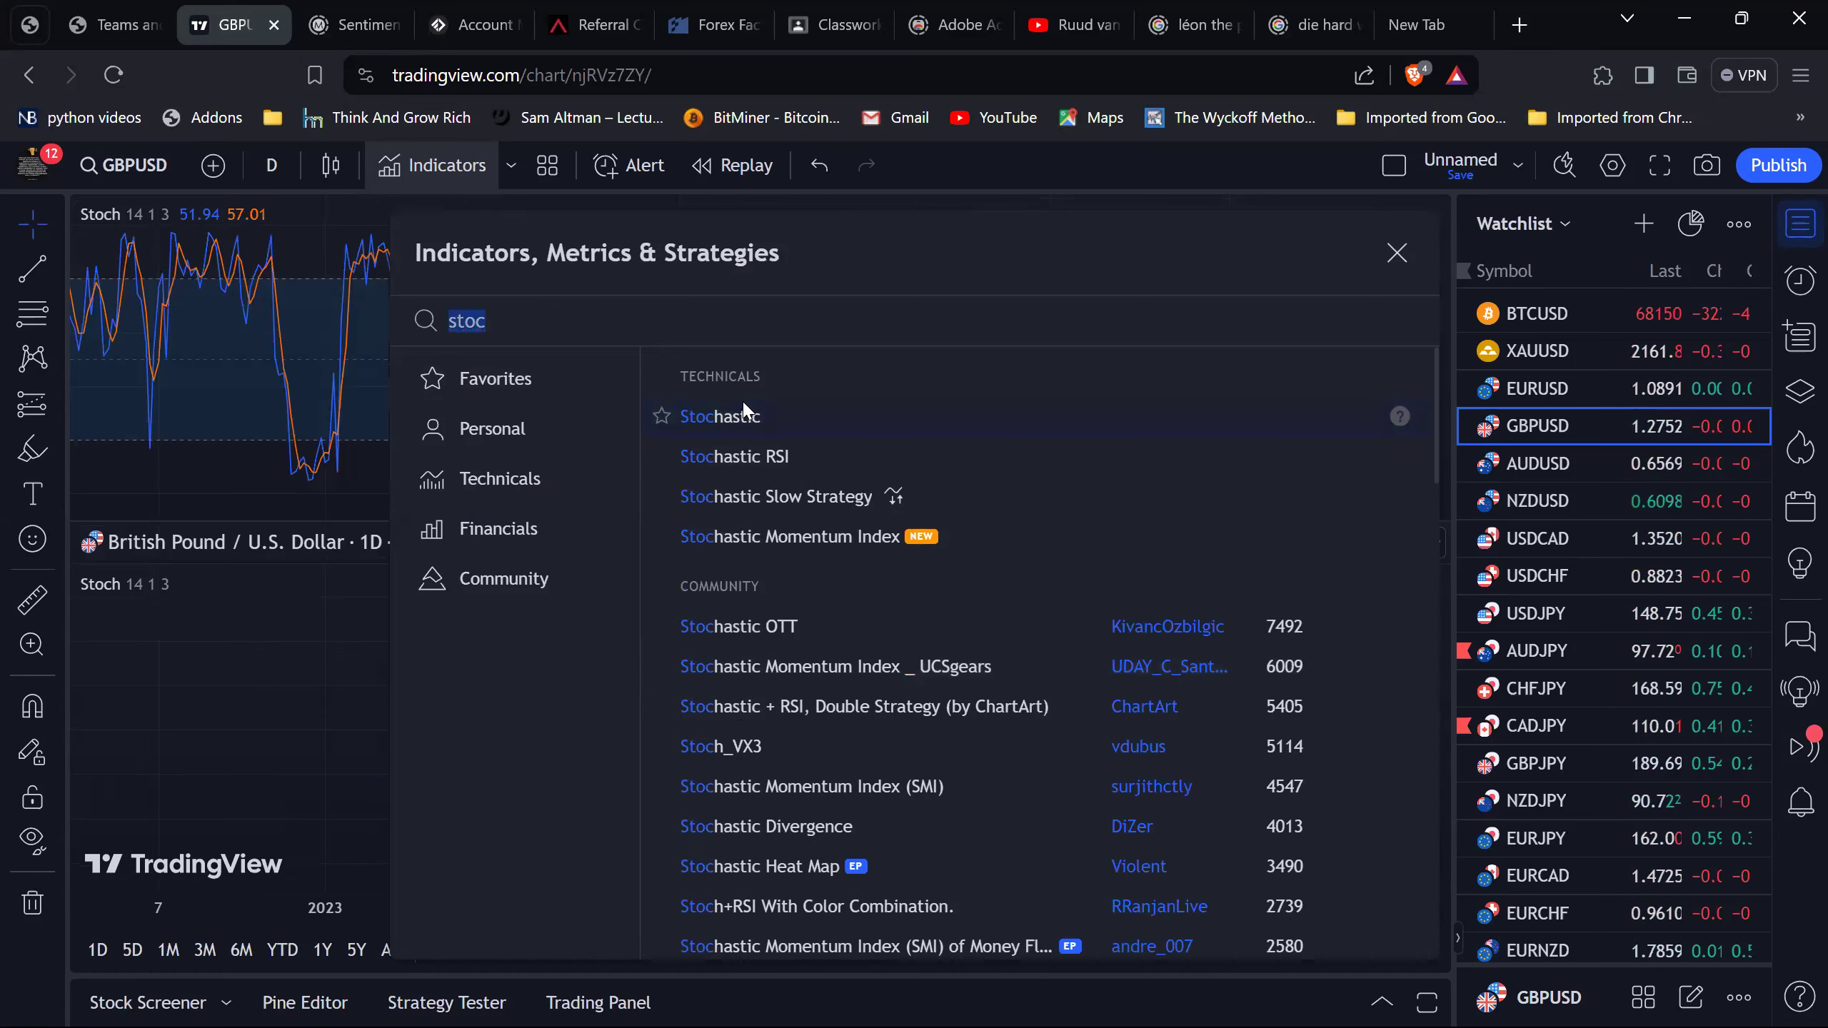
{"action": "left_click", "coordinate": [745, 415]}
{"action": "left_click", "coordinate": [1396, 253]}
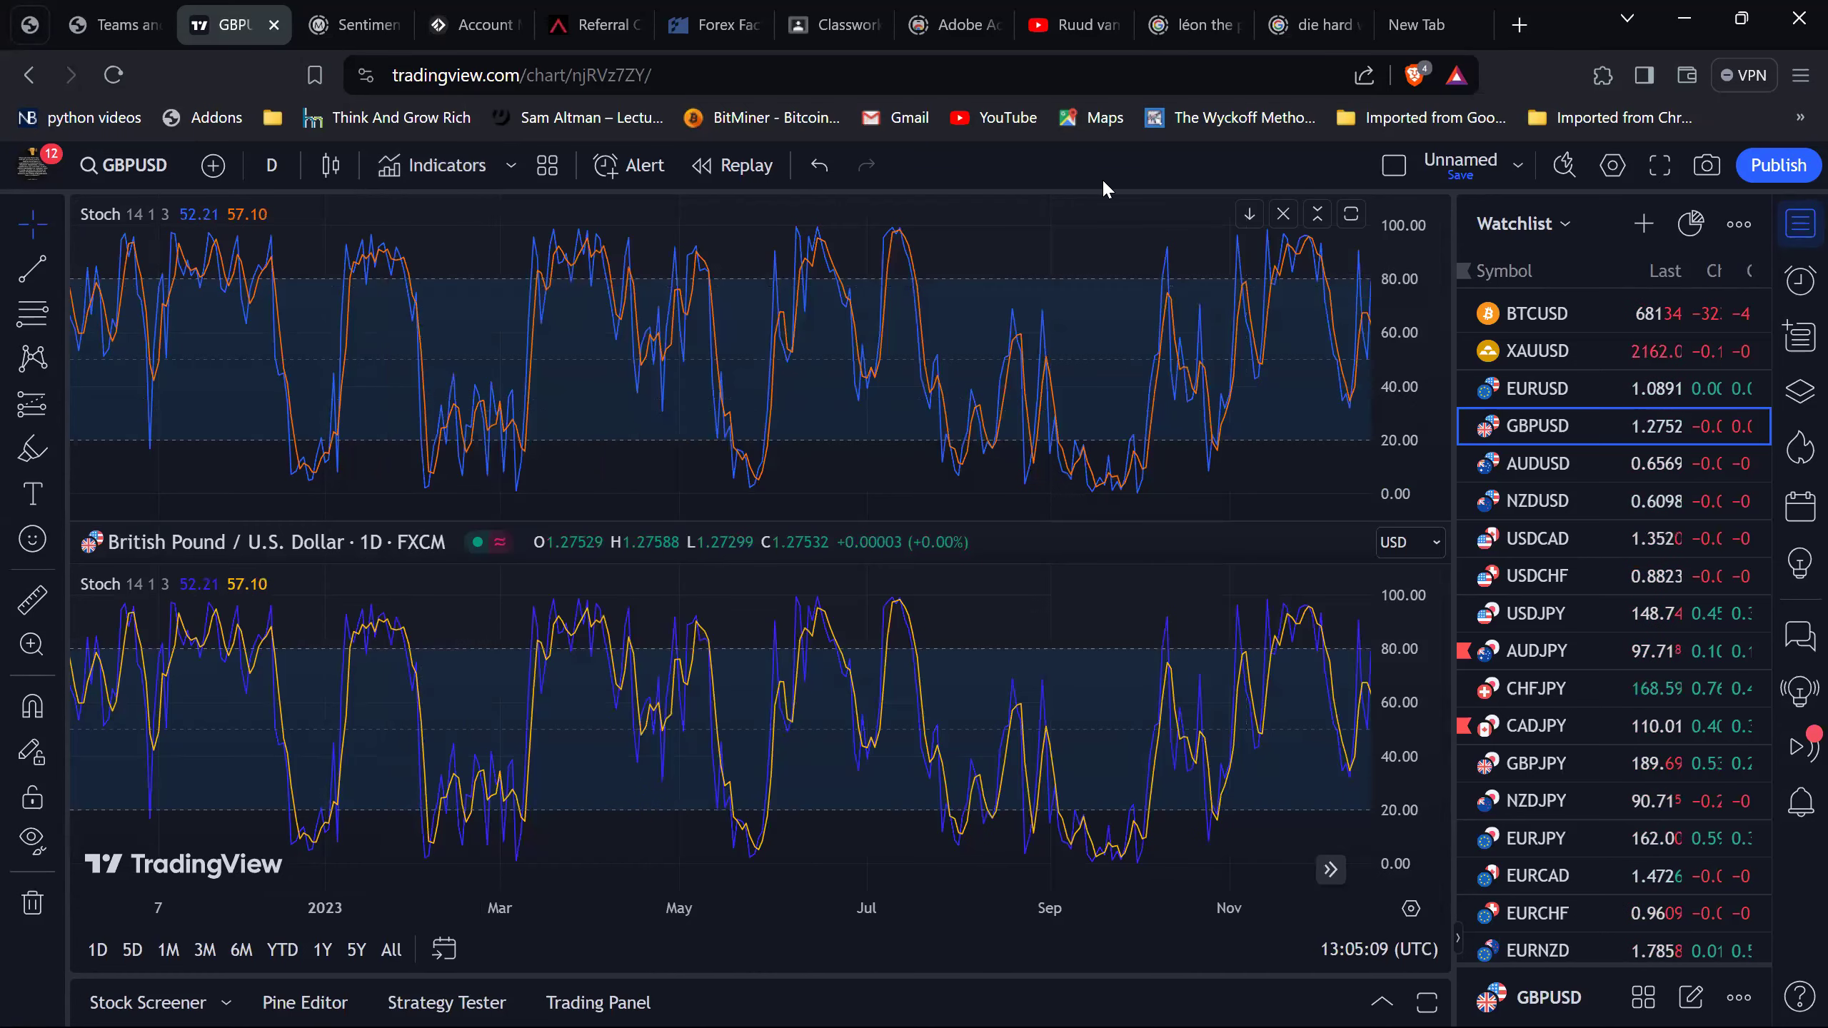
{"action": "key", "text": "ctrl+z"}
{"action": "double_click", "coordinate": [1154, 245]}
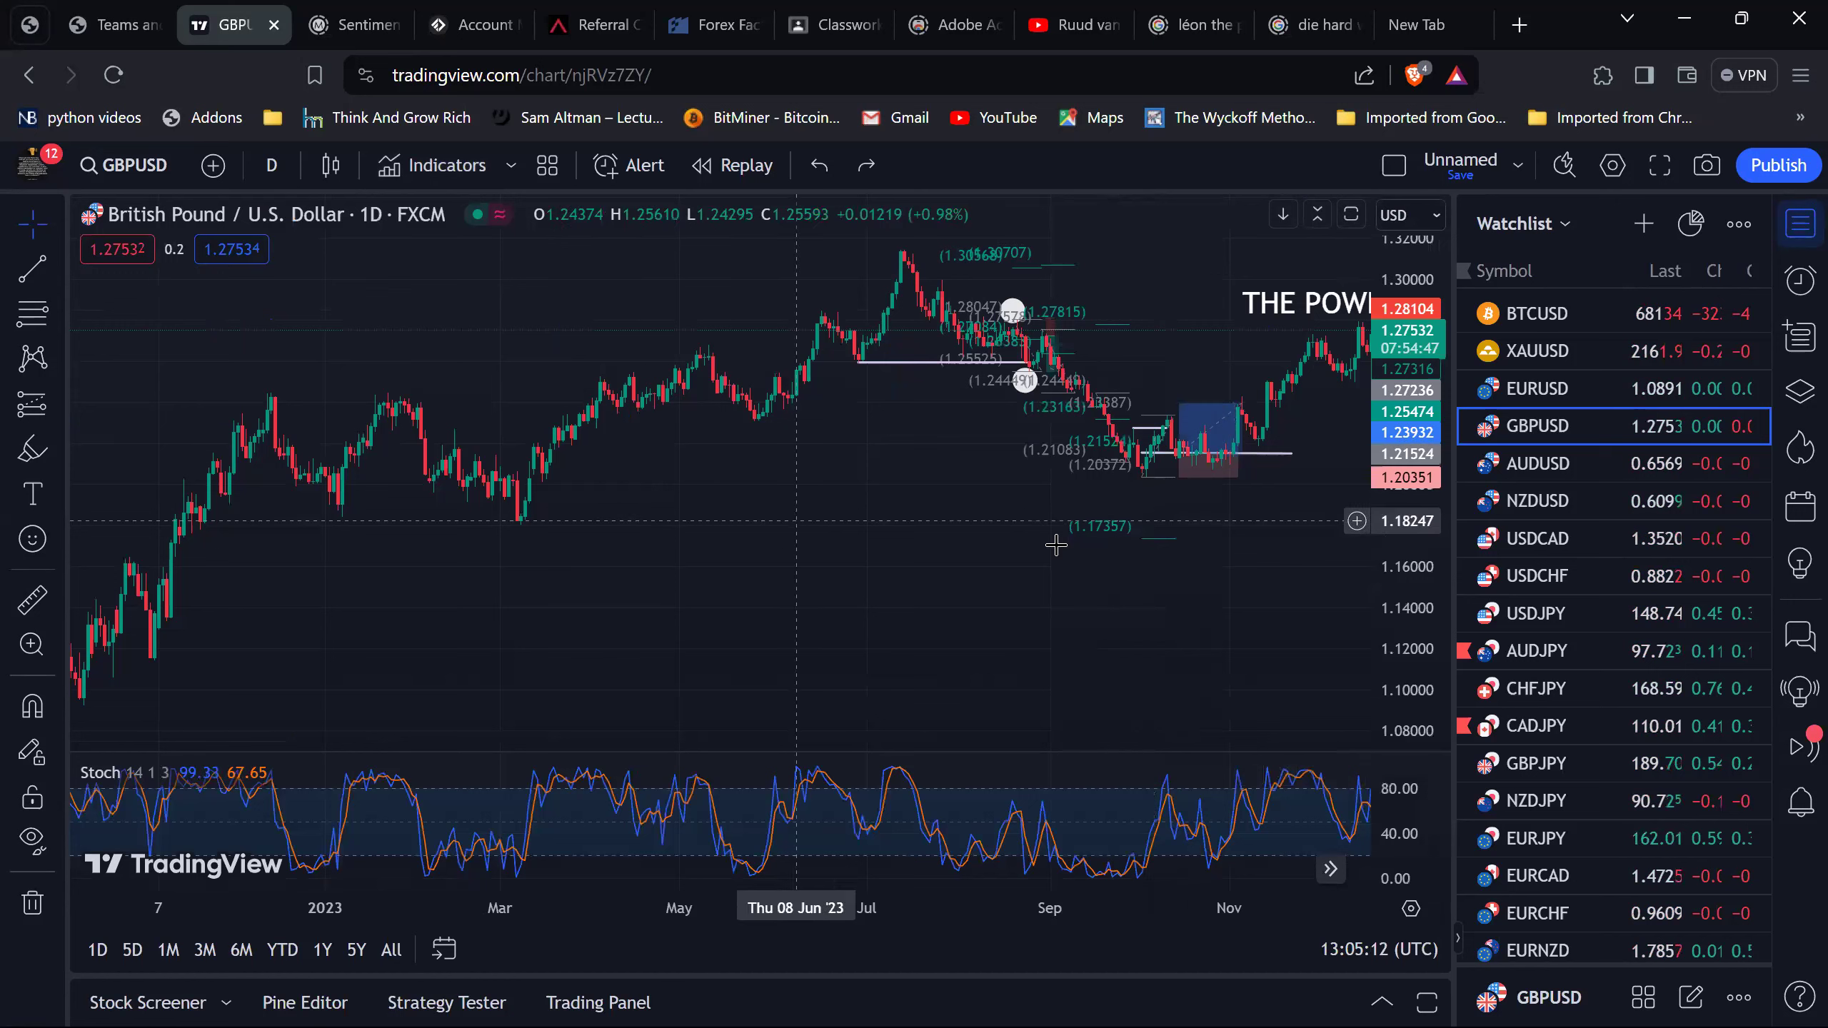
Delete all the drawings from the chart and remove the Stochastic indicator.
{"action": "left_click_drag", "start_coordinate": [1256, 622], "coordinate": [904, 230]}
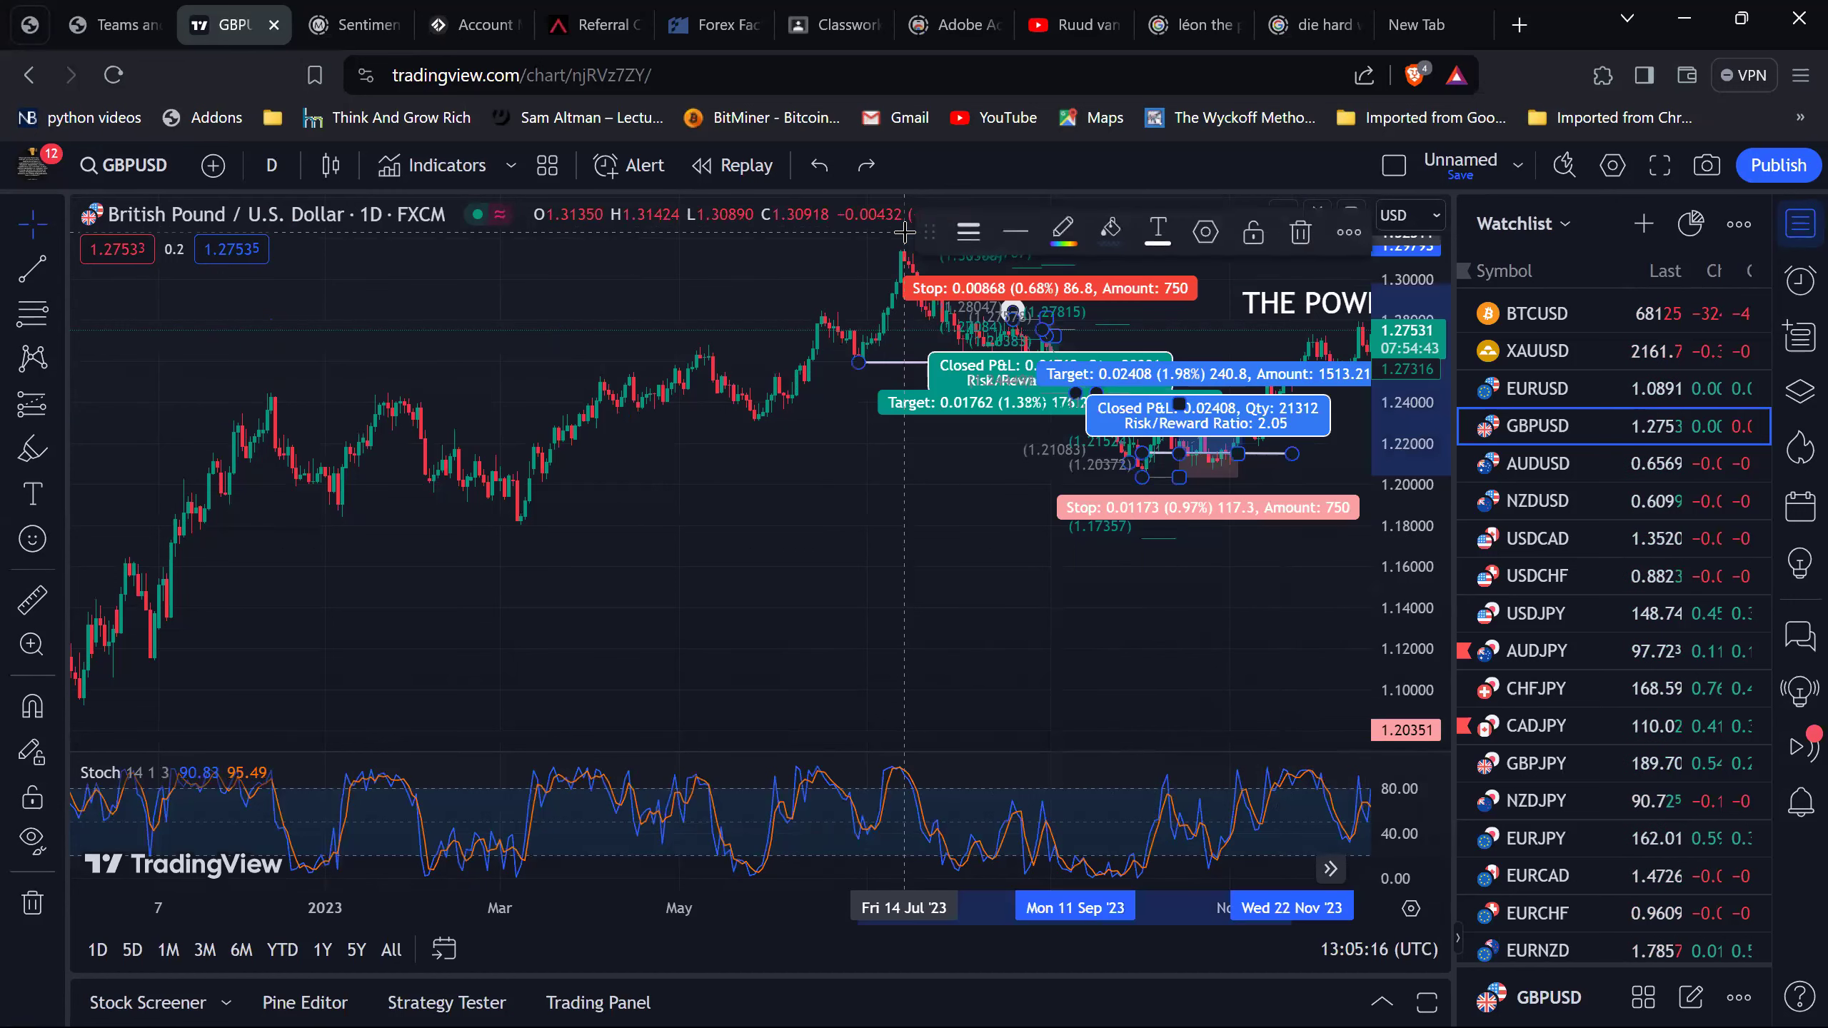
{"action": "key", "text": "Delete"}
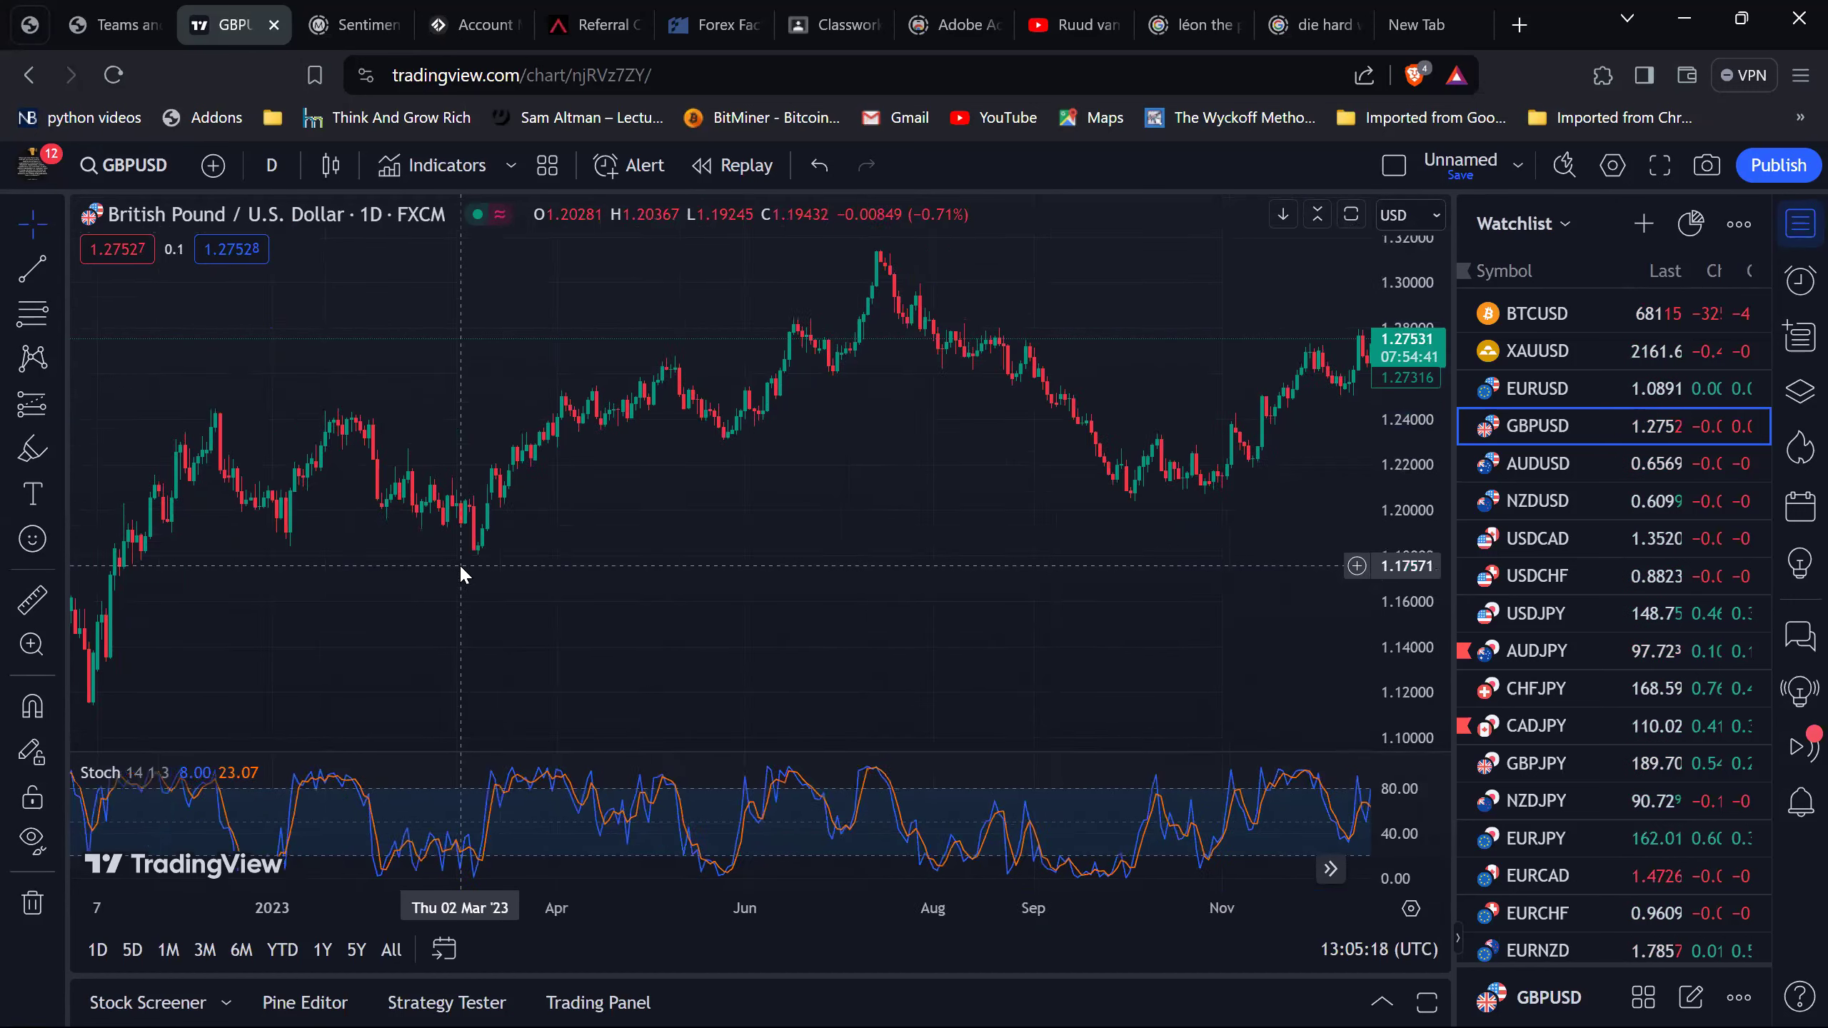
{"action": "scroll", "coordinate": [460, 563], "scroll_direction": "up", "scroll_amount": 2}
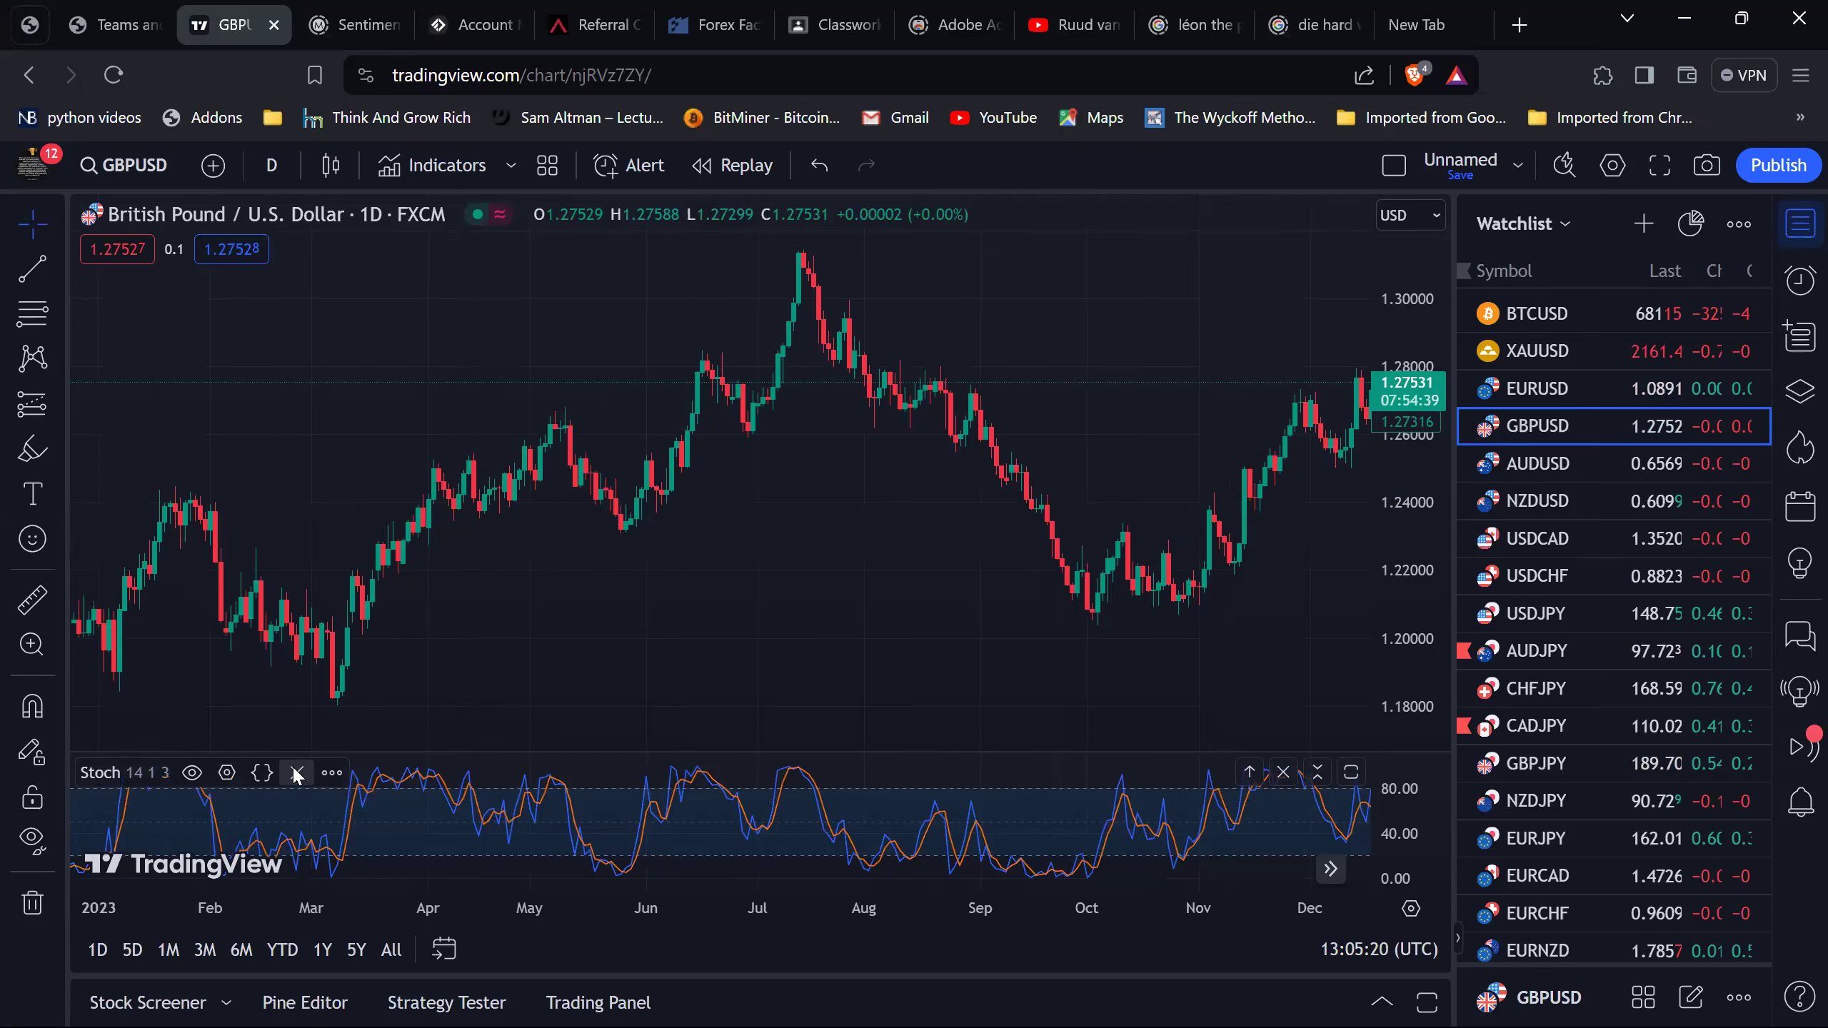
{"action": "left_click", "coordinate": [296, 772]}
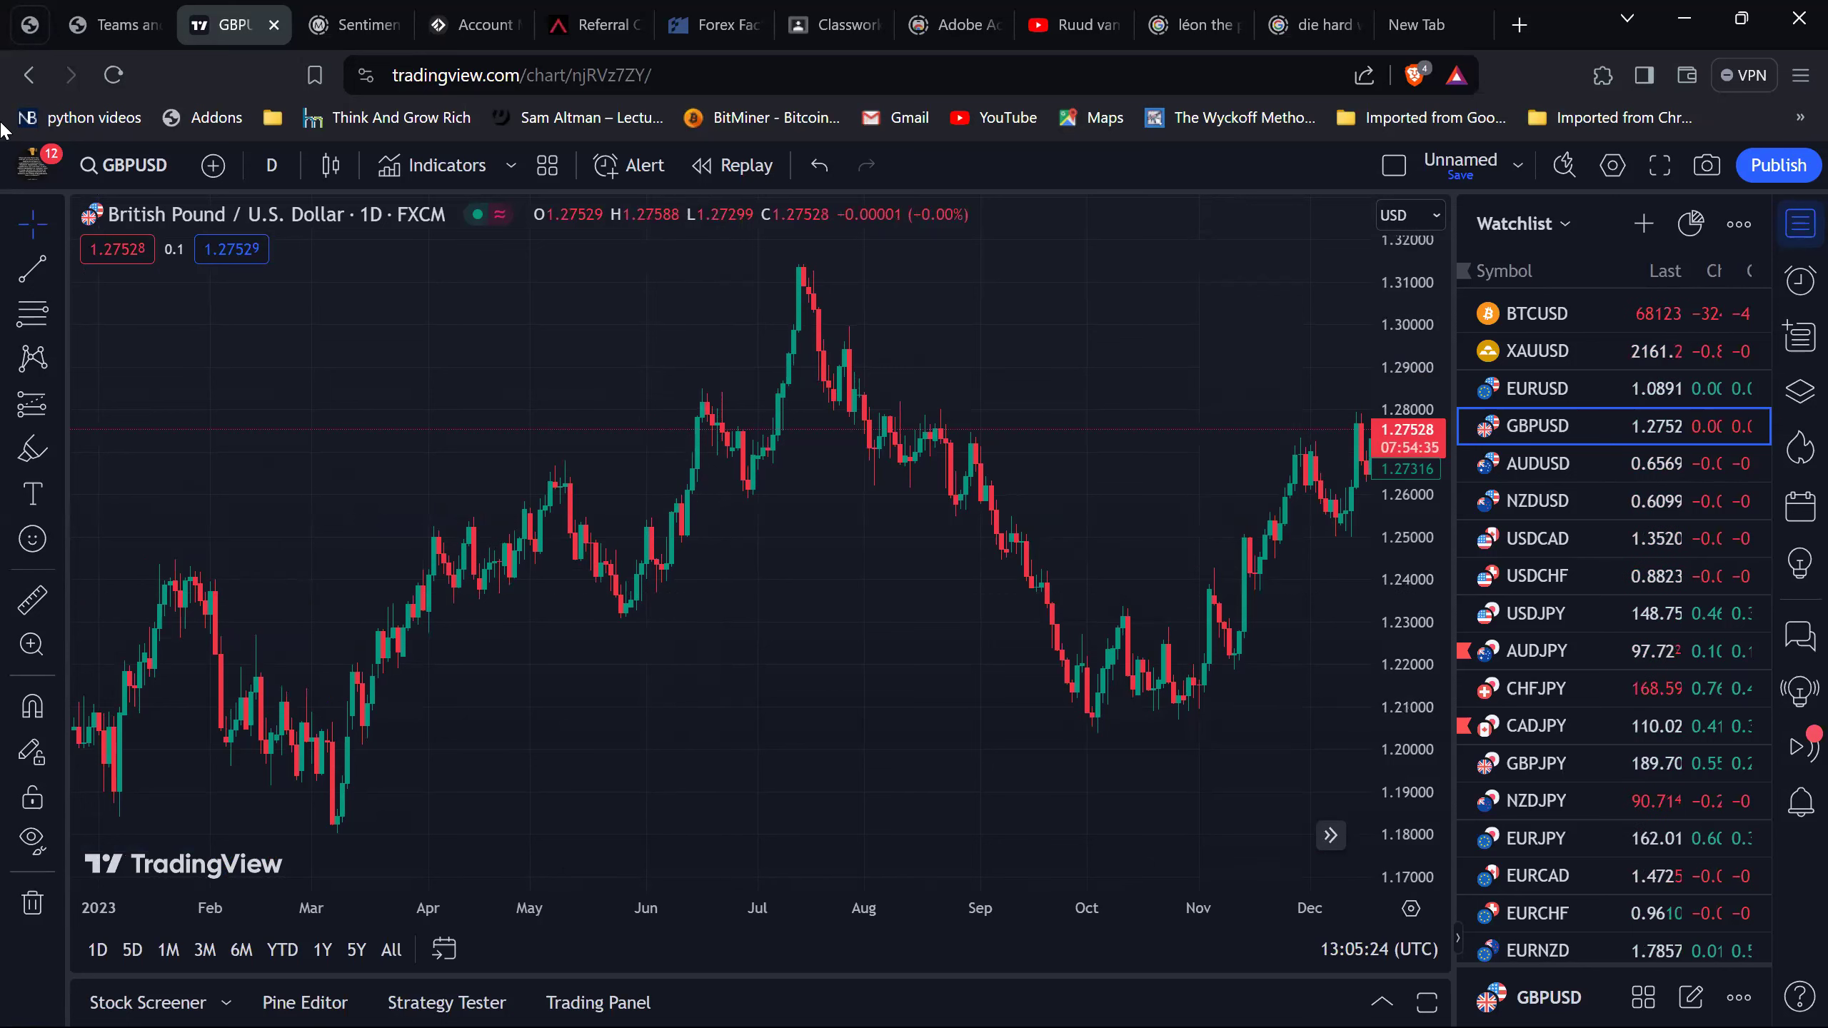
Draw a horizontal trend line at 1.26094 from 28 June to 25 August 2023, under the summer lows.
{"action": "left_click", "coordinate": [20, 285]}
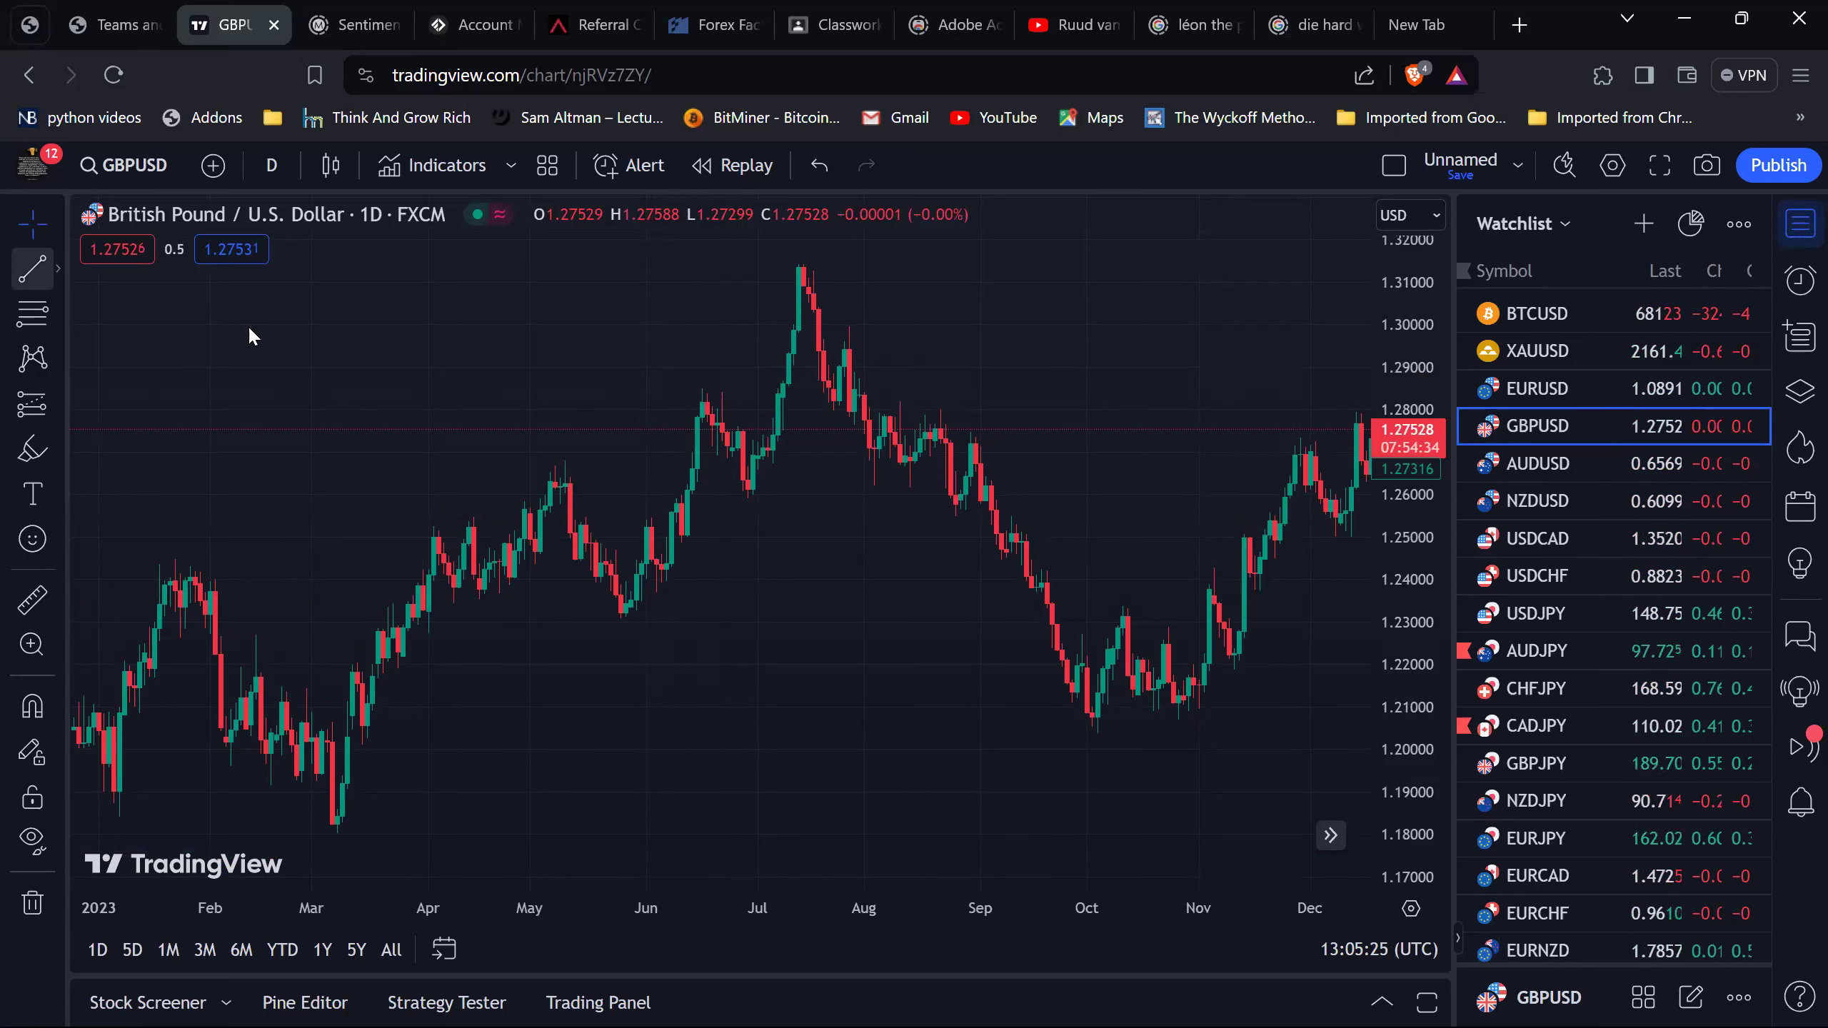
{"action": "left_click", "coordinate": [742, 491]}
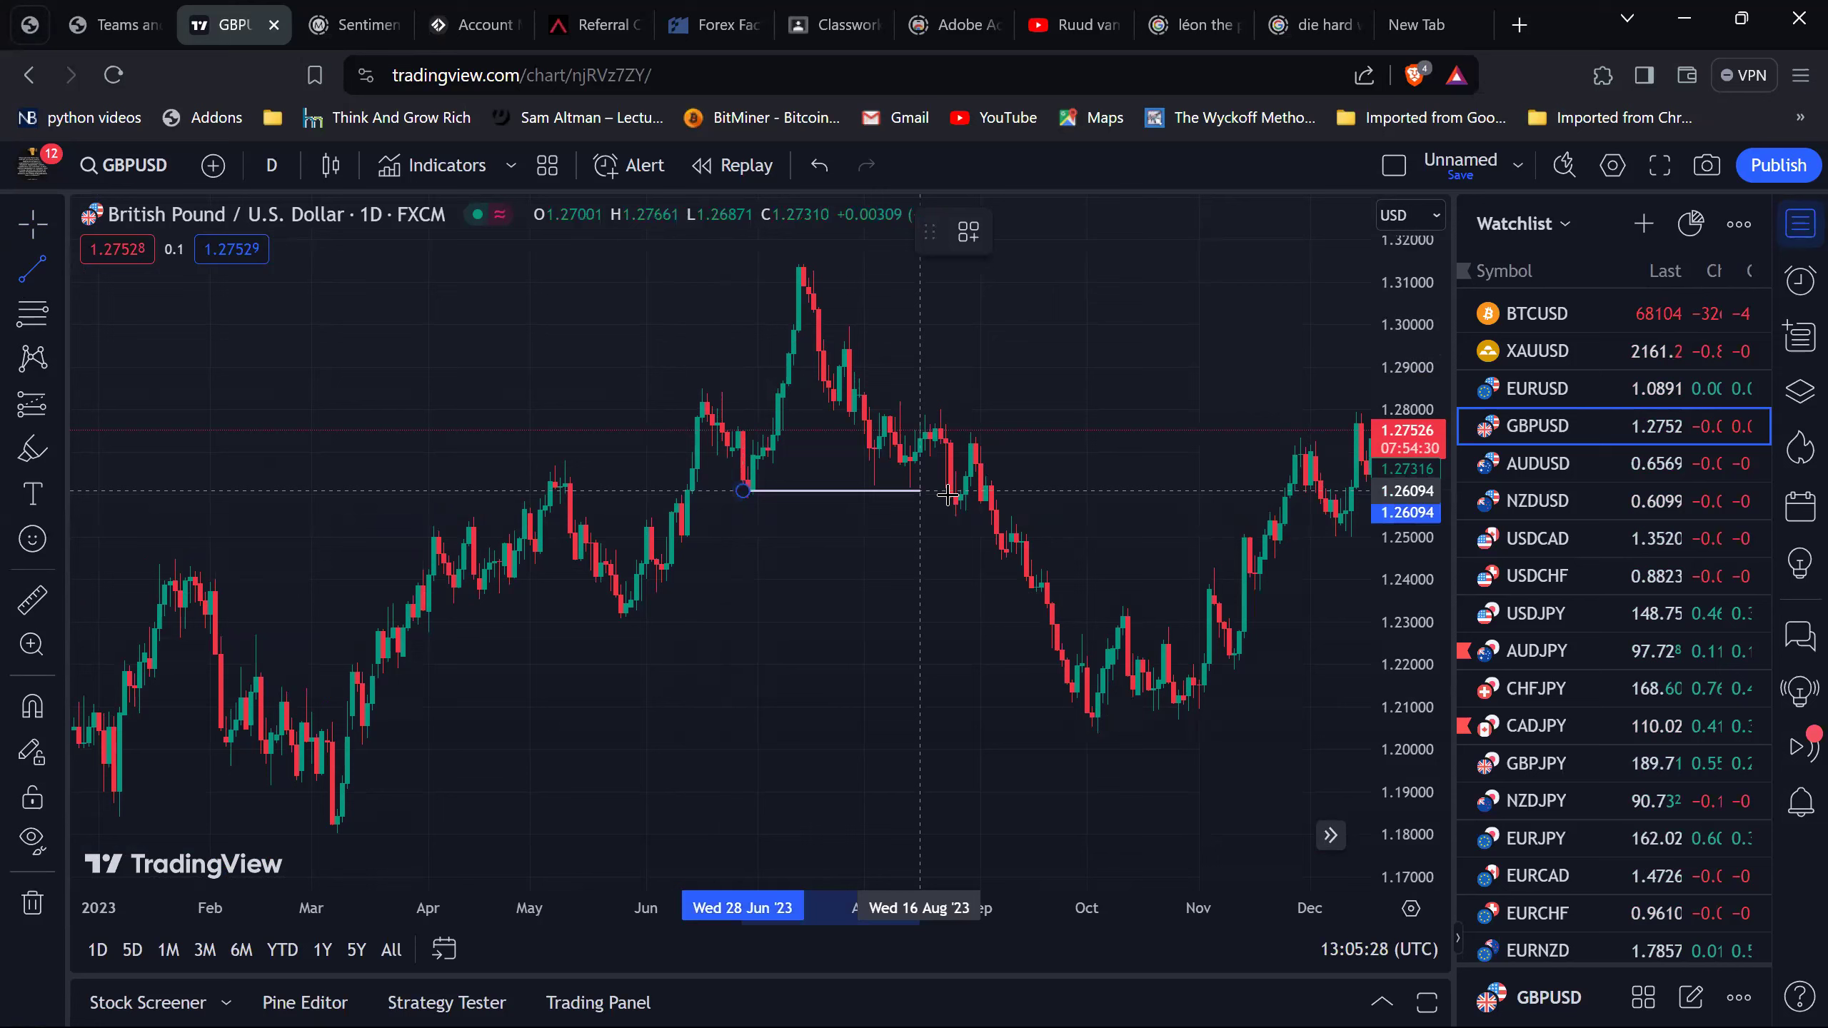
{"action": "left_click", "coordinate": [955, 490]}
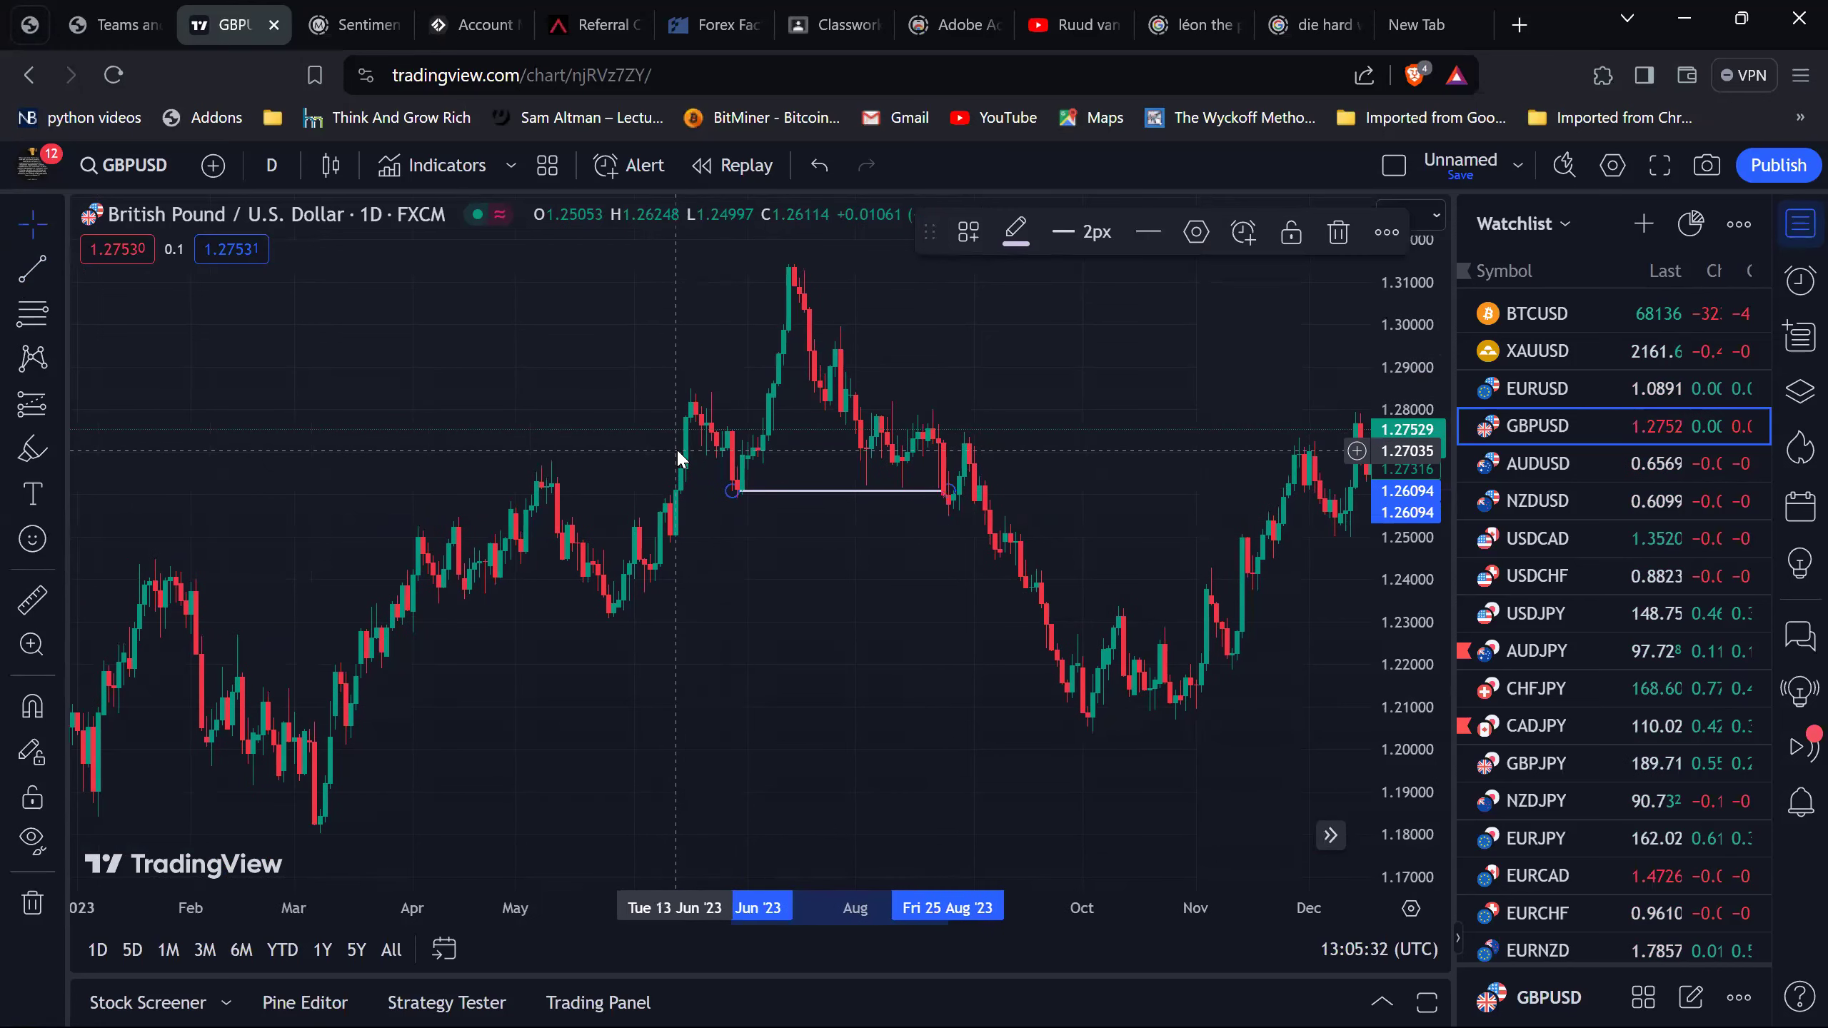
Mark the late-August swing with one white brush dot above the high near 1.28386 and one below the support line.
{"action": "scroll", "coordinate": [720, 465], "scroll_direction": "up", "scroll_amount": 5}
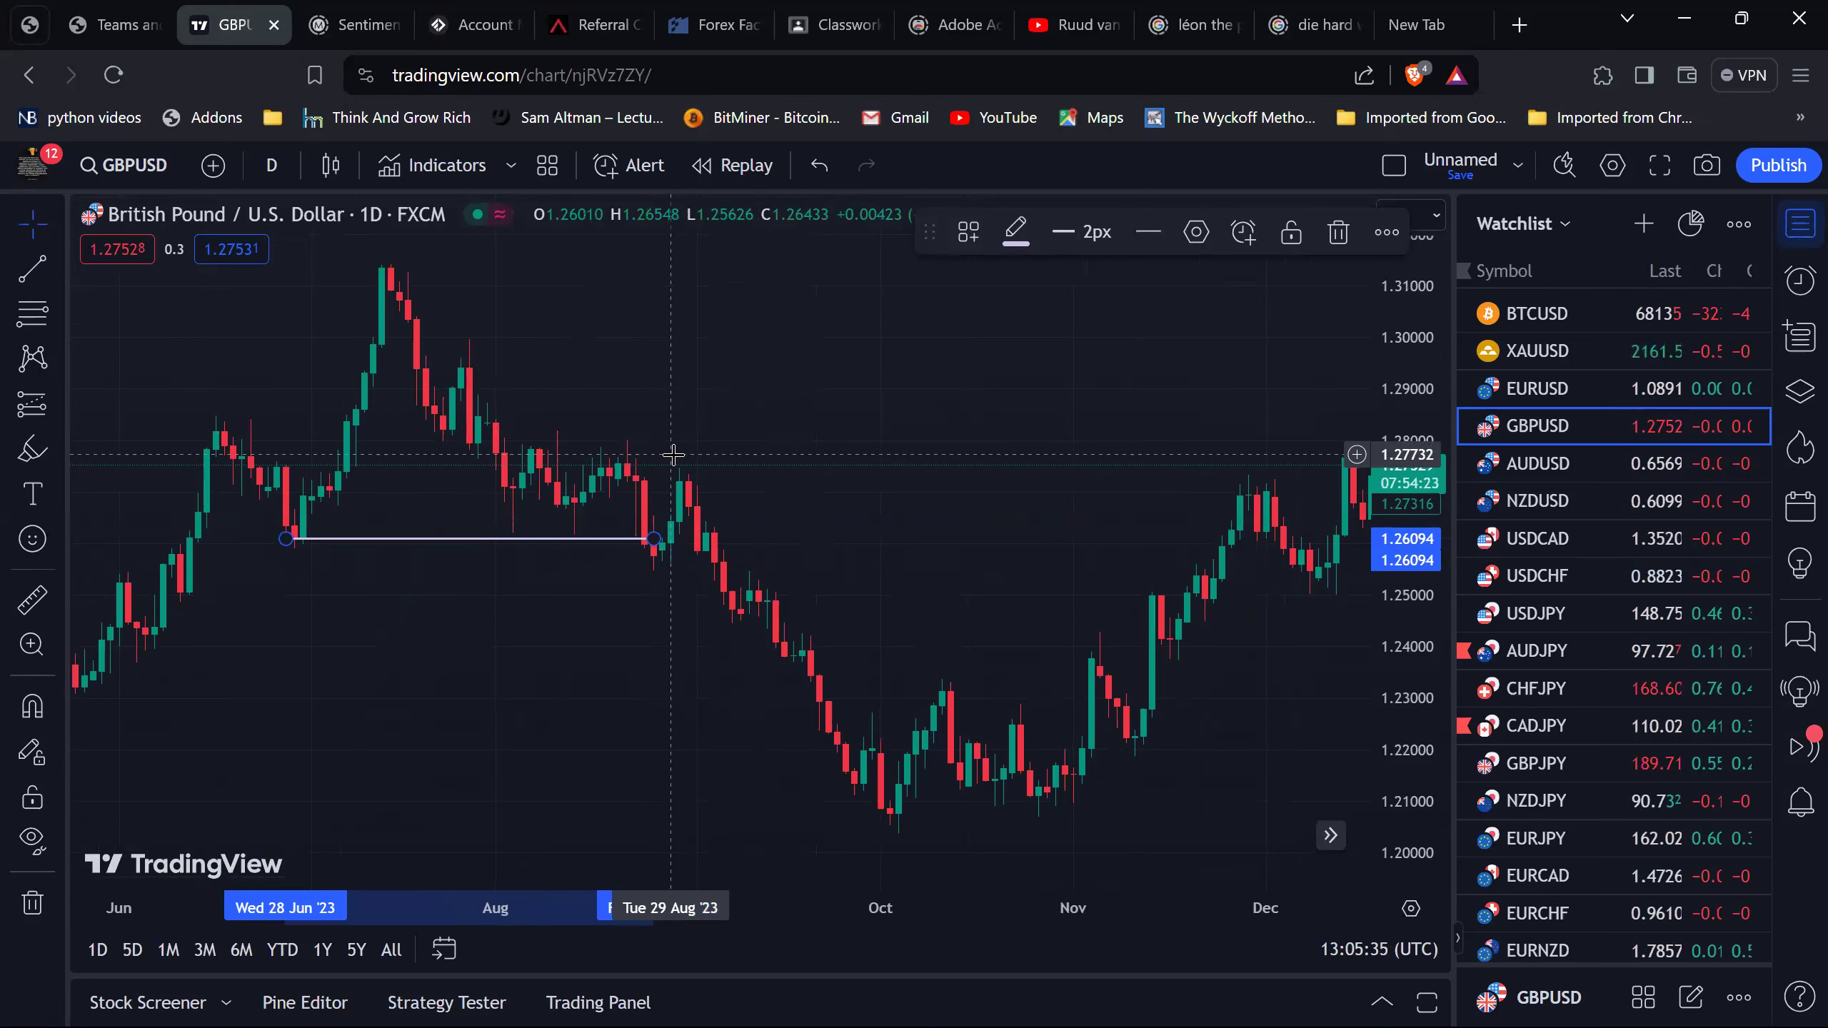
{"action": "left_click", "coordinate": [31, 449]}
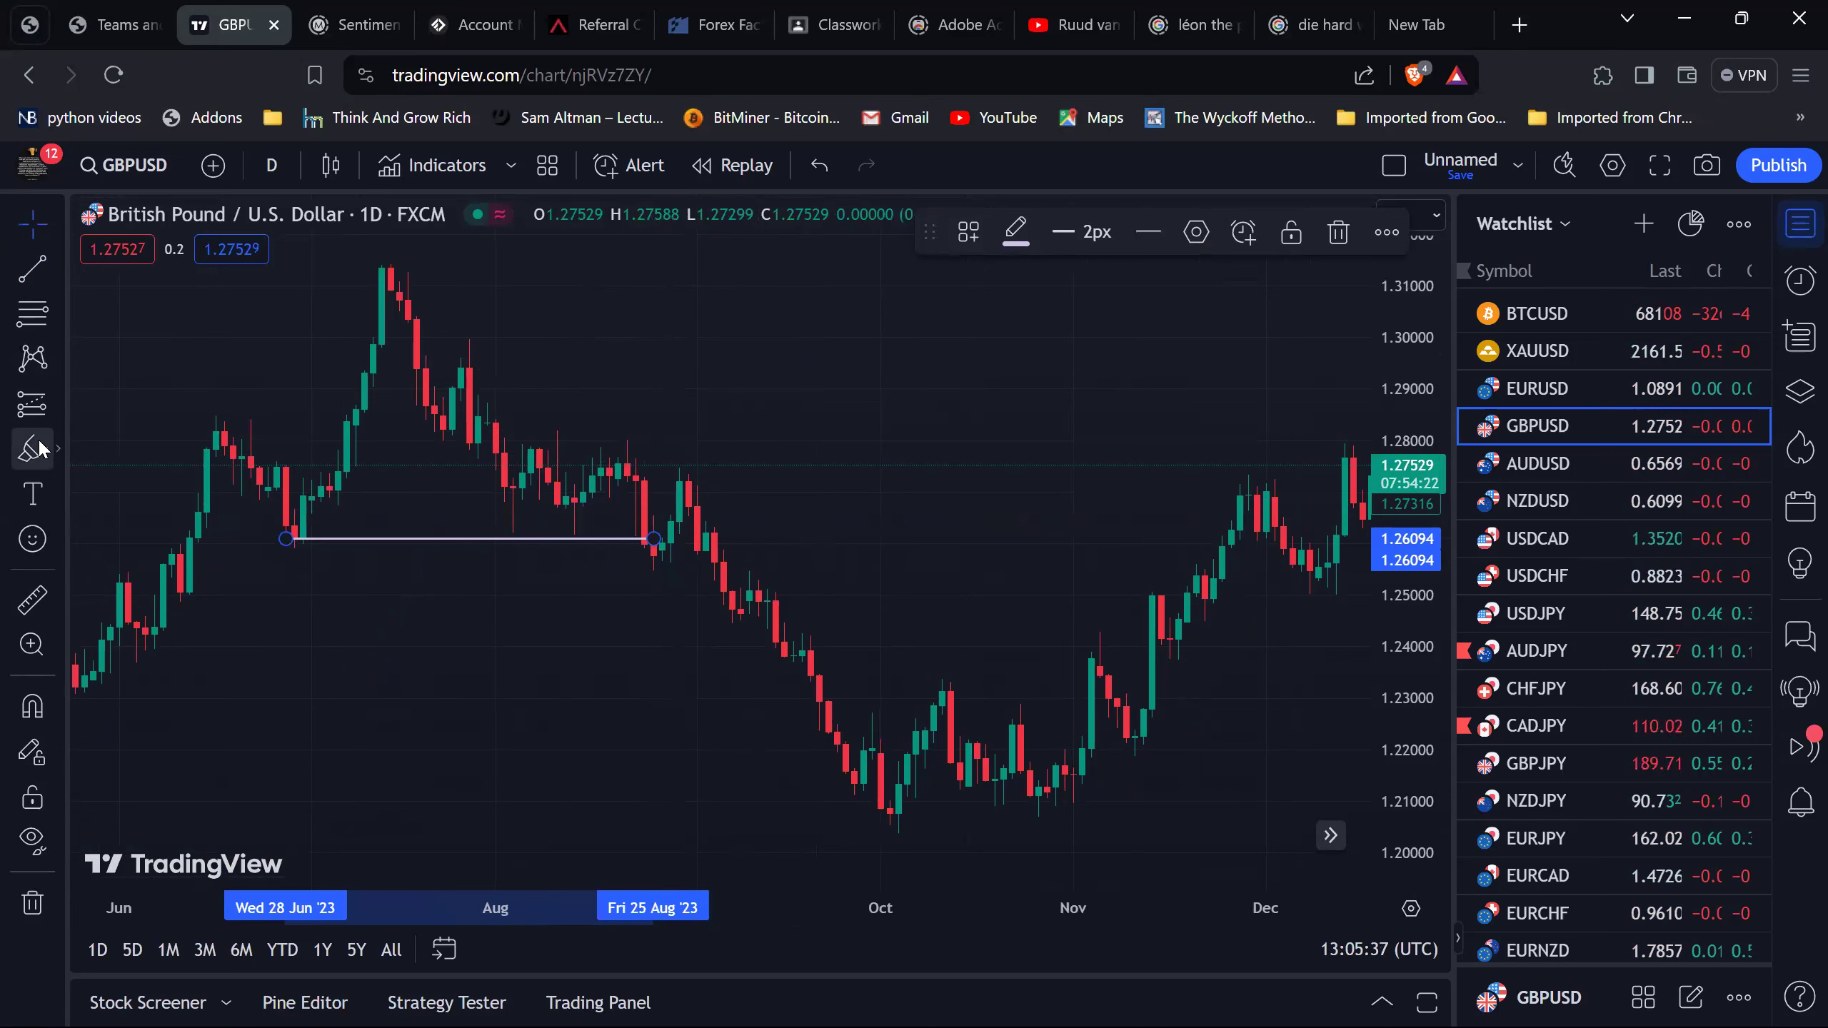
{"action": "left_click", "coordinate": [617, 420]}
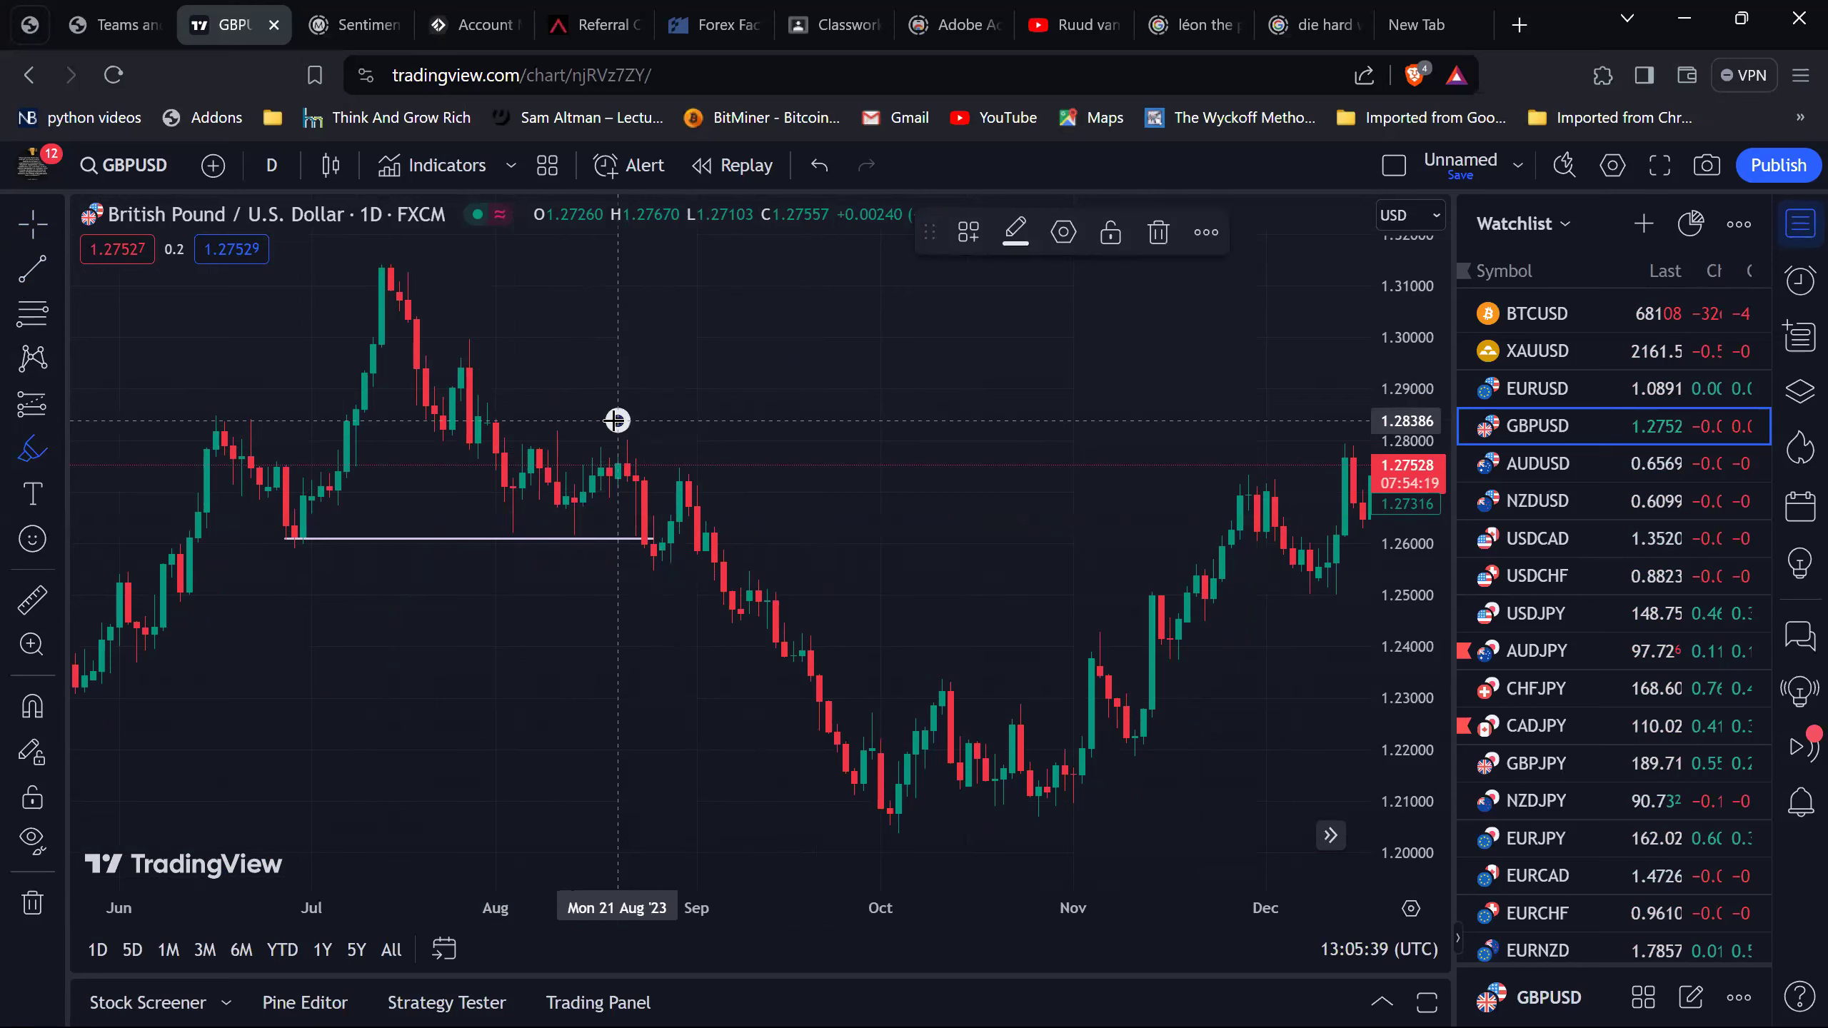
{"action": "left_click", "coordinate": [635, 582]}
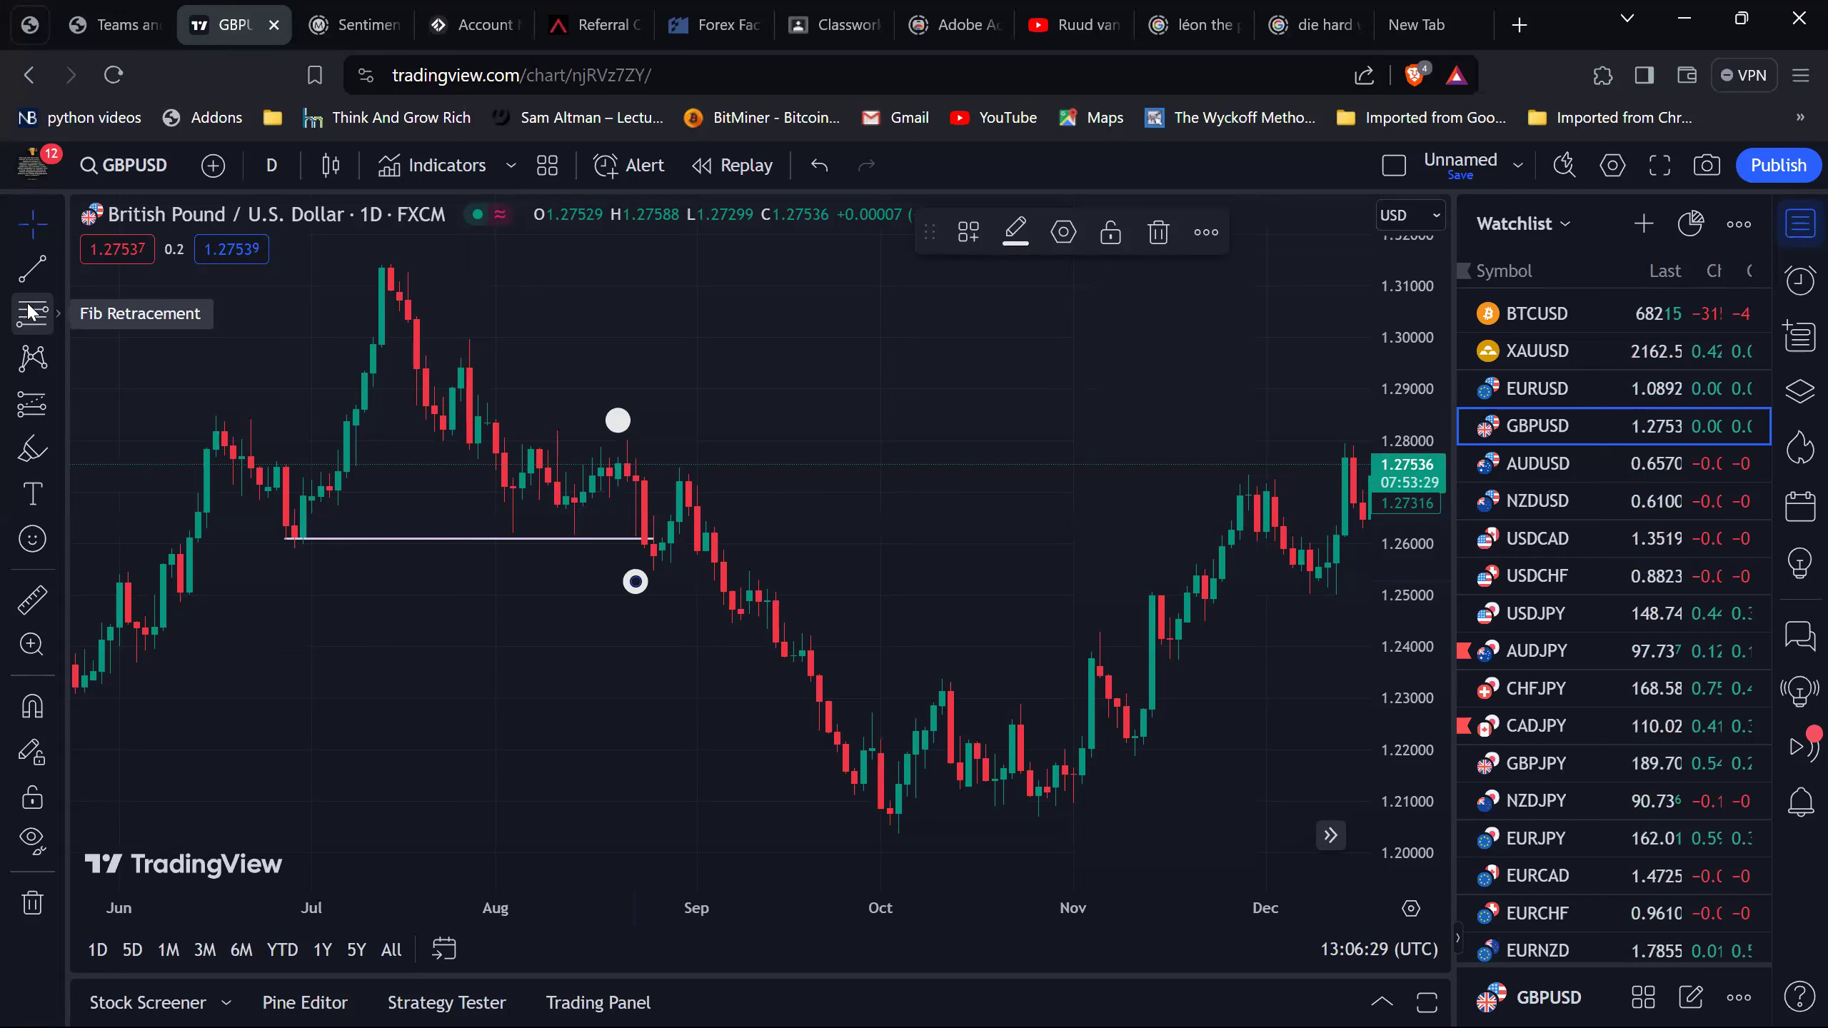
Draw a Fib Retracement from 1.27950 at 22 August to 1.25477 at 30 August 2023.
{"action": "left_click", "coordinate": [627, 442]}
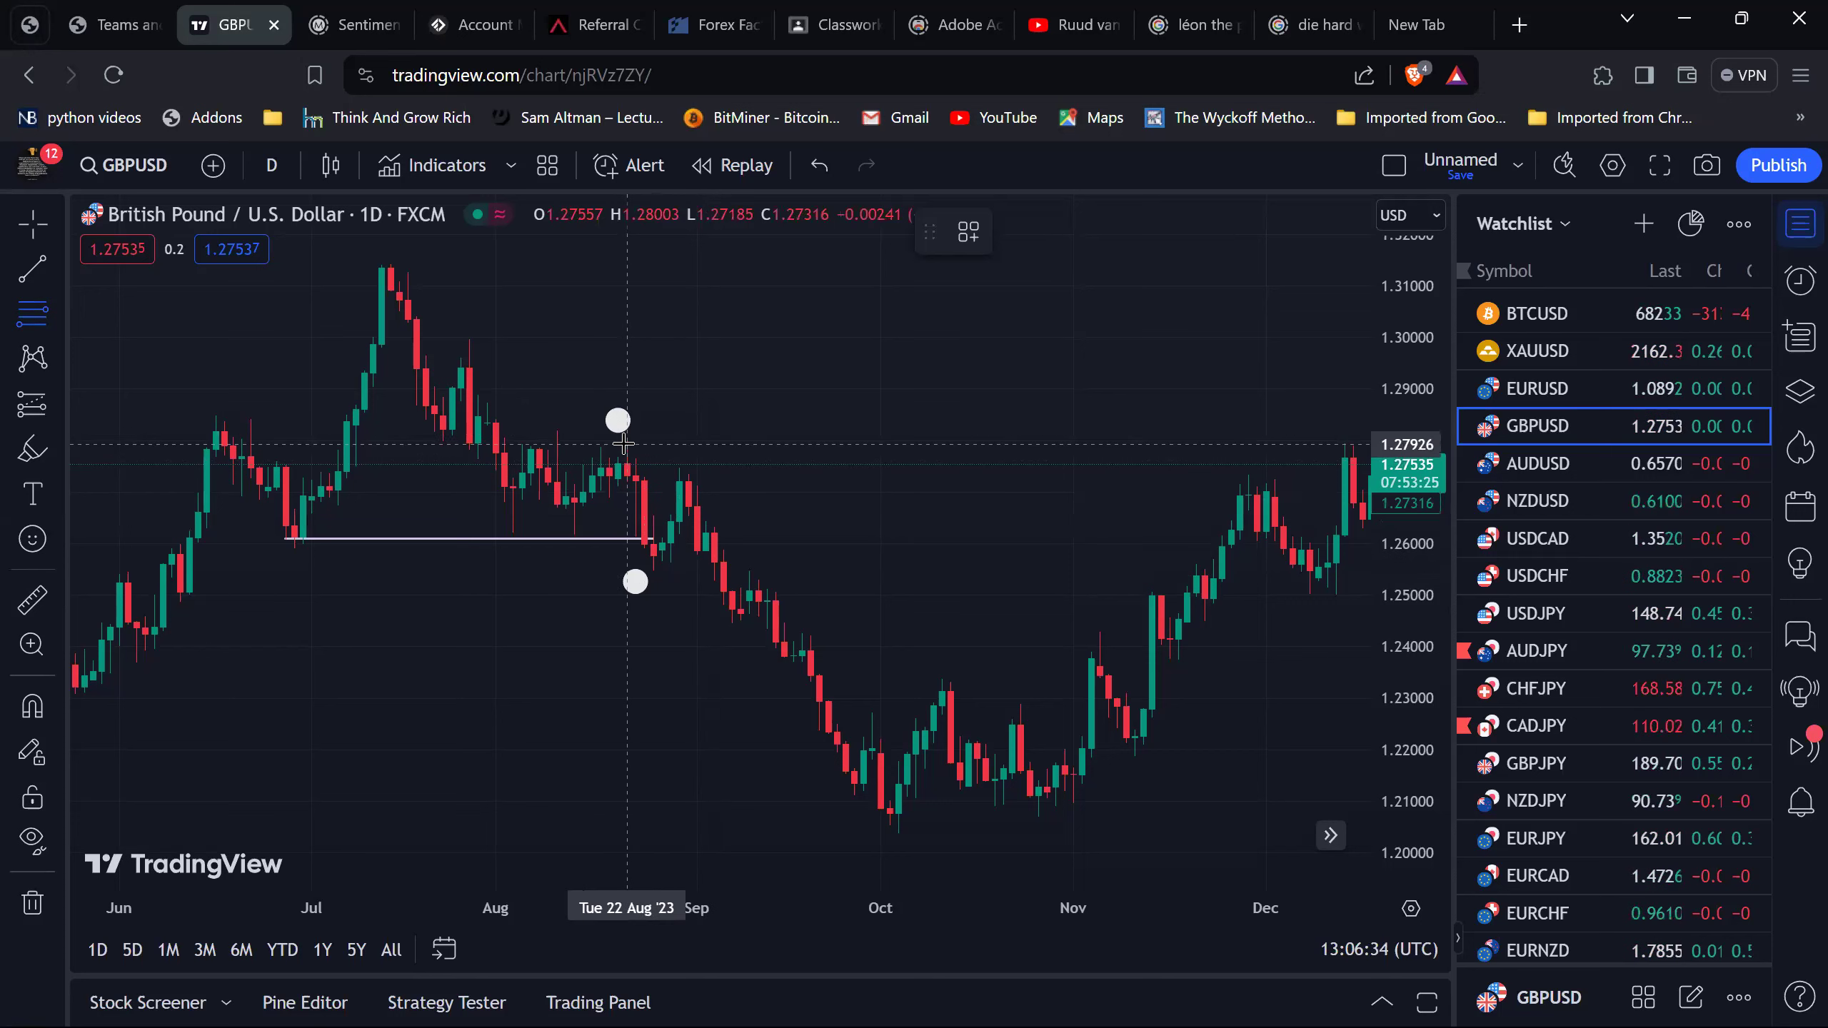
{"action": "left_click", "coordinate": [679, 571]}
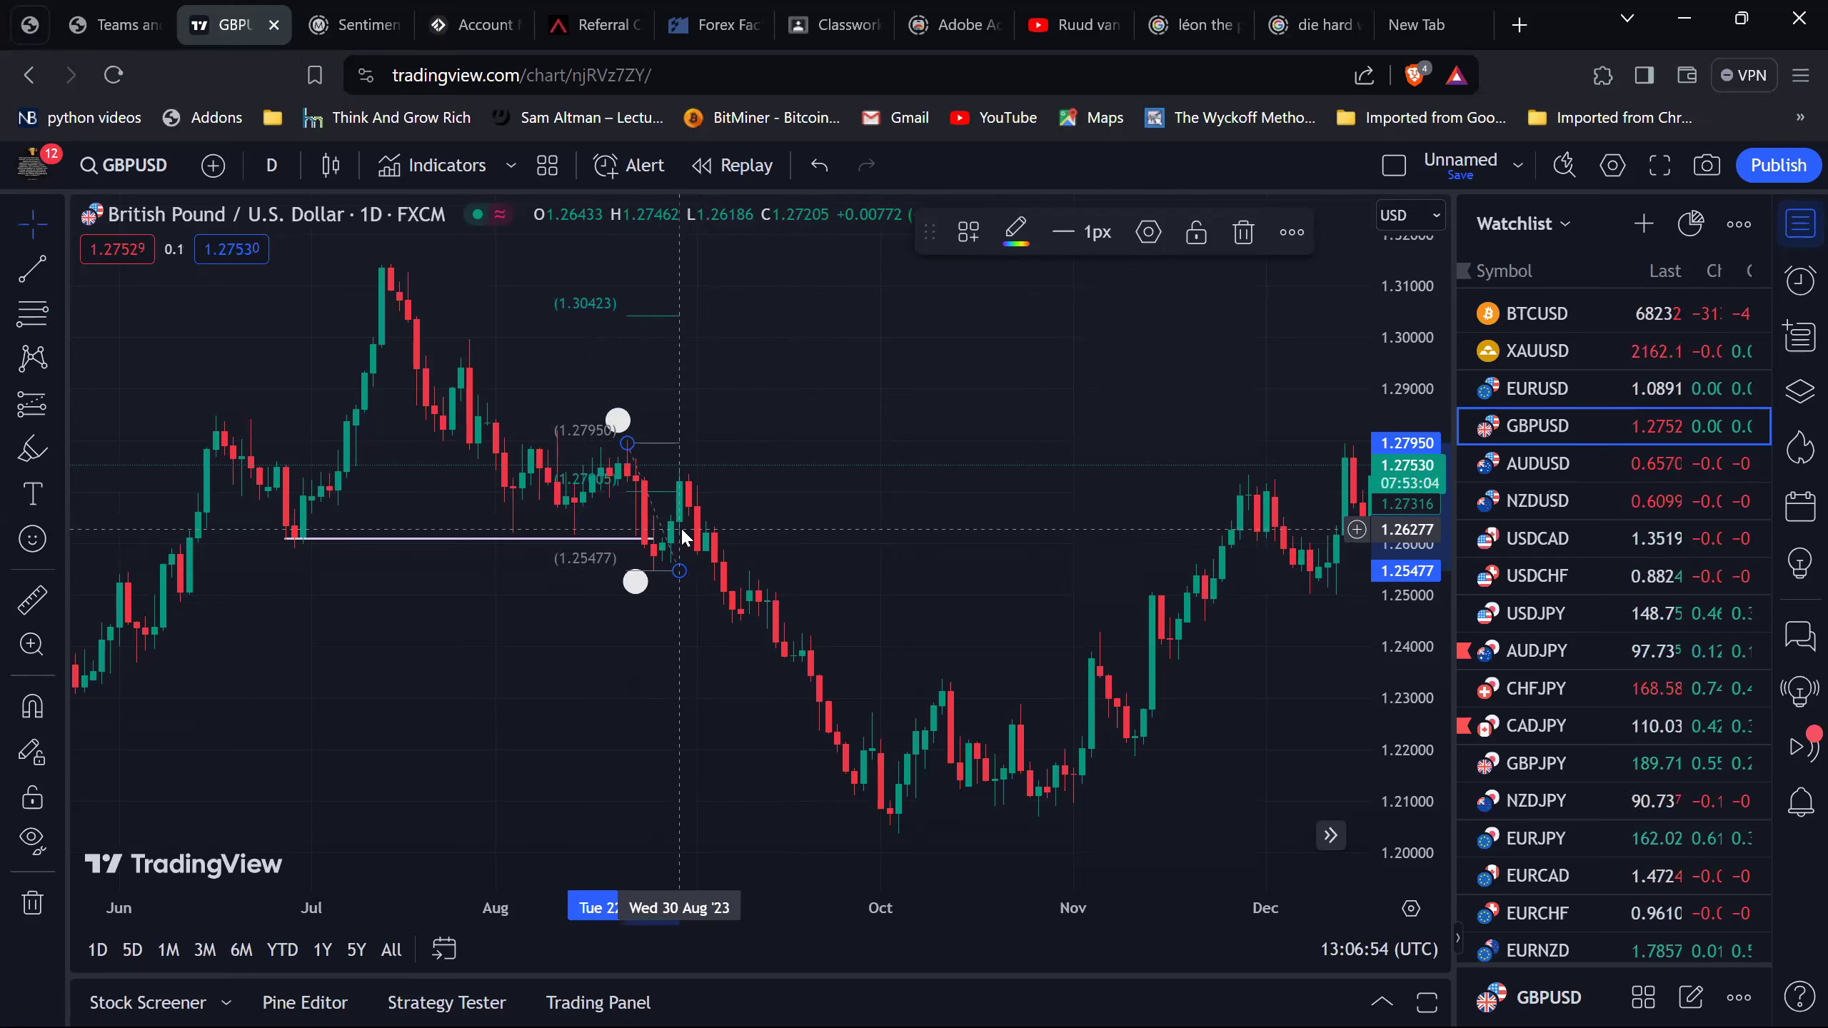
{"action": "left_click", "coordinate": [882, 399]}
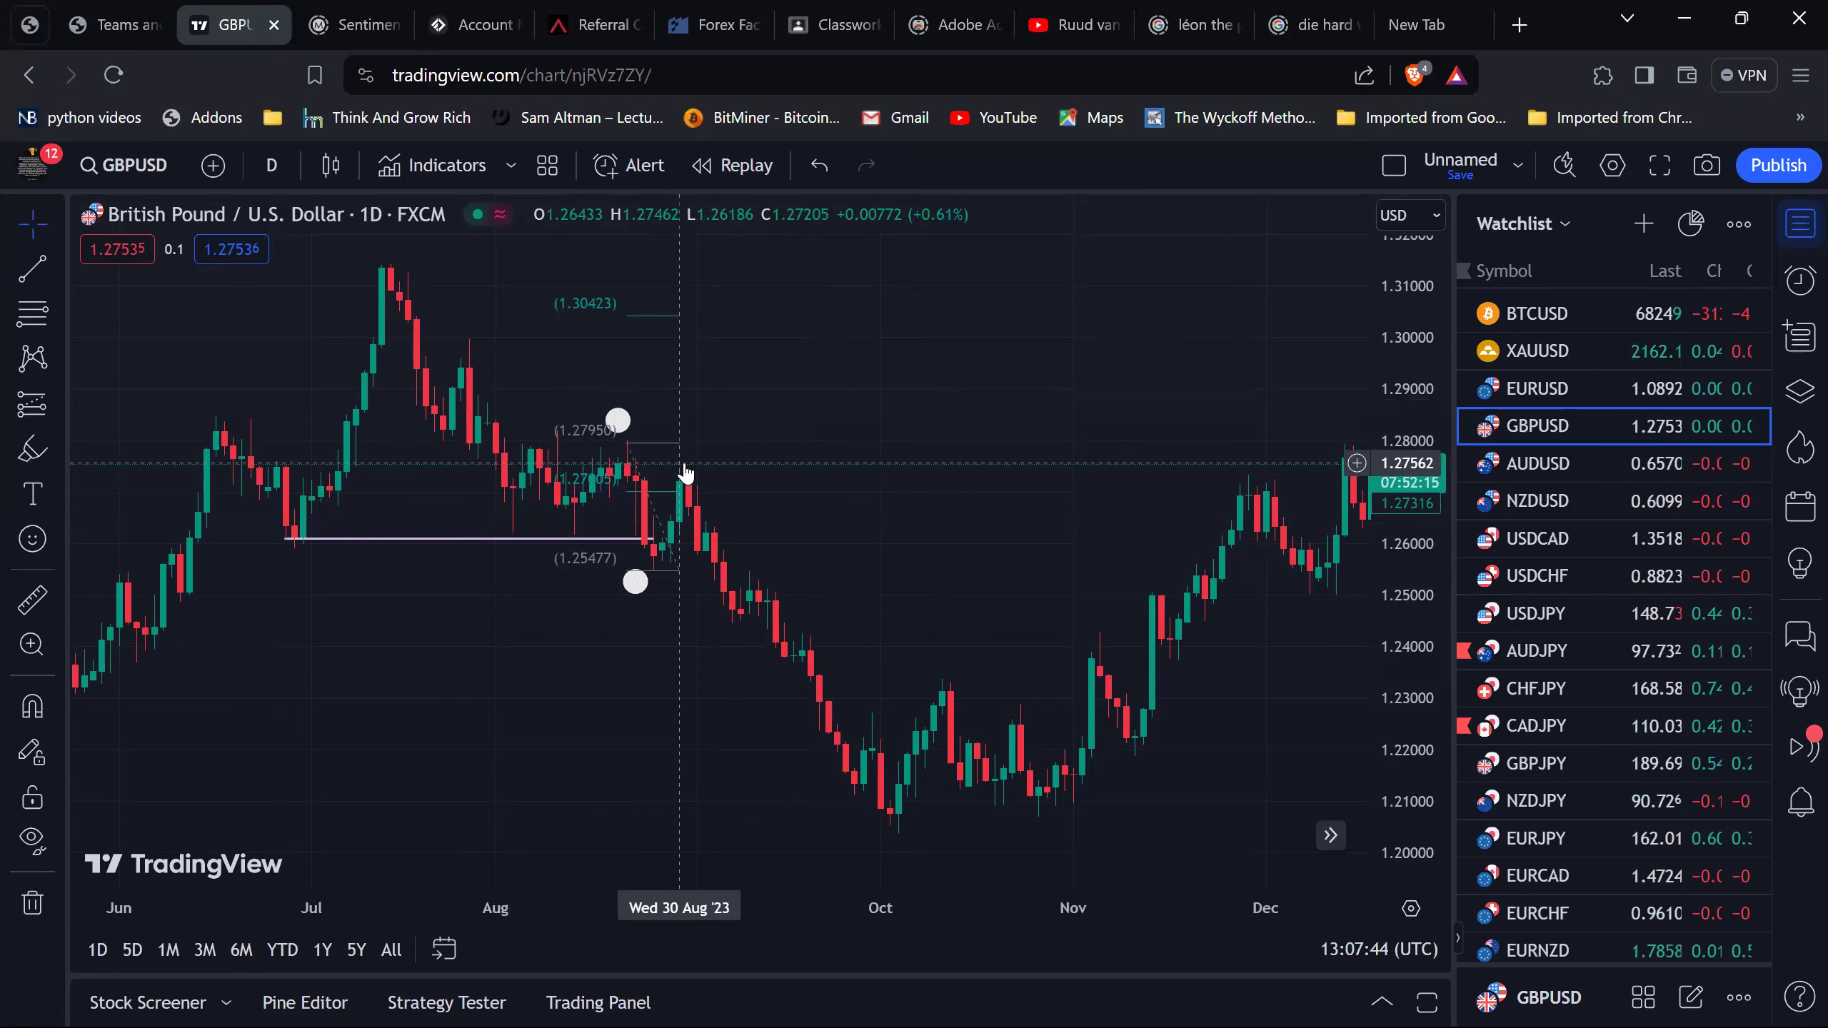
Change the chart interval to 240 minutes.
{"action": "type", "text": "2"}
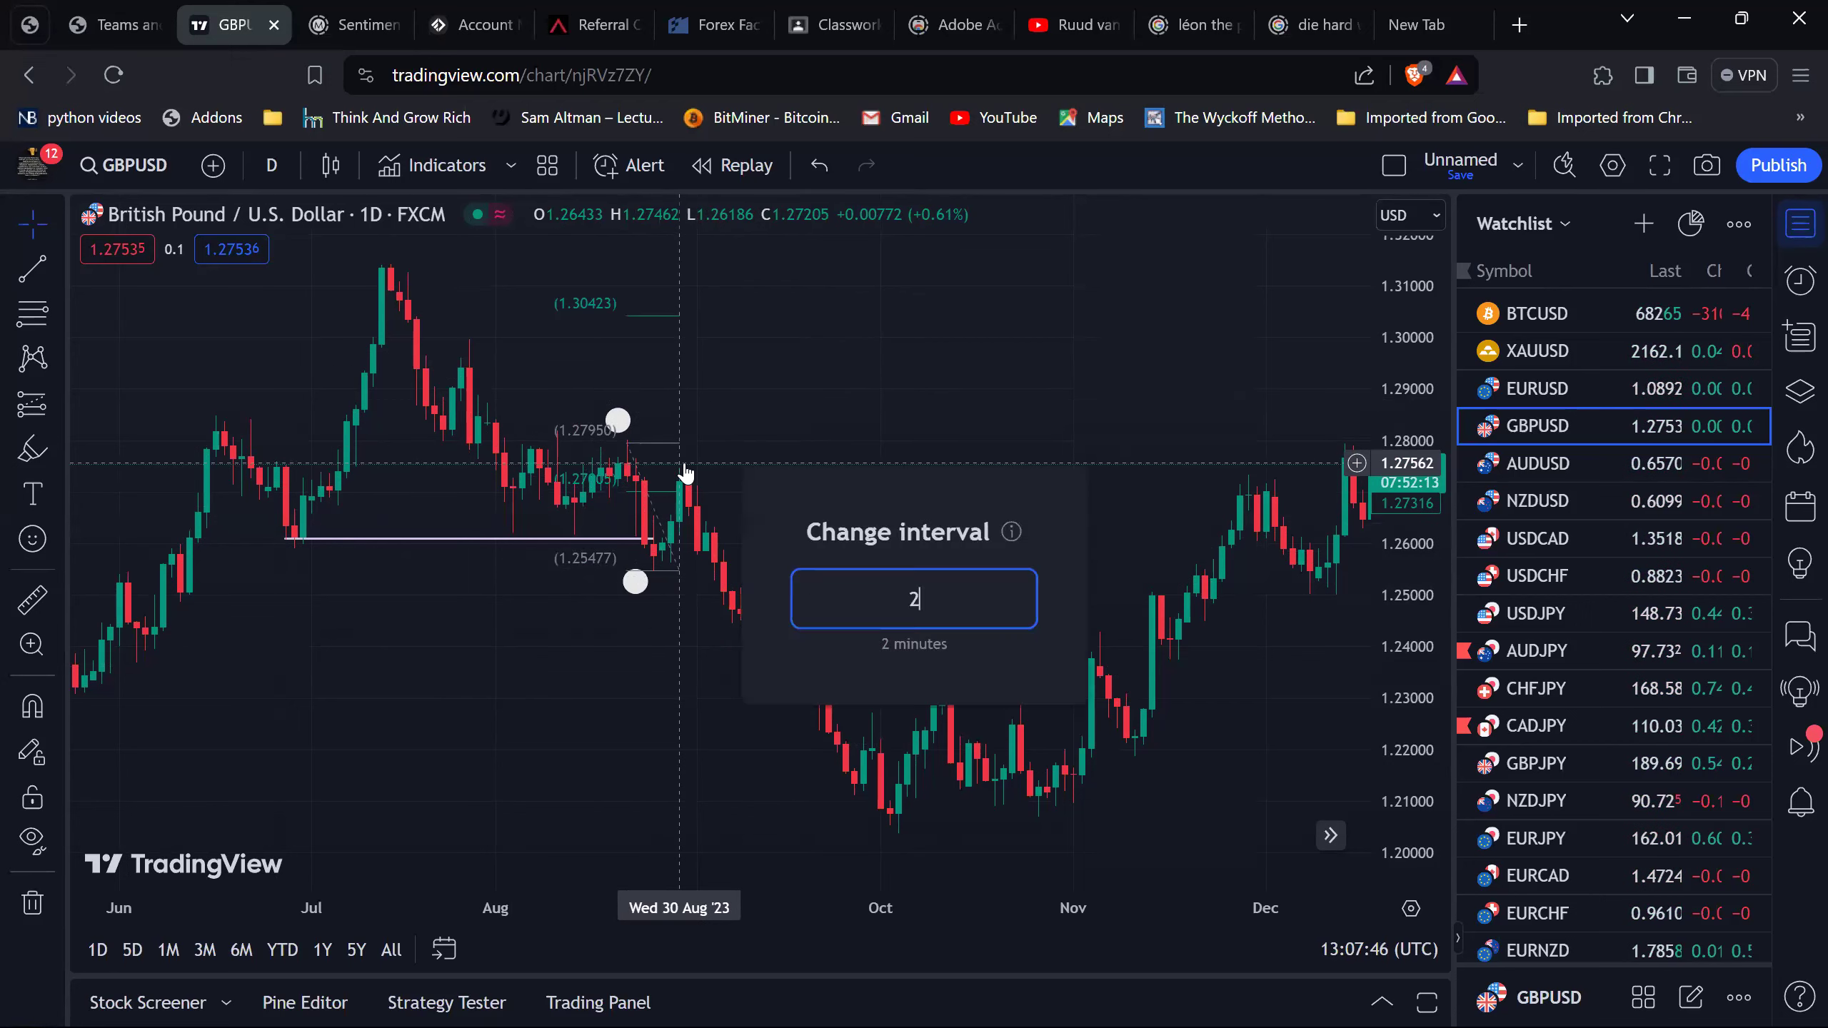
{"action": "type", "text": "40"}
{"action": "key", "text": "Return"}
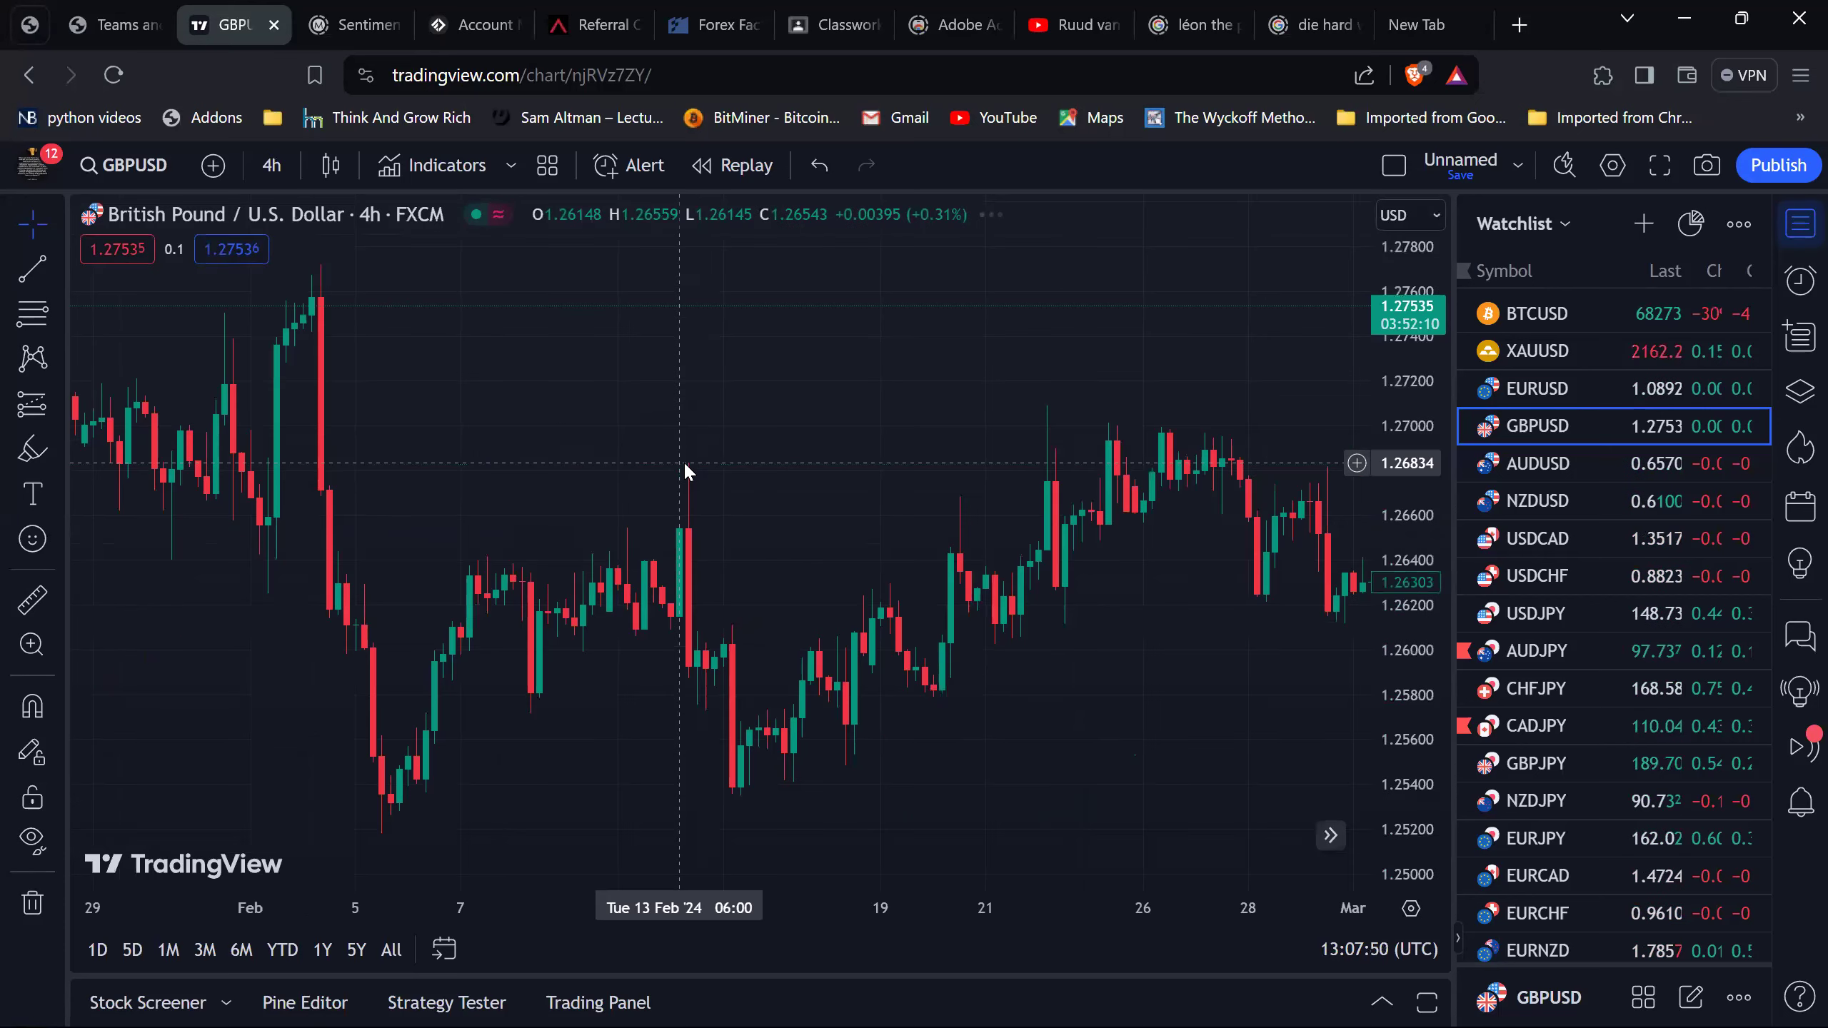
Examine the price action around the August 2023 retracement and support line on the 4-hour chart.
{"action": "scroll", "coordinate": [683, 462], "scroll_direction": "up", "scroll_amount": 4}
{"action": "scroll", "coordinate": [683, 461], "scroll_direction": "down", "scroll_amount": 5}
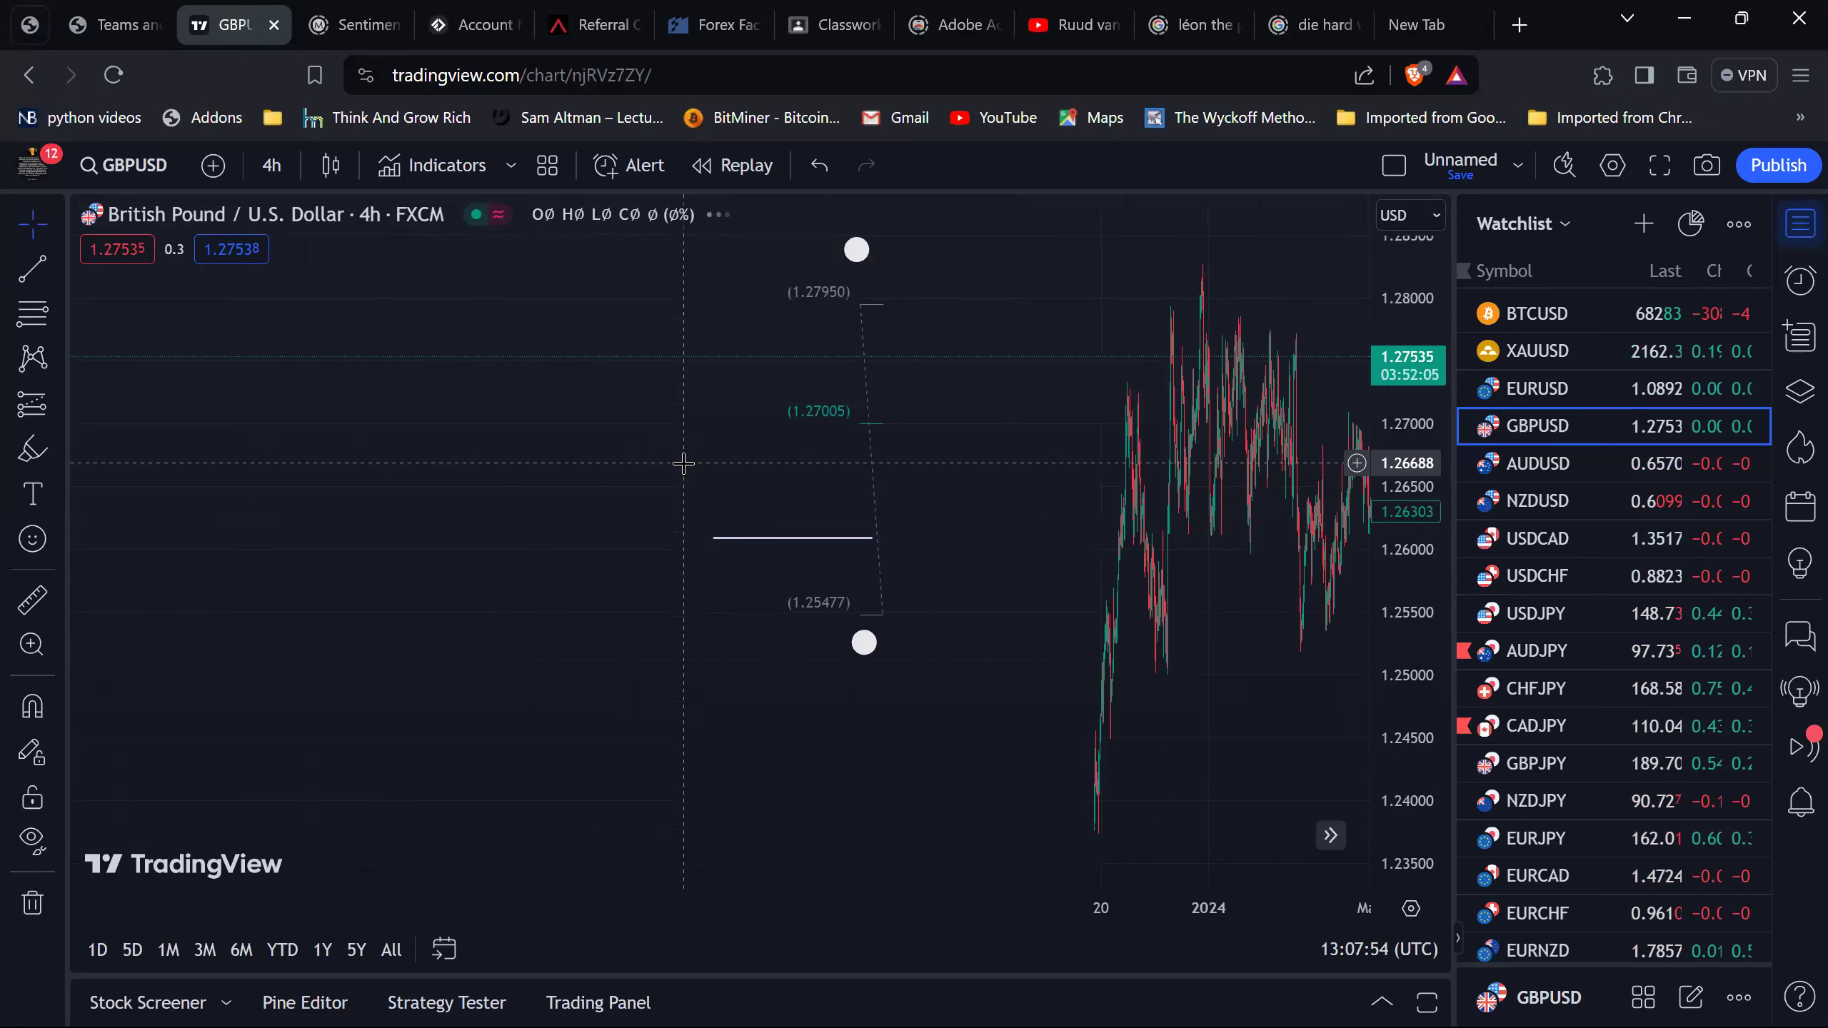
{"action": "scroll", "coordinate": [682, 461], "scroll_direction": "up", "scroll_amount": 2}
{"action": "scroll", "coordinate": [683, 462], "scroll_direction": "down", "scroll_amount": 2}
{"action": "scroll", "coordinate": [682, 462], "scroll_direction": "up", "scroll_amount": 3}
{"action": "scroll", "coordinate": [684, 464], "scroll_direction": "down", "scroll_amount": 2}
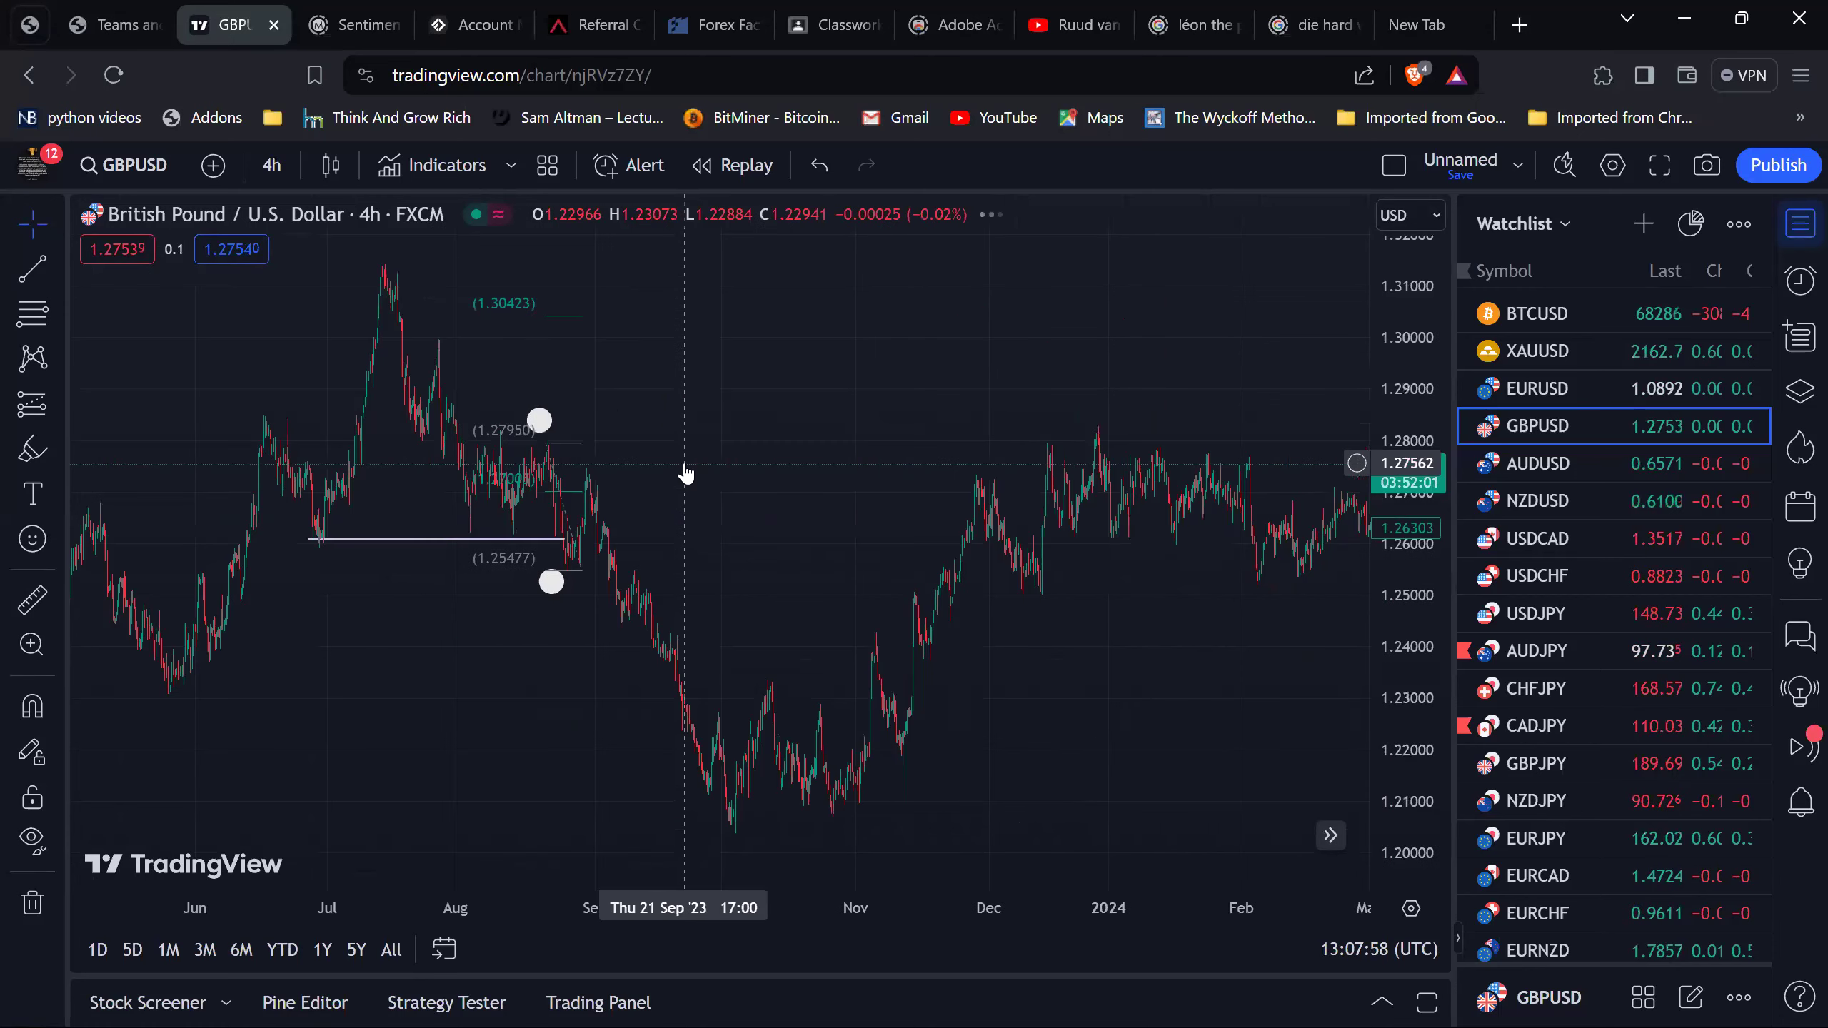
{"action": "scroll", "coordinate": [579, 460], "scroll_direction": "left", "scroll_amount": 10}
{"action": "scroll", "coordinate": [579, 457], "scroll_direction": "right", "scroll_amount": 10}
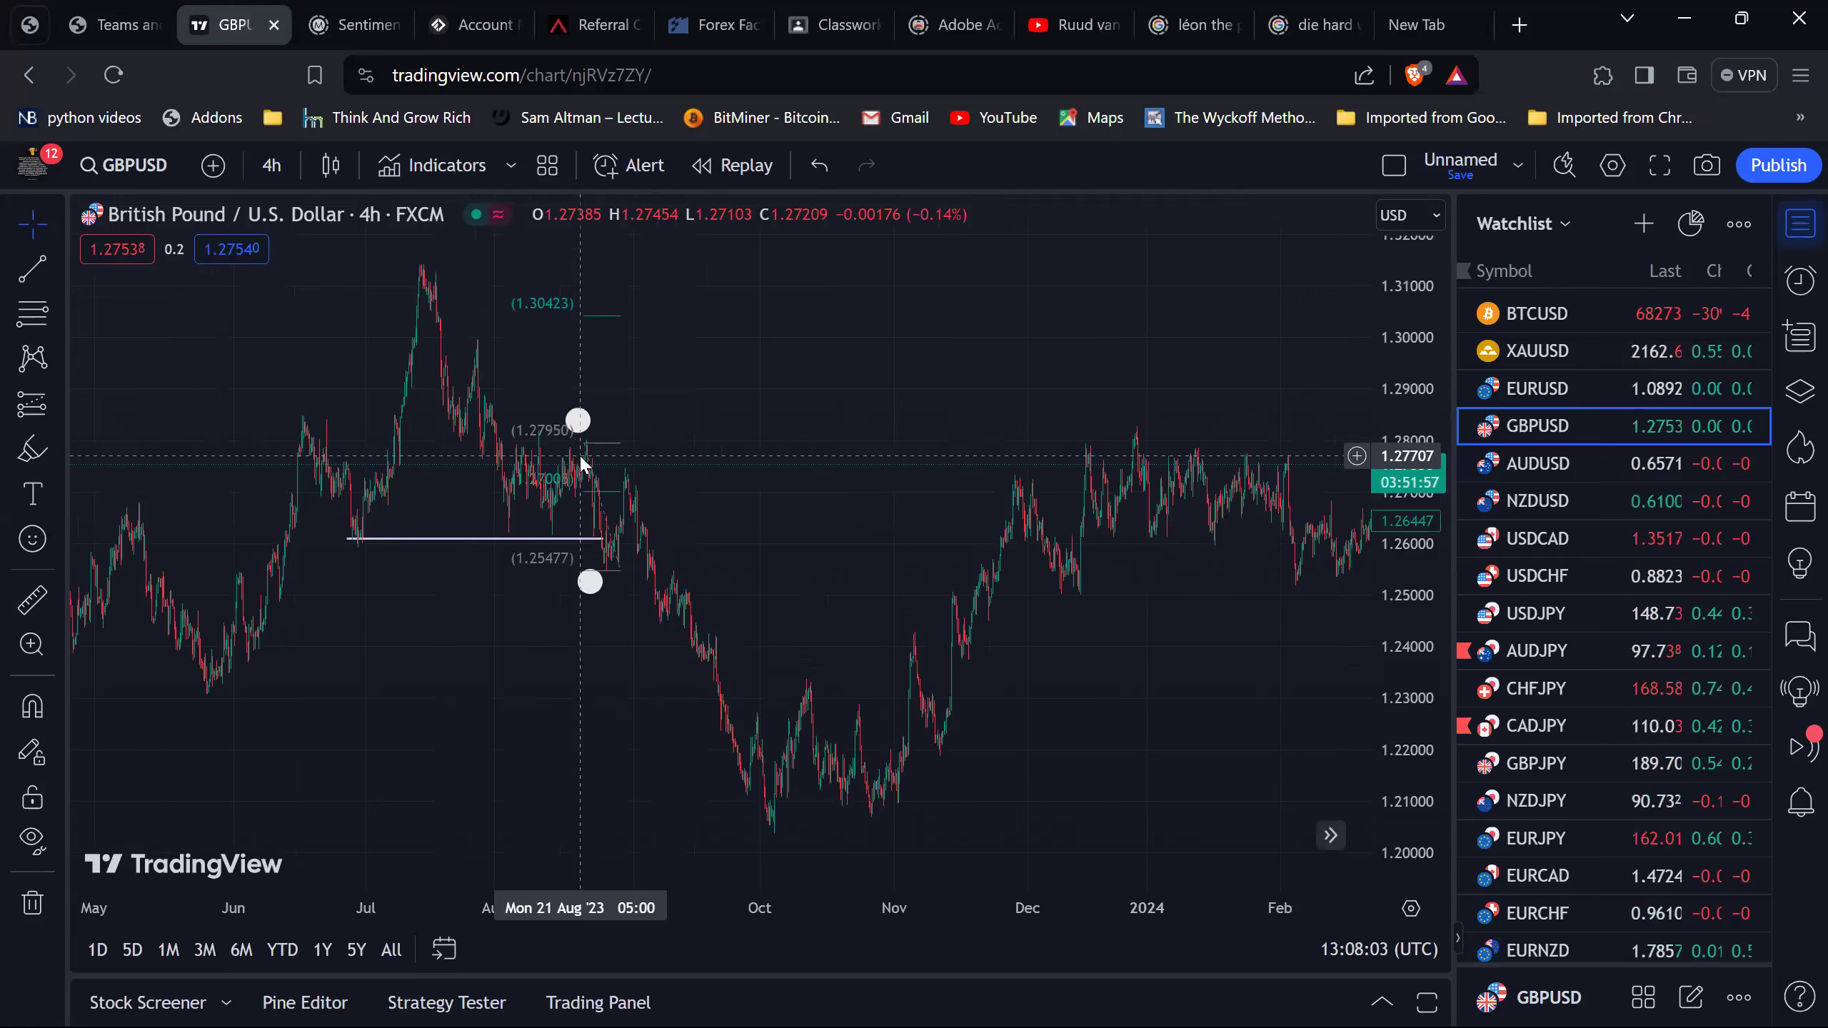
Draw a descending trend line from 1.31395 at 18 July 2023 to 1.21531 at 1 November 2023.
{"action": "scroll", "coordinate": [580, 454], "scroll_direction": "up", "scroll_amount": 5}
{"action": "scroll", "coordinate": [580, 461], "scroll_direction": "up", "scroll_amount": 2}
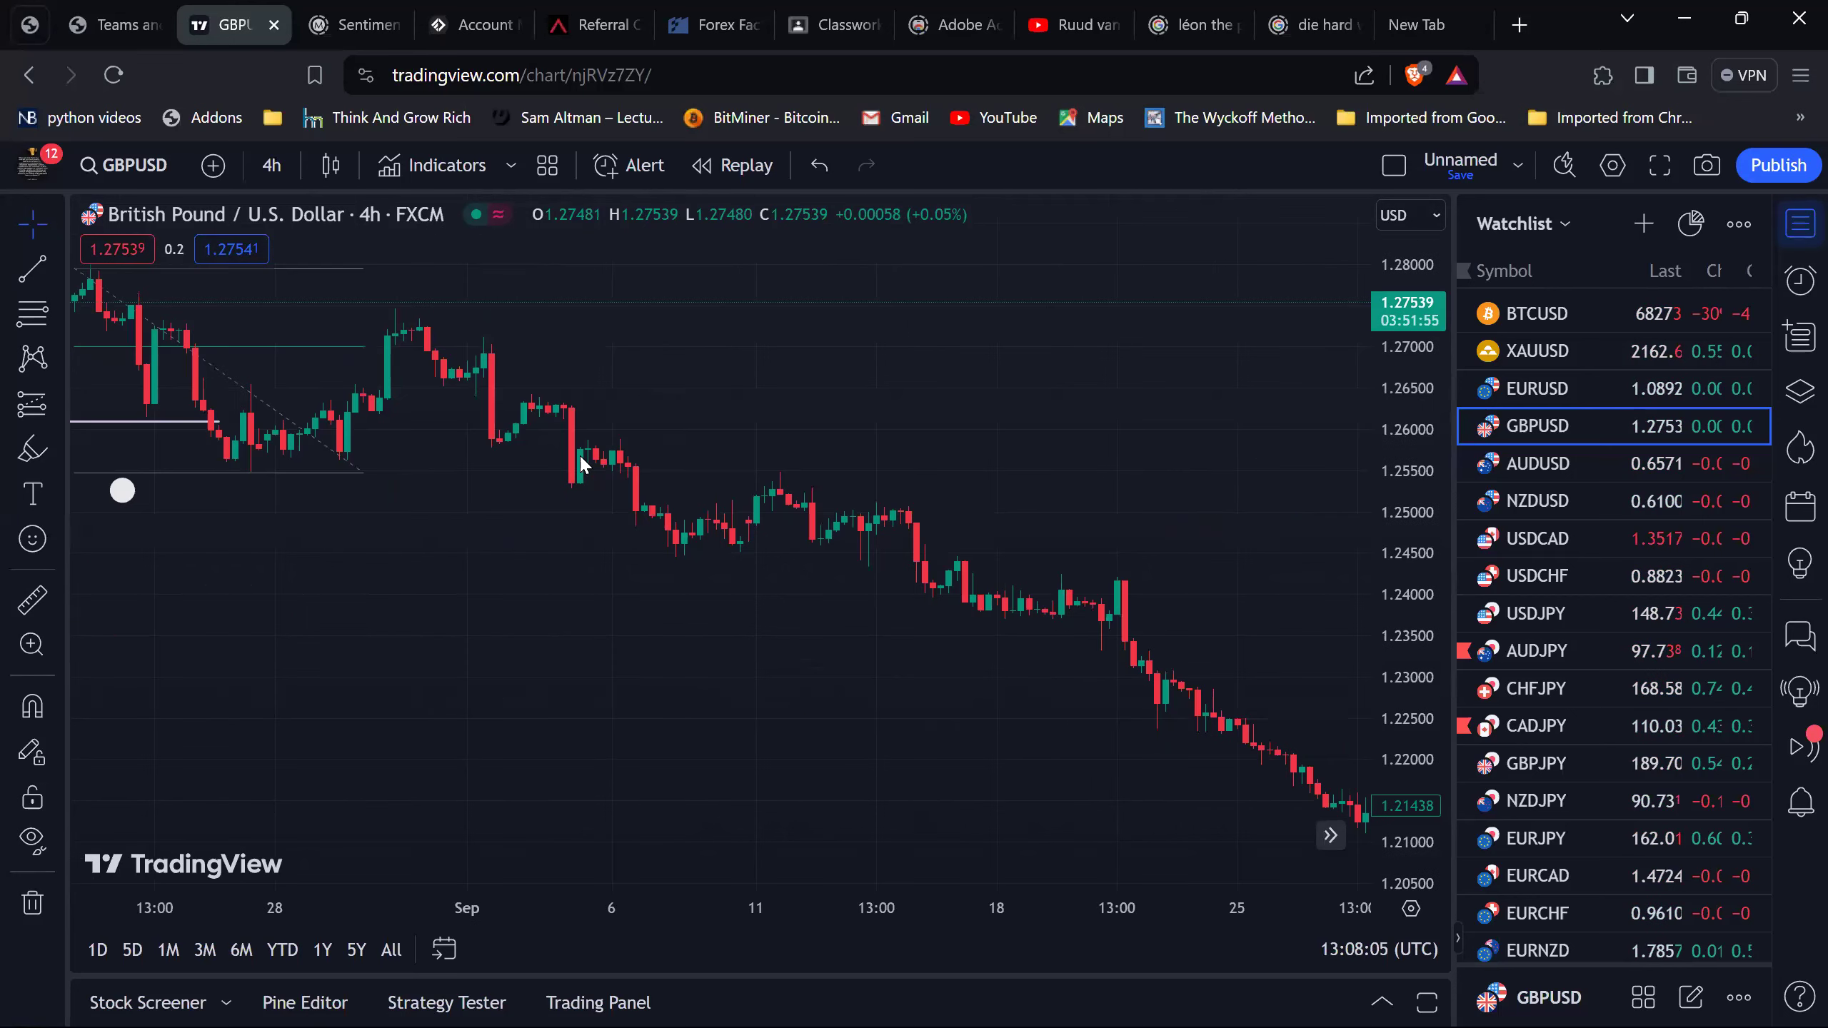
{"action": "scroll", "coordinate": [580, 461], "scroll_direction": "left", "scroll_amount": 3}
{"action": "scroll", "coordinate": [579, 460], "scroll_direction": "down", "scroll_amount": 2}
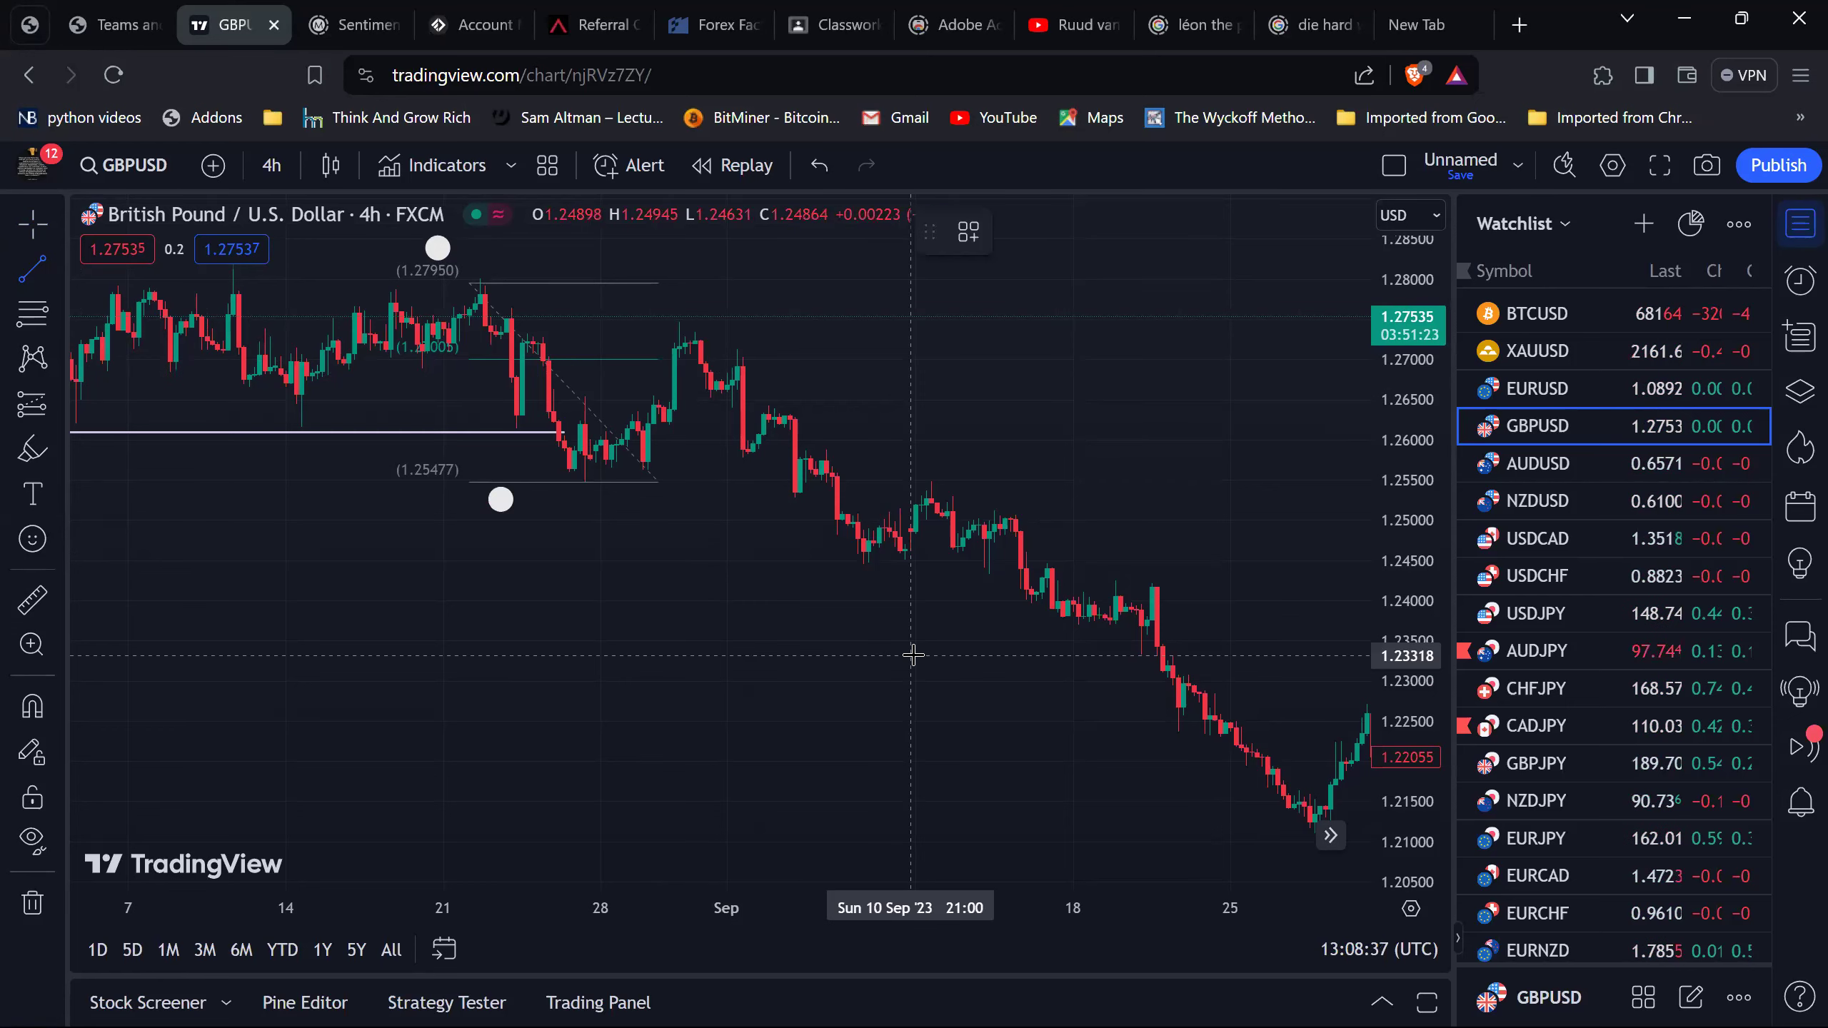
{"action": "scroll", "coordinate": [912, 655], "scroll_direction": "down", "scroll_amount": 5}
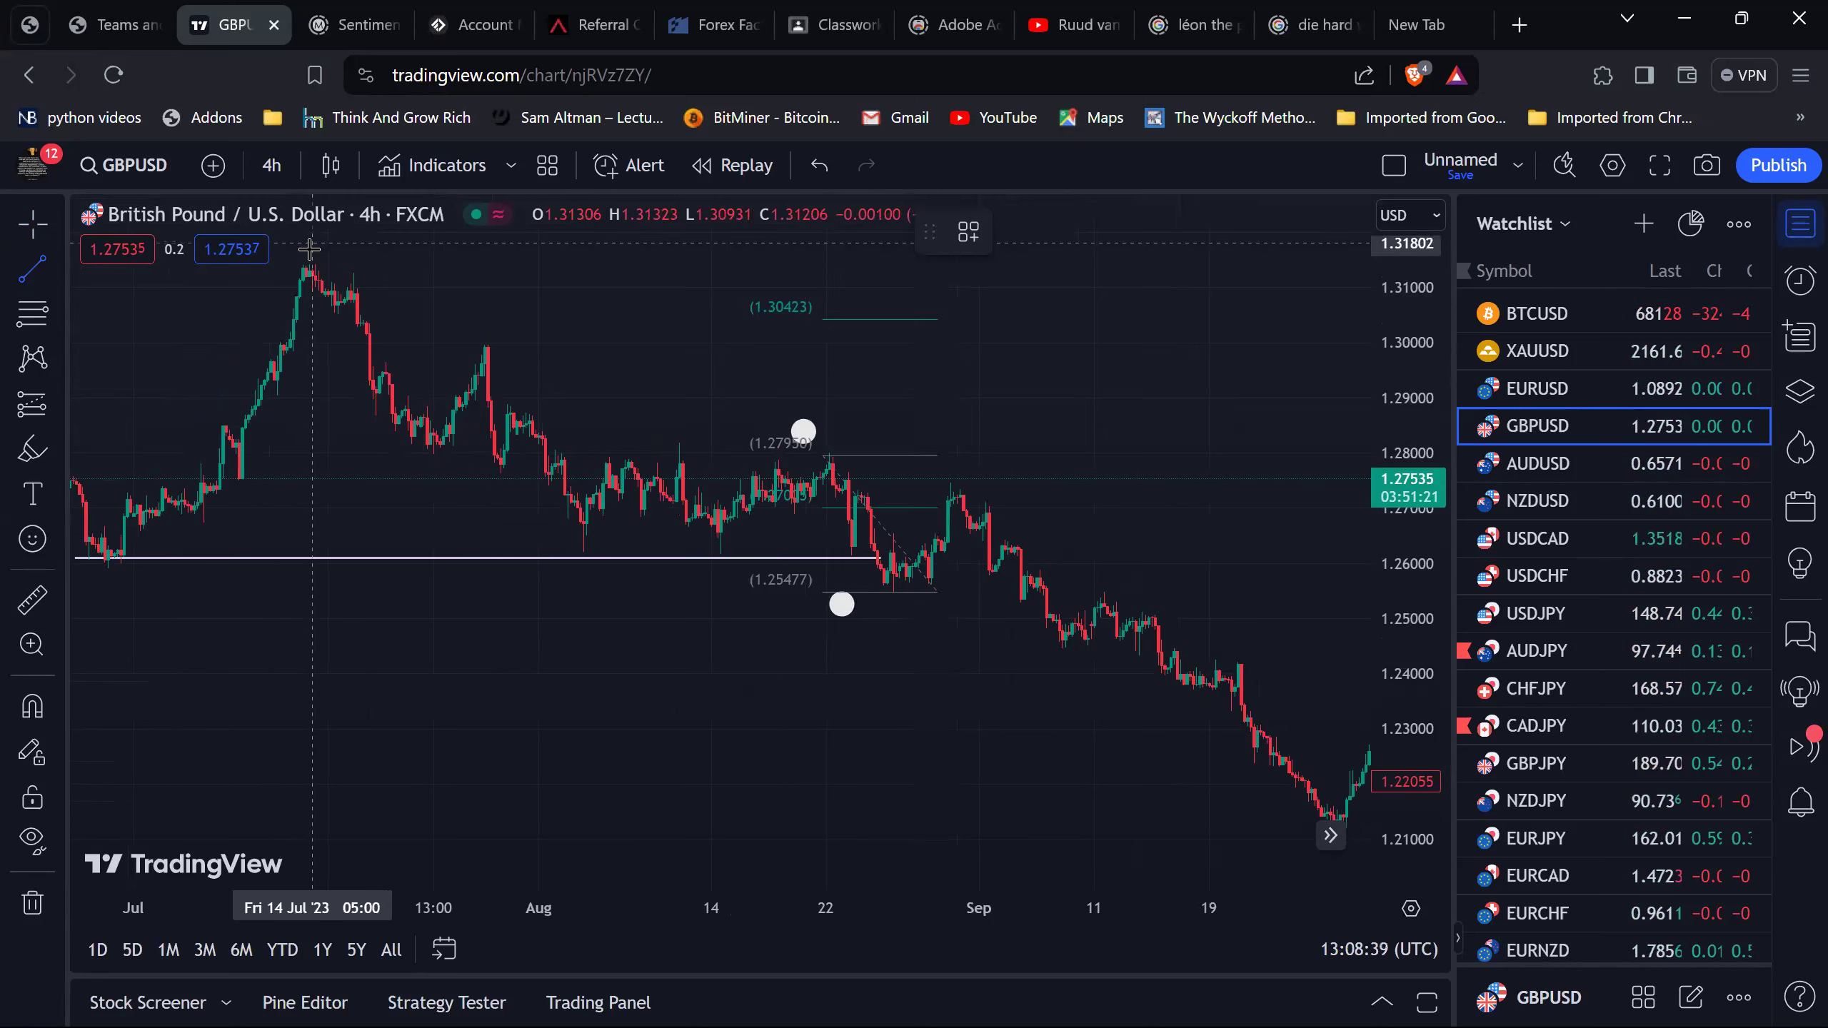
{"action": "left_click", "coordinate": [354, 266]}
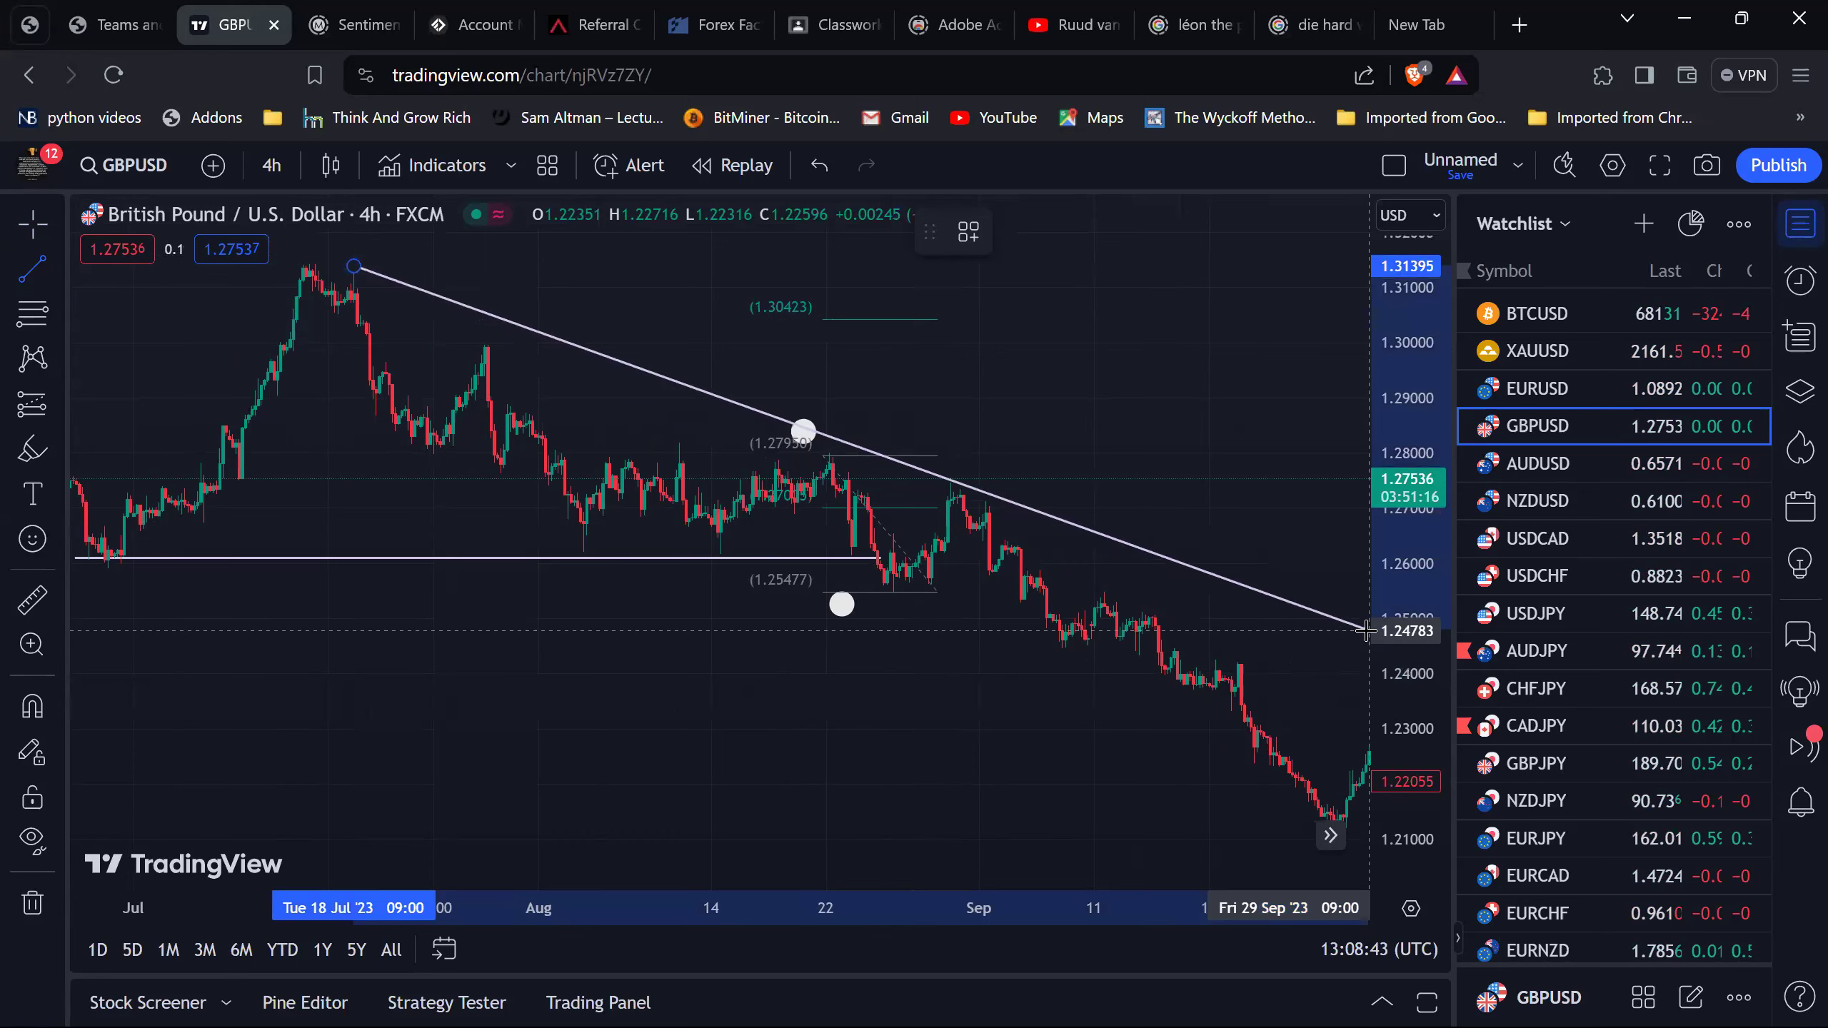
{"action": "scroll", "coordinate": [1331, 633], "scroll_direction": "right", "scroll_amount": 10}
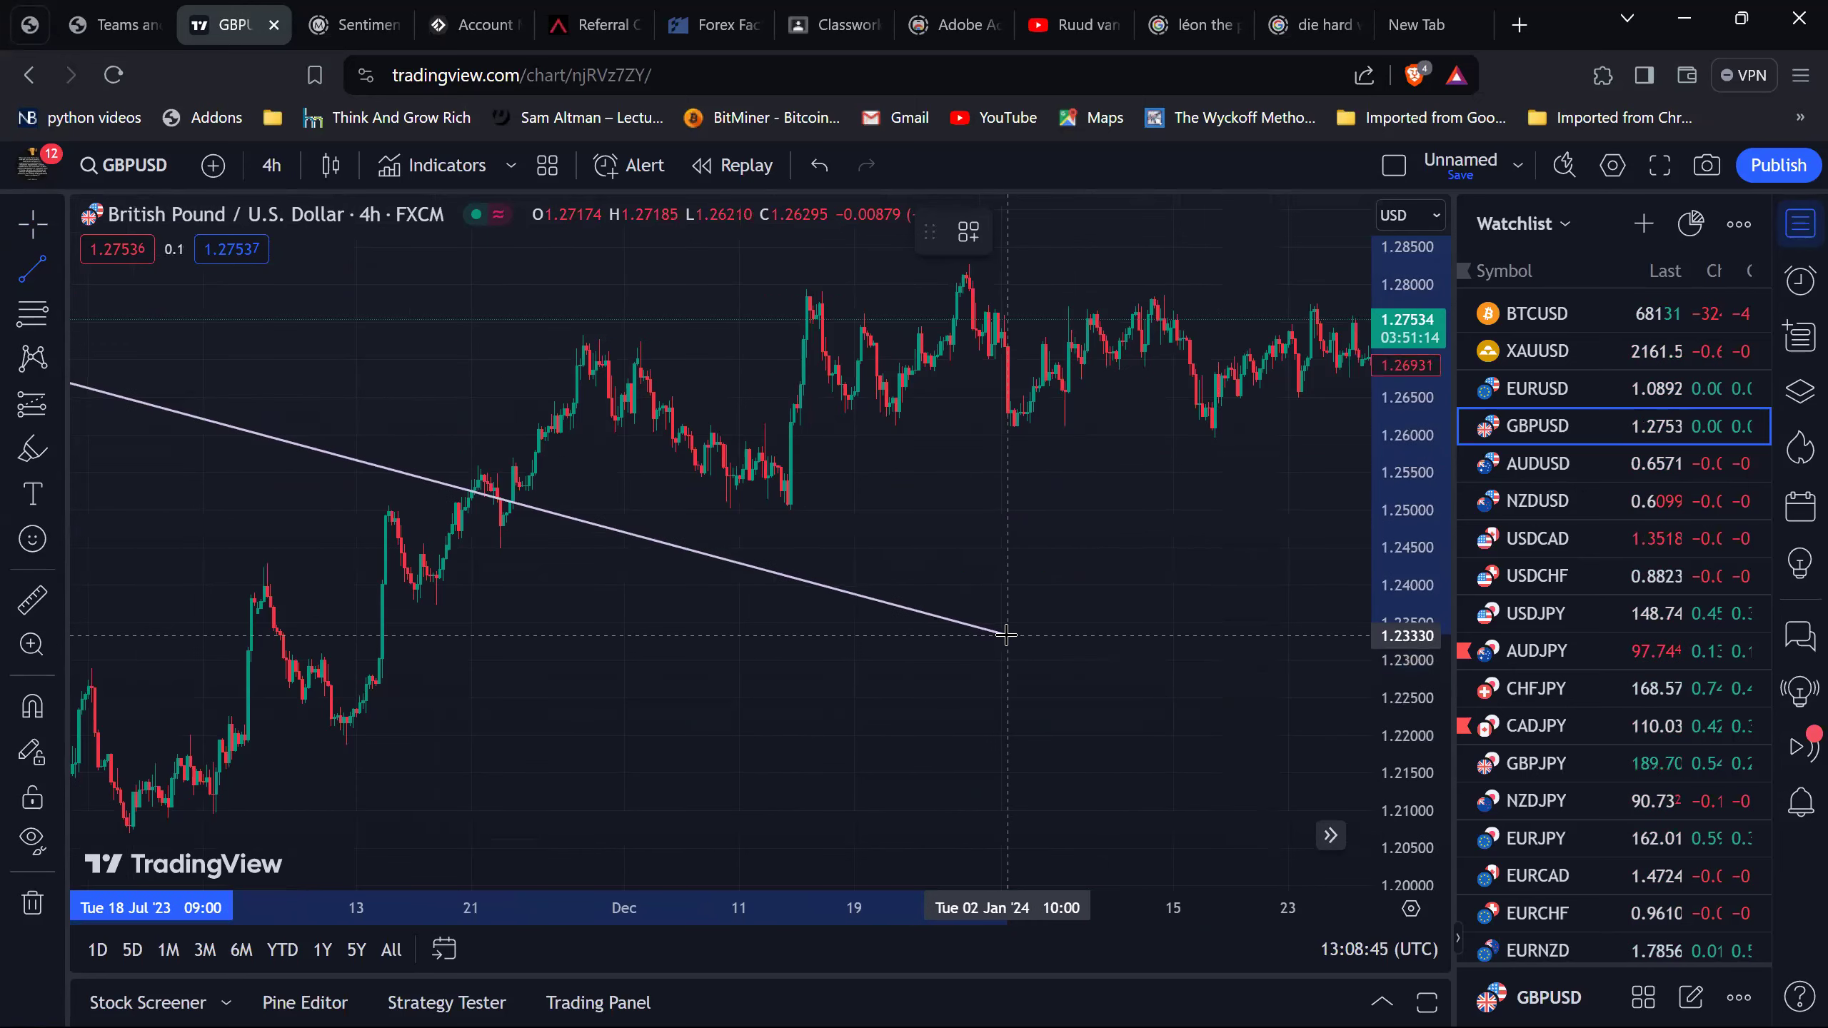
{"action": "scroll", "coordinate": [1006, 633], "scroll_direction": "down", "scroll_amount": 5}
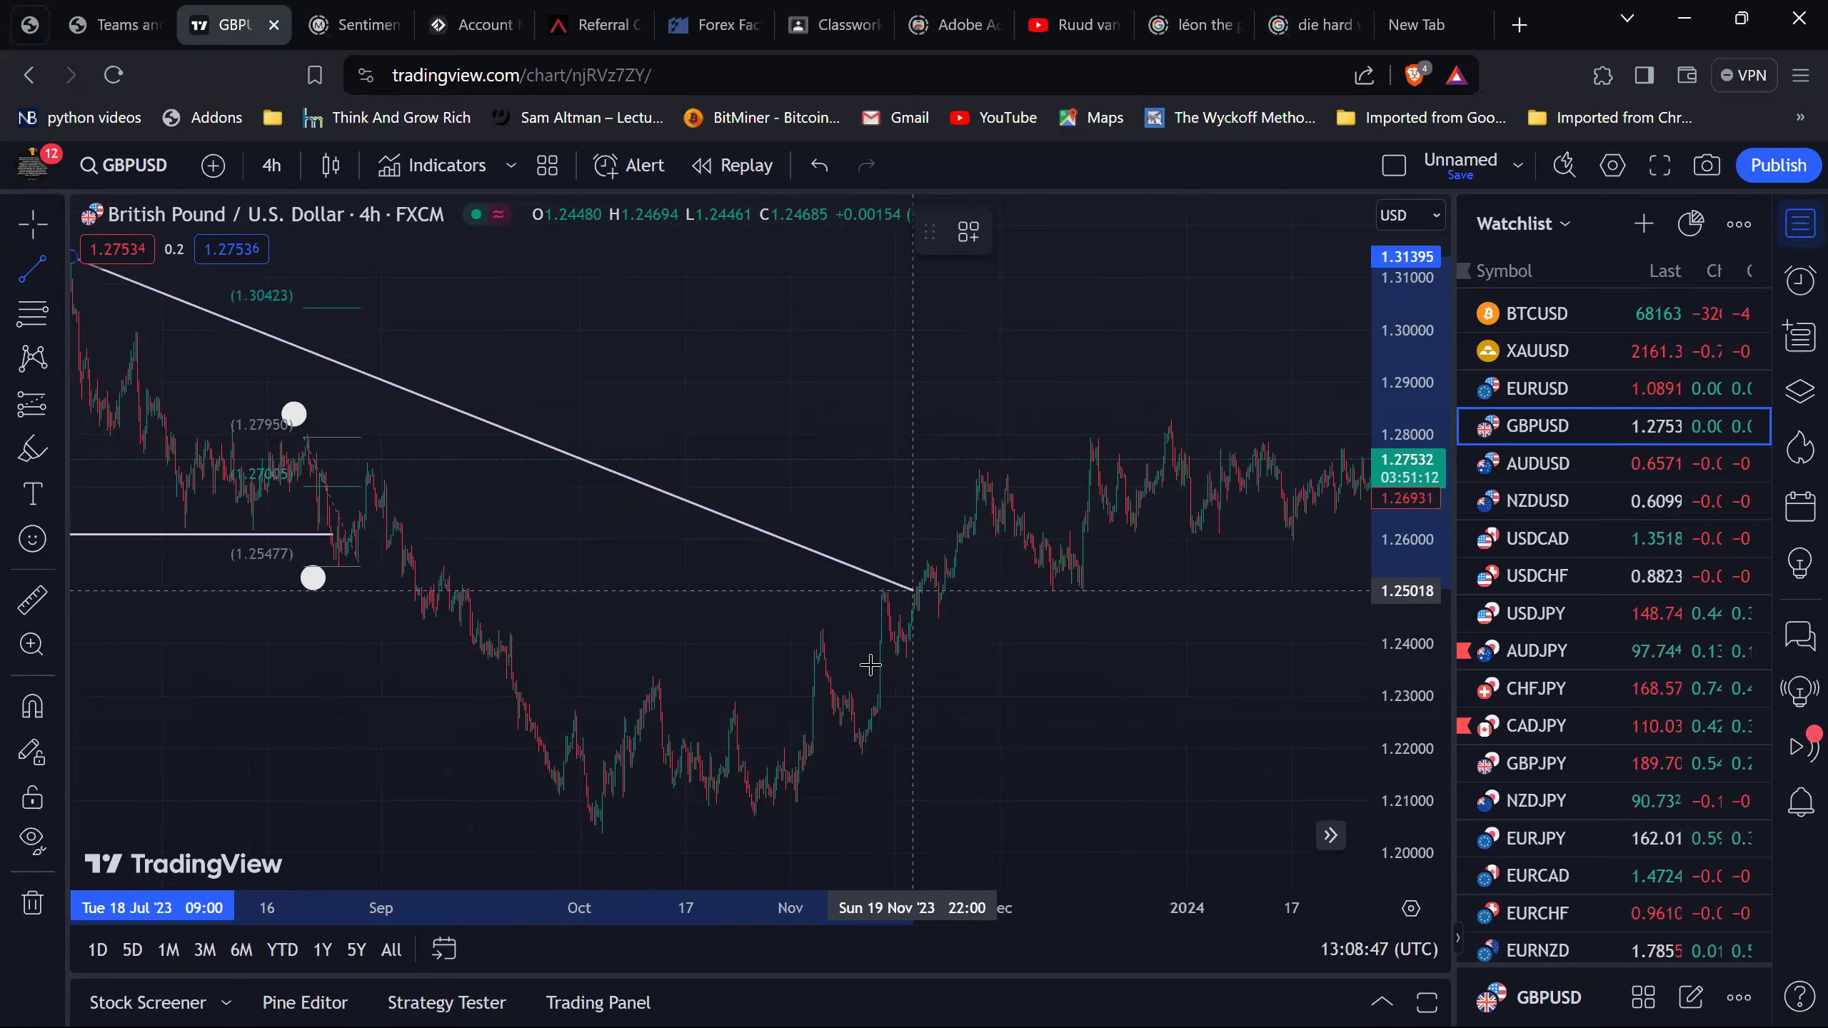
{"action": "left_click", "coordinate": [797, 773]}
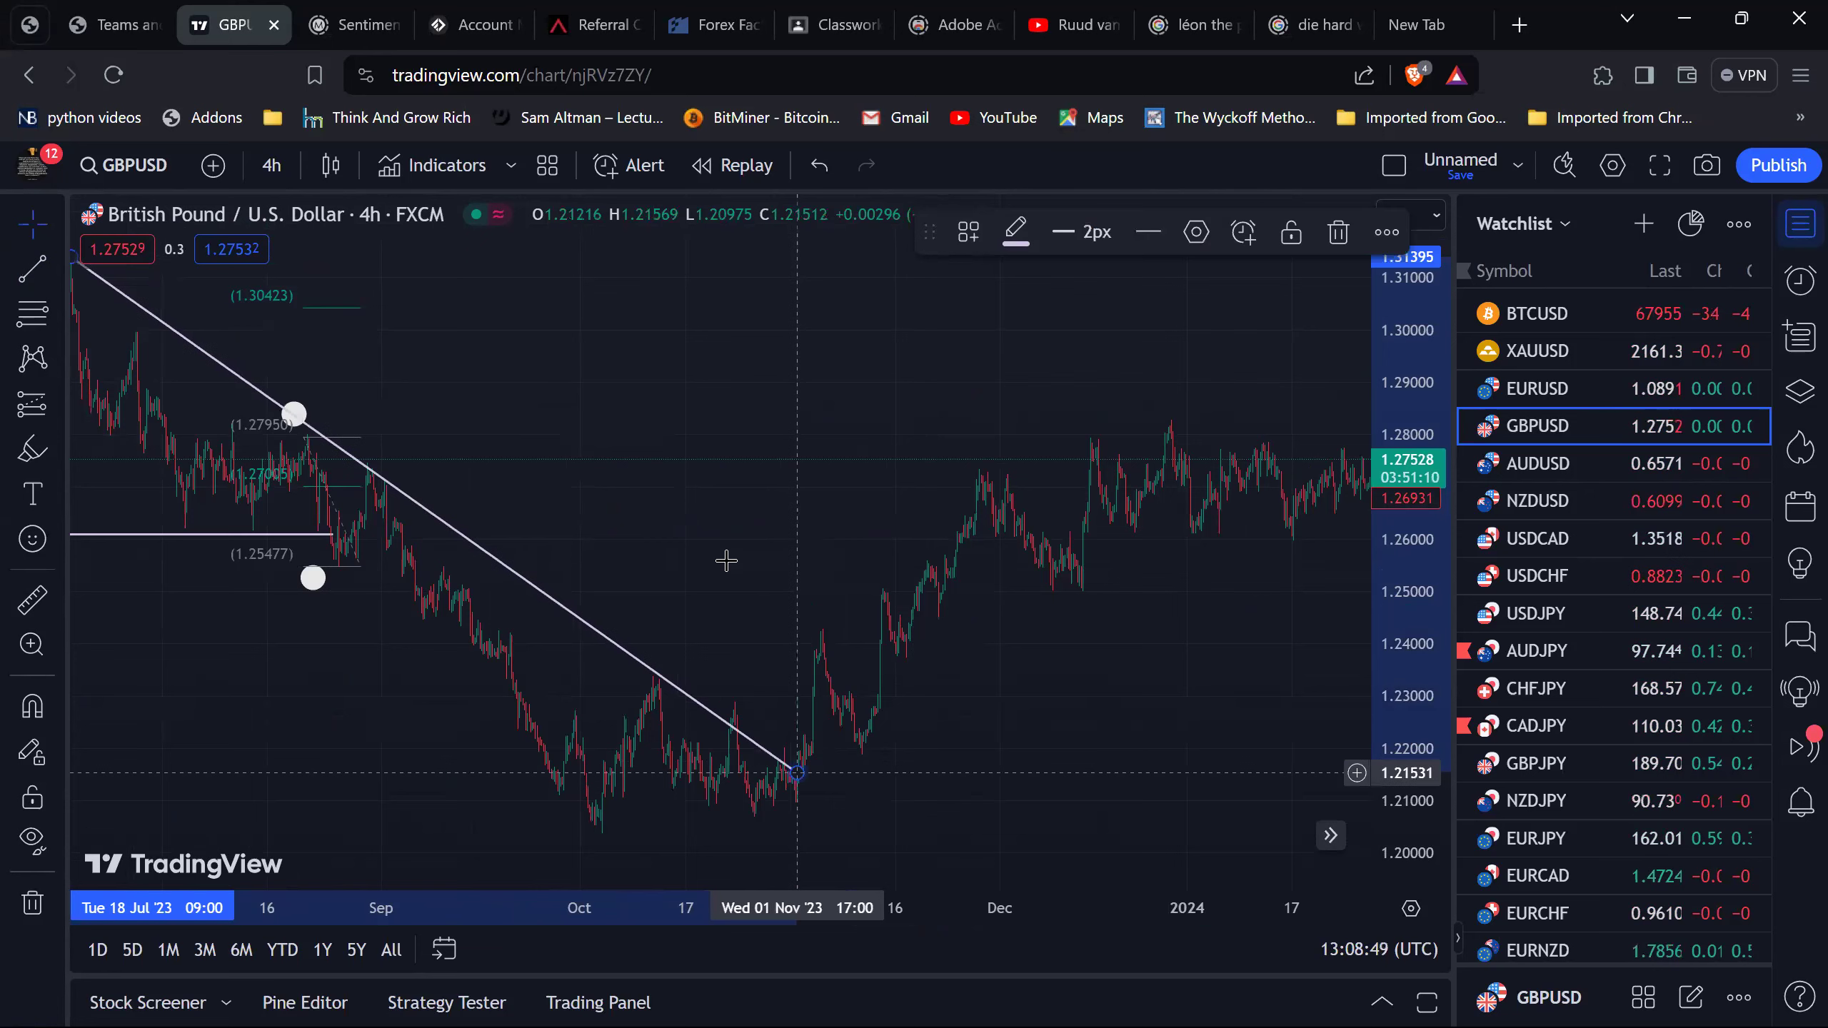
Delete the descending trend line that runs from the July high to November.
{"action": "left_click", "coordinate": [726, 561]}
{"action": "scroll", "coordinate": [463, 627], "scroll_direction": "down", "scroll_amount": 1}
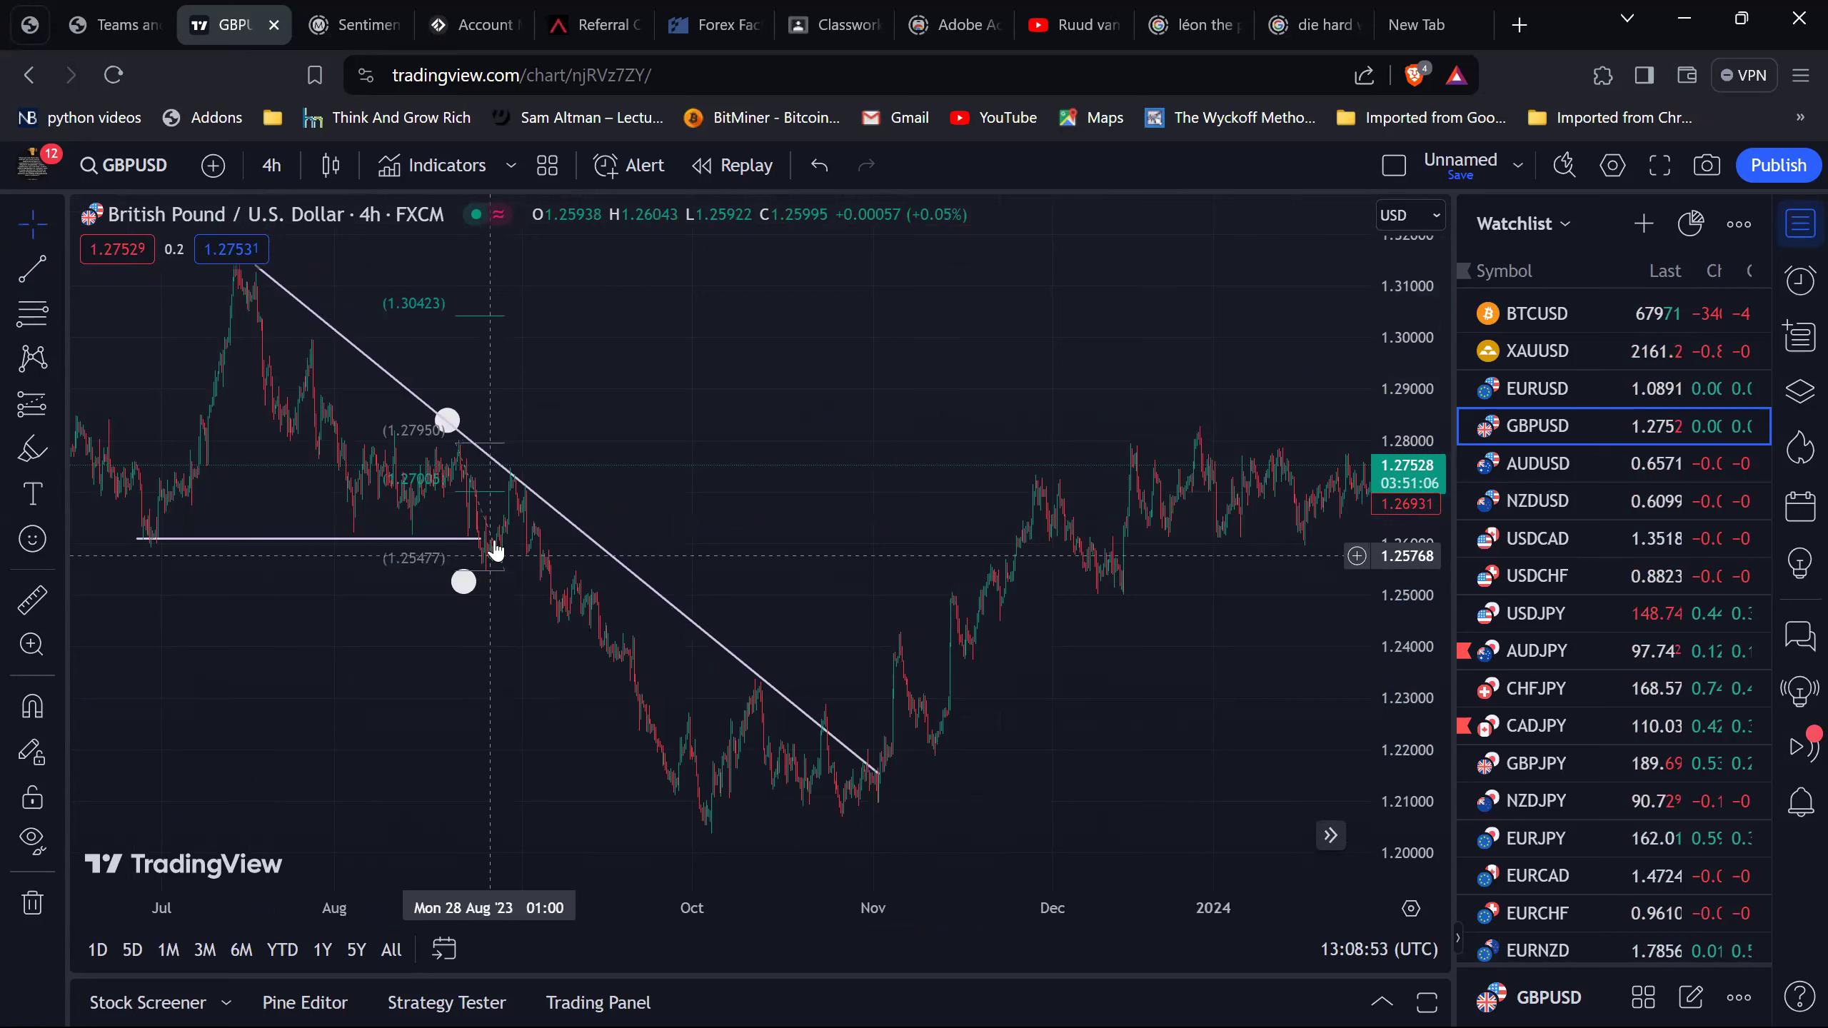
{"action": "left_click", "coordinate": [579, 536]}
{"action": "key", "text": "Delete"}
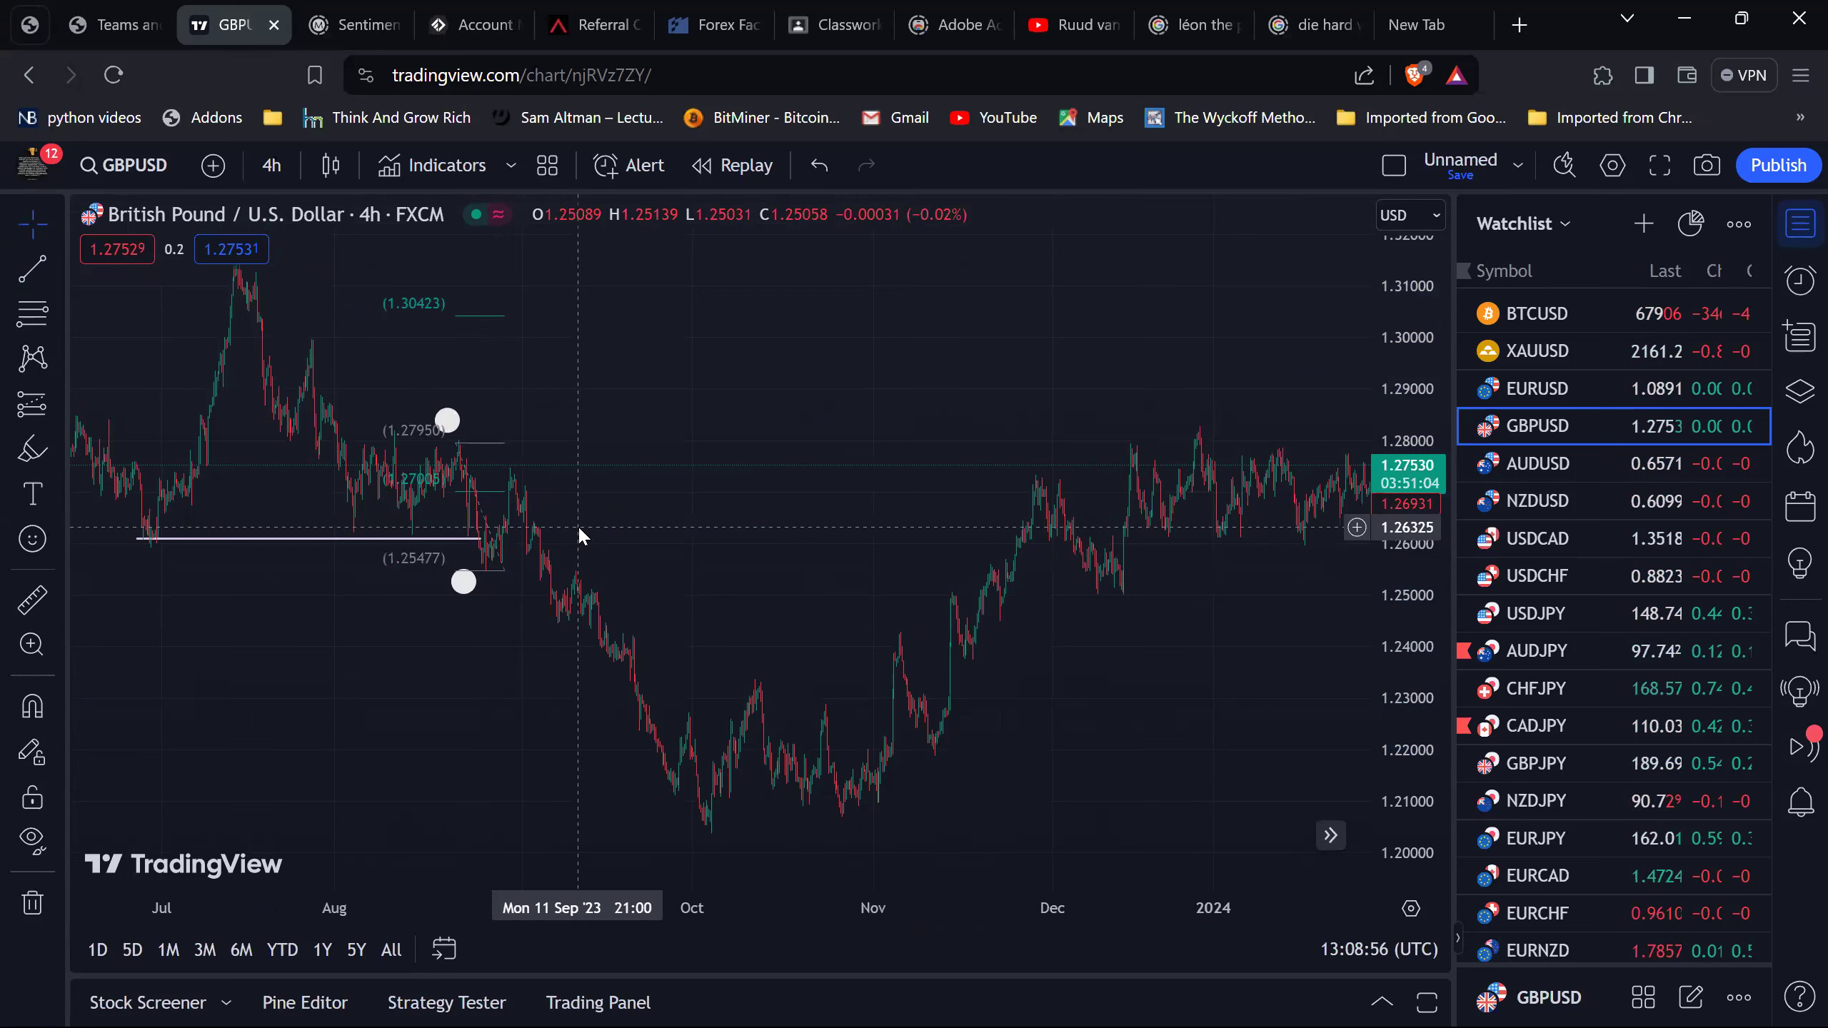
Draw a rising trend line under the retracement from 1.25580 at 29 August to 1.27479 at 1 September 2023.
{"action": "scroll", "coordinate": [579, 536], "scroll_direction": "up", "scroll_amount": 10}
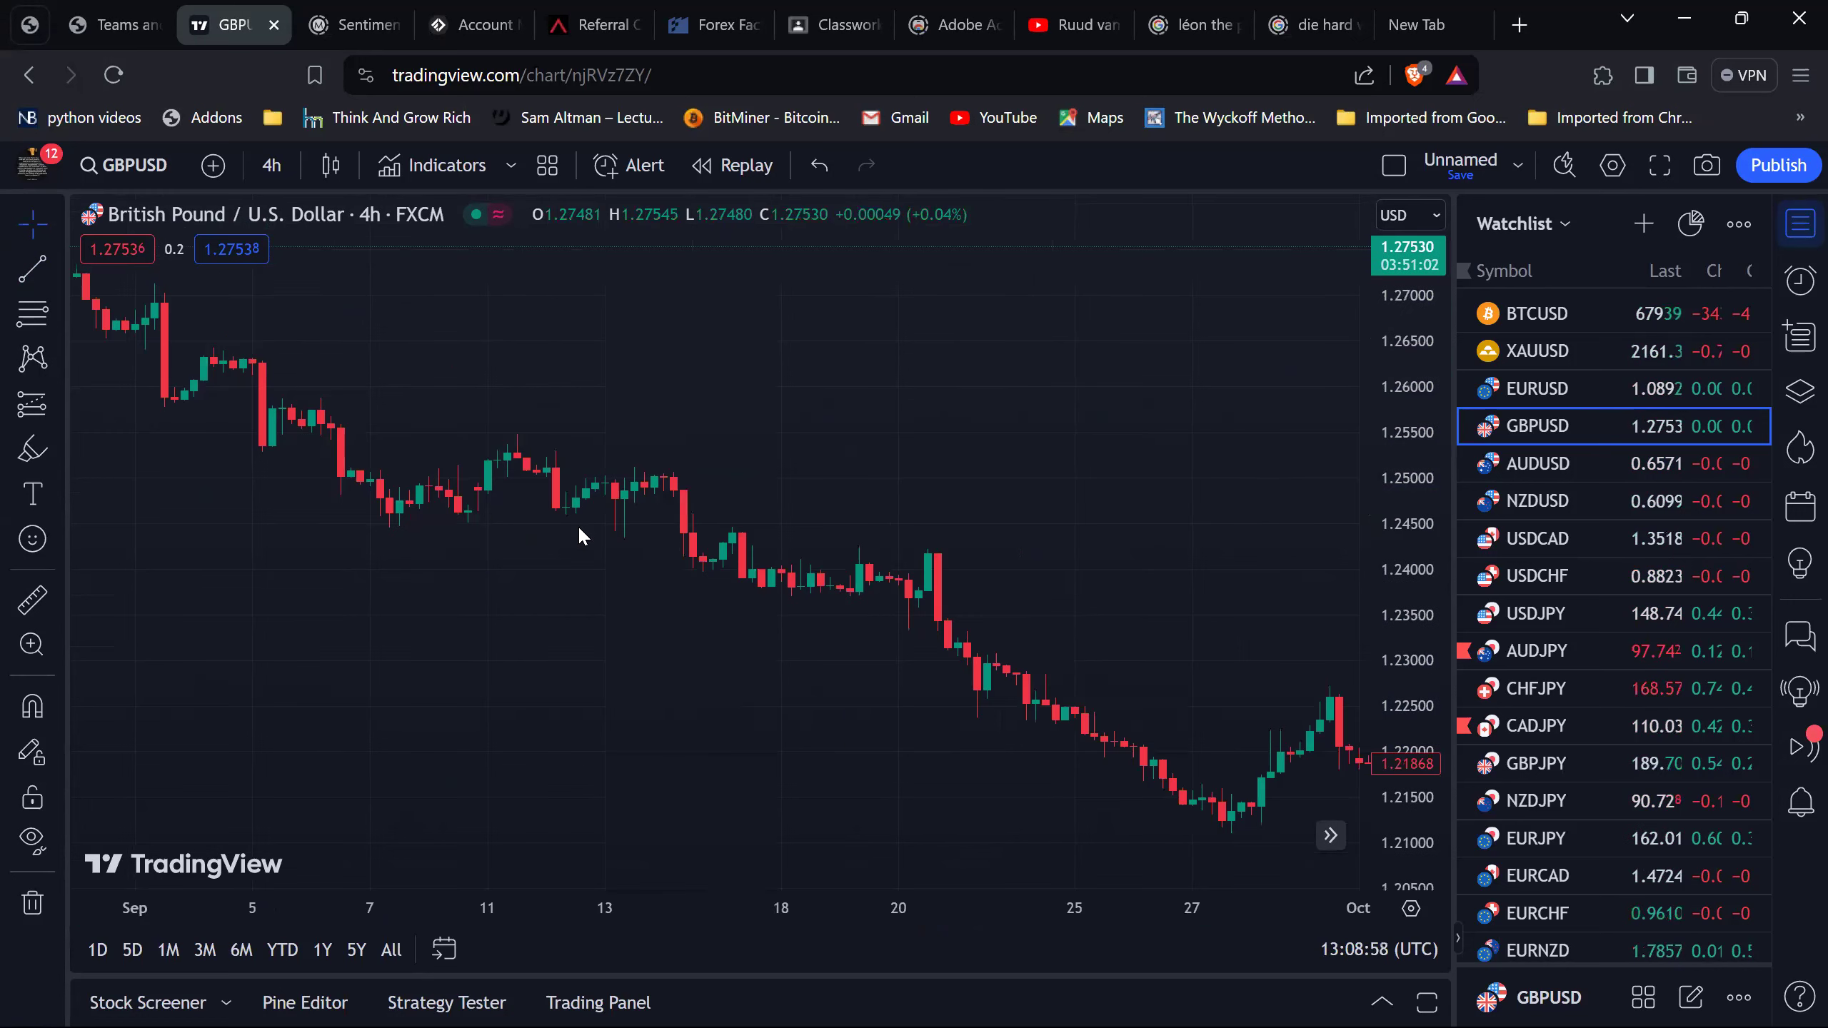
{"action": "left_click_drag", "start_coordinate": [90, 519], "coordinate": [364, 508]}
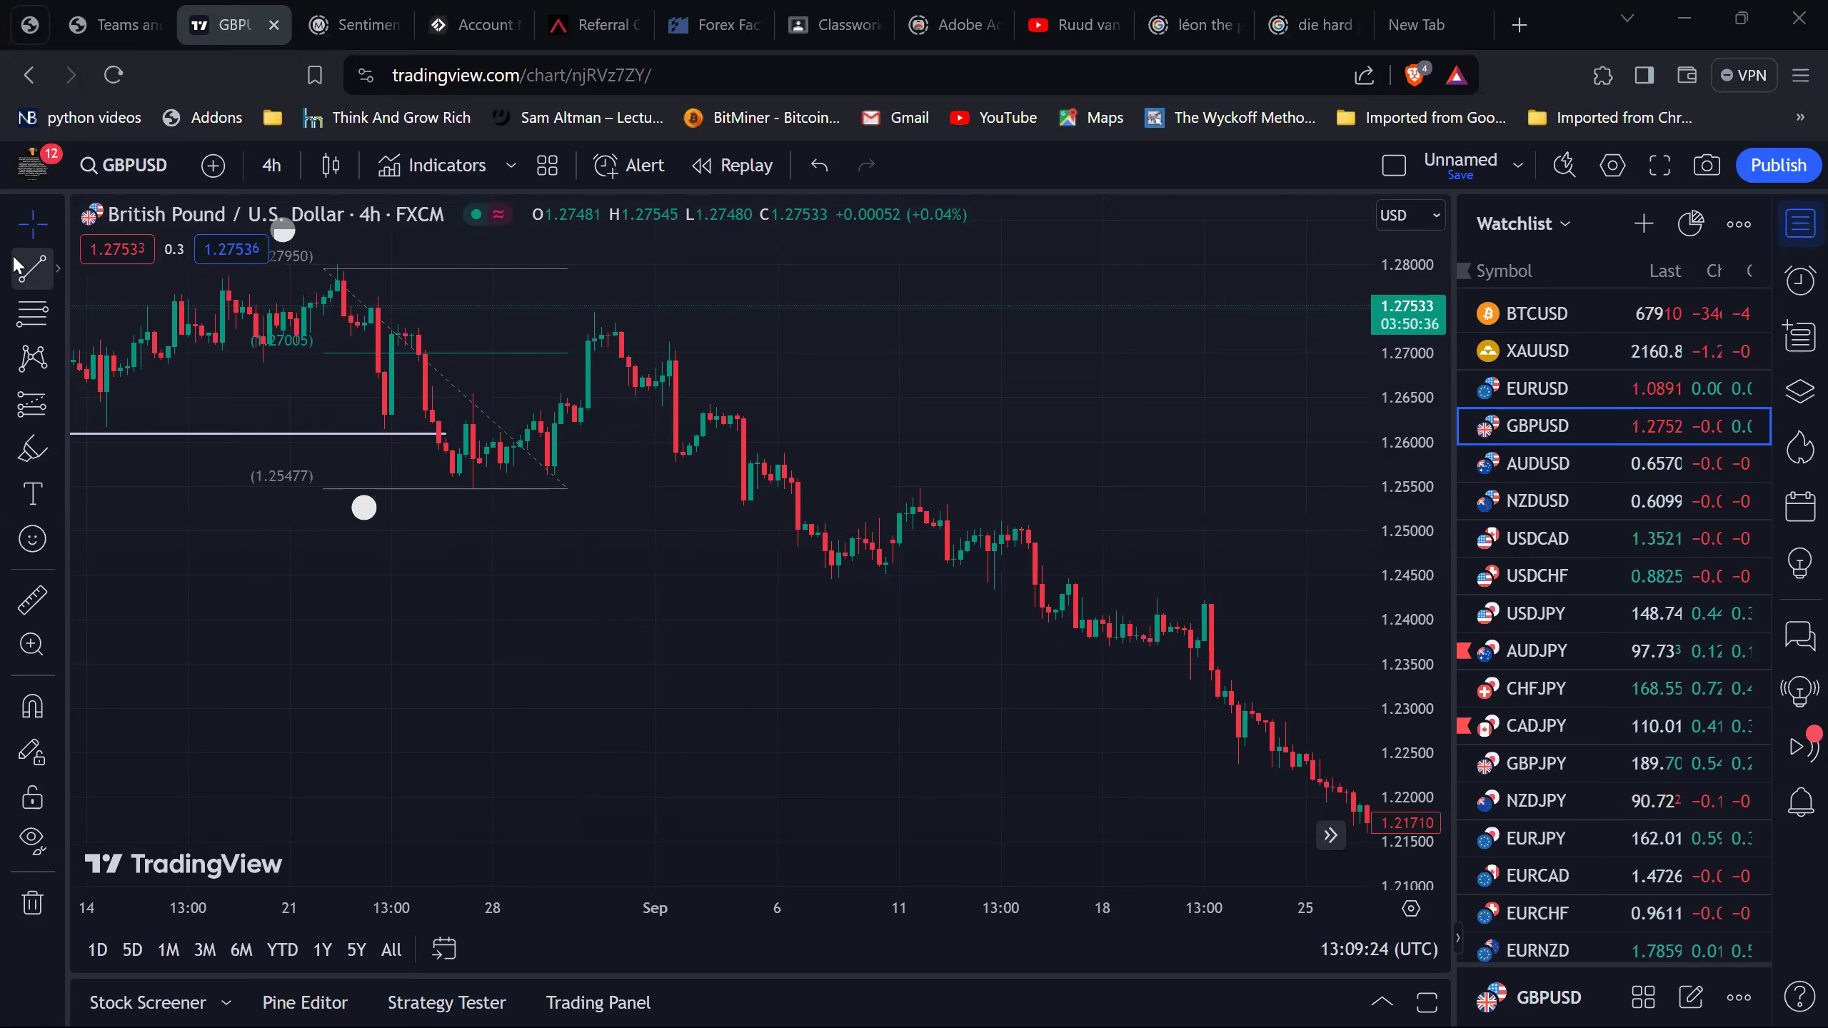
{"action": "left_click", "coordinate": [547, 479]}
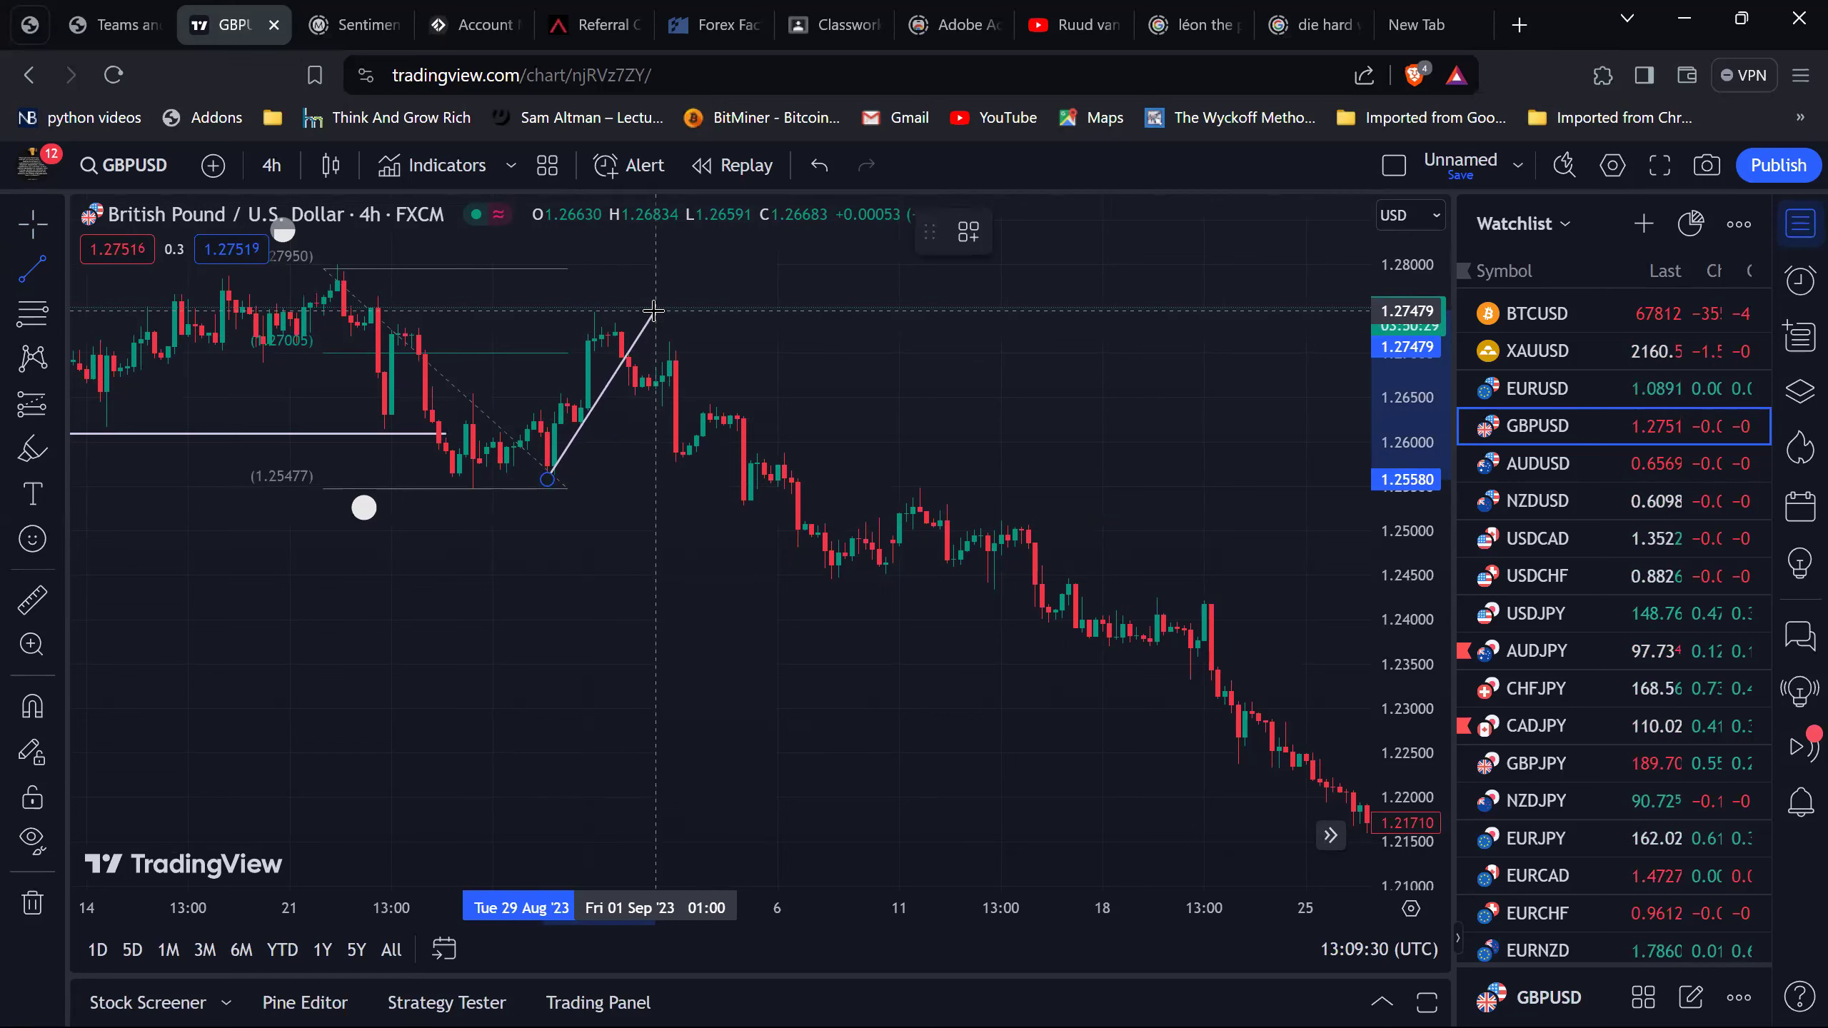
{"action": "left_click", "coordinate": [653, 312]}
{"action": "left_click", "coordinate": [779, 413]}
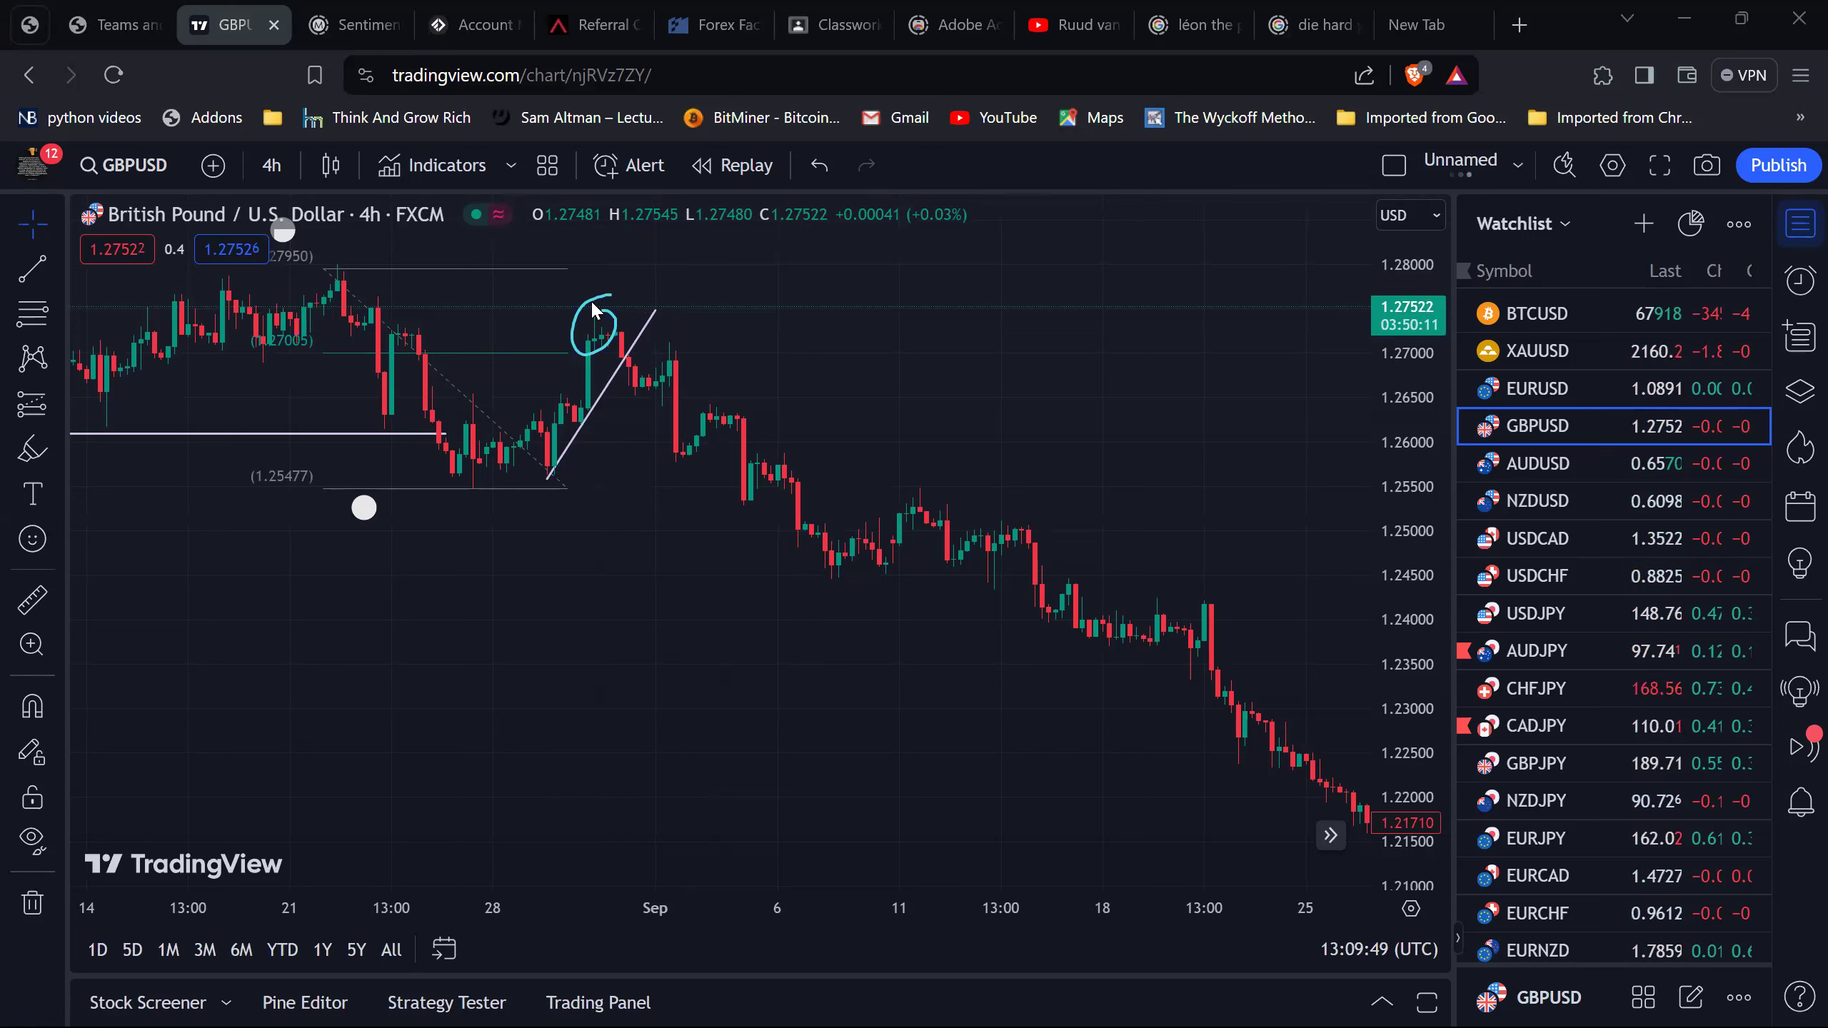
Sketch a rising price path from the circled late-August high and a large cross below the trend line as freehand annotations.
{"action": "left_click_drag", "start_coordinate": [608, 335], "coordinate": [831, 9]}
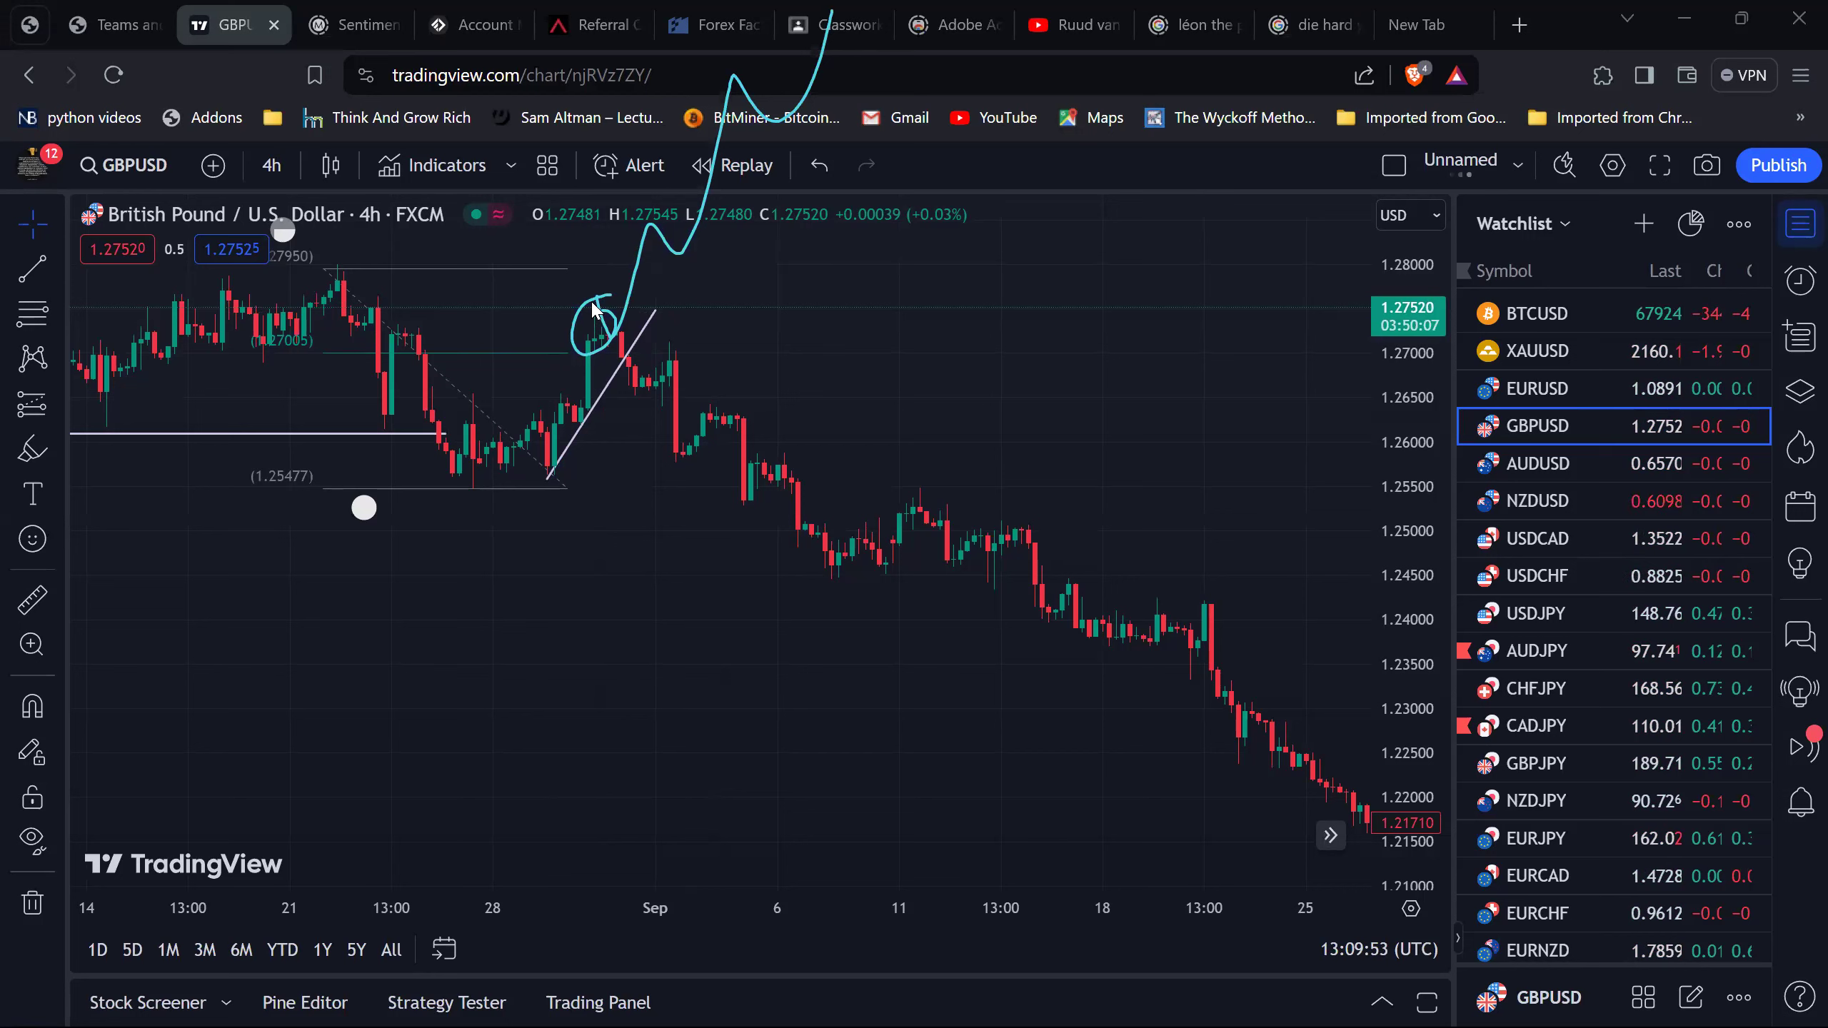
{"action": "left_click_drag", "start_coordinate": [581, 584], "coordinate": [702, 394]}
{"action": "left_click_drag", "start_coordinate": [599, 418], "coordinate": [796, 611]}
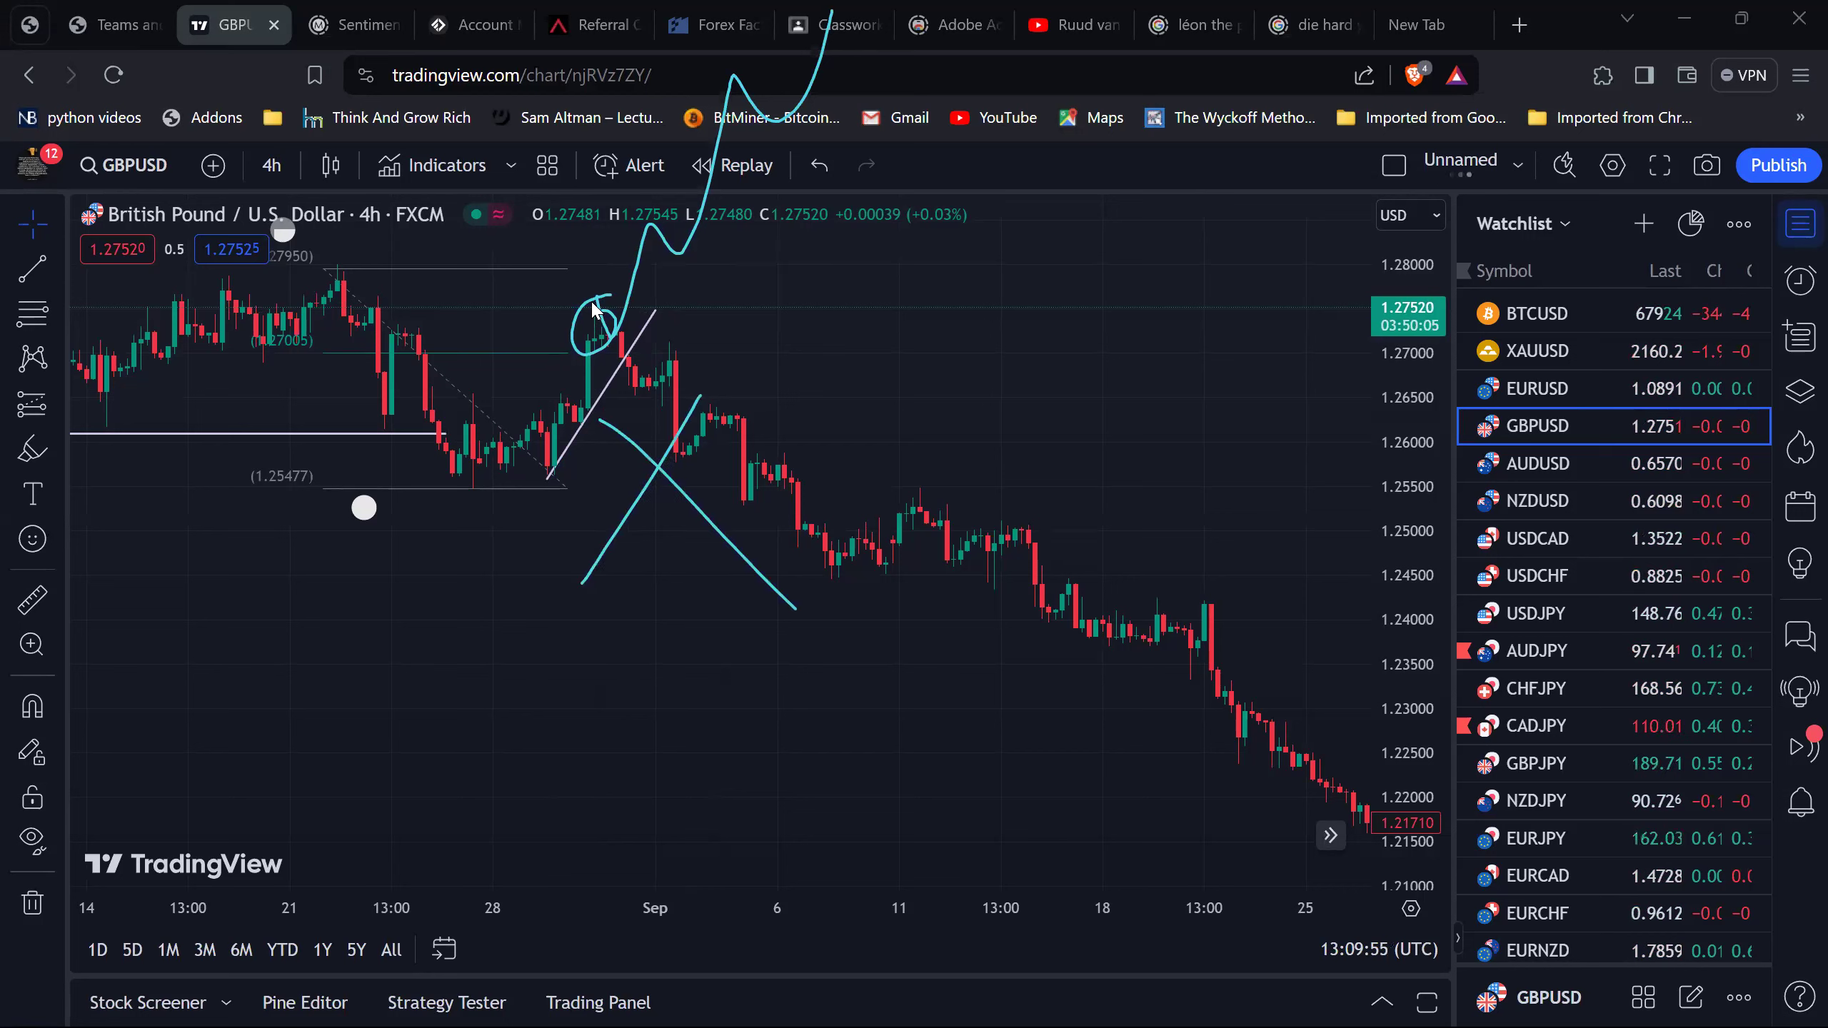
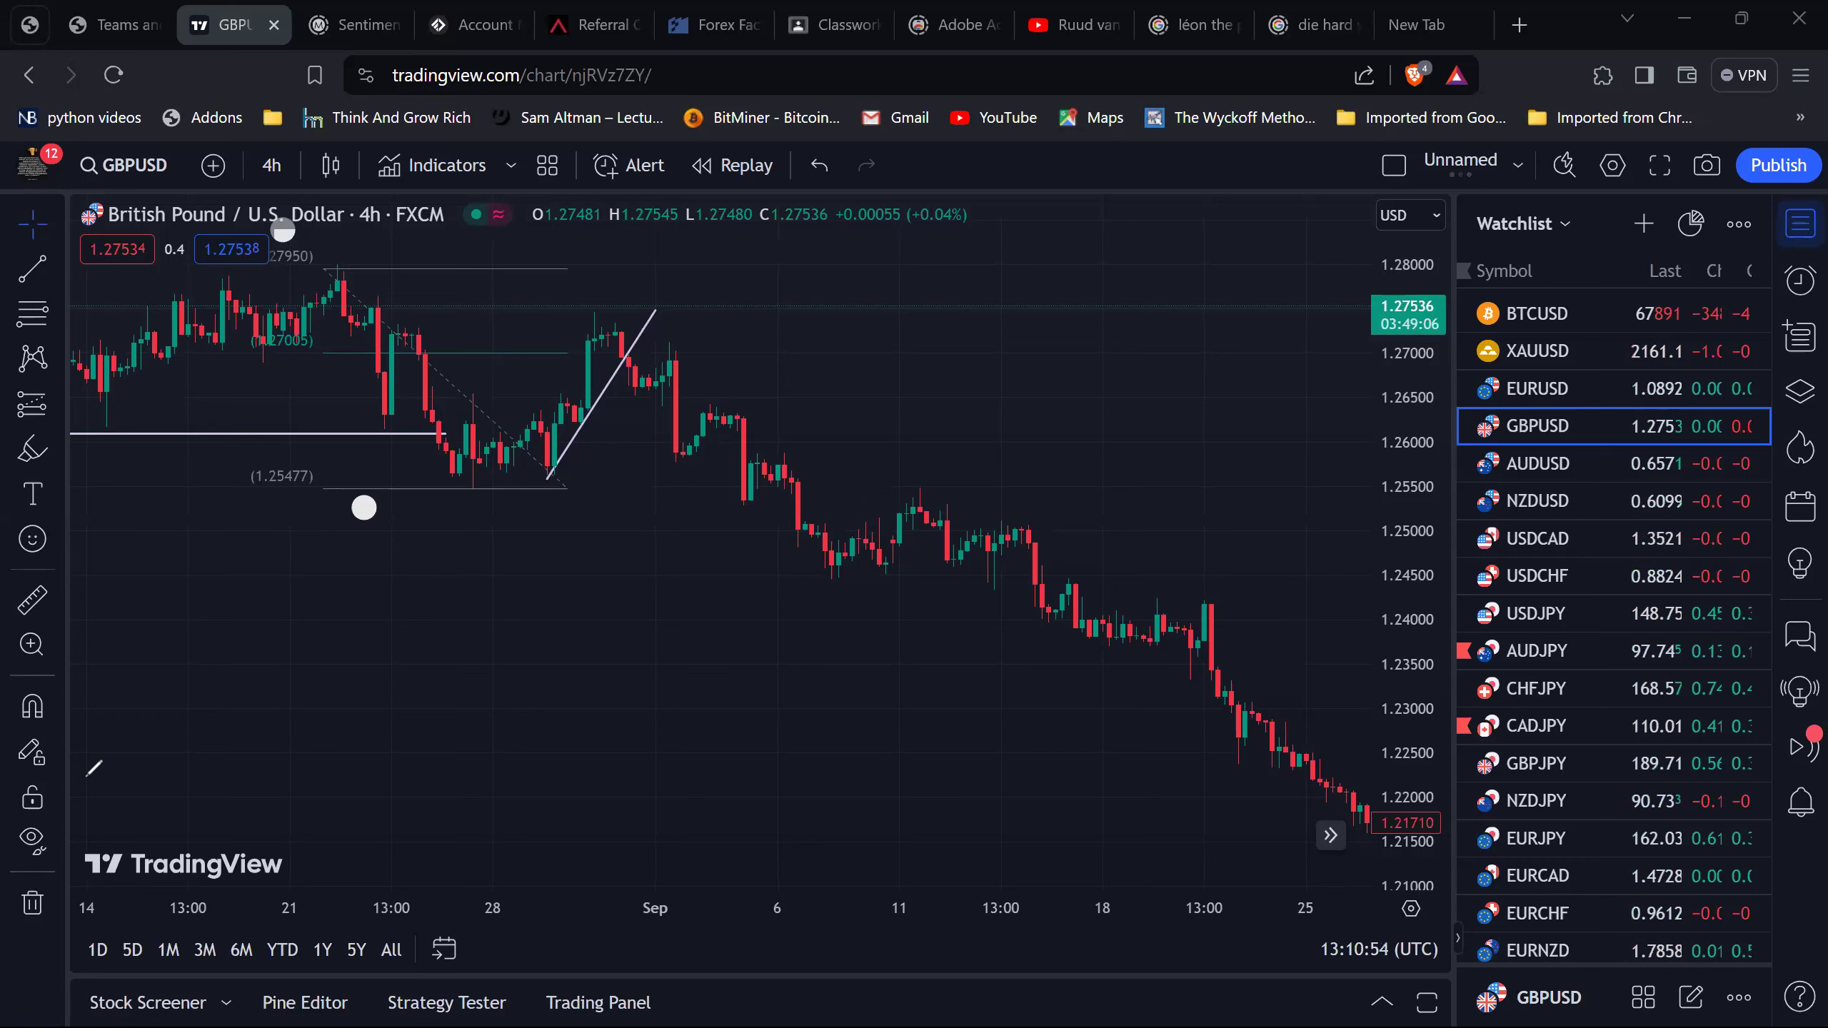
Place a Short Position on 31 August 2023 with entry at 1.26860, stop at 1.27633 and target at 1.25537.
{"action": "left_click", "coordinate": [57, 402]}
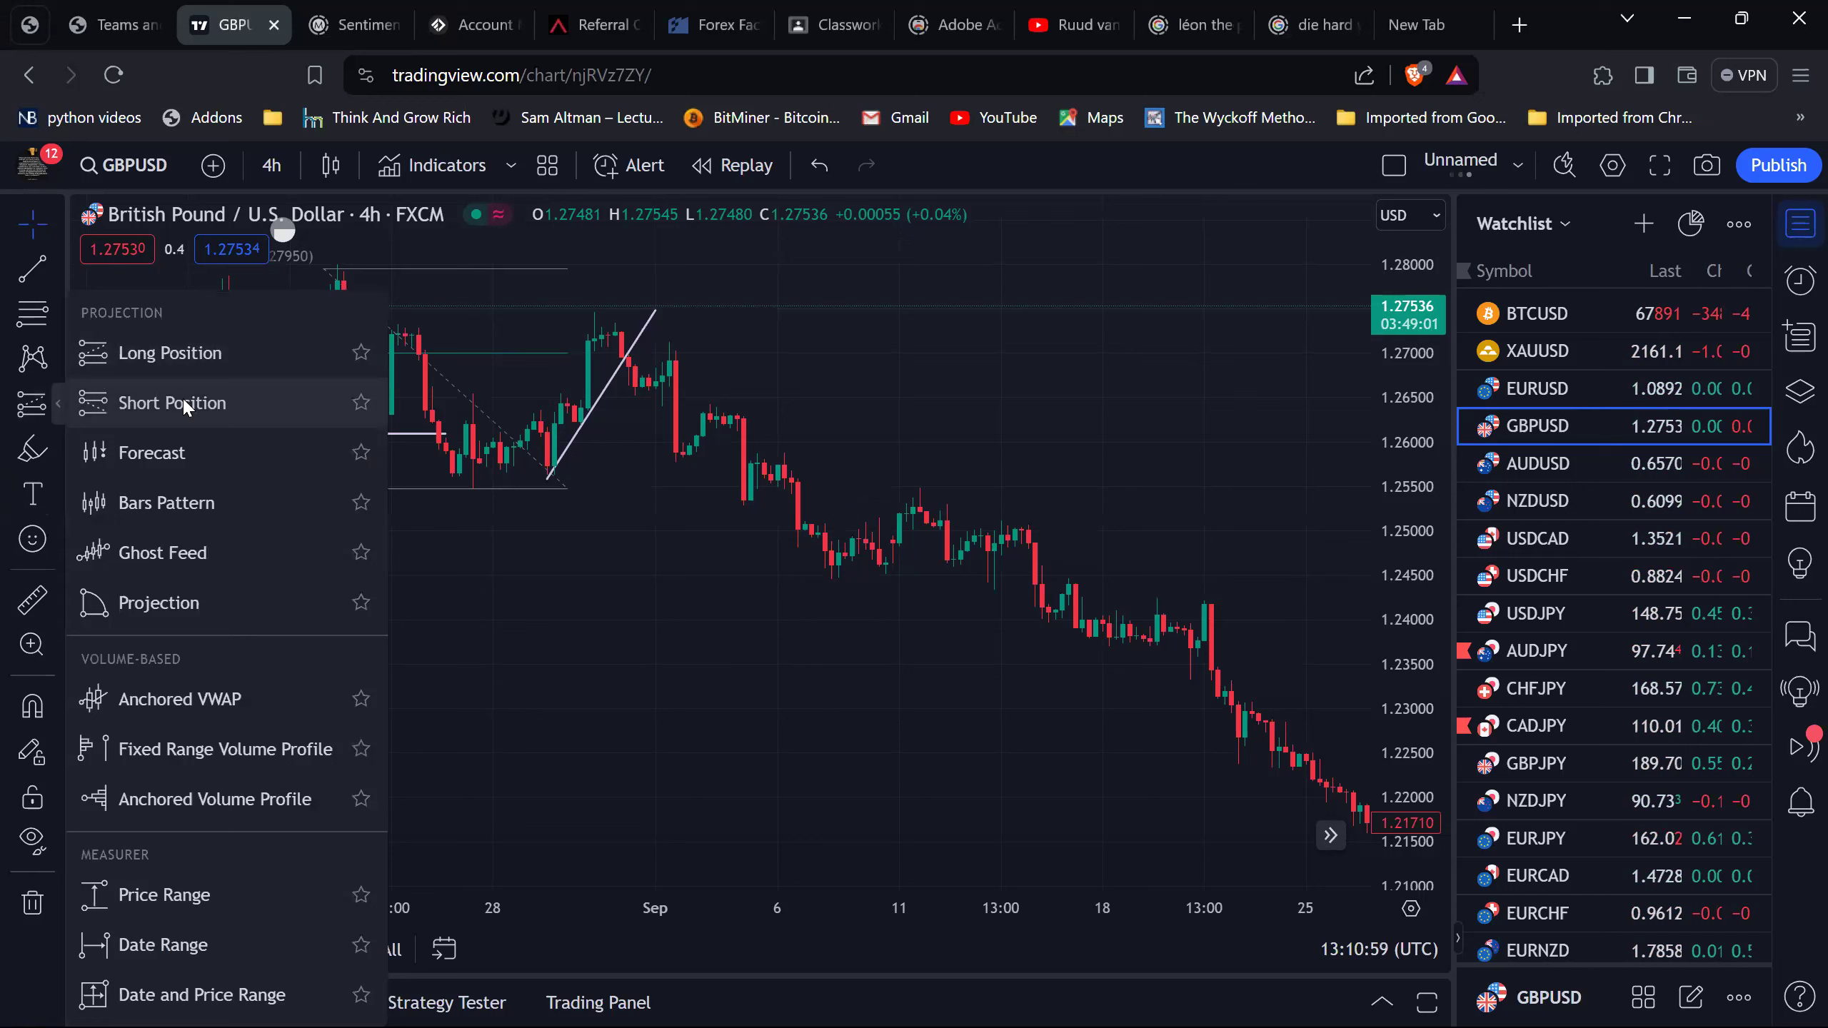
{"action": "left_click", "coordinate": [183, 403]}
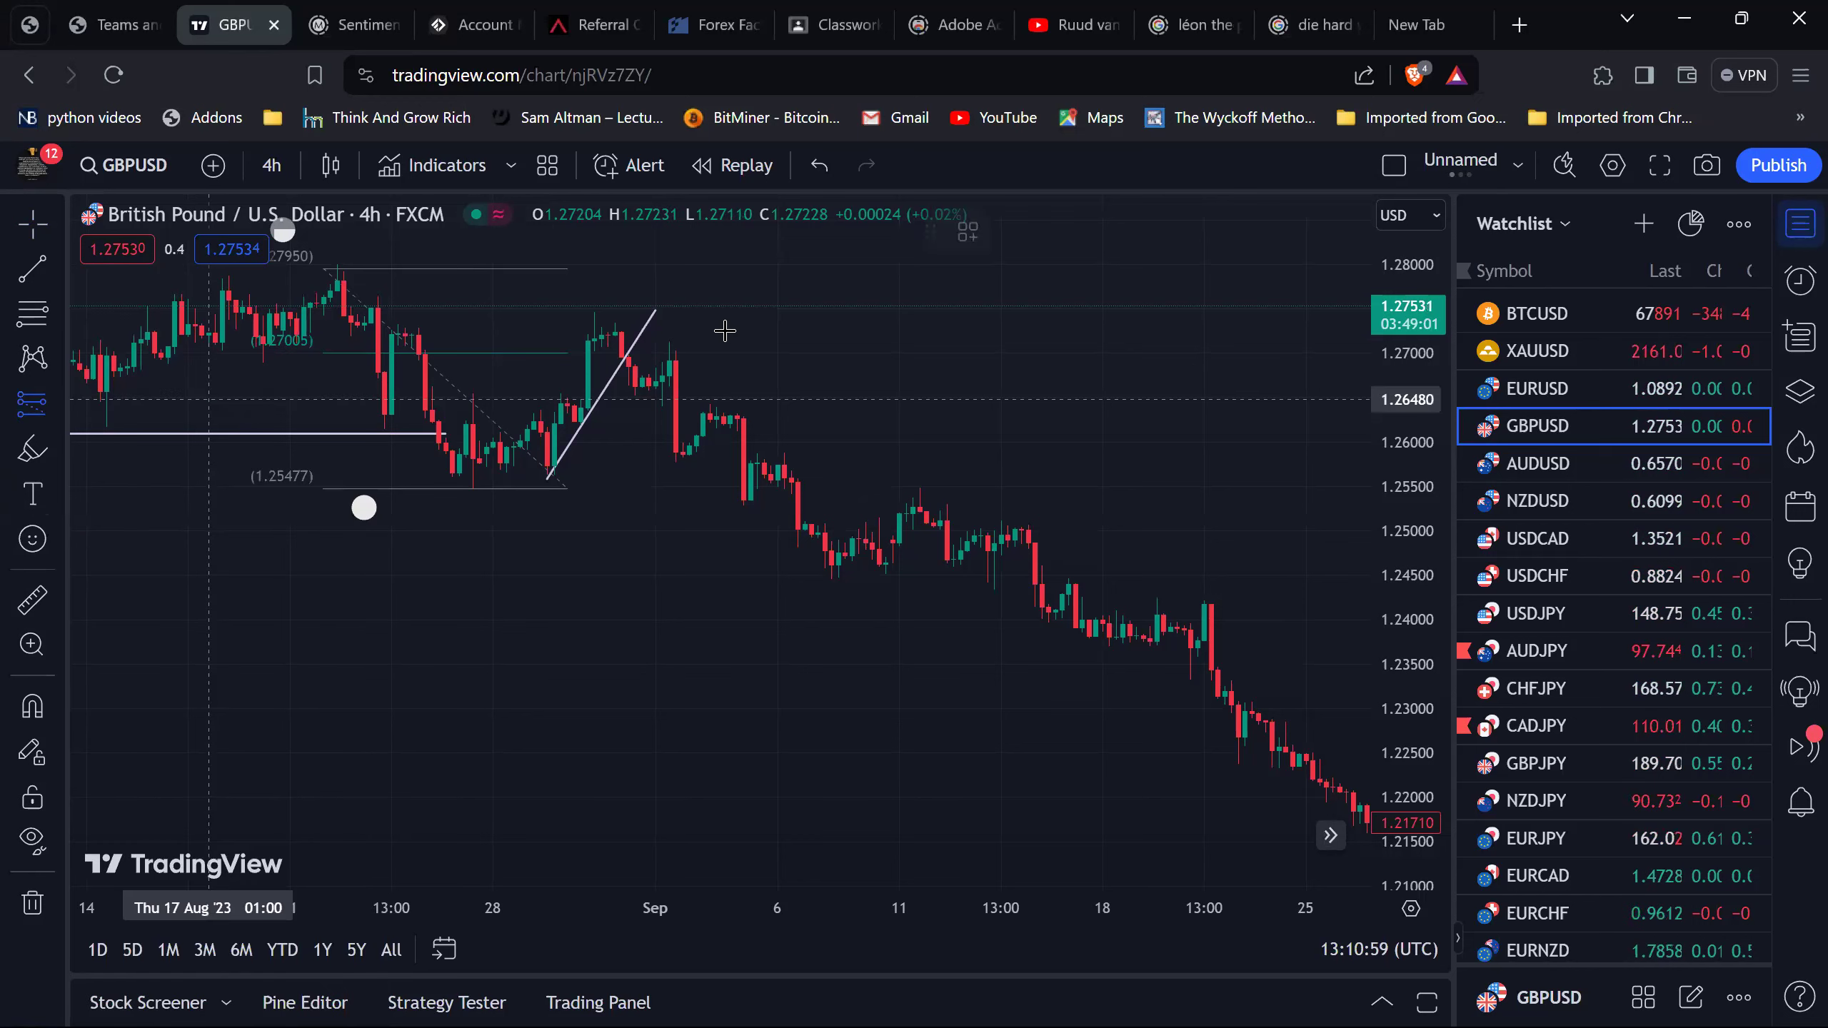
{"action": "left_click", "coordinate": [633, 365]}
{"action": "left_click_drag", "start_coordinate": [629, 268], "coordinate": [633, 295]}
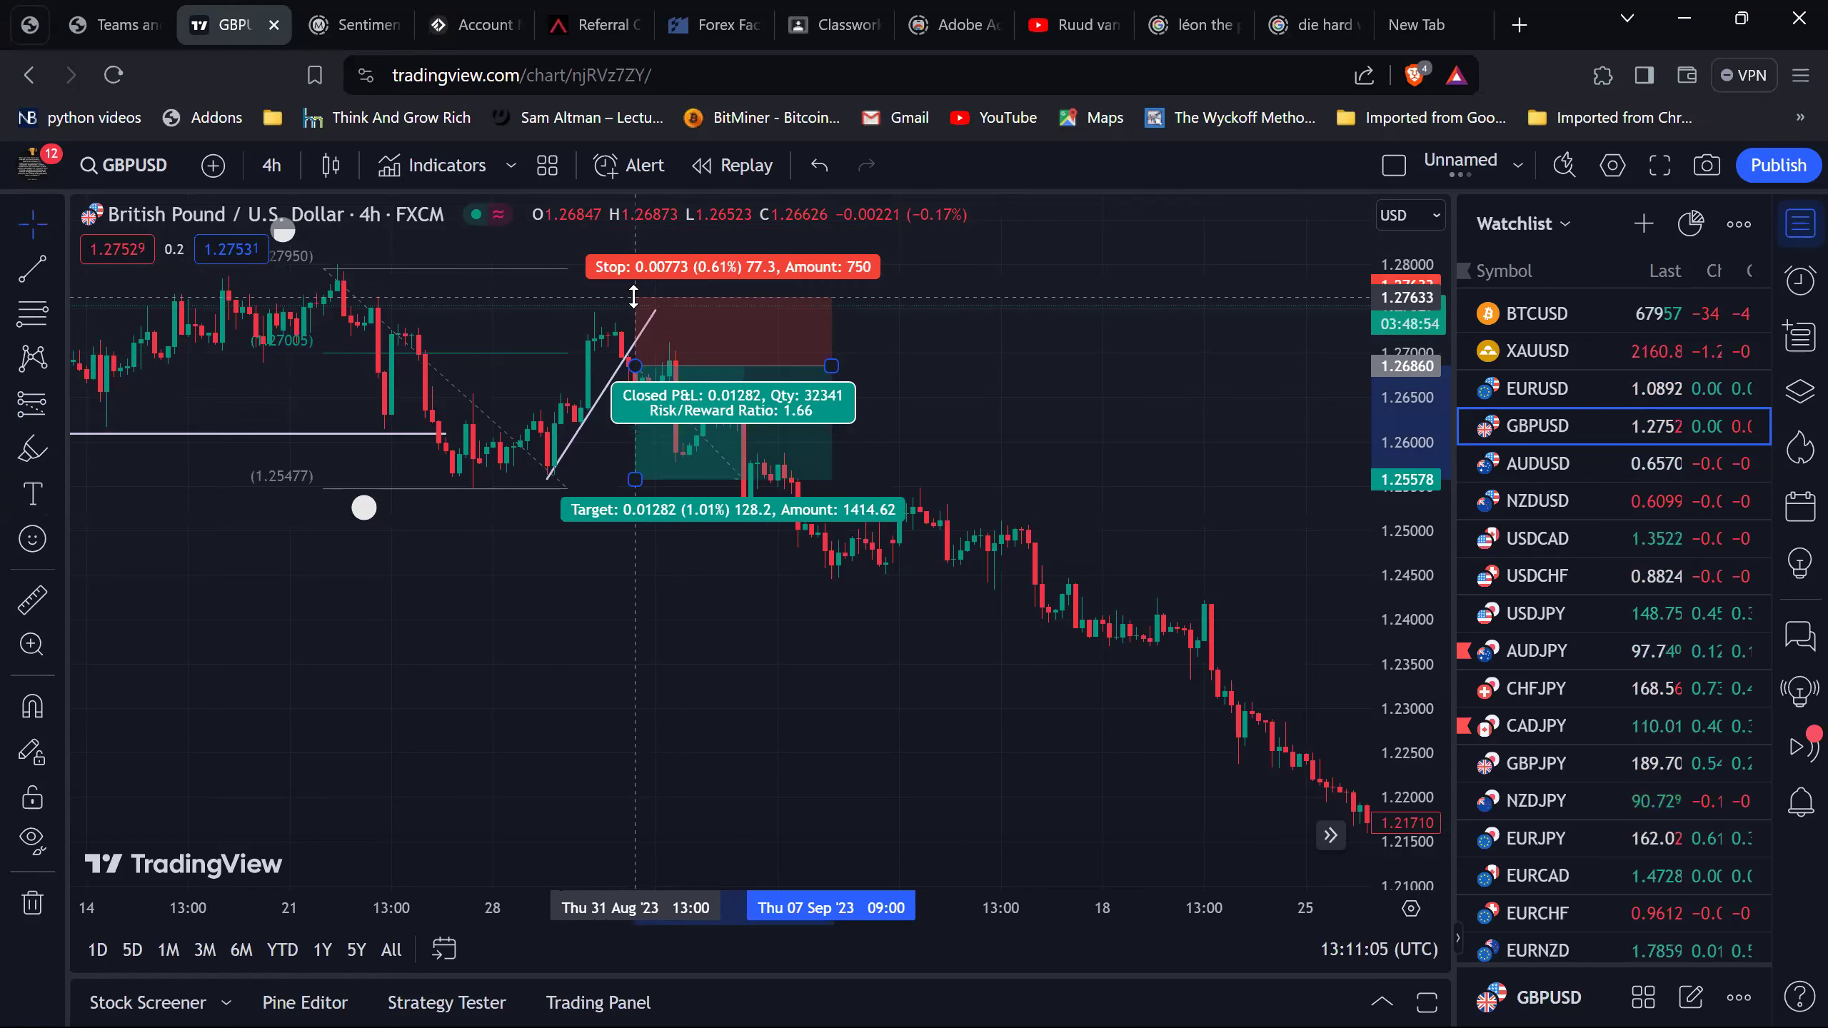
{"action": "left_click", "coordinate": [649, 477]}
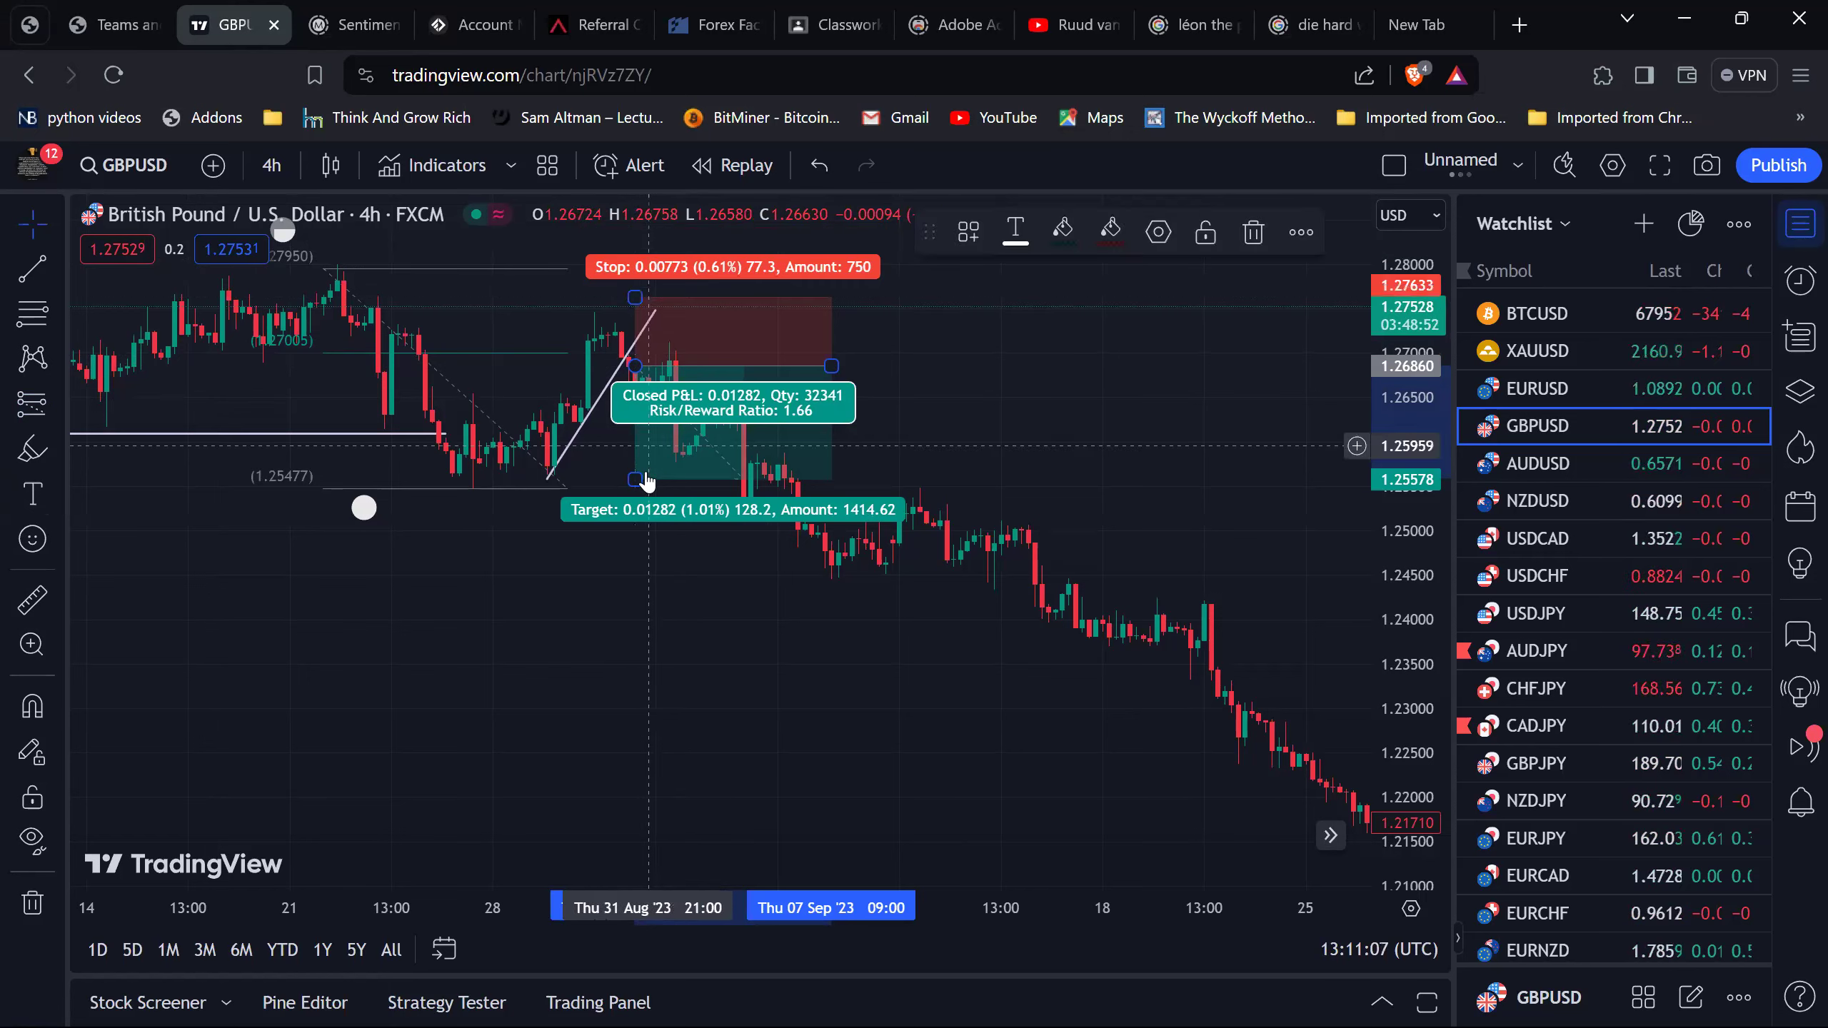
{"action": "left_click", "coordinate": [885, 370]}
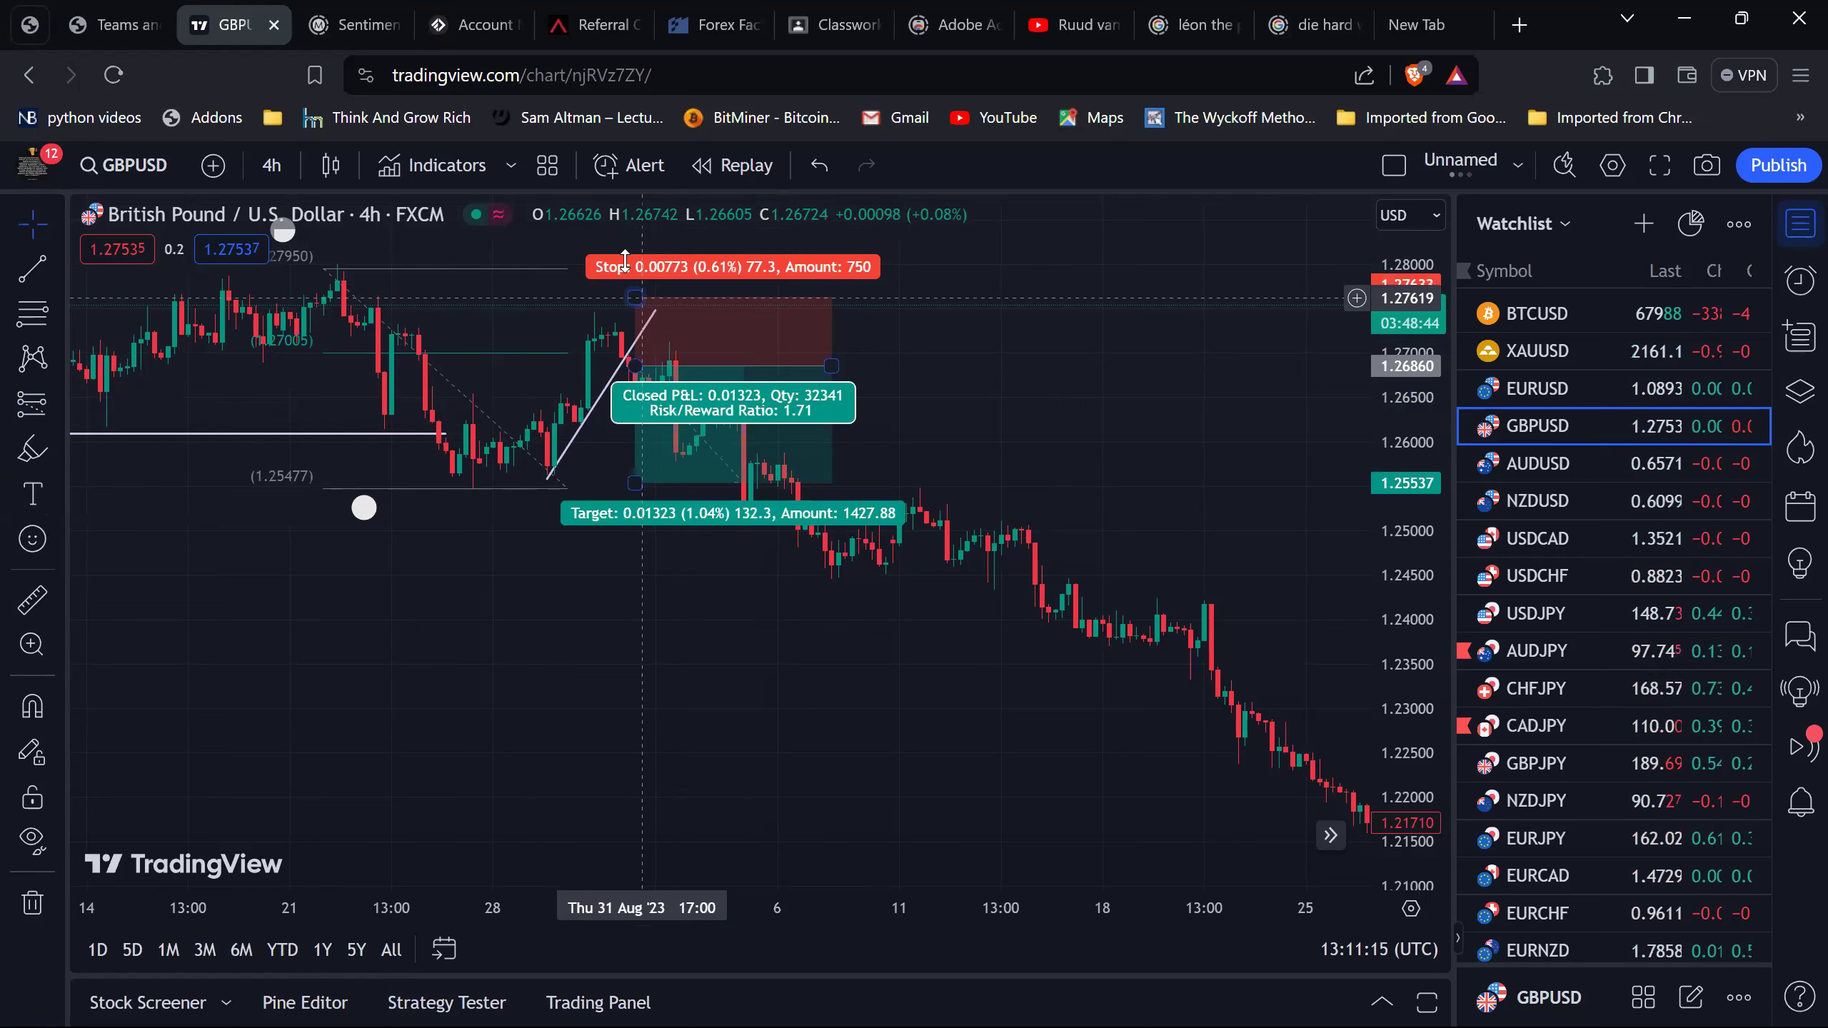
Widen the short position's stop to 1.28013 and extend its target to 1.24539.
{"action": "left_click_drag", "start_coordinate": [633, 296], "coordinate": [627, 270]}
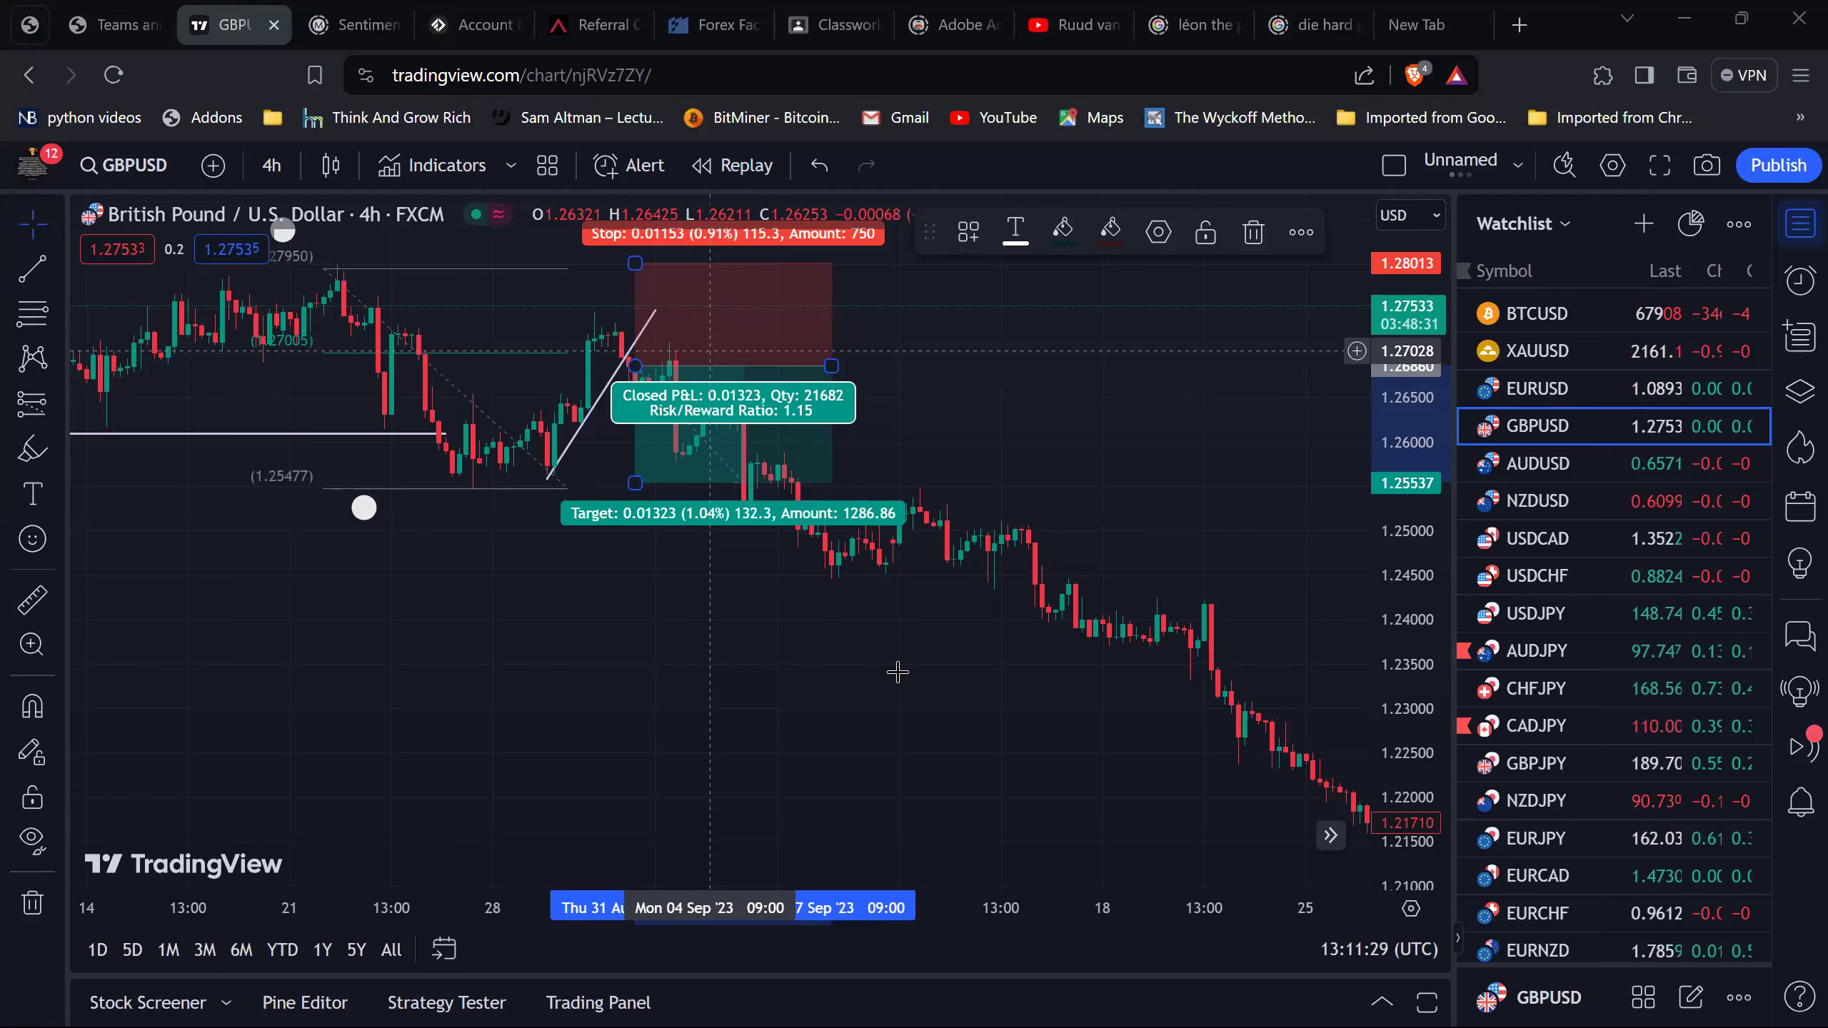
{"action": "left_click_drag", "start_coordinate": [640, 484], "coordinate": [652, 572]}
{"action": "scroll", "coordinate": [931, 395], "scroll_direction": "right", "scroll_amount": 2}
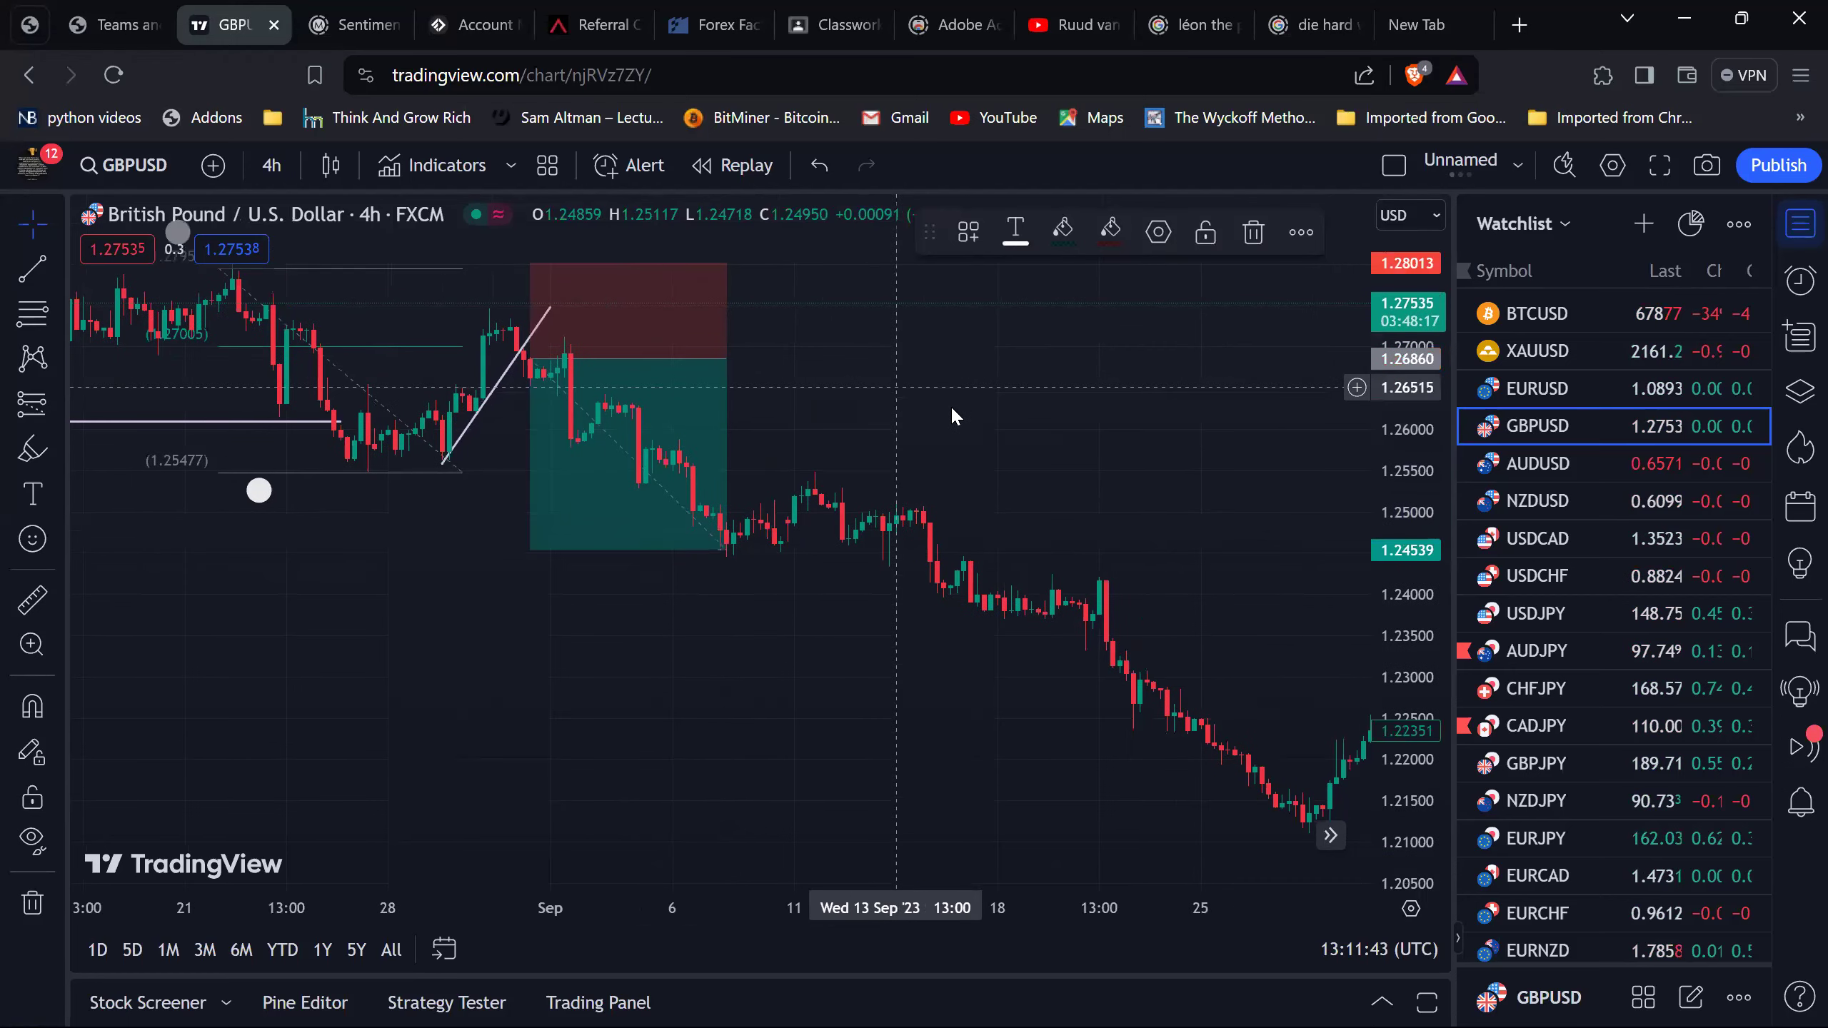
Review the price action after the short position, and change the chart interval to 1D.
{"action": "scroll", "coordinate": [952, 410], "scroll_direction": "left", "scroll_amount": 1}
{"action": "scroll", "coordinate": [952, 410], "scroll_direction": "right", "scroll_amount": 10}
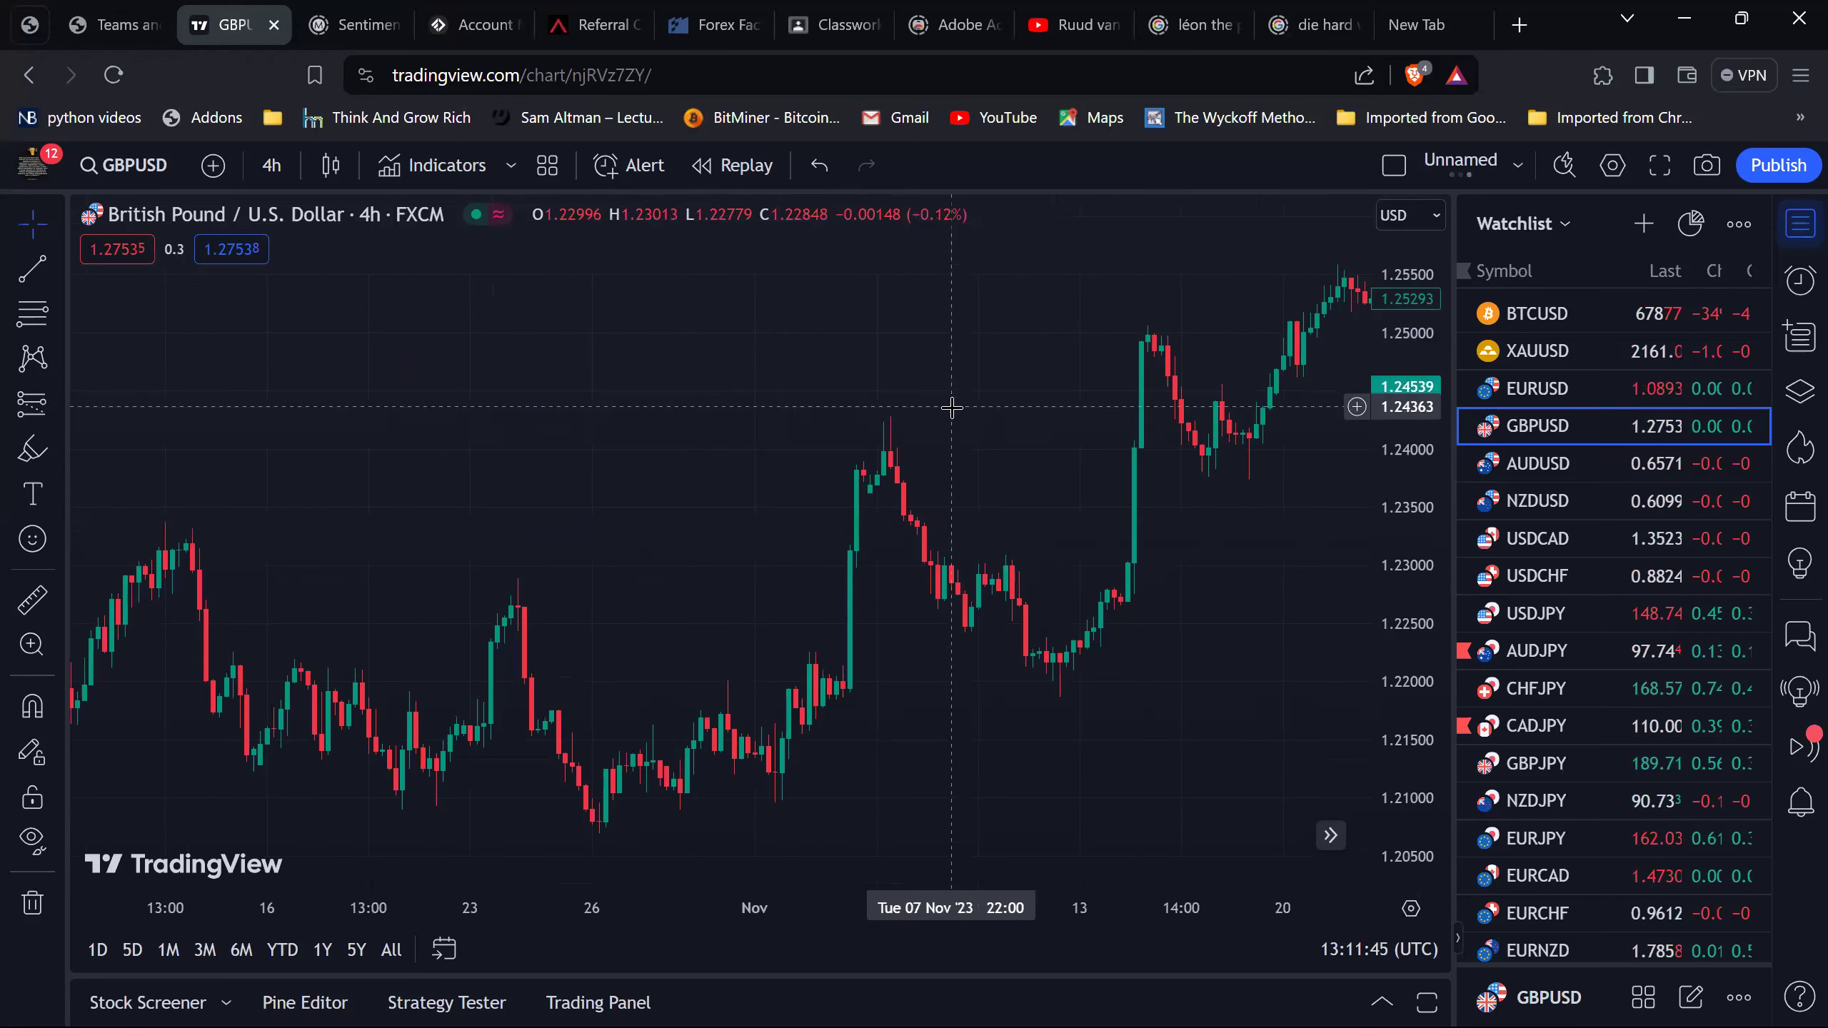
{"action": "scroll", "coordinate": [951, 407], "scroll_direction": "down", "scroll_amount": 5}
{"action": "scroll", "coordinate": [951, 407], "scroll_direction": "down", "scroll_amount": 1}
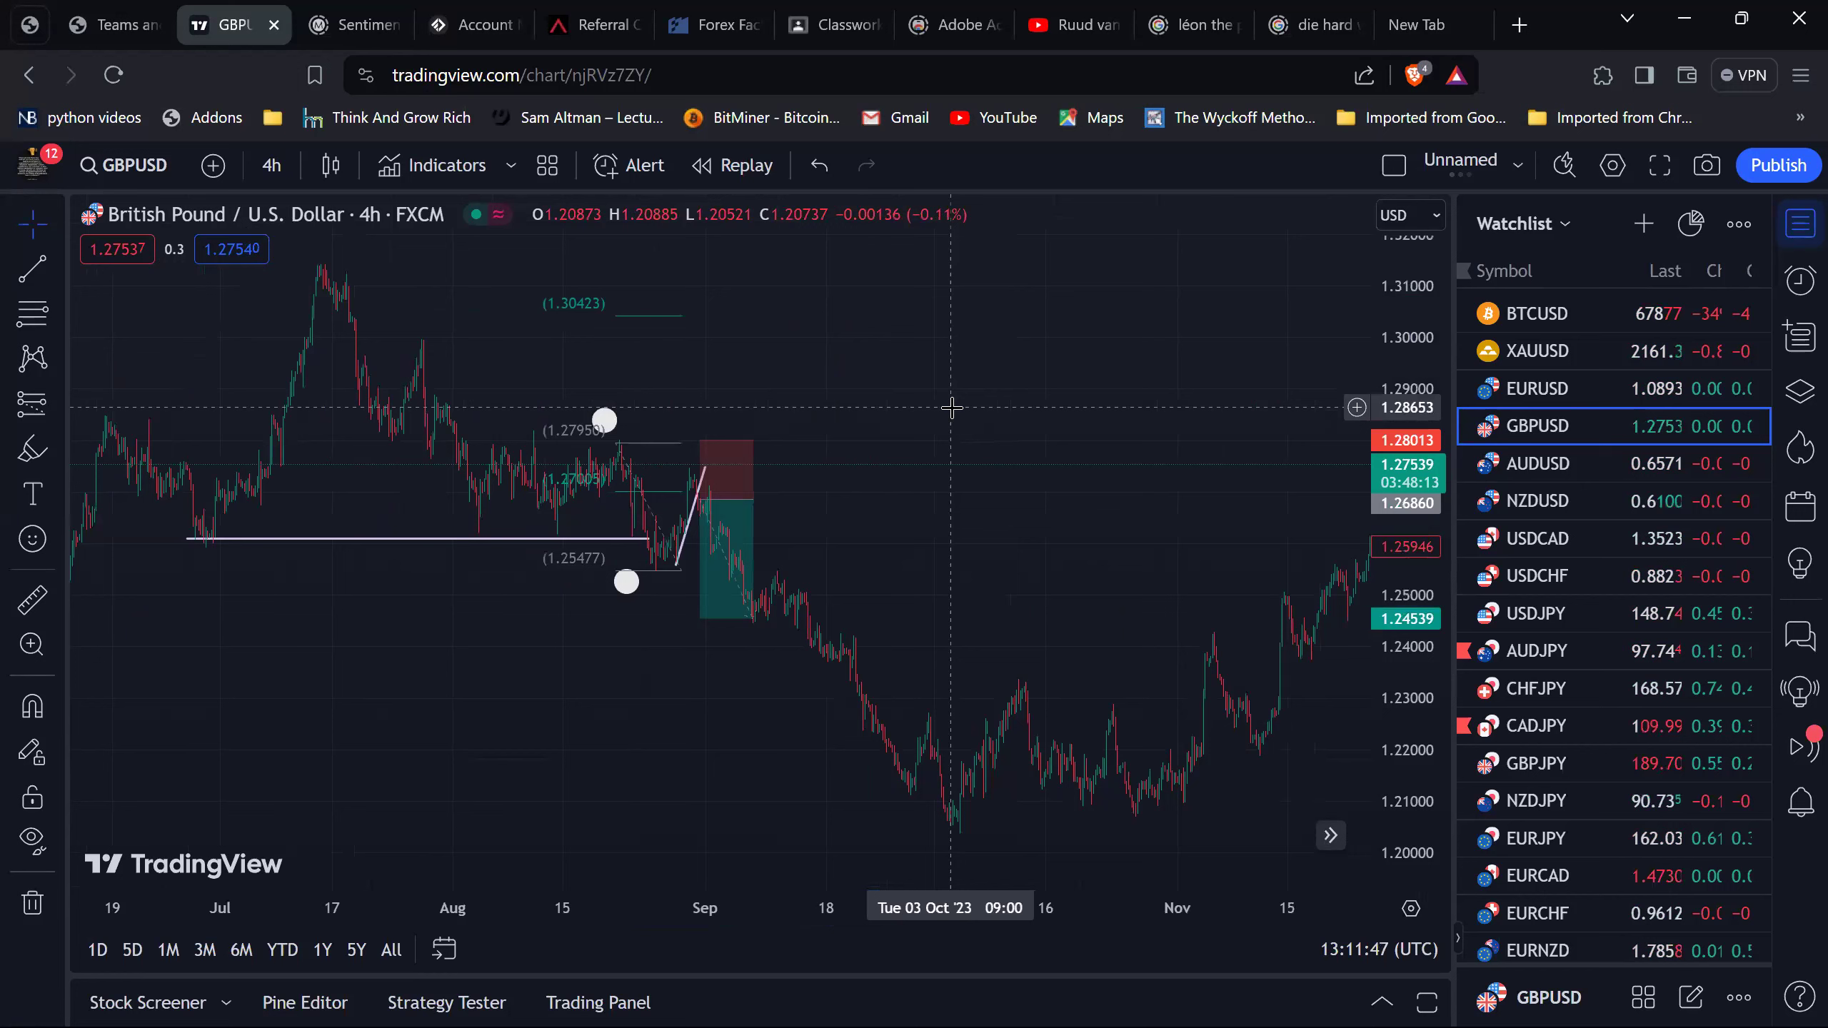
{"action": "type", "text": "1D"}
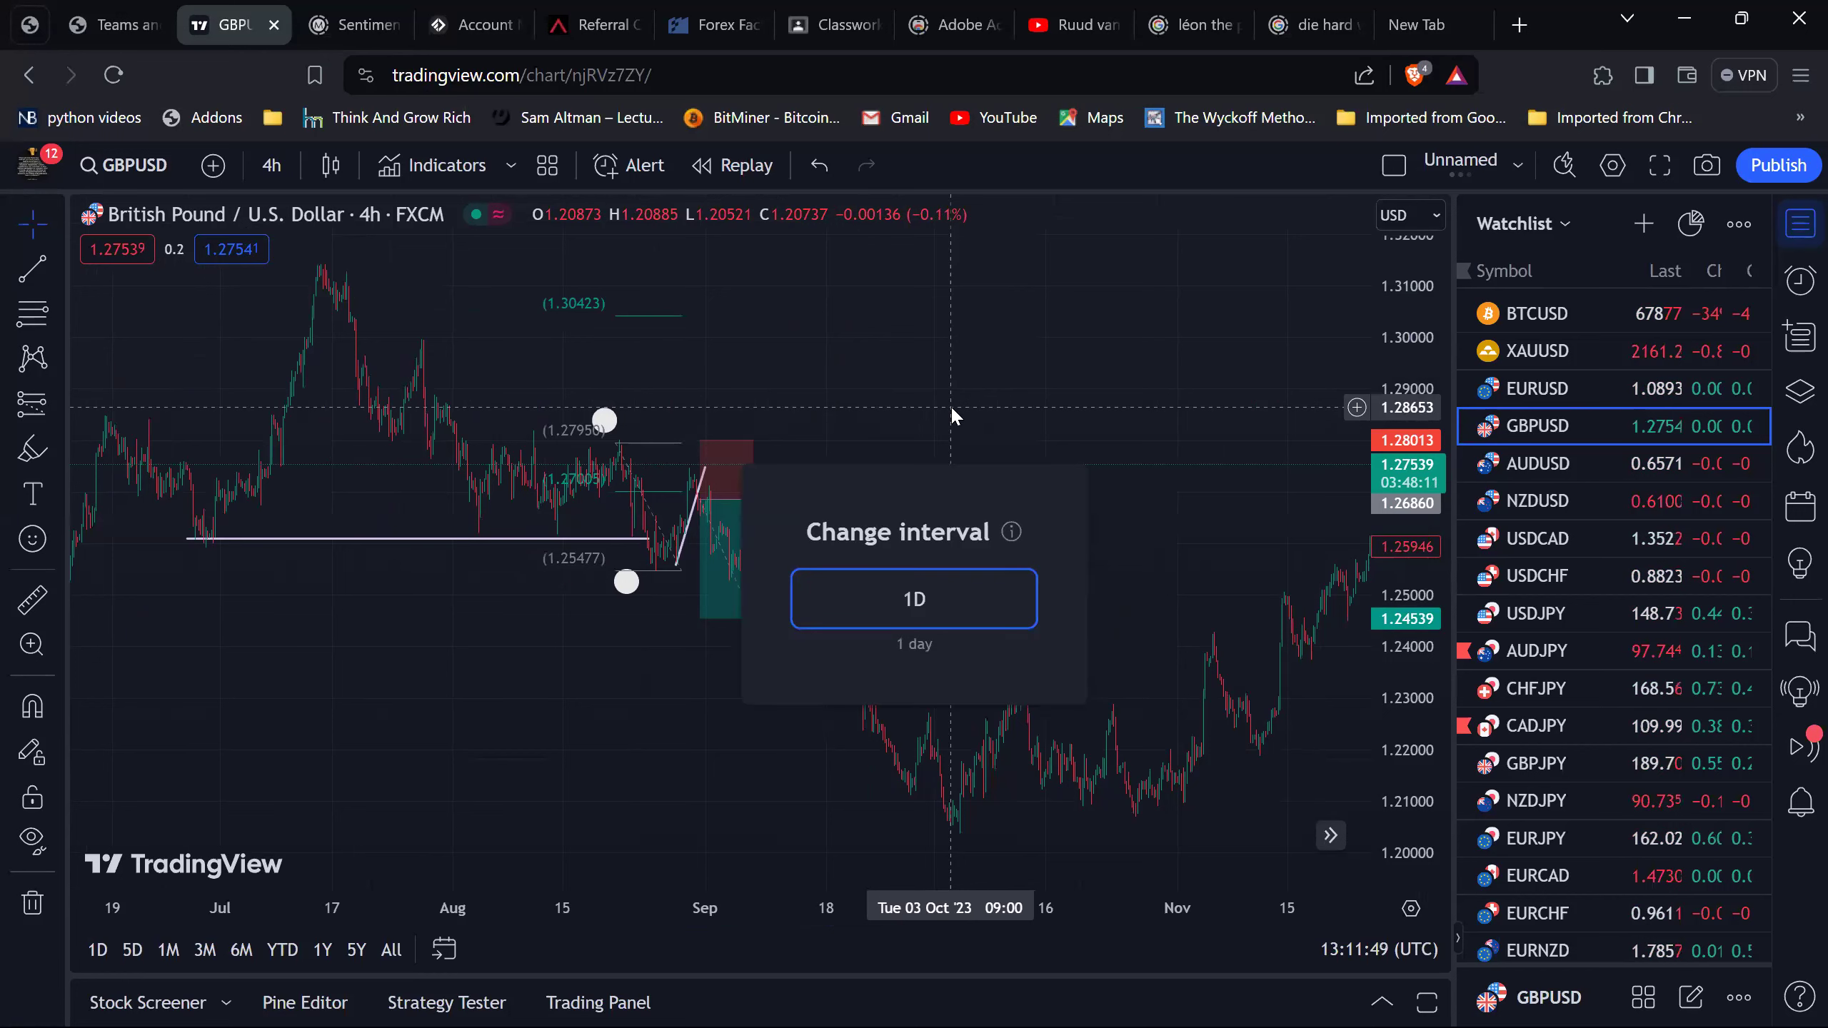
{"action": "key", "text": "Return"}
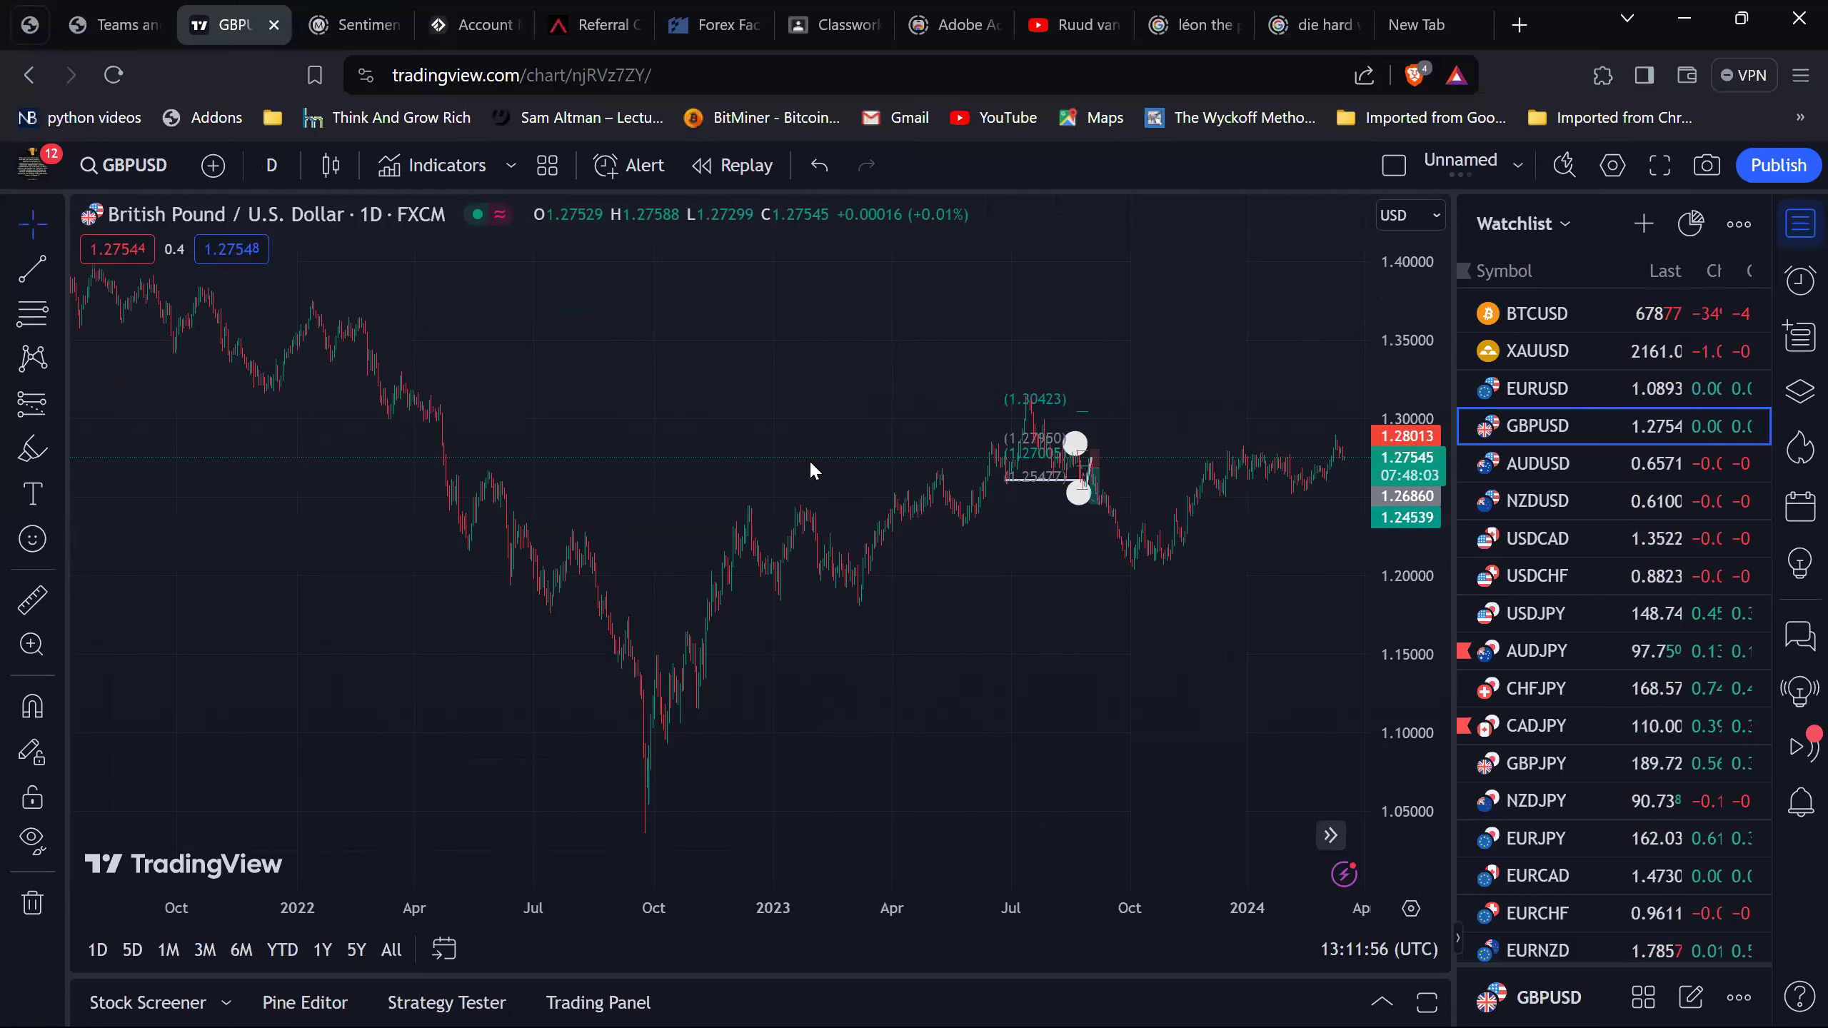
Move the white dots to the mid-September swing, one above its high near 1.259 and one below its low near 1.229.
{"action": "scroll", "coordinate": [810, 468], "scroll_direction": "right", "scroll_amount": 2}
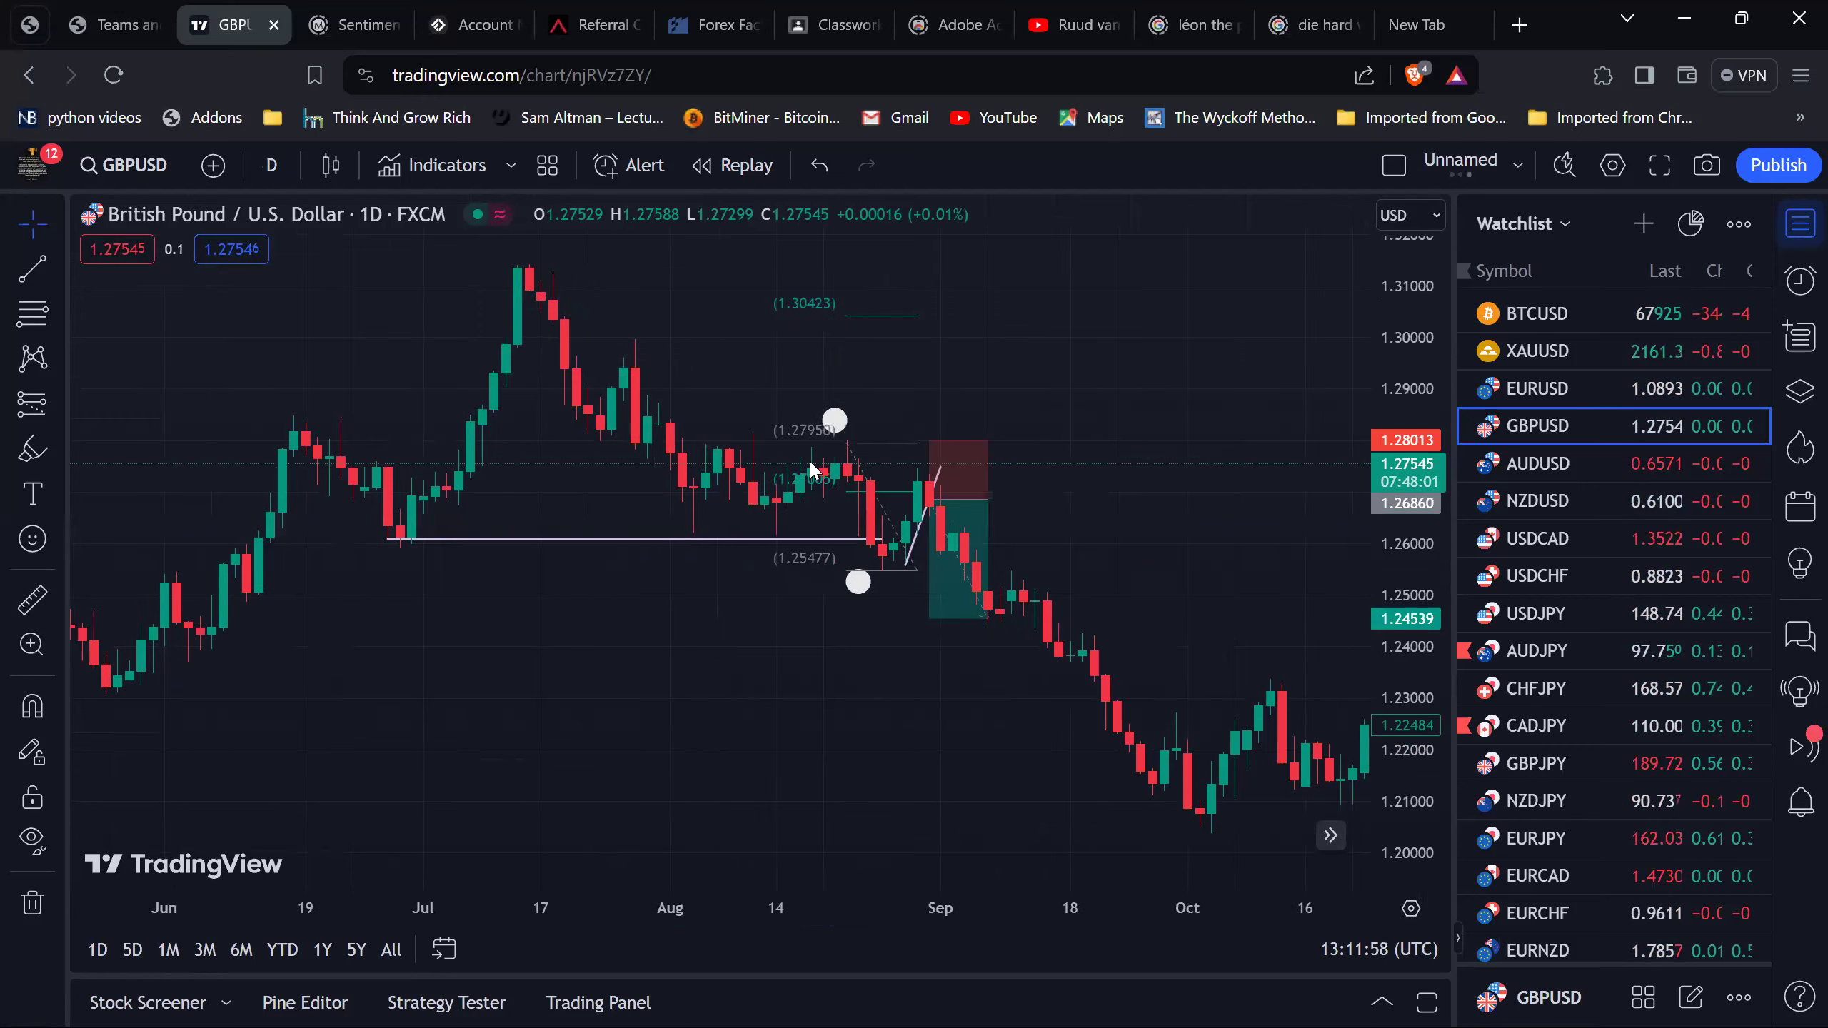
{"action": "scroll", "coordinate": [810, 466], "scroll_direction": "right", "scroll_amount": 5}
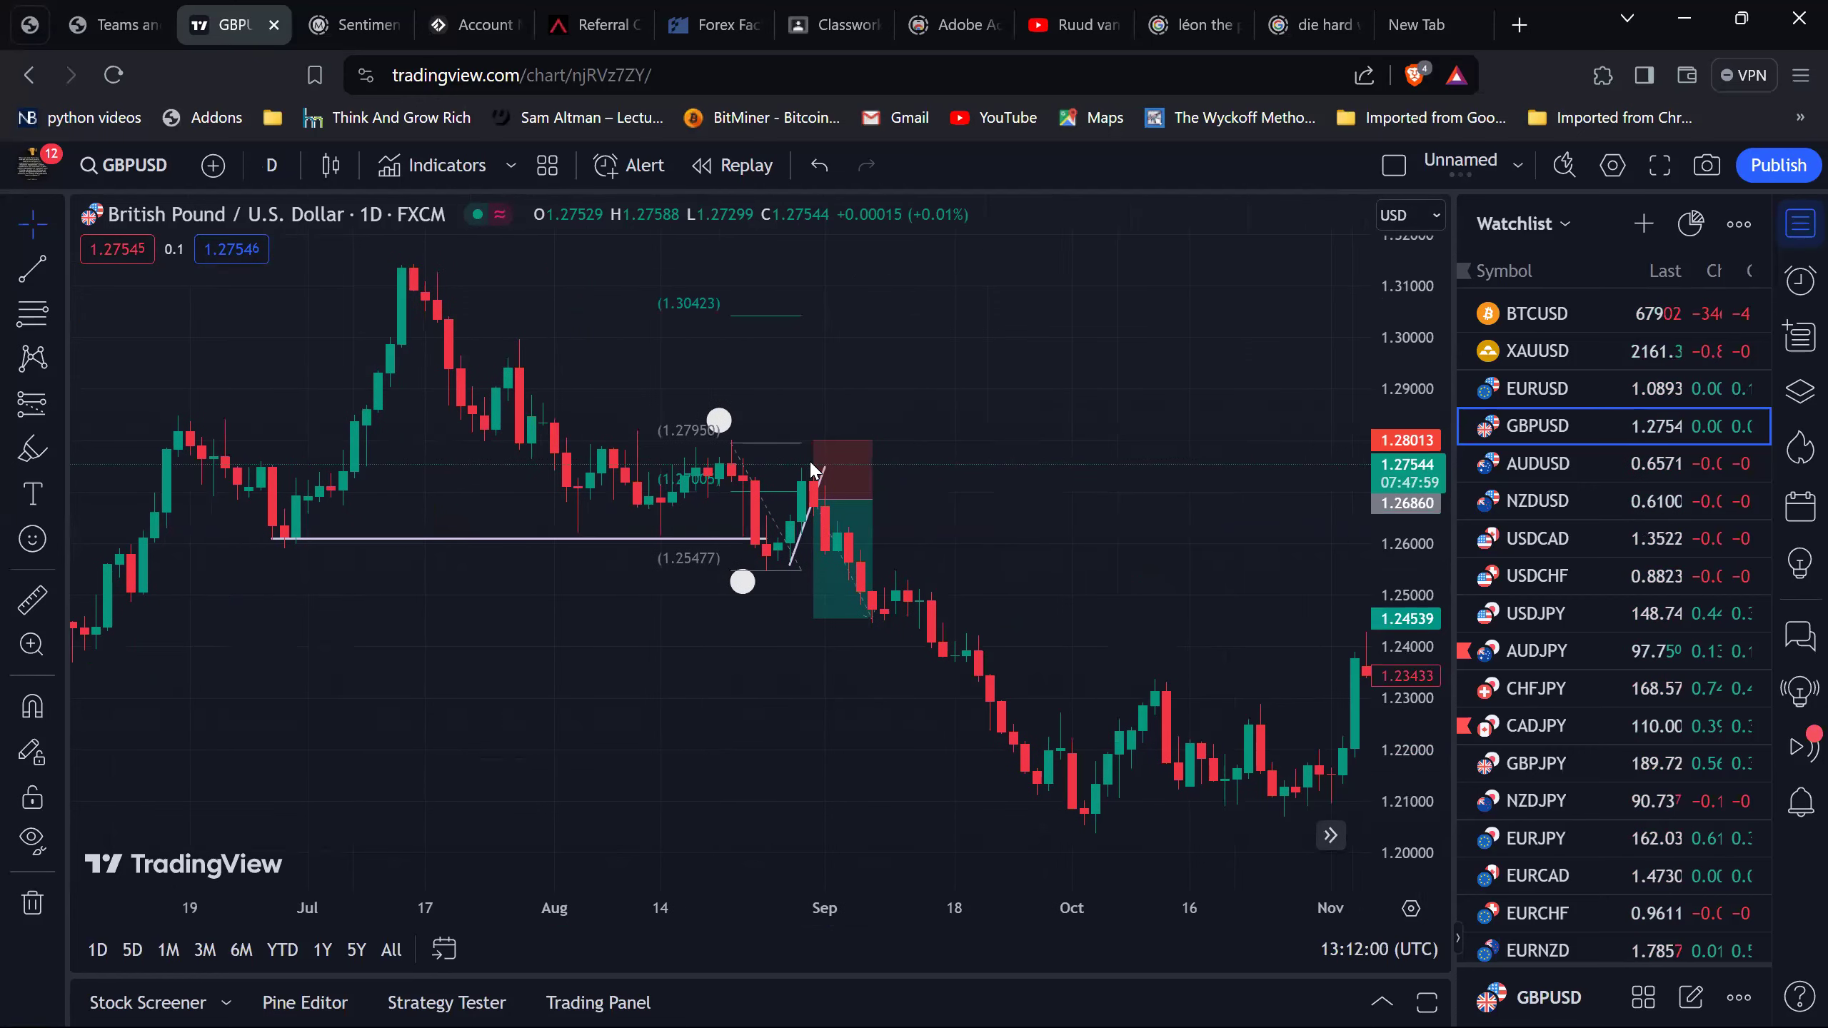
{"action": "left_click", "coordinate": [719, 420]}
{"action": "left_click", "coordinate": [719, 420]}
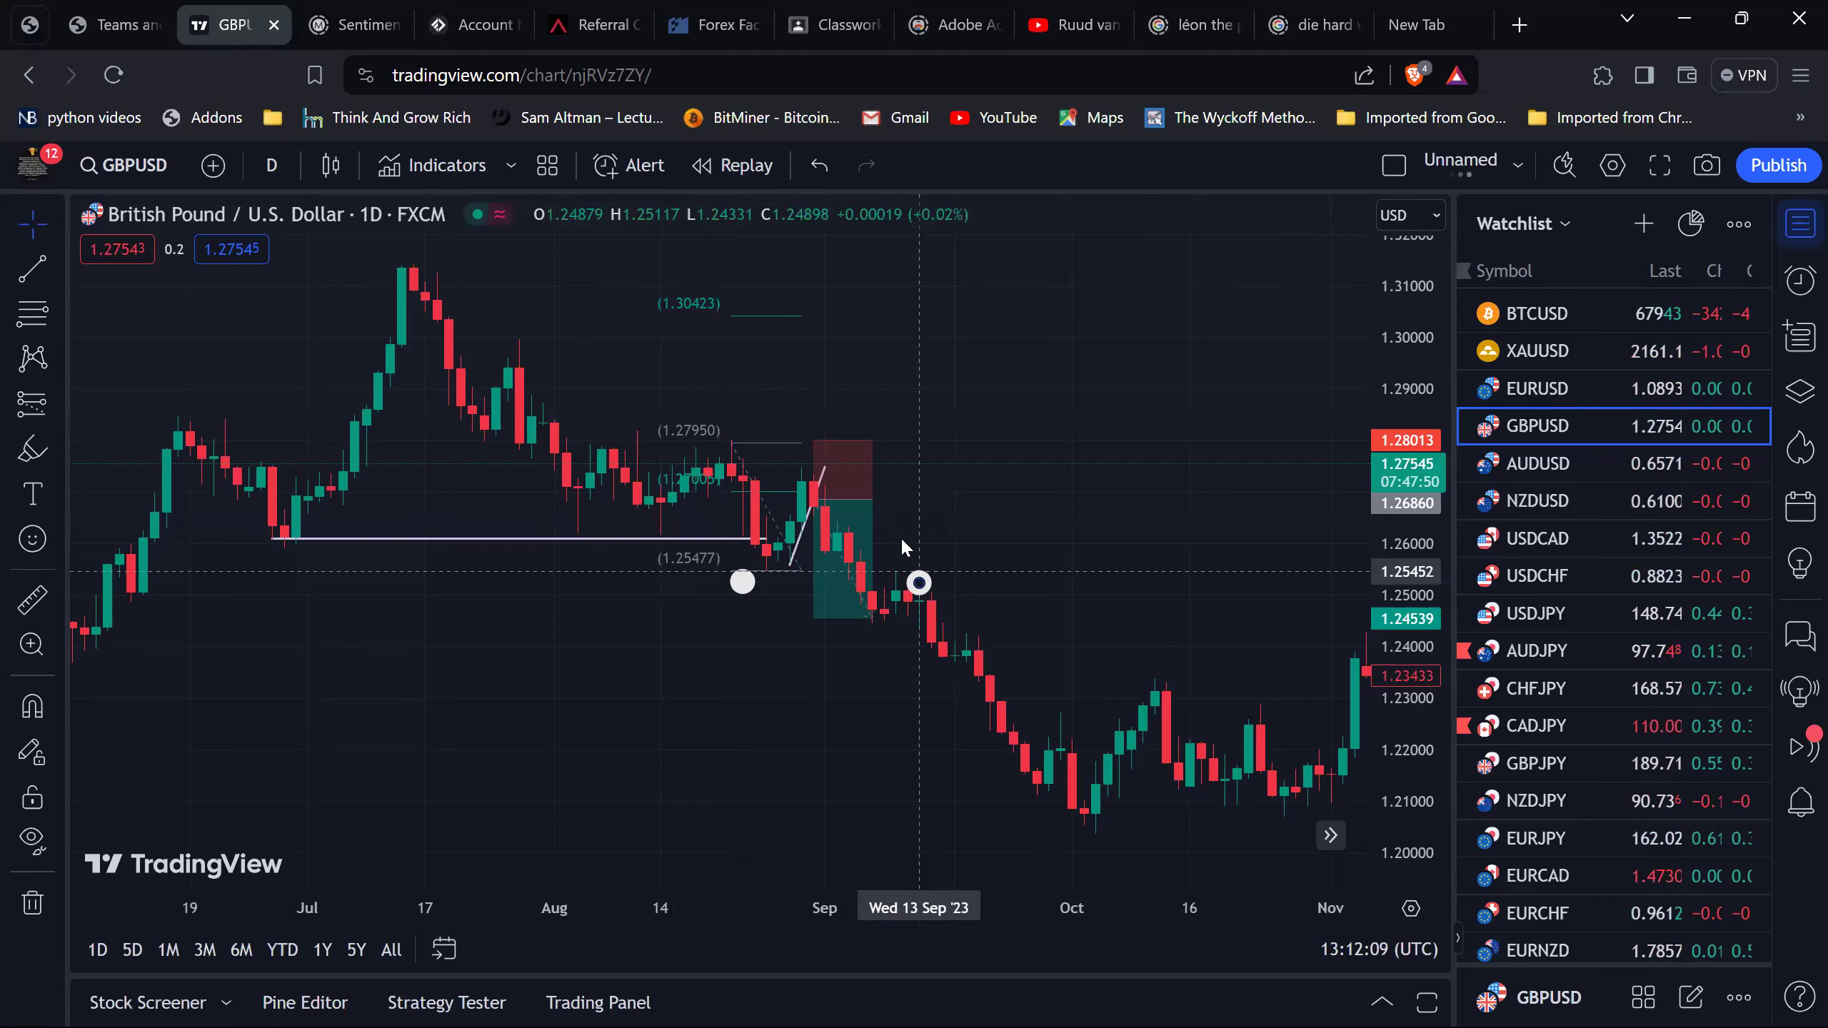
{"action": "double_click", "coordinate": [745, 584]}
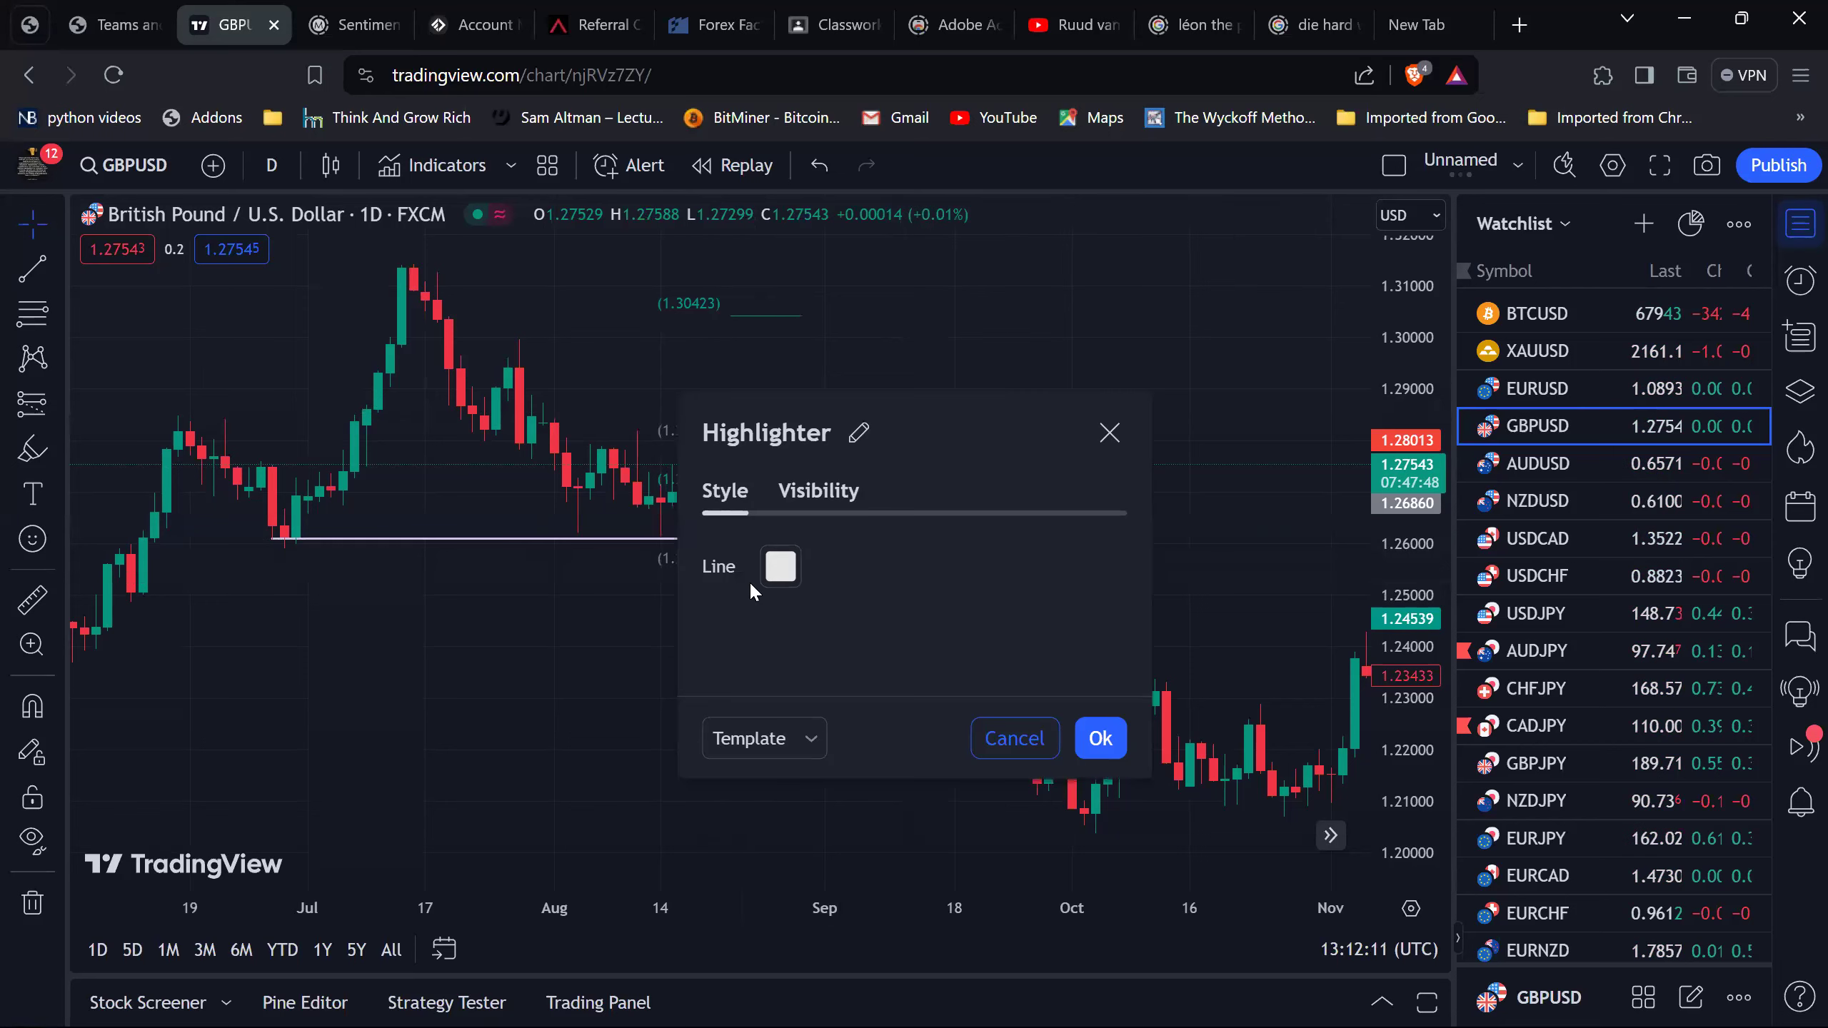
{"action": "key", "text": "Escape"}
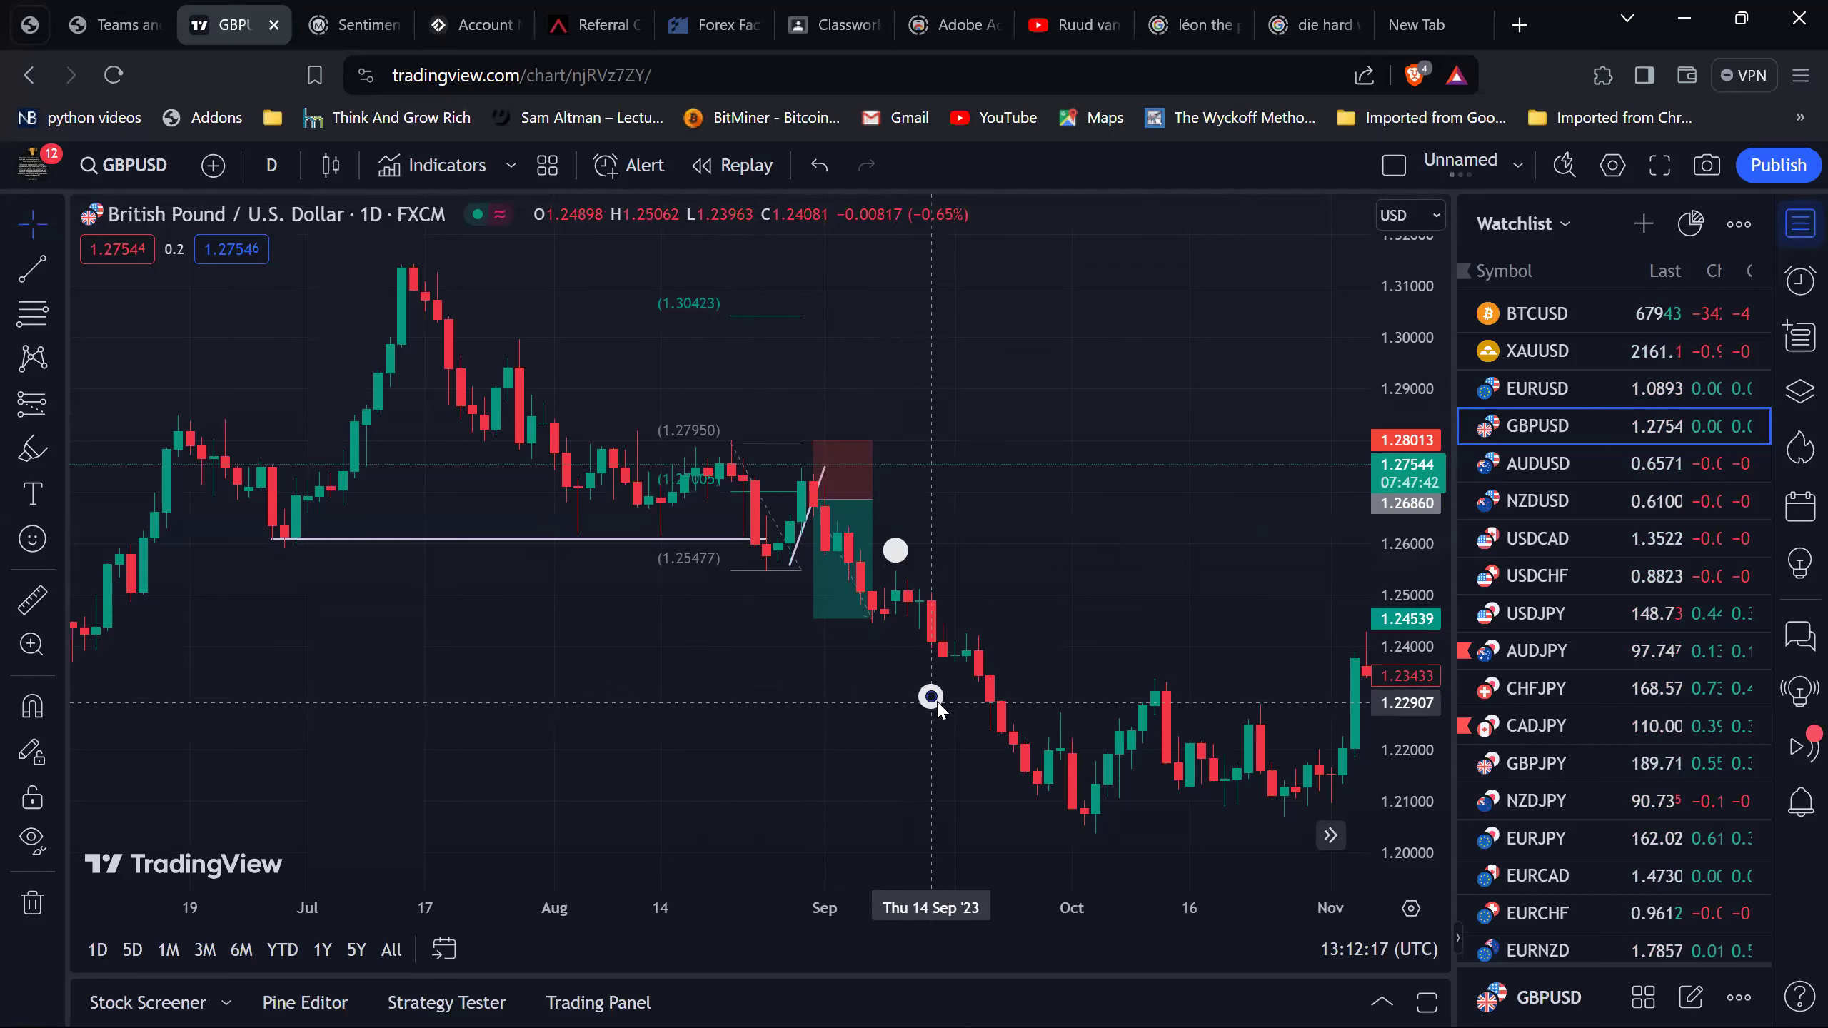
{"action": "left_click", "coordinate": [811, 534]}
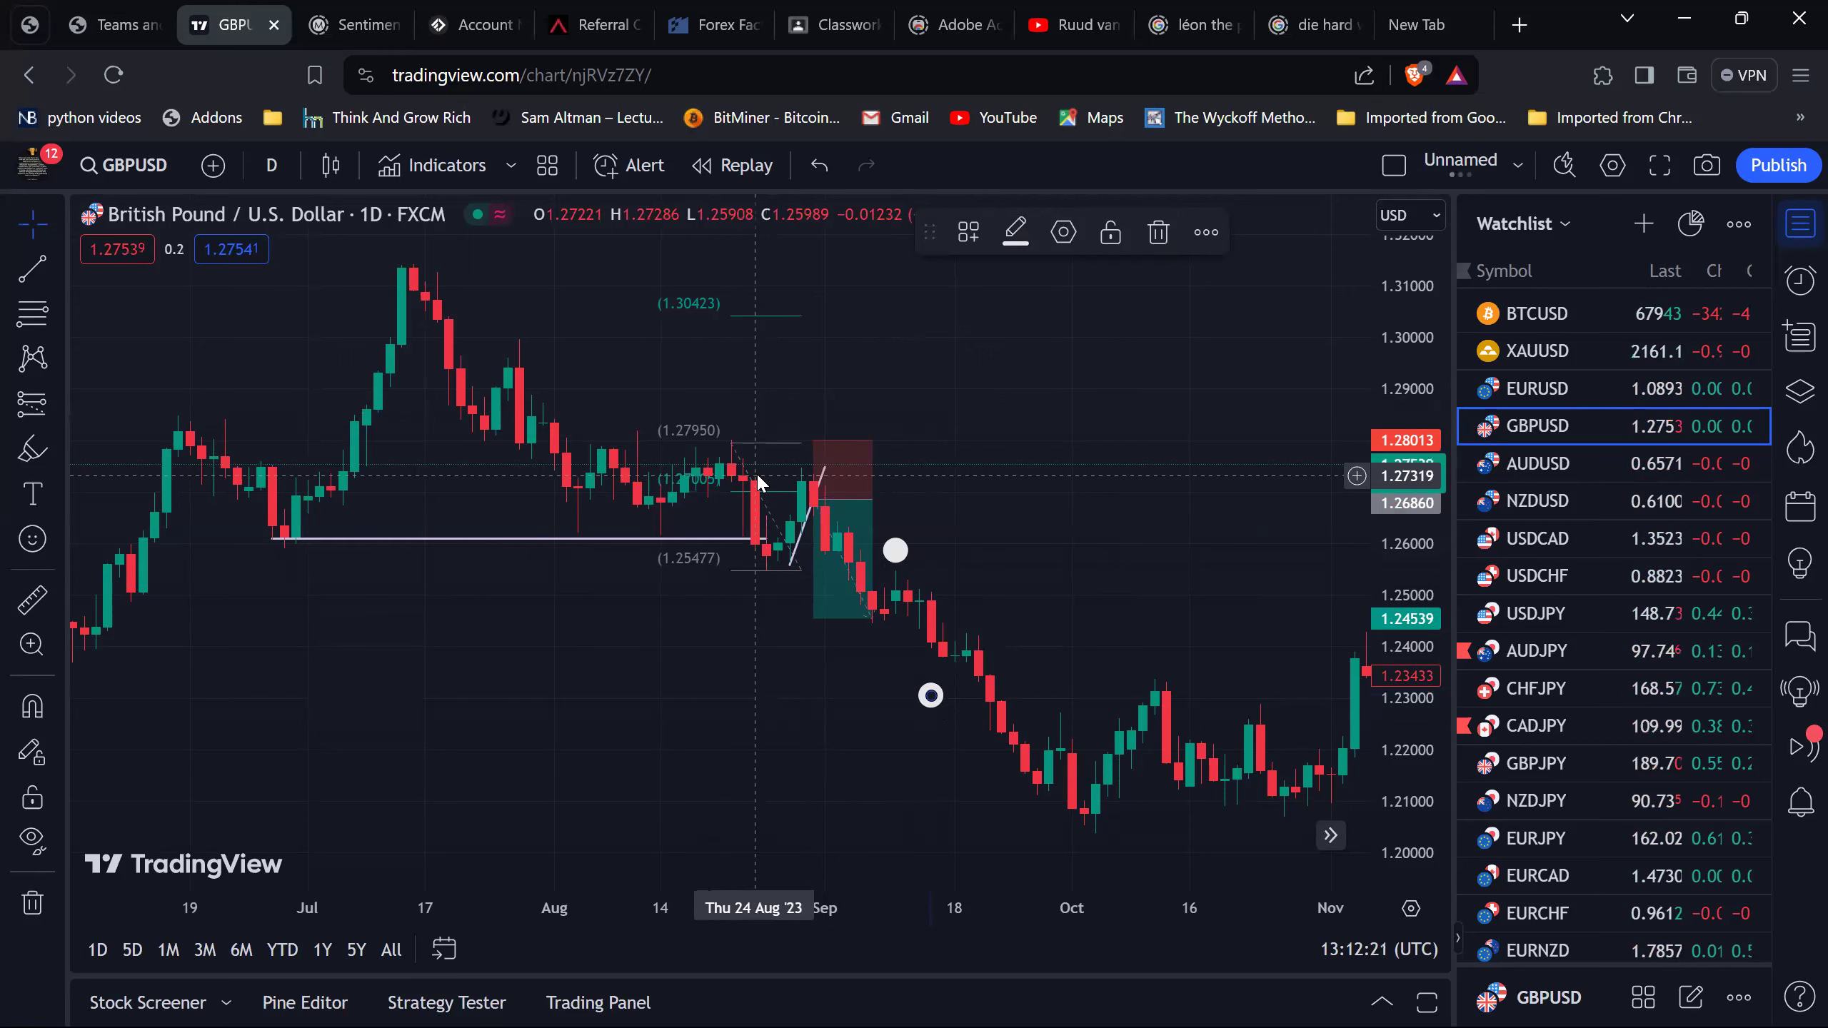
Move the Fib Retracement to the September swing, from 1.25549 at 11 September to 1.23682.
{"action": "left_click", "coordinate": [733, 453]}
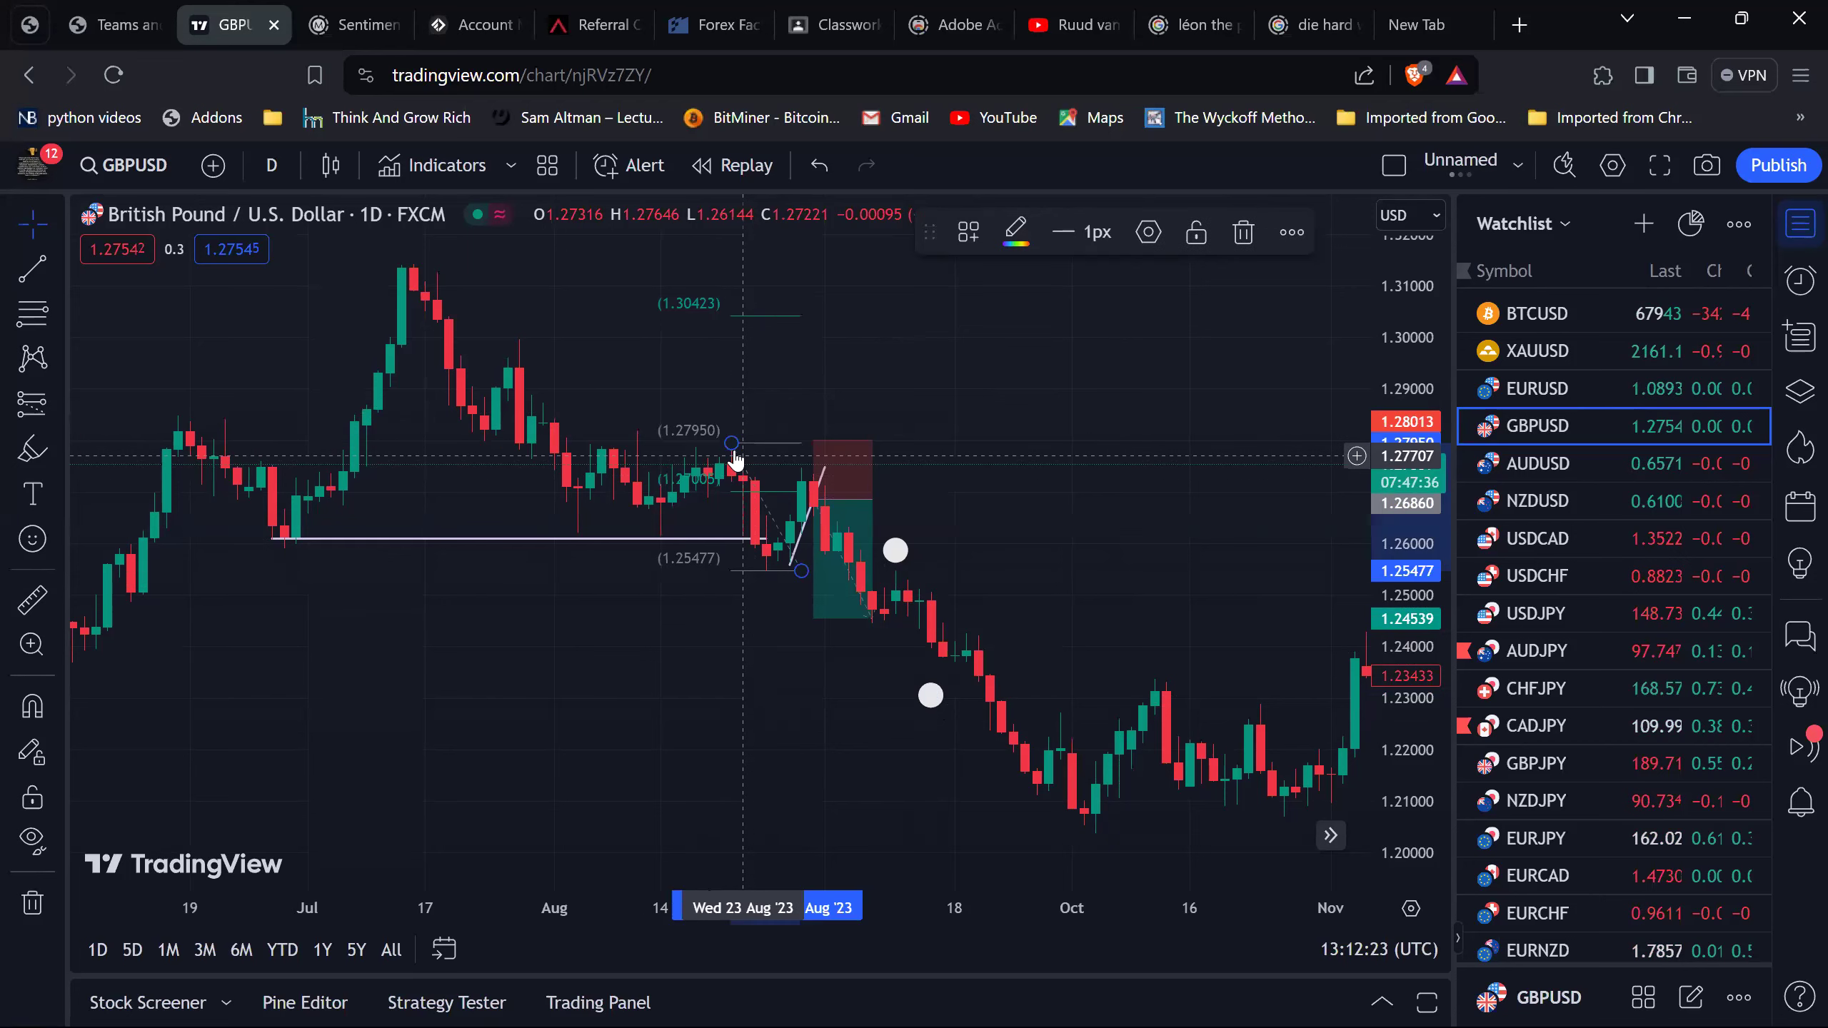
{"action": "left_click_drag", "start_coordinate": [750, 499], "coordinate": [980, 669]}
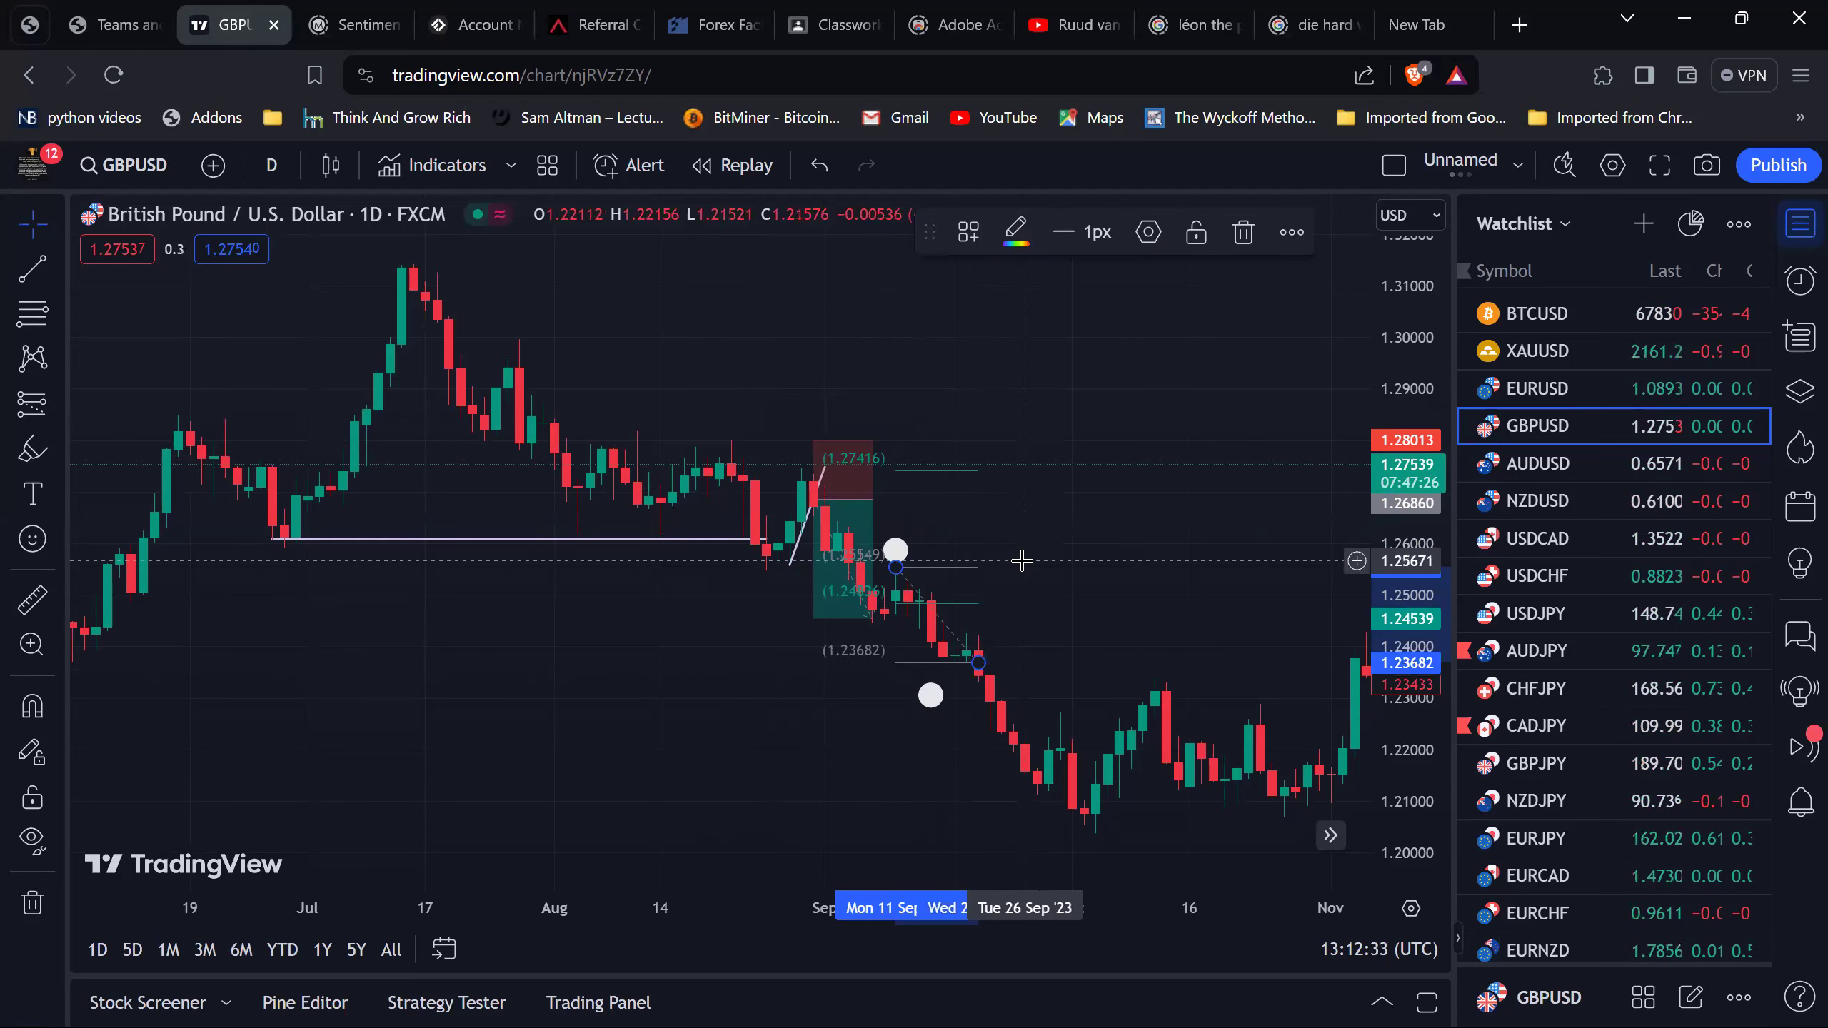
Move the Fib Retracement to the late-September decline, from 1.24313 at 19 September to 1.21064 at 27 September, and delete it.
{"action": "left_click", "coordinate": [1022, 560]}
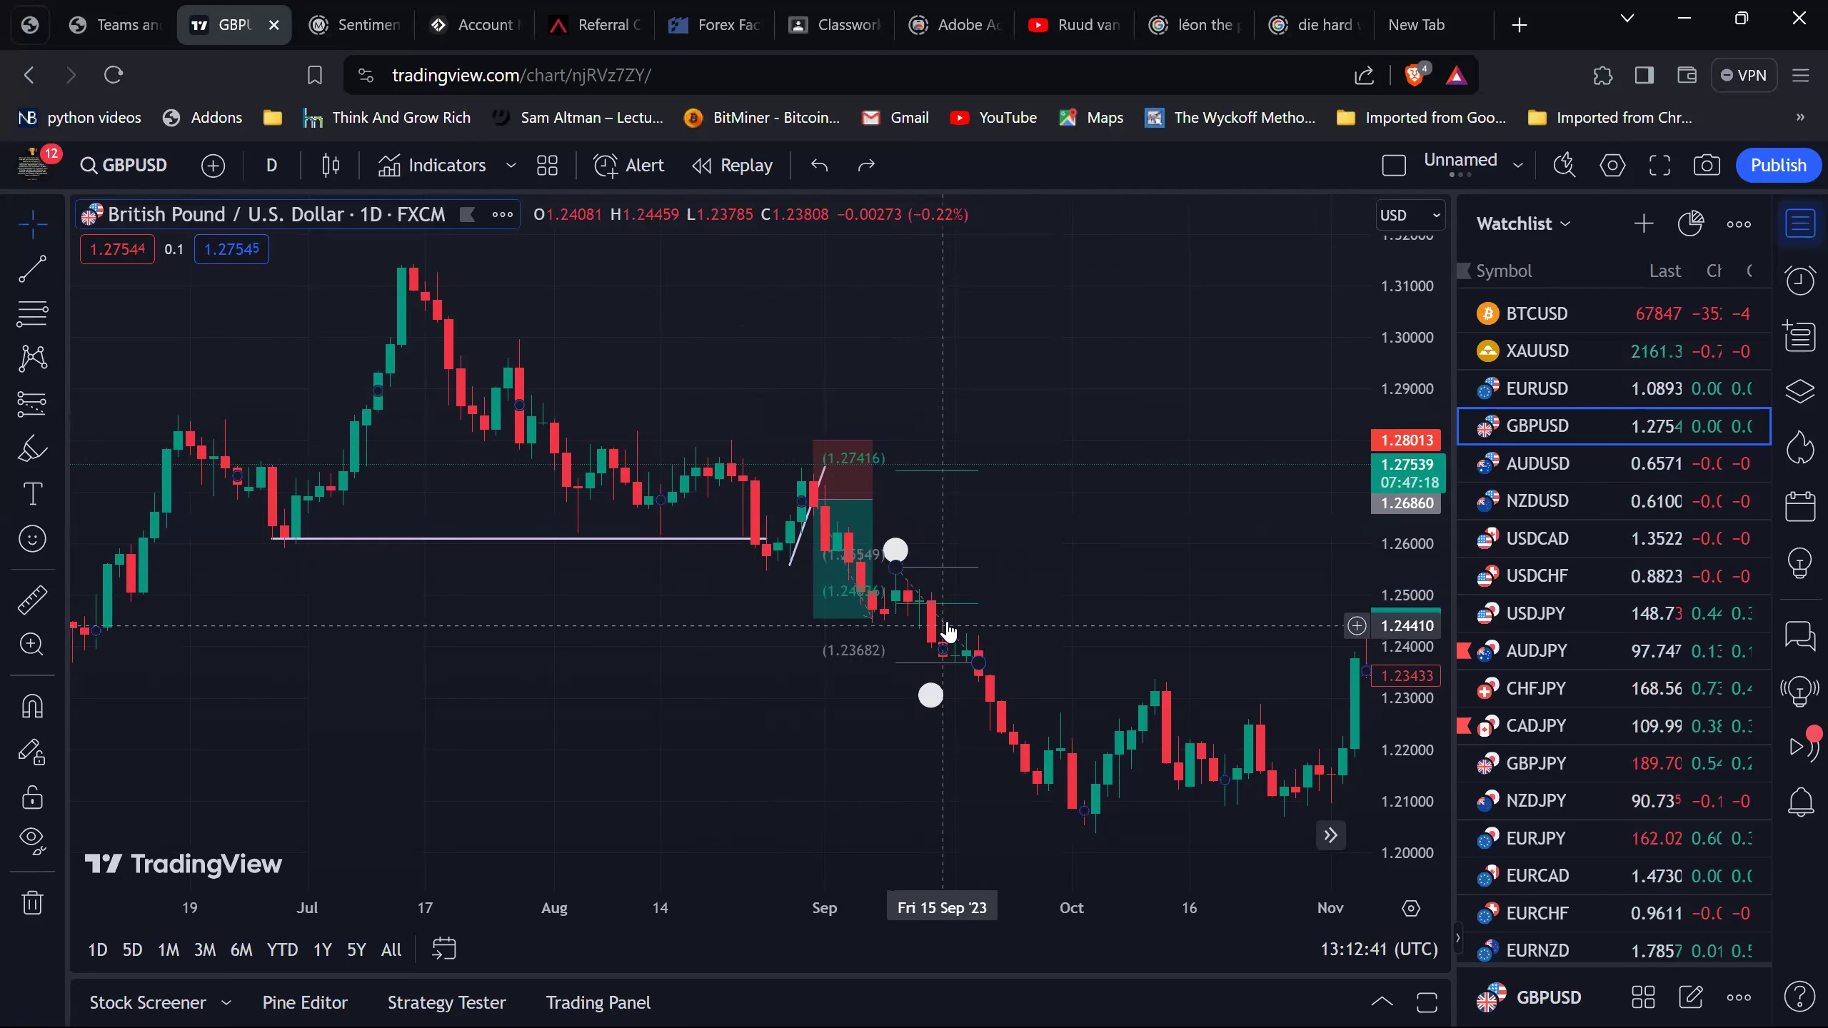
{"action": "left_click_drag", "start_coordinate": [945, 626], "coordinate": [1050, 731]}
{"action": "left_click_drag", "start_coordinate": [1002, 672], "coordinate": [1008, 677]}
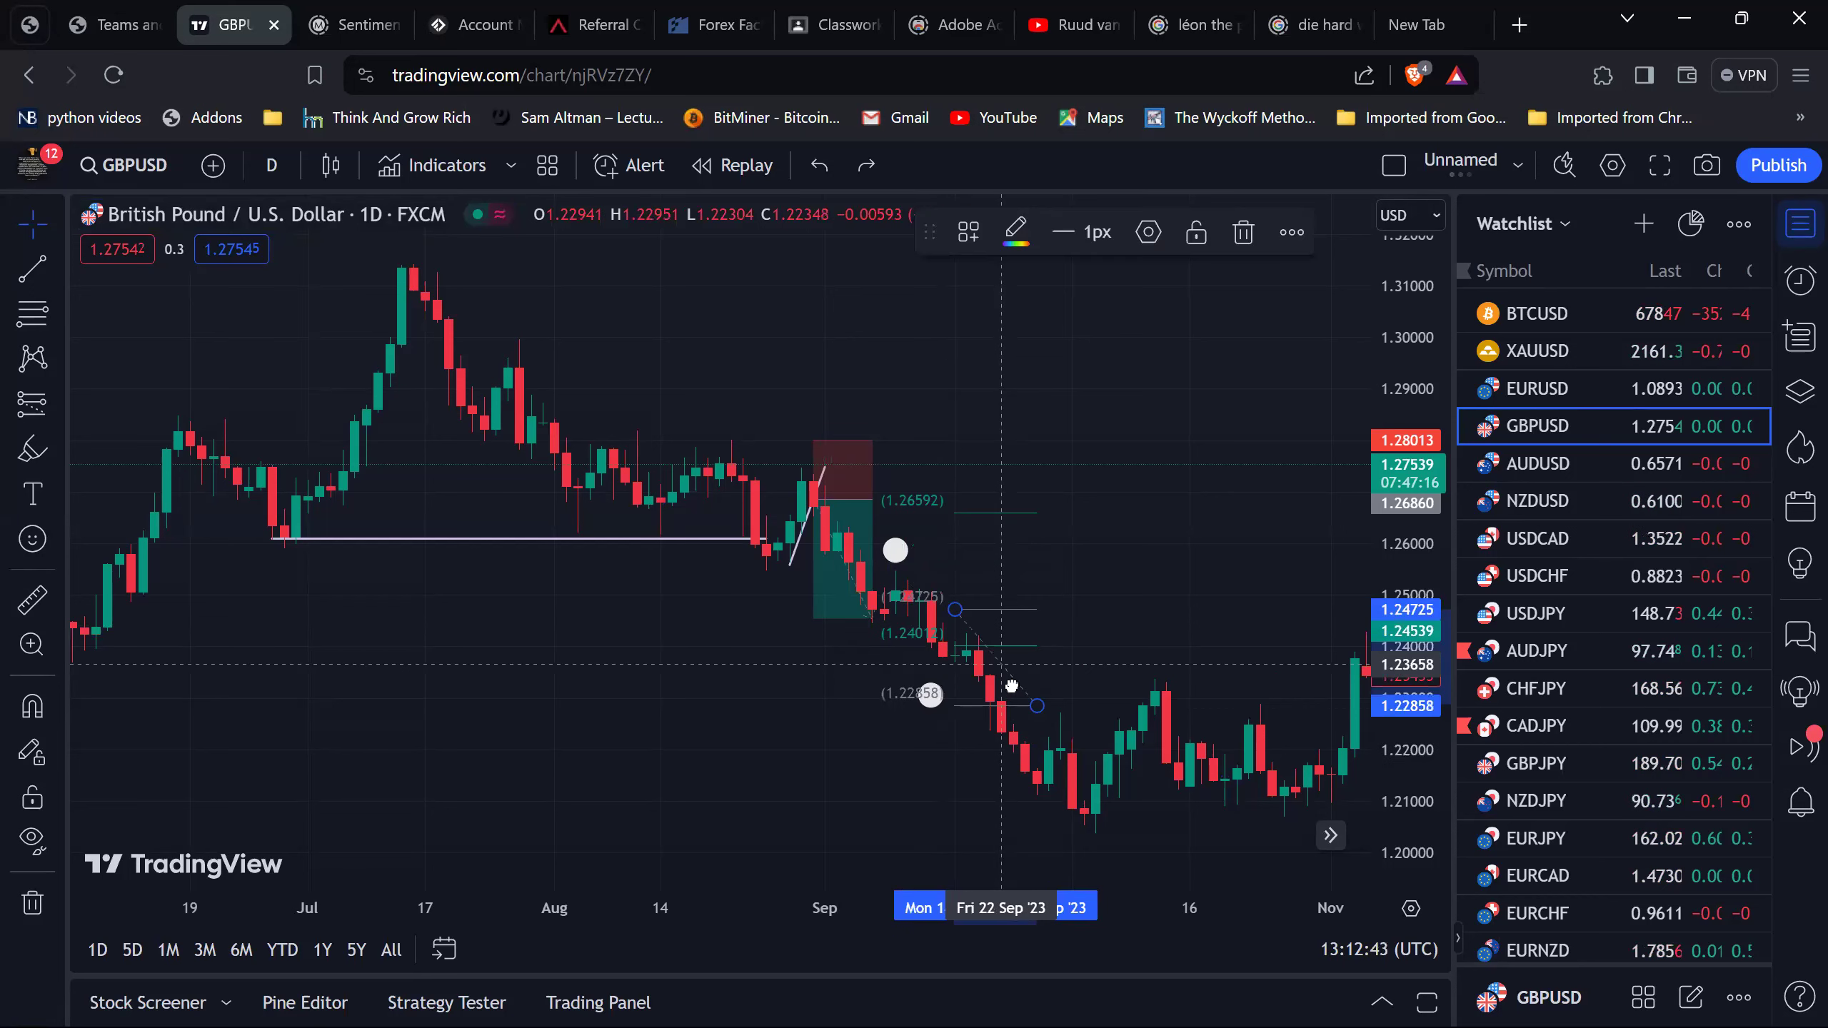
{"action": "left_click_drag", "start_coordinate": [1050, 735], "coordinate": [1037, 795]}
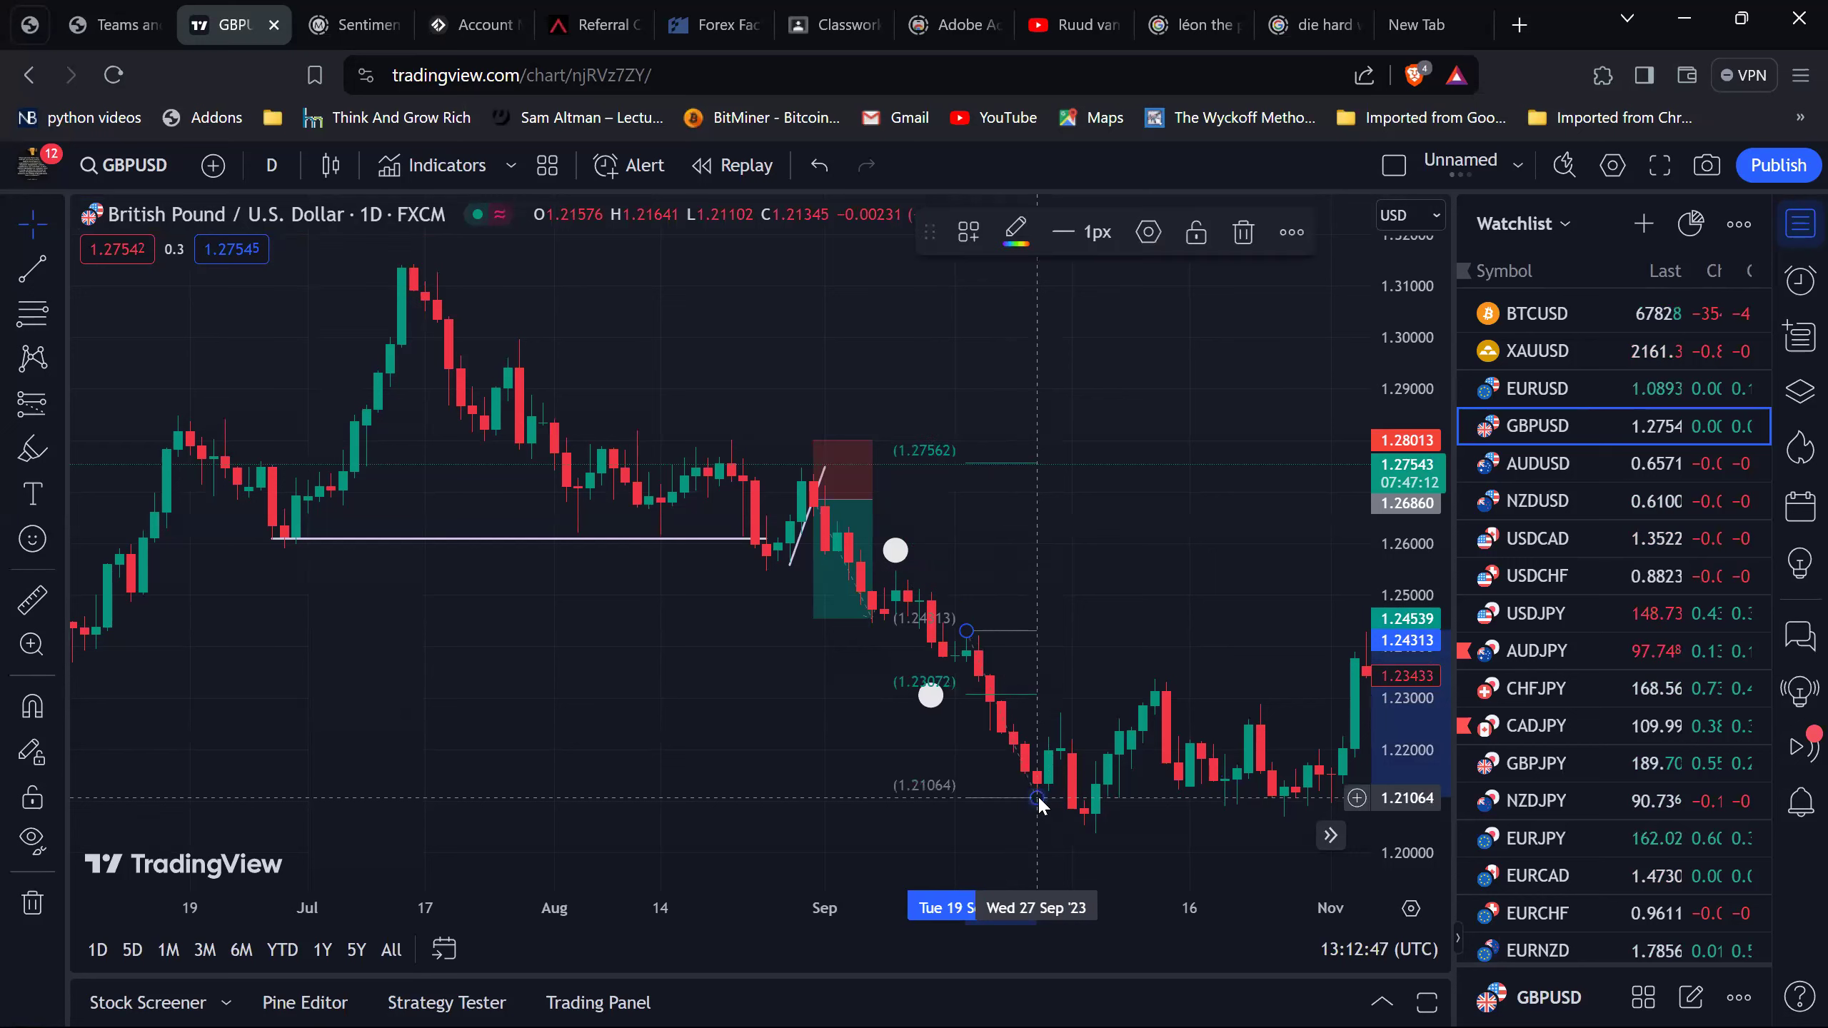
{"action": "key", "text": "Delete"}
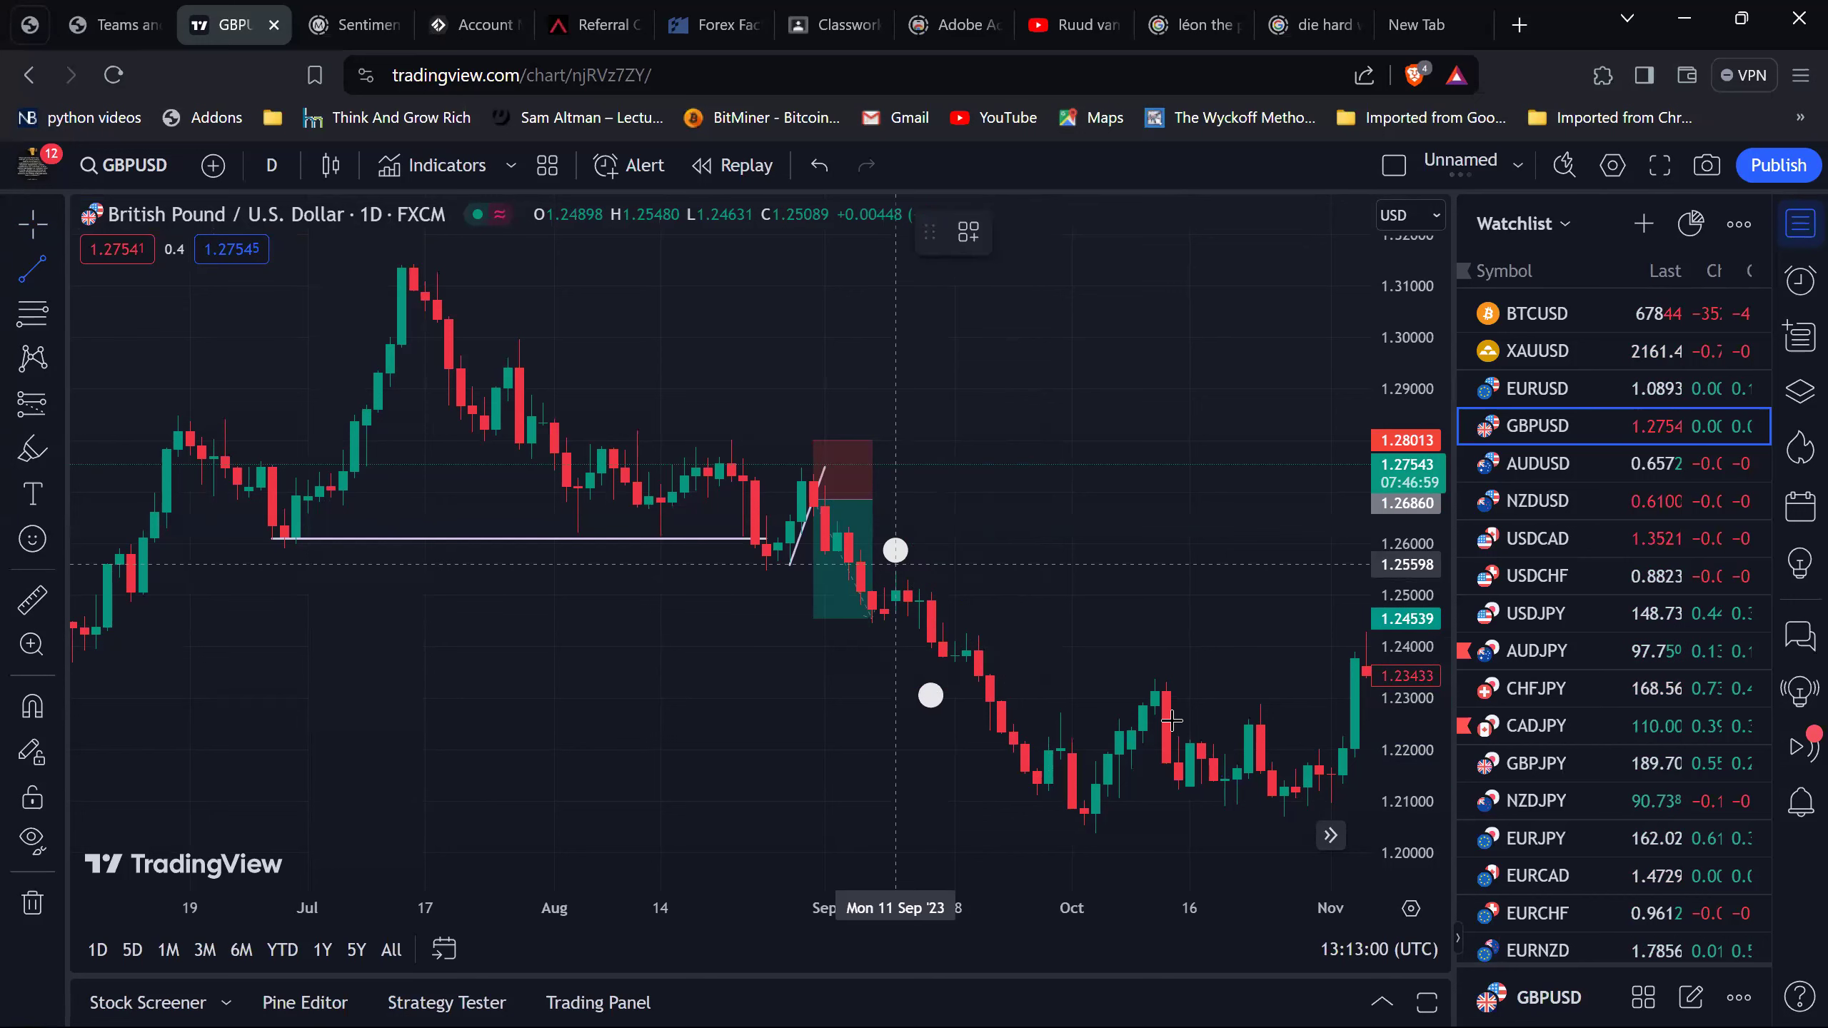
Draw a horizontal trend line at 1.22761 across the late-September high, from 28 September to 11 October.
{"action": "left_click", "coordinate": [1048, 711]}
{"action": "left_click", "coordinate": [1128, 769]}
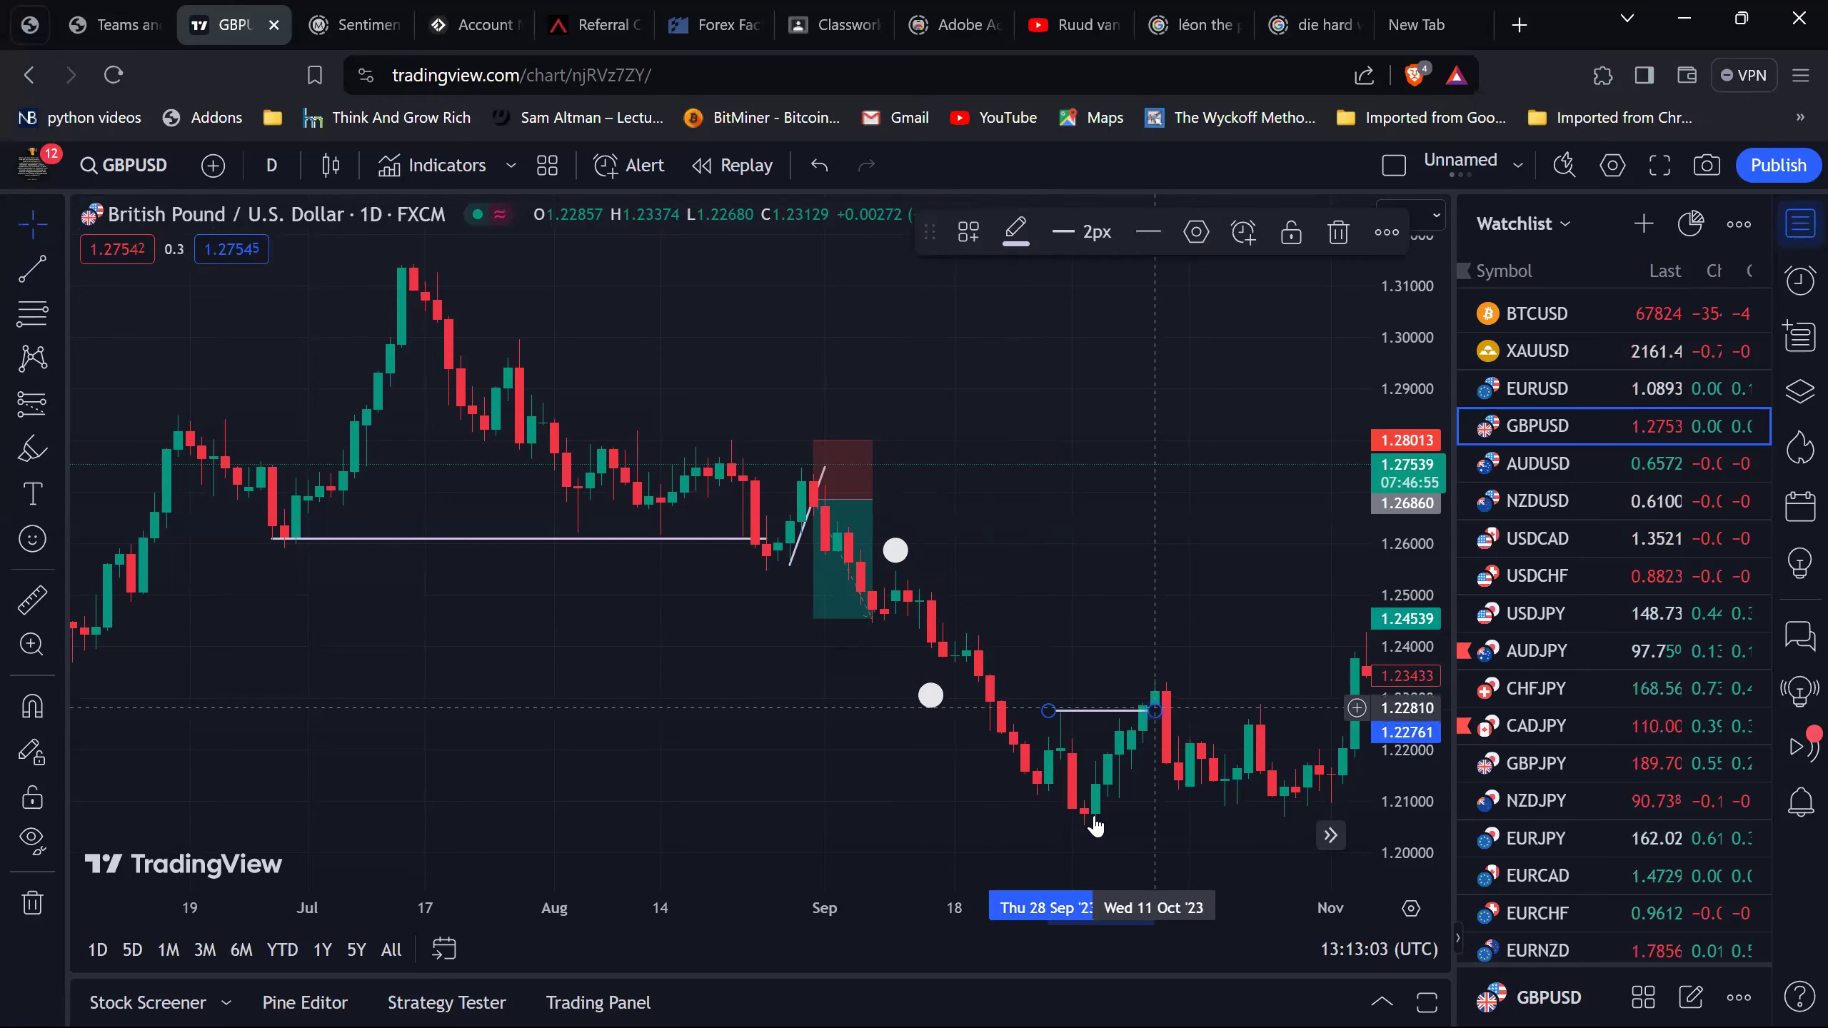
Draw a Fib Retracement over the early-October rise, from 1.20258 at 3 October to 1.23397 at 17 October.
{"action": "scroll", "coordinate": [1093, 814], "scroll_direction": "right", "scroll_amount": 5}
{"action": "scroll", "coordinate": [1094, 815], "scroll_direction": "down", "scroll_amount": 3}
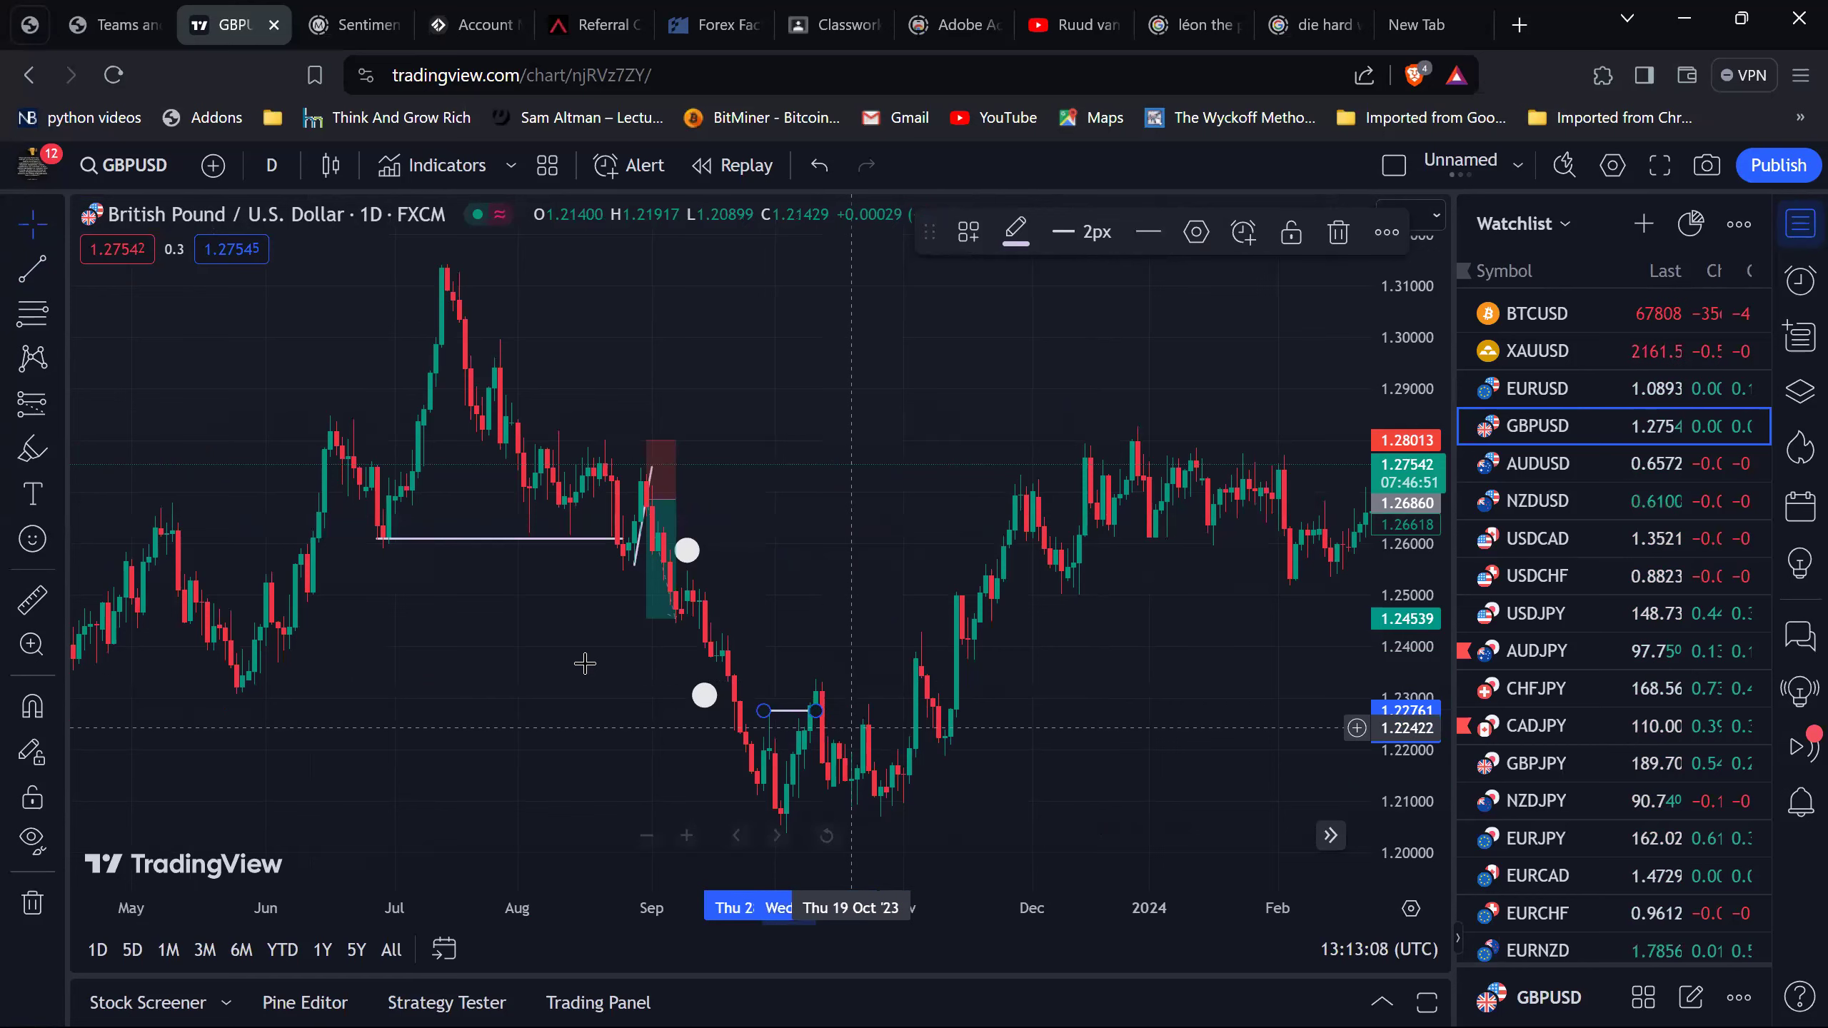
{"action": "scroll", "coordinate": [643, 643], "scroll_direction": "up", "scroll_amount": 2}
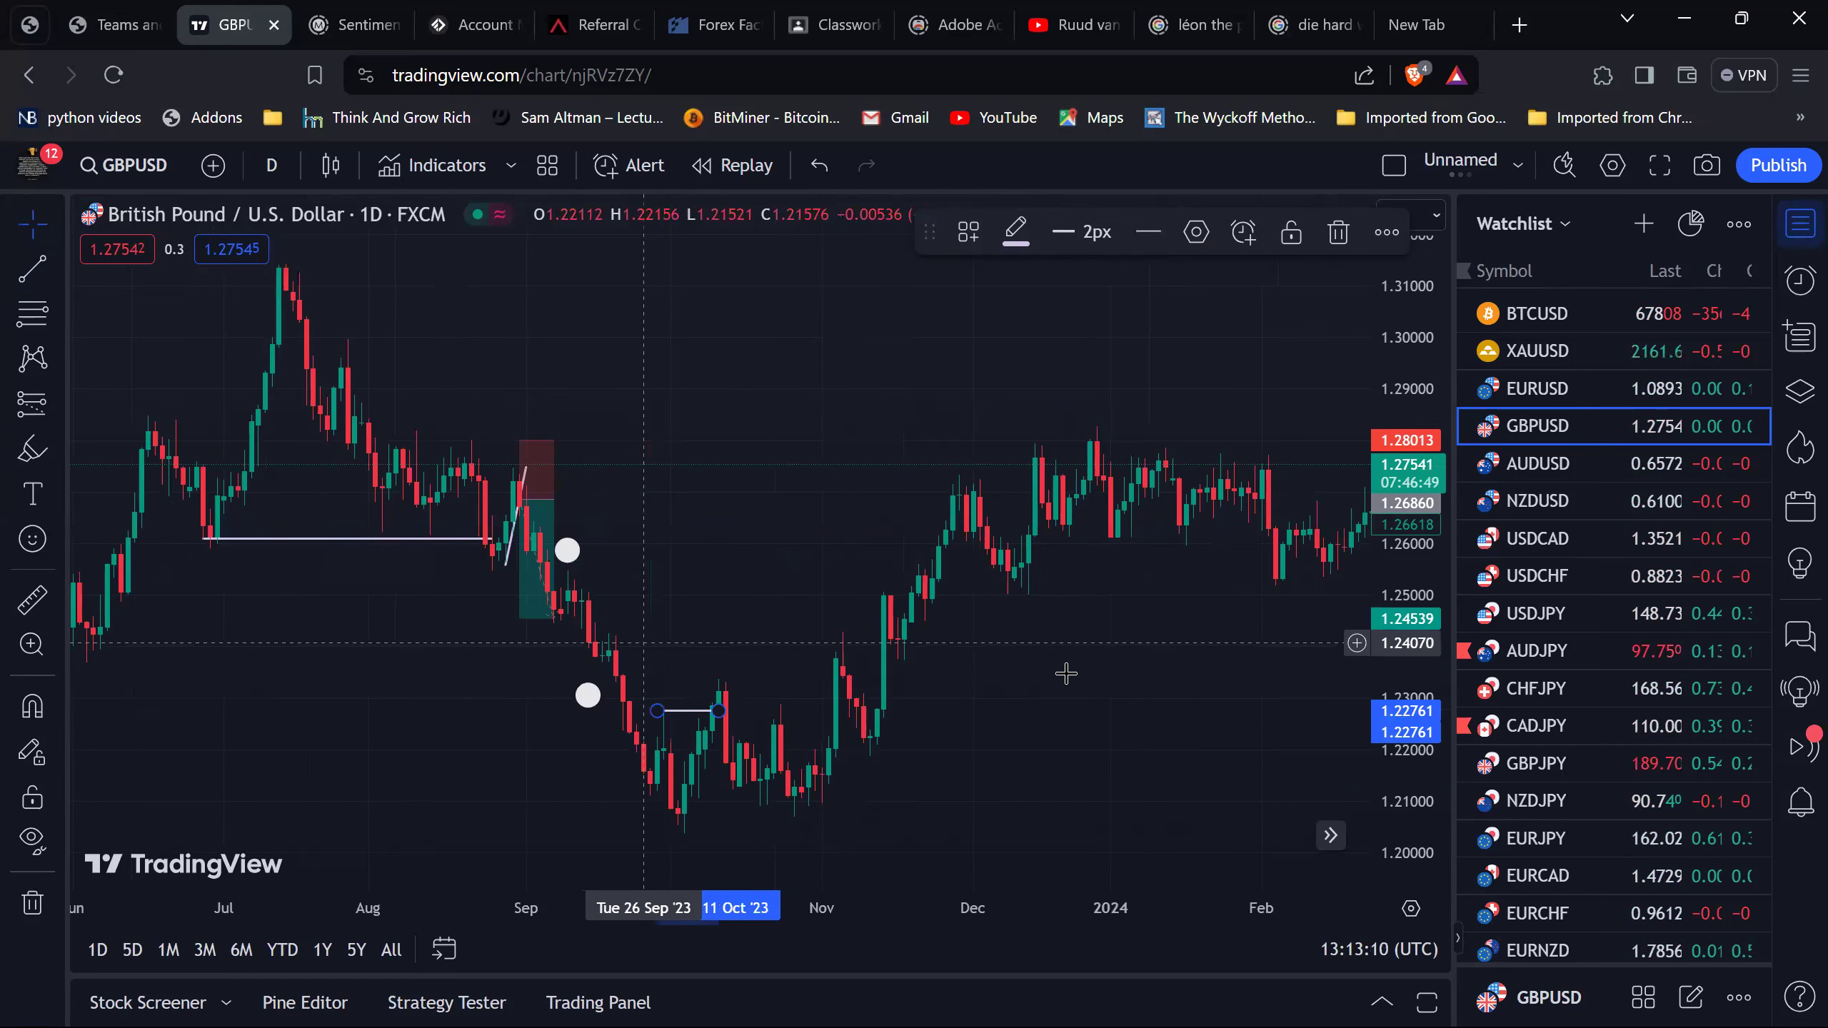
{"action": "scroll", "coordinate": [1066, 674], "scroll_direction": "up", "scroll_amount": 3}
{"action": "left_click", "coordinate": [445, 659]}
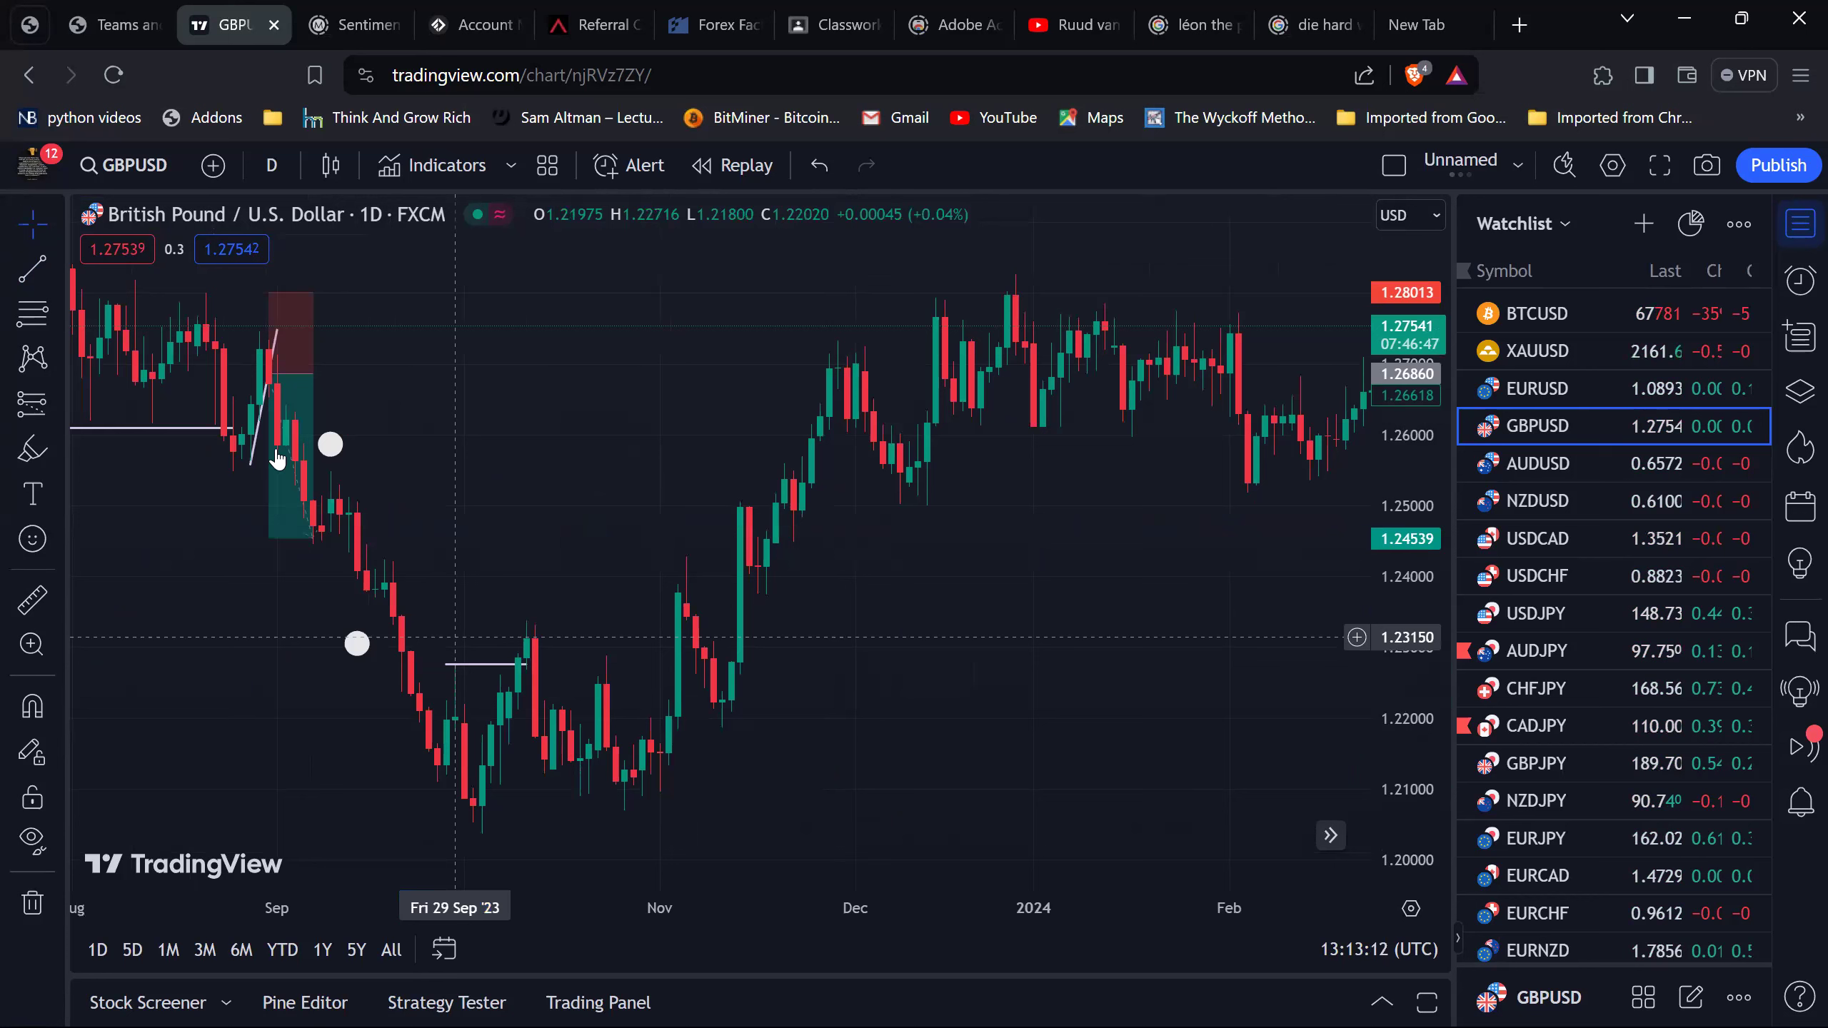
{"action": "left_click", "coordinate": [297, 520]}
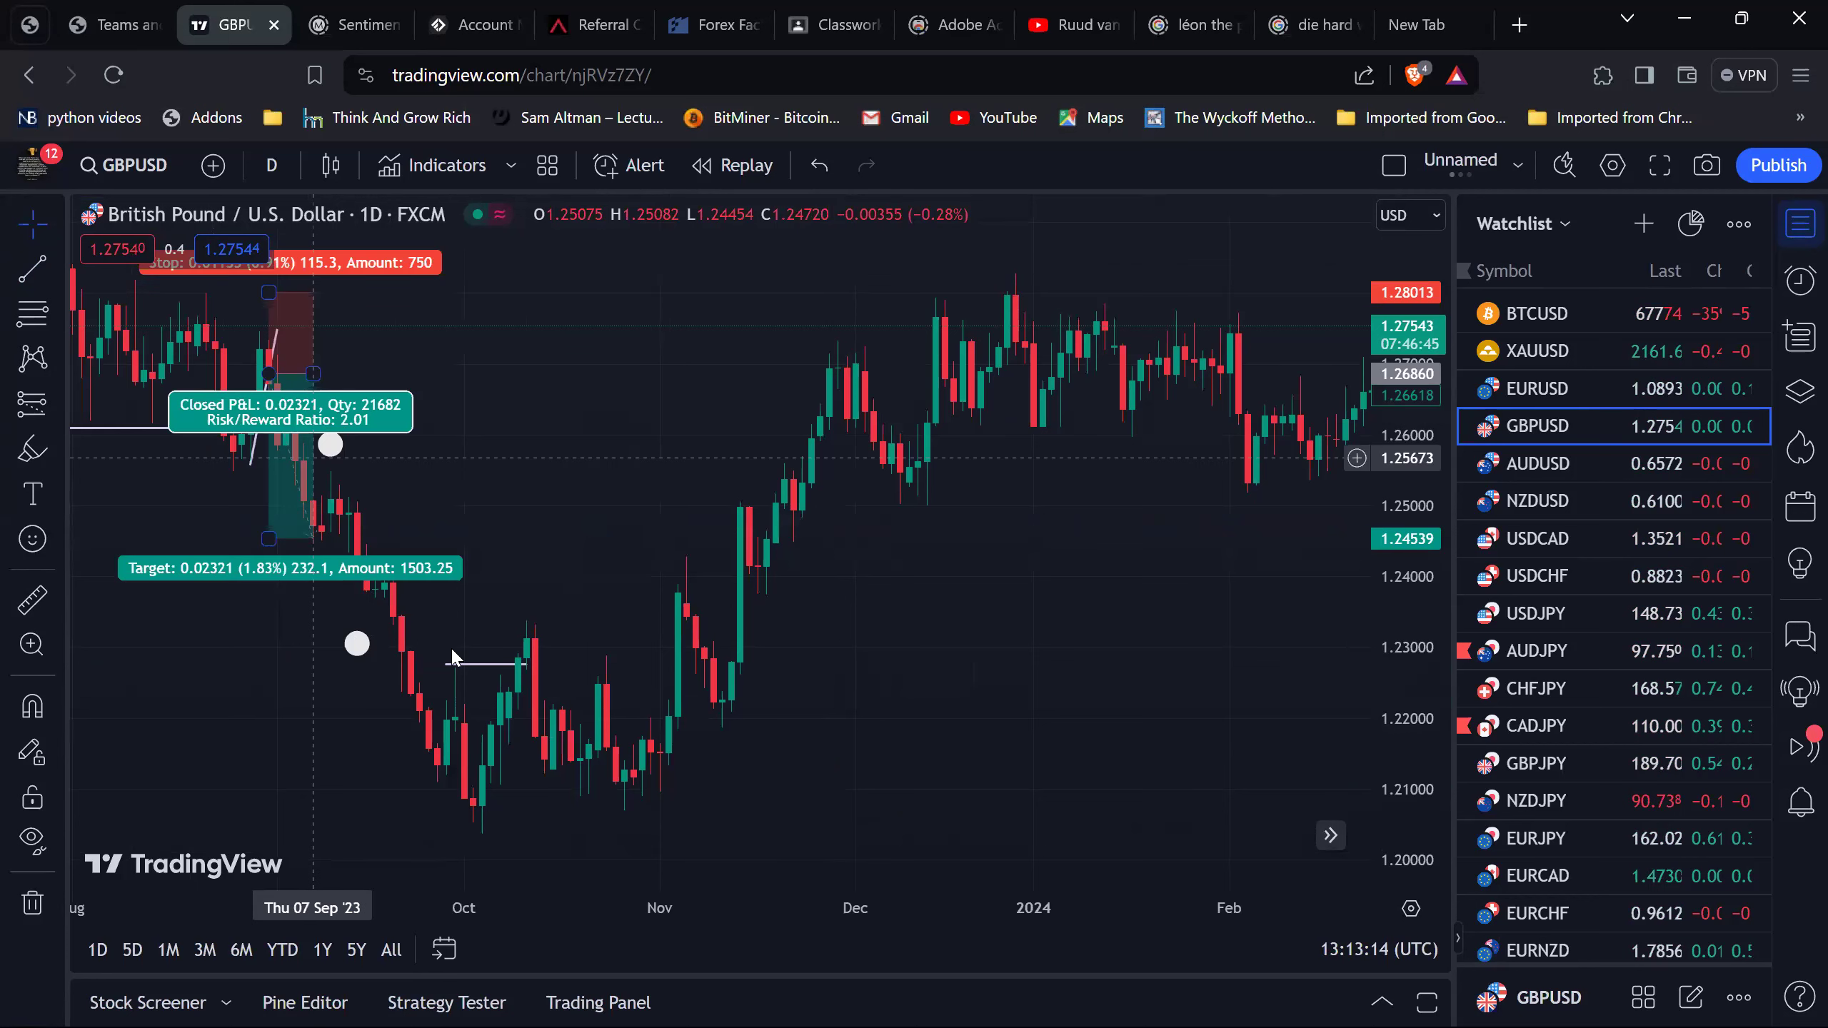
{"action": "left_click", "coordinate": [764, 687]}
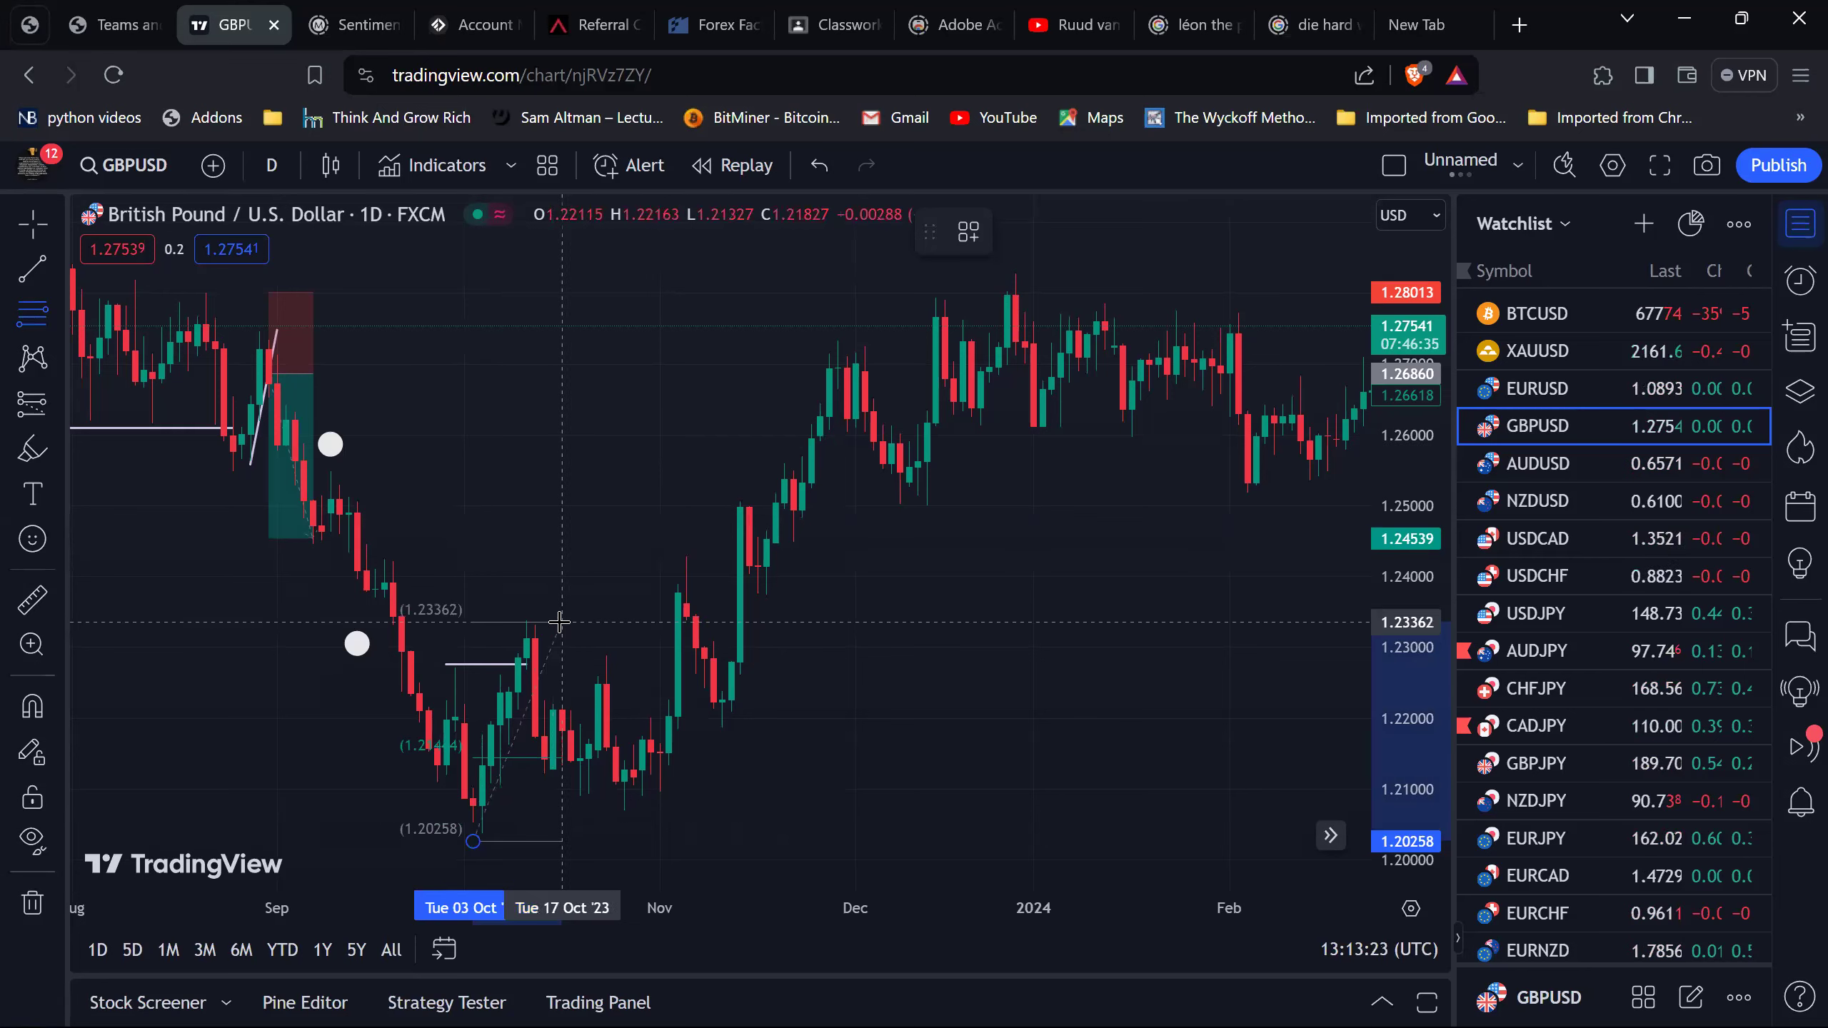
{"action": "left_click", "coordinate": [562, 619]}
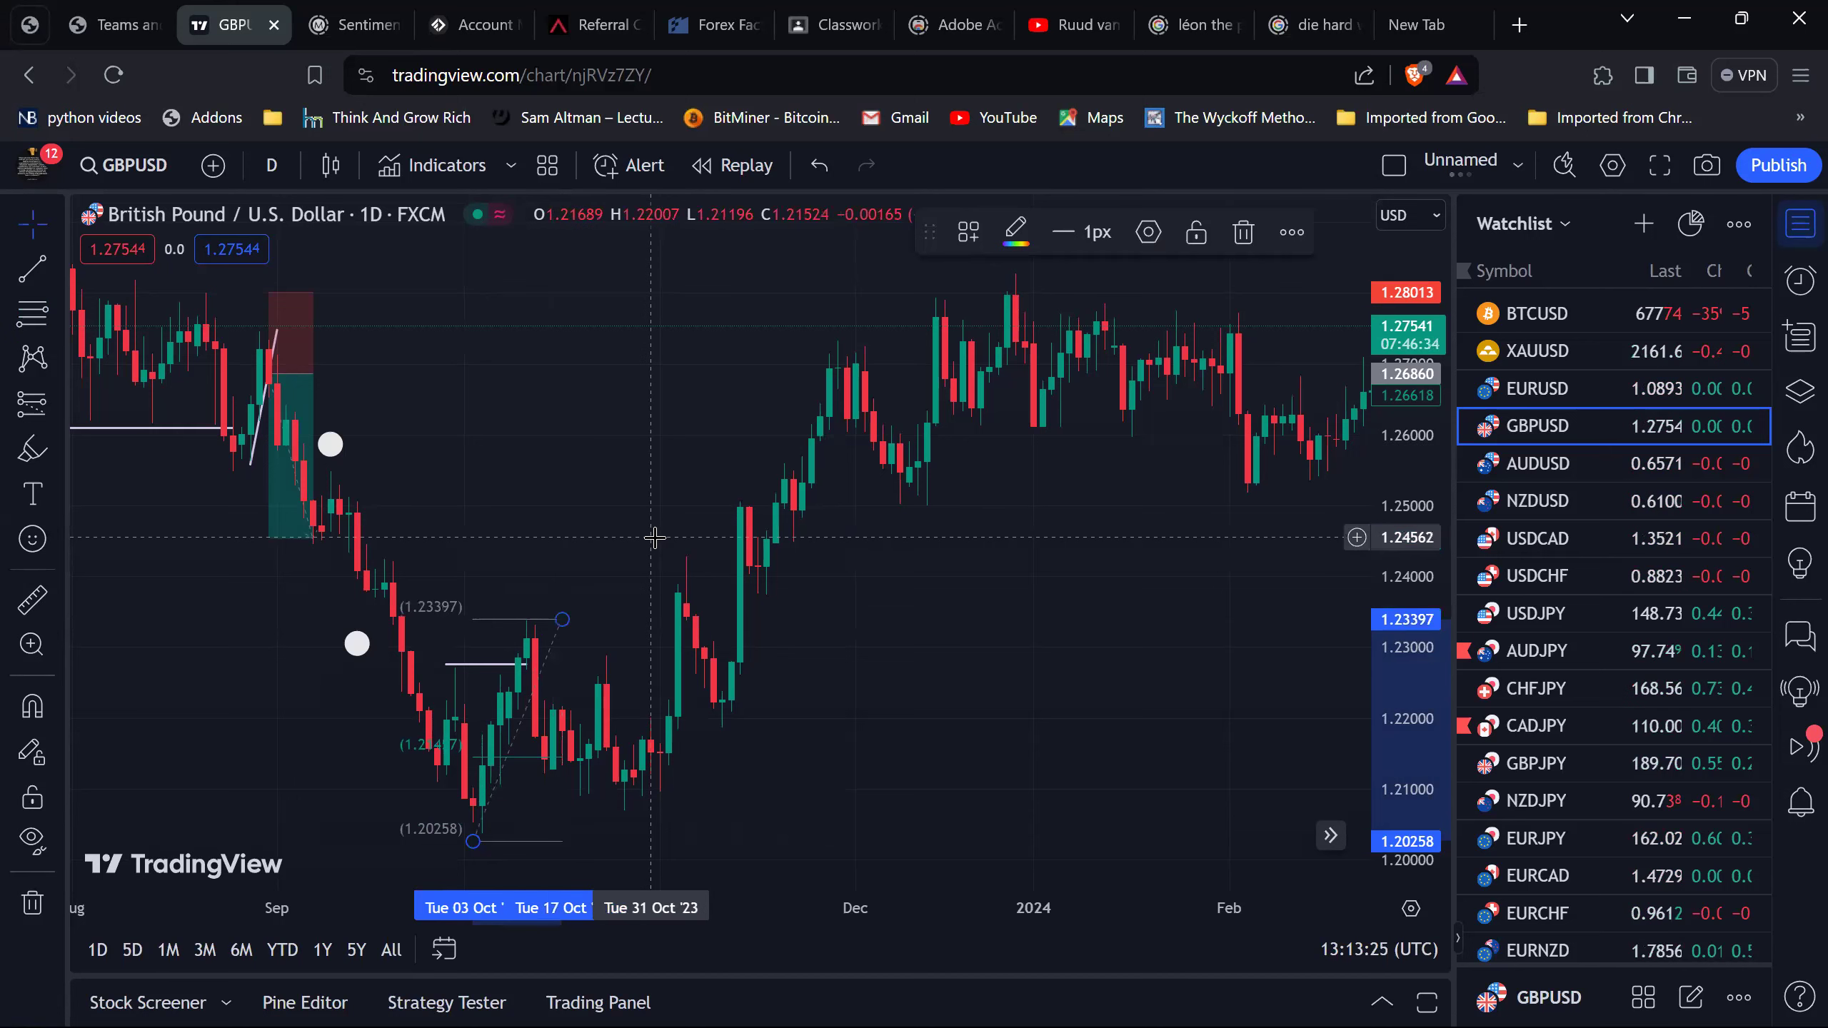
{"action": "left_click", "coordinate": [654, 537]}
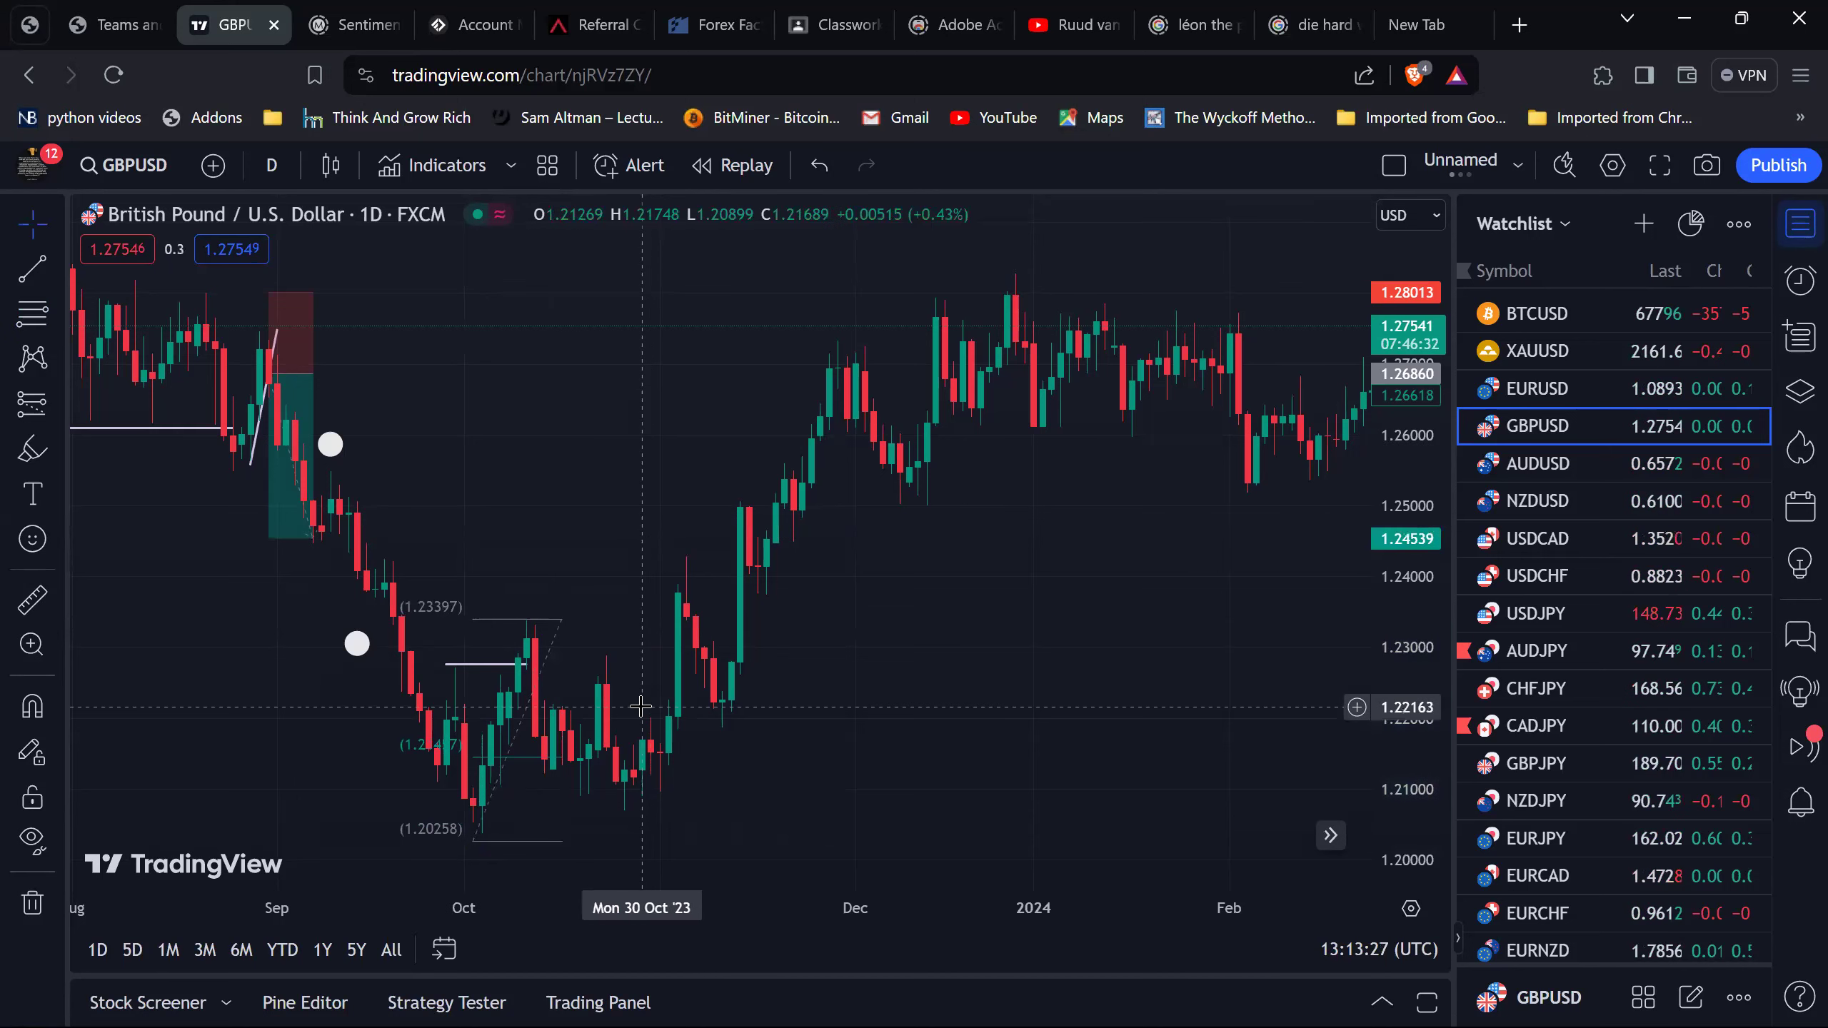